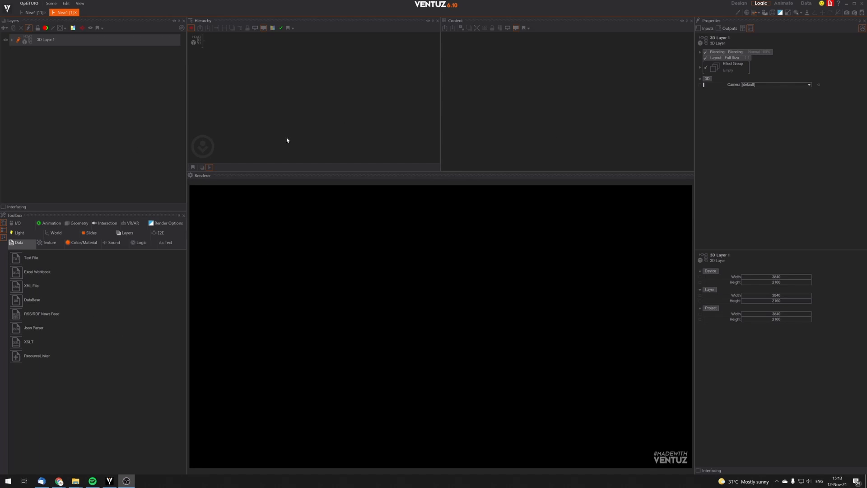
Examine the finished carousel in the first scene by rotating its main_rotation_axis around Y.
{"action": "left_click", "coordinate": [28, 13]}
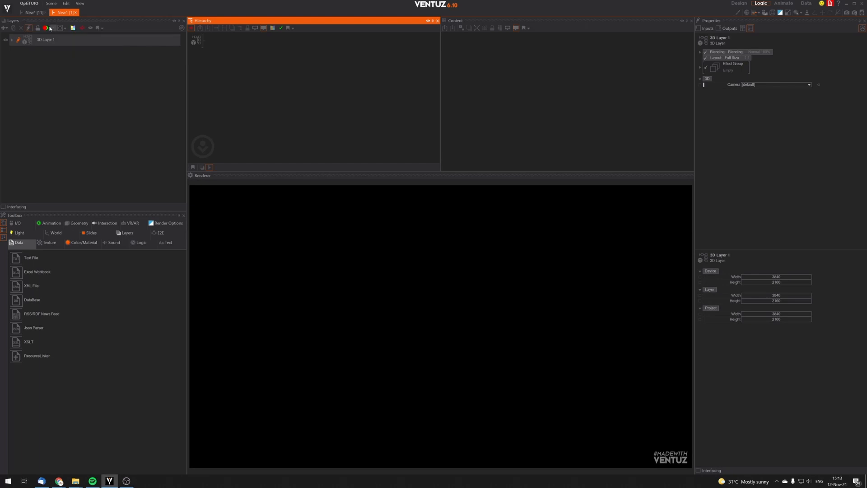
{"action": "left_click", "coordinate": [36, 15]}
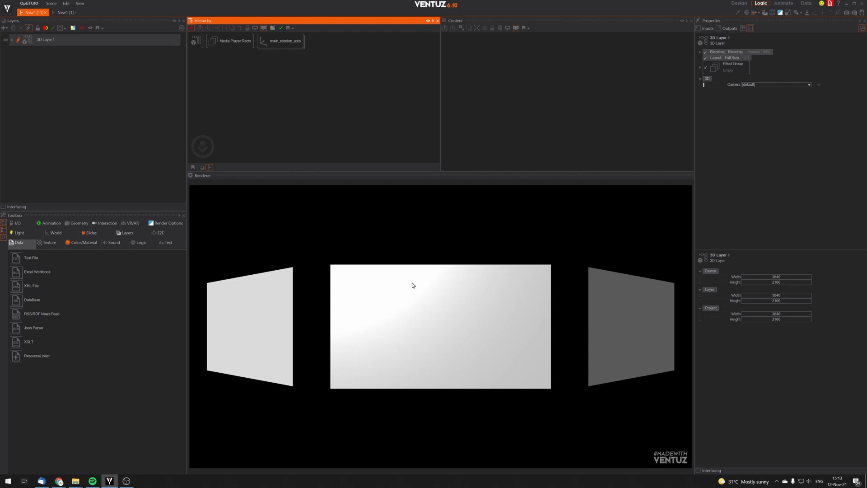
{"action": "left_click", "coordinate": [277, 44]}
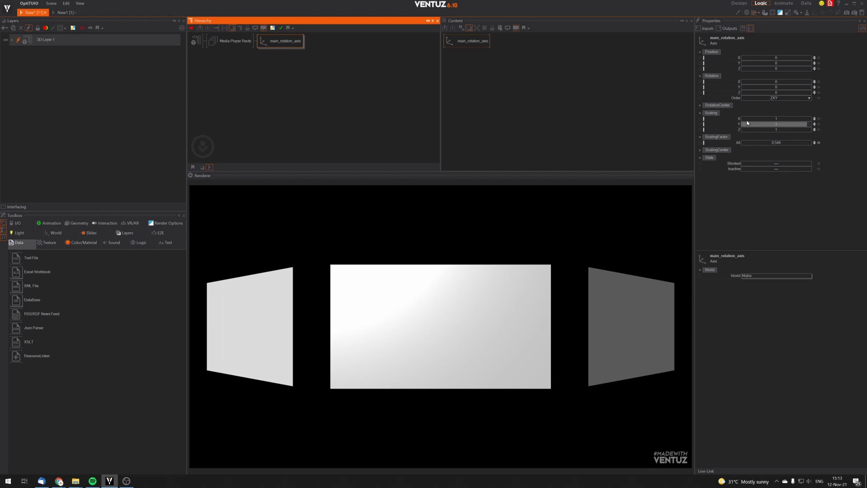
{"action": "left_click_drag", "start_coordinate": [774, 87], "coordinate": [807, 87]}
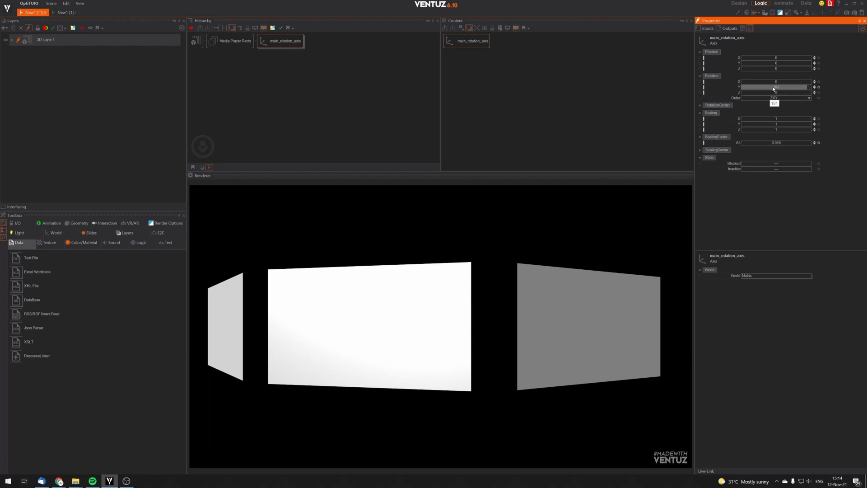
{"action": "left_click", "coordinate": [647, 330]}
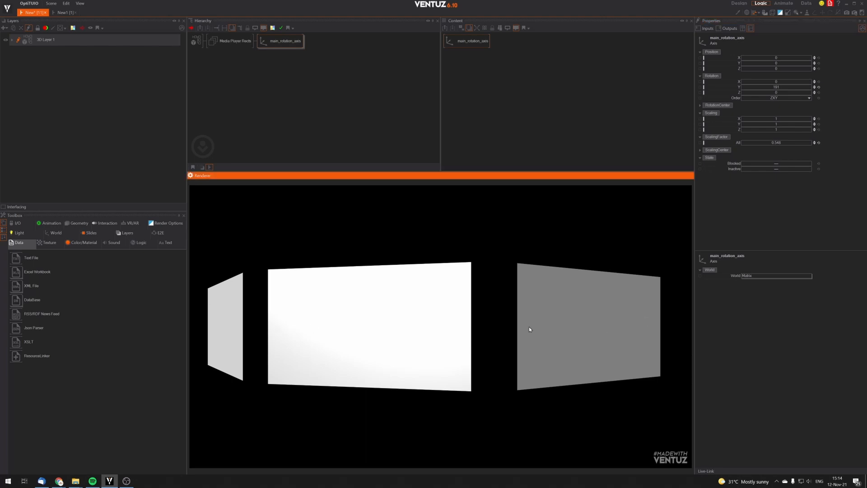
{"action": "mouse_move", "coordinate": [774, 87]}
{"action": "left_mouse_down"}
{"action": "mouse_move", "coordinate": [793, 88]}
{"action": "mouse_move", "coordinate": [776, 88]}
{"action": "left_mouse_up"}
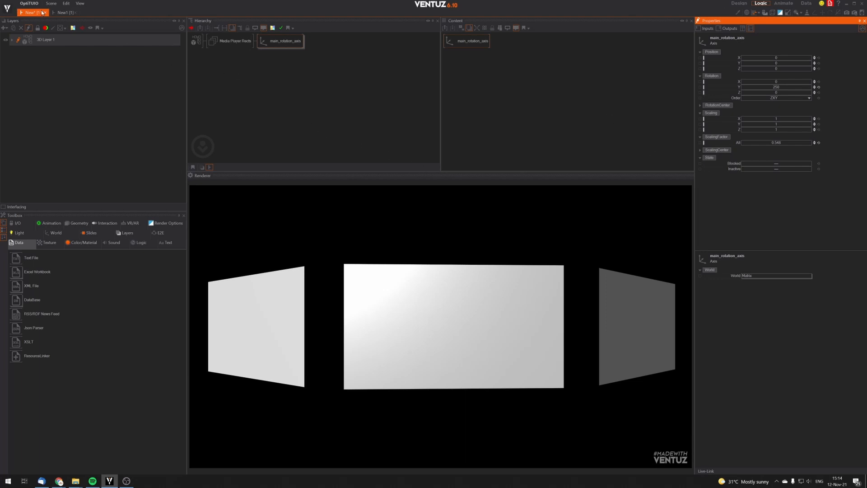
Close the finished carousel scene and keep only the empty scene New1 open.
{"action": "left_click", "coordinate": [56, 14]}
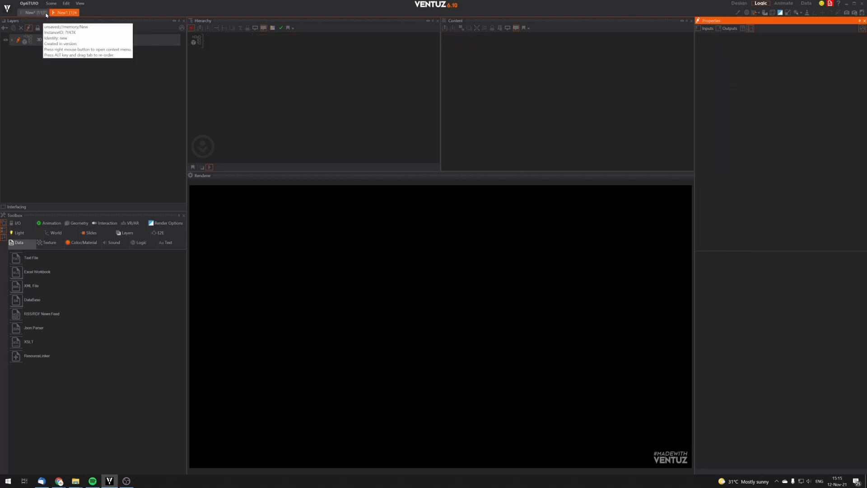
{"action": "left_click", "coordinate": [44, 13]}
{"action": "left_click", "coordinate": [440, 243]}
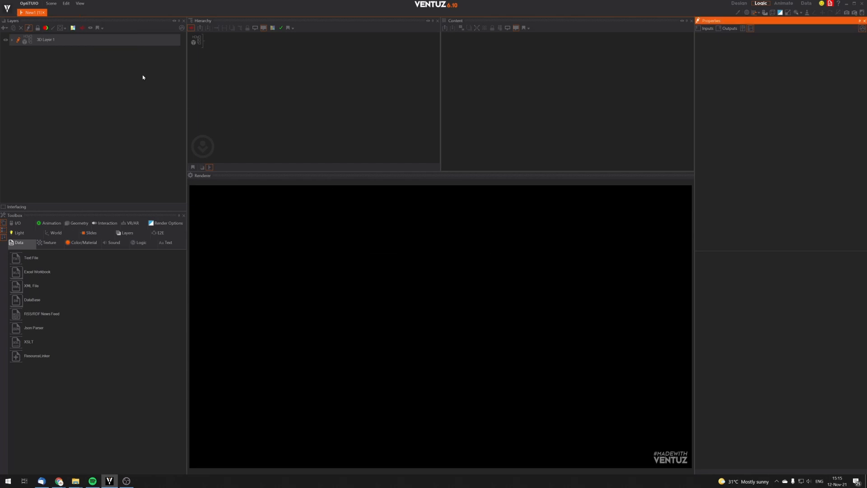
Add an Axis node to the hierarchy of the empty scene's 3D layer.
{"action": "left_click", "coordinate": [255, 89]}
{"action": "type", "text": "grou"}
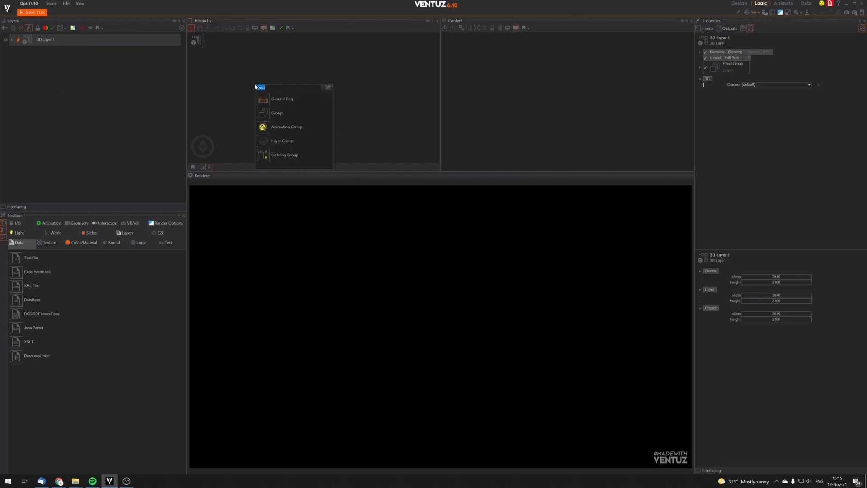
{"action": "right_click", "coordinate": [236, 89]}
{"action": "type", "text": "axi"}
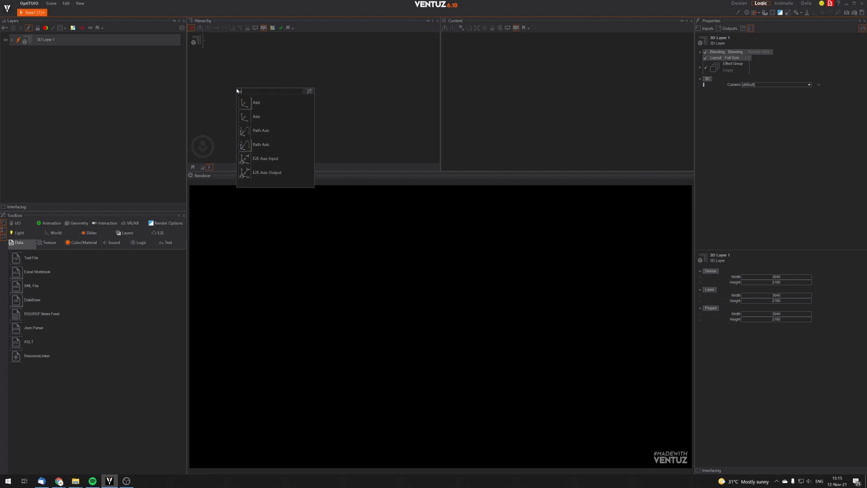
{"action": "left_click", "coordinate": [248, 100]}
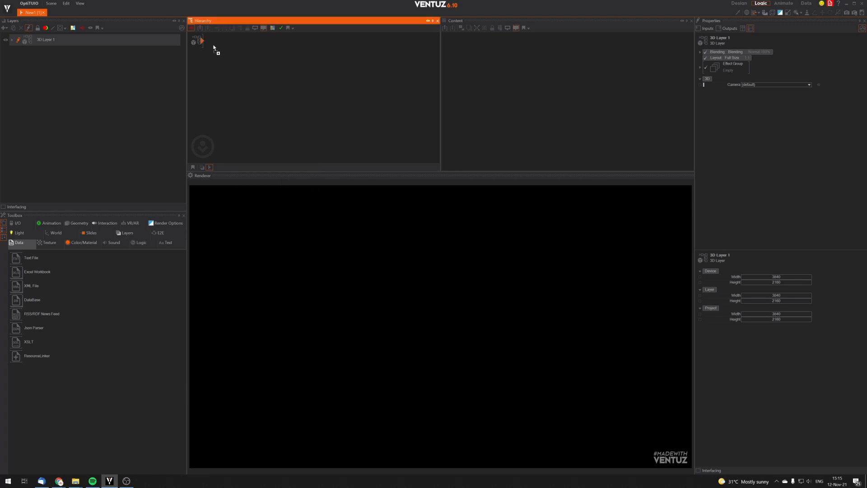
{"action": "left_click", "coordinate": [213, 43]}
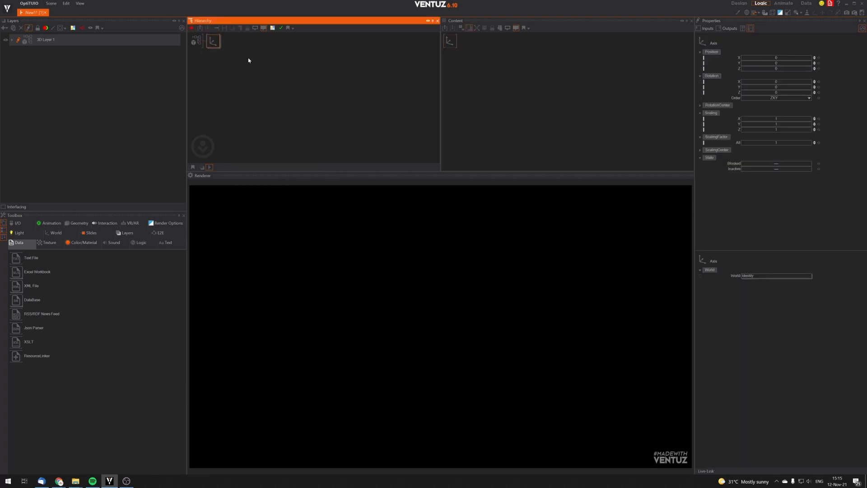
Add a Rectangle geometry node behind the axis in the hierarchy.
{"action": "double_click", "coordinate": [279, 127]}
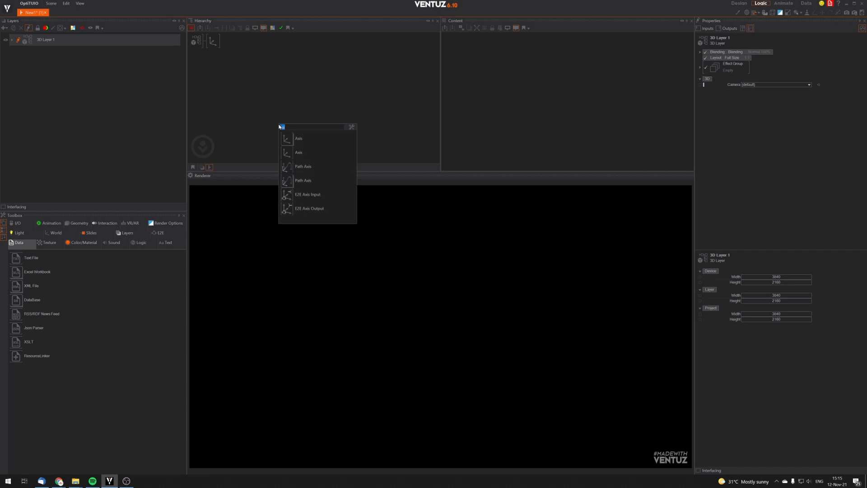
{"action": "type", "text": "rect"}
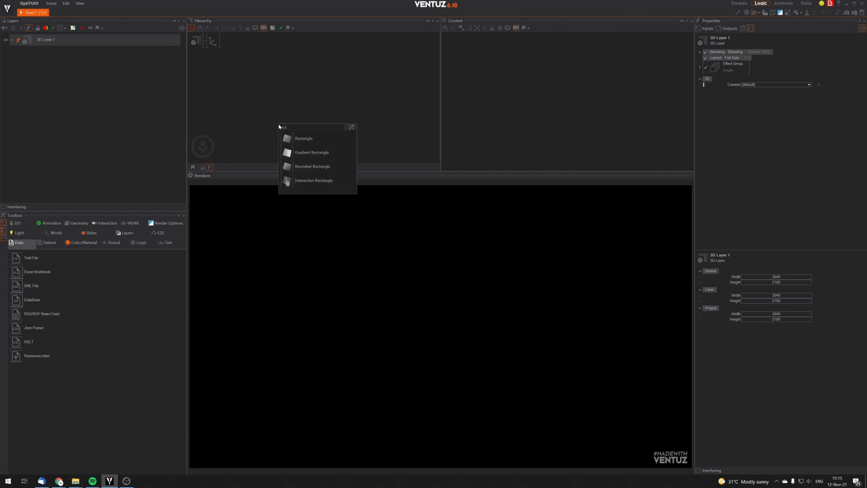
{"action": "left_click", "coordinate": [298, 139]}
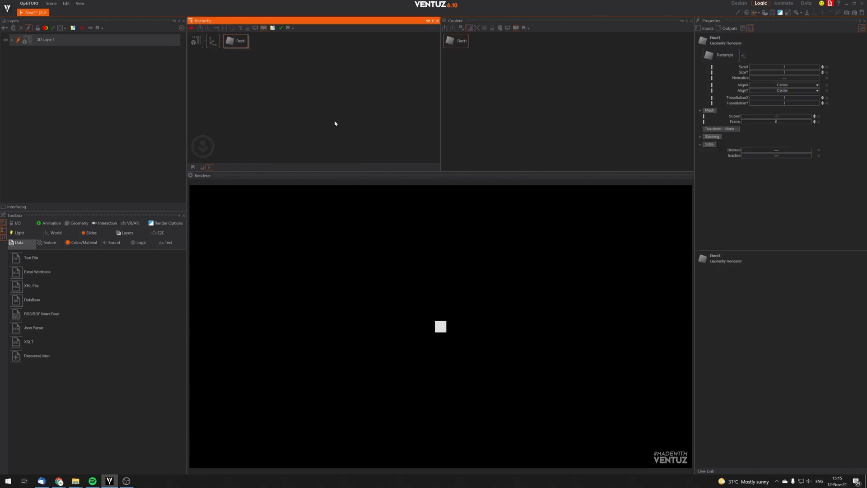
Set the rectangle's SizeX to 16 and SizeY to 9.
{"action": "double_click", "coordinate": [773, 68]}
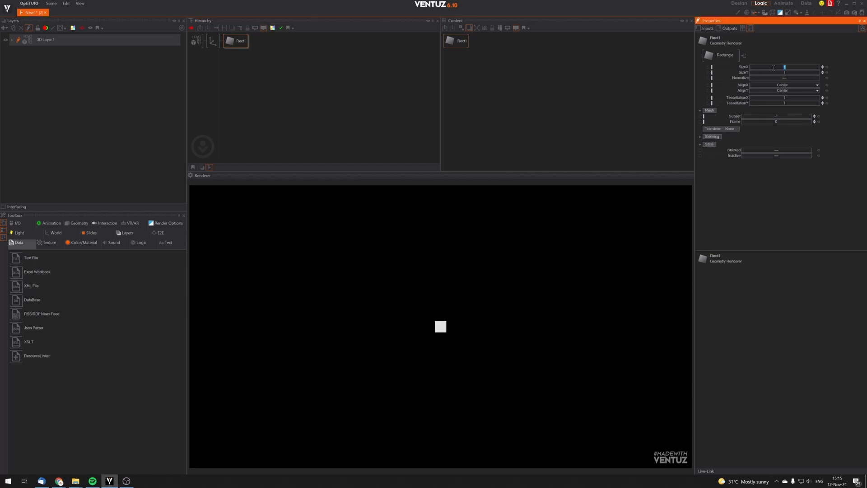
{"action": "type", "text": "10"}
{"action": "key", "text": "Tab"}
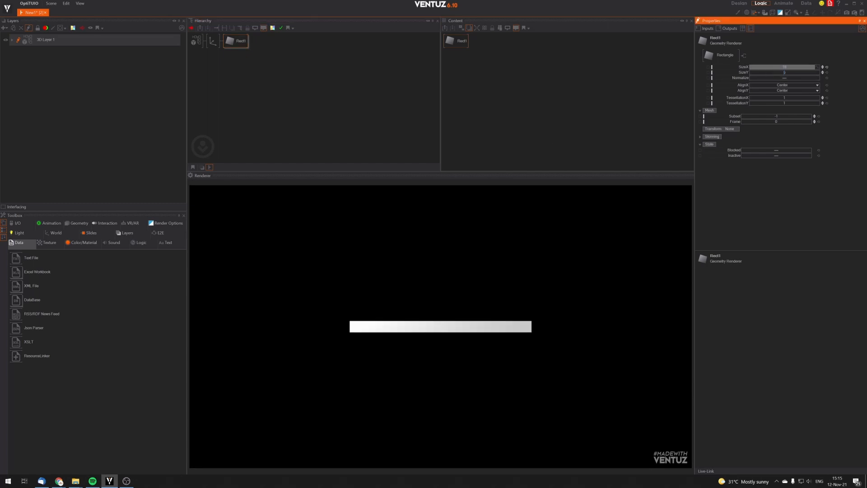
{"action": "type", "text": "9"}
{"action": "key", "text": "Return"}
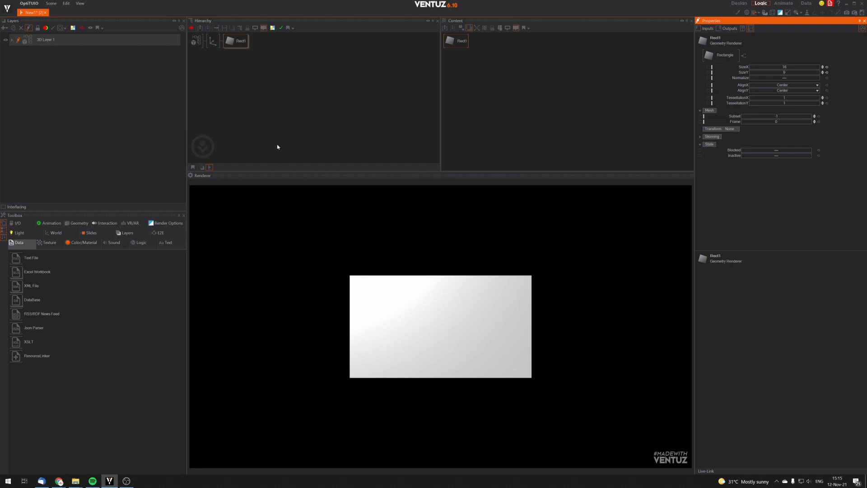
Try turning the axis to a Y rotation of 30 and reset the rotation to its default.
{"action": "left_click", "coordinate": [215, 45]}
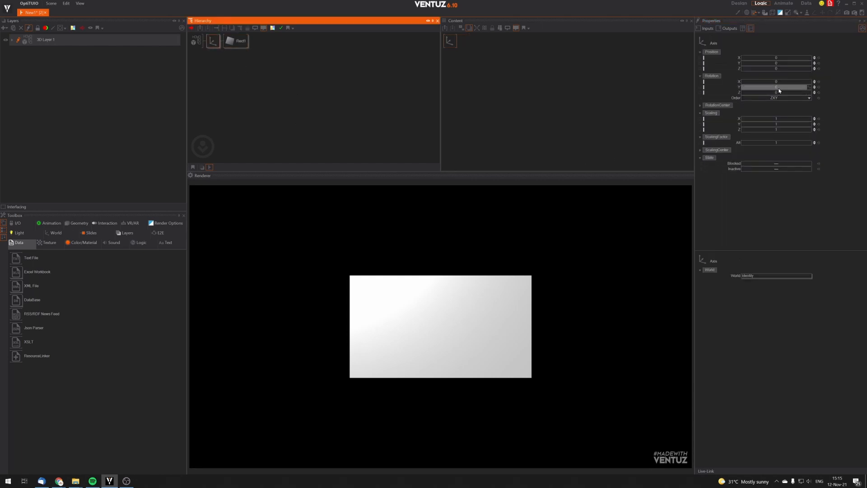
{"action": "left_click_drag", "start_coordinate": [772, 87], "coordinate": [506, 301]}
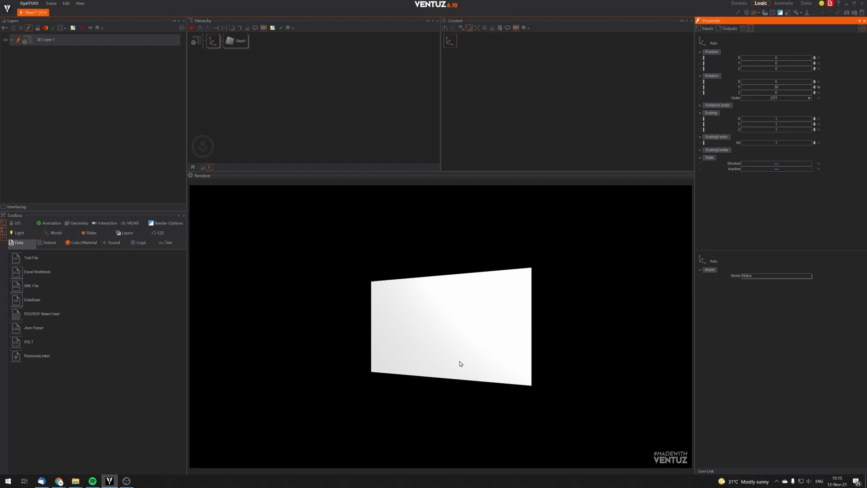
{"action": "left_click", "coordinate": [819, 87]}
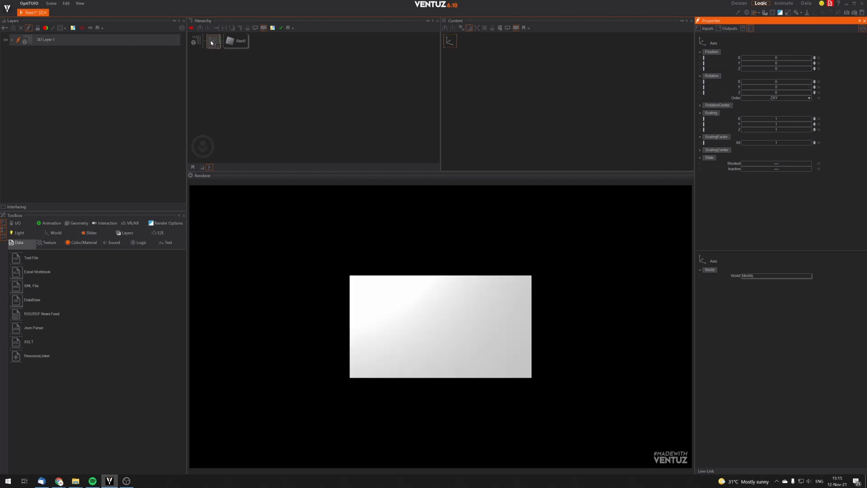
Expand the axis's rotation centre settings and set its Z position to -10.
{"action": "left_click", "coordinate": [699, 105]}
{"action": "left_click_drag", "start_coordinate": [776, 68], "coordinate": [747, 68]}
{"action": "left_click", "coordinate": [770, 70]}
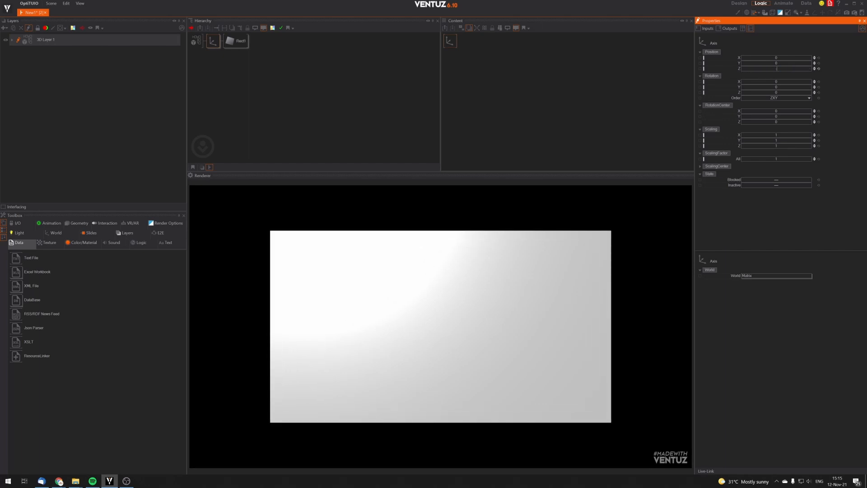
{"action": "type", "text": "-20"}
{"action": "key", "text": "Return"}
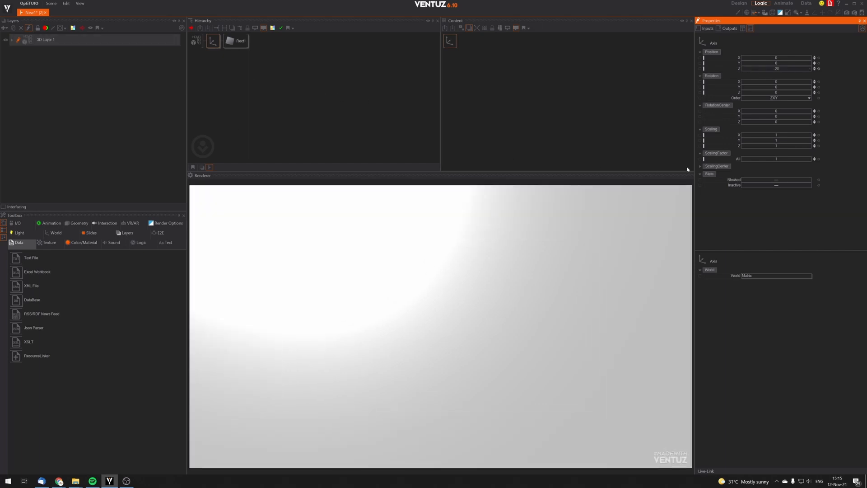
{"action": "left_click", "coordinate": [775, 69]}
{"action": "left_click", "coordinate": [775, 69]}
{"action": "type", "text": "-10"}
{"action": "key", "text": "Return"}
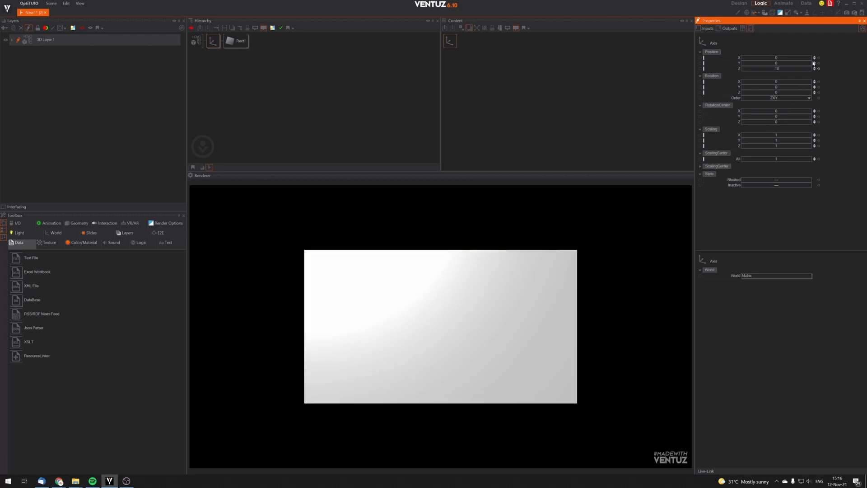
Set the axis's rotation centre Z to 10 and swing it around Y to about -44.
{"action": "left_click", "coordinate": [774, 123]}
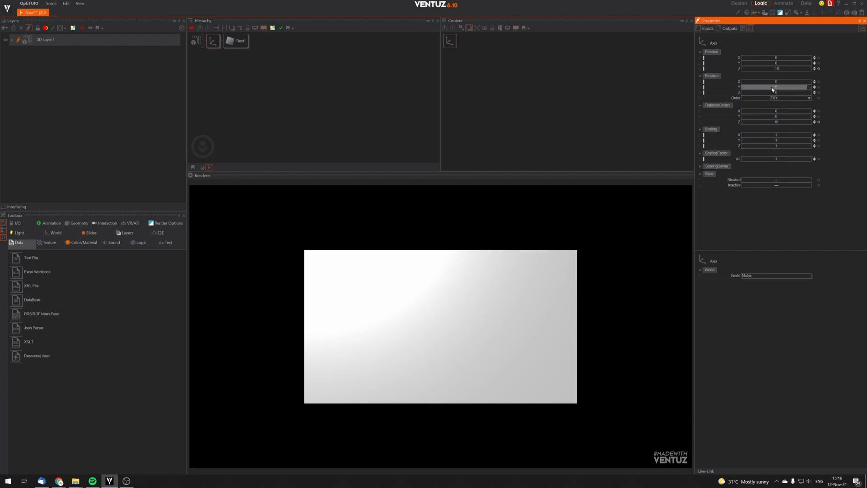
{"action": "left_click_drag", "start_coordinate": [772, 89], "coordinate": [763, 86]}
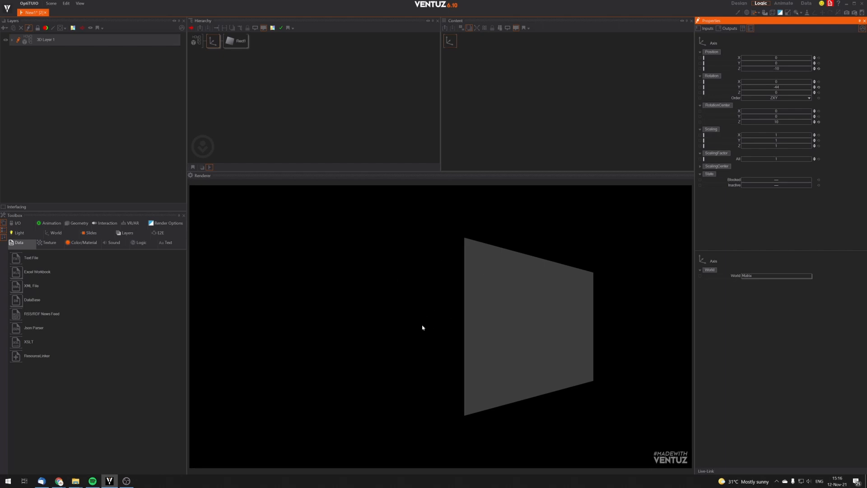
Insert a second Axis in front of the existing axis and name it "main rotation axis".
{"action": "double_click", "coordinate": [210, 102]}
{"action": "type", "text": "axis"}
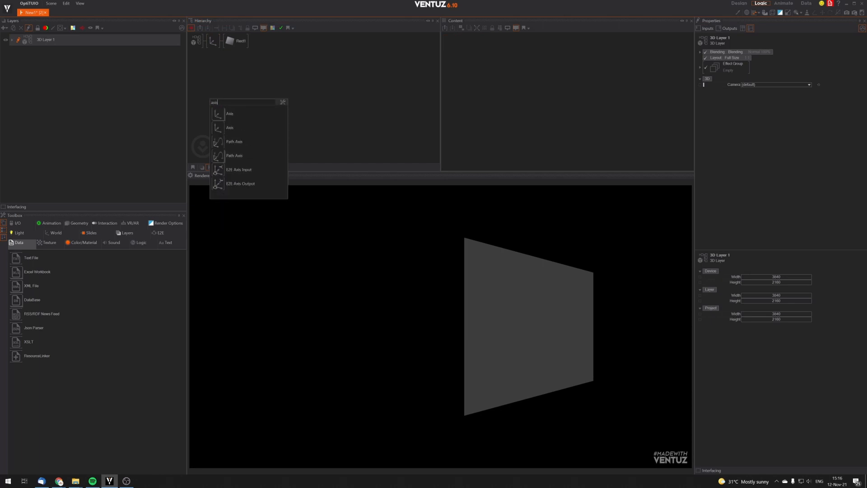
{"action": "key", "text": "Return"}
{"action": "left_click", "coordinate": [207, 42]}
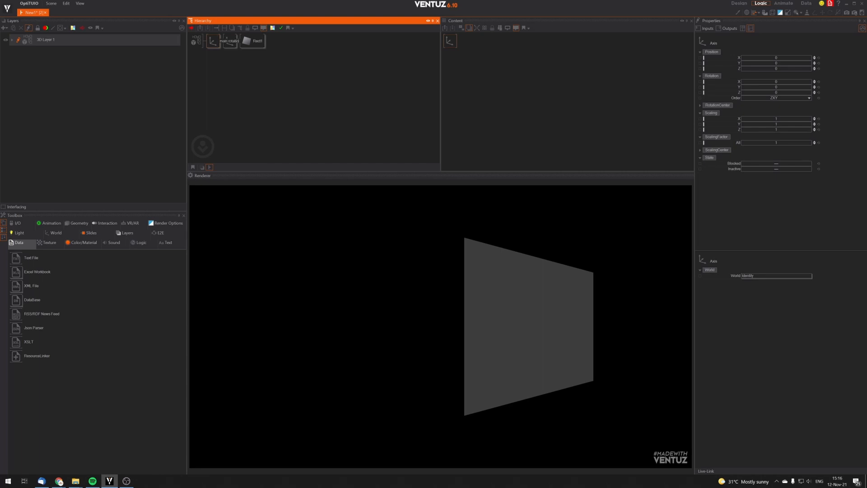
{"action": "key", "text": "Return"}
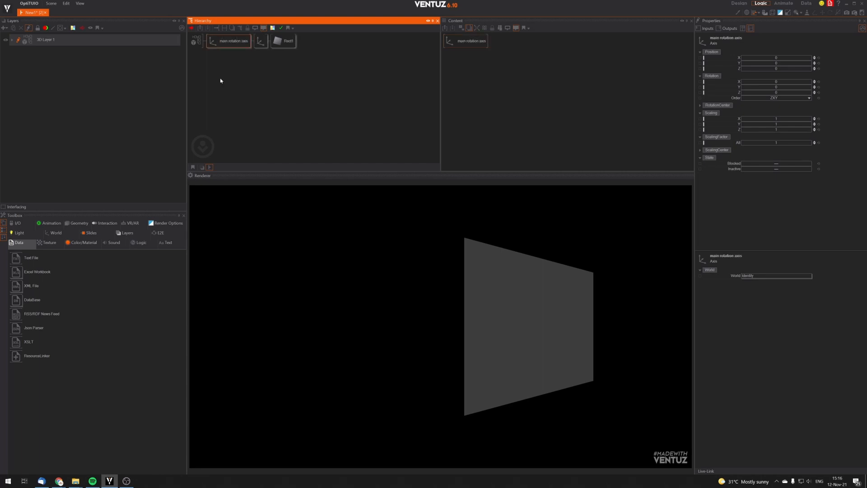
Reset the inner axis's Y rotation to 0 and reduce the main rotation axis's overall scaling factor to about 0.69.
{"action": "left_click", "coordinate": [260, 42]}
{"action": "left_click", "coordinate": [818, 87]}
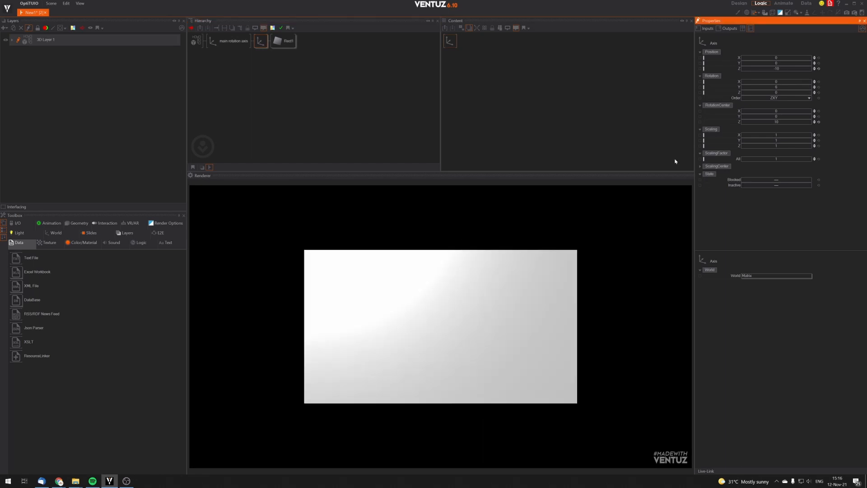
{"action": "left_click", "coordinate": [233, 41]}
{"action": "left_click_drag", "start_coordinate": [786, 142], "coordinate": [772, 143]}
Set the Z position of the unnamed inner axis to -30.
{"action": "left_click", "coordinate": [260, 41]}
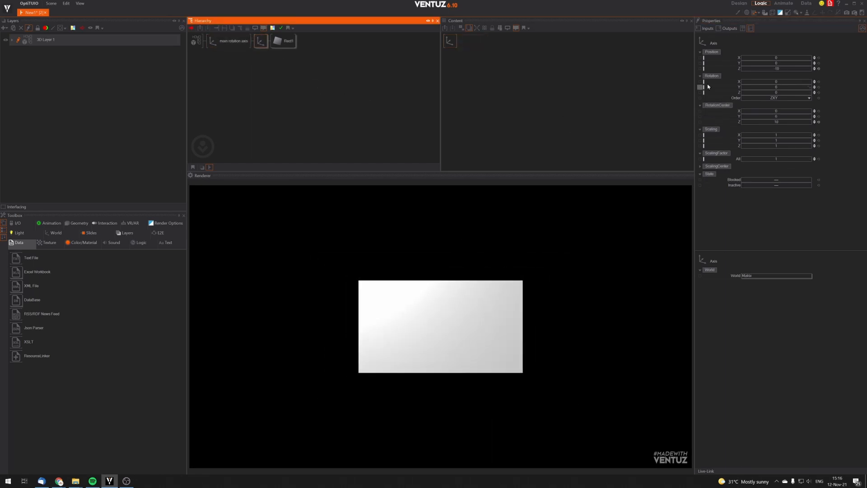
{"action": "double_click", "coordinate": [772, 69]}
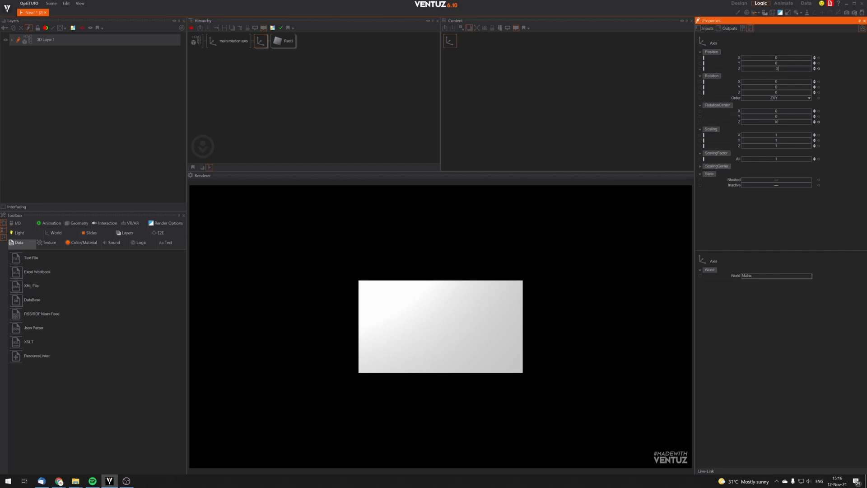
{"action": "type", "text": "-30"}
{"action": "key", "text": "Tab"}
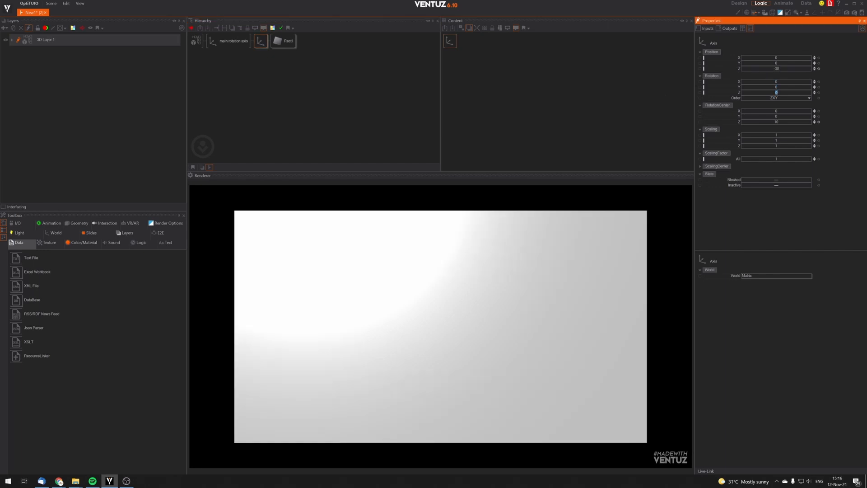
{"action": "key", "text": "Tab"}
Rotate the main rotation axis around Y to about -7 to swing the rectangle sideways.
{"action": "left_click", "coordinate": [227, 41]}
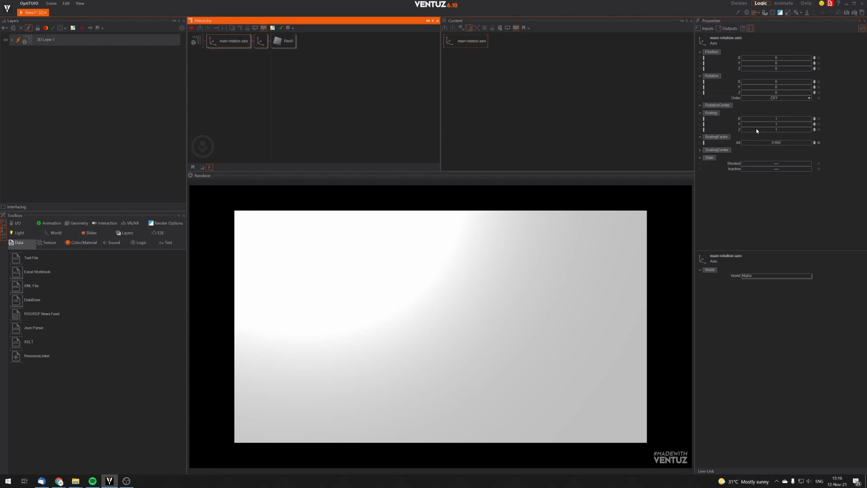
{"action": "left_click_drag", "start_coordinate": [753, 88], "coordinate": [786, 86]}
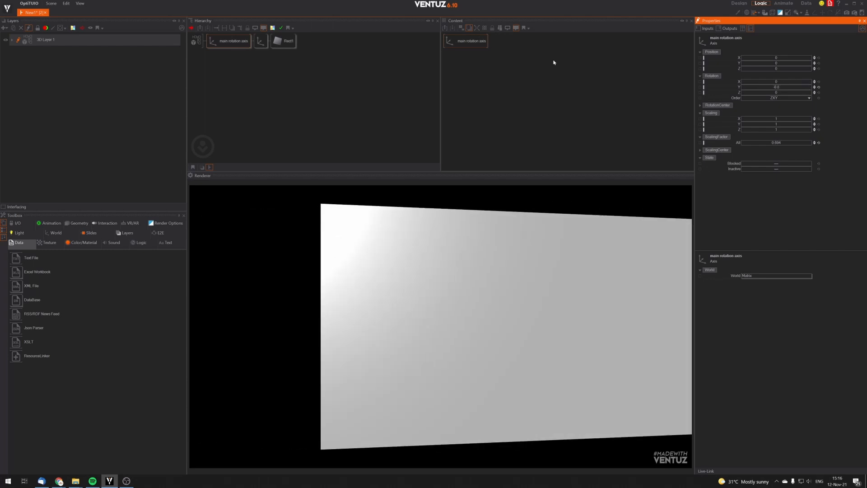
Reduce the main rotation axis's overall scaling factor to about 0.61.
{"action": "left_click", "coordinate": [219, 40]}
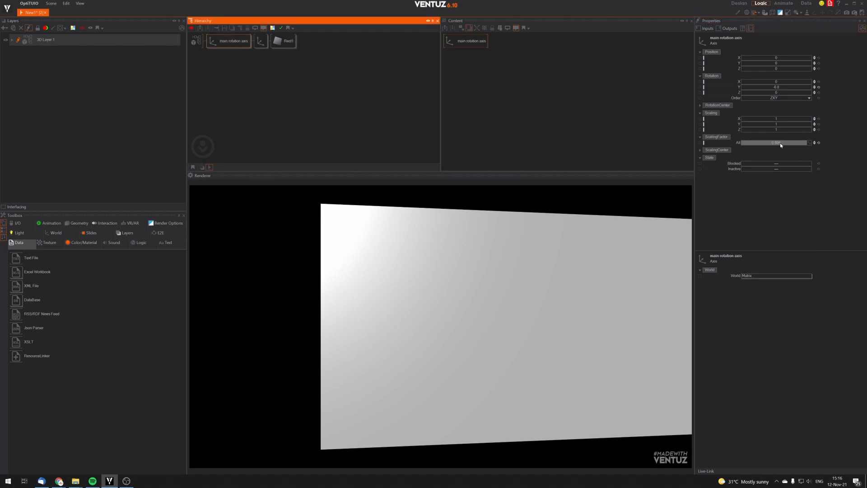
{"action": "left_click_drag", "start_coordinate": [781, 143], "coordinate": [761, 142]}
Name the inner axis "01" and duplicate it together with its rectangle under the main rotation axis.
{"action": "left_click", "coordinate": [261, 41]}
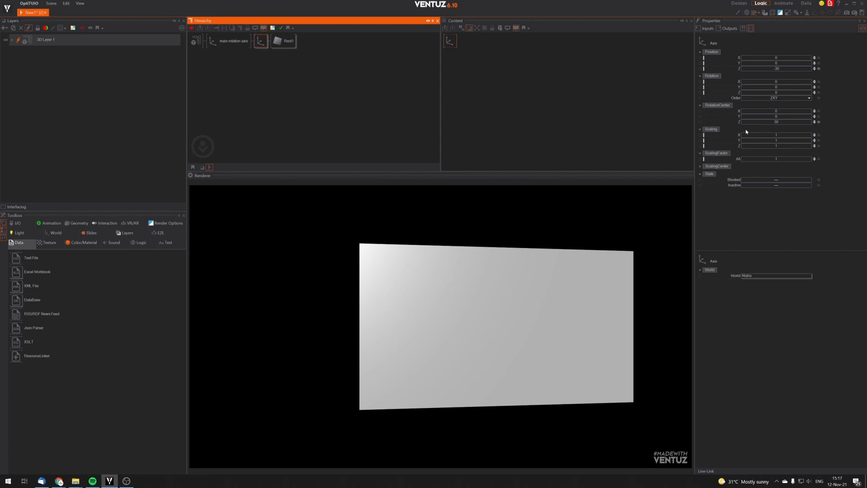
{"action": "left_click", "coordinate": [232, 41]}
{"action": "left_click", "coordinate": [260, 43]}
{"action": "type", "text": "01"}
{"action": "key", "text": "Return"}
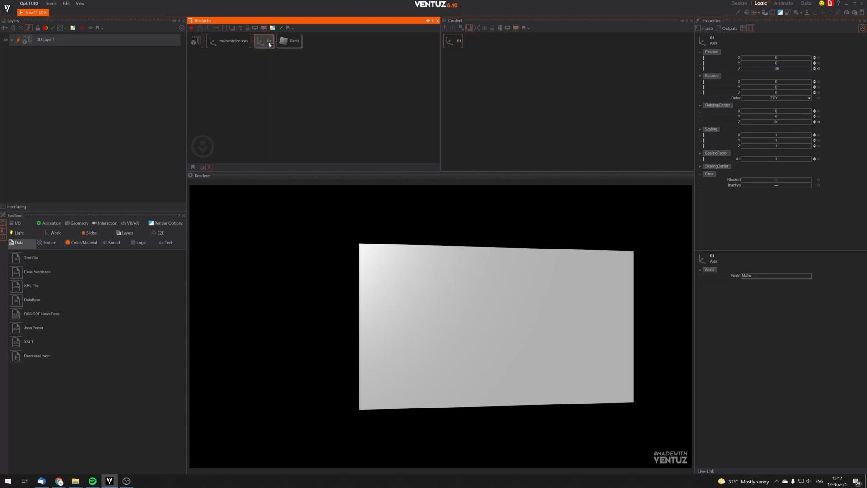
{"action": "left_click_drag", "start_coordinate": [265, 40], "coordinate": [266, 53], "text": "ctrl"}
{"action": "left_click", "coordinate": [267, 59]}
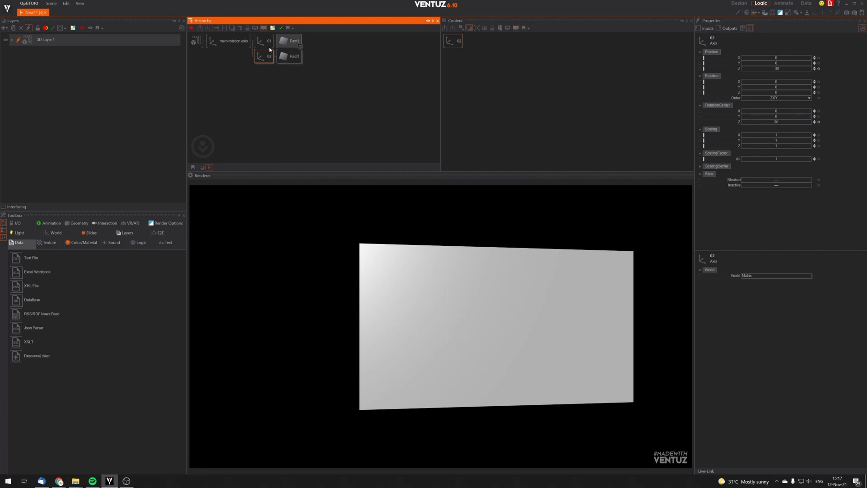
Reset the main rotation axis's Y rotation to 0 and set the Y rotation of axis 02 to 36.
{"action": "left_click", "coordinate": [233, 43]}
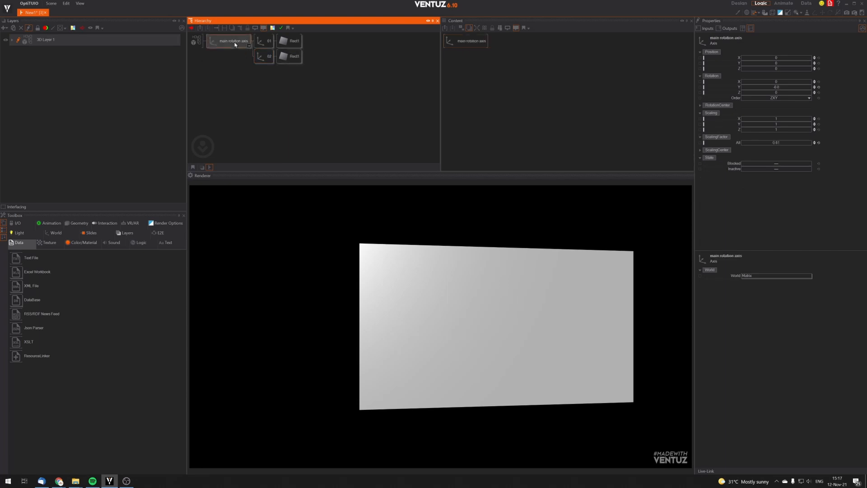
{"action": "left_click", "coordinate": [818, 86]}
{"action": "left_click", "coordinate": [262, 55]}
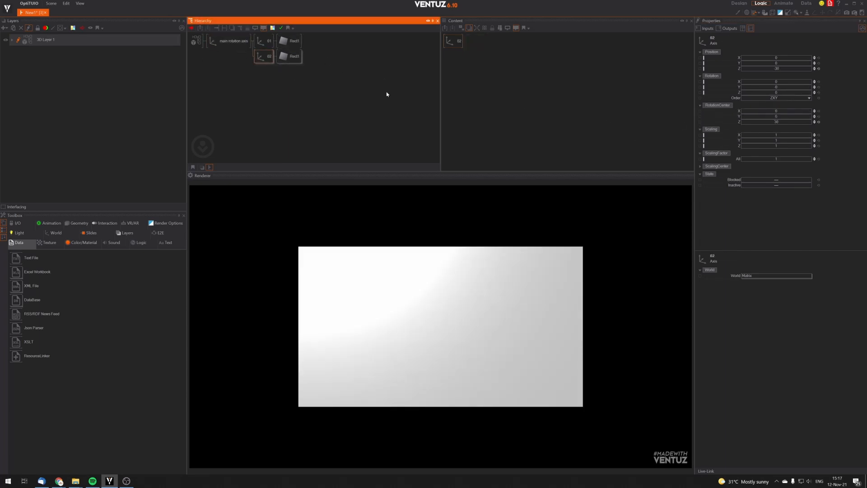
{"action": "left_click_drag", "start_coordinate": [781, 87], "coordinate": [785, 88]}
{"action": "left_click", "coordinate": [785, 87]}
{"action": "type", "text": "3"}
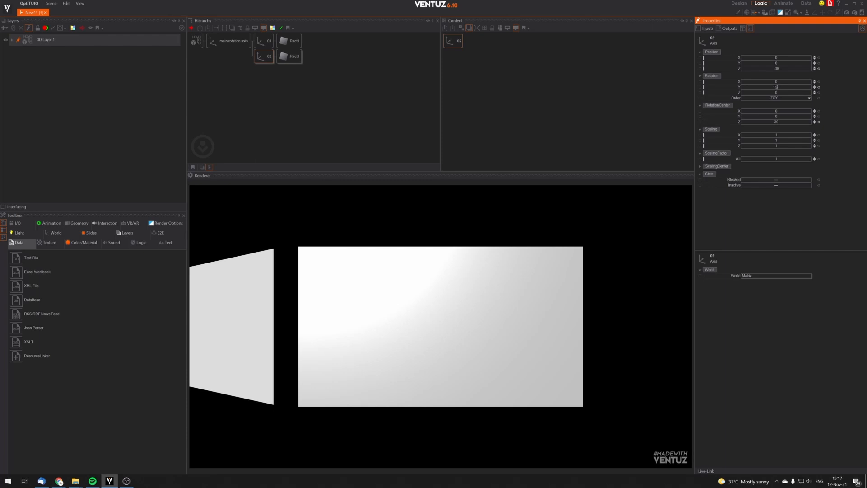
{"action": "type", "text": "8"}
{"action": "key", "text": "Return"}
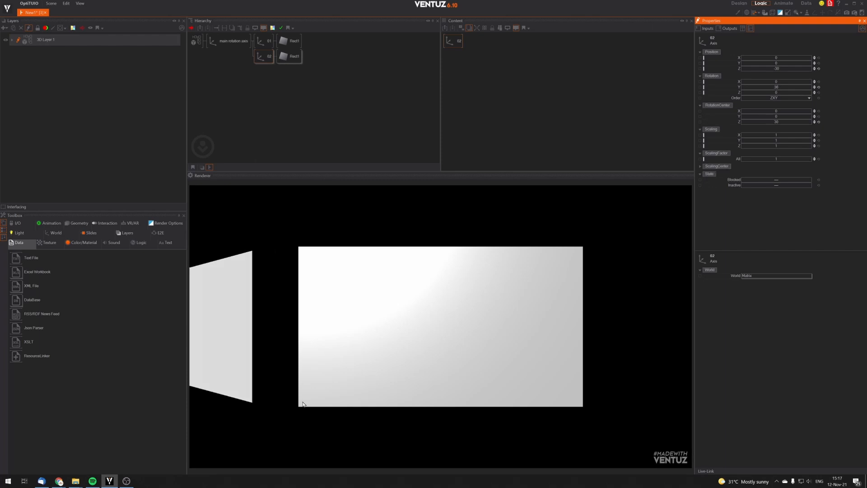
Rotate the main rotation axis around Y to about -60 to swing both rectangles sideways.
{"action": "left_click", "coordinate": [232, 40]}
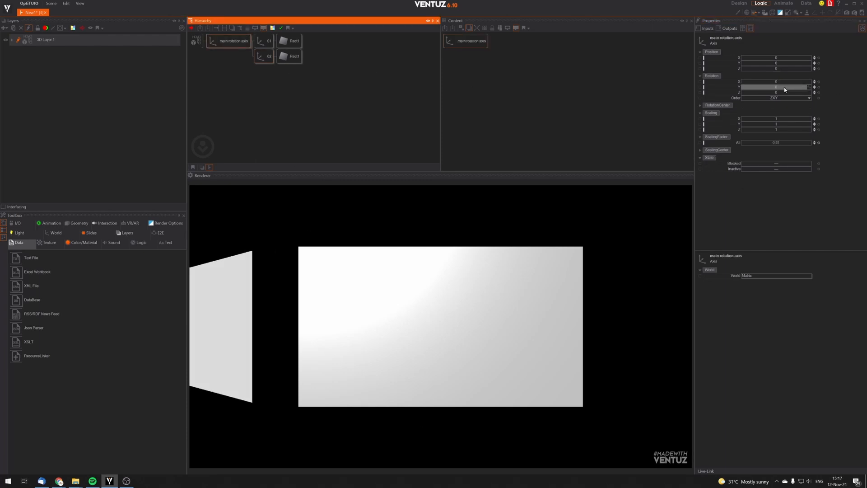
{"action": "left_click_drag", "start_coordinate": [786, 86], "coordinate": [723, 89]}
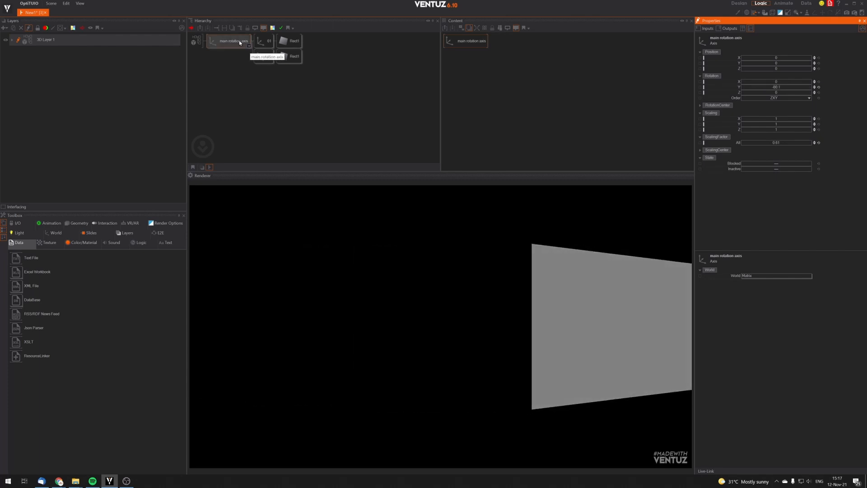
Duplicate axis 02 with its rectangle and set the copy's Y rotation to 72 (36*2).
{"action": "left_click", "coordinate": [264, 59]}
{"action": "left_click", "coordinate": [265, 72]}
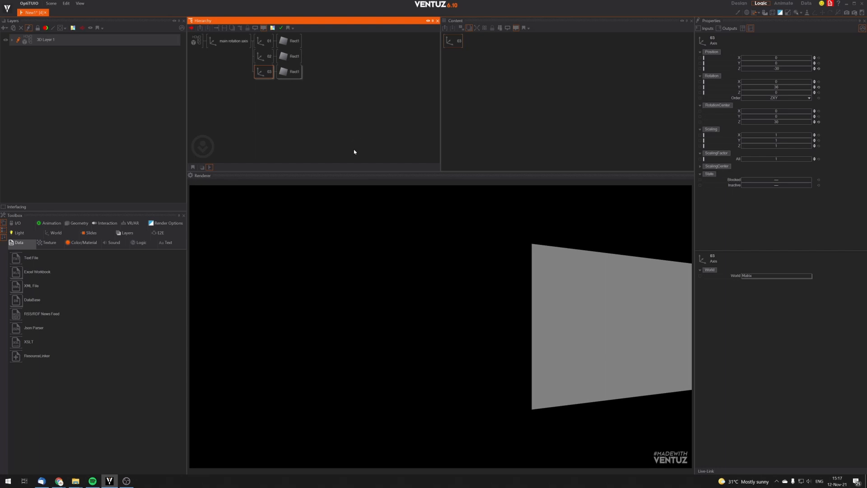
{"action": "left_click", "coordinate": [788, 87]}
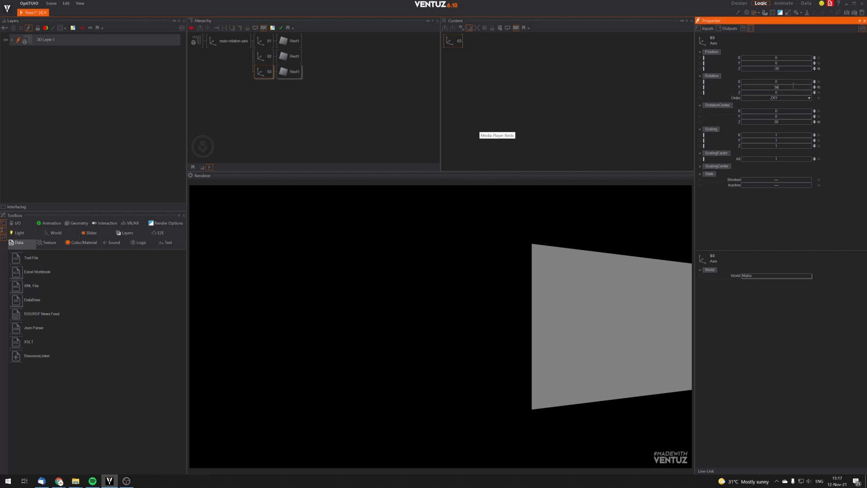
{"action": "key", "text": "Return"}
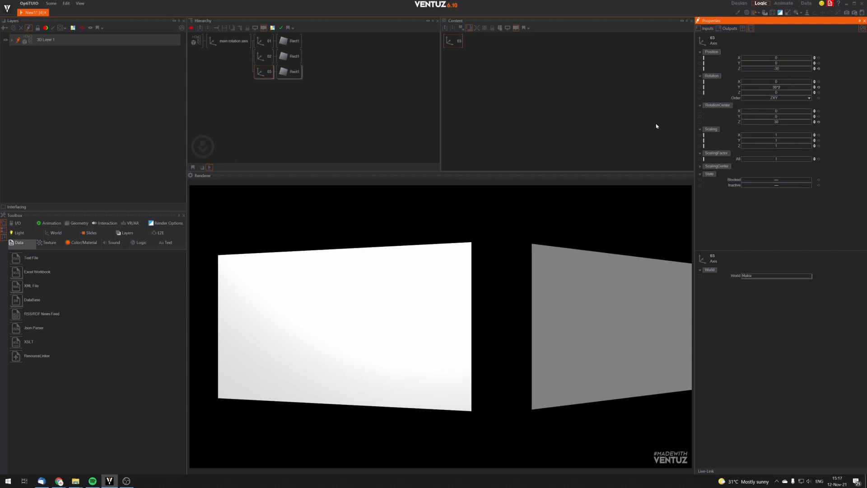
Duplicate axis 03 with its rectangle and set the copy's Y rotation to 108 (36*3).
{"action": "left_click", "coordinate": [237, 118]}
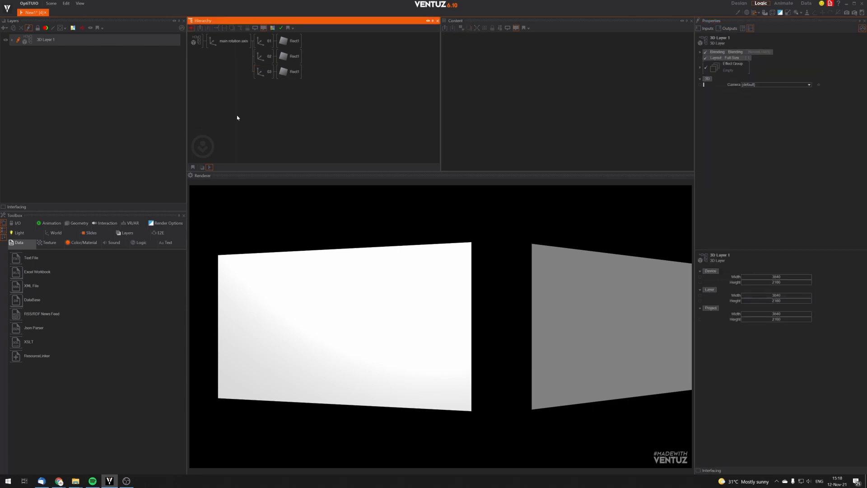
{"action": "left_click", "coordinate": [266, 74]}
{"action": "left_click_drag", "start_coordinate": [263, 75], "coordinate": [265, 89], "text": "ctrl"}
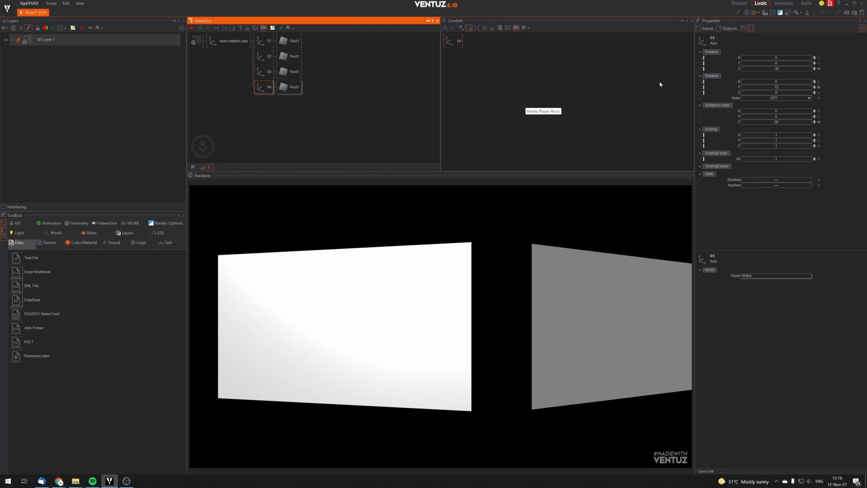
{"action": "left_click", "coordinate": [789, 87]}
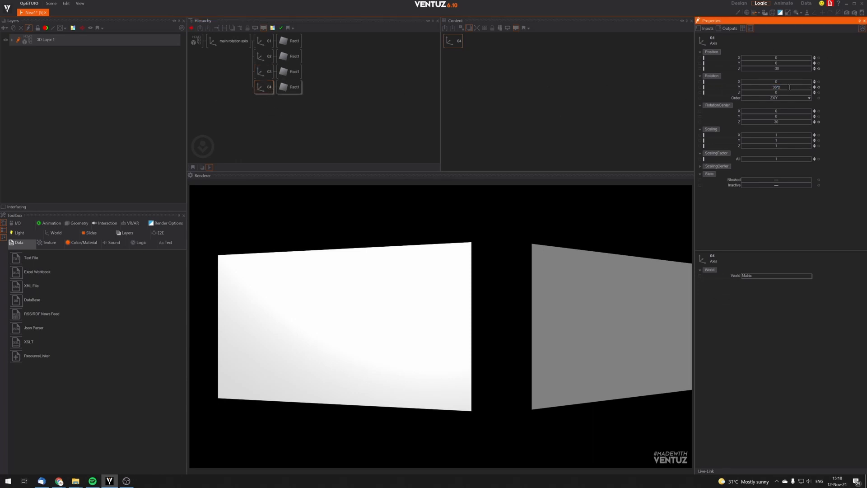
{"action": "type", "text": "3"}
{"action": "key", "text": "Return"}
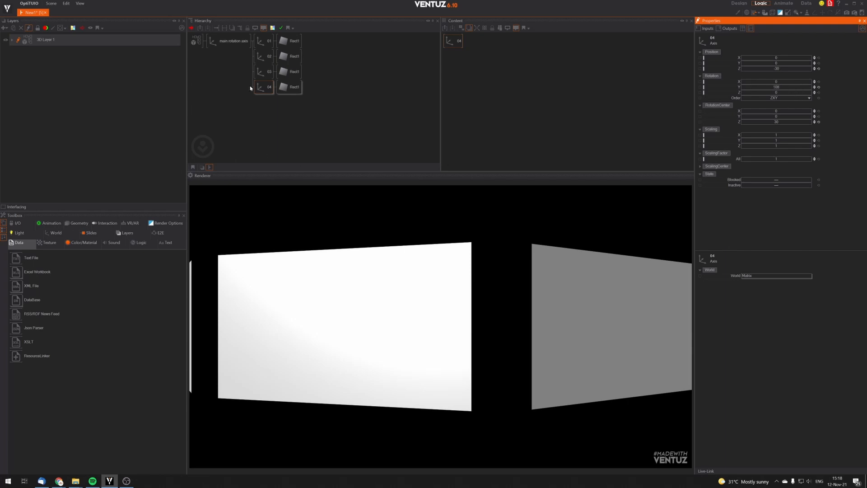
Duplicate axis 04 with its rectangle and set the copy's Y rotation to 144 (36*4).
{"action": "left_click_drag", "start_coordinate": [264, 87], "coordinate": [265, 102], "text": "ctrl"}
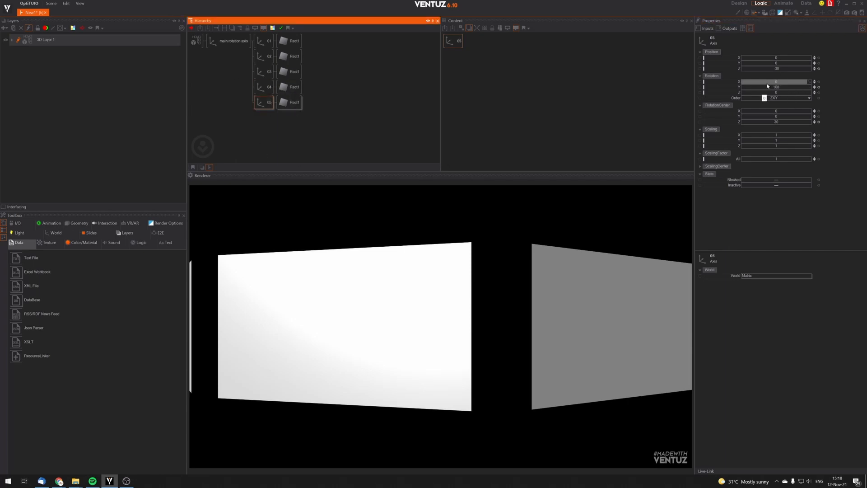
{"action": "left_click", "coordinate": [783, 88]}
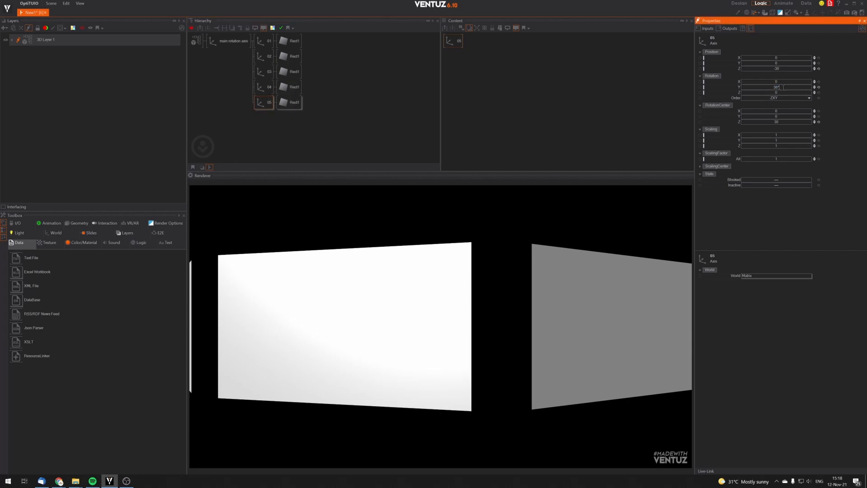
{"action": "type", "text": "4"}
{"action": "key", "text": "Return"}
Duplicate axis 05 with its rectangle and set the copy's Y rotation to 180 (36*5).
{"action": "left_click", "coordinate": [263, 104]}
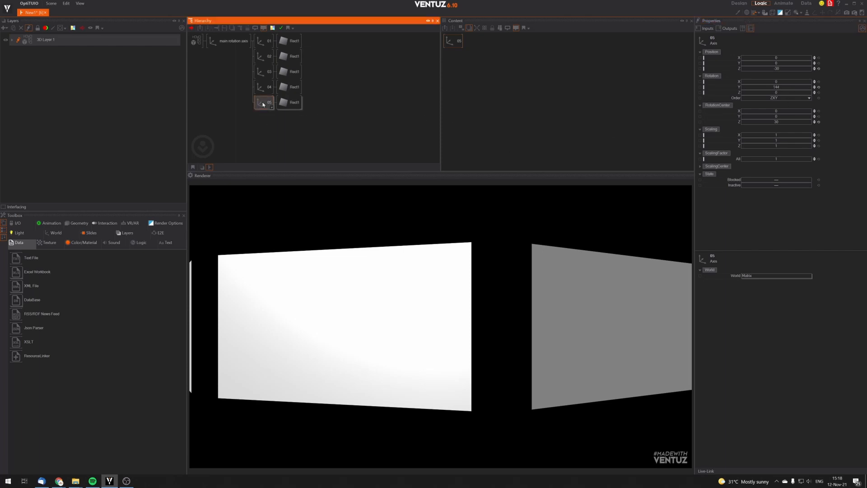
{"action": "left_click_drag", "start_coordinate": [263, 103], "coordinate": [265, 121], "text": "ctrl"}
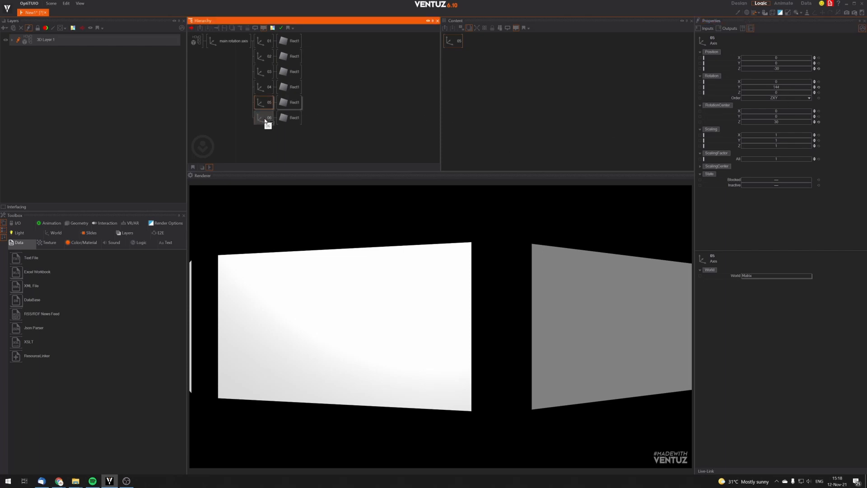
{"action": "left_click", "coordinate": [786, 88]}
{"action": "key", "text": "BackSpace"}
{"action": "type", "text": "5"}
{"action": "key", "text": "Return"}
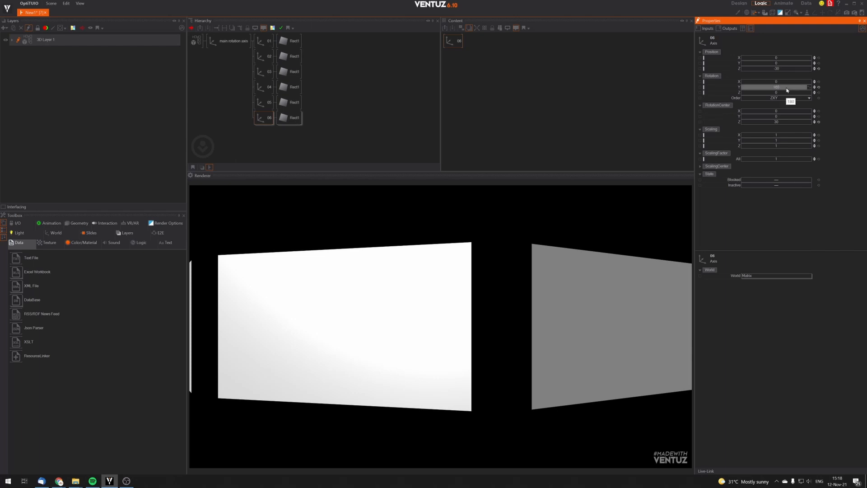
Duplicate axis 06 with its rectangle and set the copy's Y rotation to 216 (36*6).
{"action": "left_click", "coordinate": [259, 117]}
{"action": "left_click_drag", "start_coordinate": [259, 118], "coordinate": [260, 133], "text": "ctrl"}
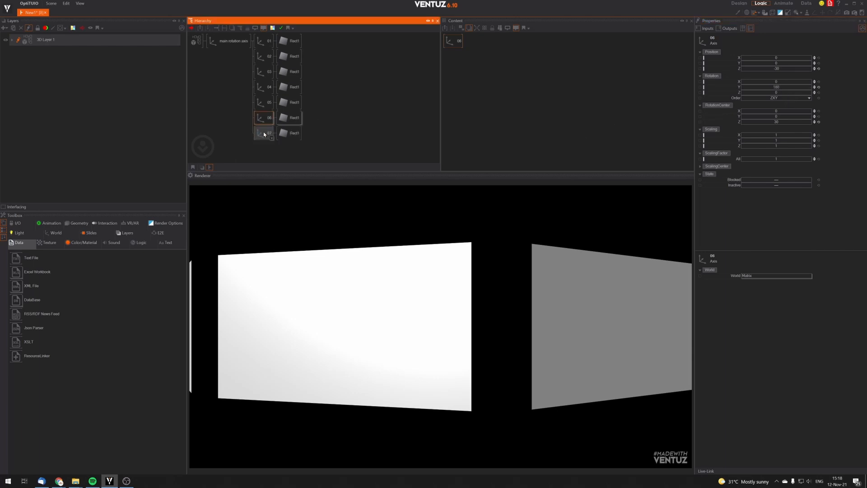
{"action": "left_click", "coordinate": [785, 88]}
{"action": "left_click", "coordinate": [784, 87]}
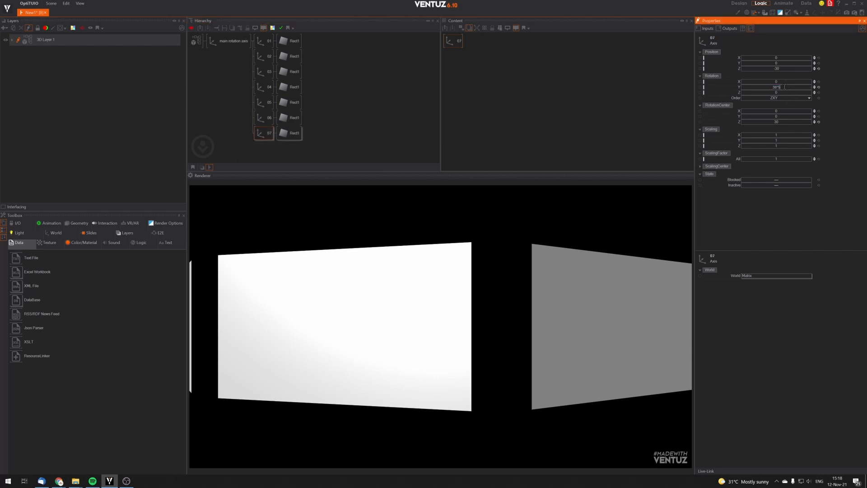
{"action": "key", "text": "Return"}
Duplicate axis 07 together with its rectangle under the main rotation axis.
{"action": "left_click", "coordinate": [262, 133]}
{"action": "left_click_drag", "start_coordinate": [262, 134], "coordinate": [262, 148], "text": "ctrl"}
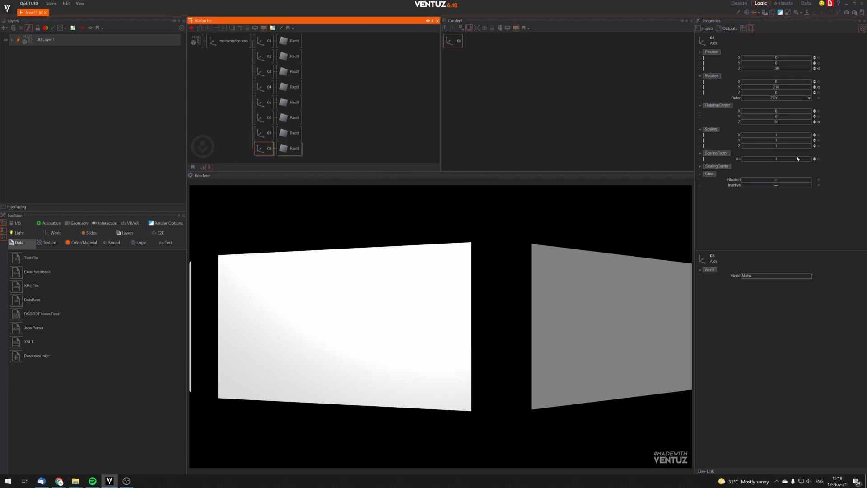
{"action": "left_click", "coordinate": [786, 87]}
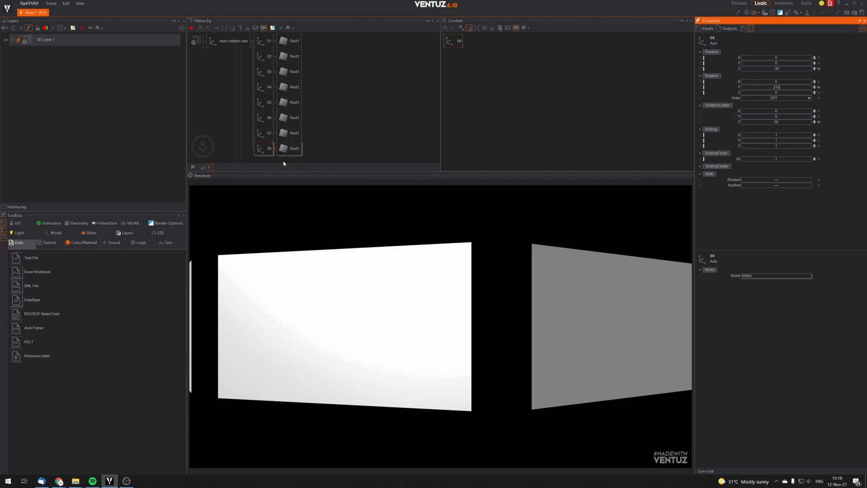
Check the Y rotation values of axes 07 and 06.
{"action": "left_click", "coordinate": [263, 132]}
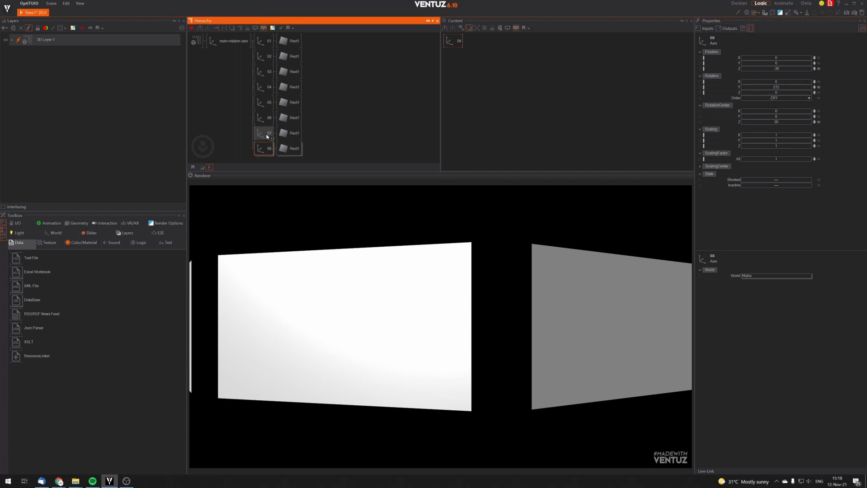
{"action": "left_click", "coordinate": [786, 90]}
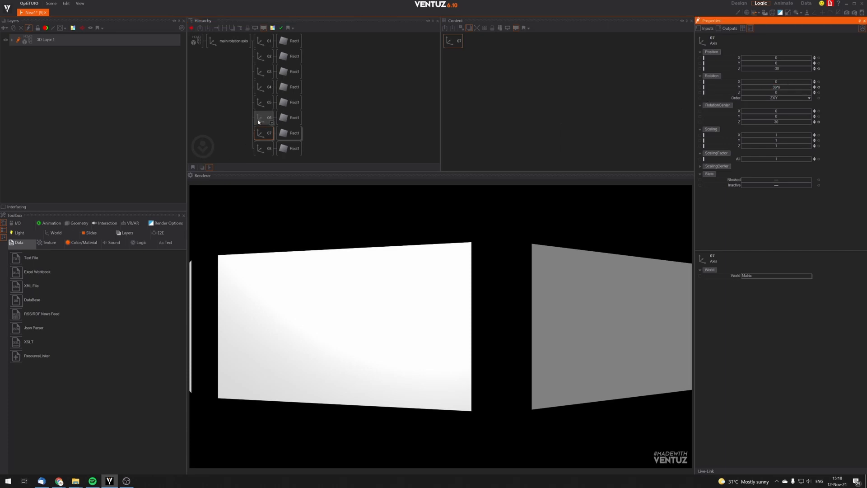
{"action": "left_click", "coordinate": [259, 118]}
{"action": "left_click", "coordinate": [788, 86]}
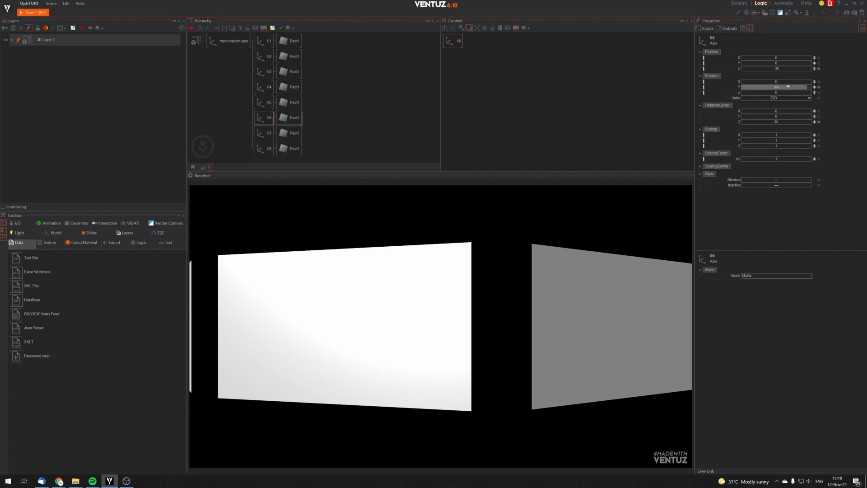
{"action": "left_click", "coordinate": [788, 86]}
Set the Y rotation of axis 08 to 252.
{"action": "left_click", "coordinate": [261, 149]}
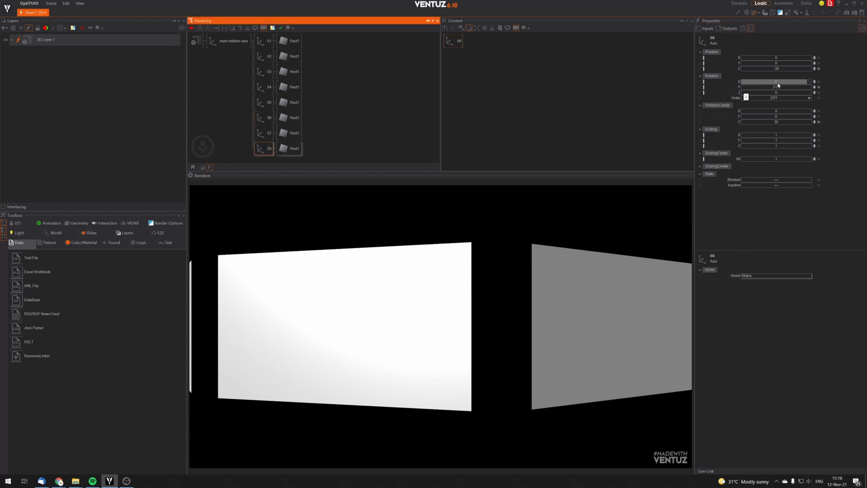
{"action": "left_click", "coordinate": [785, 86]}
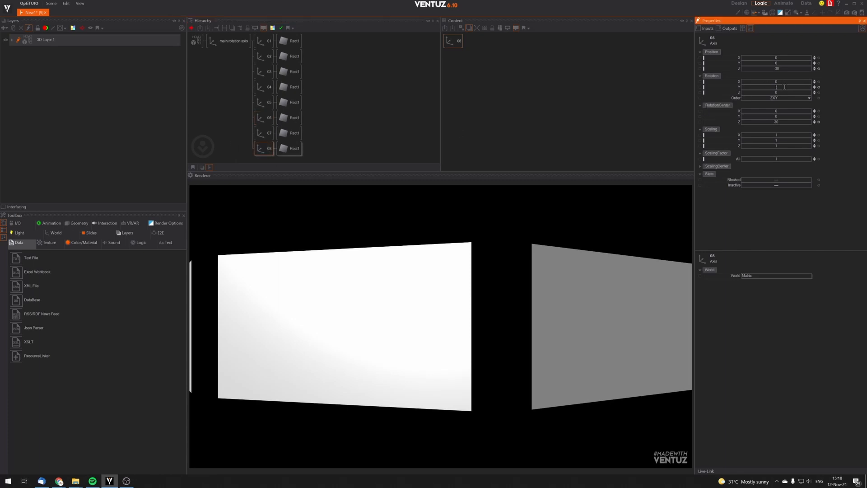
{"action": "key", "text": "Return"}
Turn the main rotation axis around Y to about -282 to spin the carousel.
{"action": "left_click", "coordinate": [228, 41]}
{"action": "left_click_drag", "start_coordinate": [770, 87], "coordinate": [749, 86]}
{"action": "left_click_drag", "start_coordinate": [740, 85], "coordinate": [741, 86]}
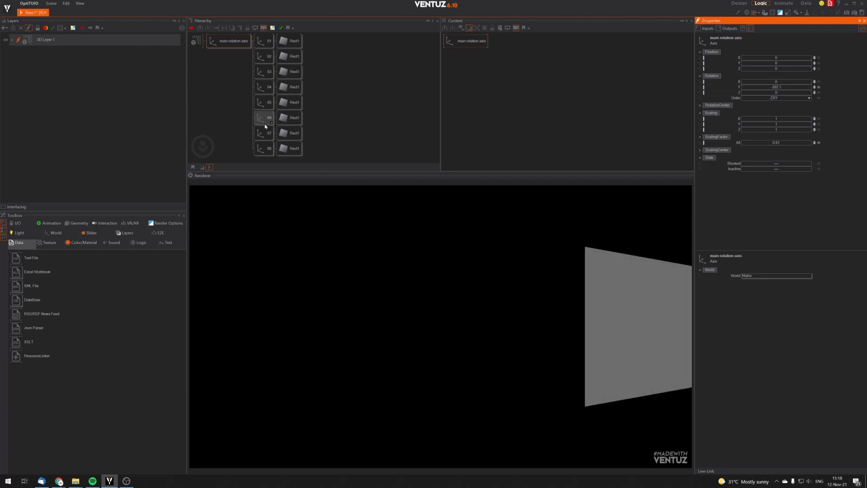
Duplicate axis 08 with its rectangle and set the copy's Y rotation to 288.
{"action": "left_click", "coordinate": [264, 148]}
{"action": "left_click_drag", "start_coordinate": [262, 154], "coordinate": [264, 159], "text": "ctrl"}
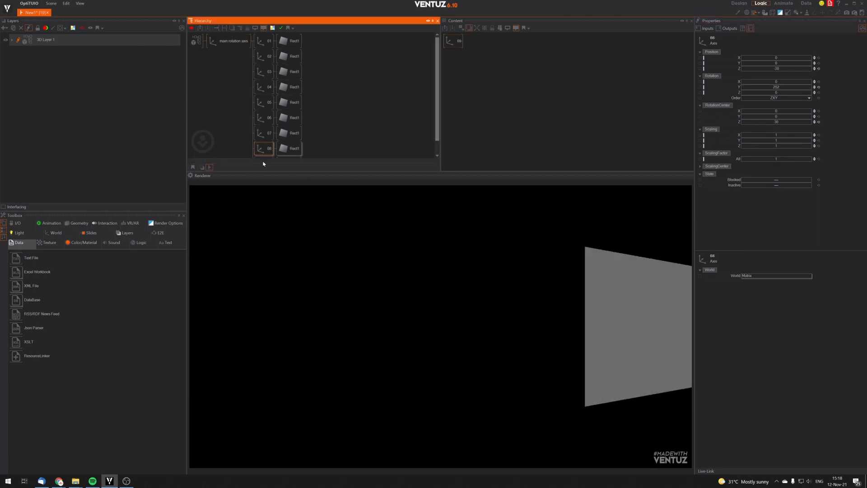
{"action": "left_click", "coordinate": [804, 86]}
{"action": "type", "text": "36*7"}
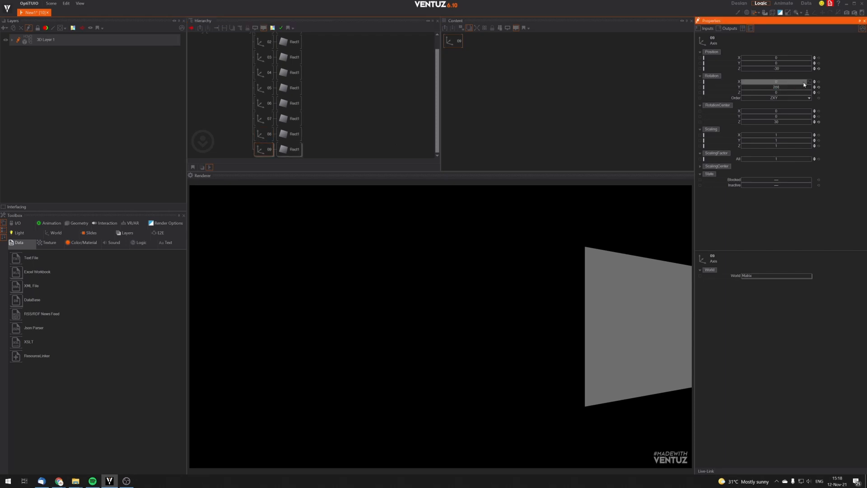
{"action": "left_click", "coordinate": [262, 151]}
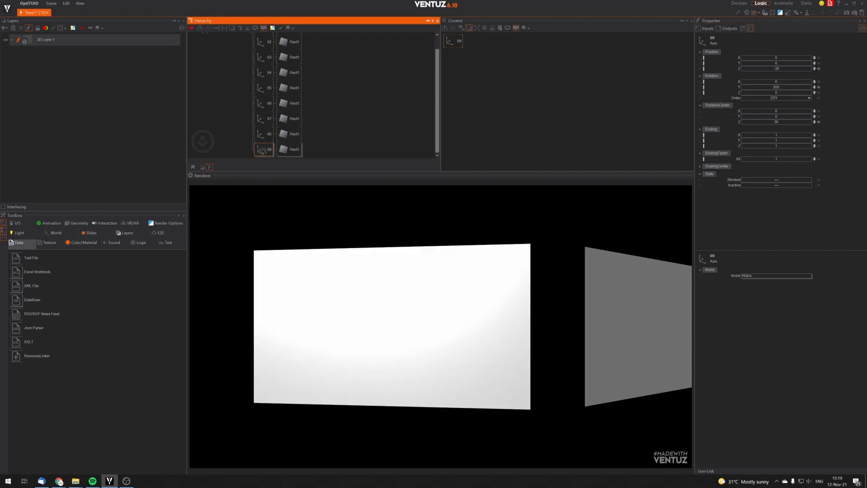
Duplicate axis 09 with its rectangle and set the copy's Y rotation to 36*9, giving 324.
{"action": "left_click_drag", "start_coordinate": [263, 152], "coordinate": [266, 153], "text": "ctrl"}
{"action": "left_click", "coordinate": [788, 87]}
{"action": "type", "text": "36*8"}
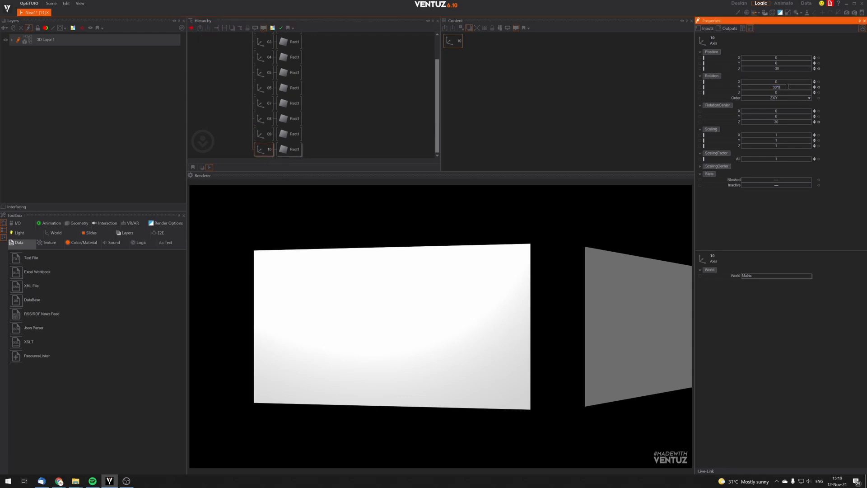
{"action": "type", "text": "9"}
{"action": "key", "text": "Return"}
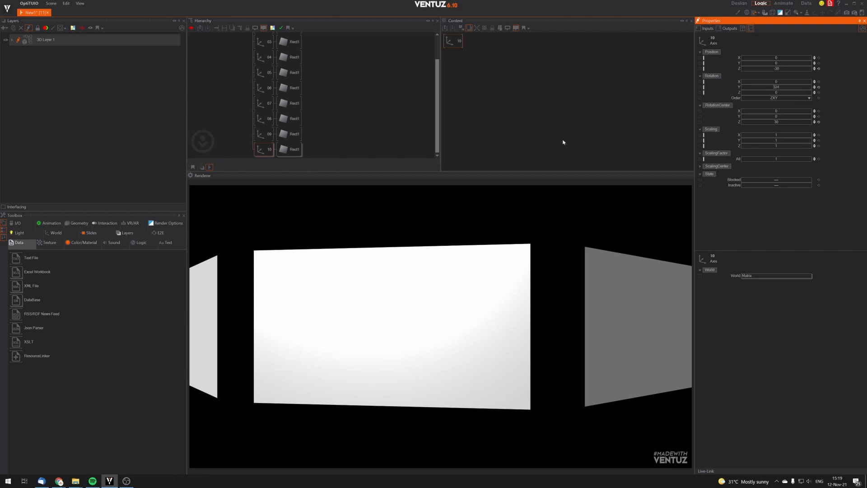
Spin the main rotation axis around Y, reset its Y rotation to 0, and reduce its overall scaling factor to 0.544.
{"action": "scroll", "coordinate": [266, 103], "scroll_direction": "up", "scroll_amount": 2}
{"action": "left_click", "coordinate": [237, 42]}
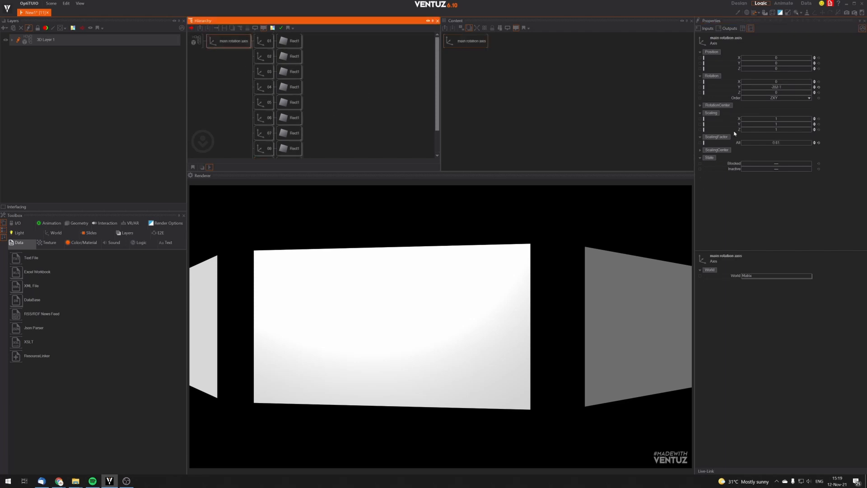
{"action": "left_click_drag", "start_coordinate": [784, 88], "coordinate": [802, 89]}
{"action": "left_click", "coordinate": [819, 87]}
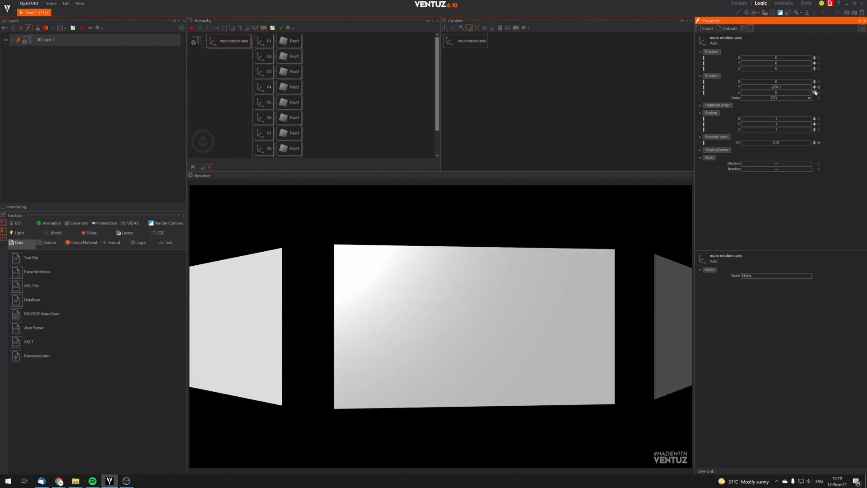
{"action": "left_click", "coordinate": [228, 42]}
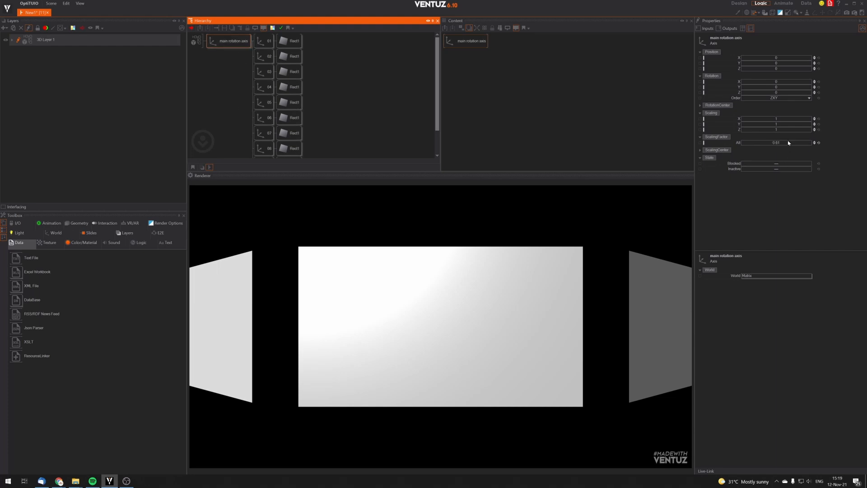
{"action": "left_click_drag", "start_coordinate": [790, 146], "coordinate": [777, 143]}
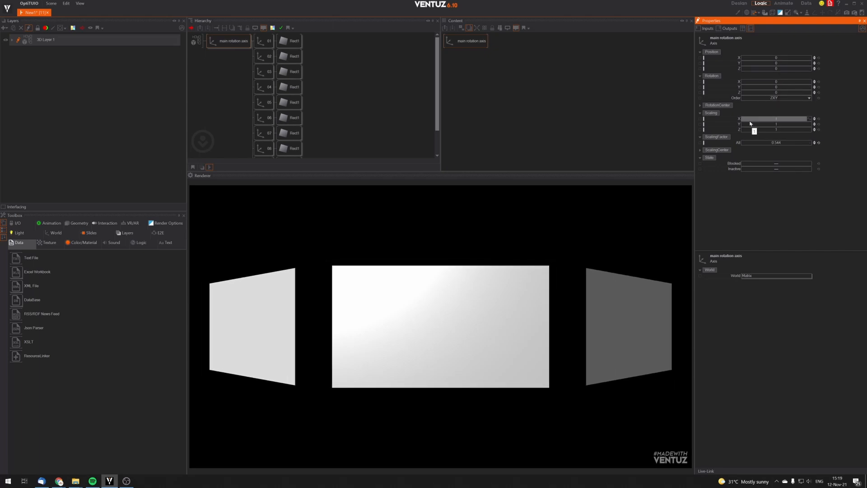
Delete the rectangle under axis 01.
{"action": "left_click", "coordinate": [288, 41]}
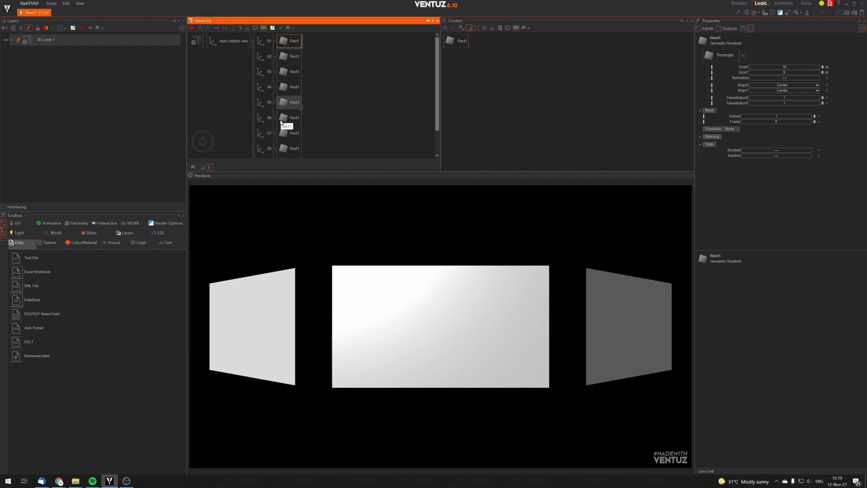
{"action": "left_click", "coordinate": [264, 71]}
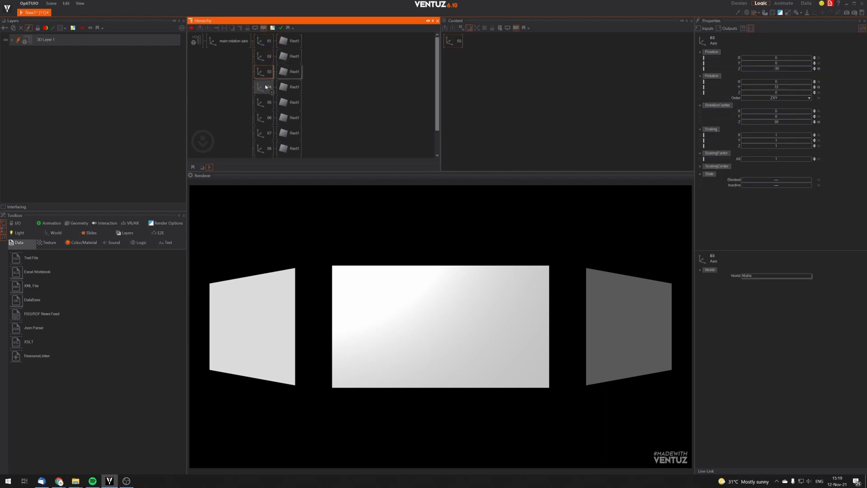
{"action": "left_click", "coordinate": [264, 86]}
{"action": "left_click", "coordinate": [290, 40]}
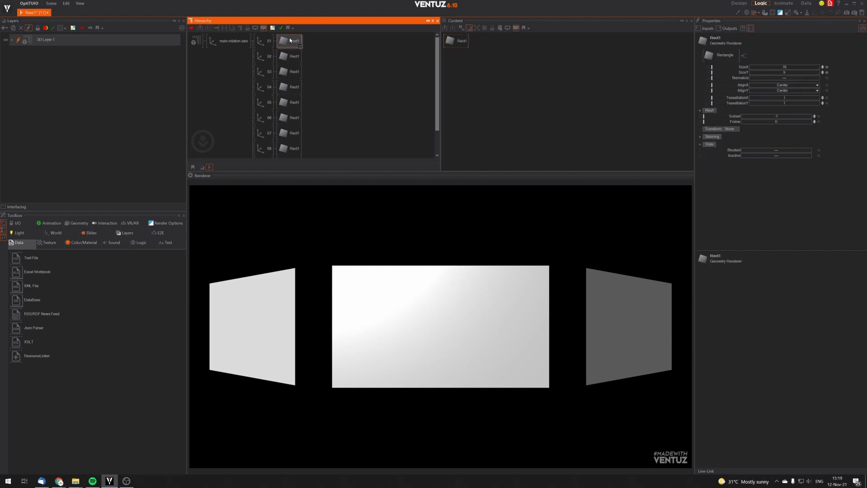
{"action": "key", "text": "Delete"}
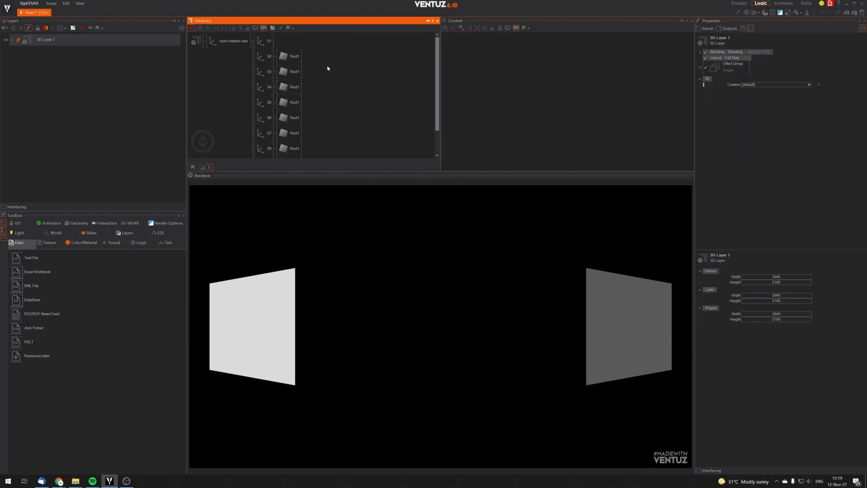
Add a new rectangle under axis 01 and set its size to 16 in X and 9 in Y.
{"action": "double_click", "coordinate": [323, 92]}
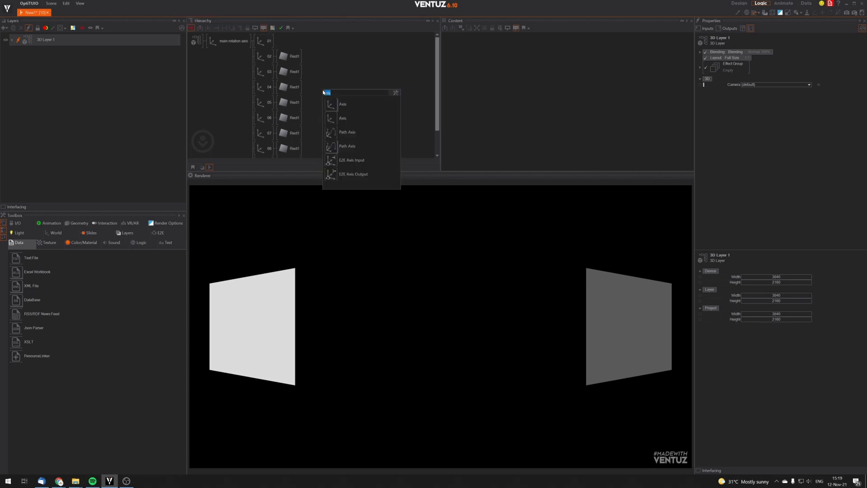
{"action": "type", "text": "rect"}
{"action": "left_click_drag", "start_coordinate": [329, 103], "coordinate": [284, 41]}
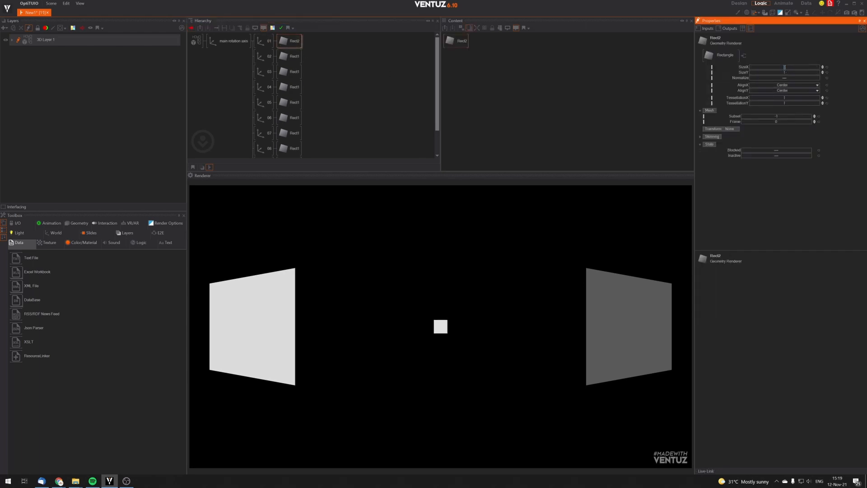
{"action": "left_click", "coordinate": [785, 70]}
{"action": "type", "text": "16"}
{"action": "key", "text": "Tab"}
{"action": "type", "text": "9"}
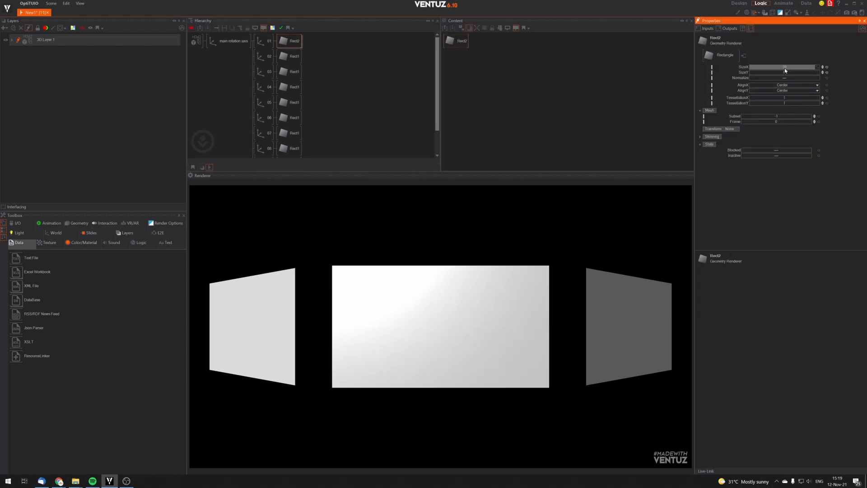
{"action": "key", "text": "Return"}
{"action": "left_click", "coordinate": [319, 71]}
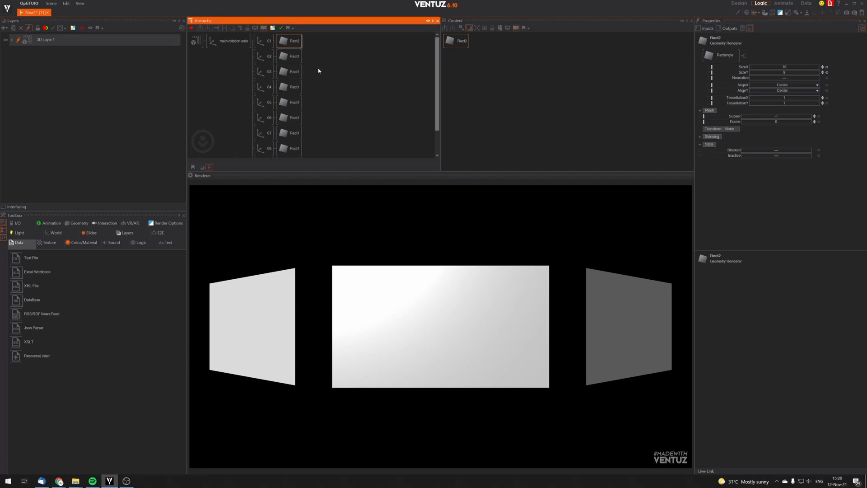
Insert an axis between axis 01 and its rectangle and name it "movie".
{"action": "left_click", "coordinate": [297, 47]}
{"action": "double_click", "coordinate": [339, 60]}
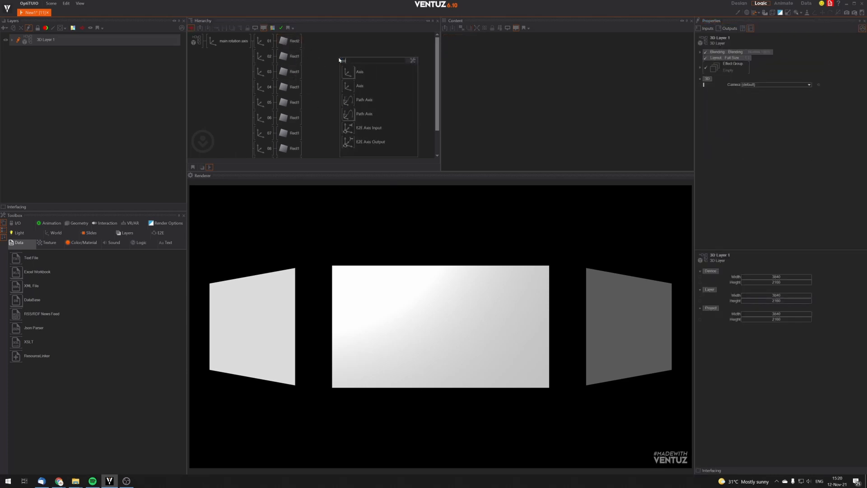
{"action": "left_click", "coordinate": [362, 71]}
{"action": "left_click", "coordinate": [279, 44]}
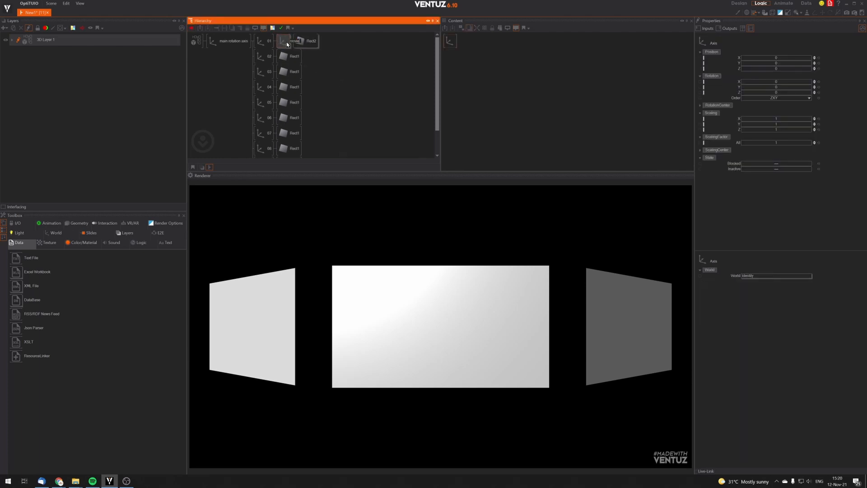
{"action": "key", "text": "Return"}
{"action": "left_click", "coordinate": [318, 41]}
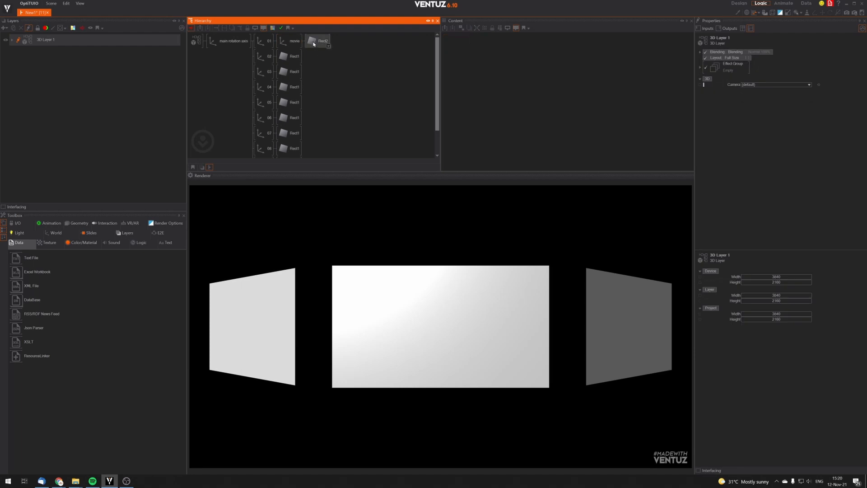
Insert a Texture material between the movie axis and its rectangle.
{"action": "left_click", "coordinate": [320, 65]}
{"action": "double_click", "coordinate": [320, 61]}
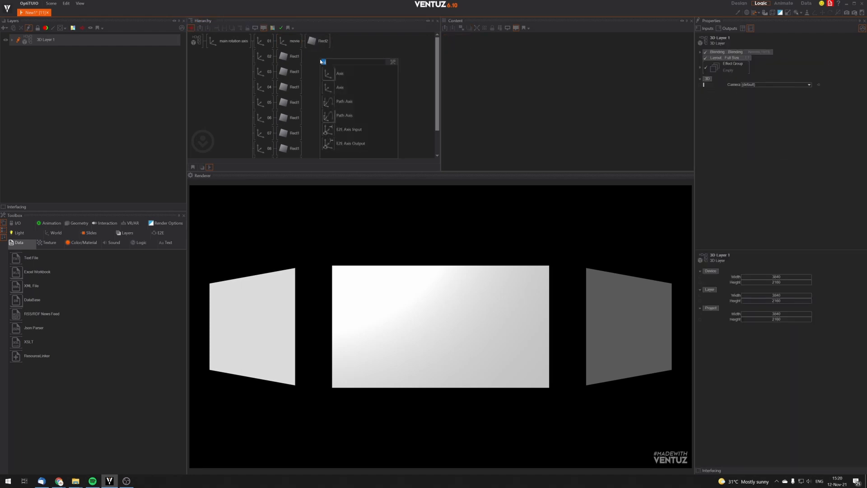
{"action": "type", "text": "text"}
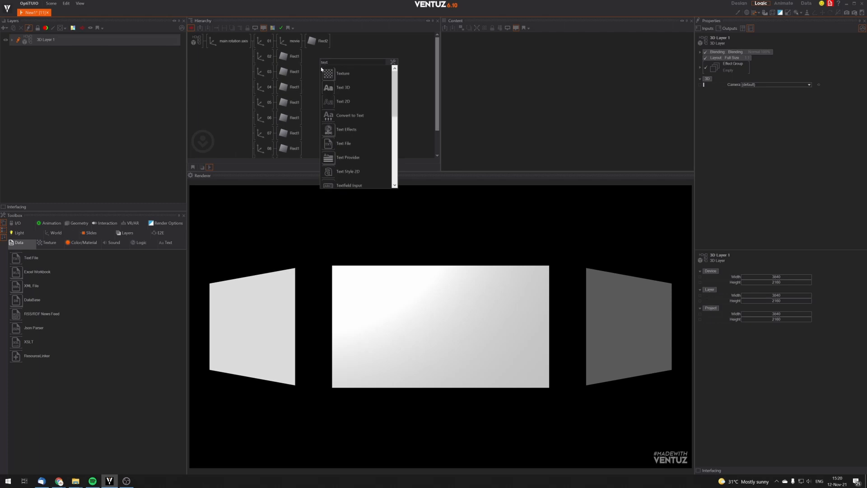
{"action": "left_click", "coordinate": [329, 73]}
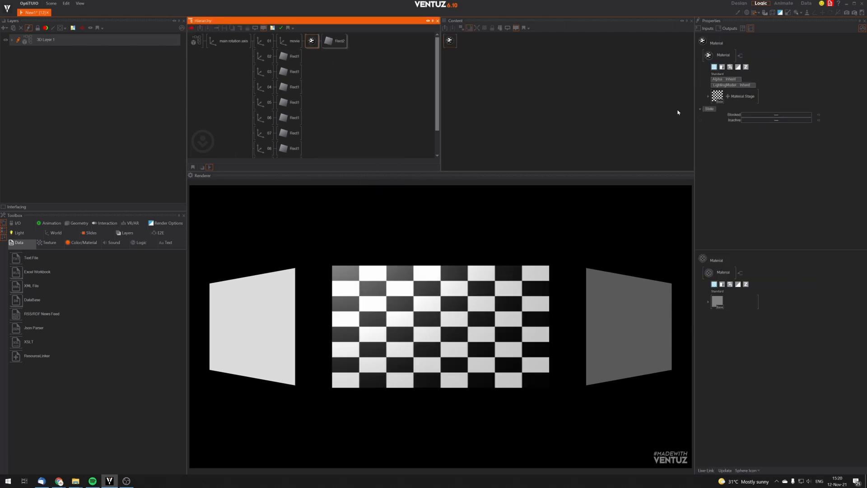
Switch the material's texture source from Loader to a Texture Property with a Movie Clip.
{"action": "left_click", "coordinate": [707, 96]}
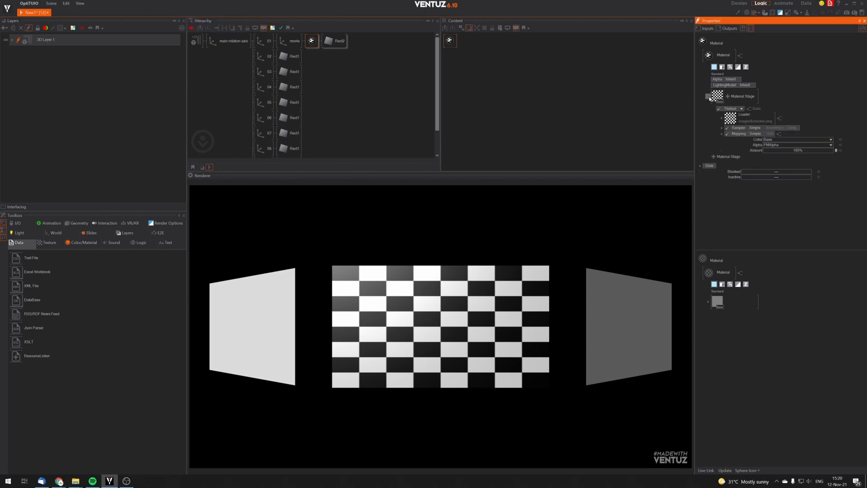
{"action": "left_click", "coordinate": [753, 116]}
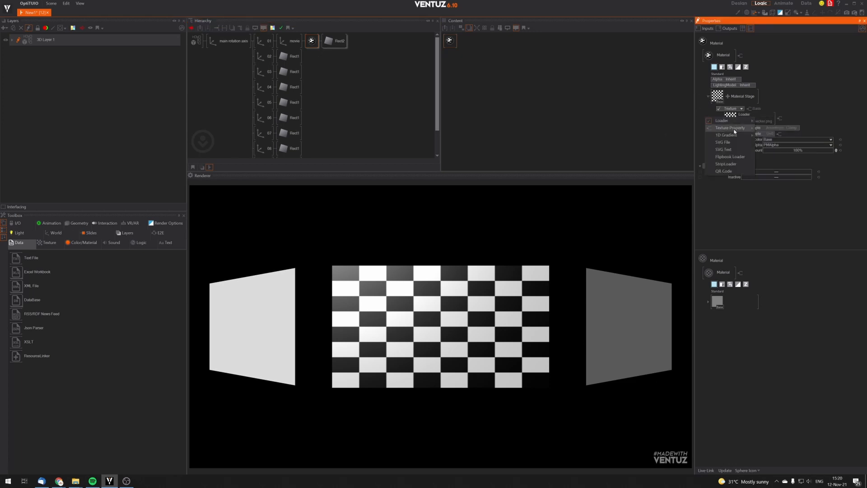
{"action": "mouse_move", "coordinate": [735, 131]}
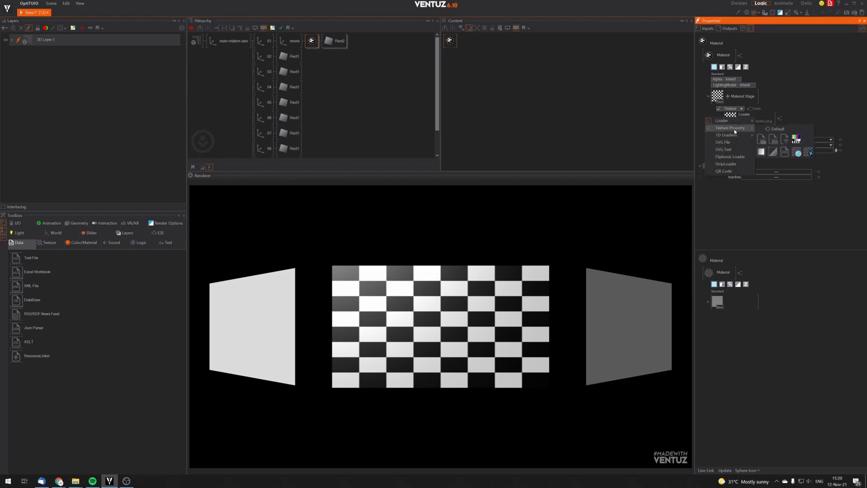
{"action": "left_click", "coordinate": [762, 139]}
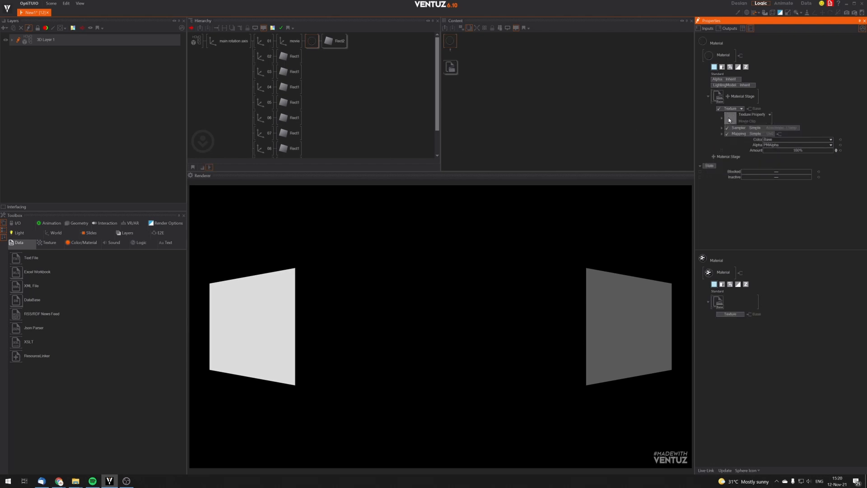
Load 356_356-0507.mov from the Movies folder into the movie clip.
{"action": "left_click", "coordinate": [722, 118]}
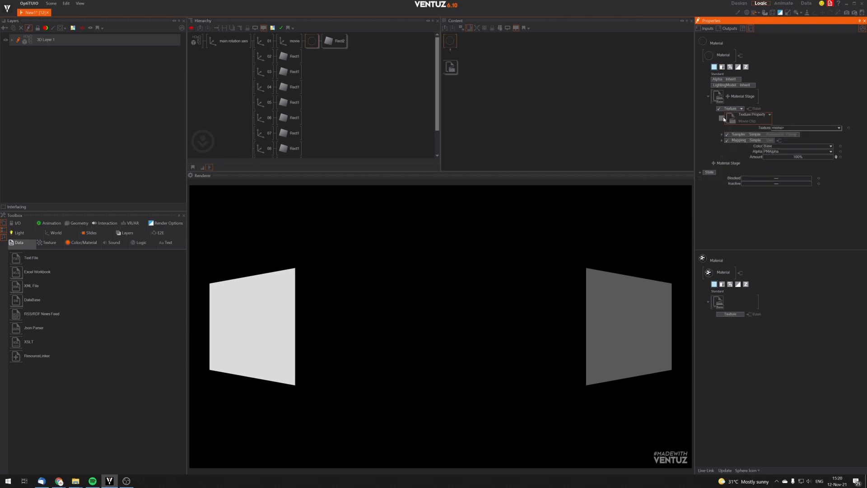
{"action": "double_click", "coordinate": [766, 123]}
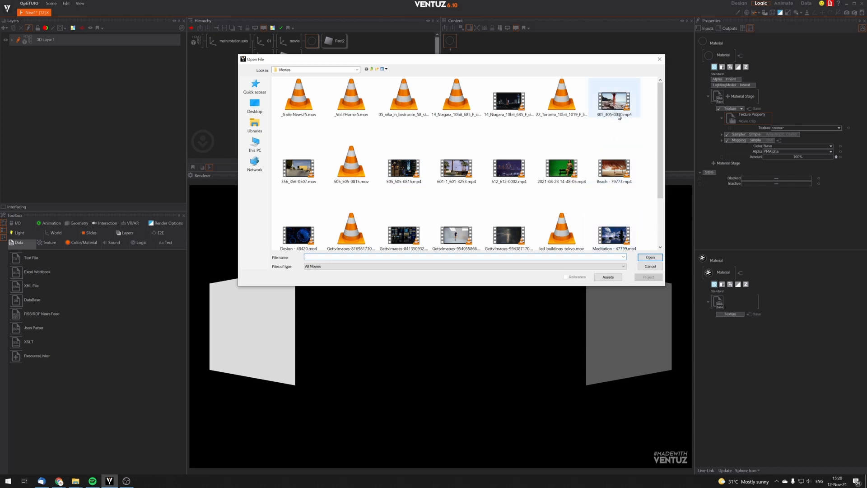
{"action": "scroll", "coordinate": [503, 145], "scroll_direction": "down", "scroll_amount": 1}
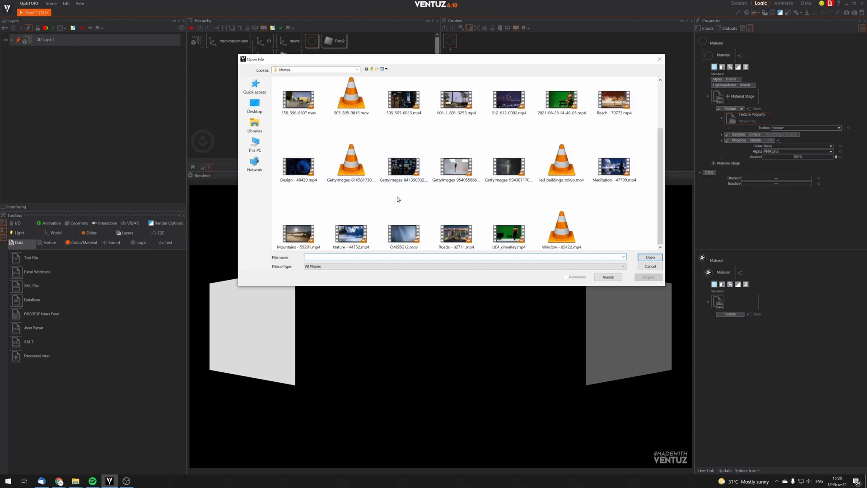
{"action": "scroll", "coordinate": [402, 189], "scroll_direction": "up", "scroll_amount": 1}
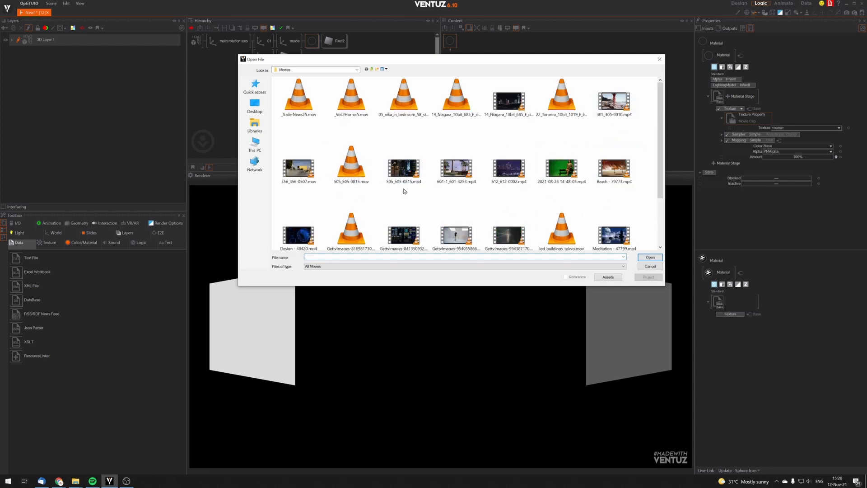
{"action": "left_click", "coordinate": [298, 169]}
{"action": "left_click", "coordinate": [650, 257]}
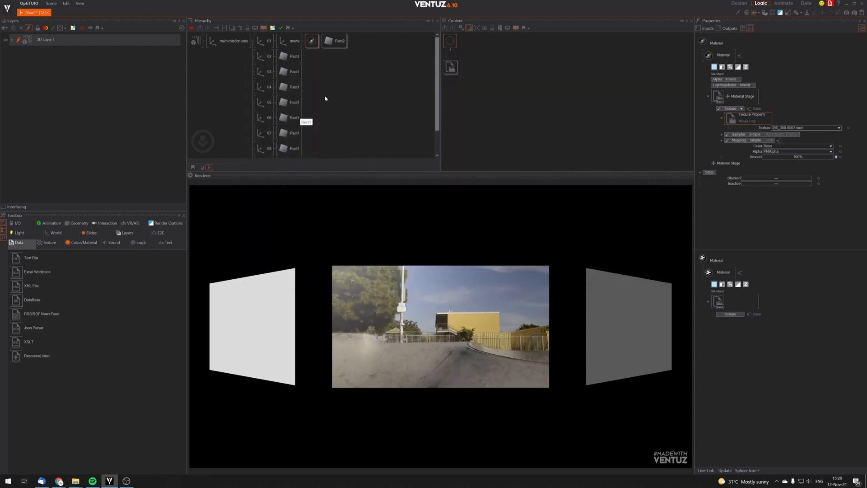
{"action": "left_click", "coordinate": [310, 42]}
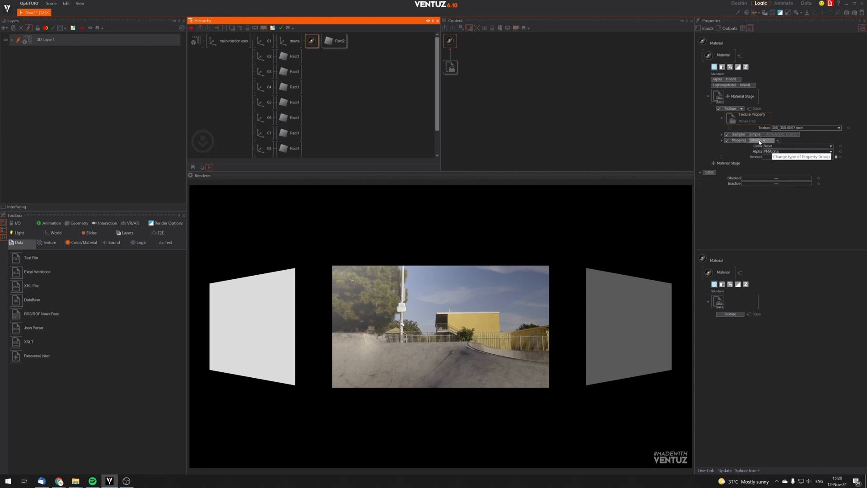
{"action": "left_click", "coordinate": [754, 86]}
{"action": "left_click", "coordinate": [775, 90]}
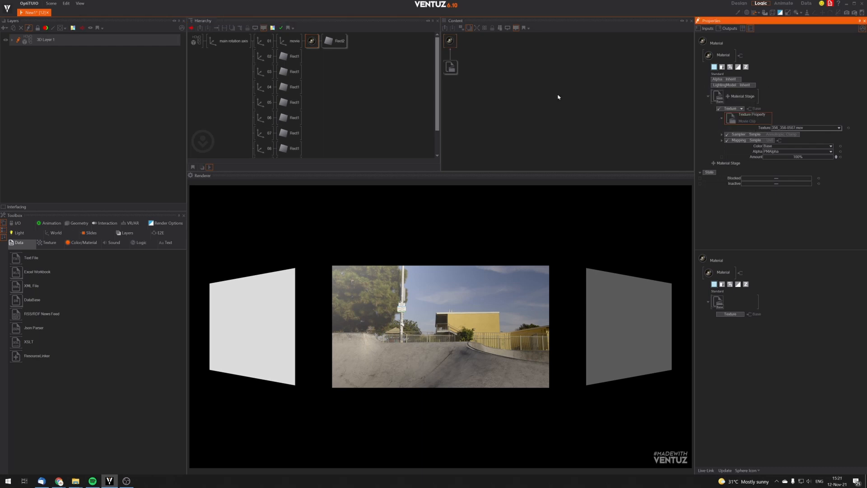
{"action": "left_click", "coordinate": [343, 74]}
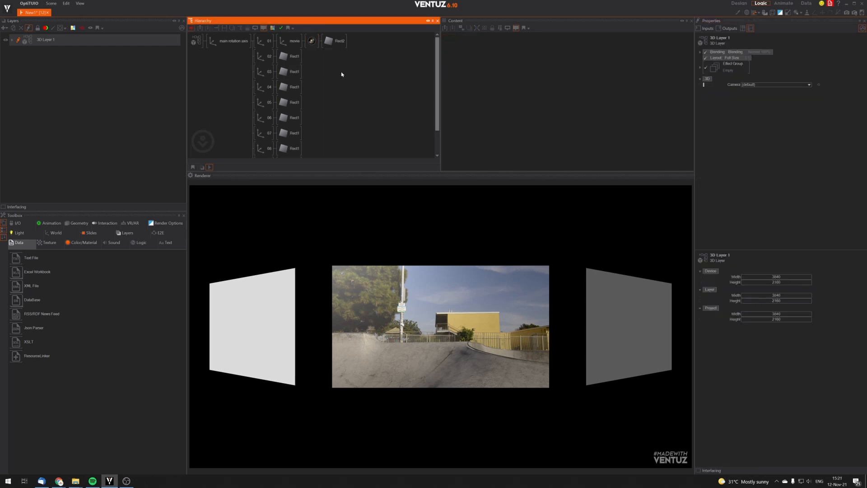
{"action": "double_click", "coordinate": [333, 80]}
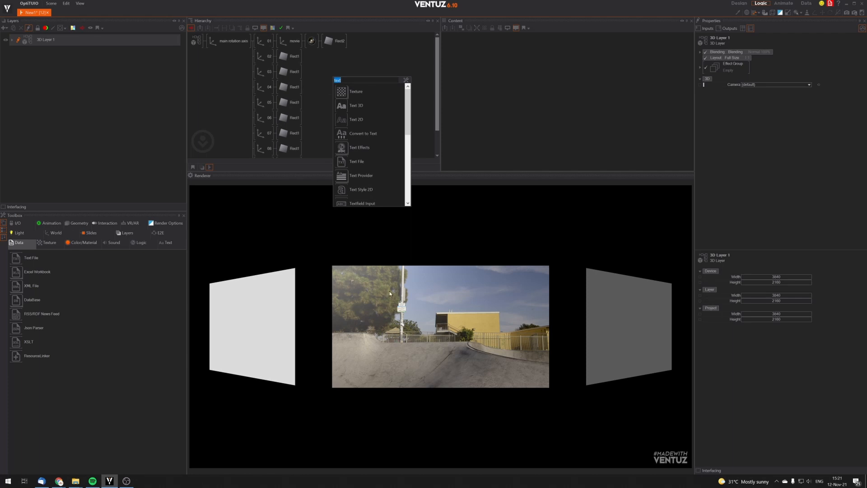
{"action": "key", "text": "Escape"}
{"action": "left_click", "coordinate": [334, 41]}
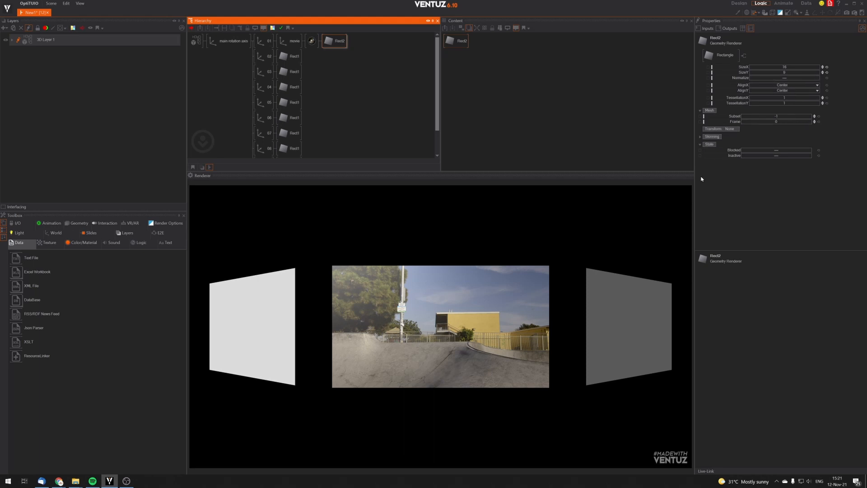
Add a Rounded Rectangle below the movie rectangle Rect2 in the hierarchy.
{"action": "left_click", "coordinate": [333, 74]}
{"action": "double_click", "coordinate": [333, 74]}
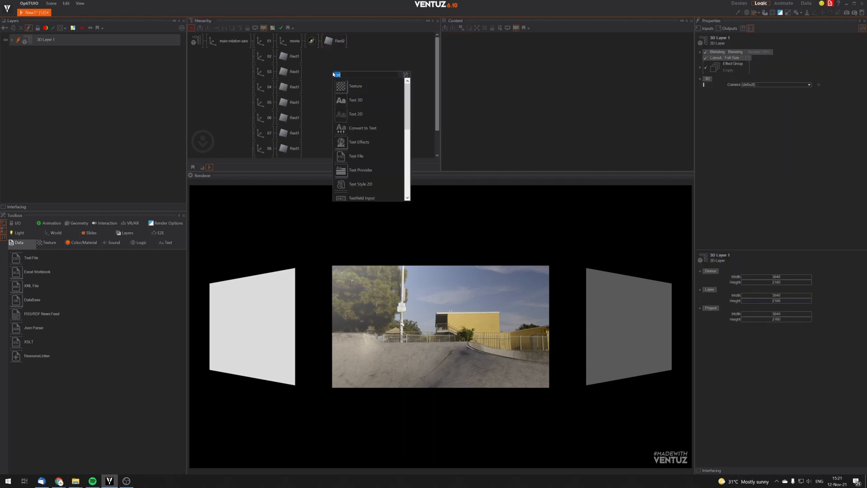
{"action": "type", "text": "round"}
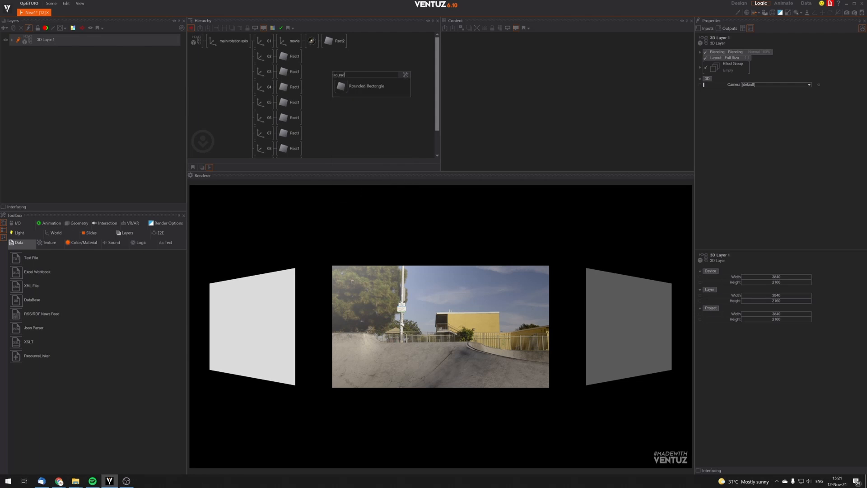
{"action": "left_click", "coordinate": [335, 88]}
{"action": "left_click", "coordinate": [328, 62]}
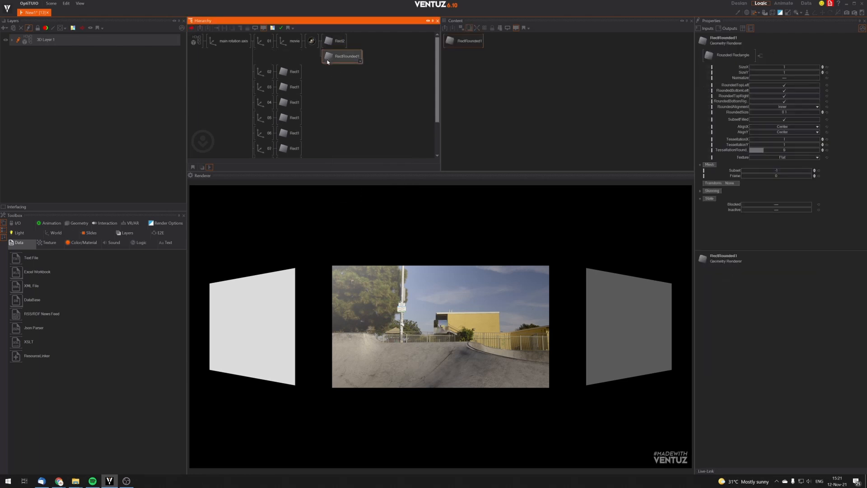
Insert an axis in front of the rounded rectangle under axis 01 and name it "frame".
{"action": "left_click", "coordinate": [333, 85]}
{"action": "double_click", "coordinate": [333, 86]}
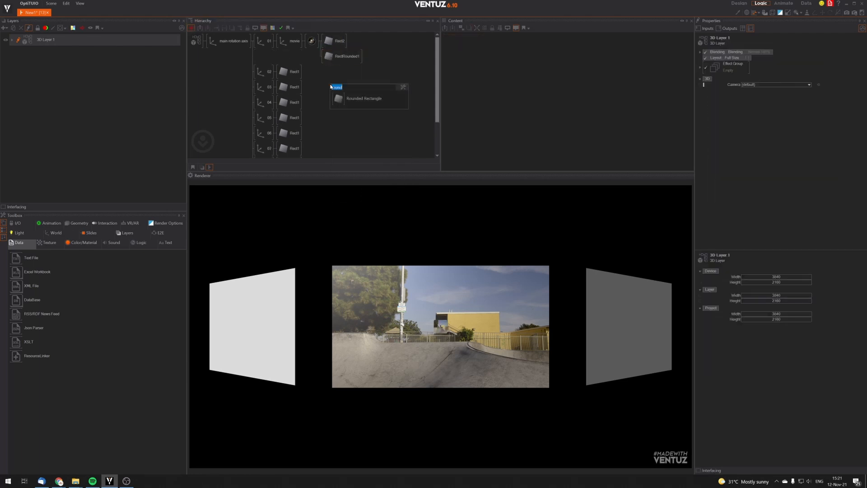
{"action": "type", "text": "ax"}
{"action": "left_click", "coordinate": [340, 99]}
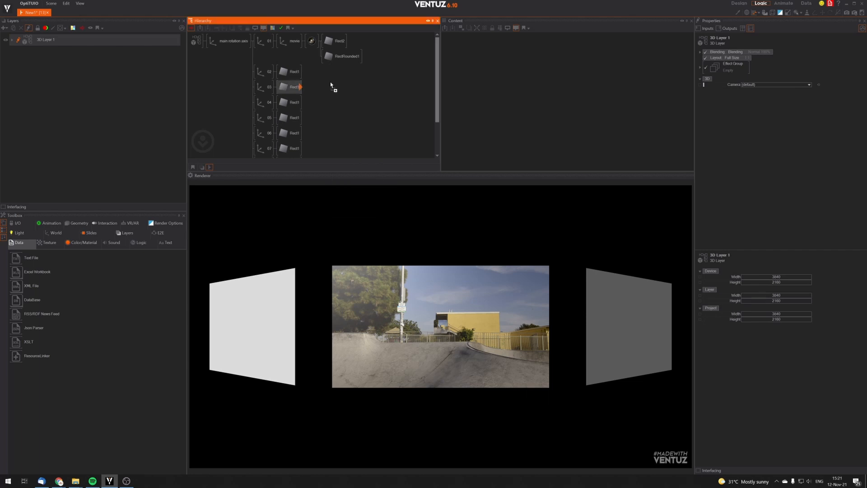
{"action": "left_click", "coordinate": [325, 57]}
{"action": "left_click_drag", "start_coordinate": [327, 58], "coordinate": [288, 56]}
{"action": "key", "text": "F2"}
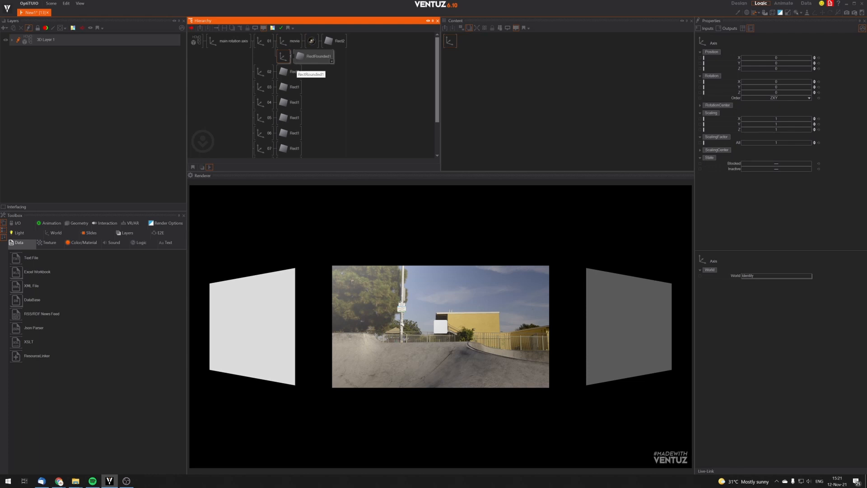
{"action": "type", "text": "frame"}
{"action": "key", "text": "Return"}
Set the rounded rectangle's size to 16 by 9 and turn off SubsetFilled so only its border remains.
{"action": "left_click", "coordinate": [318, 57]}
{"action": "double_click", "coordinate": [774, 68]}
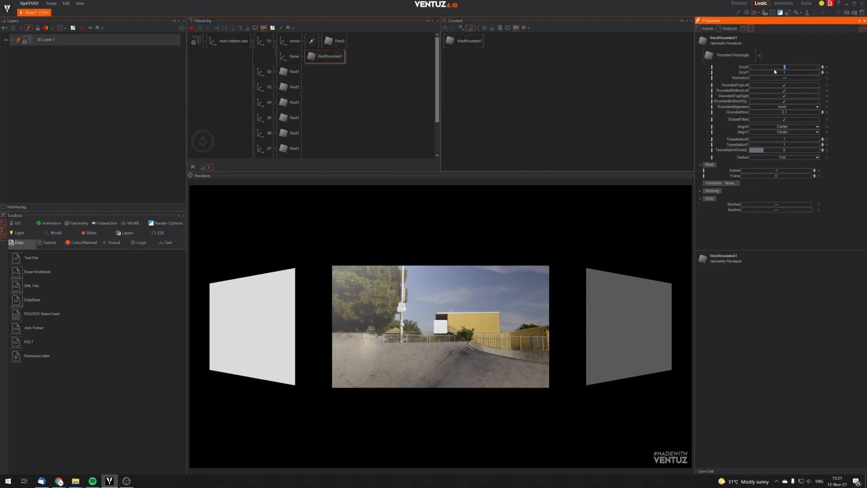
{"action": "type", "text": "10"}
{"action": "key", "text": "Tab"}
{"action": "type", "text": "9"}
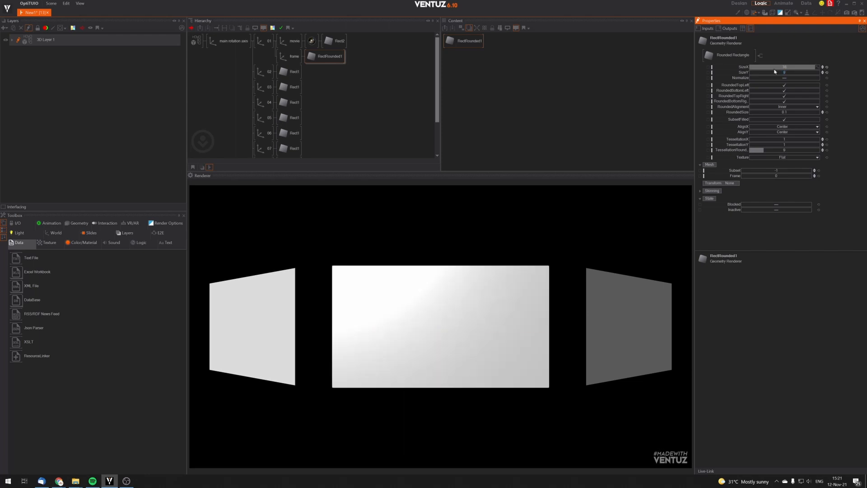
{"action": "key", "text": "Return"}
{"action": "left_click", "coordinate": [346, 58]}
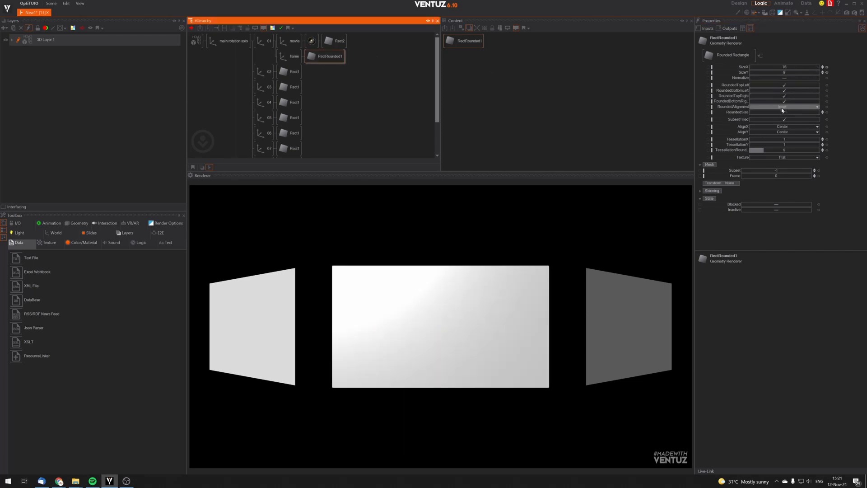
{"action": "left_click", "coordinate": [783, 119]}
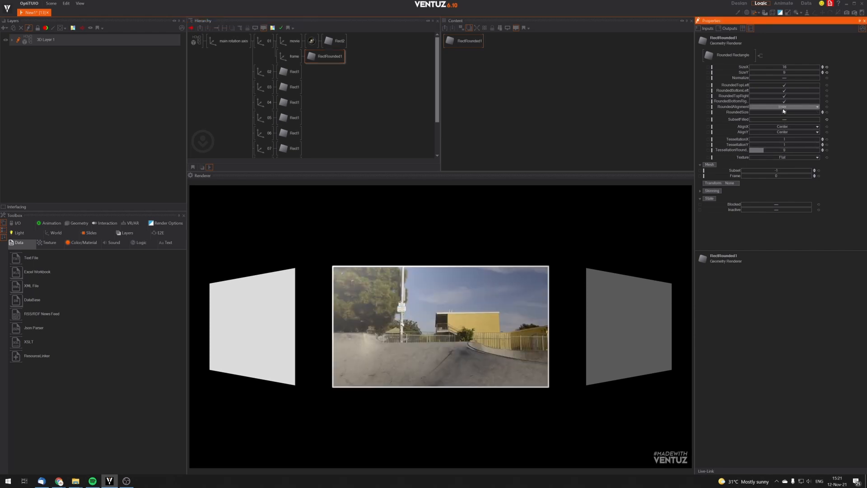
Insert a Color Solid material between the frame axis and the rounded rectangle.
{"action": "left_click", "coordinate": [361, 119]}
{"action": "double_click", "coordinate": [362, 116]}
{"action": "type", "text": "colo"}
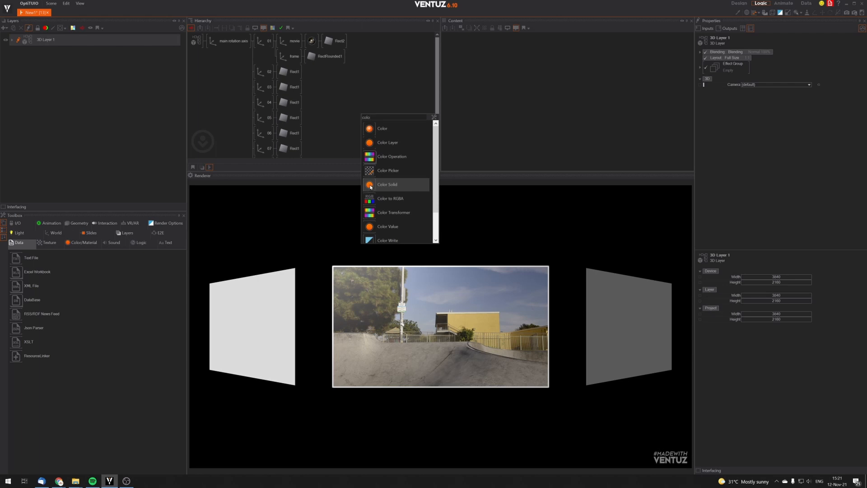
{"action": "left_click", "coordinate": [370, 184]}
{"action": "left_click", "coordinate": [311, 56]}
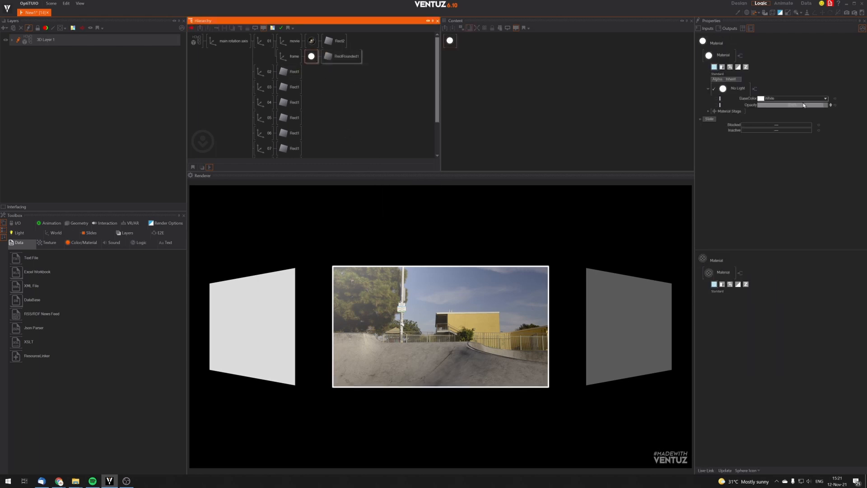
Set the frame material's base color to dark grey 33, 33, 33.
{"action": "left_click", "coordinate": [825, 98]}
{"action": "left_click", "coordinate": [795, 130]}
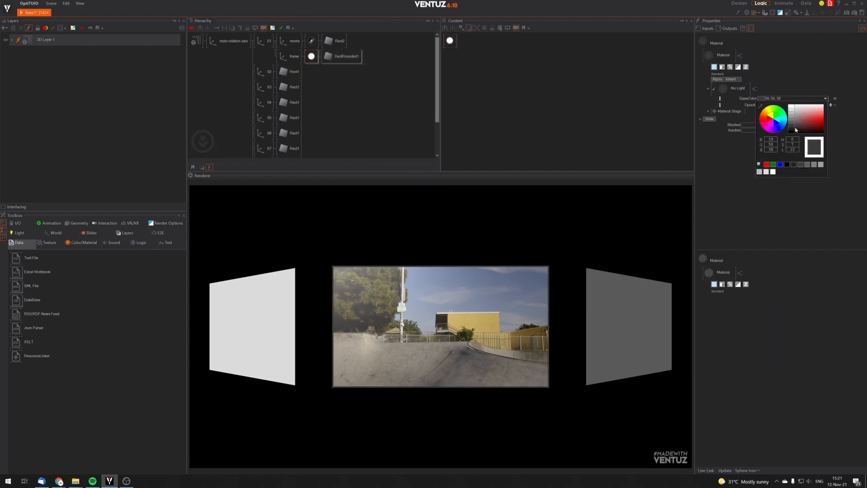
{"action": "left_click_drag", "start_coordinate": [795, 130], "coordinate": [795, 132]}
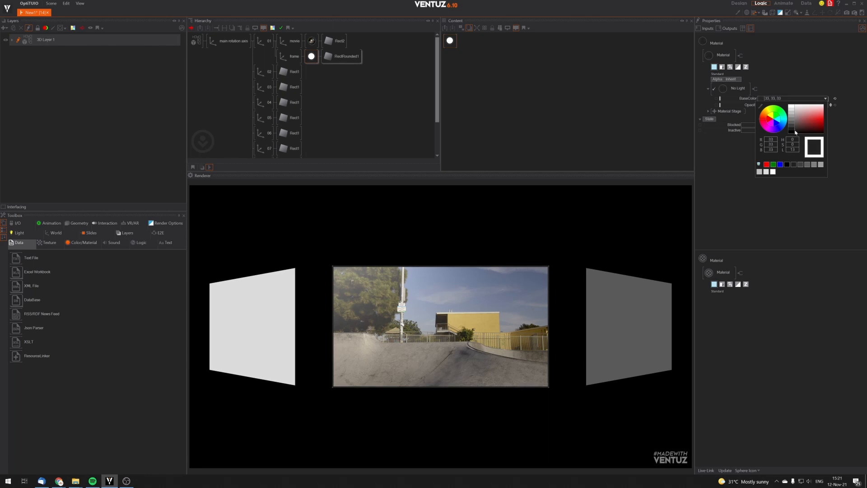
Enlarge the rounded rectangle to about 16.2 by 9.2 so its border surrounds the movie.
{"action": "left_click", "coordinate": [344, 59]}
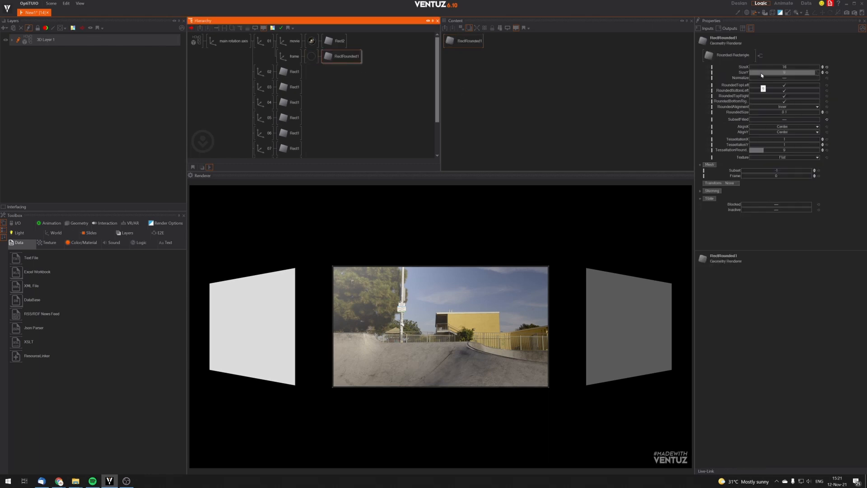
{"action": "left_click_drag", "start_coordinate": [773, 67], "coordinate": [777, 67]}
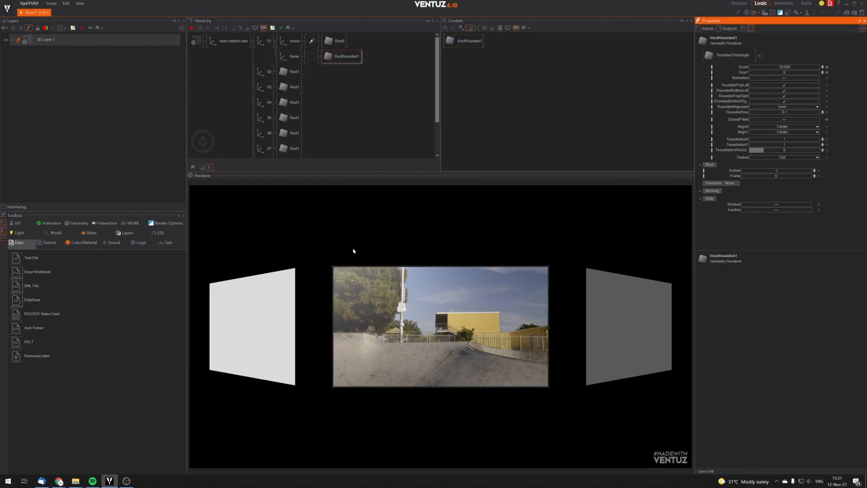
{"action": "left_click", "coordinate": [364, 299]}
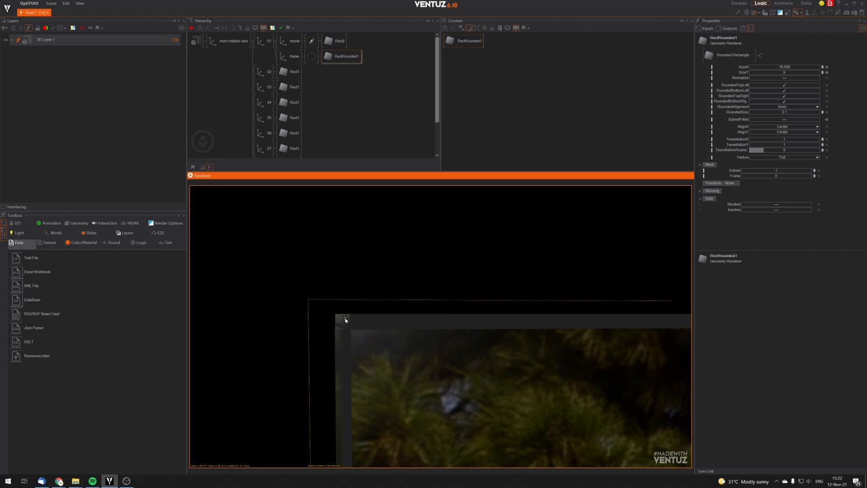
{"action": "left_click", "coordinate": [330, 56]}
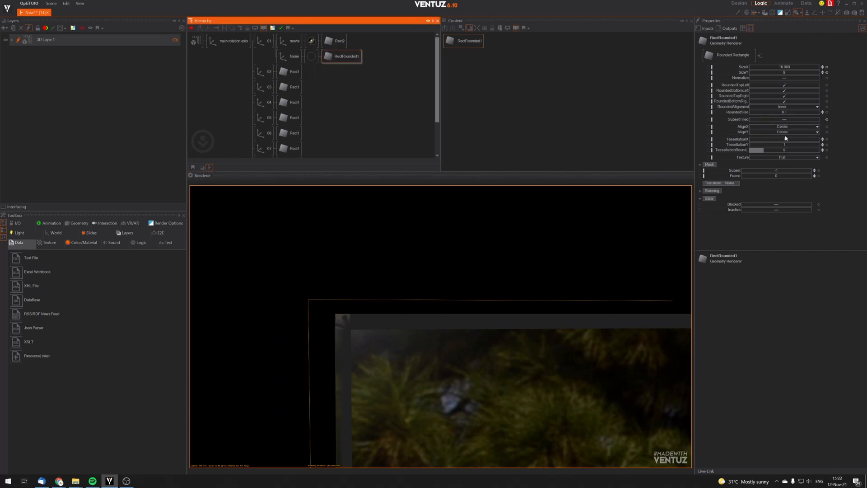
{"action": "left_click_drag", "start_coordinate": [784, 67], "coordinate": [782, 67]}
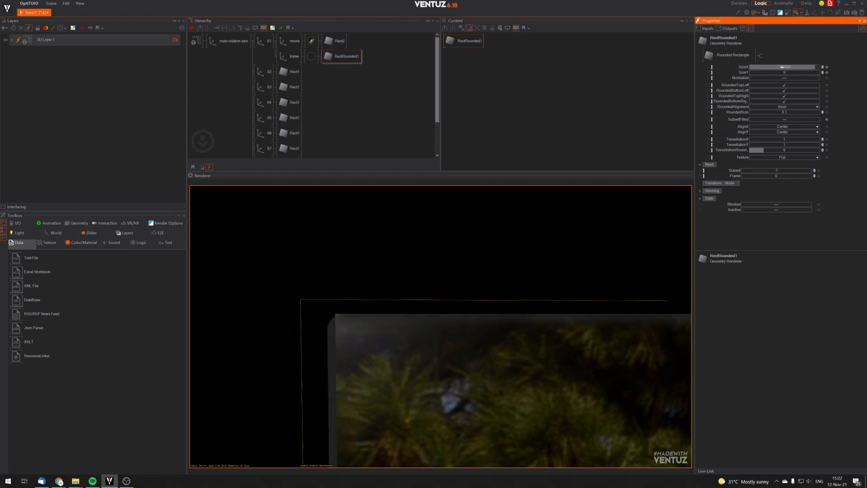
{"action": "left_click_drag", "start_coordinate": [784, 67], "coordinate": [804, 67]}
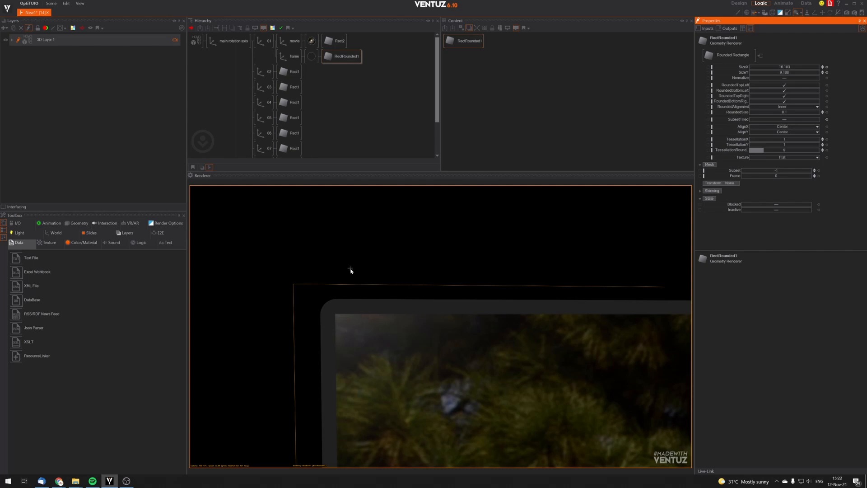
{"action": "left_click", "coordinate": [376, 290]}
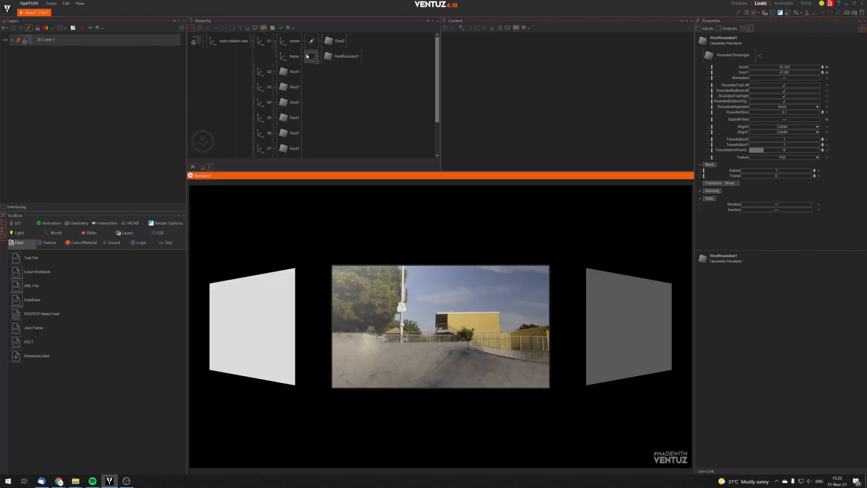
Turn the main rotation axis about Y to test the framed movie, and reset its Y rotation to 0.
{"action": "left_click", "coordinate": [341, 58]}
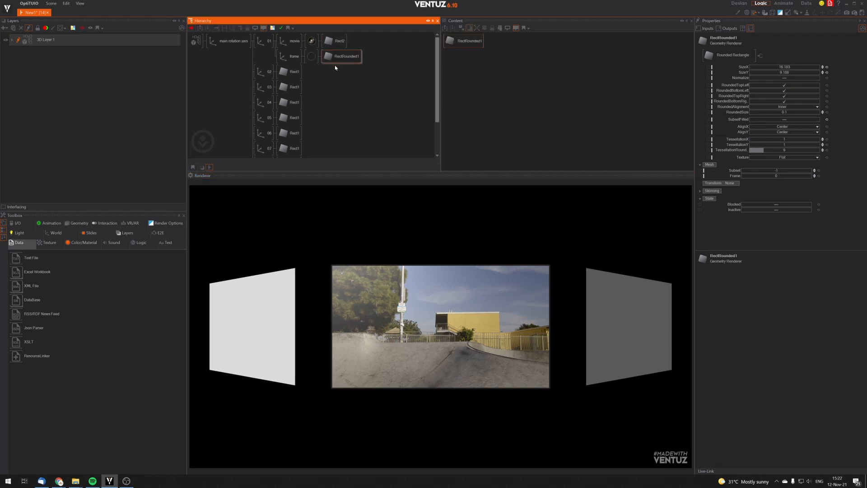
{"action": "left_click", "coordinate": [336, 41]}
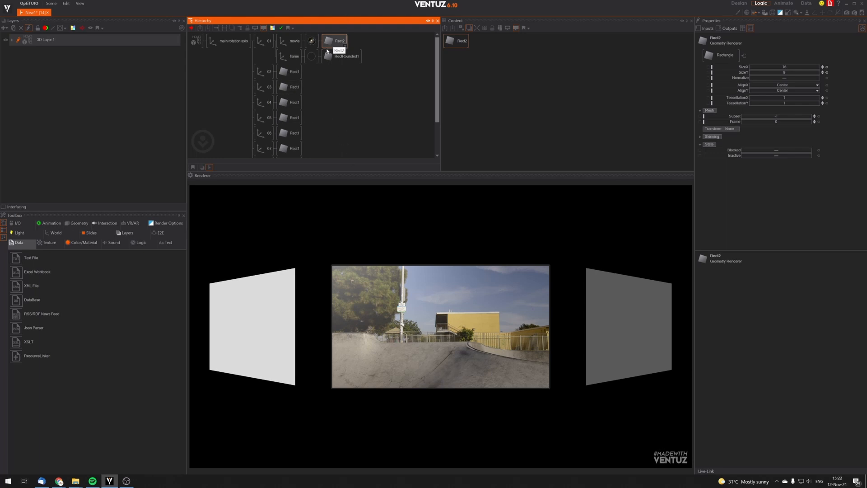
{"action": "left_click", "coordinate": [228, 41]}
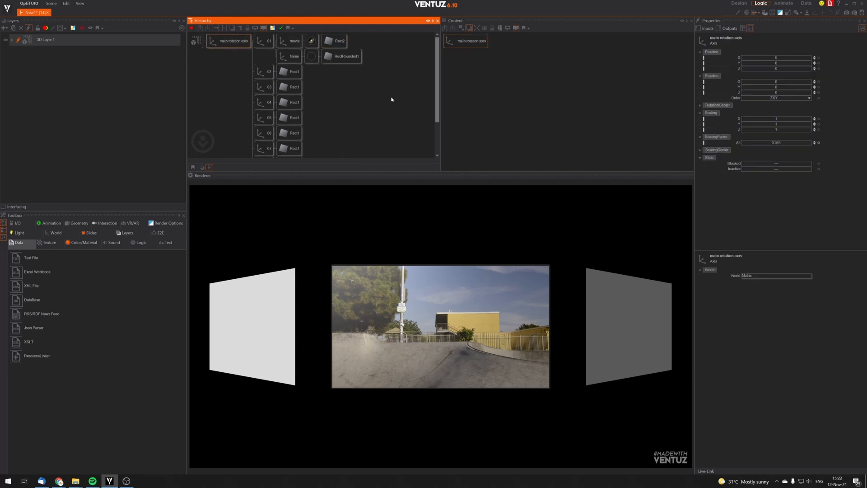
{"action": "left_click", "coordinate": [775, 87]}
{"action": "mouse_move", "coordinate": [774, 87]}
{"action": "left_mouse_down"}
{"action": "mouse_move", "coordinate": [740, 89]}
{"action": "mouse_move", "coordinate": [808, 89]}
{"action": "mouse_move", "coordinate": [722, 89]}
{"action": "mouse_move", "coordinate": [794, 88]}
{"action": "mouse_move", "coordinate": [774, 82]}
{"action": "left_mouse_up"}
{"action": "left_click", "coordinate": [263, 42]}
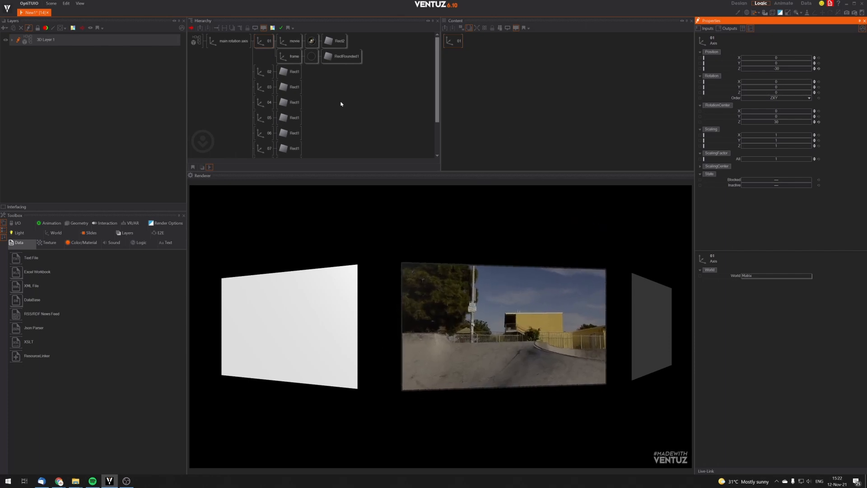
{"action": "left_click", "coordinate": [239, 41]}
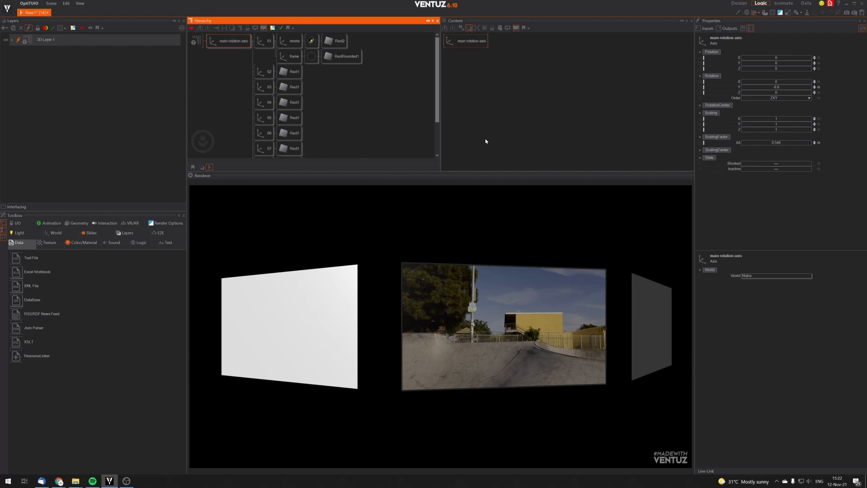
{"action": "left_click", "coordinate": [818, 87]}
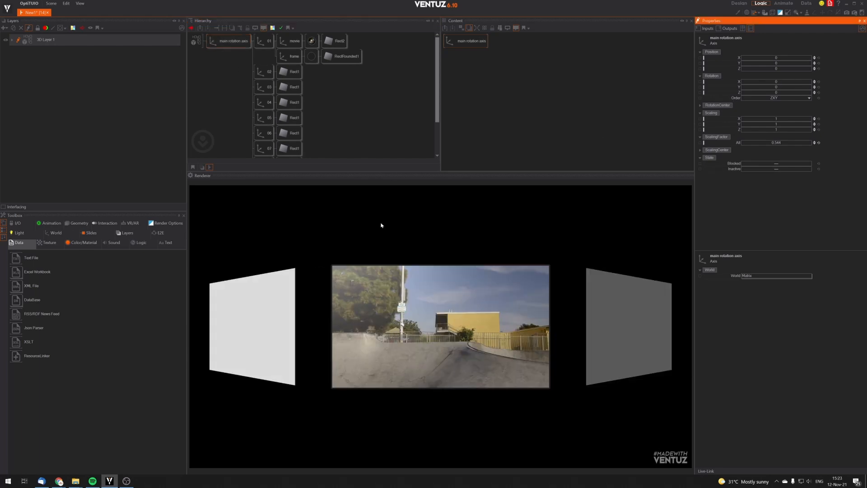
{"action": "left_click", "coordinate": [313, 42]}
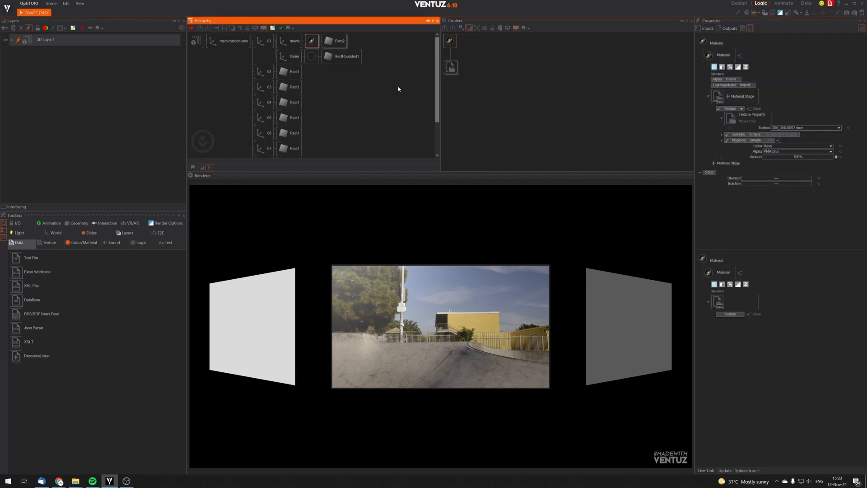
{"action": "left_click", "coordinate": [450, 70]}
{"action": "left_click", "coordinate": [352, 107]}
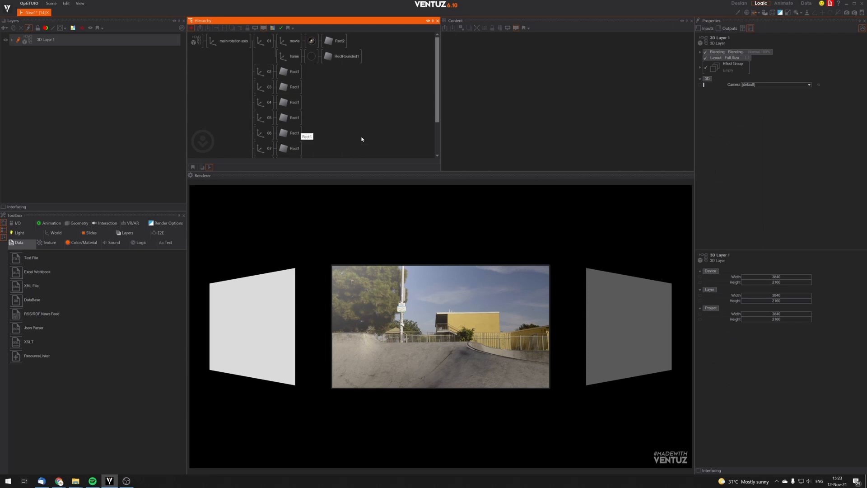
Insert an axis between axis 01 and the movie and frame branches, and name it "movie_rect".
{"action": "double_click", "coordinate": [261, 56]}
{"action": "type", "text": "axis"}
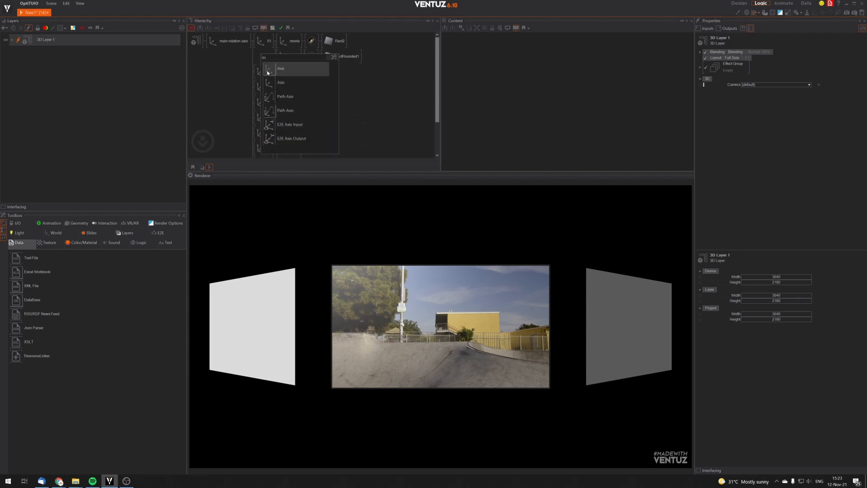
{"action": "key", "text": "Return"}
{"action": "left_click", "coordinate": [277, 44]}
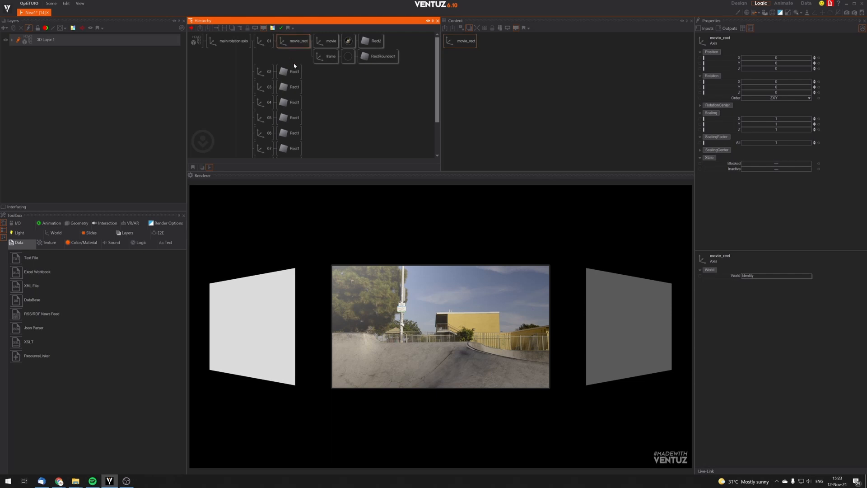
{"action": "left_click", "coordinate": [291, 57]}
Merge the movie_rect axis and everything under it into a container.
{"action": "left_click", "coordinate": [294, 42]}
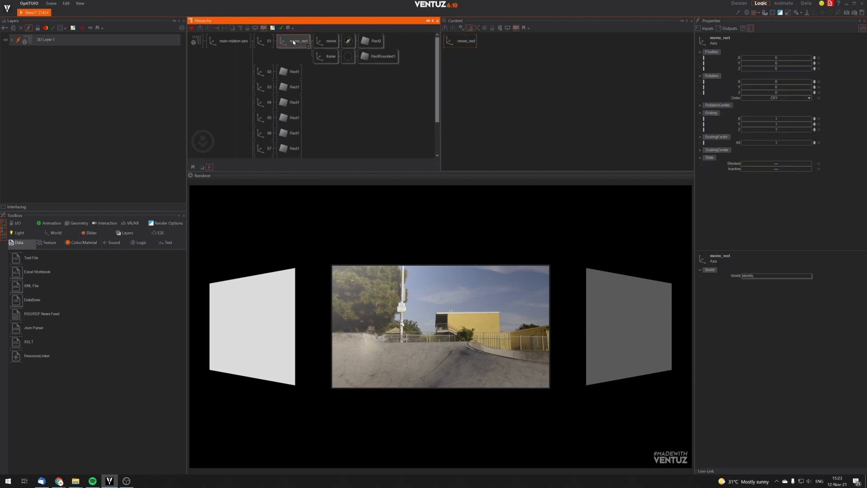
{"action": "right_click", "coordinate": [294, 42]}
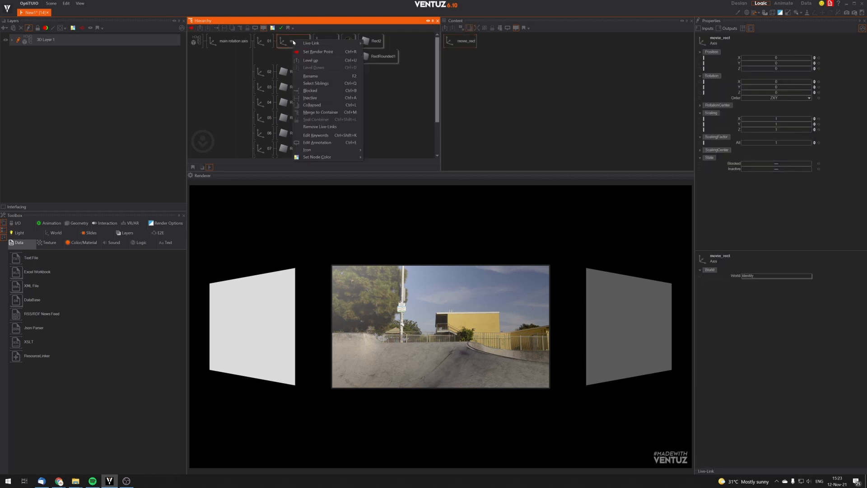
{"action": "left_click", "coordinate": [318, 116]}
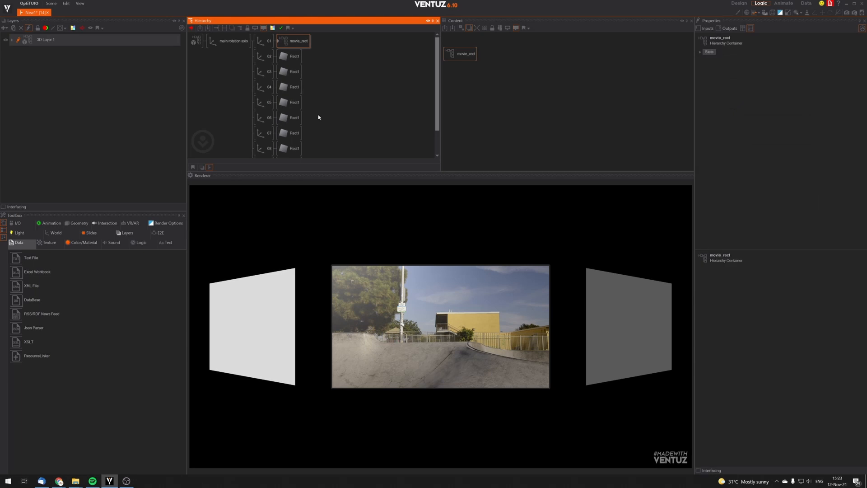
{"action": "scroll", "coordinate": [310, 68], "scroll_direction": "down", "scroll_amount": 2}
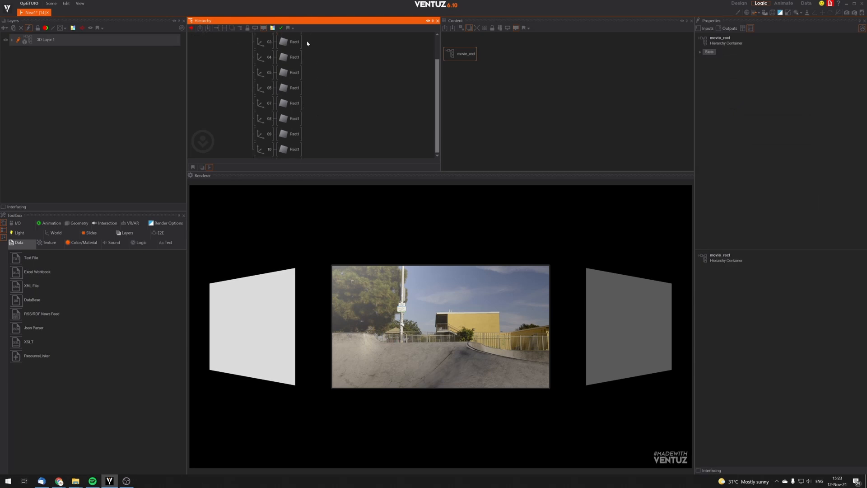
Enter the movie_rect container on axis 01 and go back out to the main hierarchy, ending inside the container.
{"action": "scroll", "coordinate": [319, 97], "scroll_direction": "up", "scroll_amount": 2}
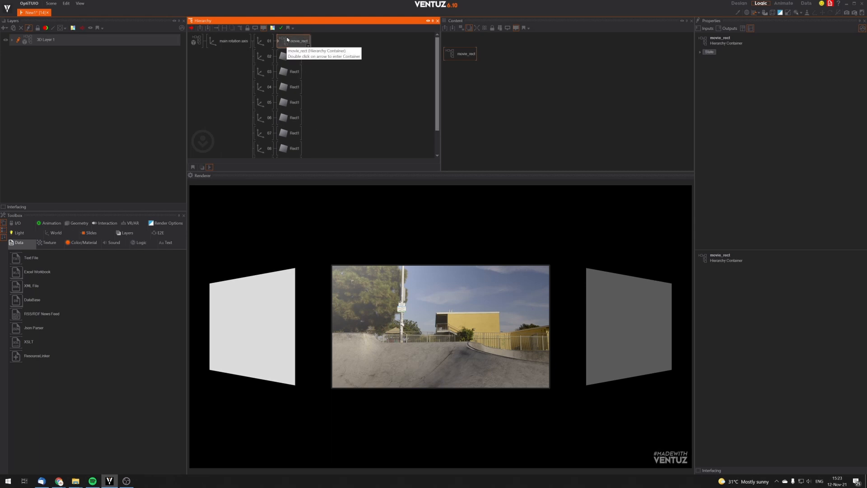
{"action": "right_click", "coordinate": [284, 42]}
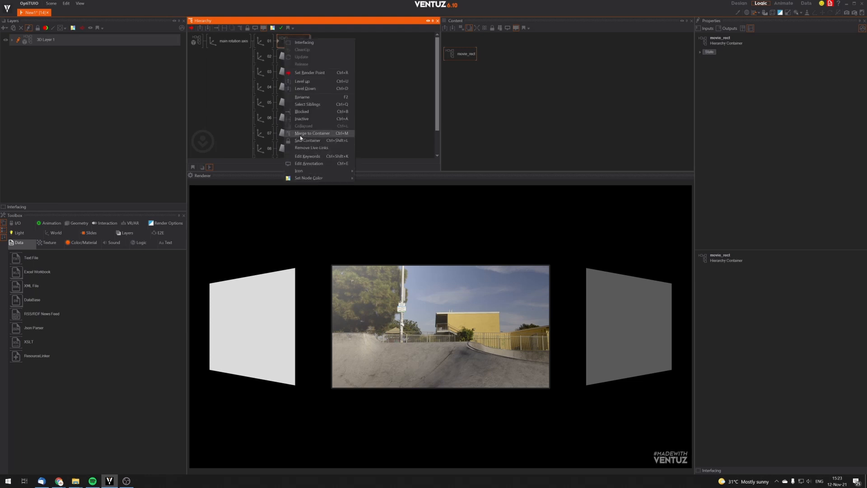
{"action": "left_click", "coordinate": [368, 85]}
{"action": "left_click", "coordinate": [294, 43]}
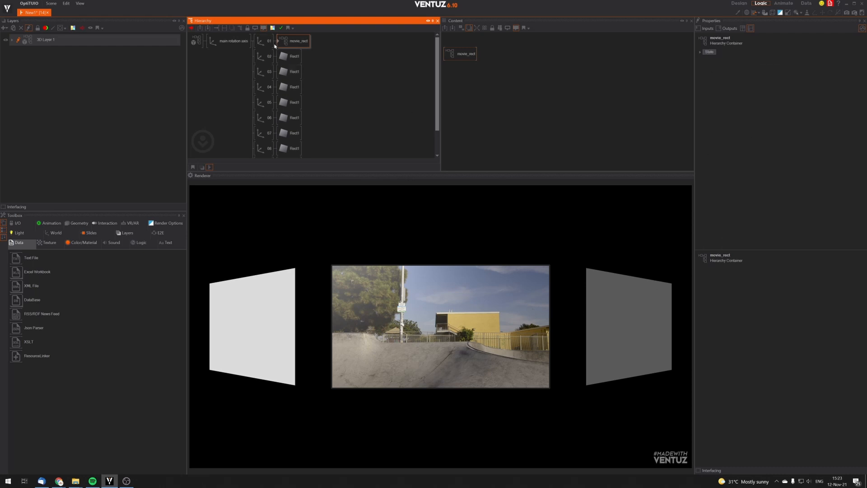
{"action": "double_click", "coordinate": [291, 40]}
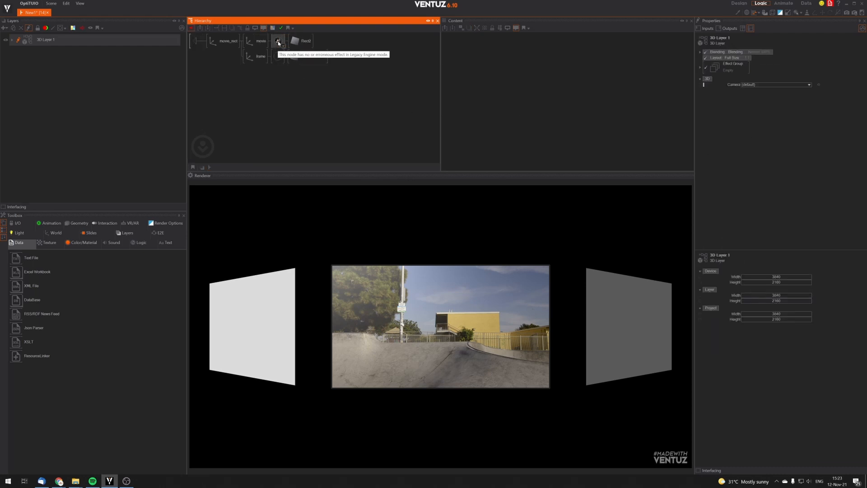
{"action": "left_click", "coordinate": [197, 41]}
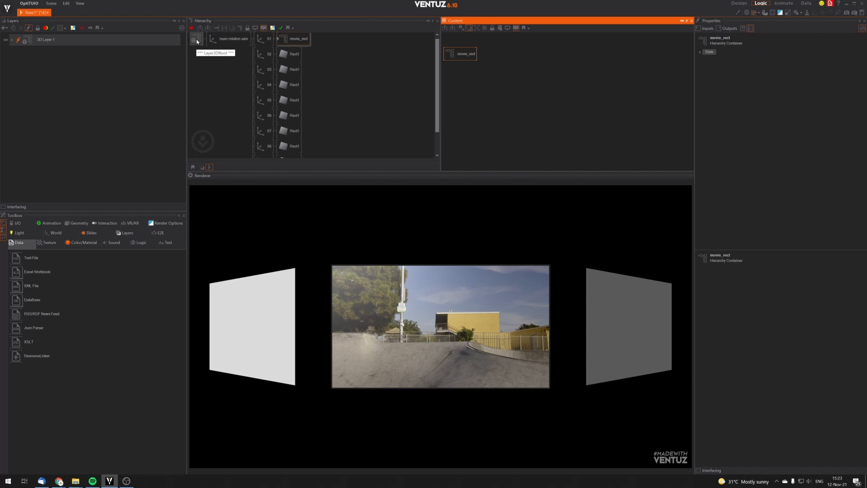
{"action": "double_click", "coordinate": [278, 41]}
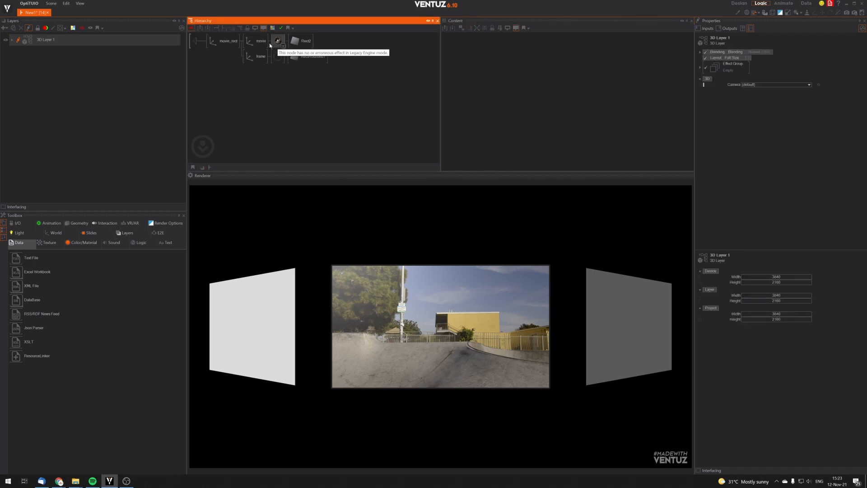
{"action": "double_click", "coordinate": [196, 43]}
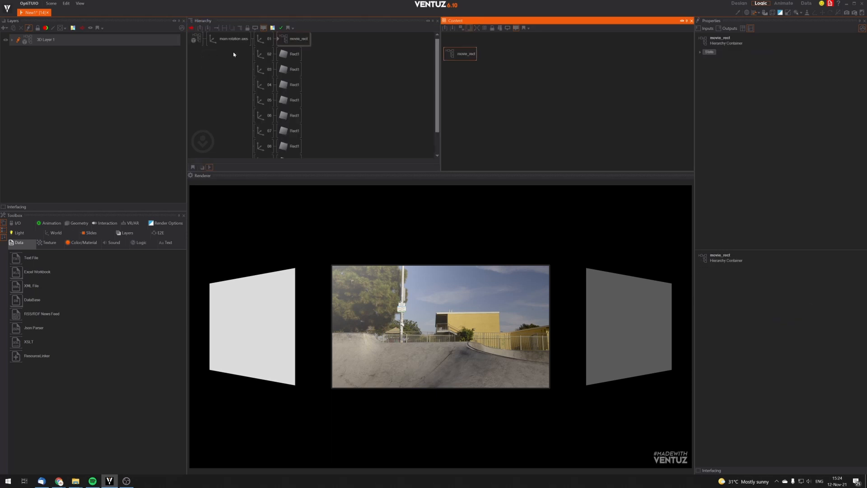
{"action": "double_click", "coordinate": [278, 39]}
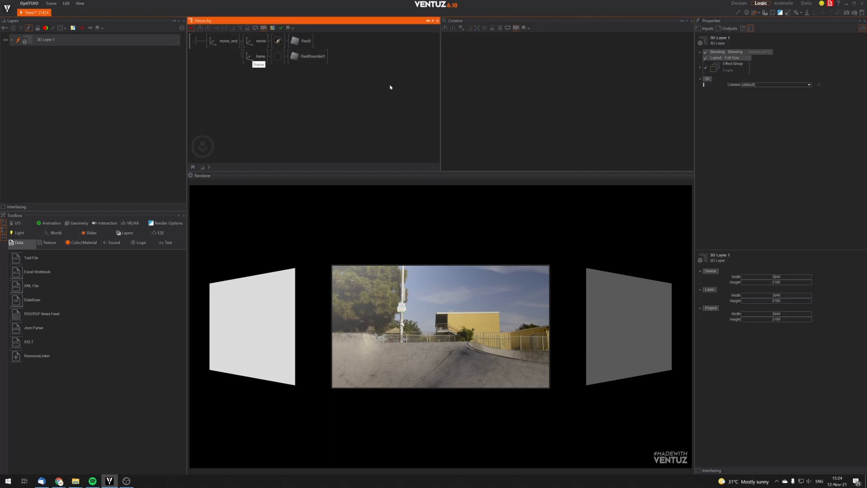
Examine the rectangle, rounded rectangle and material nodes inside movie_rect, and return to the main hierarchy to check the container's properties.
{"action": "left_click", "coordinate": [300, 59]}
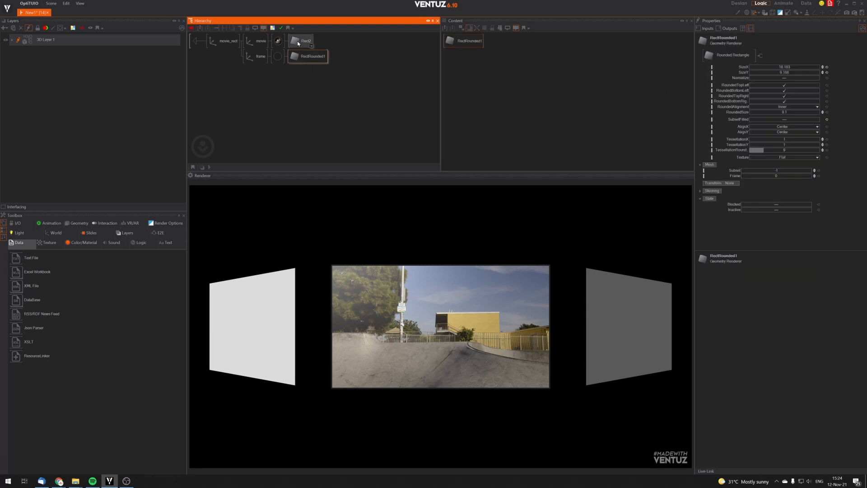
{"action": "left_click", "coordinate": [298, 43]}
{"action": "left_click", "coordinate": [277, 44]}
{"action": "left_click", "coordinate": [276, 60]}
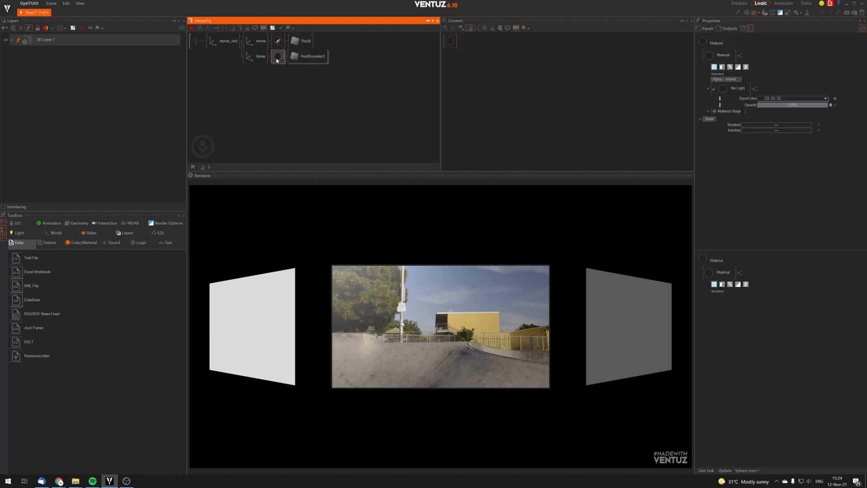
{"action": "left_click", "coordinate": [197, 41]}
{"action": "left_click", "coordinate": [289, 38]}
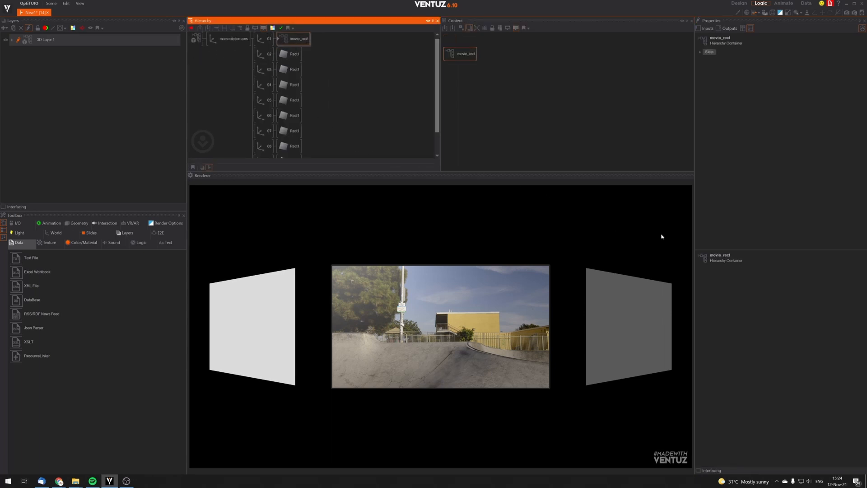
{"action": "left_click", "coordinate": [711, 471]}
{"action": "left_click", "coordinate": [308, 80]}
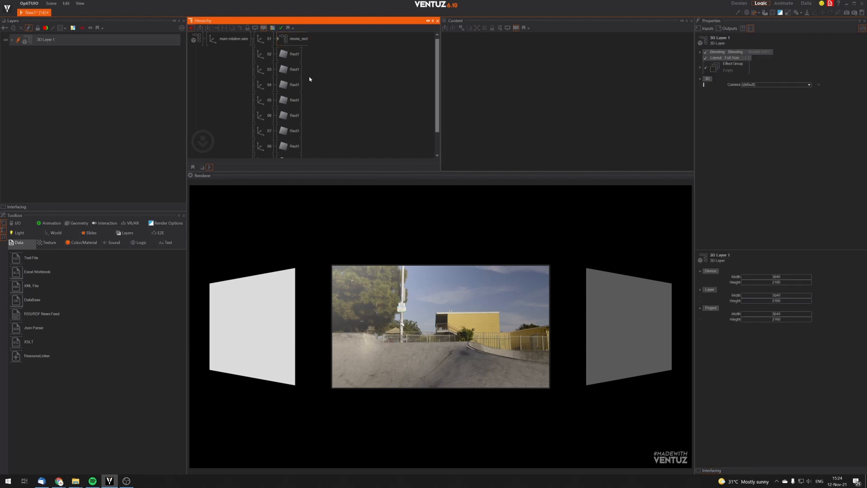
Delete the plain Rect1 rectangles under axes 02 to 10, keeping the axes themselves.
{"action": "left_click", "coordinate": [292, 58]}
{"action": "key", "text": "Delete"}
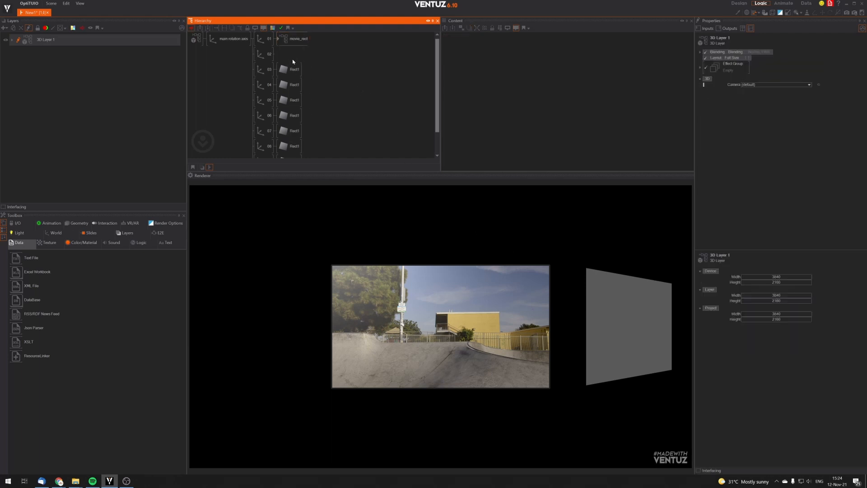
{"action": "left_click", "coordinate": [292, 70]}
{"action": "key", "text": "Delete"}
{"action": "left_click", "coordinate": [294, 85]}
{"action": "key", "text": "Delete"}
{"action": "left_click", "coordinate": [296, 101]}
{"action": "key", "text": "Delete"}
{"action": "left_click", "coordinate": [291, 116]}
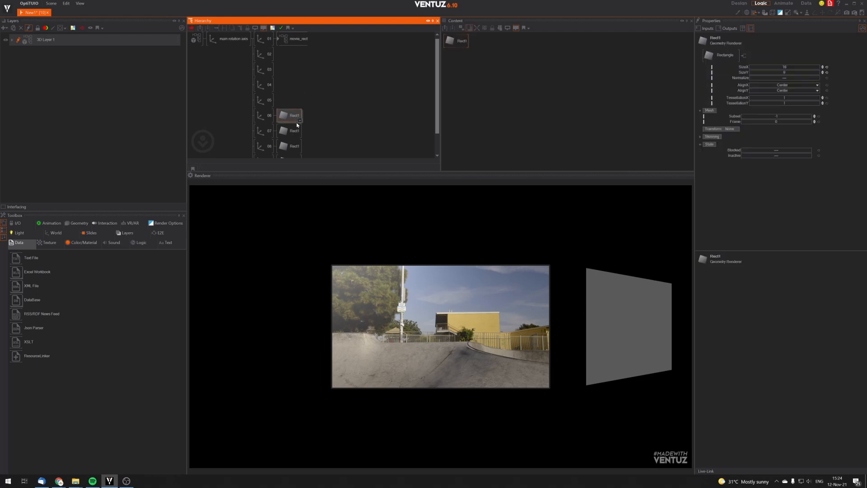
{"action": "key", "text": "Delete"}
{"action": "left_click", "coordinate": [289, 132]}
{"action": "key", "text": "Delete"}
{"action": "left_click", "coordinate": [288, 145]}
{"action": "key", "text": "Delete"}
{"action": "scroll", "coordinate": [294, 144], "scroll_direction": "down", "scroll_amount": 2}
{"action": "left_click", "coordinate": [291, 134]}
{"action": "key", "text": "Delete"}
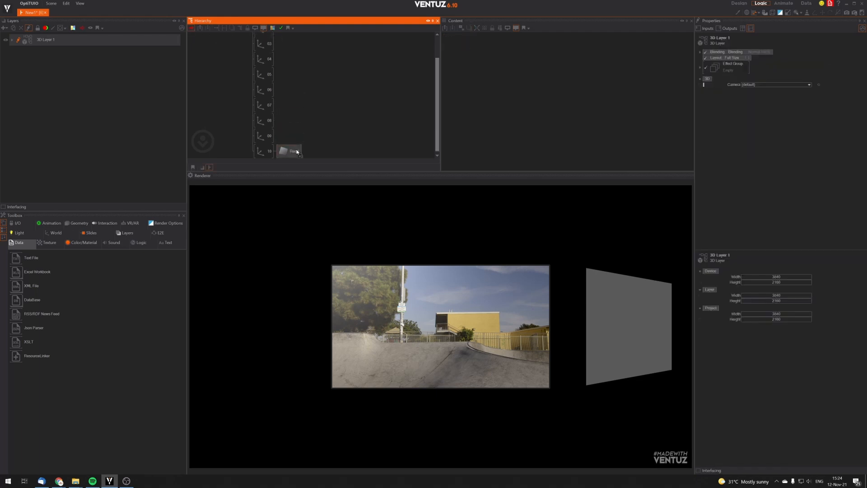
{"action": "left_click", "coordinate": [291, 149]}
{"action": "key", "text": "Delete"}
{"action": "scroll", "coordinate": [296, 147], "scroll_direction": "up", "scroll_amount": 2}
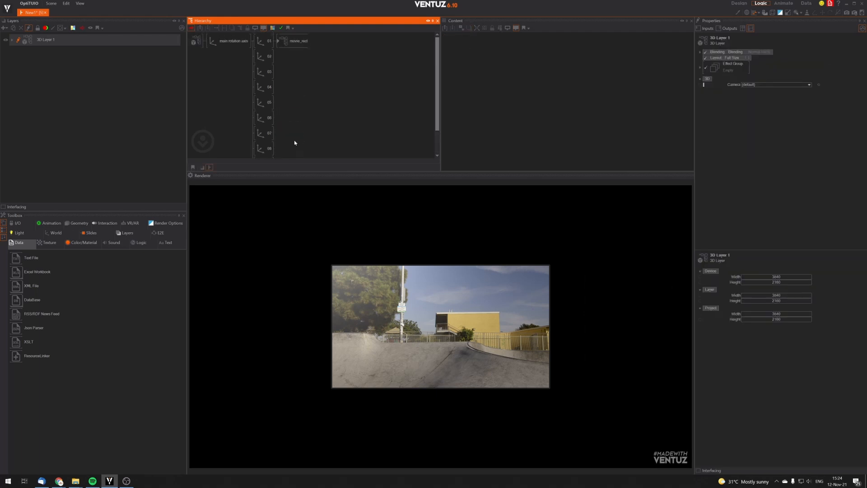
Check the transform properties of axes 02 to 05, especially the Y rotation of axis 05.
{"action": "left_click", "coordinate": [265, 60]}
{"action": "left_click", "coordinate": [267, 73]}
{"action": "left_click", "coordinate": [267, 89]}
{"action": "left_click", "coordinate": [267, 101]}
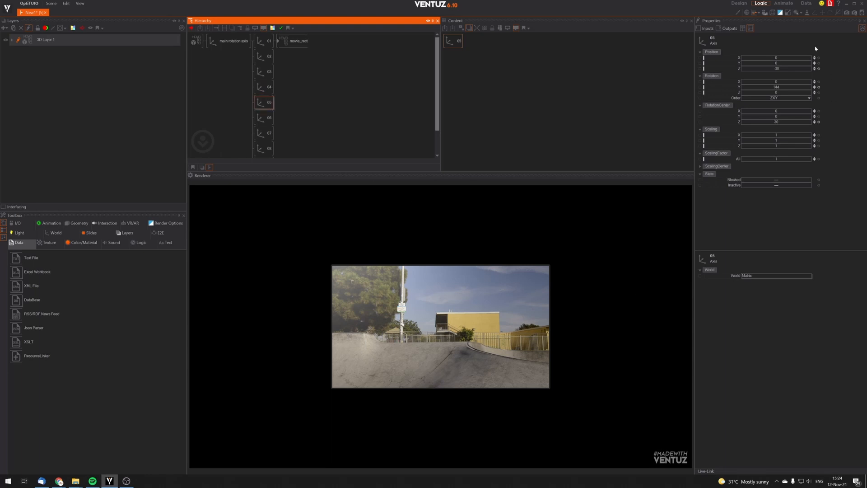
{"action": "left_click", "coordinate": [791, 86]}
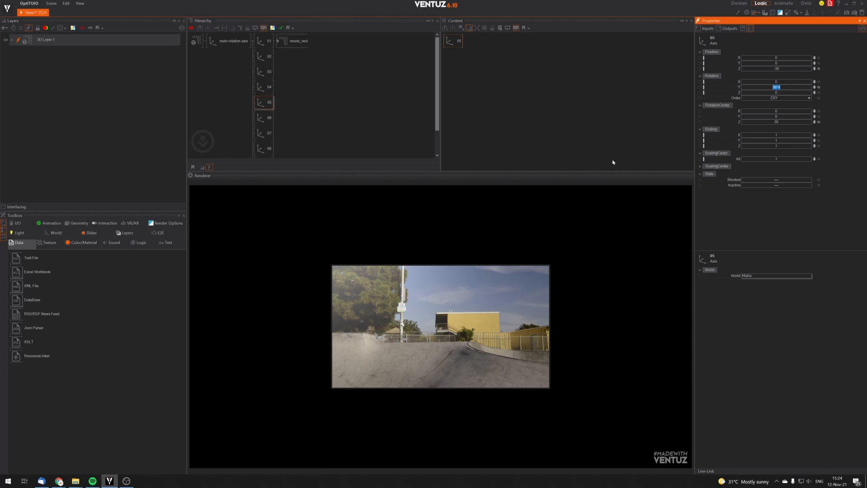
{"action": "left_click", "coordinate": [359, 151]}
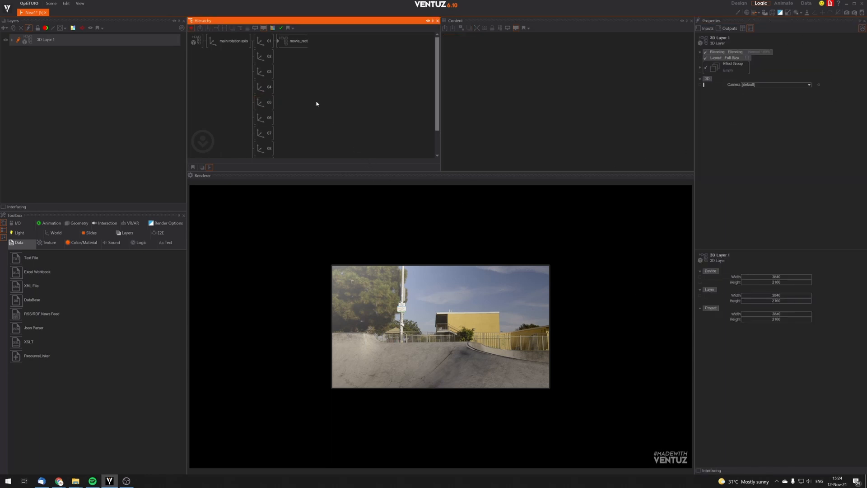
Copy the movie_rect container onto each of axes 02 to 10, turning the main rotation axis slightly to view the copies.
{"action": "left_click", "coordinate": [296, 44]}
{"action": "left_click_drag", "start_coordinate": [294, 46], "coordinate": [282, 72]}
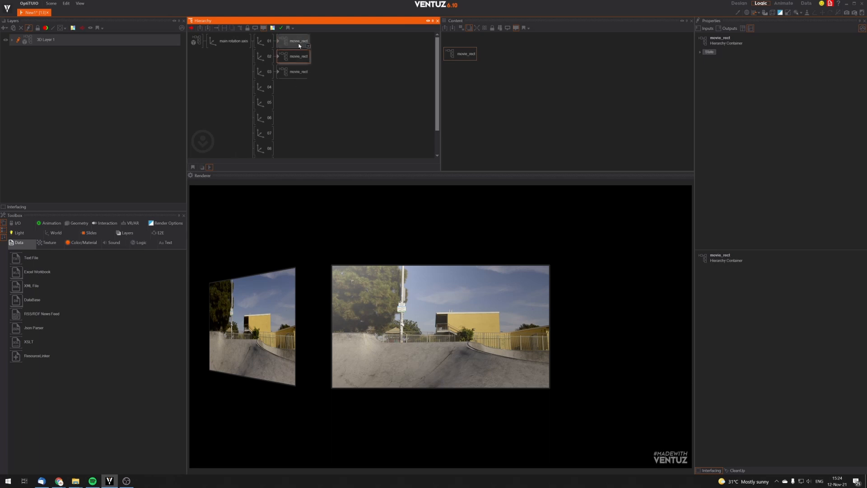
{"action": "left_click", "coordinate": [230, 41]}
{"action": "left_click_drag", "start_coordinate": [780, 86], "coordinate": [779, 86]}
{"action": "left_click_drag", "start_coordinate": [292, 71], "coordinate": [273, 88]}
{"action": "left_click", "coordinate": [297, 87]}
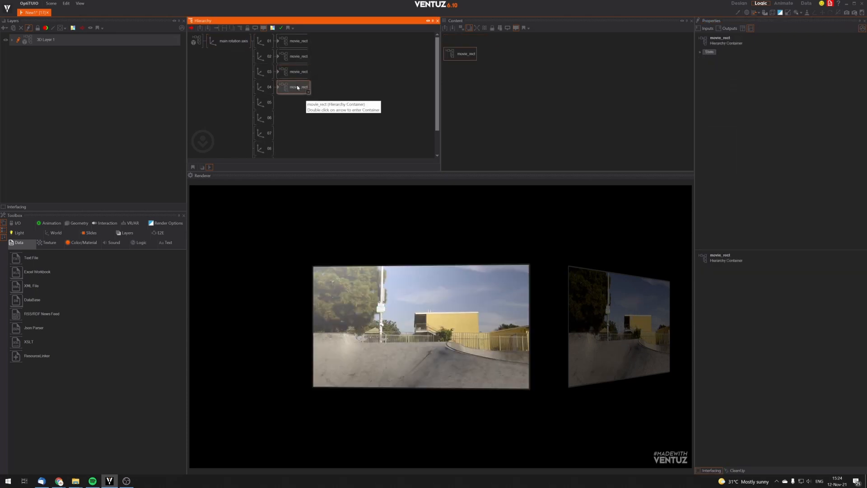
{"action": "left_click_drag", "start_coordinate": [297, 87], "coordinate": [283, 150]}
{"action": "scroll", "coordinate": [290, 113], "scroll_direction": "down", "scroll_amount": 1}
{"action": "scroll", "coordinate": [284, 119], "scroll_direction": "down", "scroll_amount": 1}
{"action": "scroll", "coordinate": [288, 120], "scroll_direction": "down", "scroll_amount": 1}
{"action": "scroll", "coordinate": [283, 150], "scroll_direction": "up", "scroll_amount": 2}
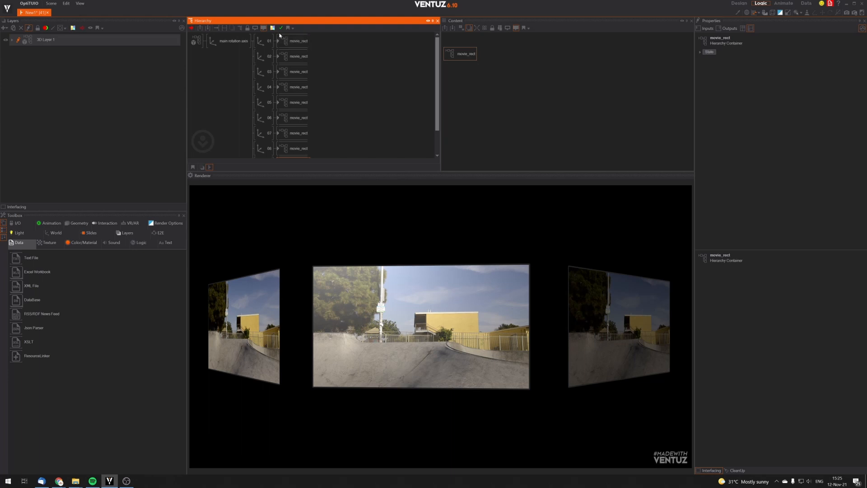
Turn the main rotation axis about Y to check the movie carousel, and reset its Y rotation to 0.
{"action": "left_click", "coordinate": [296, 41]}
{"action": "left_click", "coordinate": [351, 93]}
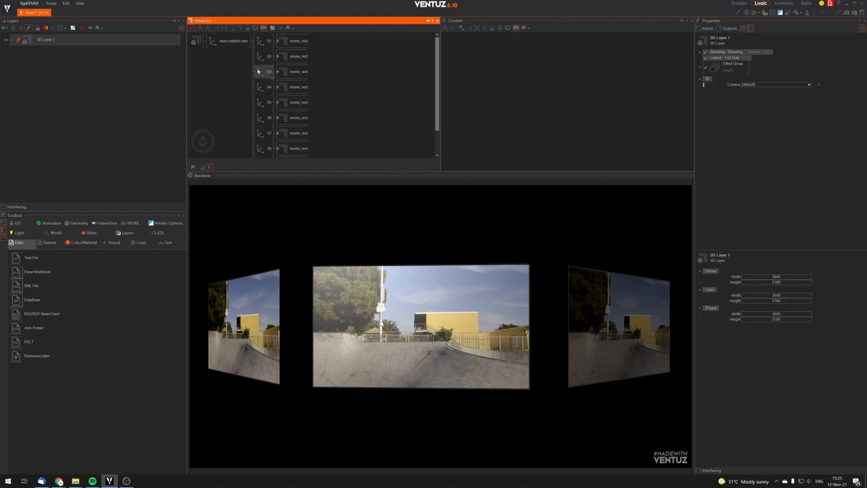
{"action": "left_click", "coordinate": [231, 41]}
{"action": "left_click_drag", "start_coordinate": [763, 86], "coordinate": [763, 87]}
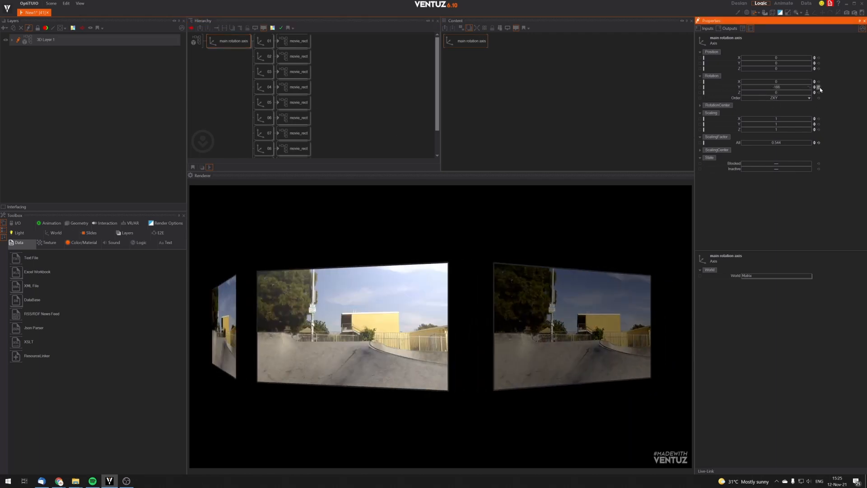
{"action": "left_click", "coordinate": [818, 87]}
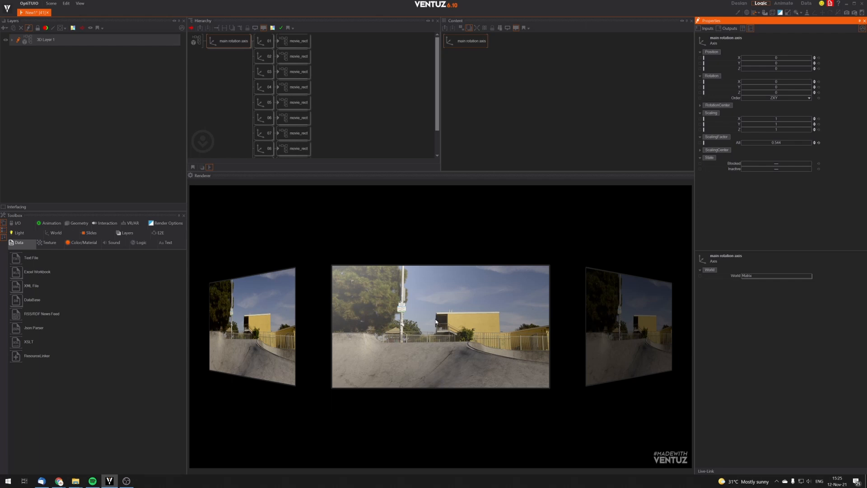
Expose the File property of the movie clip texture in axis 01's movie_rect container, and return to the main hierarchy.
{"action": "left_click", "coordinate": [277, 78]}
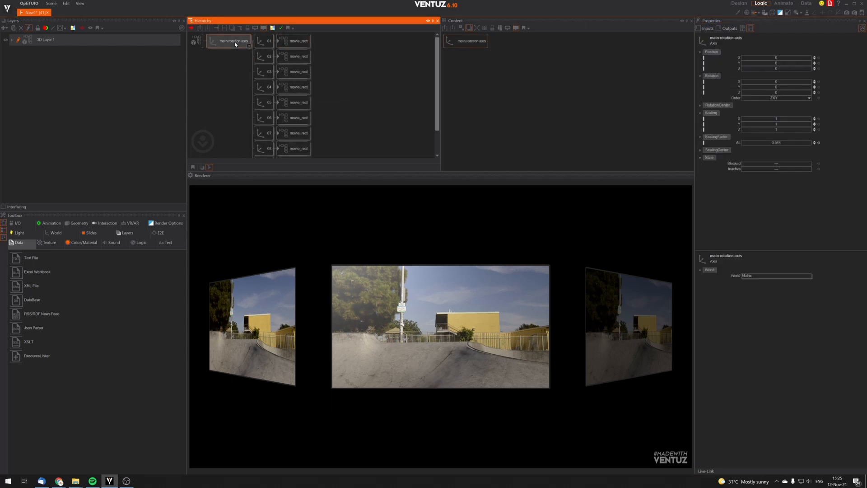
{"action": "left_click", "coordinate": [289, 40]}
{"action": "double_click", "coordinate": [278, 41]}
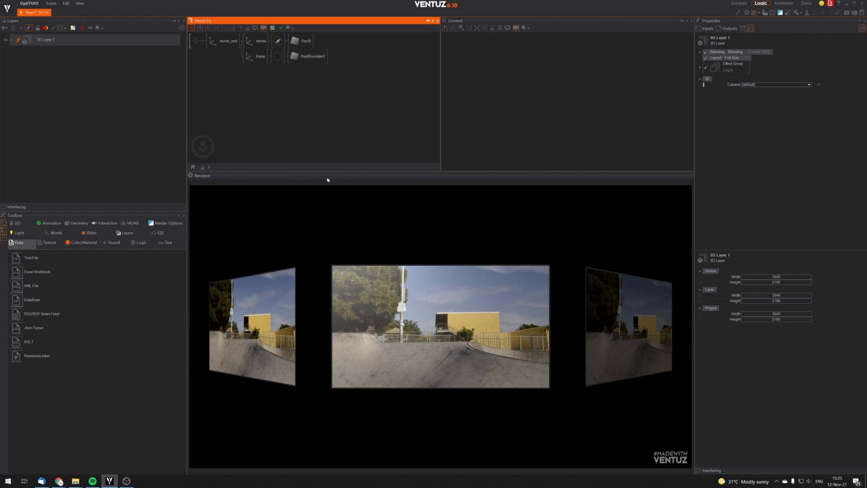
{"action": "left_click", "coordinate": [278, 41]}
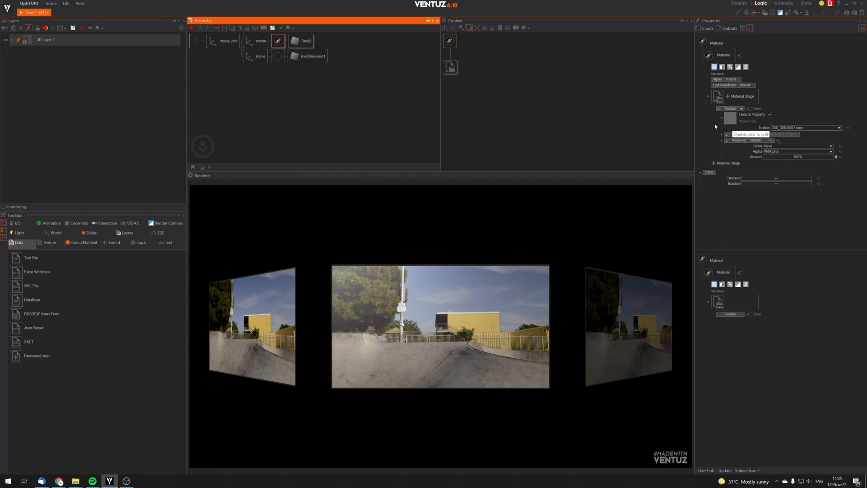
{"action": "left_click", "coordinate": [760, 131]}
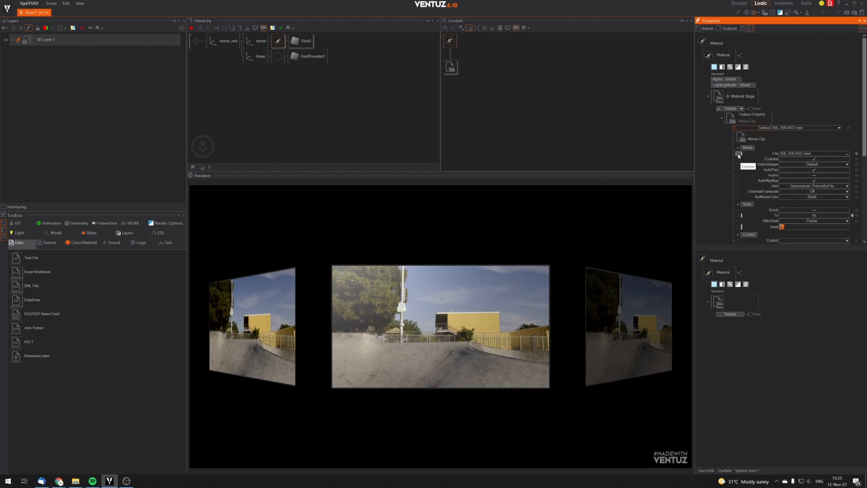
{"action": "left_click", "coordinate": [738, 154]}
{"action": "left_click", "coordinate": [195, 40]}
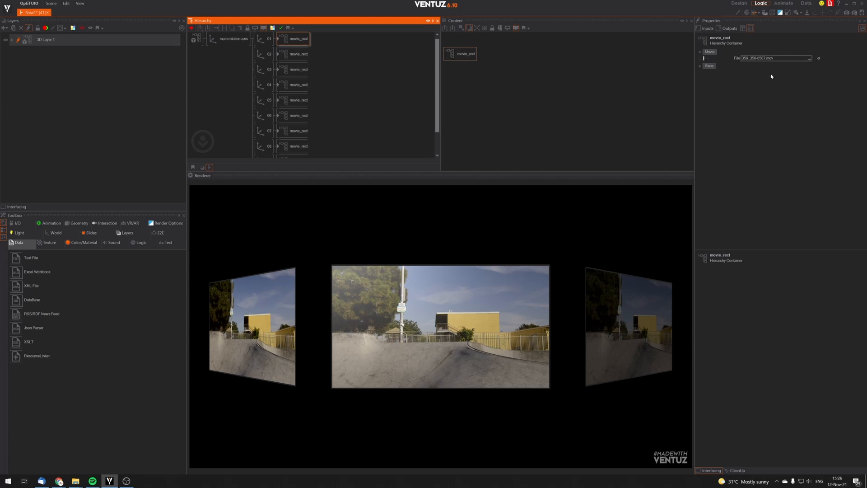
Set the exposed movie file of axis 01's container to 612_612-0002.mp4, and compare its properties with the containers on axes 02 and 04.
{"action": "left_click", "coordinate": [809, 58]}
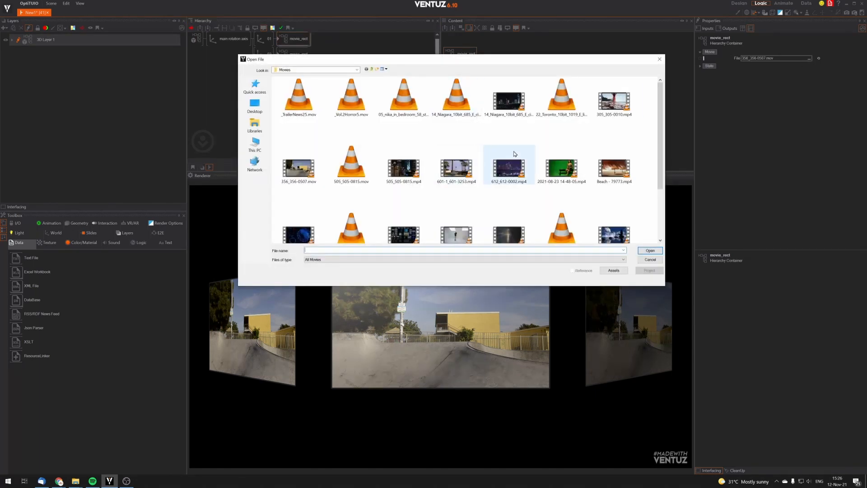
{"action": "double_click", "coordinate": [509, 170]}
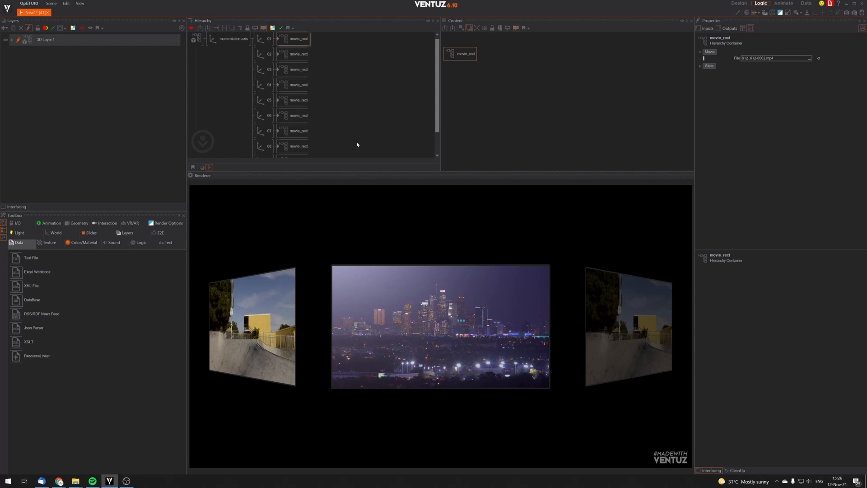
{"action": "left_click", "coordinate": [297, 40]}
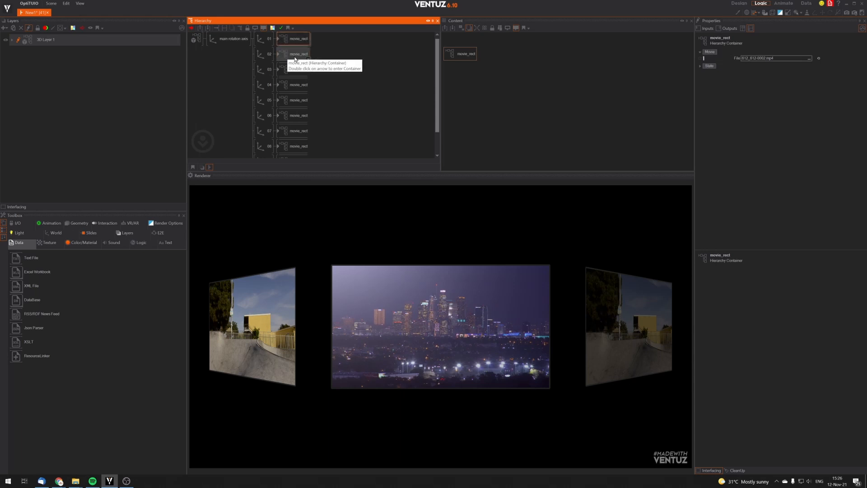
{"action": "left_click", "coordinate": [293, 55]}
{"action": "left_click", "coordinate": [297, 84]}
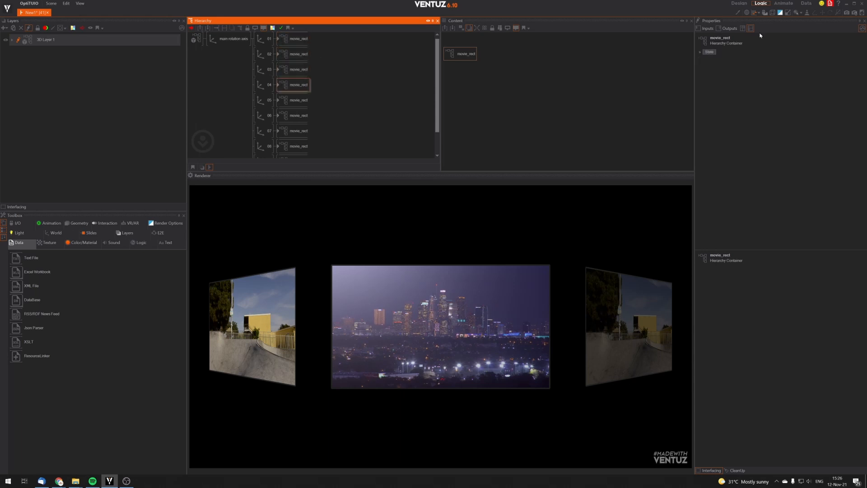
{"action": "left_click", "coordinate": [296, 39]}
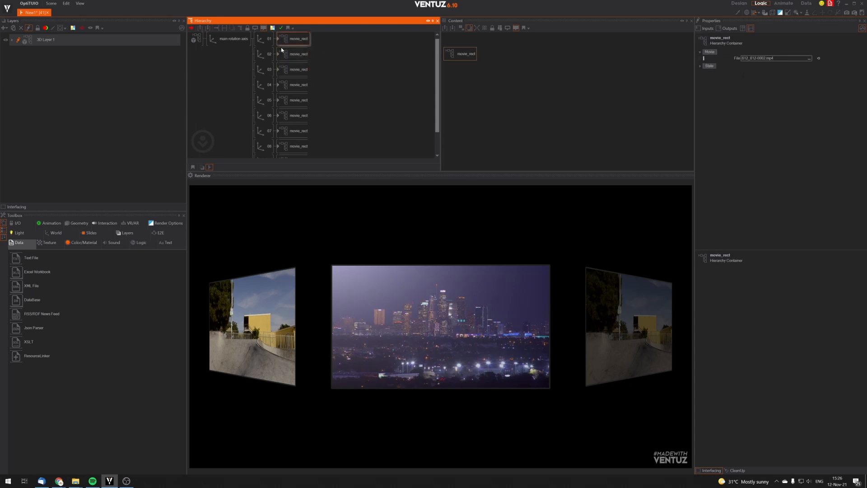
Inspect the contents of axis 02's movie_rect container and compare its properties with the container on axis 01.
{"action": "double_click", "coordinate": [280, 58]}
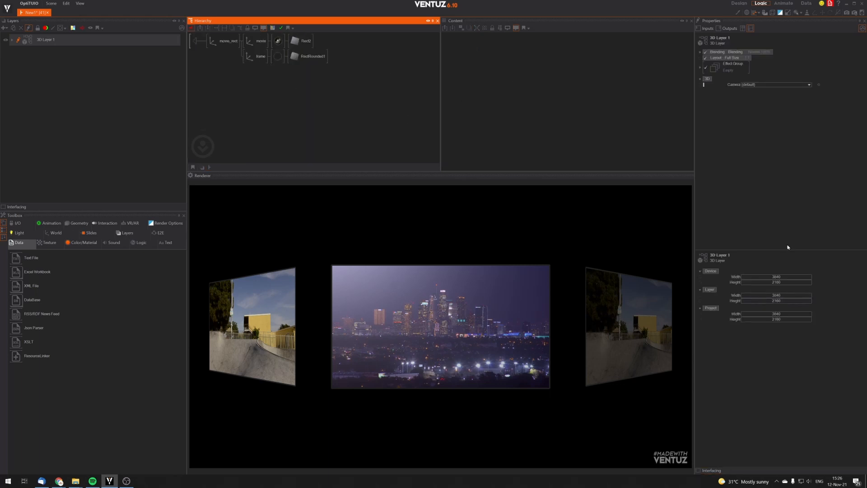
{"action": "left_click", "coordinate": [196, 40]}
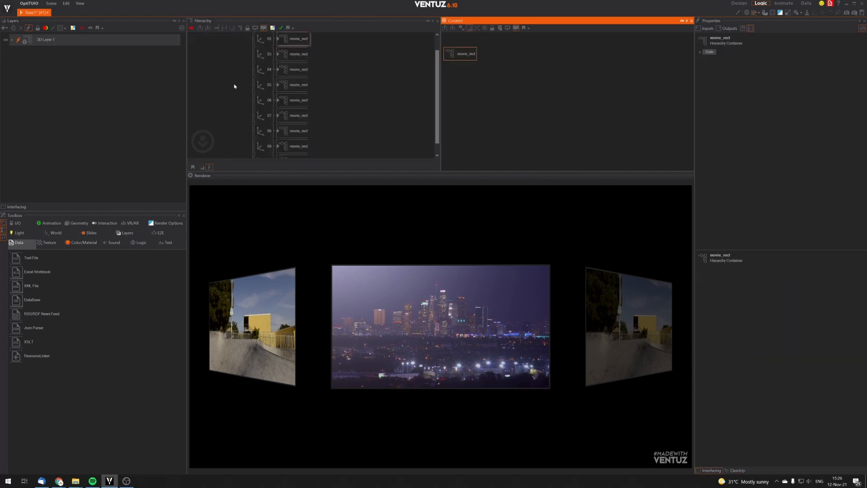
{"action": "left_click", "coordinate": [298, 43]}
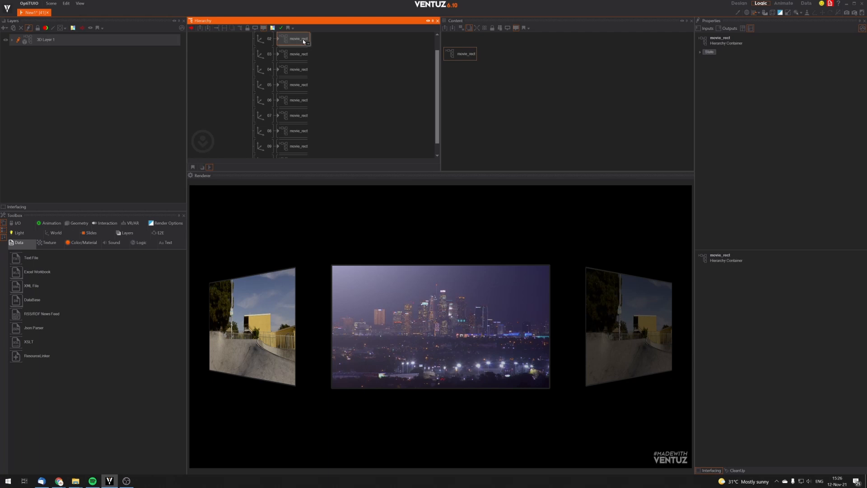
{"action": "scroll", "coordinate": [303, 42], "scroll_direction": "up", "scroll_amount": 1}
{"action": "left_click", "coordinate": [296, 56]}
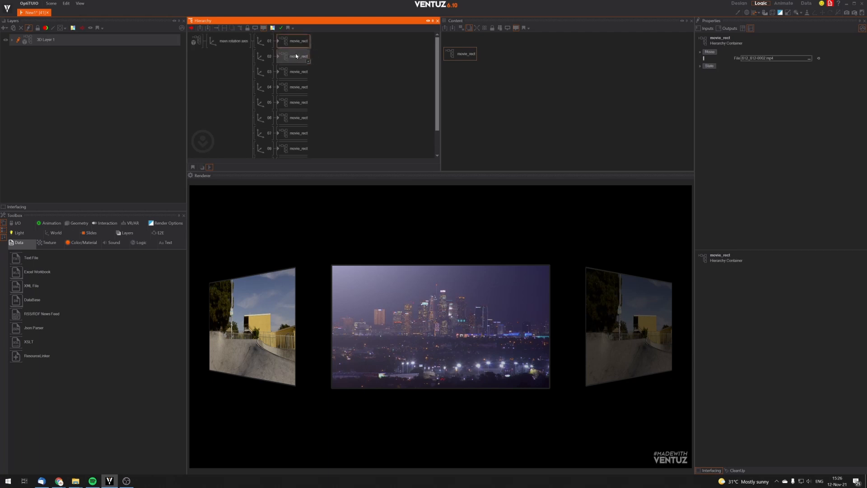
{"action": "left_click", "coordinate": [292, 45]}
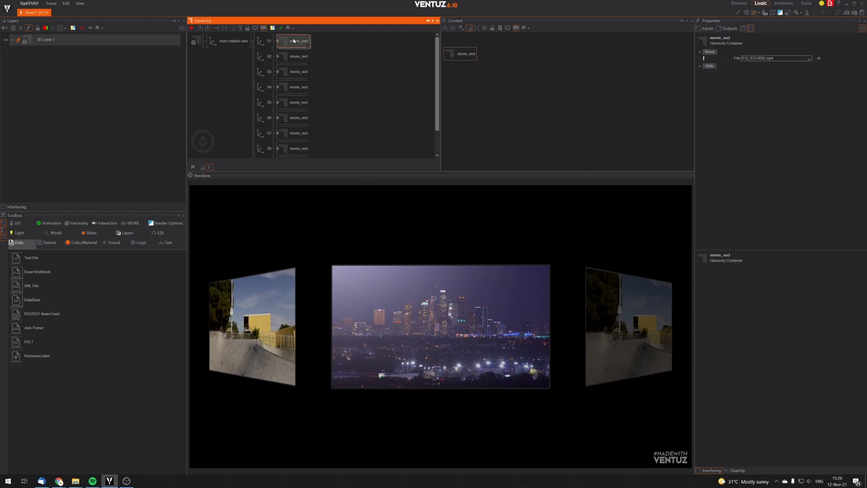
Replace the movie_rect containers on axes 02 to 10 with copies of axis 01's container that has the exposed movie file.
{"action": "left_click_drag", "start_coordinate": [293, 40], "coordinate": [294, 56]}
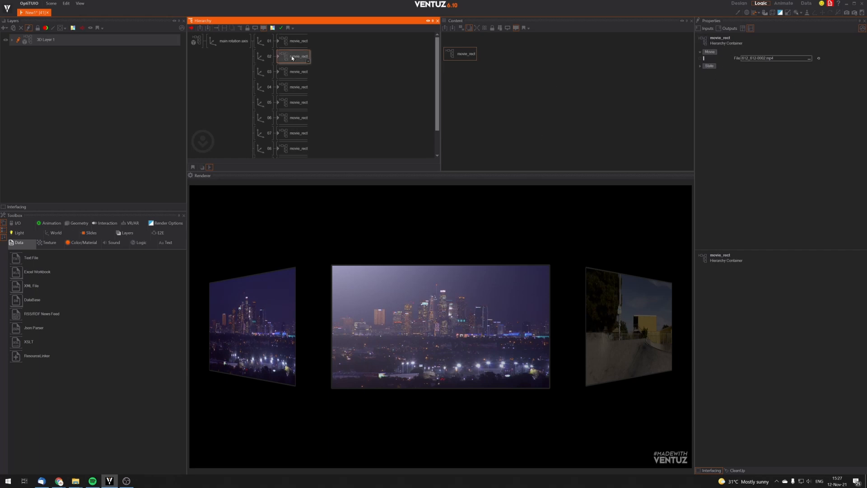
{"action": "left_click_drag", "start_coordinate": [293, 57], "coordinate": [292, 133]}
{"action": "scroll", "coordinate": [292, 133], "scroll_direction": "down", "scroll_amount": 1}
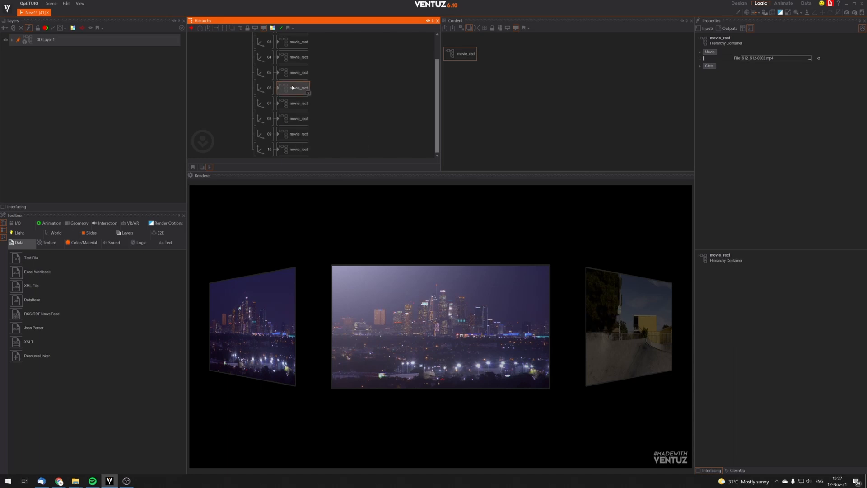
{"action": "left_click_drag", "start_coordinate": [293, 88], "coordinate": [293, 151]}
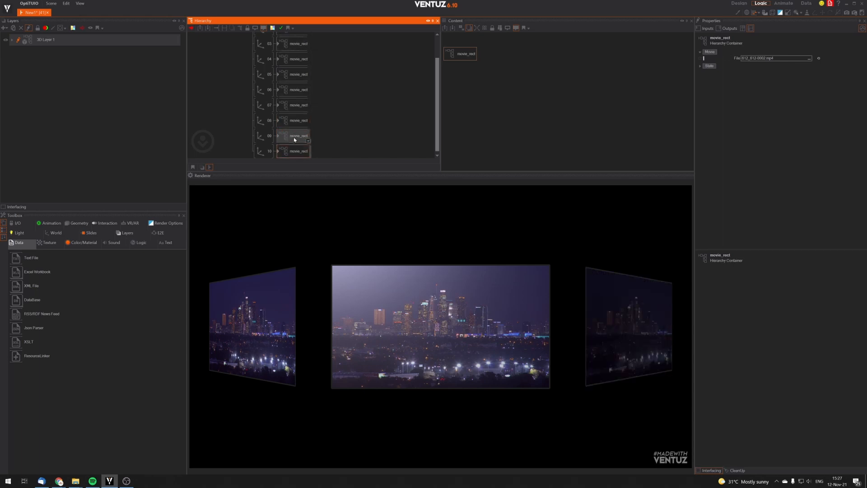
{"action": "key", "text": "Escape"}
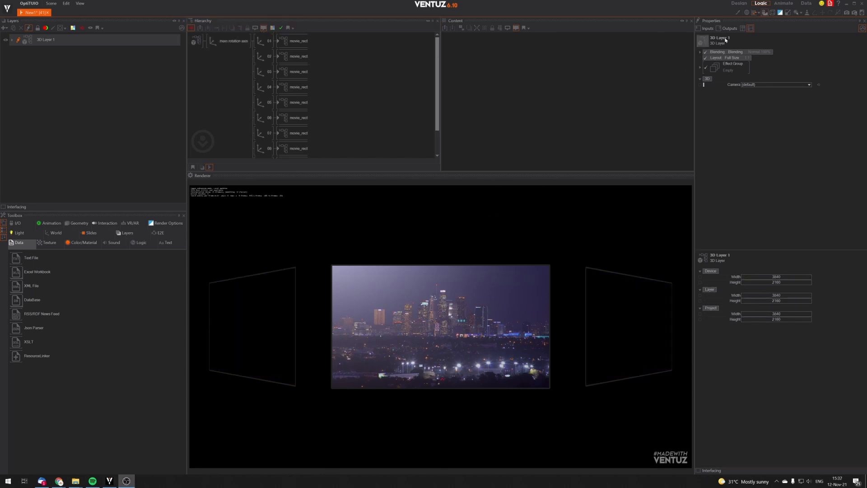
Compare the exposed movie File property of the movie_rect containers on axes 01, 02 and 03.
{"action": "left_click", "coordinate": [764, 14]}
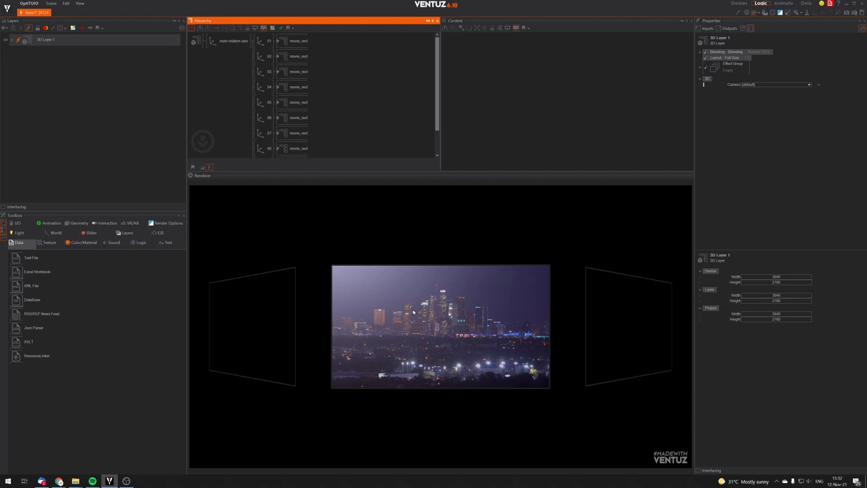
{"action": "left_click", "coordinate": [293, 43]}
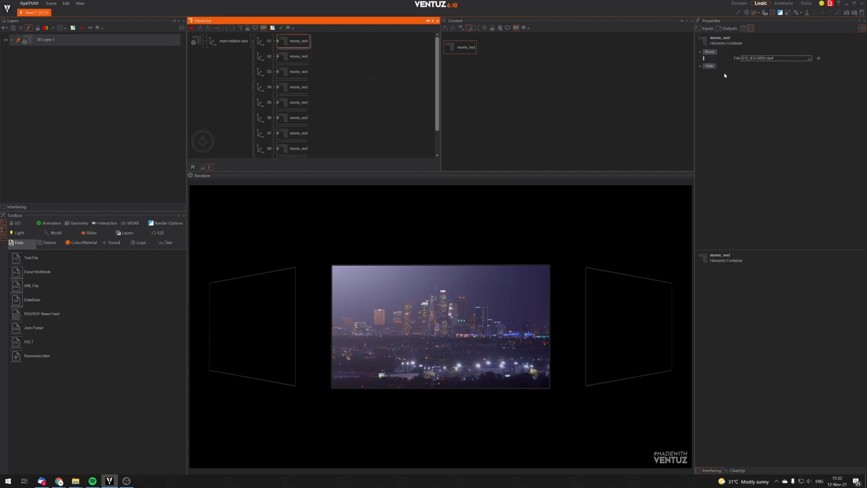
{"action": "left_click", "coordinate": [293, 56]}
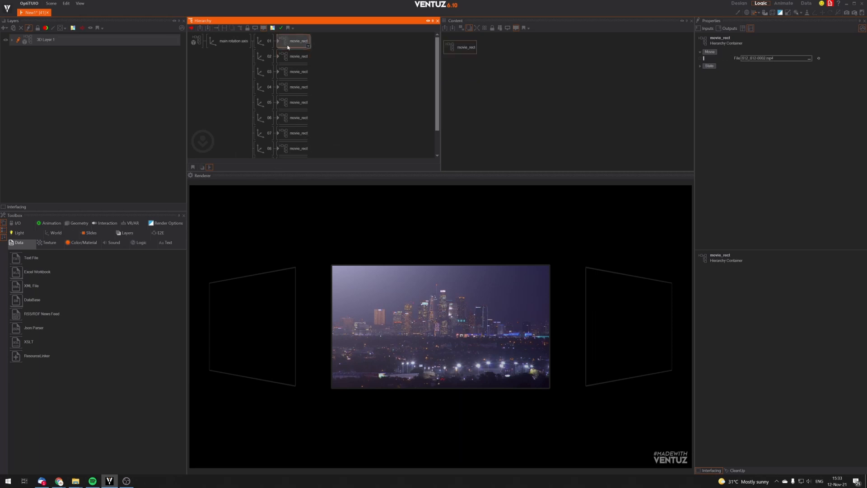
{"action": "left_click", "coordinate": [291, 75]}
{"action": "left_click", "coordinate": [294, 58]}
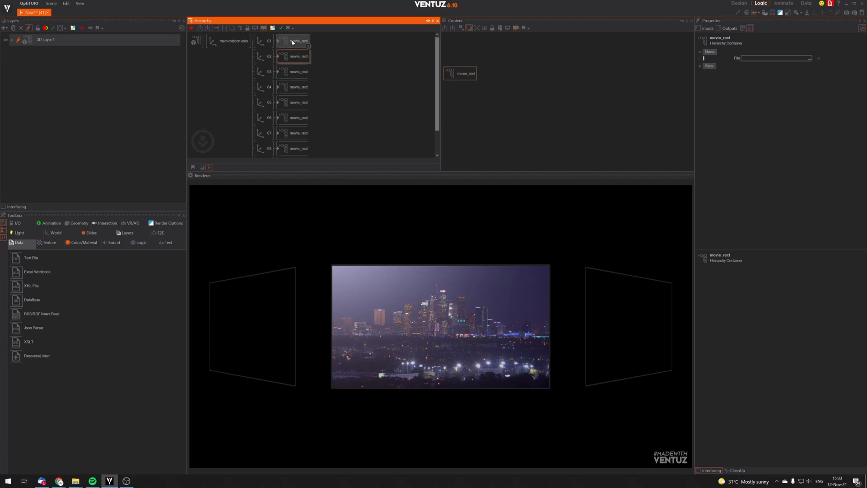
{"action": "left_click", "coordinate": [288, 43]}
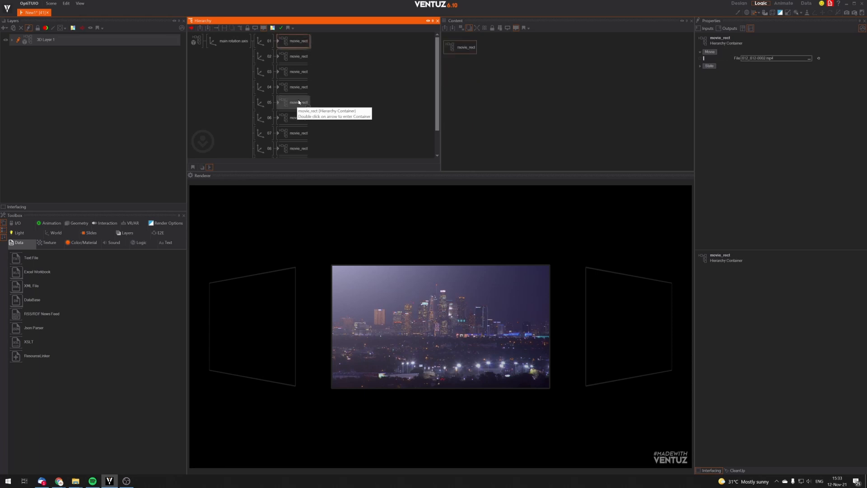
Reset the exposed movie file of axis 01's container to empty, and check the material inside the container.
{"action": "left_click", "coordinate": [818, 58]}
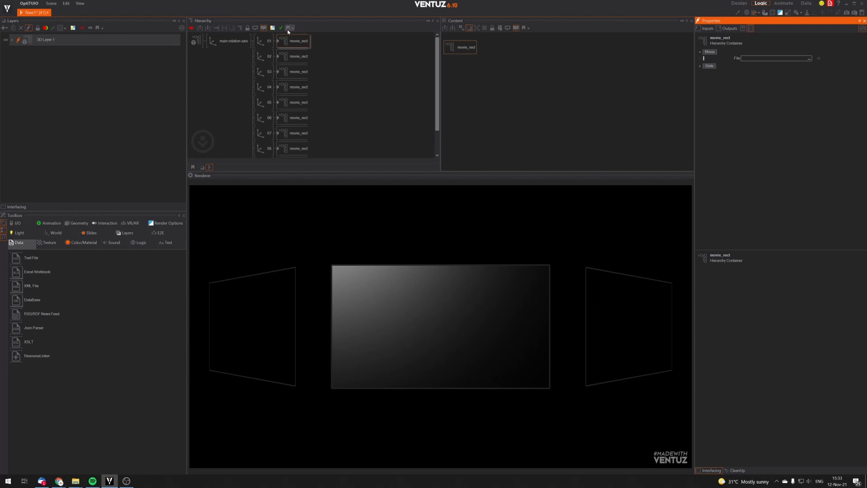
{"action": "double_click", "coordinate": [281, 42]}
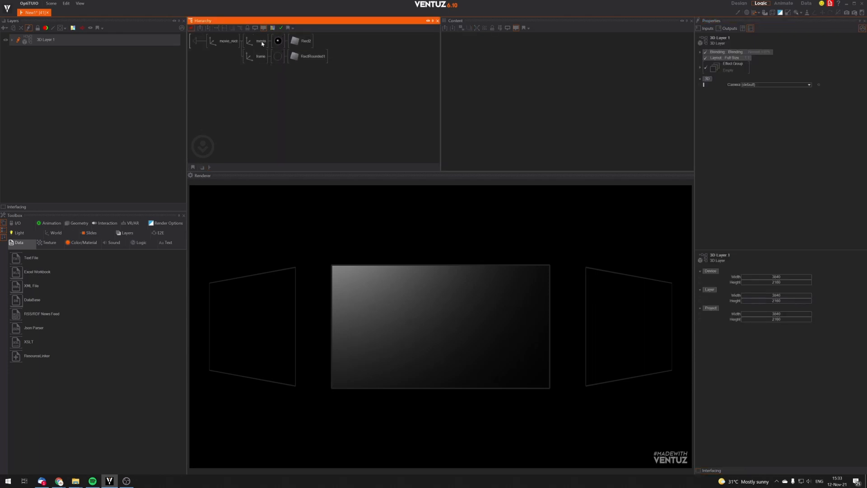
{"action": "double_click", "coordinate": [195, 42]}
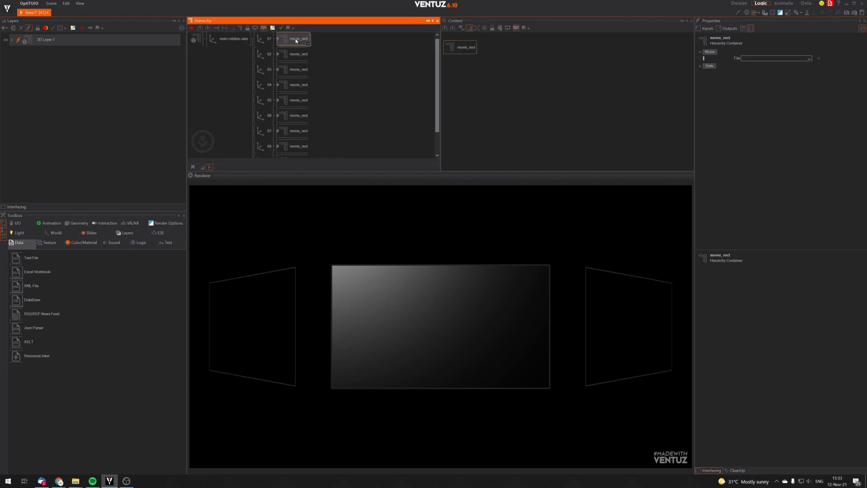
Set the exposed movie file of axis 01's container to OMSBG12.mov from the Movies folder.
{"action": "left_click", "coordinate": [809, 58]}
{"action": "scroll", "coordinate": [409, 167], "scroll_direction": "down", "scroll_amount": 2}
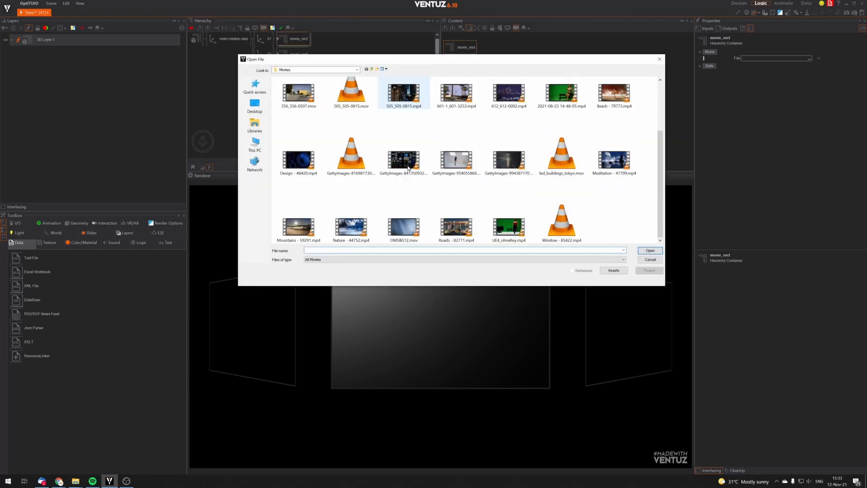
{"action": "scroll", "coordinate": [409, 167], "scroll_direction": "up", "scroll_amount": 2}
{"action": "scroll", "coordinate": [409, 168], "scroll_direction": "down", "scroll_amount": 2, "text": "ctrl"}
{"action": "scroll", "coordinate": [409, 167], "scroll_direction": "down", "scroll_amount": 3, "text": "ctrl"}
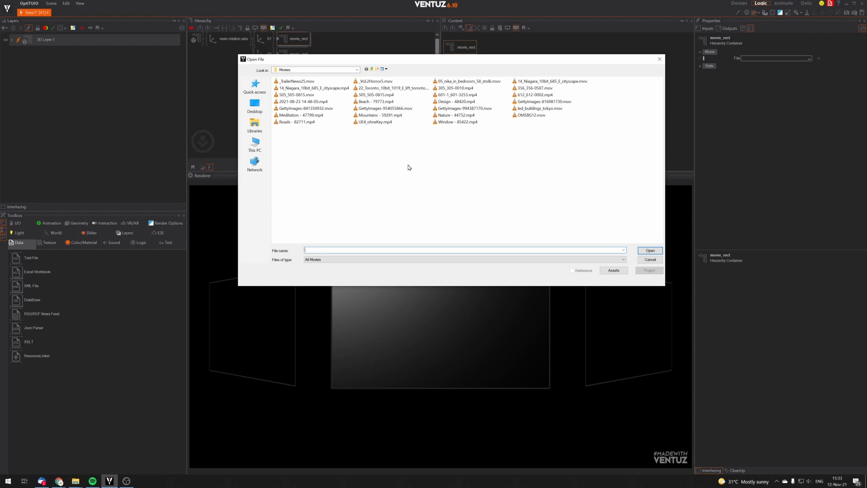
{"action": "scroll", "coordinate": [409, 167], "scroll_direction": "up", "scroll_amount": 4, "text": "ctrl"}
{"action": "scroll", "coordinate": [409, 167], "scroll_direction": "up", "scroll_amount": 2, "text": "ctrl"}
{"action": "scroll", "coordinate": [409, 167], "scroll_direction": "down", "scroll_amount": 3, "text": "ctrl"}
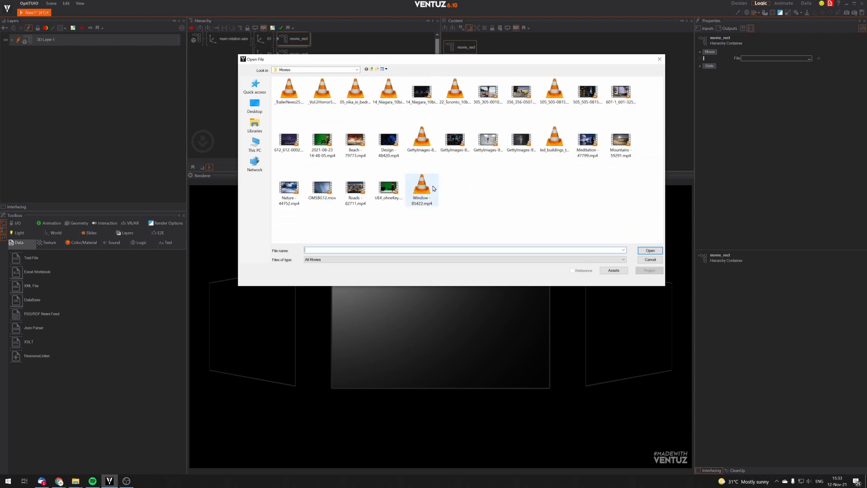
{"action": "left_click", "coordinate": [488, 147]}
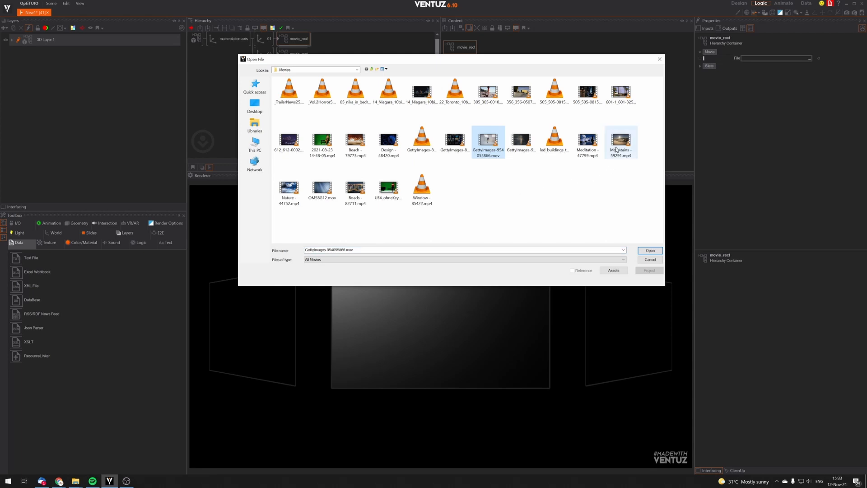
{"action": "left_click", "coordinate": [322, 192]}
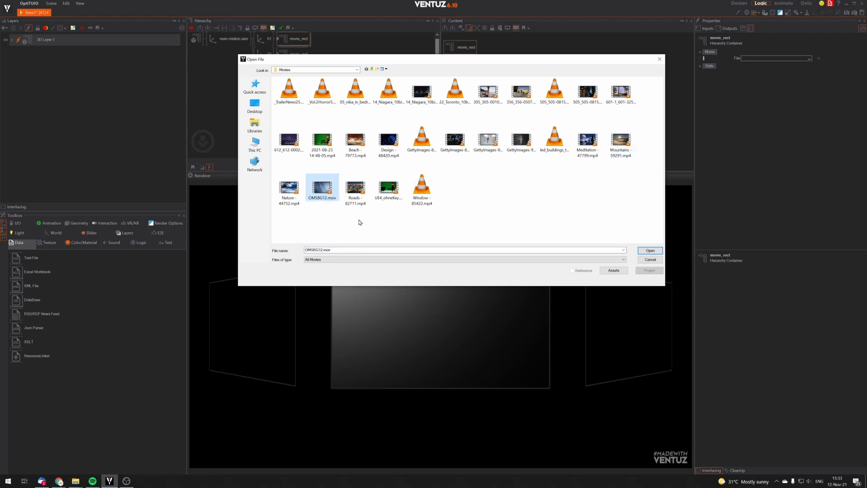
{"action": "left_click", "coordinate": [648, 251]}
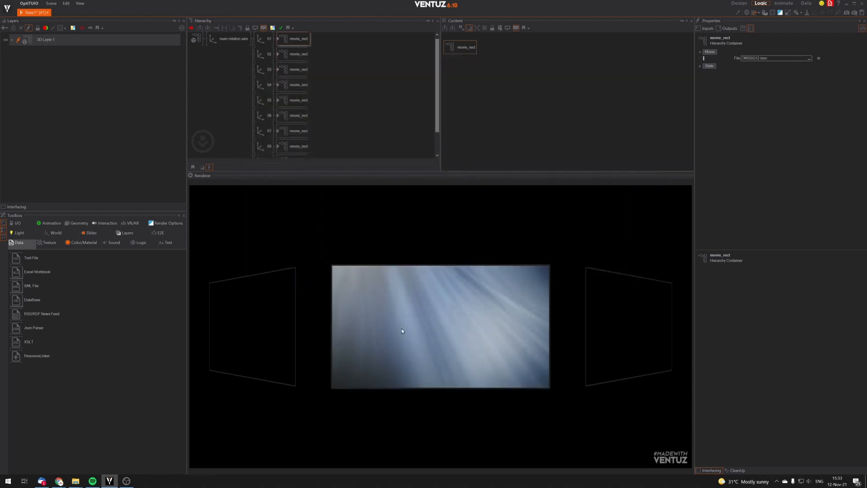
Open the Movie Clip texture of the movie material inside axis 01's container and set its file to 612_612-0002.mp4.
{"action": "left_click", "coordinate": [335, 104]}
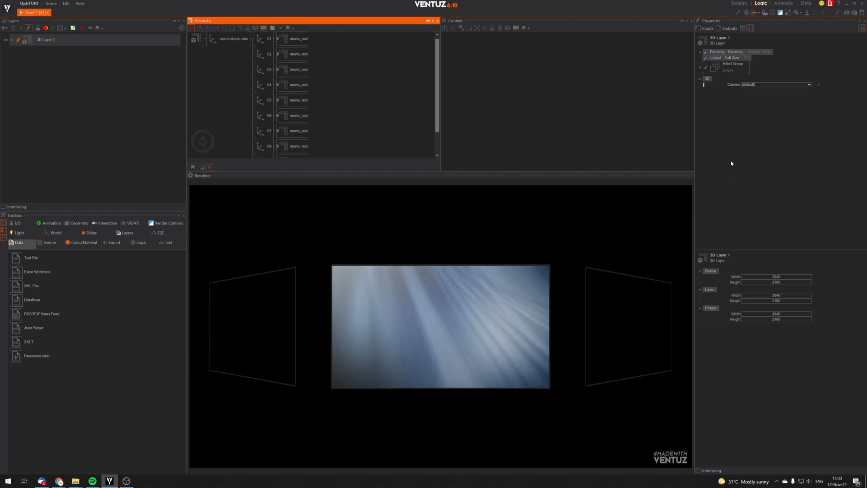
{"action": "double_click", "coordinate": [283, 39]}
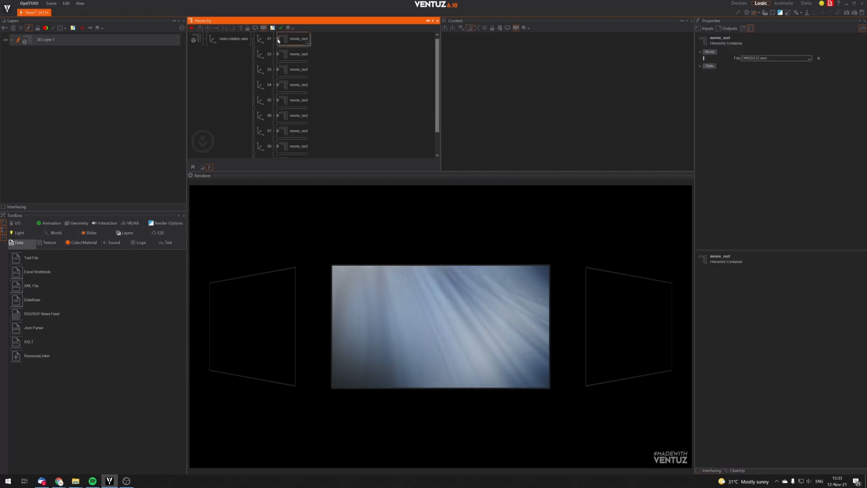
{"action": "left_click", "coordinate": [278, 40]}
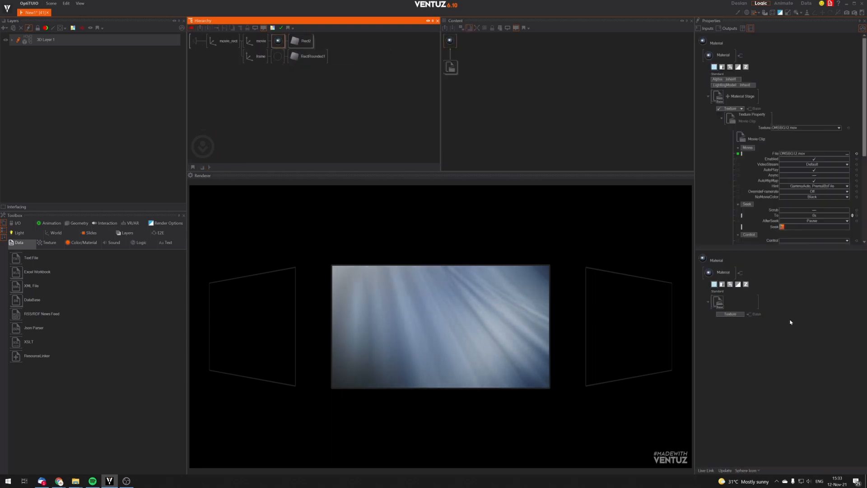
{"action": "left_click", "coordinate": [730, 314]}
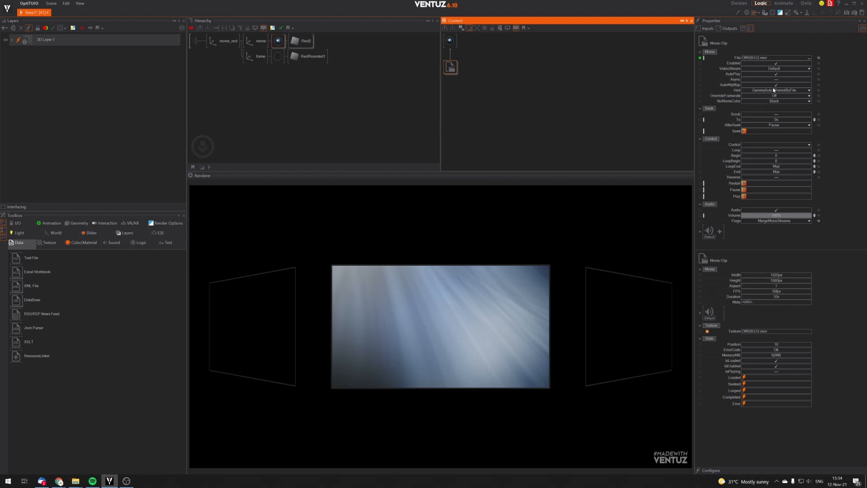
{"action": "left_click", "coordinate": [809, 57]}
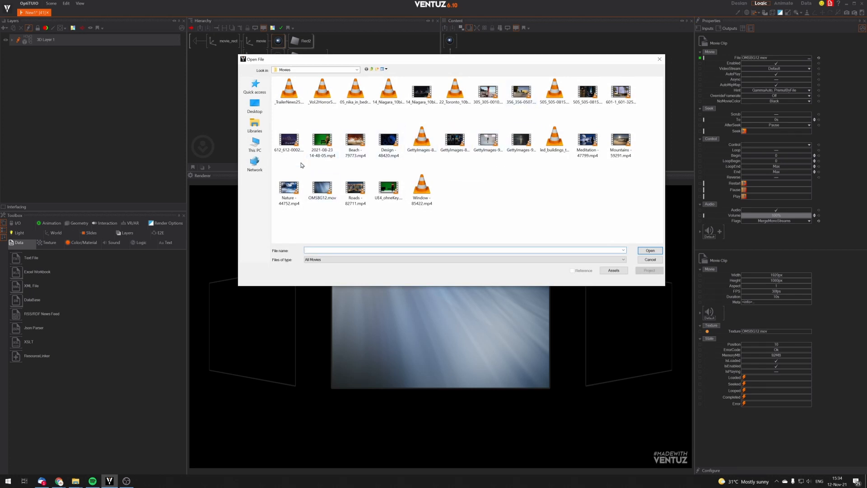
{"action": "double_click", "coordinate": [290, 141]}
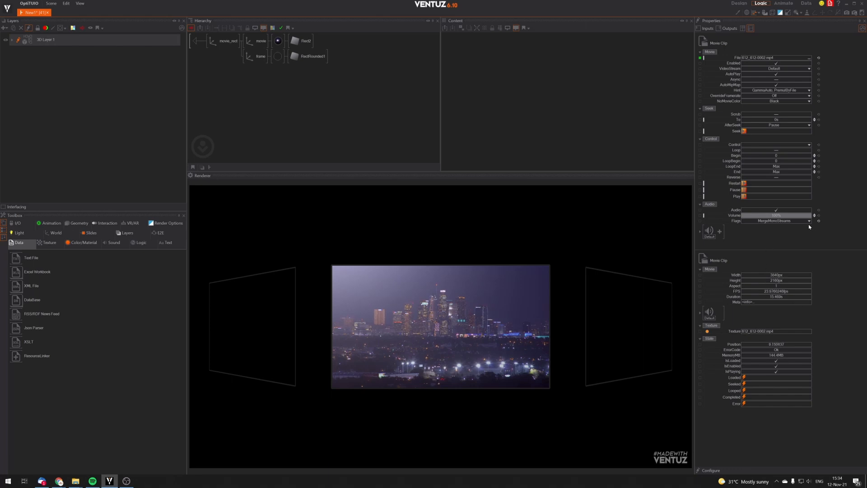
Set the Movie Clip's file to GettyImages-954055866.mov, and return to the main hierarchy.
{"action": "left_click", "coordinate": [809, 58]}
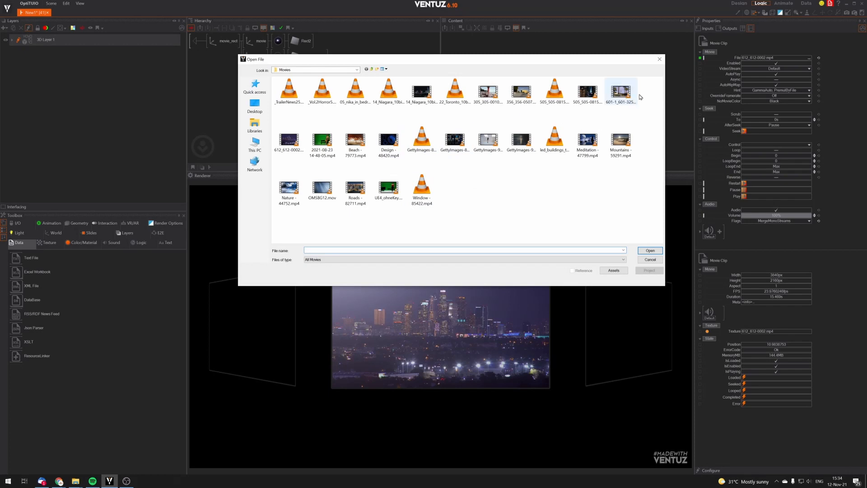
{"action": "double_click", "coordinate": [490, 143]}
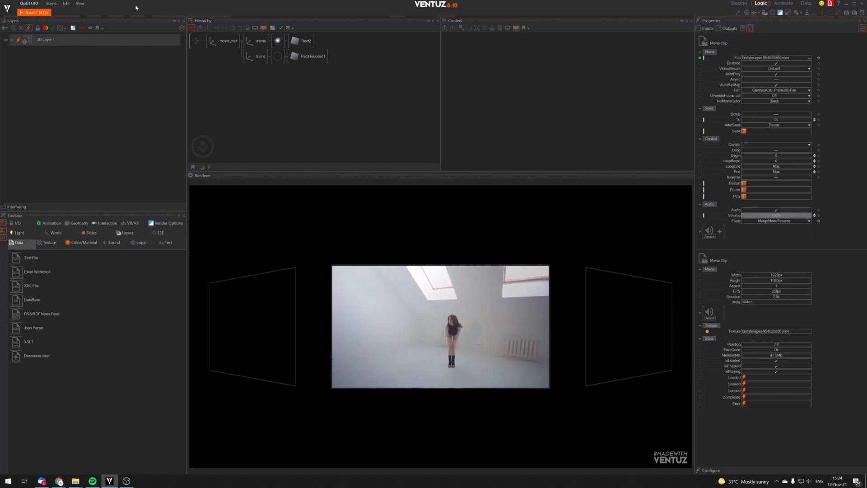
{"action": "left_click", "coordinate": [196, 40]}
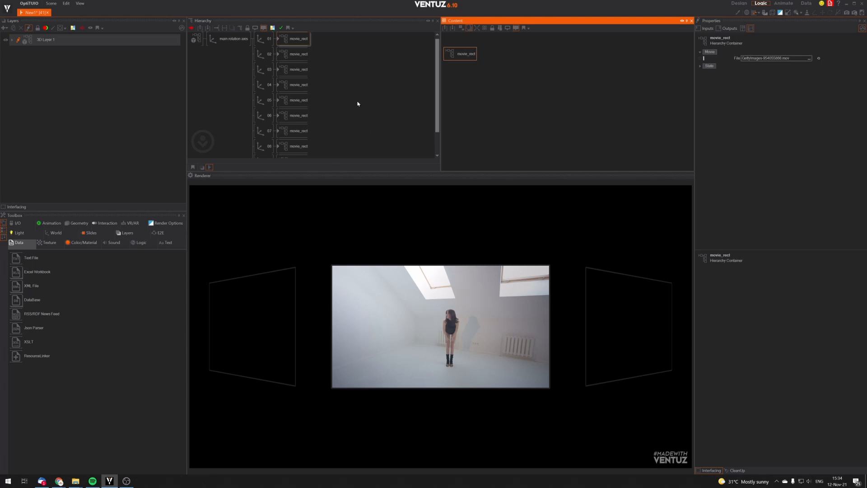
Expose the Play, Pause and Restart events of the Movie Clip texture in the movie material inside axis 01's container.
{"action": "left_click", "coordinate": [296, 40]}
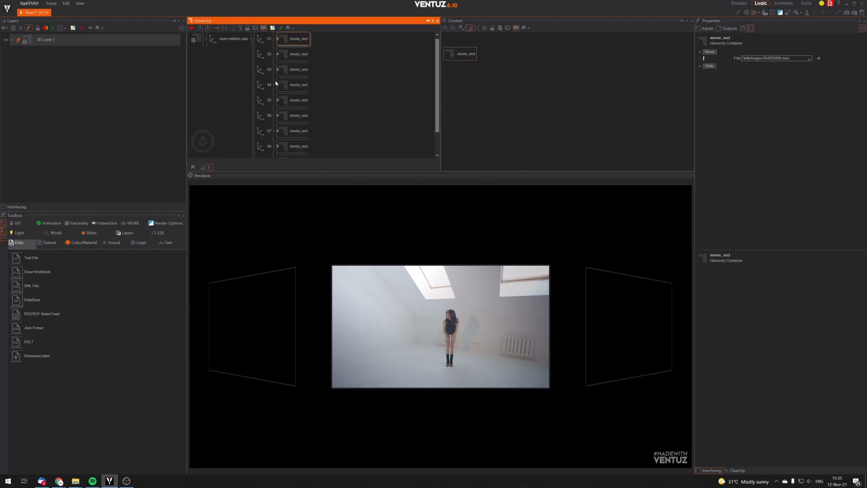
{"action": "double_click", "coordinate": [278, 40]}
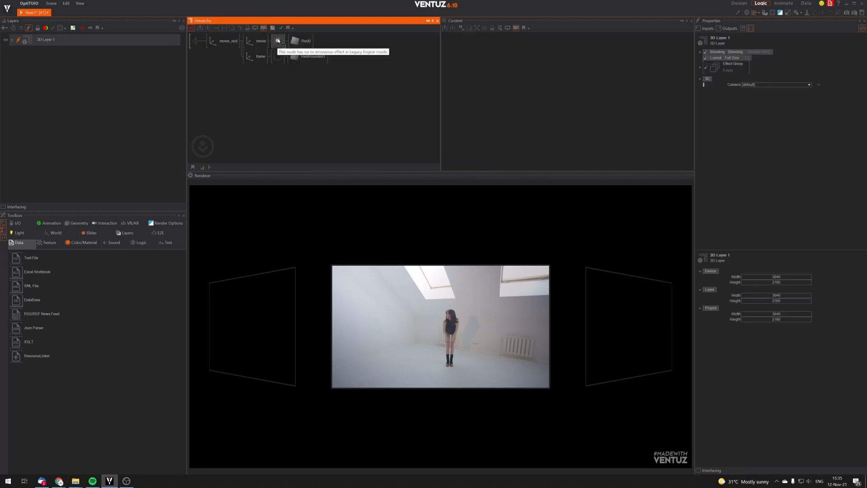
{"action": "left_click", "coordinate": [278, 43]}
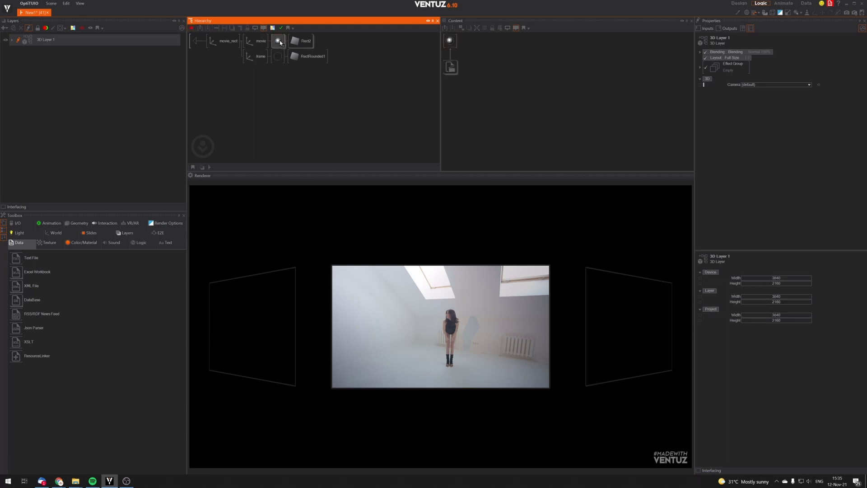
{"action": "scroll", "coordinate": [770, 173], "scroll_direction": "down", "scroll_amount": 1}
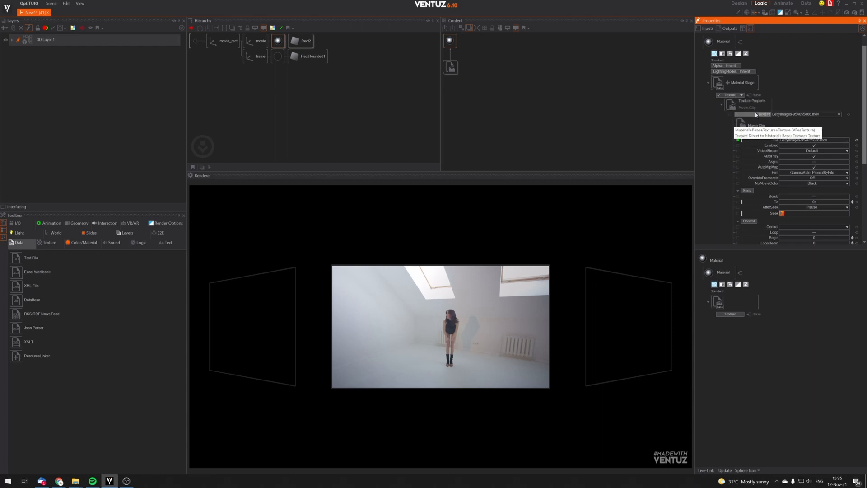
{"action": "left_click", "coordinate": [756, 115]}
{"action": "left_click", "coordinate": [762, 130]}
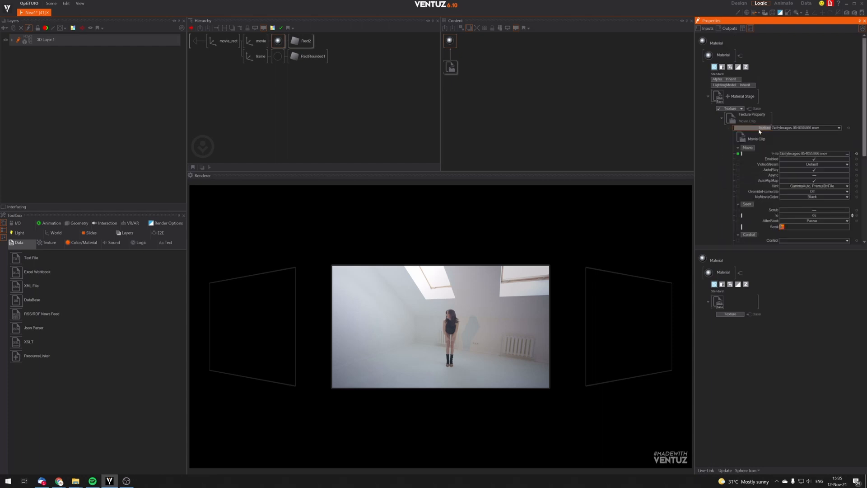
{"action": "scroll", "coordinate": [757, 136], "scroll_direction": "down", "scroll_amount": 3}
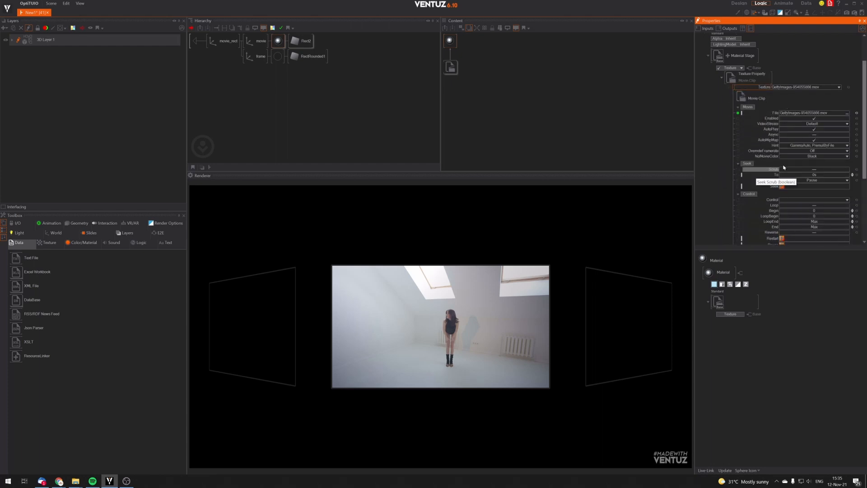
{"action": "scroll", "coordinate": [747, 129], "scroll_direction": "down", "scroll_amount": 2}
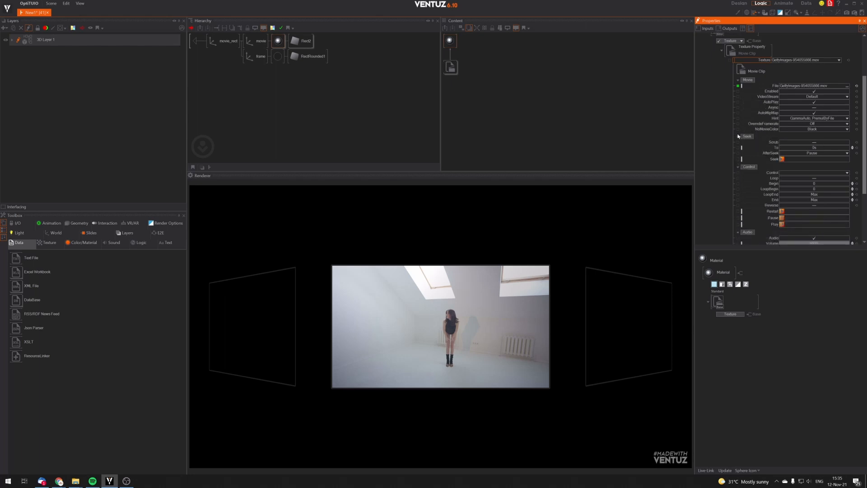
{"action": "scroll", "coordinate": [758, 190], "scroll_direction": "down", "scroll_amount": 1}
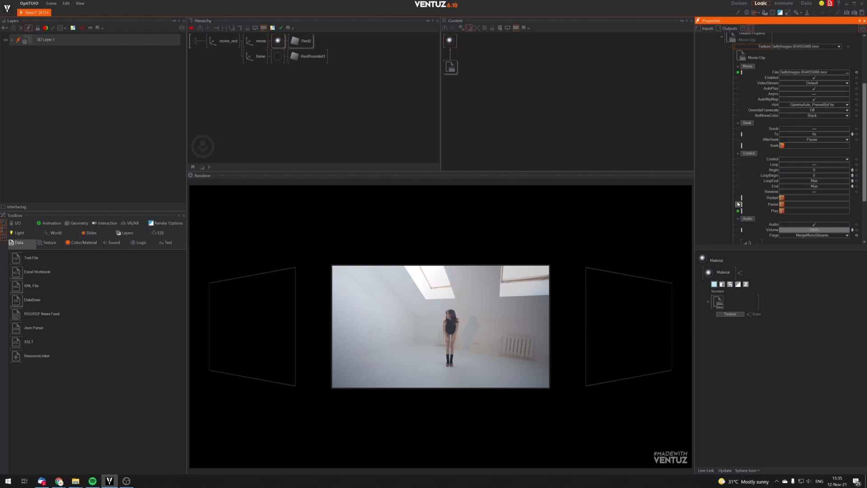
{"action": "left_click", "coordinate": [737, 204]}
Test the Movie Clip's Play, Restart and Pause events in the render.
{"action": "left_click", "coordinate": [781, 211]}
{"action": "left_click", "coordinate": [782, 211]}
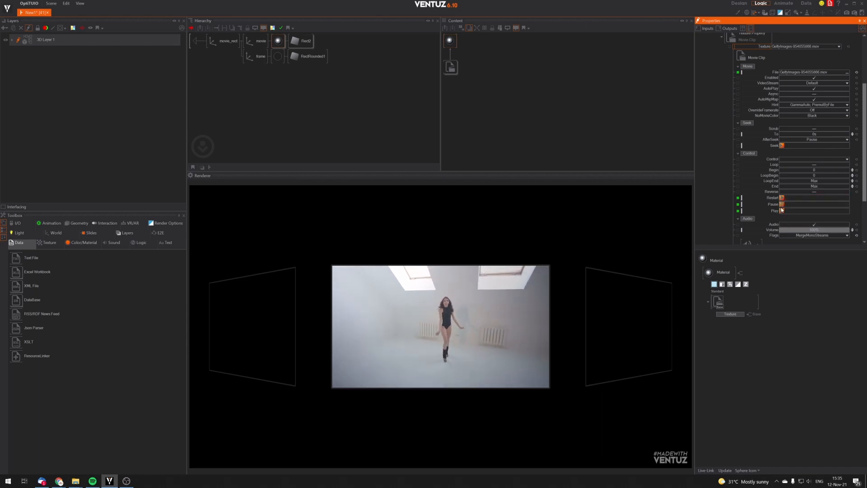
{"action": "left_click", "coordinate": [781, 198]}
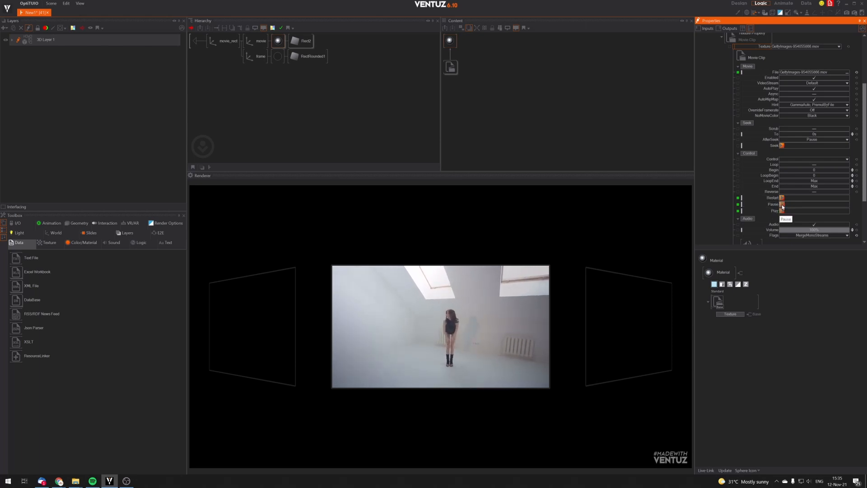
{"action": "left_click", "coordinate": [782, 205]}
Set the Movie Clip's AfterSeek to Preserve, and test Seek with the clip paused and playing.
{"action": "left_click", "coordinate": [847, 139]}
{"action": "left_click", "coordinate": [832, 147]}
{"action": "left_click", "coordinate": [782, 146]}
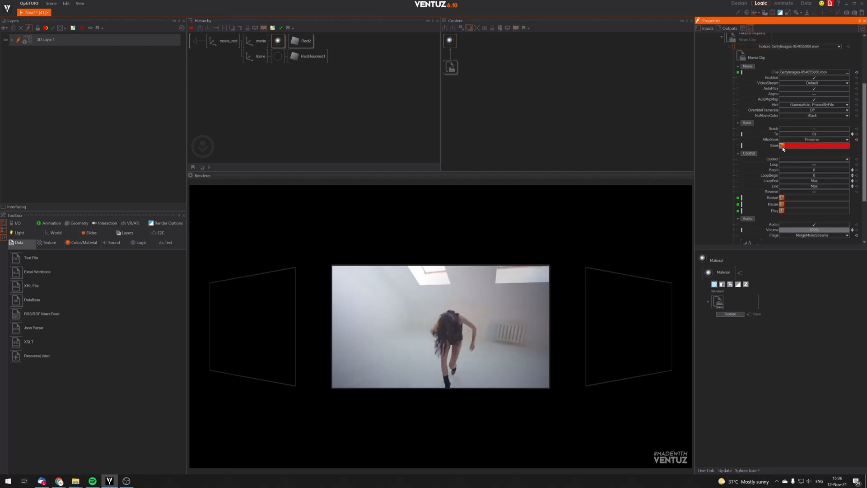
{"action": "left_click", "coordinate": [782, 146]}
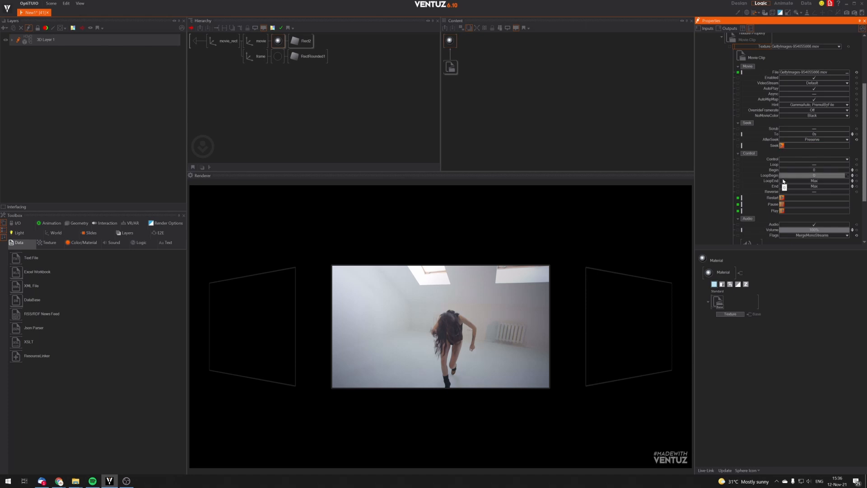
{"action": "left_click", "coordinate": [781, 210]}
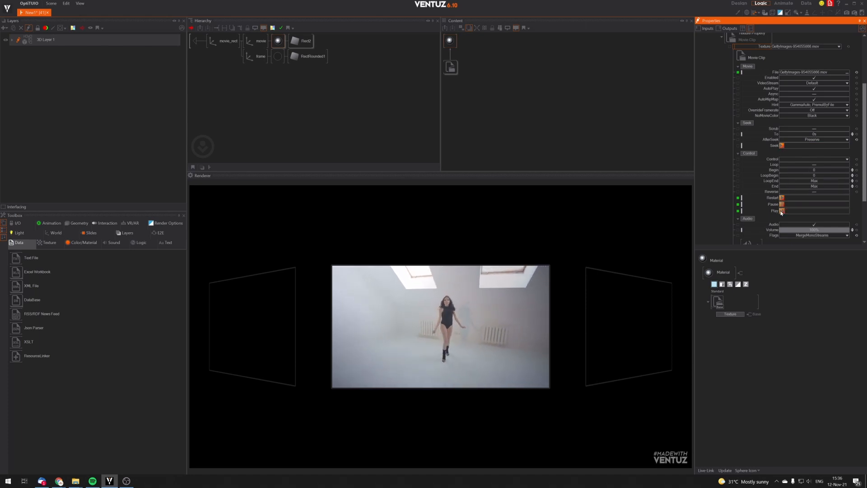
{"action": "left_click", "coordinate": [782, 146]}
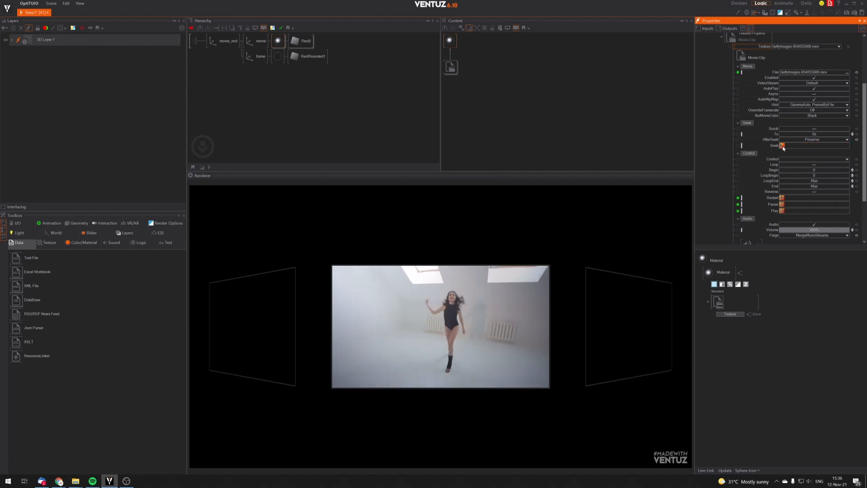
Set the Movie Clip's AfterSeek to Pause, and test it by alternating Seek and Play.
{"action": "left_click", "coordinate": [826, 139]}
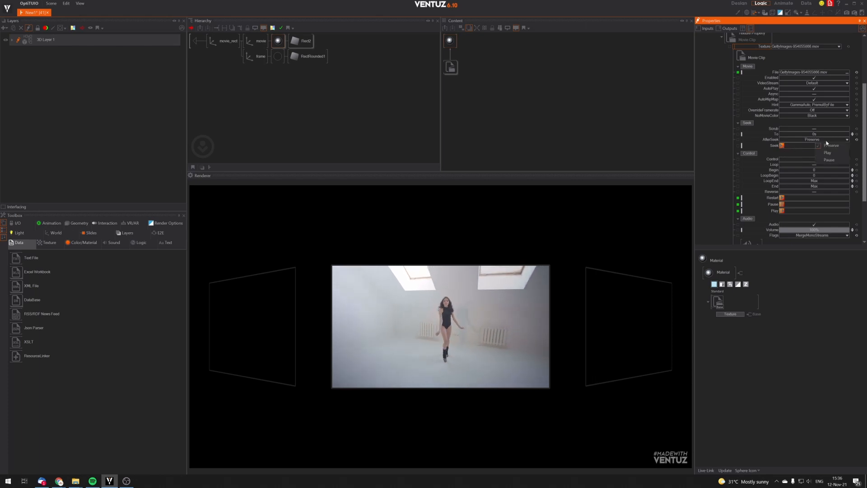
{"action": "left_click", "coordinate": [827, 160]}
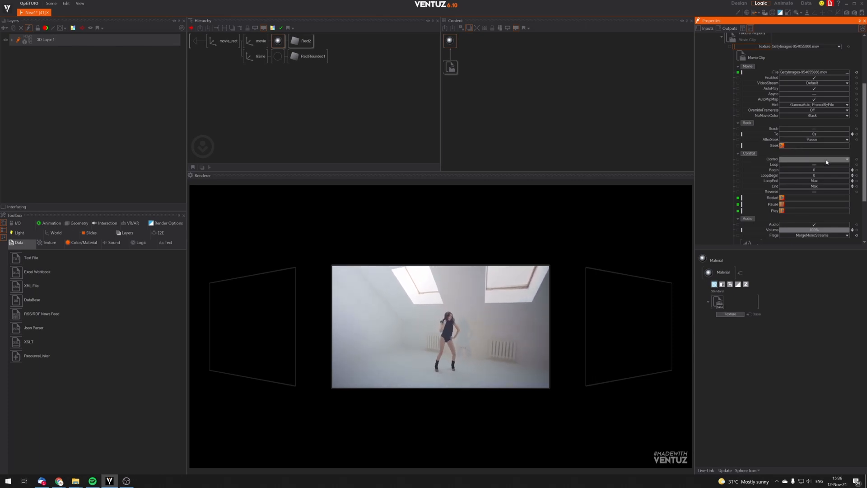
{"action": "left_click", "coordinate": [782, 145]}
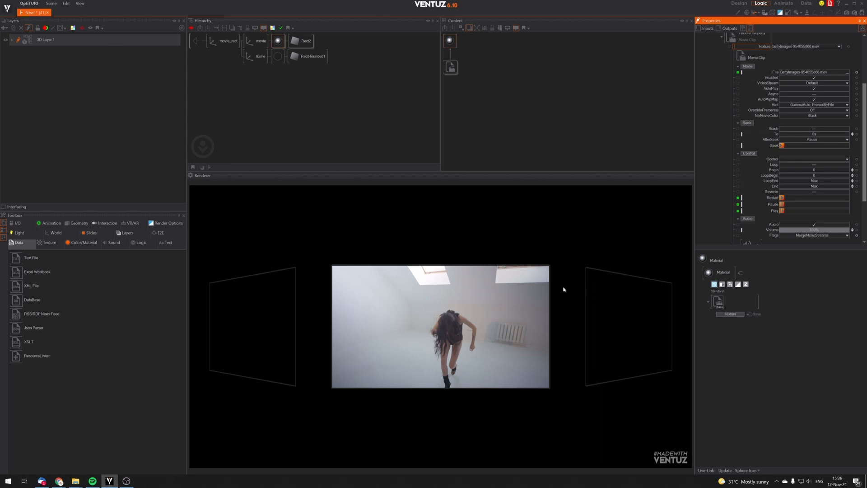
{"action": "left_click", "coordinate": [782, 210]}
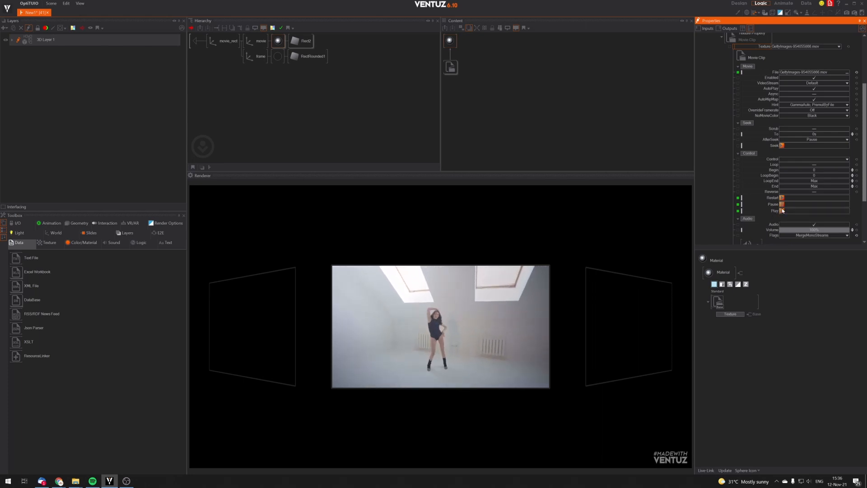
{"action": "left_click", "coordinate": [782, 146]}
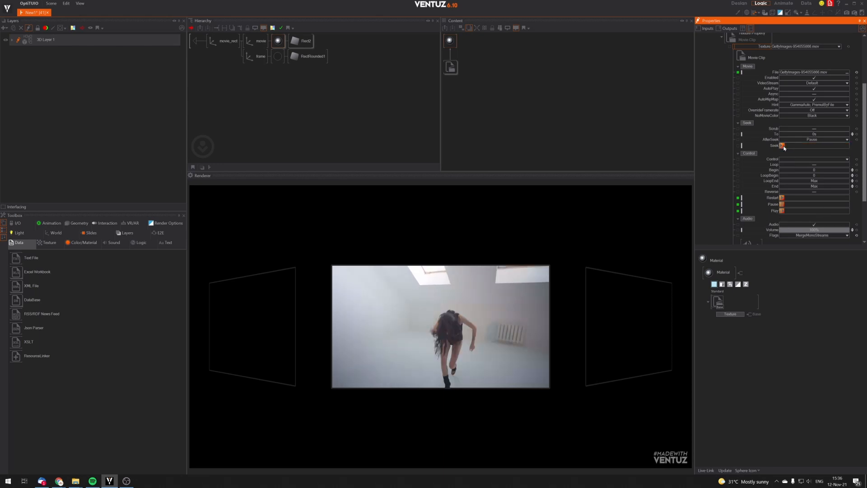
Remove the exposure of the Movie Clip's Pause and Restart events, and return to axis 01's container in the main hierarchy.
{"action": "left_click", "coordinate": [782, 210]}
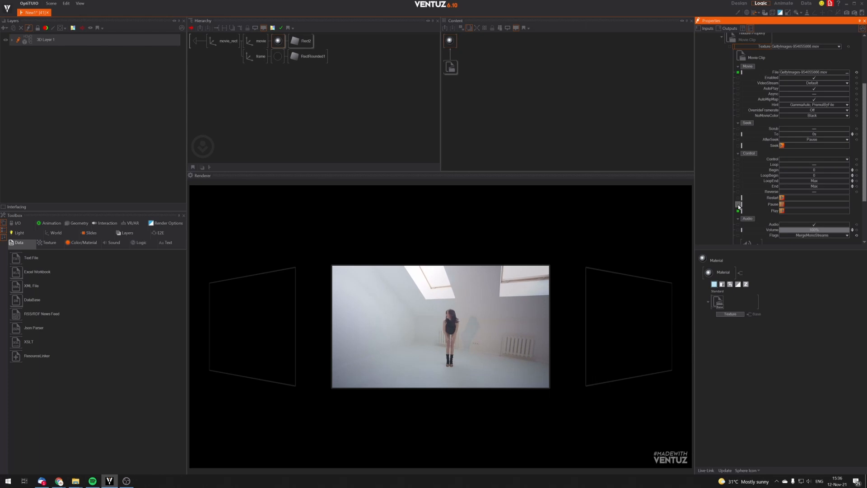
{"action": "right_click", "coordinate": [738, 207]}
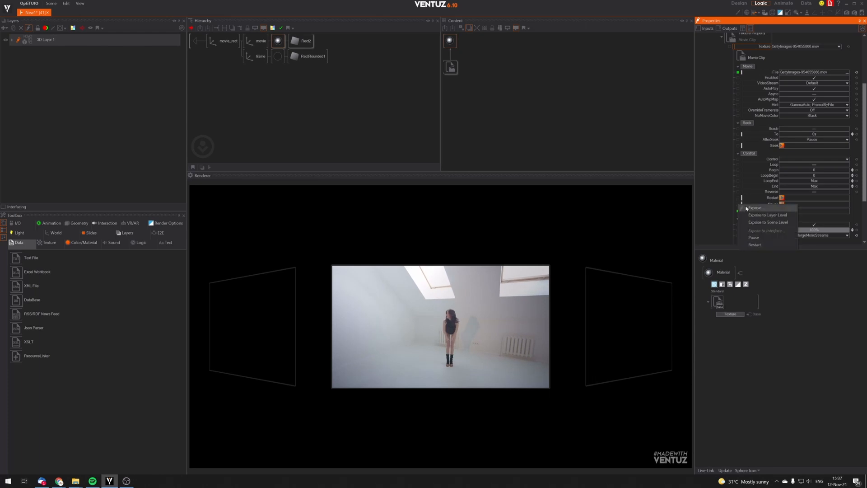
{"action": "left_click", "coordinate": [738, 200]}
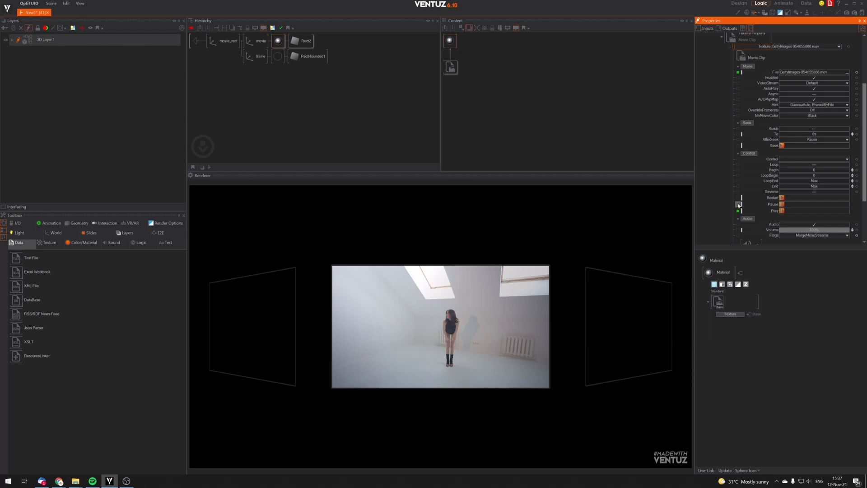
{"action": "right_click", "coordinate": [738, 205]}
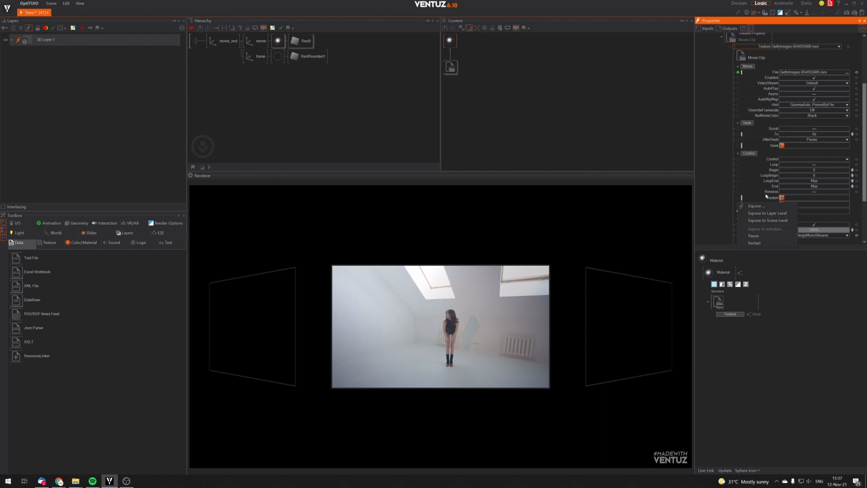
{"action": "left_click", "coordinate": [802, 286]}
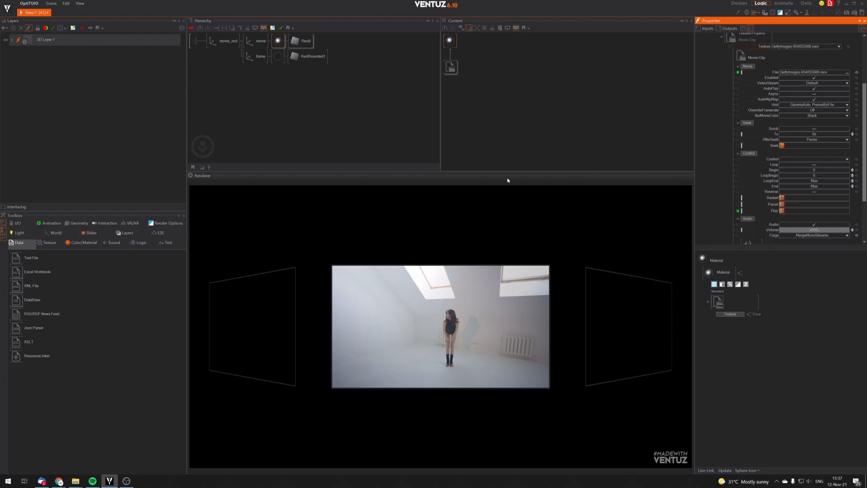
{"action": "left_click", "coordinate": [195, 42]}
{"action": "left_click", "coordinate": [297, 40]}
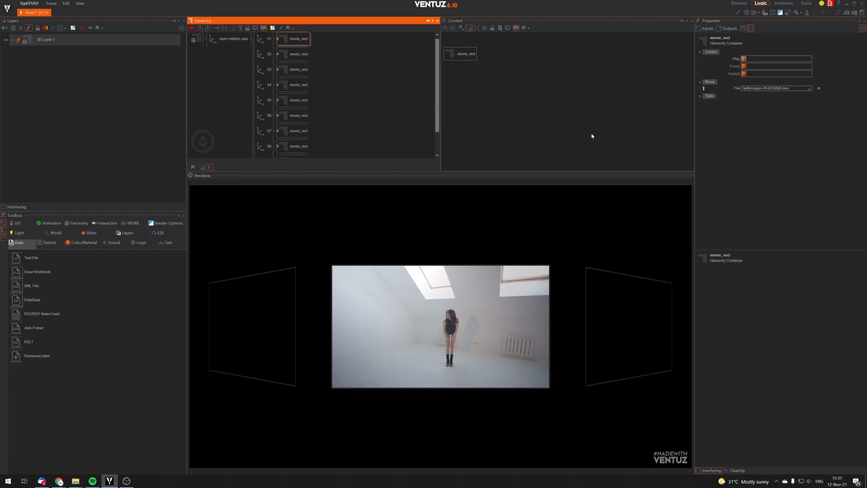
Clean up the unbound Pause and Restart properties of axis 01's container, and trigger its exposed Play event.
{"action": "double_click", "coordinate": [279, 41]}
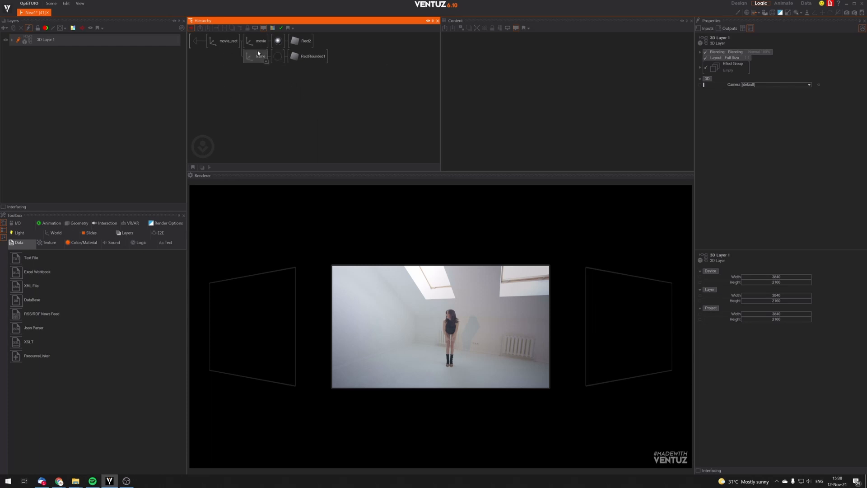
{"action": "left_click", "coordinate": [196, 41]}
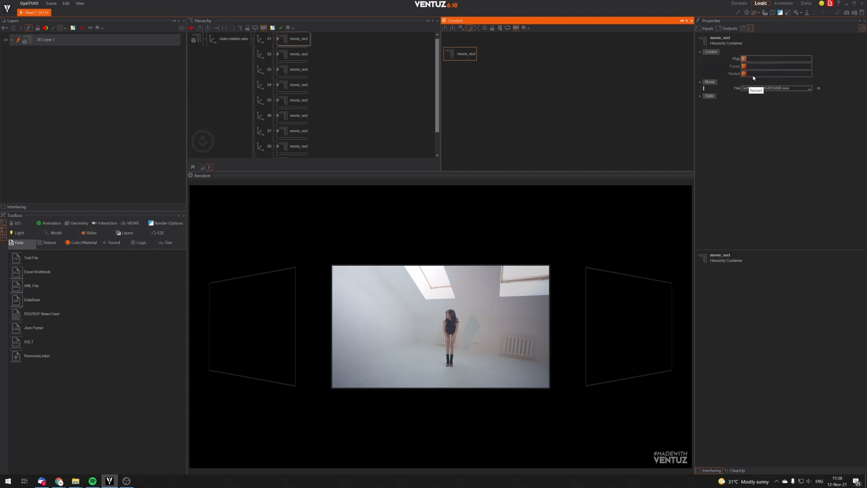
{"action": "left_click", "coordinate": [743, 59]}
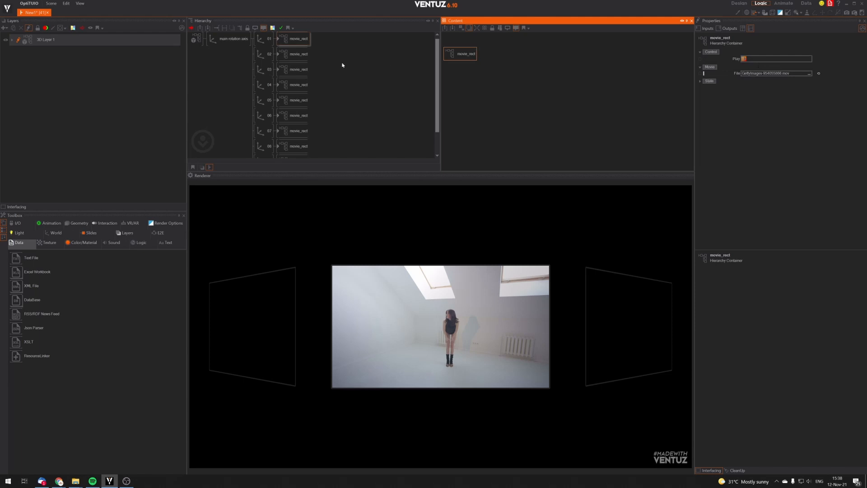
{"action": "left_click", "coordinate": [744, 60]}
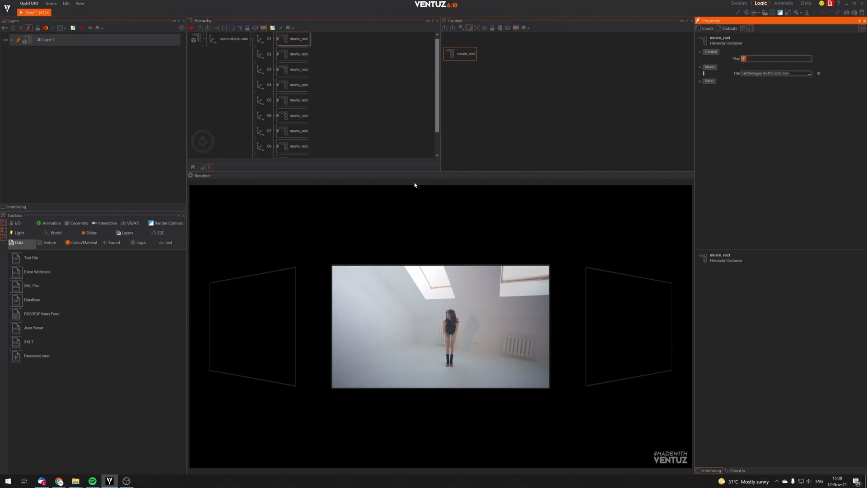
Expose the Movie Clip's Seek event inside axis 01's container, and play the movie from the container's properties.
{"action": "double_click", "coordinate": [292, 56]}
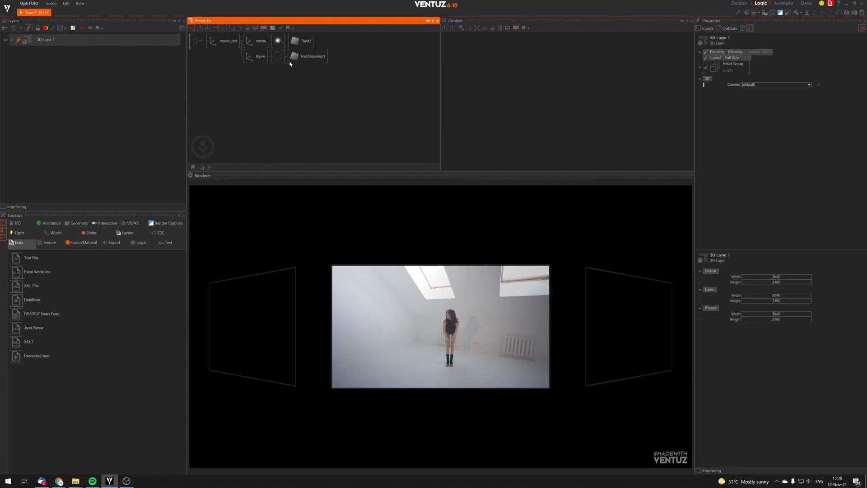
{"action": "left_click", "coordinate": [278, 40]}
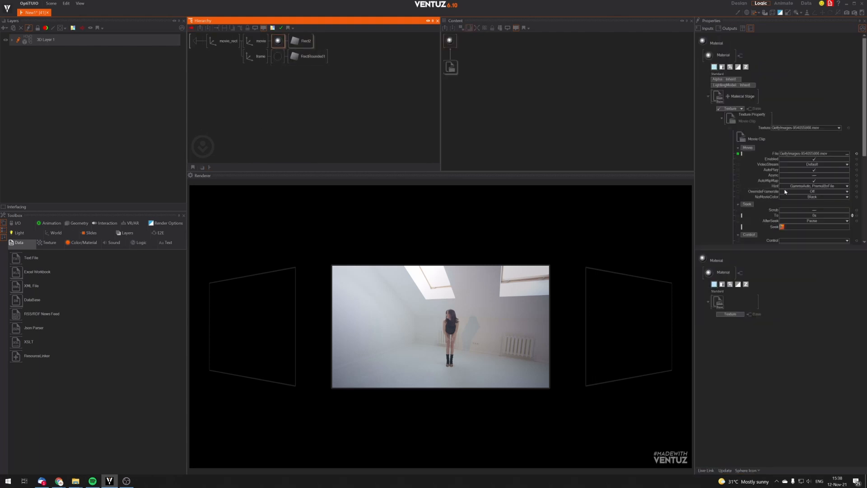
{"action": "scroll", "coordinate": [784, 192], "scroll_direction": "down", "scroll_amount": 1}
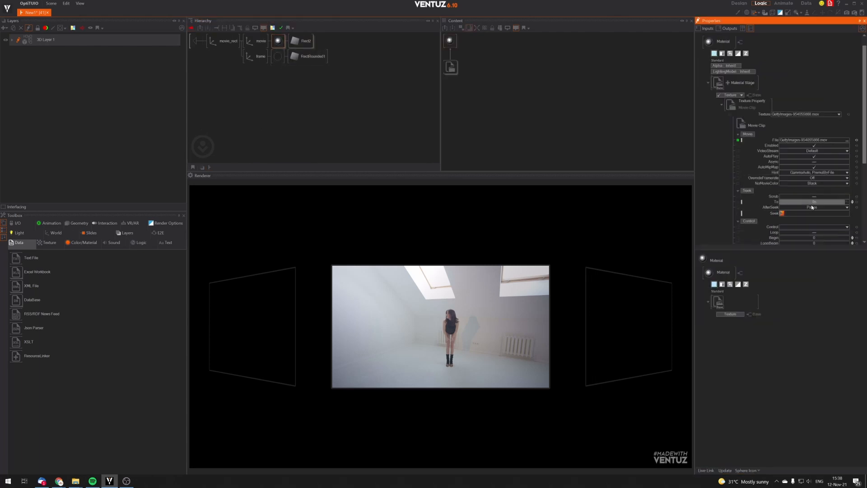
{"action": "left_click", "coordinate": [781, 214]}
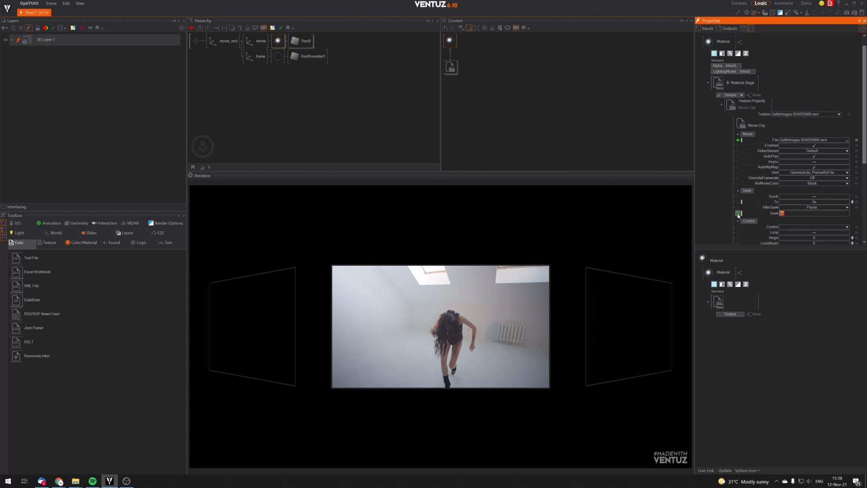
{"action": "left_click", "coordinate": [193, 43]}
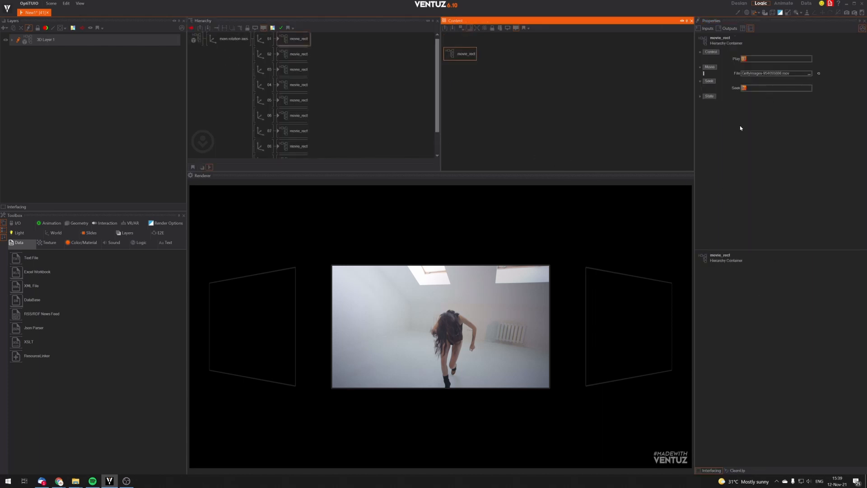
{"action": "left_click", "coordinate": [743, 59]}
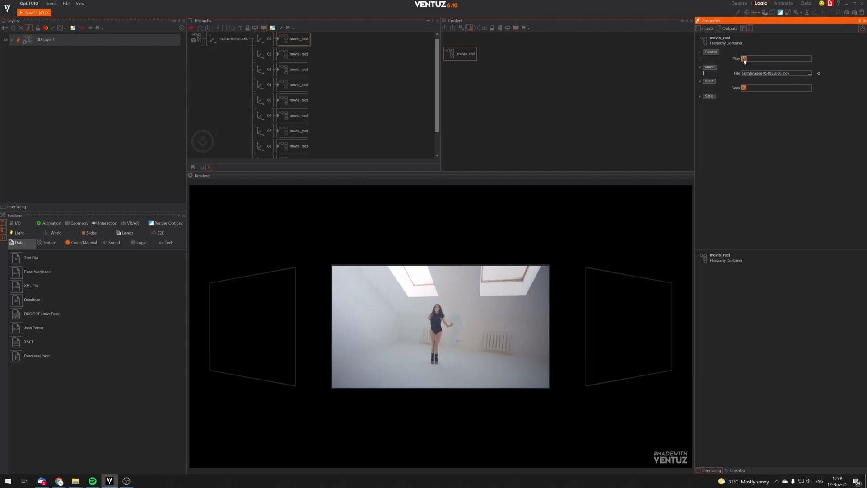
Test axis 01's movie by alternating the container's exposed Seek and Play events, finishing with Seek.
{"action": "left_click", "coordinate": [743, 88]}
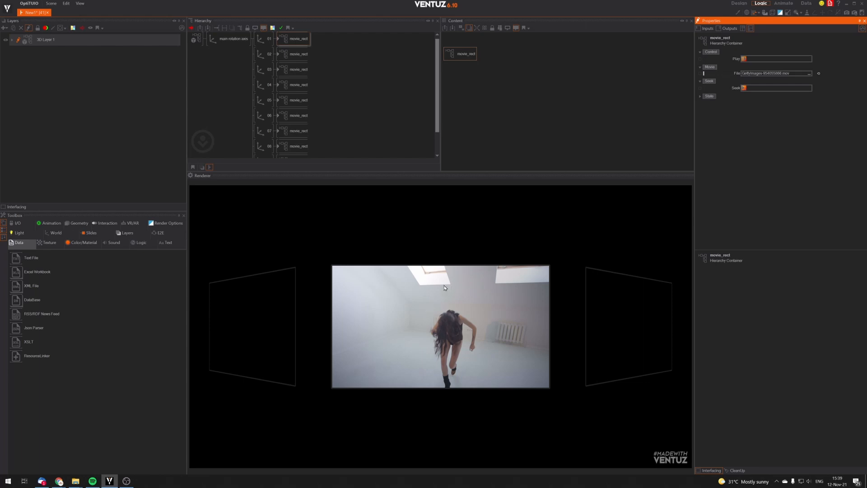
{"action": "left_click", "coordinate": [742, 58]}
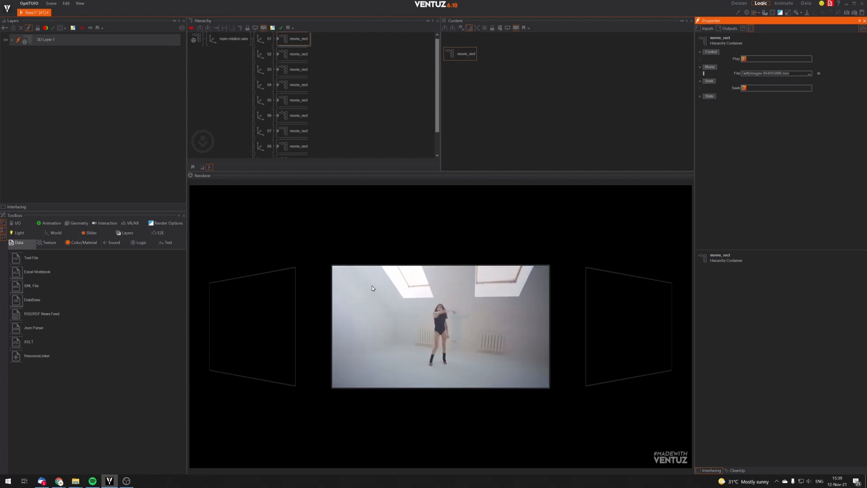
{"action": "left_click", "coordinate": [744, 88]}
{"action": "left_click", "coordinate": [743, 88]}
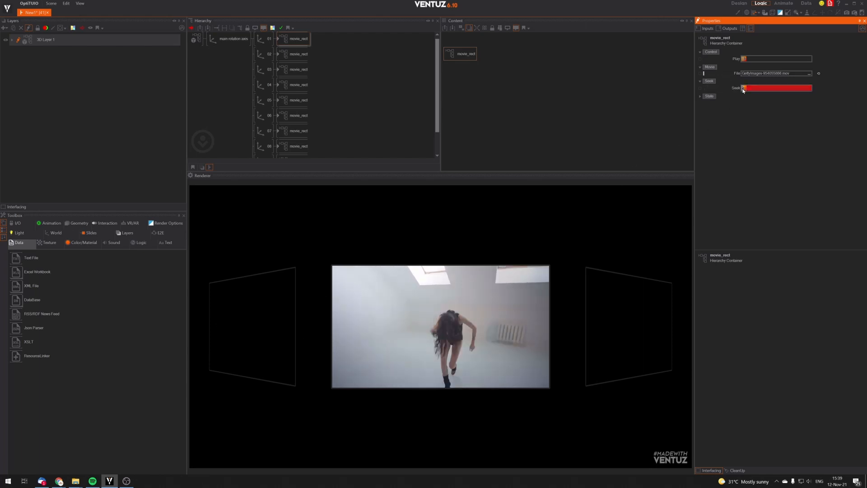
Enter axis 01's container and expose the Movie Clip's Pause event on it.
{"action": "double_click", "coordinate": [281, 41]}
{"action": "left_click", "coordinate": [278, 42]}
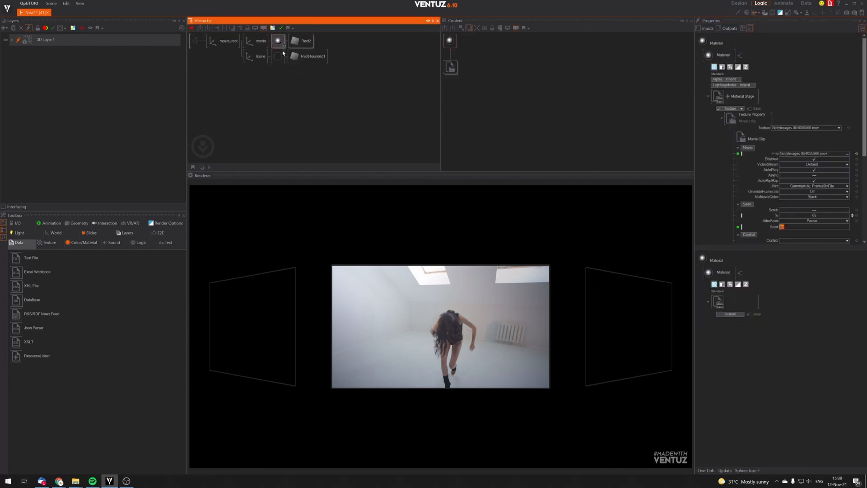
{"action": "scroll", "coordinate": [729, 202], "scroll_direction": "down", "scroll_amount": 5}
{"action": "scroll", "coordinate": [729, 201], "scroll_direction": "down", "scroll_amount": 2}
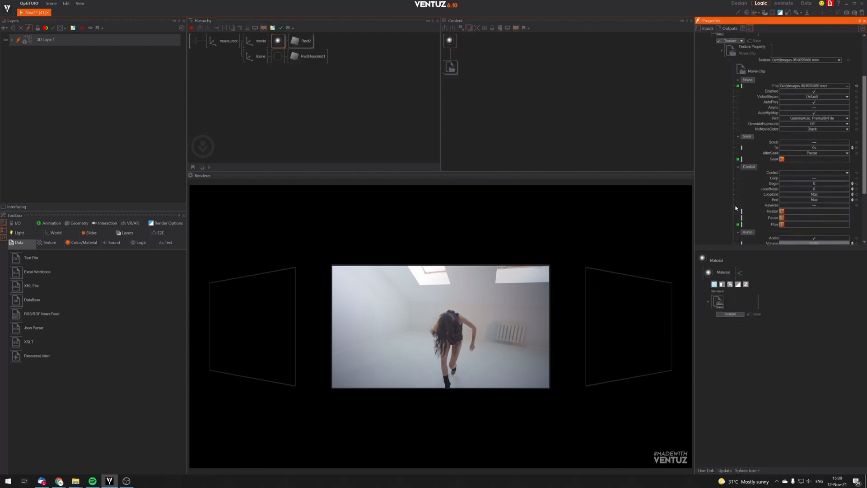
{"action": "left_click", "coordinate": [738, 204]}
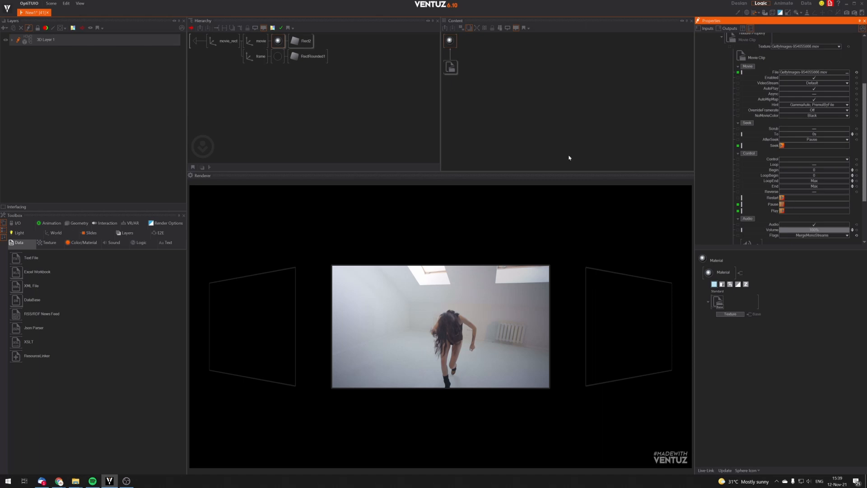
{"action": "left_click", "coordinate": [250, 90]}
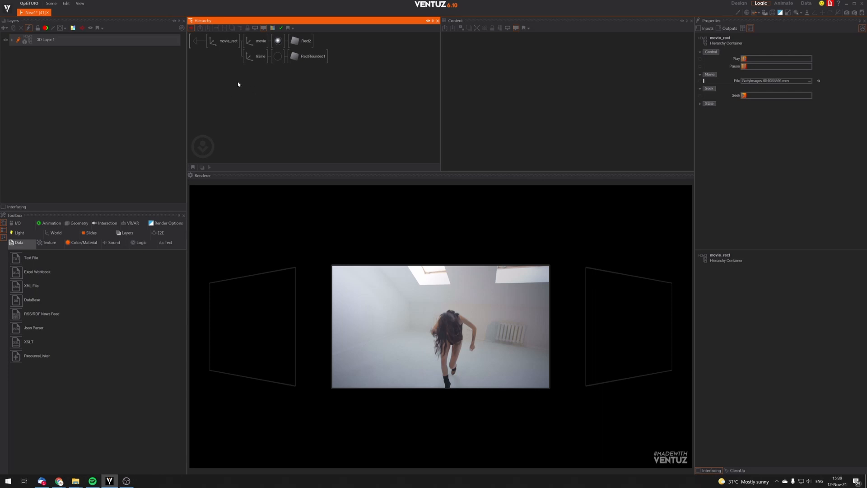
Collapse the movie material's stage and insert an Alpha material between the movie axis and that material.
{"action": "left_click", "coordinate": [278, 41]}
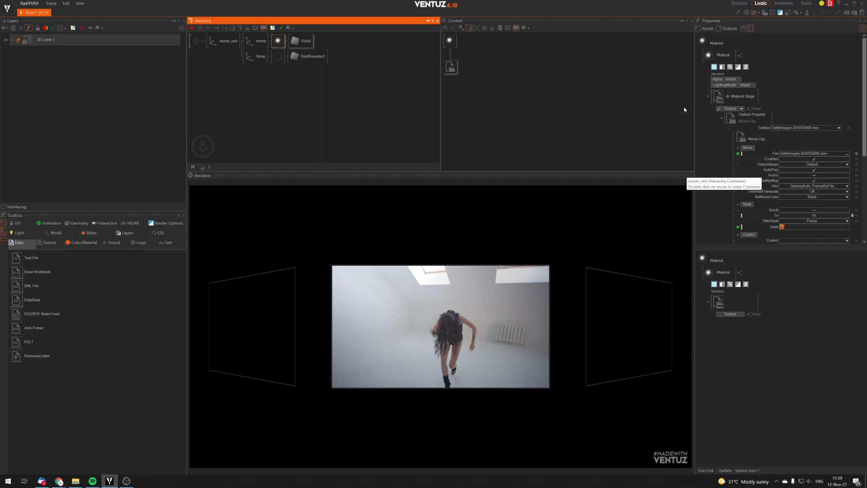
{"action": "scroll", "coordinate": [791, 155], "scroll_direction": "down", "scroll_amount": 2}
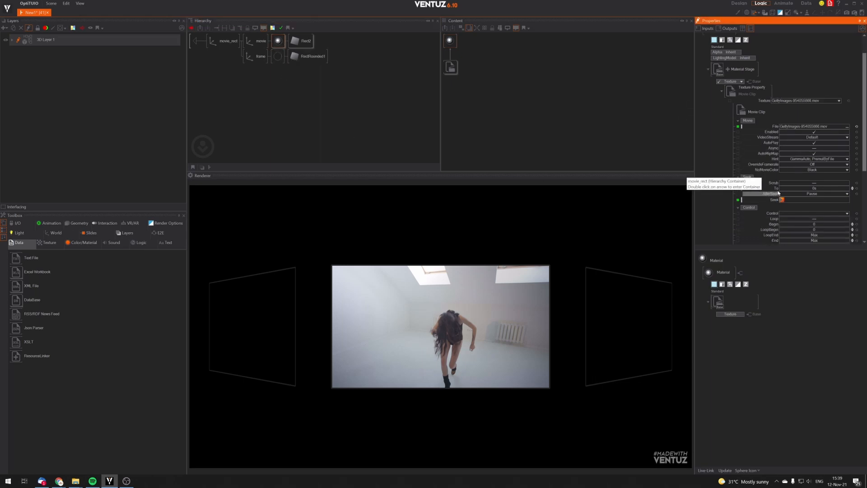
{"action": "scroll", "coordinate": [740, 158], "scroll_direction": "up", "scroll_amount": 2}
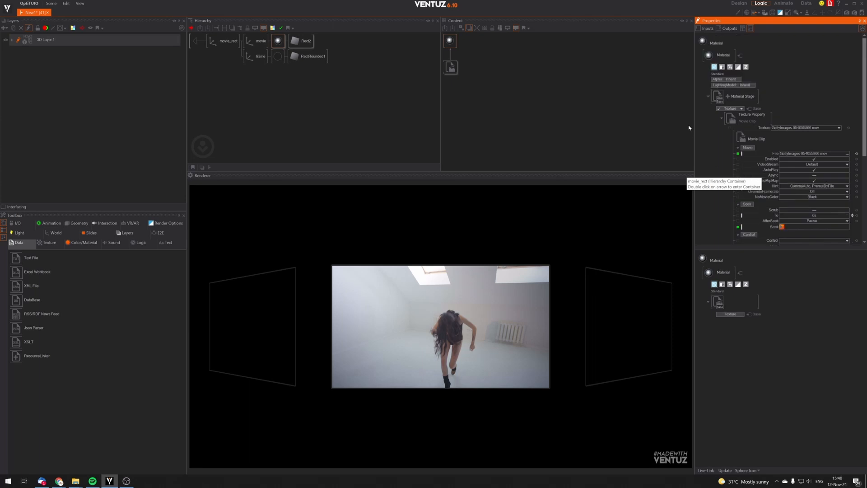
{"action": "left_click", "coordinate": [707, 97]}
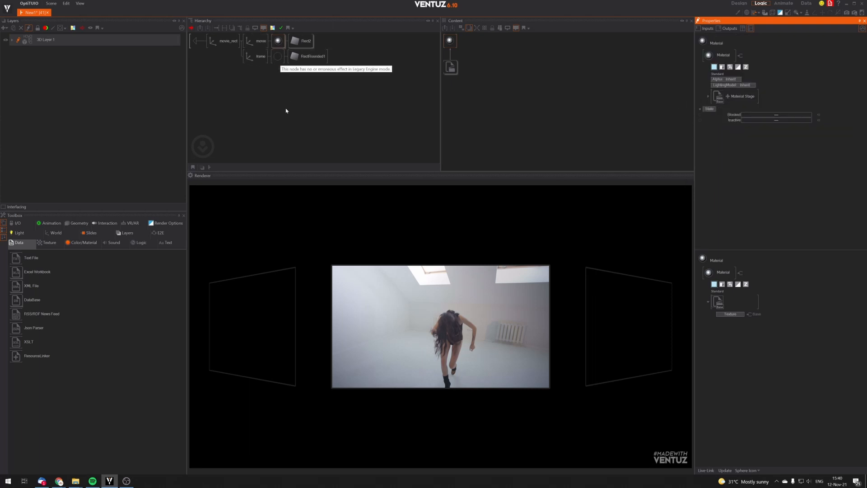
{"action": "left_click", "coordinate": [287, 125]}
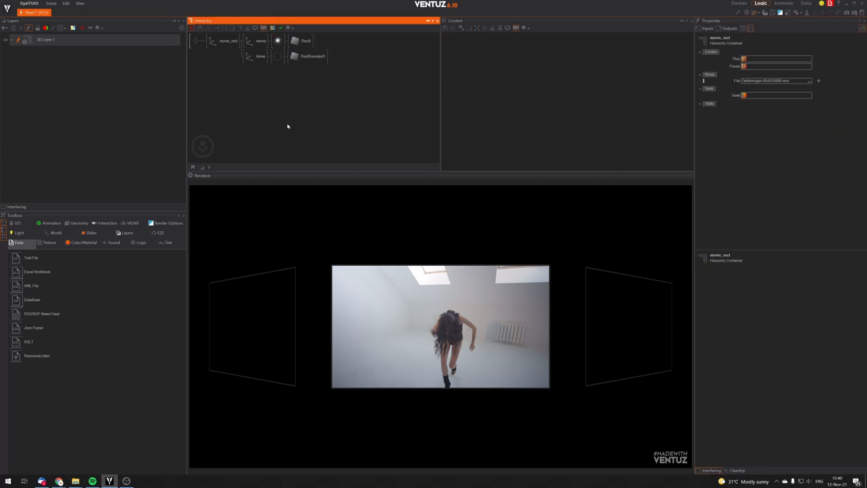
{"action": "double_click", "coordinate": [288, 126]}
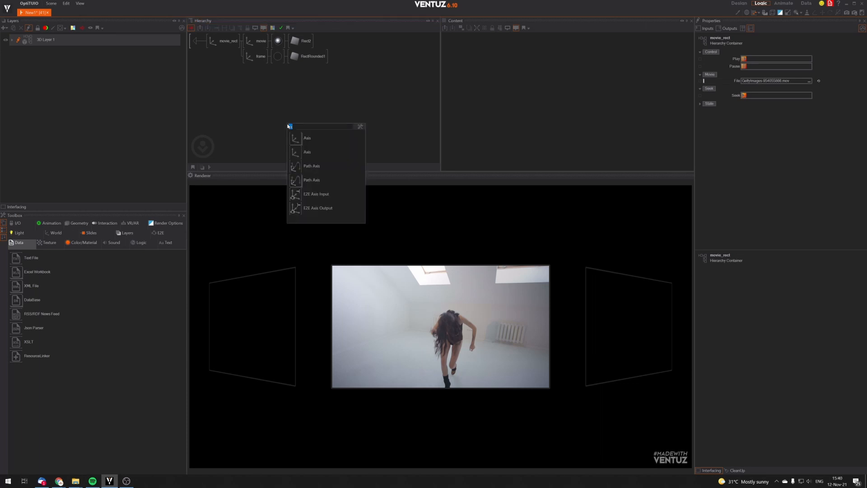
{"action": "type", "text": "alph"}
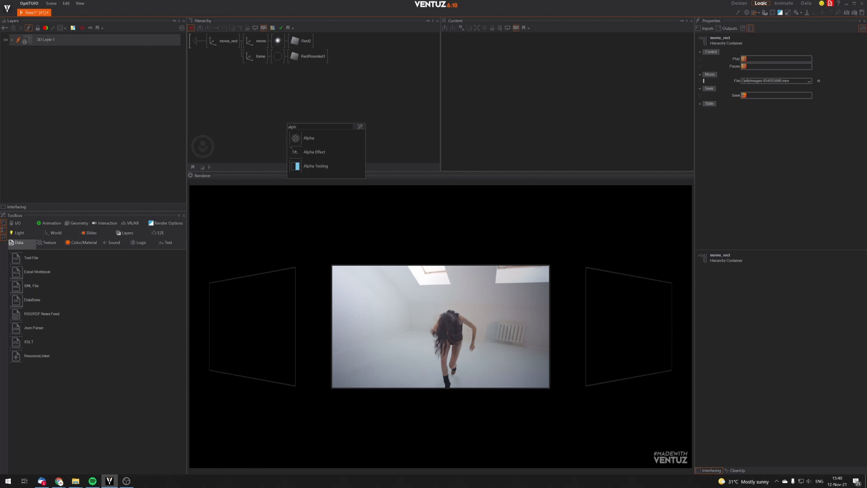
{"action": "left_click_drag", "start_coordinate": [300, 138], "coordinate": [273, 39]}
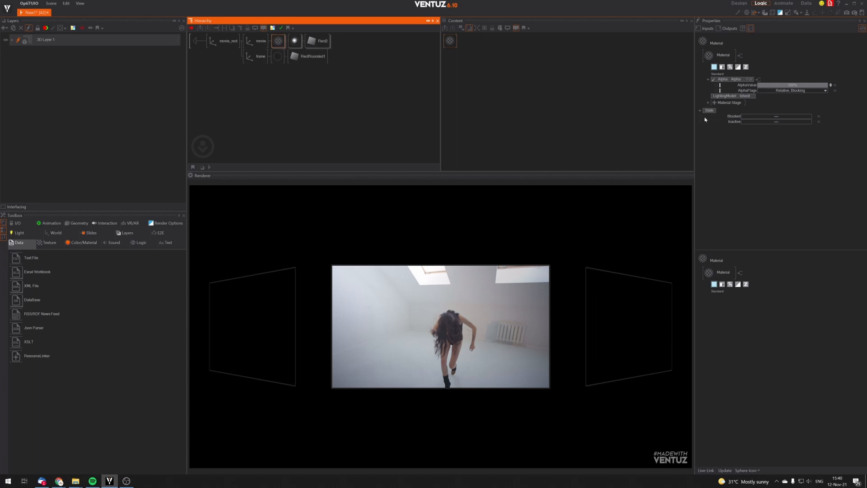
Keep the Alpha material's AlphaValue at 100%, rename it as alpha, and return to axis 01's container in the main hierarchy.
{"action": "left_click_drag", "start_coordinate": [811, 86], "coordinate": [831, 86]}
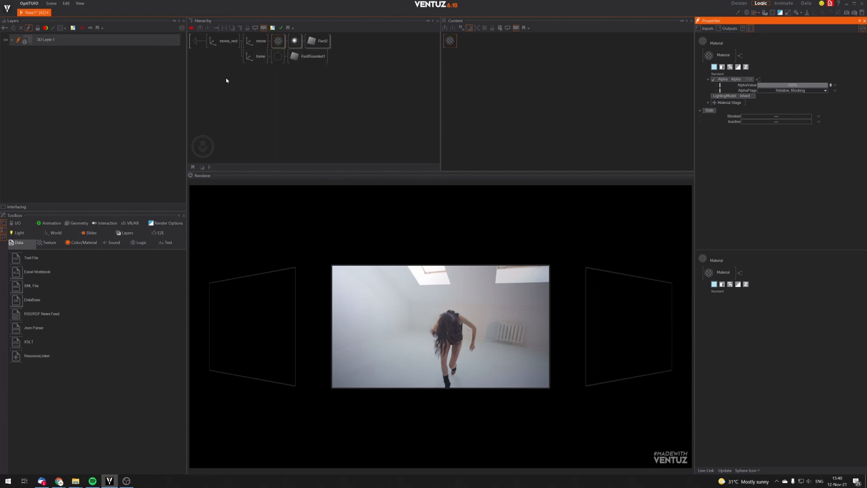
{"action": "left_click", "coordinate": [282, 42]}
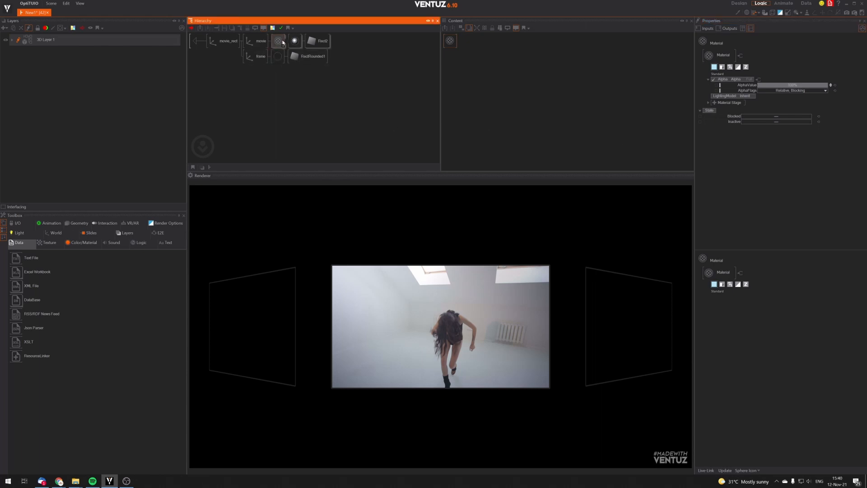
{"action": "key", "text": "F2"}
{"action": "type", "text": "alpha"}
{"action": "key", "text": "Return"}
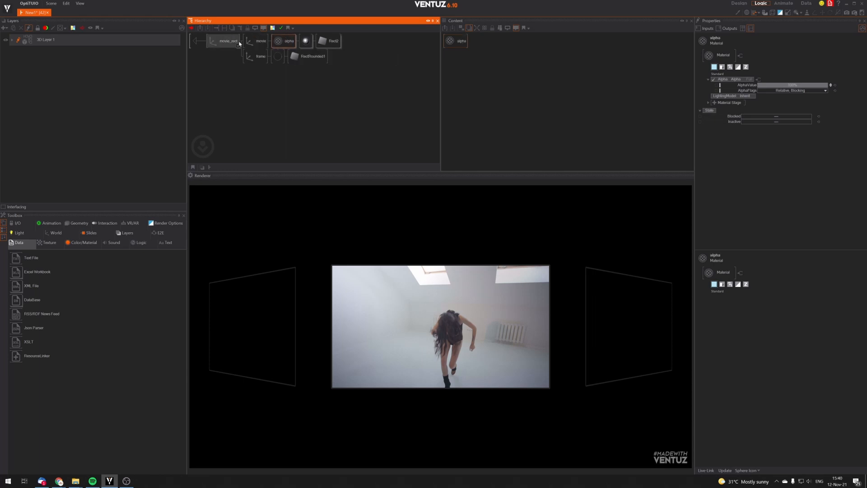
{"action": "double_click", "coordinate": [195, 43]}
{"action": "left_click", "coordinate": [293, 39]}
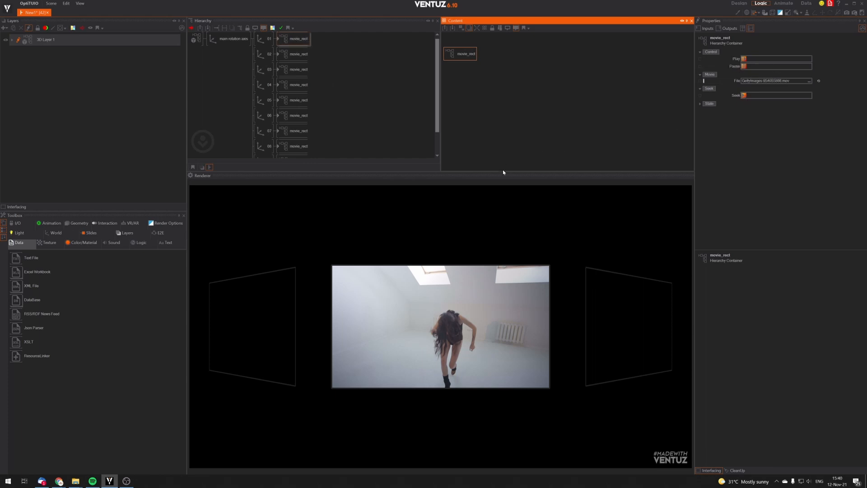
Replace the movie_rect containers under axes 02 and 03 with copies of axis 01's updated container.
{"action": "left_click", "coordinate": [220, 61]}
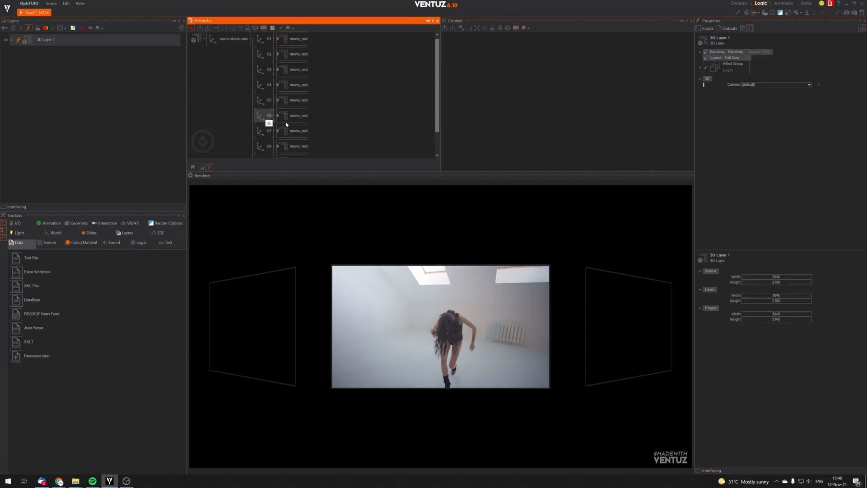
{"action": "left_click", "coordinate": [303, 43]}
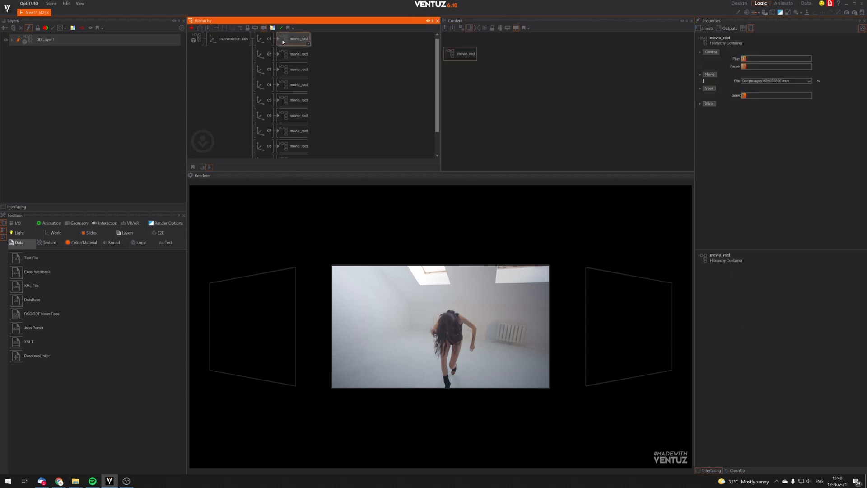
{"action": "left_click", "coordinate": [294, 55]}
{"action": "left_click", "coordinate": [295, 69]}
{"action": "left_click", "coordinate": [294, 84]}
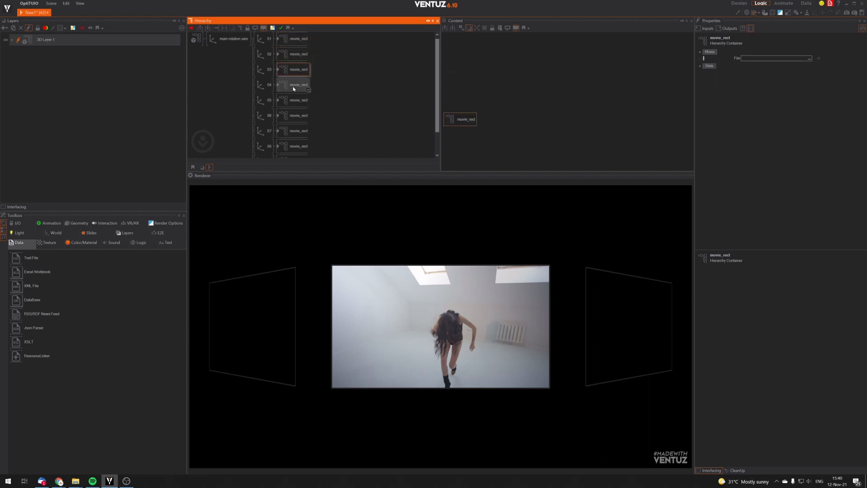
{"action": "left_click", "coordinate": [299, 38]}
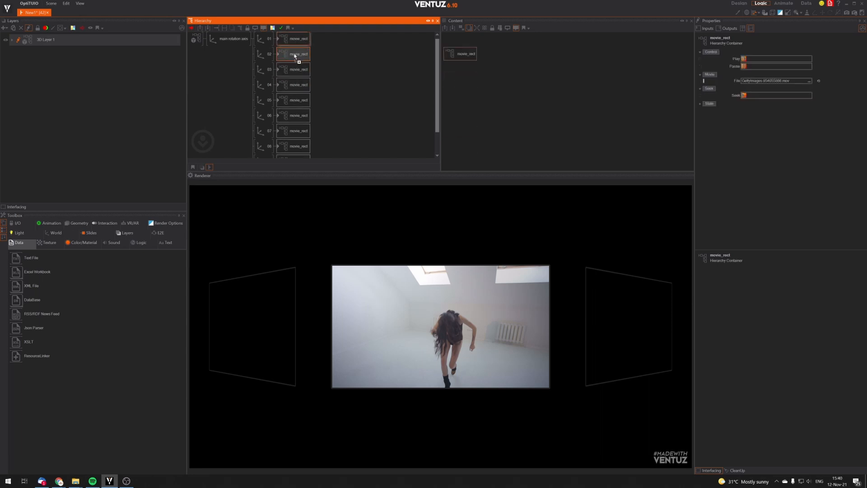
{"action": "left_click", "coordinate": [294, 54]}
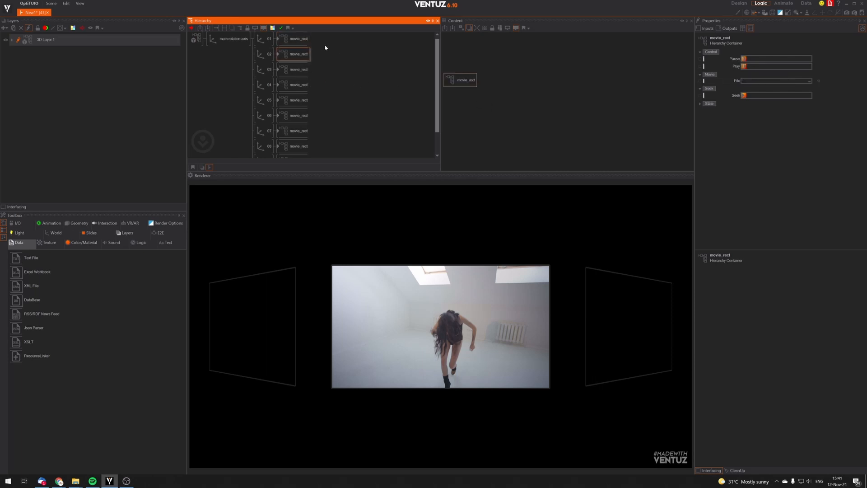
{"action": "left_click", "coordinate": [299, 39]}
{"action": "left_click_drag", "start_coordinate": [299, 54], "coordinate": [296, 71]}
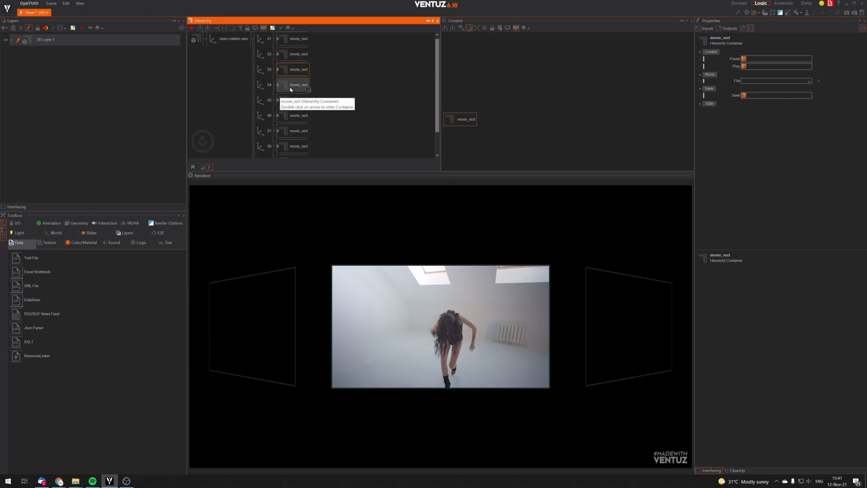
{"action": "left_click", "coordinate": [292, 101]}
Compare the exposed properties of the movie_rect containers under axes 01 to 06.
{"action": "left_click", "coordinate": [293, 42]}
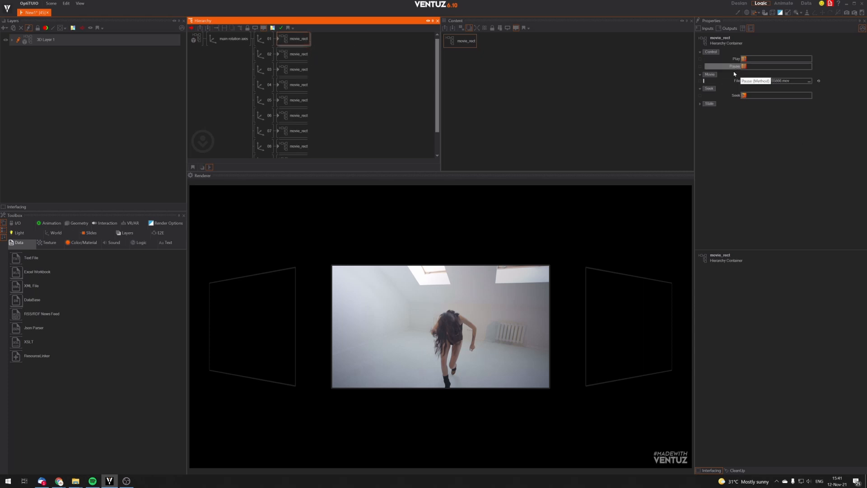
{"action": "left_click", "coordinate": [286, 66]}
{"action": "left_click", "coordinate": [291, 41]}
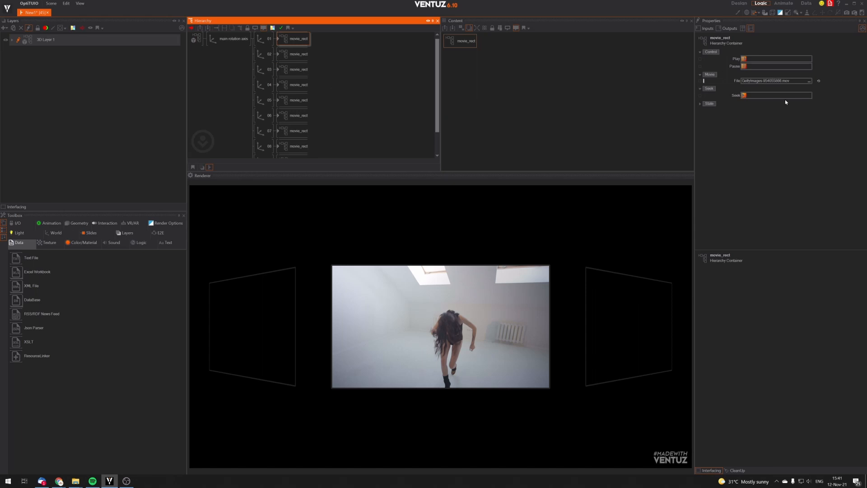
{"action": "left_click", "coordinate": [295, 54]}
{"action": "left_click", "coordinate": [298, 68]}
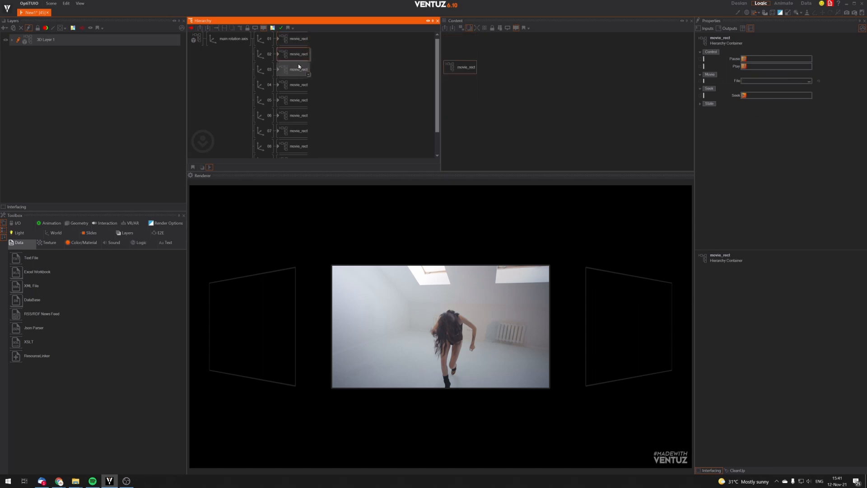
{"action": "left_click", "coordinate": [299, 86]}
{"action": "left_click", "coordinate": [297, 100]}
{"action": "left_click", "coordinate": [298, 116]}
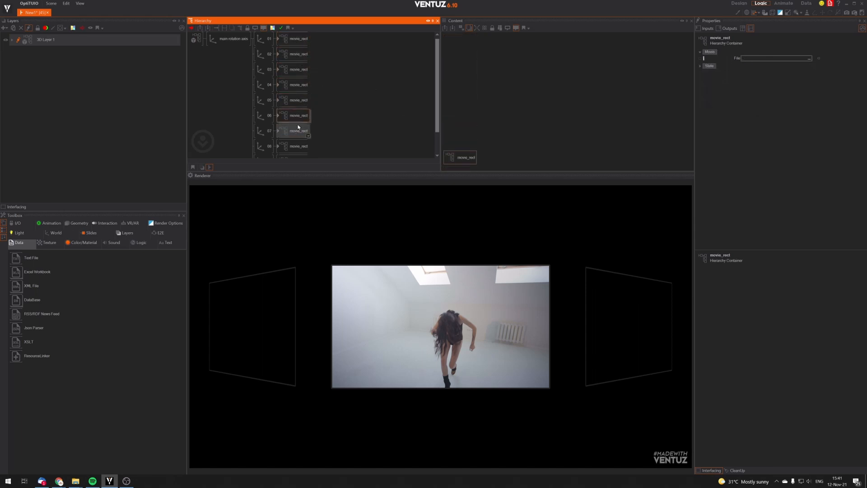
{"action": "left_click", "coordinate": [291, 41]}
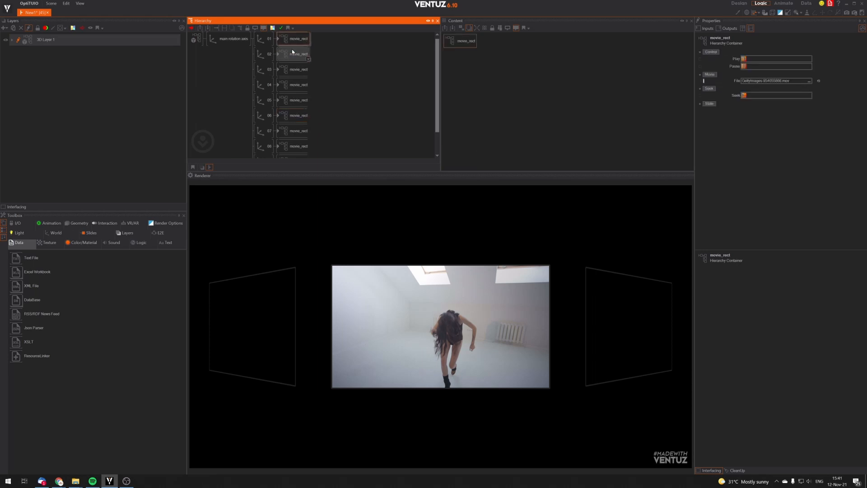
{"action": "left_click", "coordinate": [296, 54]}
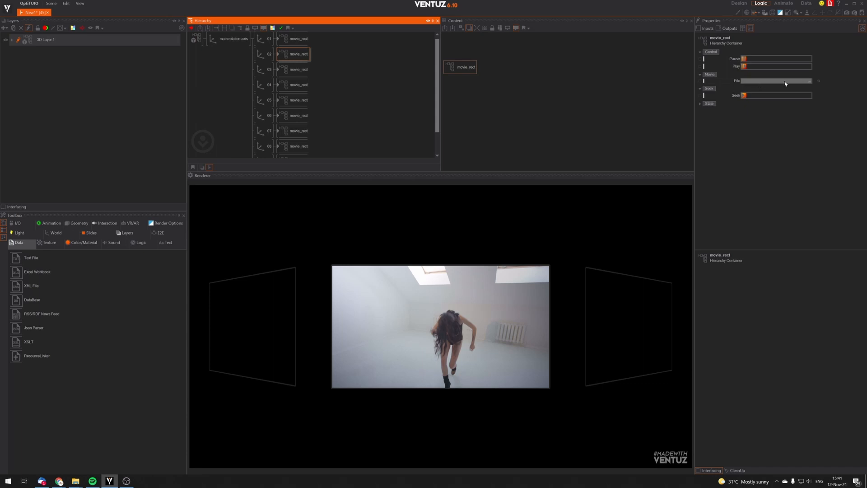
{"action": "left_click", "coordinate": [296, 68]}
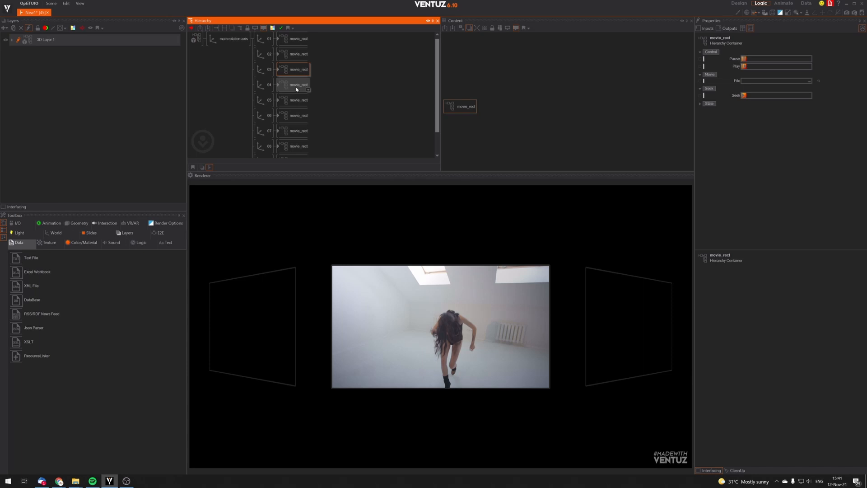
{"action": "left_click", "coordinate": [296, 39]}
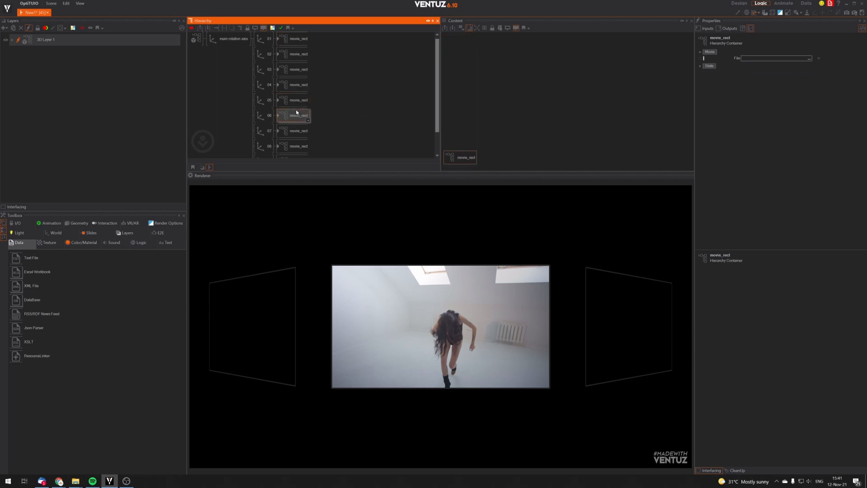
{"action": "left_click", "coordinate": [292, 50]}
{"action": "left_click", "coordinate": [292, 39]}
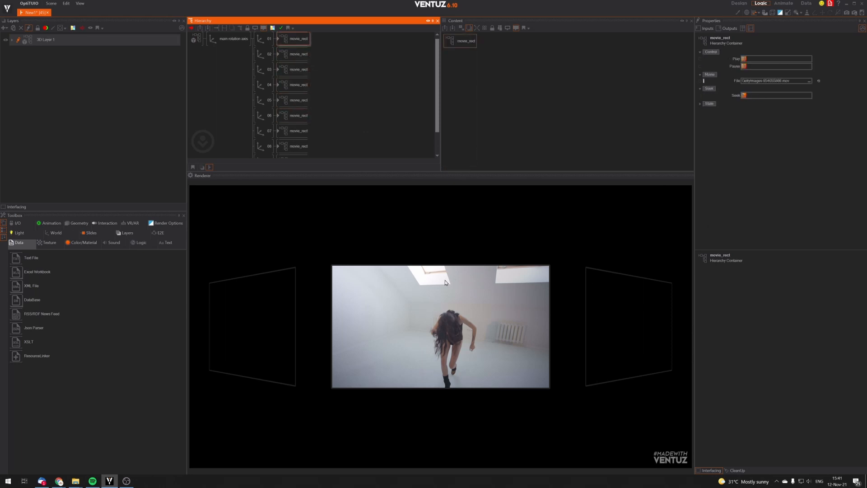
{"action": "left_click", "coordinate": [292, 55]}
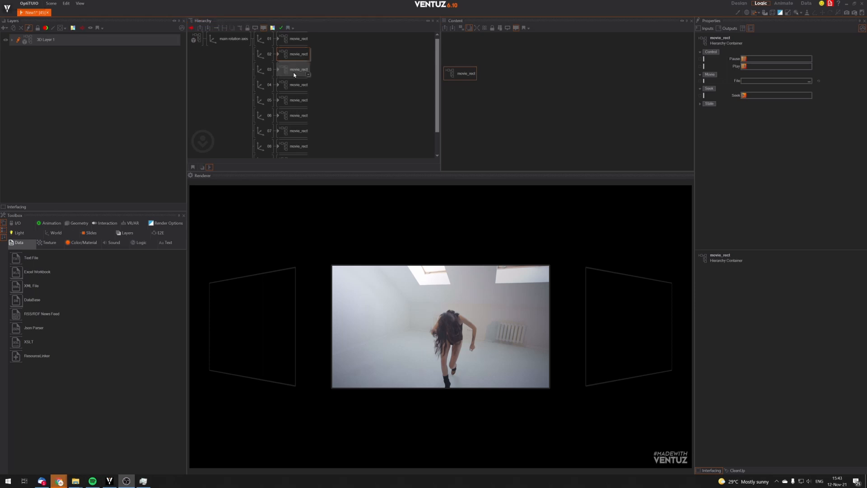
Check the exposed properties of the movie_rect containers from axis 03 through axis 10, one at a time.
{"action": "left_click", "coordinate": [294, 74]}
{"action": "left_click", "coordinate": [292, 83]}
{"action": "left_click", "coordinate": [291, 95]}
{"action": "left_click", "coordinate": [296, 85]}
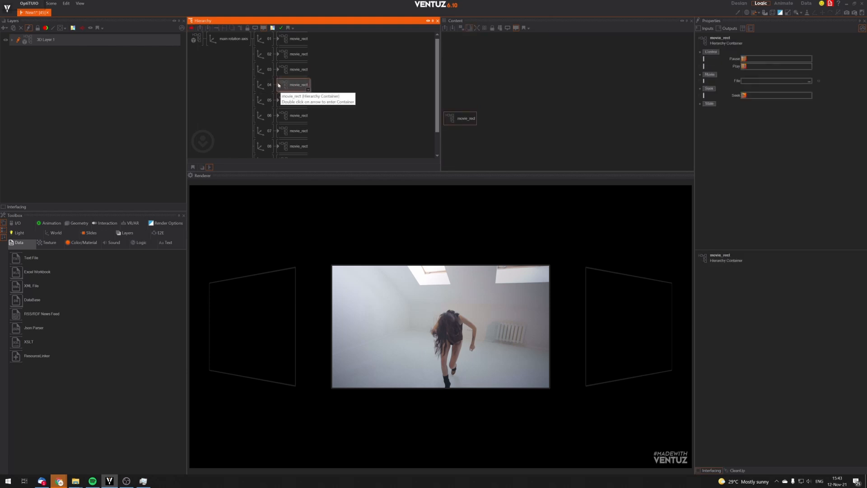
{"action": "left_click_drag", "start_coordinate": [296, 85], "coordinate": [295, 131]}
{"action": "scroll", "coordinate": [294, 131], "scroll_direction": "down", "scroll_amount": 2}
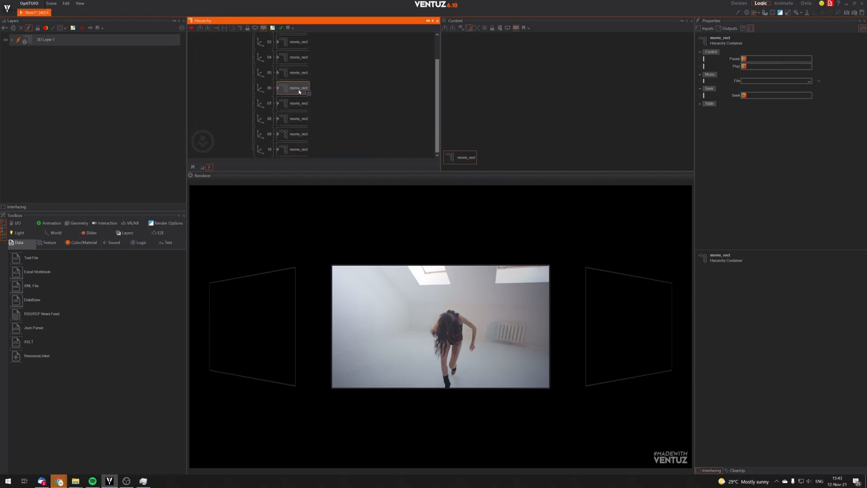
{"action": "left_click_drag", "start_coordinate": [295, 88], "coordinate": [296, 152]}
Select all ten movie_rect containers together to check their common properties, and recheck axis 01's container on its own.
{"action": "left_click", "coordinate": [296, 151]}
{"action": "left_click", "coordinate": [296, 136], "text": "ctrl"}
{"action": "left_click", "coordinate": [298, 121], "text": "ctrl"}
{"action": "left_click", "coordinate": [299, 106], "text": "ctrl"}
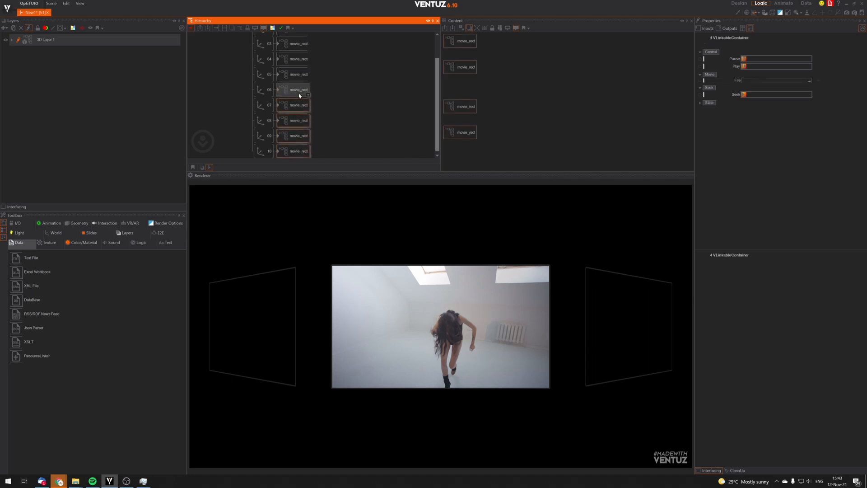
{"action": "left_click", "coordinate": [299, 91], "text": "ctrl"}
{"action": "left_click", "coordinate": [298, 76], "text": "ctrl"}
{"action": "left_click", "coordinate": [296, 58], "text": "ctrl"}
{"action": "left_click", "coordinate": [296, 47], "text": "ctrl"}
{"action": "scroll", "coordinate": [295, 54], "scroll_direction": "up", "scroll_amount": 2}
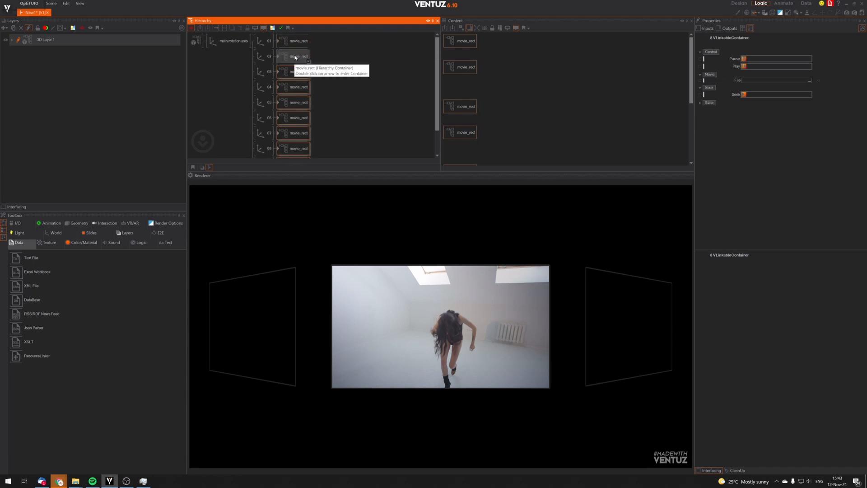
{"action": "left_click", "coordinate": [295, 57], "text": "ctrl"}
{"action": "left_click", "coordinate": [294, 41], "text": "ctrl"}
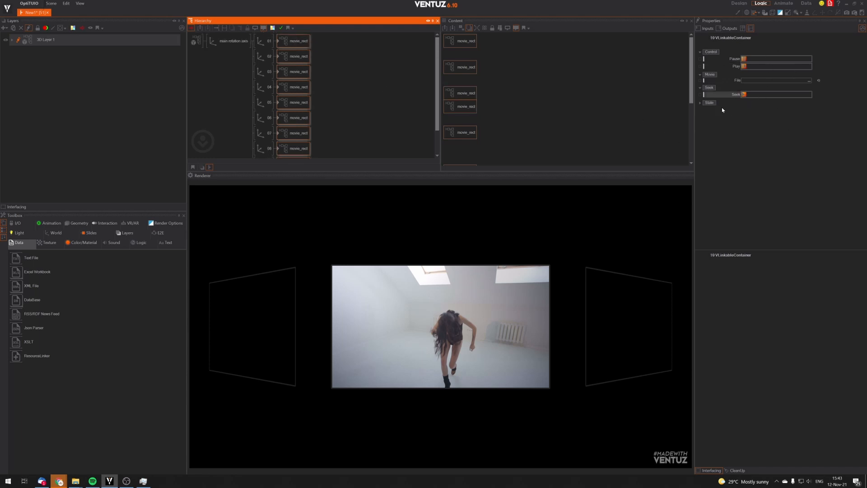
{"action": "left_click", "coordinate": [555, 86]}
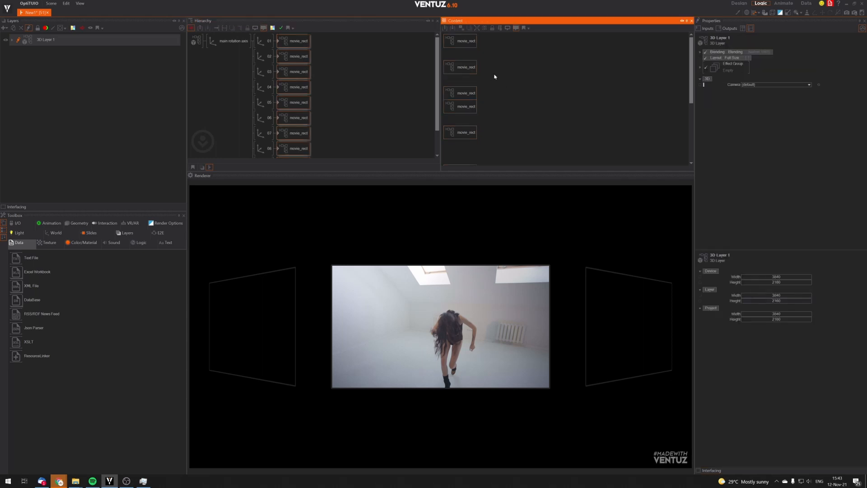
{"action": "left_click", "coordinate": [293, 41]}
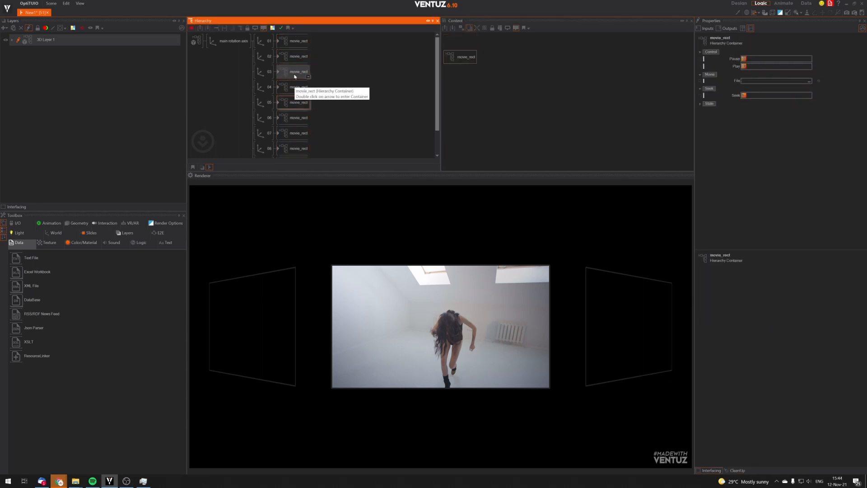
{"action": "left_click", "coordinate": [296, 41]}
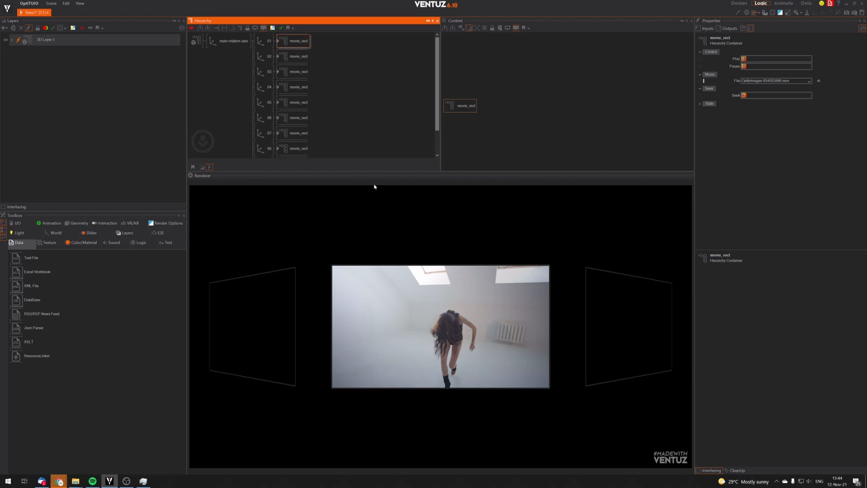
Try a Y rotation of -2 on the main rotation axis to test how the carousel turns.
{"action": "left_click", "coordinate": [231, 38]}
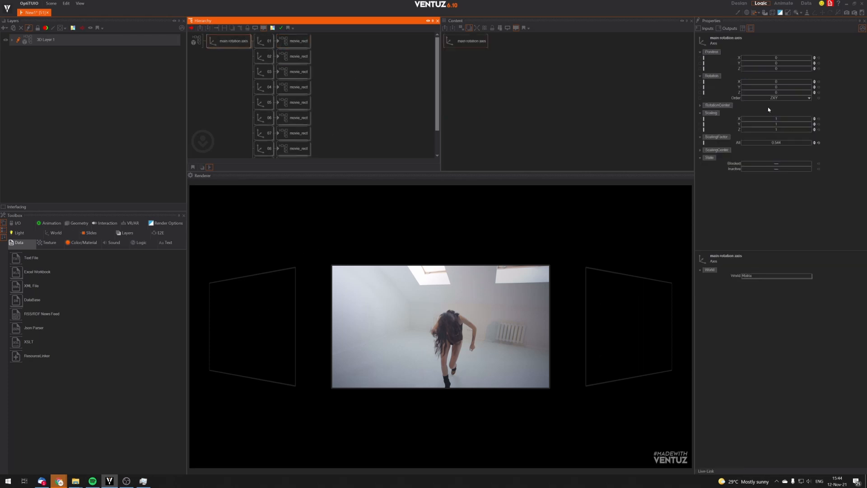
{"action": "left_click_drag", "start_coordinate": [776, 87], "coordinate": [773, 88]}
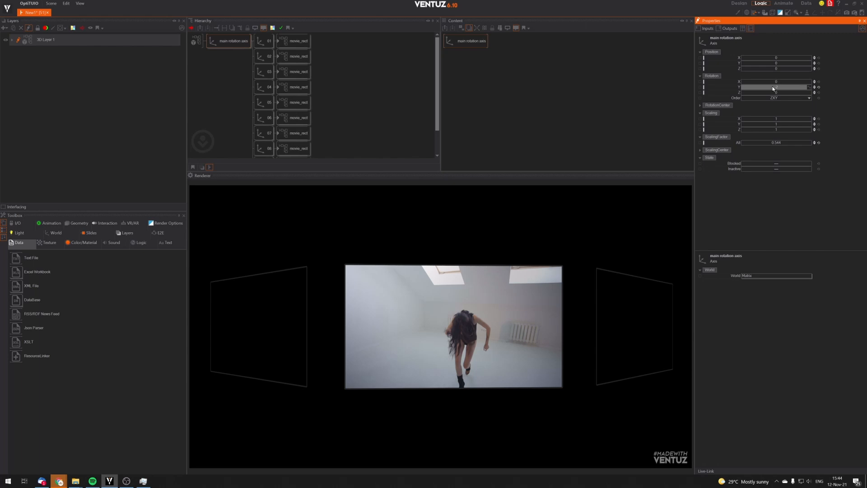
{"action": "left_click", "coordinate": [499, 97]}
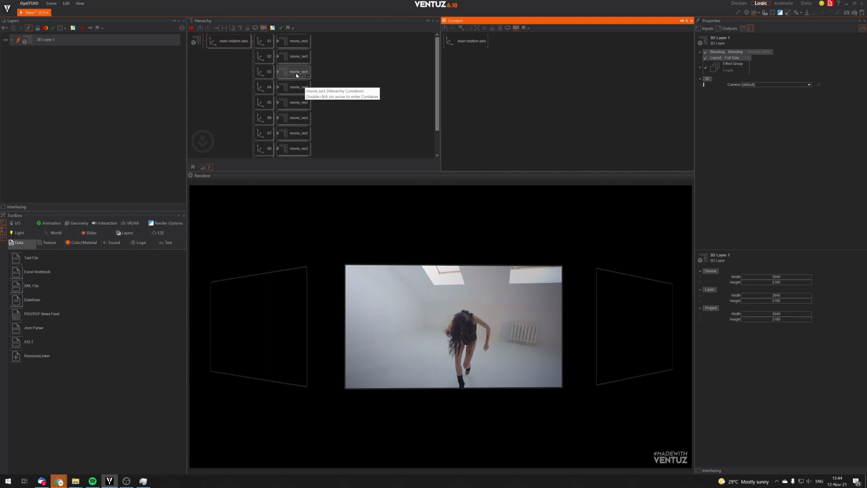
{"action": "left_click", "coordinate": [229, 41]}
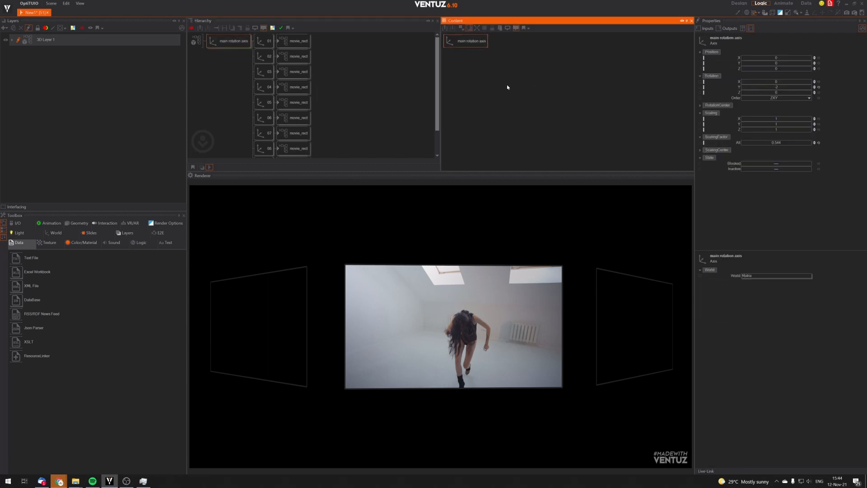
{"action": "left_click", "coordinate": [547, 88]}
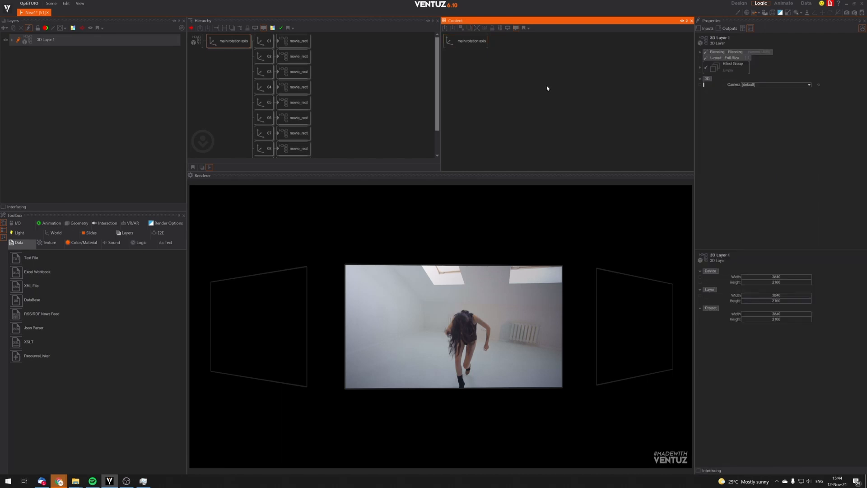
{"action": "left_click", "coordinate": [484, 41]}
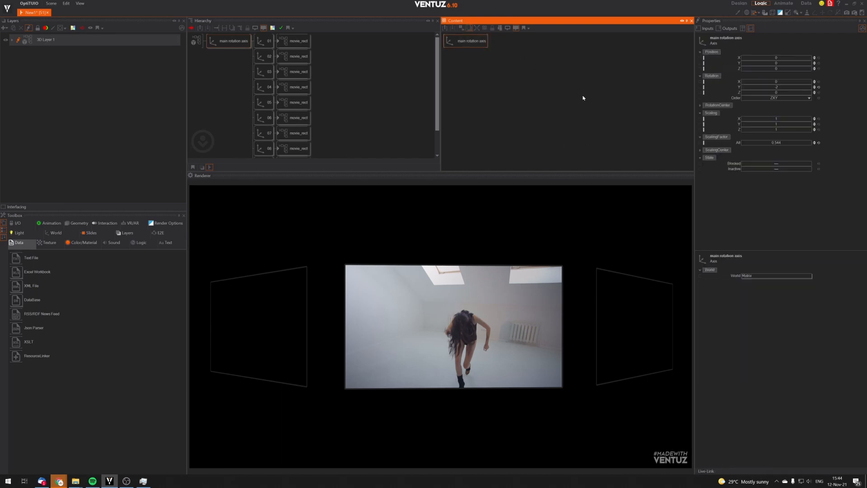
Find Keyframe Animation among the available nodes and add one beside the main rotation axis.
{"action": "left_click", "coordinate": [562, 96]}
{"action": "type", "text": "Alph"}
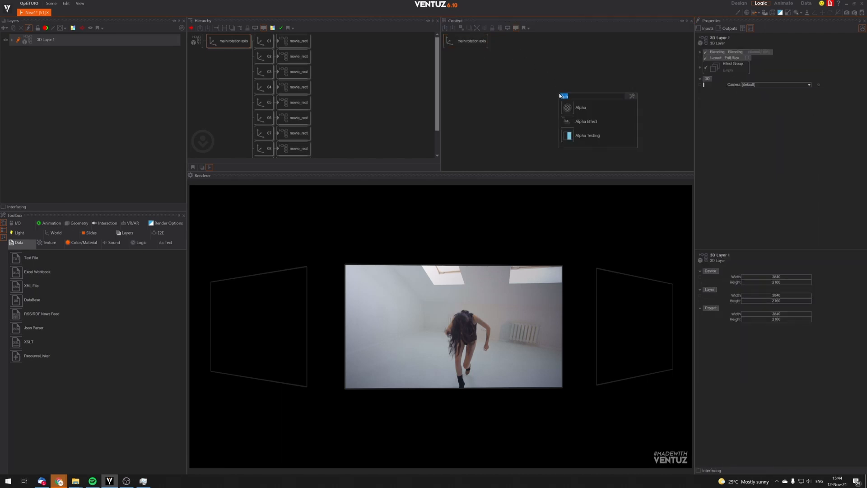
{"action": "type", "text": "anim"}
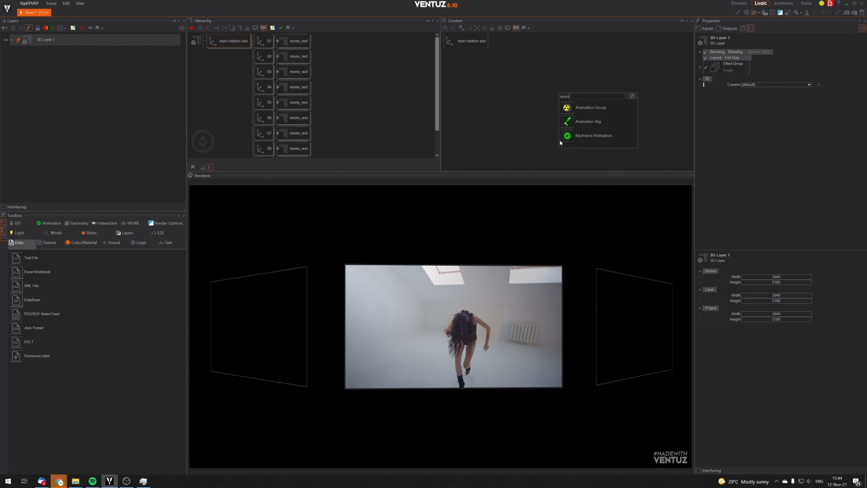
{"action": "left_click", "coordinate": [565, 136]}
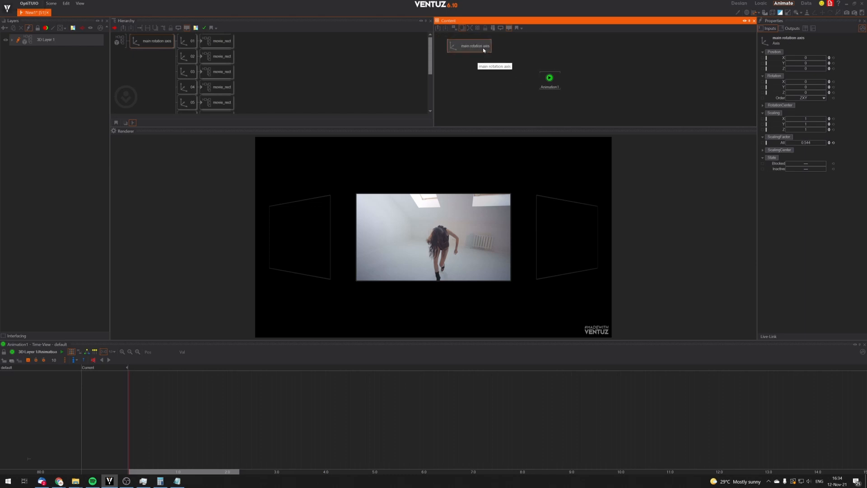
Bind the main rotation axis's Y rotation to the keyframe animation and reset that rotation to 0.
{"action": "left_click_drag", "start_coordinate": [806, 87], "coordinate": [813, 87]}
{"action": "left_click_drag", "start_coordinate": [797, 87], "coordinate": [549, 78]}
{"action": "left_click", "coordinate": [834, 87]}
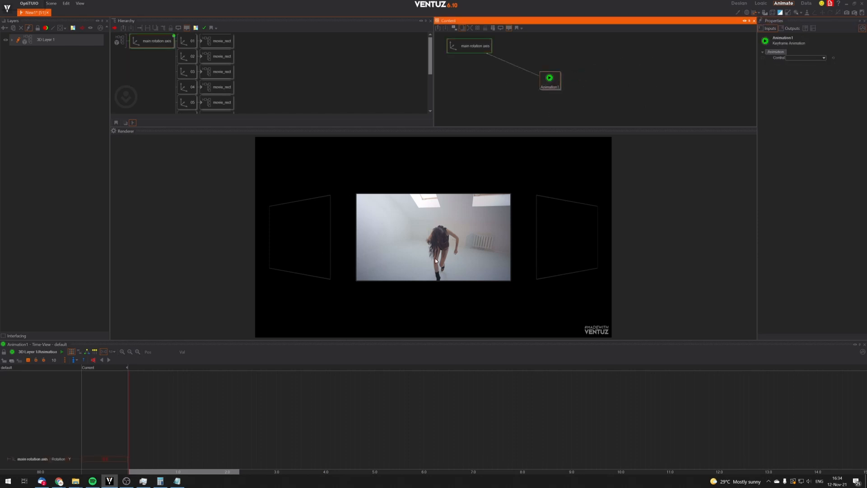
Resize the animation's Time-View and set its timeline ruler to display time in seconds.
{"action": "left_click_drag", "start_coordinate": [494, 340], "coordinate": [474, 355]}
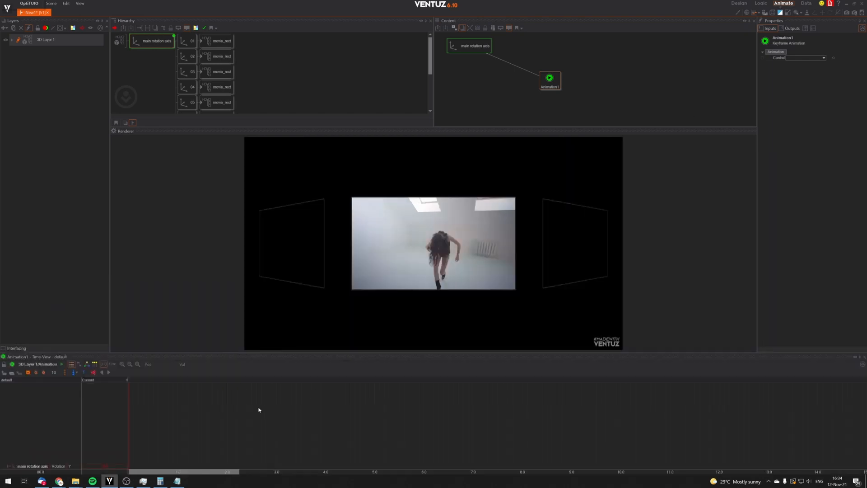
{"action": "left_click", "coordinate": [198, 431]}
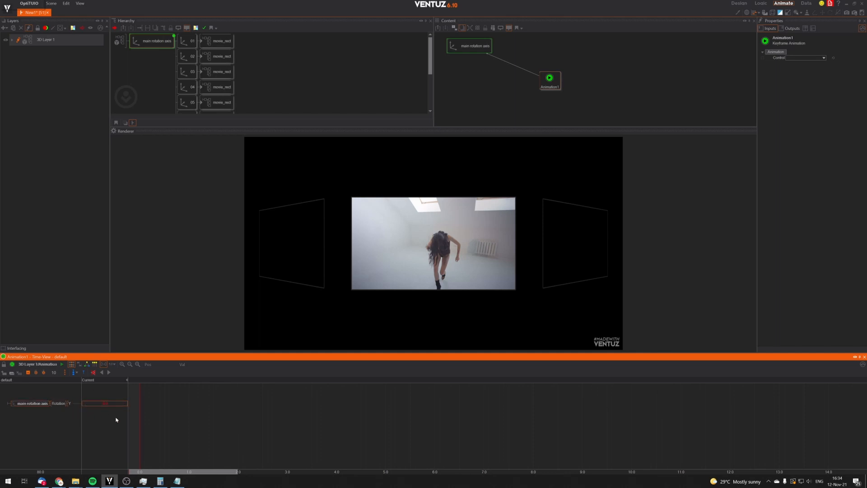
{"action": "middle_click_drag", "start_coordinate": [157, 419], "coordinate": [210, 425]}
{"action": "scroll", "coordinate": [211, 423], "scroll_direction": "down", "scroll_amount": 5}
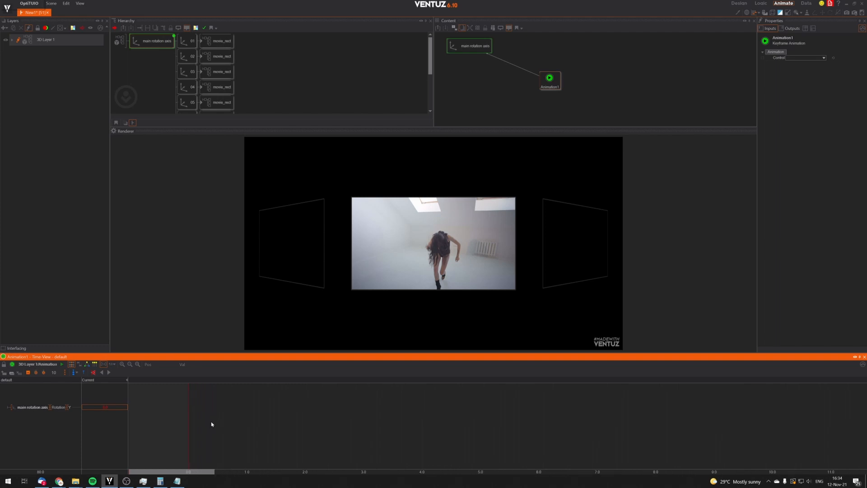
{"action": "scroll", "coordinate": [239, 422], "scroll_direction": "down", "scroll_amount": 1}
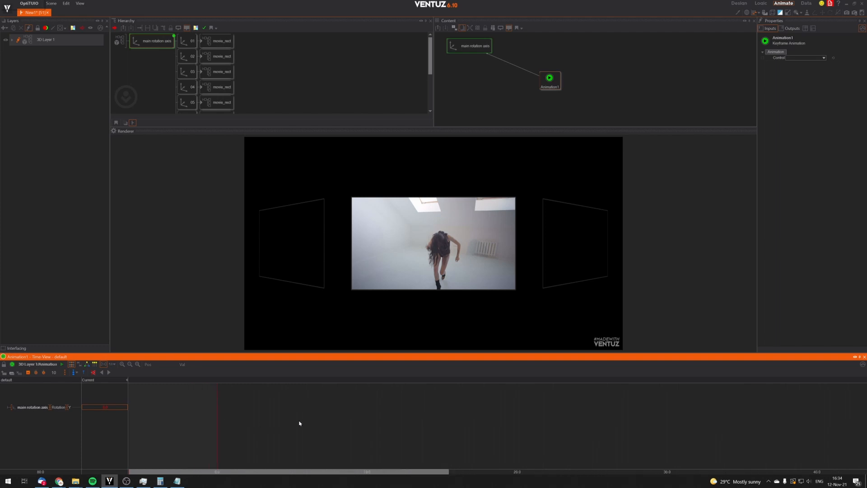
{"action": "middle_click_drag", "start_coordinate": [298, 423], "coordinate": [271, 425]}
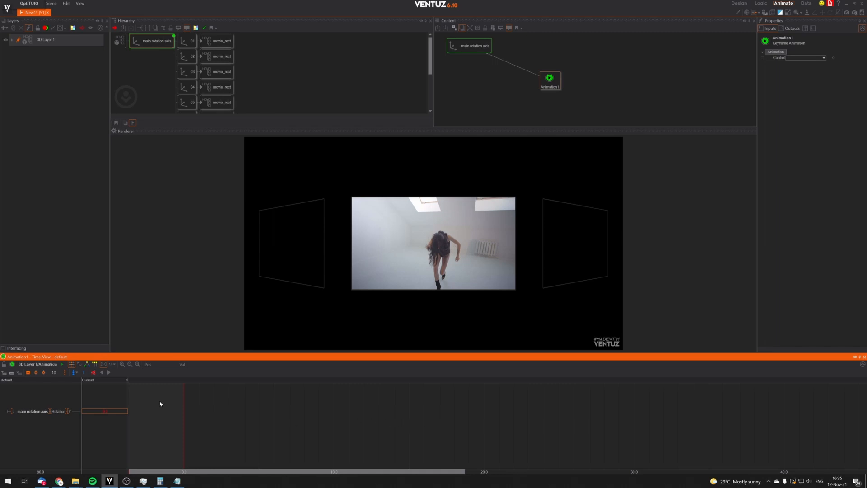
{"action": "left_click", "coordinate": [114, 364]}
{"action": "left_click", "coordinate": [115, 365]}
{"action": "left_click", "coordinate": [117, 365]}
{"action": "left_click", "coordinate": [117, 366]}
{"action": "left_click", "coordinate": [116, 364]}
{"action": "left_click", "coordinate": [119, 381]}
Add the first Rotation Y keyframe for the main rotation axis at 0.0 s with value 0.
{"action": "middle_click_drag", "start_coordinate": [232, 428], "coordinate": [253, 428]}
{"action": "left_click_drag", "start_coordinate": [237, 434], "coordinate": [193, 430]}
{"action": "left_click_drag", "start_coordinate": [486, 440], "coordinate": [197, 436]}
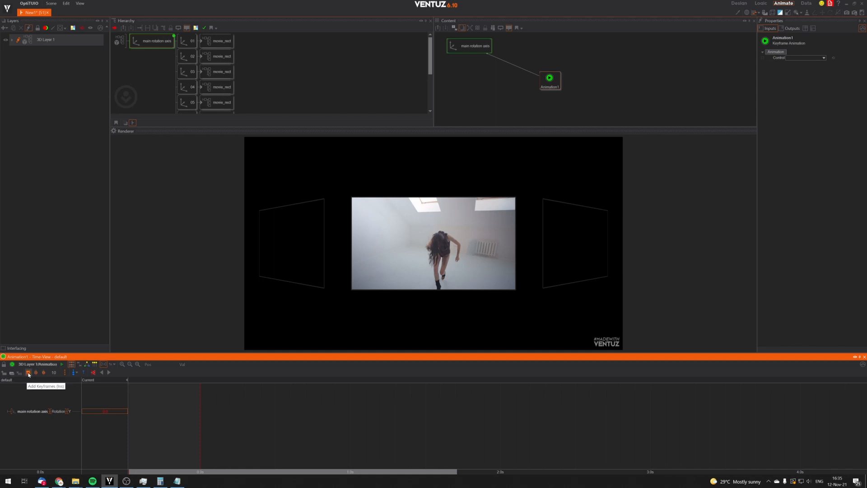
{"action": "left_click", "coordinate": [28, 373]}
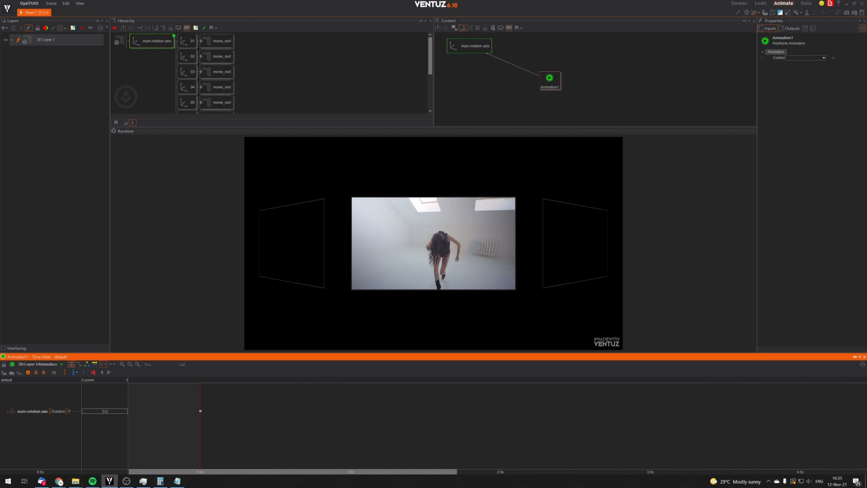
Add a Rotation Y keyframe at 1.0 s and set its value to 36.
{"action": "left_click_drag", "start_coordinate": [200, 442], "coordinate": [350, 438]}
{"action": "key", "text": "space"}
{"action": "left_click", "coordinate": [105, 411]}
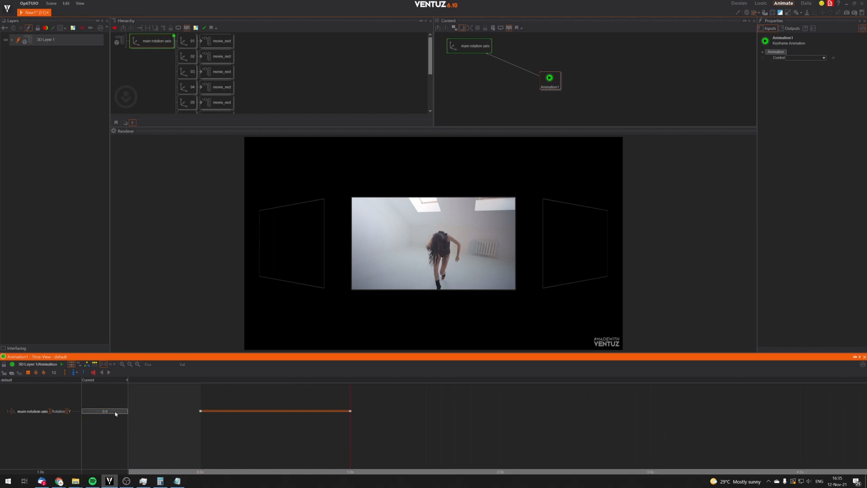
{"action": "type", "text": "36"}
{"action": "key", "text": "Return"}
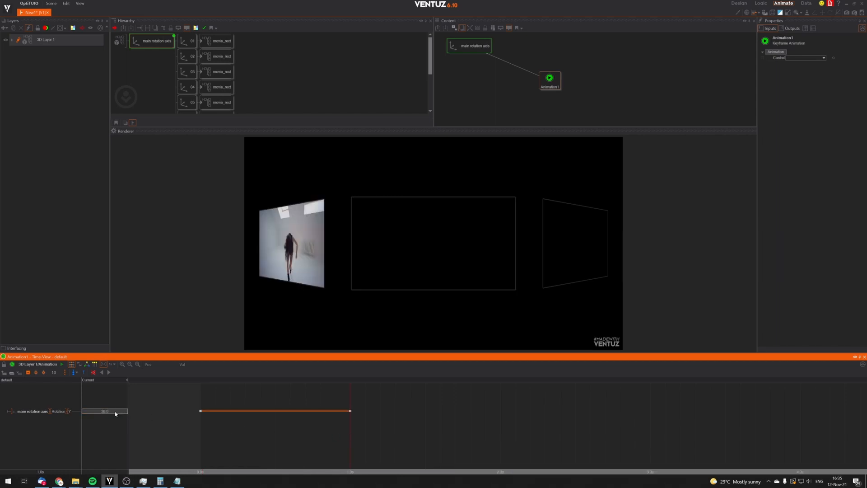
Add a Rotation Y keyframe at 2.0 s and set its value to 72.
{"action": "left_click_drag", "start_coordinate": [350, 436], "coordinate": [507, 431]}
{"action": "key", "text": "space"}
{"action": "middle_click_drag", "start_coordinate": [489, 439], "coordinate": [395, 443]}
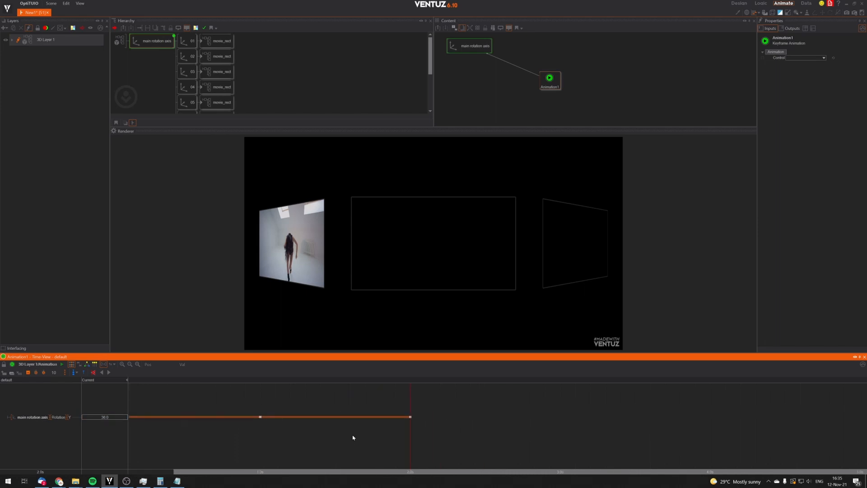
{"action": "left_click", "coordinate": [108, 416]}
{"action": "double_click", "coordinate": [108, 417]}
{"action": "type", "text": "72"}
{"action": "key", "text": "Return"}
Add a Rotation Y keyframe at 3.0 s and set its value to 108.
{"action": "middle_click_drag", "start_coordinate": [480, 437], "coordinate": [394, 432]}
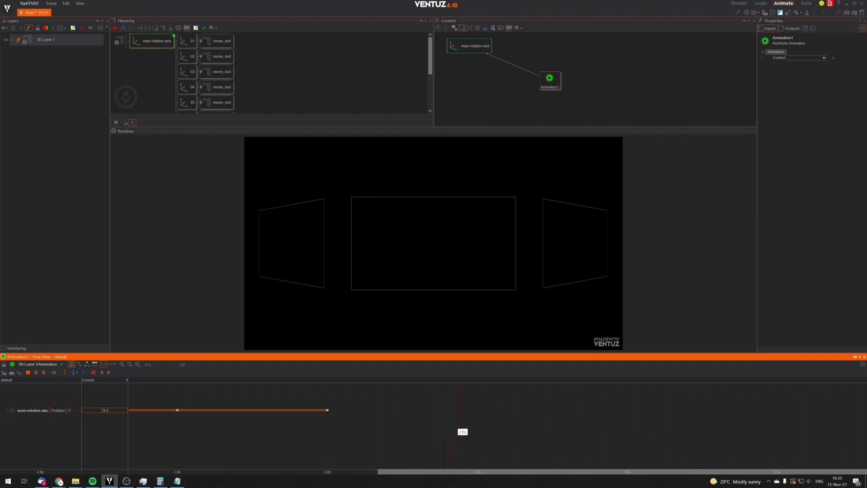
{"action": "left_click_drag", "start_coordinate": [463, 429], "coordinate": [477, 431]}
{"action": "key", "text": "k"}
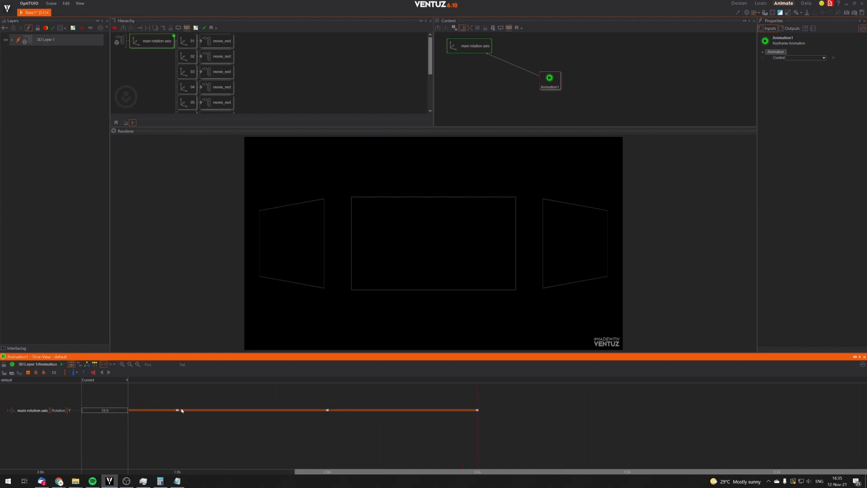
{"action": "double_click", "coordinate": [108, 410]}
{"action": "type", "text": "108"}
{"action": "key", "text": "Return"}
Add a Rotation Y keyframe at 4.0 s and set its value to 144.
{"action": "left_click", "coordinate": [627, 448]}
{"action": "key", "text": "k"}
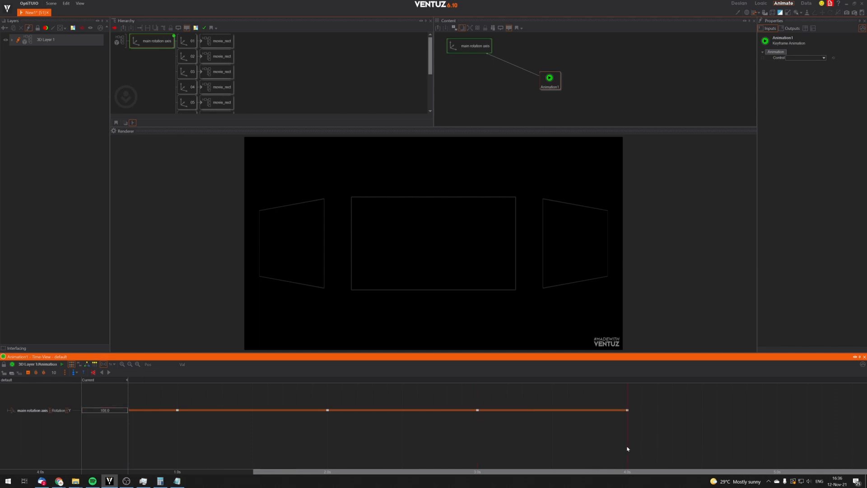
{"action": "double_click", "coordinate": [107, 409]}
{"action": "type", "text": "144"}
{"action": "key", "text": "Return"}
Add a Rotation Y keyframe at 5.0 s and set its value to 180.
{"action": "middle_click_drag", "start_coordinate": [676, 436], "coordinate": [427, 427]}
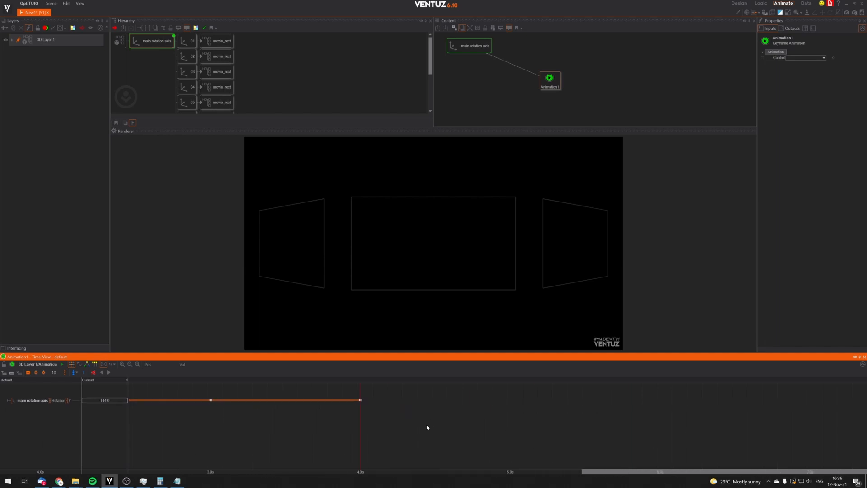
{"action": "left_click", "coordinate": [513, 432]}
{"action": "key", "text": "k"}
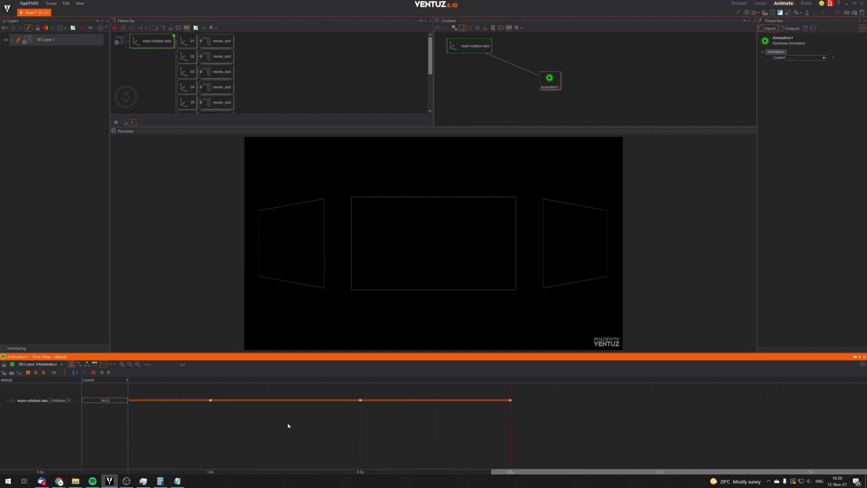
{"action": "double_click", "coordinate": [109, 400]}
{"action": "type", "text": "180"}
{"action": "key", "text": "Return"}
Add a Rotation Y keyframe at 6.0 s and set its value to 216.
{"action": "left_click", "coordinate": [616, 436]}
{"action": "left_click_drag", "start_coordinate": [615, 436], "coordinate": [659, 434]}
{"action": "middle_click_drag", "start_coordinate": [621, 443], "coordinate": [531, 446]}
{"action": "key", "text": "k"}
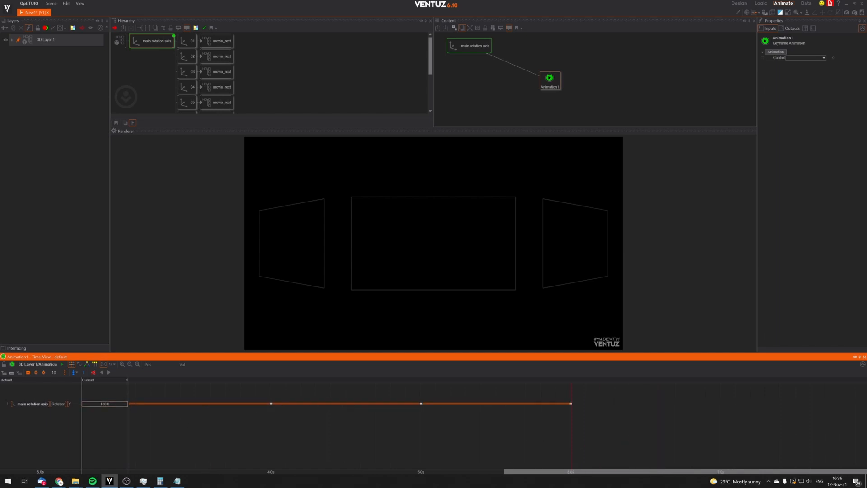
{"action": "double_click", "coordinate": [113, 402]}
{"action": "type", "text": "216"}
{"action": "key", "text": "Return"}
Add a Rotation Y keyframe at 7.0 s and set its value to 252.
{"action": "middle_click_drag", "start_coordinate": [665, 430], "coordinate": [593, 432]}
{"action": "left_click_drag", "start_coordinate": [593, 432], "coordinate": [645, 433]}
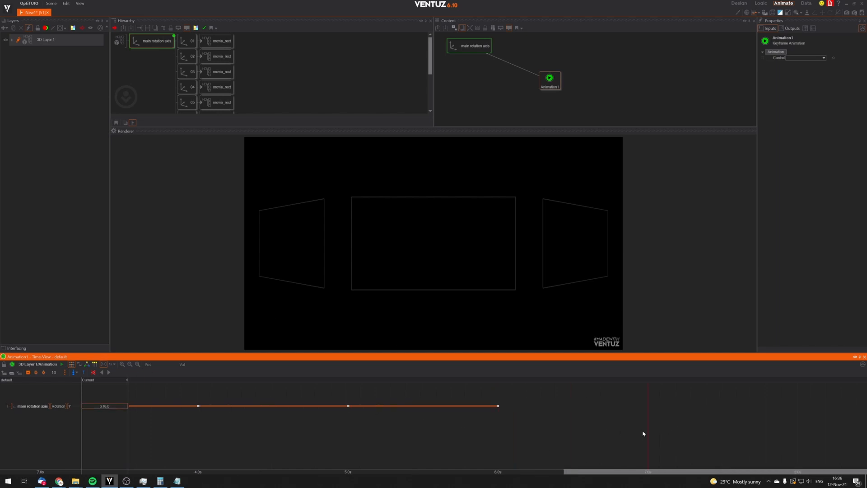
{"action": "key", "text": "k"}
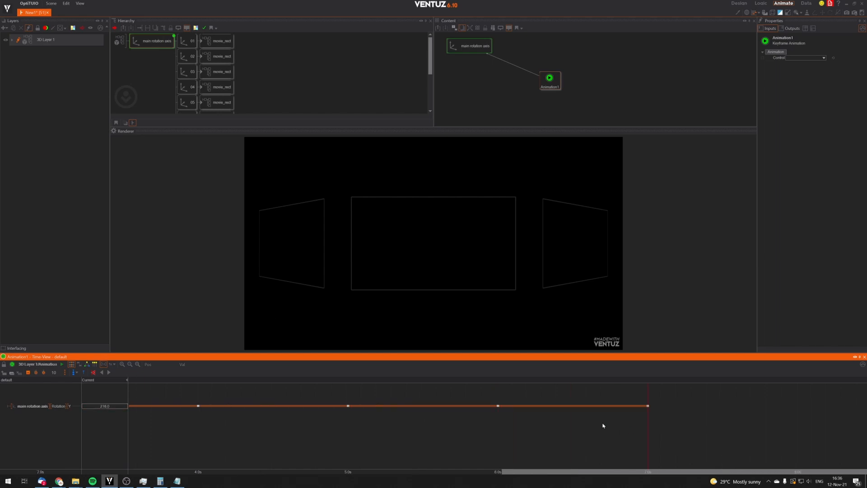
{"action": "double_click", "coordinate": [112, 406]}
{"action": "type", "text": "252"}
{"action": "key", "text": "Return"}
Add a Rotation Y keyframe at 8.0 s and set its value to 288.
{"action": "left_click_drag", "start_coordinate": [558, 444], "coordinate": [793, 453]}
{"action": "middle_click_drag", "start_coordinate": [734, 451], "coordinate": [441, 444]}
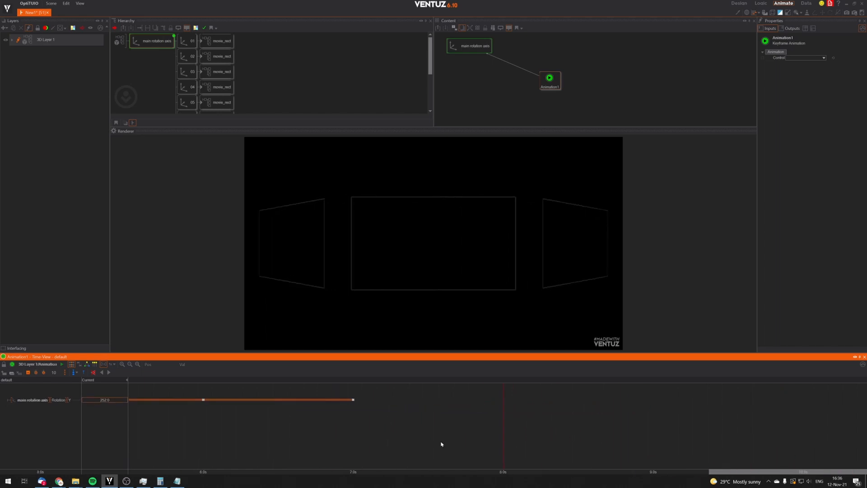
{"action": "key", "text": "k"}
{"action": "left_click", "coordinate": [103, 400]}
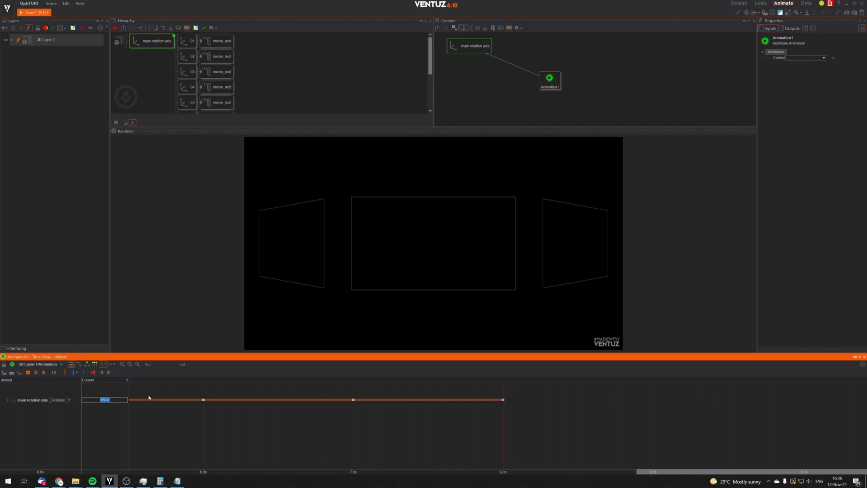
{"action": "type", "text": "288"}
{"action": "key", "text": "Return"}
Add a Rotation Y keyframe at 9.0 s and set its value to 324.
{"action": "left_click", "coordinate": [653, 433]}
{"action": "key", "text": "k"}
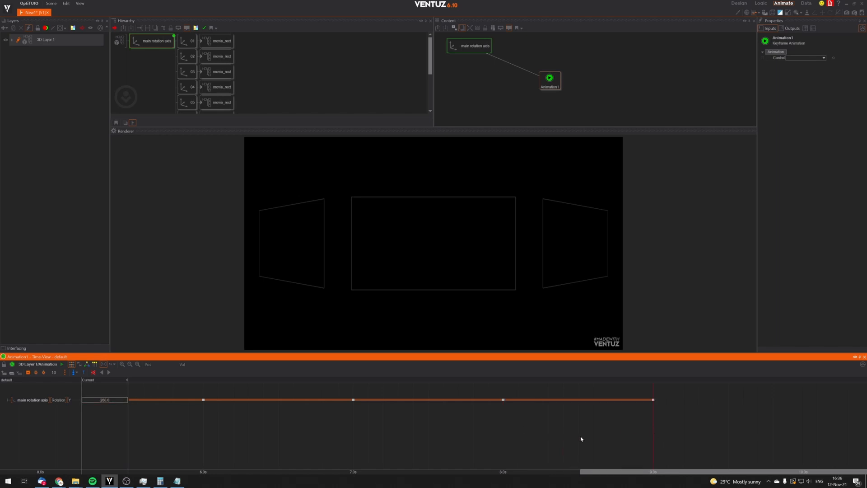
{"action": "left_click", "coordinate": [103, 401]}
{"action": "type", "text": "324"}
{"action": "key", "text": "Return"}
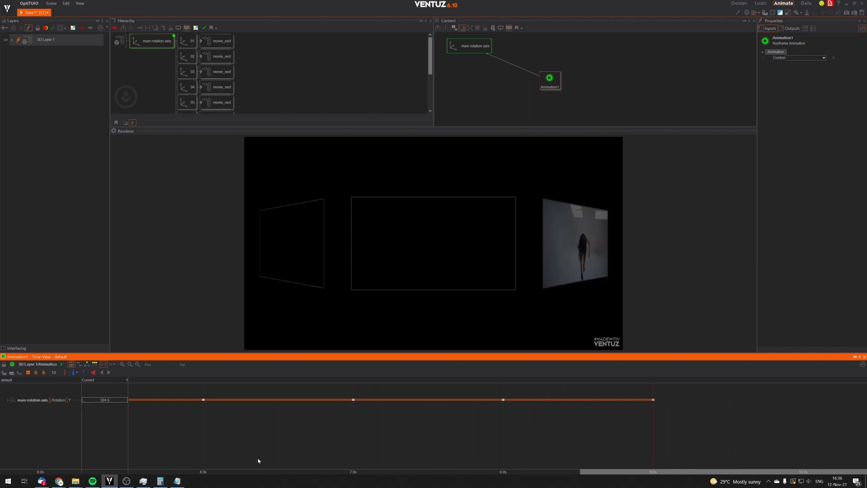
Add a Rotation Y keyframe at 10.0 s and set its value to 360.
{"action": "middle_click_drag", "start_coordinate": [573, 438], "coordinate": [412, 432]}
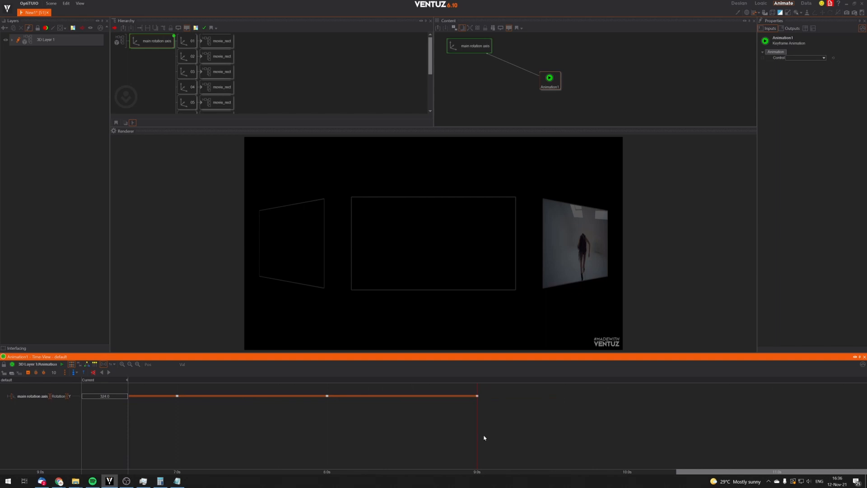
{"action": "left_click_drag", "start_coordinate": [484, 437], "coordinate": [627, 434]}
{"action": "key", "text": "k"}
{"action": "left_click", "coordinate": [105, 396]}
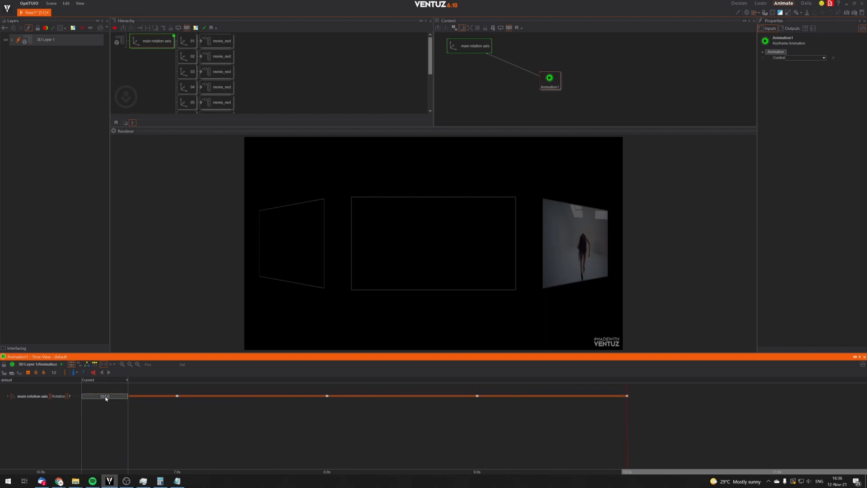
{"action": "double_click", "coordinate": [105, 395]}
{"action": "type", "text": "360"}
{"action": "key", "text": "Return"}
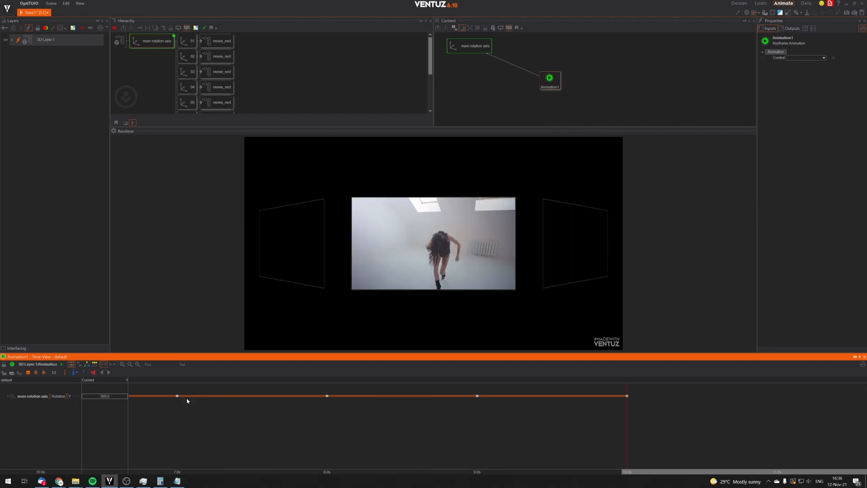
Fit the whole Rotation Y keyframe range in the timeline and return the playhead to 0.0 s.
{"action": "scroll", "coordinate": [485, 436], "scroll_direction": "down", "scroll_amount": 9}
{"action": "middle_click_drag", "start_coordinate": [447, 436], "coordinate": [546, 445]}
{"action": "scroll", "coordinate": [541, 447], "scroll_direction": "down", "scroll_amount": 4}
{"action": "middle_click_drag", "start_coordinate": [436, 454], "coordinate": [453, 444]}
{"action": "left_click_drag", "start_coordinate": [401, 431], "coordinate": [271, 455]}
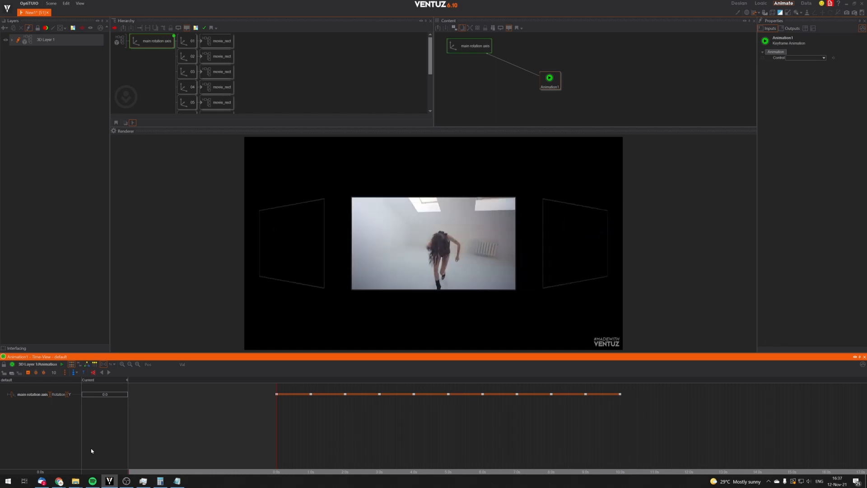
{"action": "mouse_move", "coordinate": [333, 435]}
{"action": "middle_mouse_down"}
{"action": "mouse_move", "coordinate": [313, 436]}
{"action": "mouse_move", "coordinate": [329, 434]}
{"action": "middle_mouse_up"}
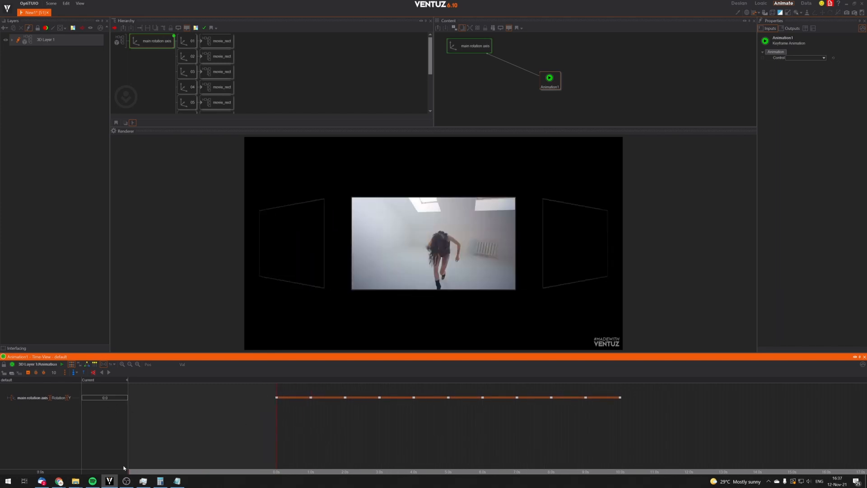
Examine the Rotation Y animation curve in the diagram view, both as a whole and between the first keyframes.
{"action": "left_click", "coordinate": [81, 364]}
{"action": "middle_click_drag", "start_coordinate": [312, 417], "coordinate": [320, 435]}
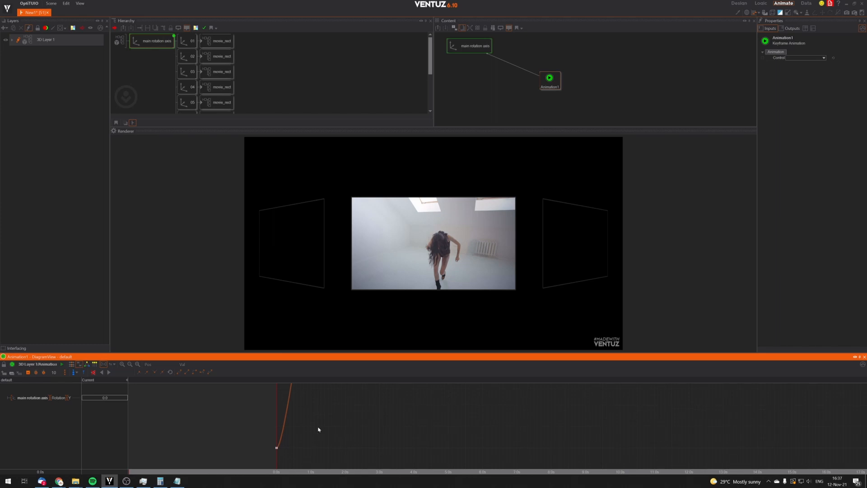
{"action": "scroll", "coordinate": [315, 425], "scroll_direction": "down", "scroll_amount": 8}
{"action": "scroll", "coordinate": [315, 425], "scroll_direction": "up", "scroll_amount": 8}
{"action": "scroll", "coordinate": [291, 429], "scroll_direction": "down", "scroll_amount": 8}
{"action": "scroll", "coordinate": [289, 429], "scroll_direction": "down", "scroll_amount": 5}
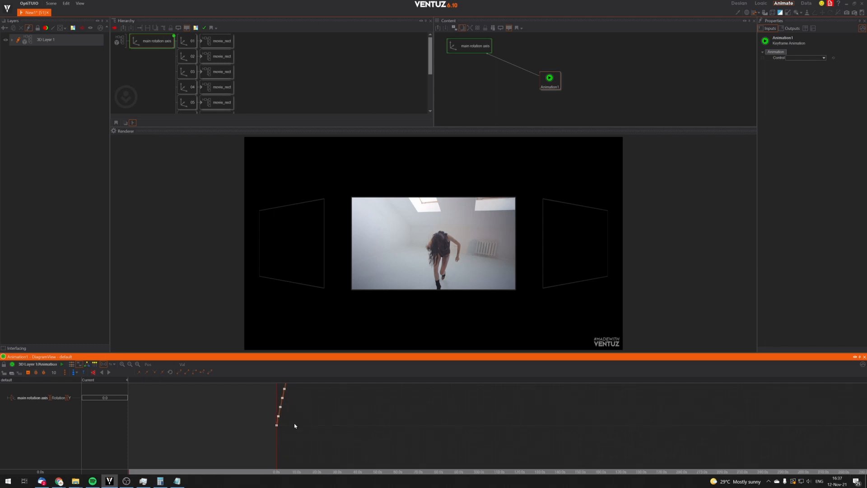
{"action": "scroll", "coordinate": [292, 425], "scroll_direction": "up", "scroll_amount": 5}
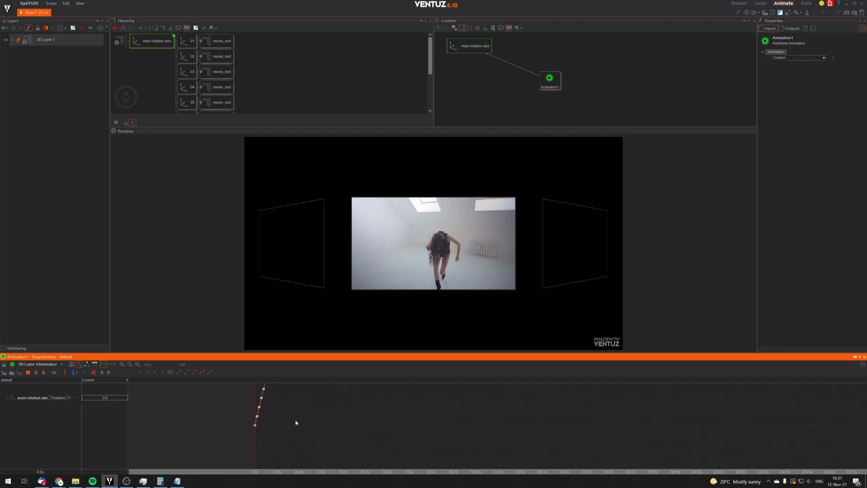
{"action": "scroll", "coordinate": [280, 426], "scroll_direction": "up", "scroll_amount": 8}
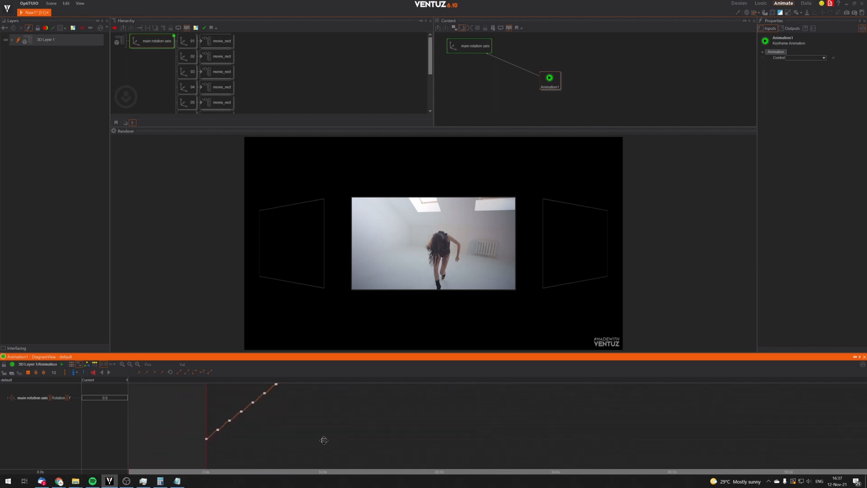
{"action": "scroll", "coordinate": [334, 442], "scroll_direction": "up", "scroll_amount": 3}
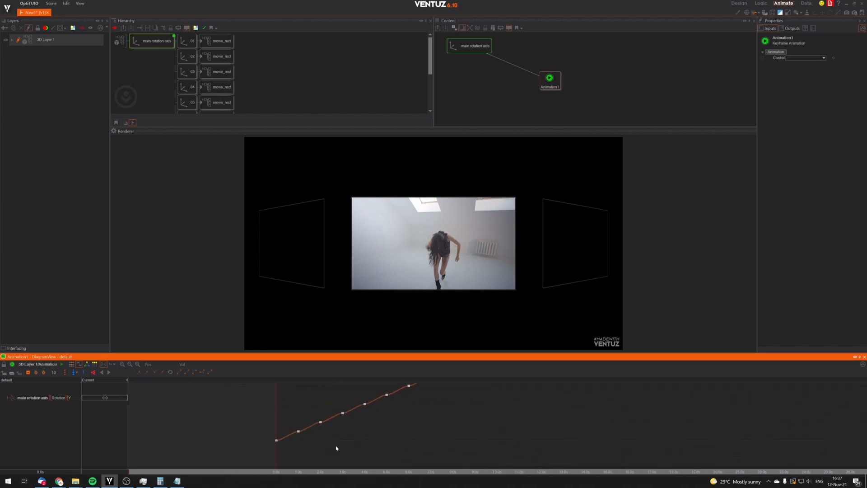
{"action": "scroll", "coordinate": [339, 441], "scroll_direction": "up", "scroll_amount": 3}
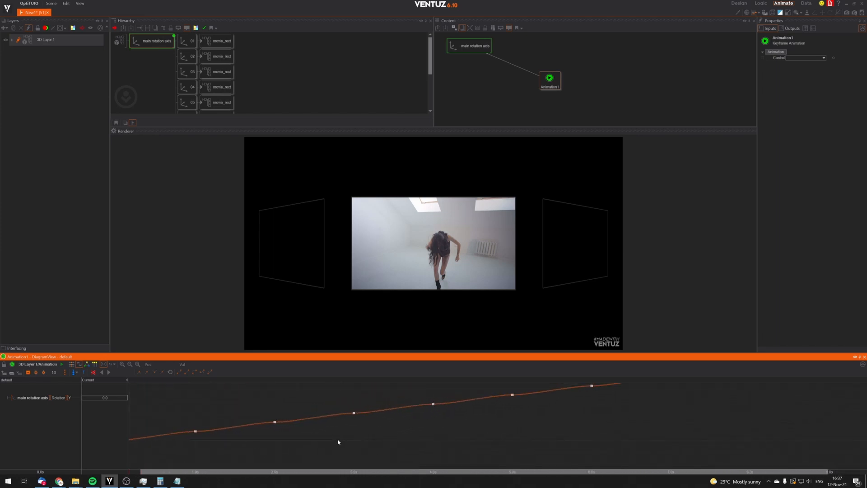
{"action": "middle_click_drag", "start_coordinate": [338, 441], "coordinate": [458, 446]}
{"action": "scroll", "coordinate": [453, 446], "scroll_direction": "down", "scroll_amount": 5}
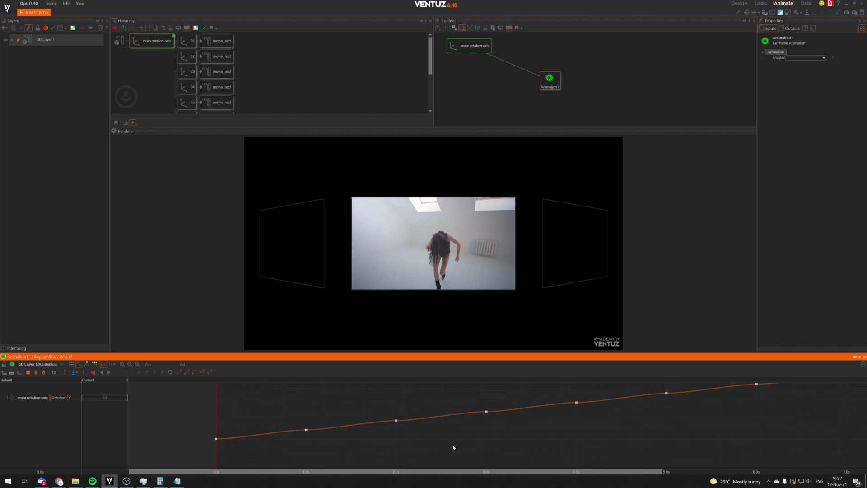
{"action": "scroll", "coordinate": [452, 447], "scroll_direction": "down", "scroll_amount": 2}
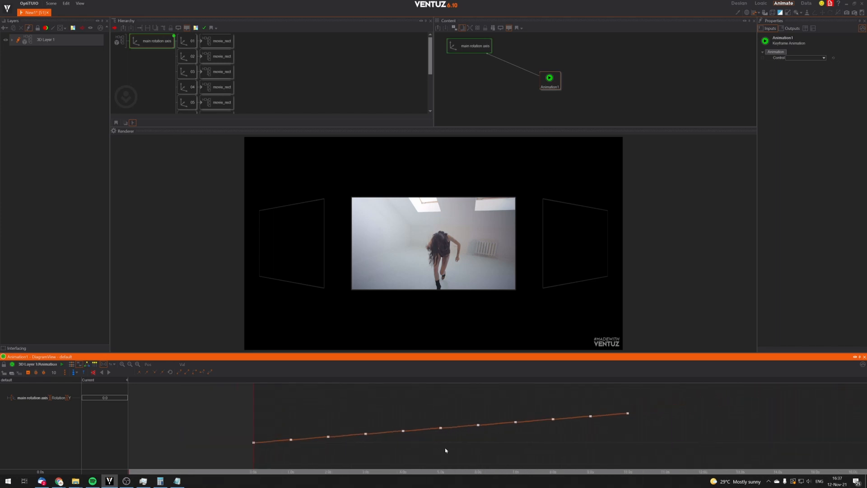
{"action": "scroll", "coordinate": [444, 448], "scroll_direction": "down", "scroll_amount": 3}
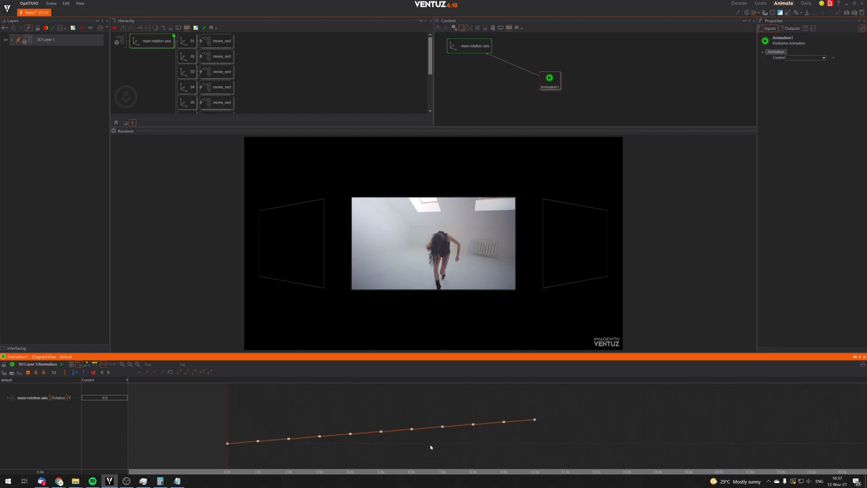
{"action": "scroll", "coordinate": [430, 446], "scroll_direction": "up", "scroll_amount": 1}
{"action": "middle_click_drag", "start_coordinate": [430, 447], "coordinate": [482, 456]}
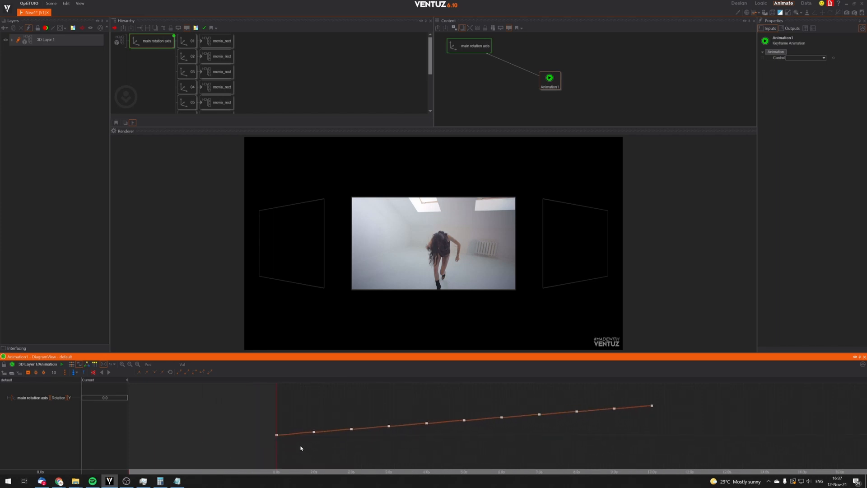
{"action": "scroll", "coordinate": [295, 443], "scroll_direction": "up", "scroll_amount": 5}
{"action": "middle_click_drag", "start_coordinate": [294, 429], "coordinate": [325, 449]}
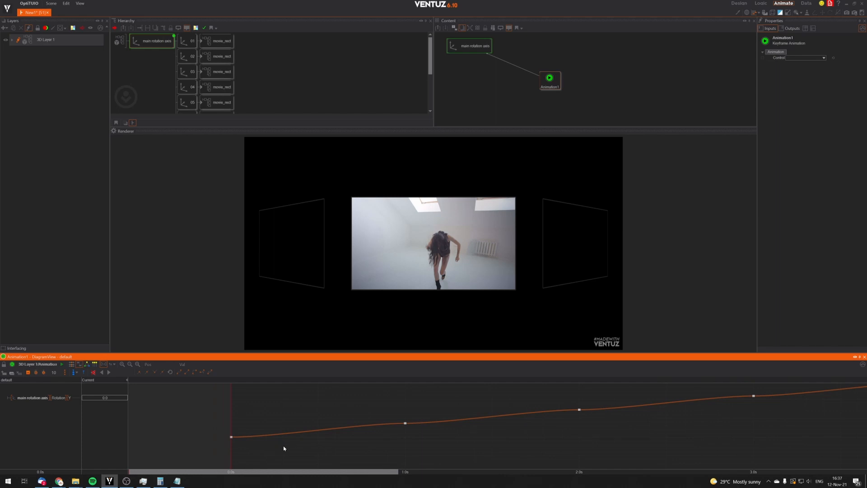
{"action": "scroll", "coordinate": [284, 448], "scroll_direction": "up", "scroll_amount": 1}
{"action": "mouse_move", "coordinate": [237, 434]}
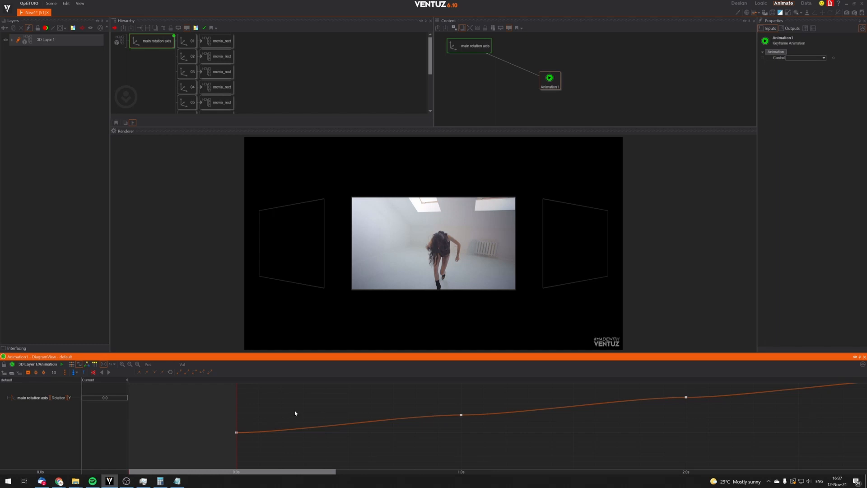
Return to the time view and preview the carousel's rotation between the 0.0 s and 1.0 s keyframes.
{"action": "left_click", "coordinate": [71, 363]}
{"action": "scroll", "coordinate": [329, 440], "scroll_direction": "down", "scroll_amount": 4}
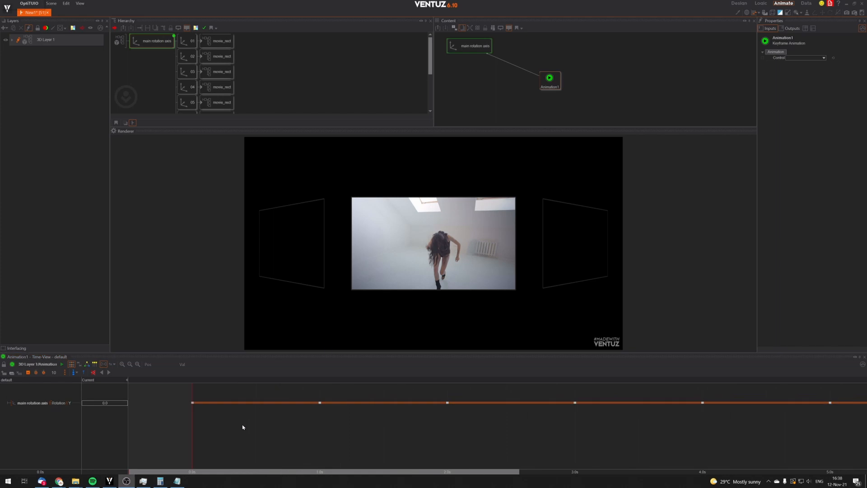
{"action": "left_click_drag", "start_coordinate": [242, 425], "coordinate": [184, 449]}
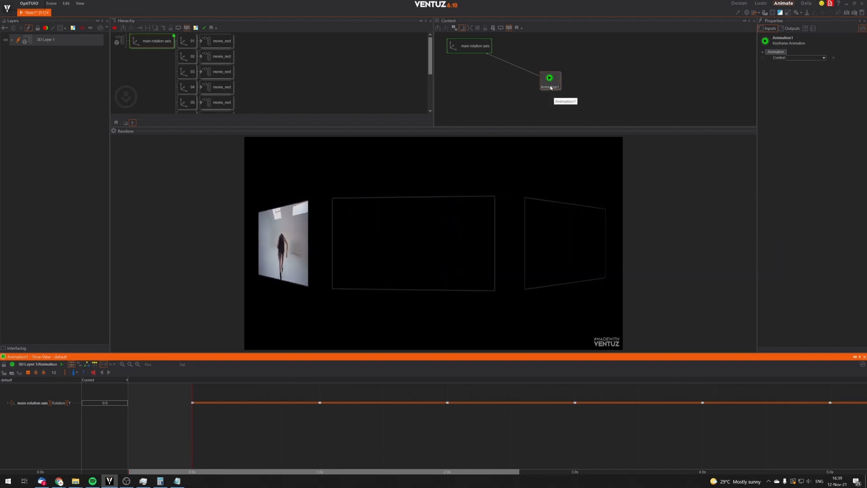
{"action": "left_click_drag", "start_coordinate": [343, 427], "coordinate": [320, 453]}
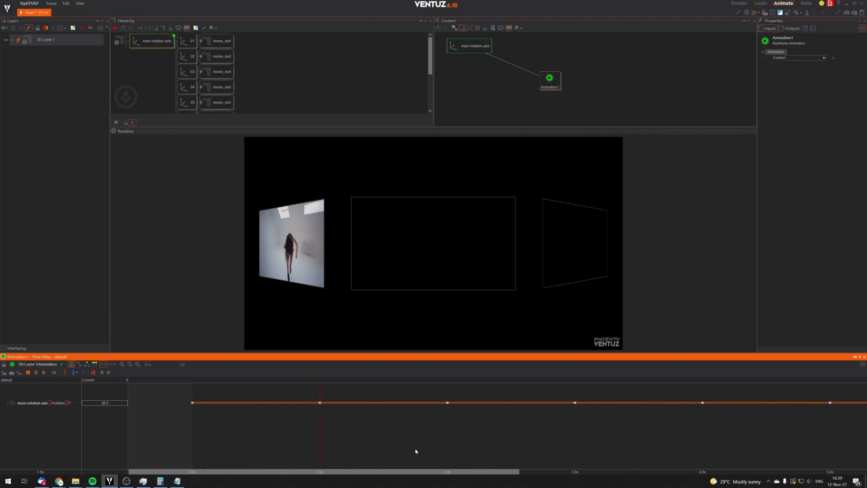
{"action": "left_click_drag", "start_coordinate": [305, 434], "coordinate": [176, 436]}
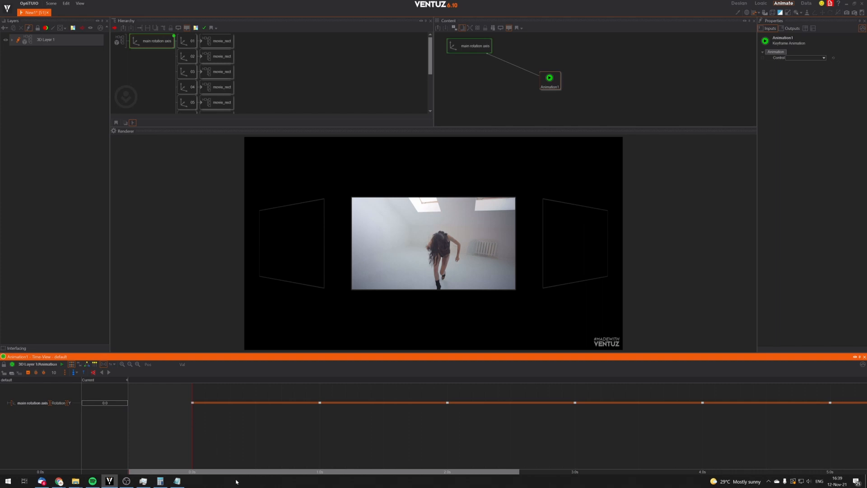
Compare the carousel at the 10.0 s keyframe with its start position at 0.0 s.
{"action": "left_click", "coordinate": [77, 373]}
{"action": "left_click", "coordinate": [212, 441]}
{"action": "scroll", "coordinate": [406, 435], "scroll_direction": "down", "scroll_amount": 8}
{"action": "left_click", "coordinate": [536, 422]}
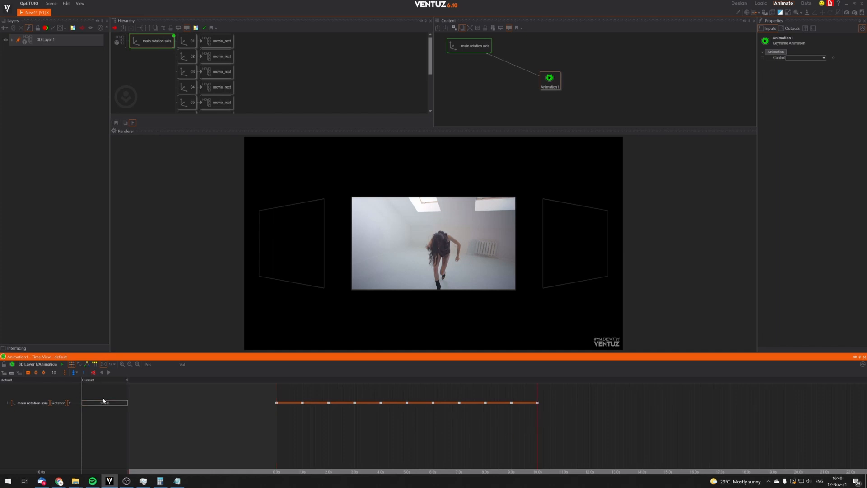
{"action": "left_click_drag", "start_coordinate": [518, 430], "coordinate": [273, 445]}
{"action": "scroll", "coordinate": [294, 436], "scroll_direction": "up", "scroll_amount": 2}
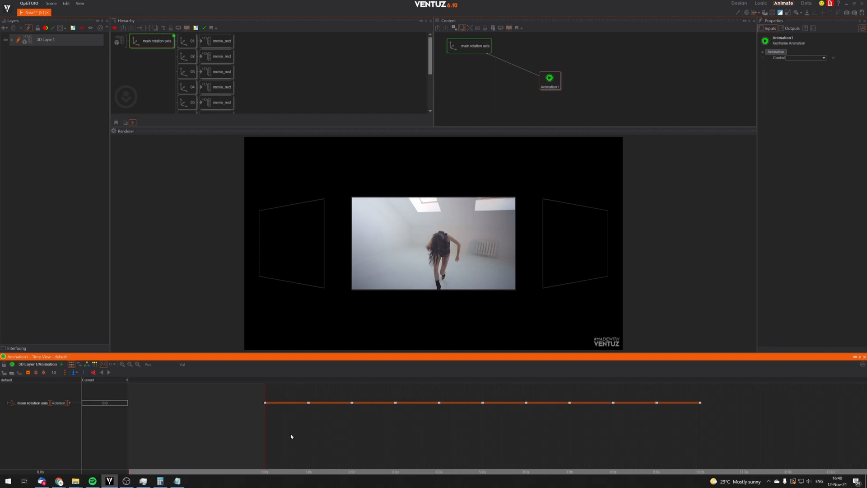
Add new animation states at the 0.0 s and 1.0 s keyframes.
{"action": "left_click", "coordinate": [75, 372]}
{"action": "left_click", "coordinate": [94, 387]}
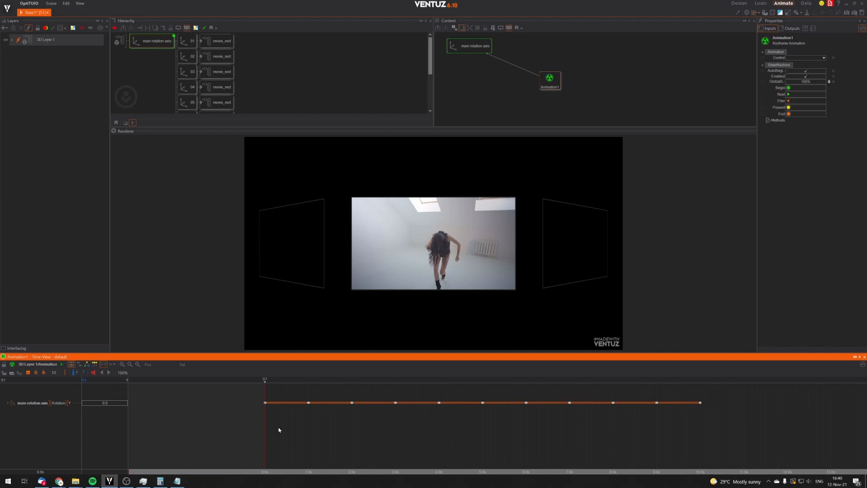
{"action": "left_click", "coordinate": [308, 428]}
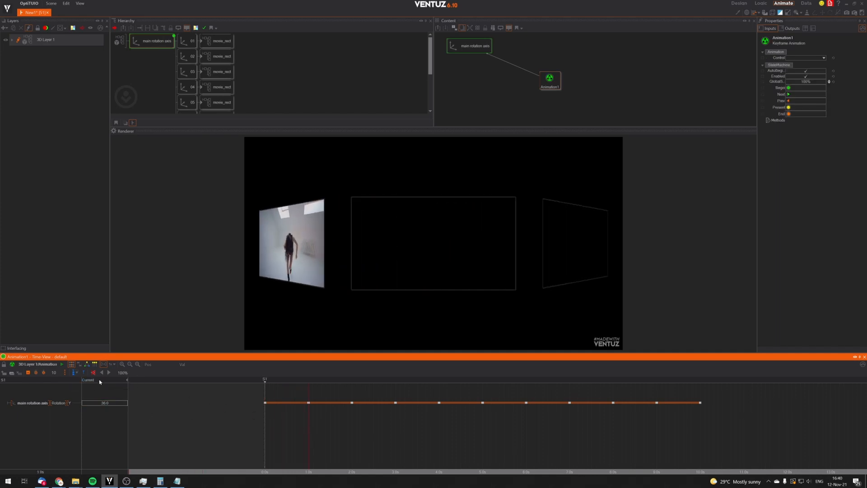
{"action": "left_click", "coordinate": [75, 372]}
{"action": "key", "text": "s"}
Add a new animation state at each keyframe from 2.0 s to 9.0 s.
{"action": "left_click_drag", "start_coordinate": [313, 432], "coordinate": [699, 434]}
{"action": "key", "text": "s"}
{"action": "key", "text": "s"}
{"action": "key", "text": "s"}
{"action": "key", "text": "s"}
{"action": "key", "text": "s"}
{"action": "key", "text": "s"}
{"action": "key", "text": "s"}
{"action": "key", "text": "s"}
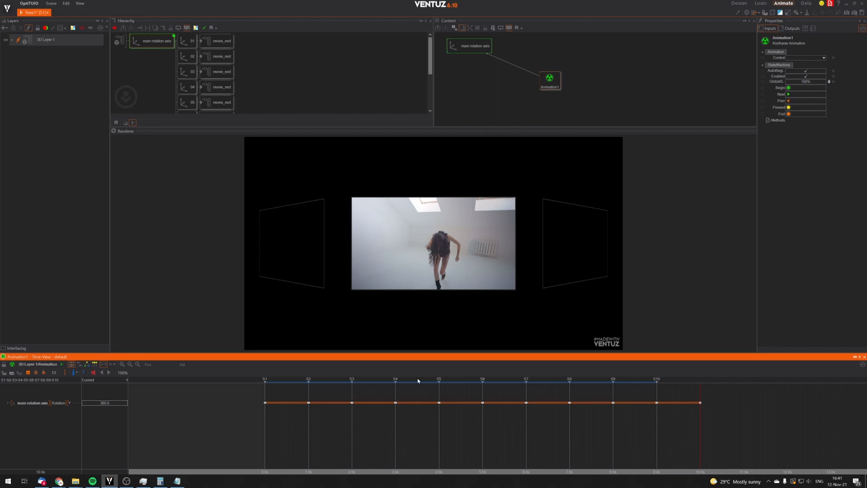
Place the existing state S1 again at the 10.0 s keyframe and return the playhead to 0.0 s.
{"action": "left_click", "coordinate": [74, 373]}
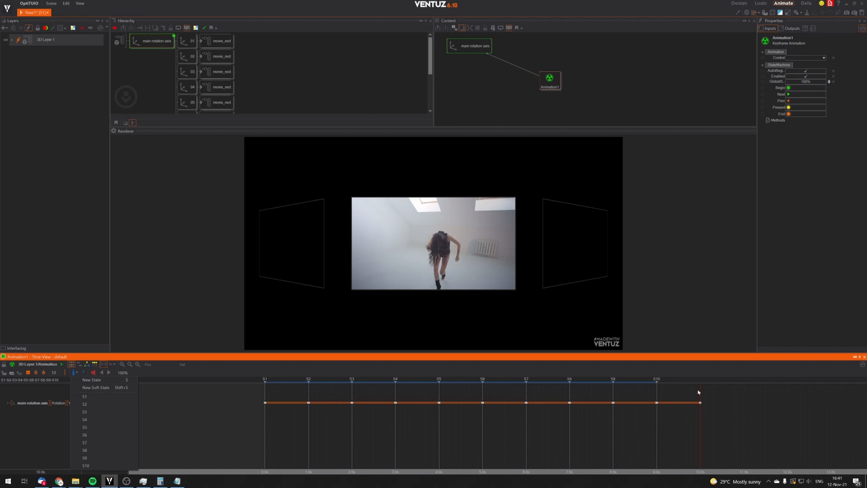
{"action": "left_click", "coordinate": [696, 428]}
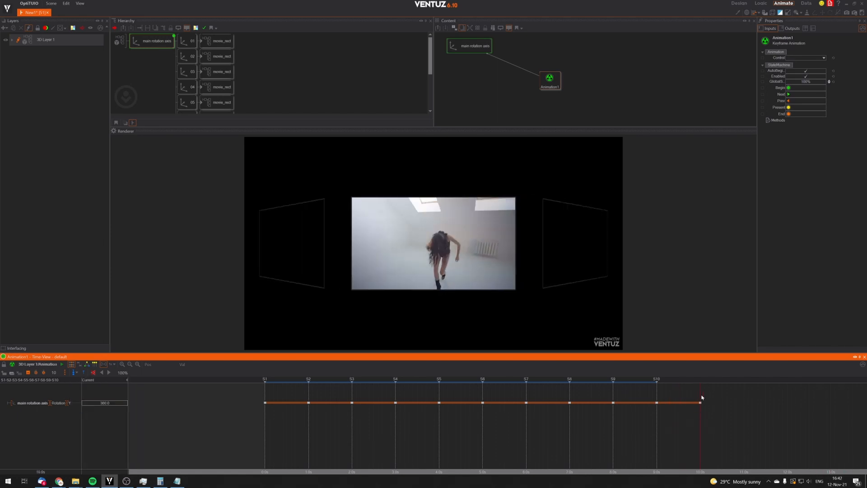
{"action": "left_click", "coordinate": [86, 380]}
{"action": "left_click", "coordinate": [84, 397]}
{"action": "left_click_drag", "start_coordinate": [676, 422], "coordinate": [701, 421]}
{"action": "mouse_move", "coordinate": [265, 429]}
{"action": "left_mouse_down"}
{"action": "mouse_move", "coordinate": [483, 440]}
{"action": "mouse_move", "coordinate": [252, 433]}
{"action": "left_mouse_up"}
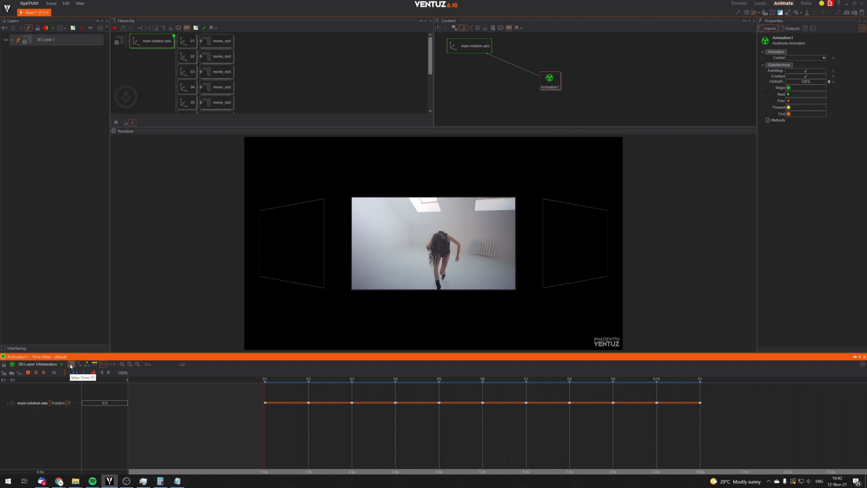
Show the animation's logic view and arrange the states as a loop, with S2 to S9 in a row above S1 and S10.
{"action": "left_click", "coordinate": [71, 365]}
{"action": "left_click", "coordinate": [87, 365]}
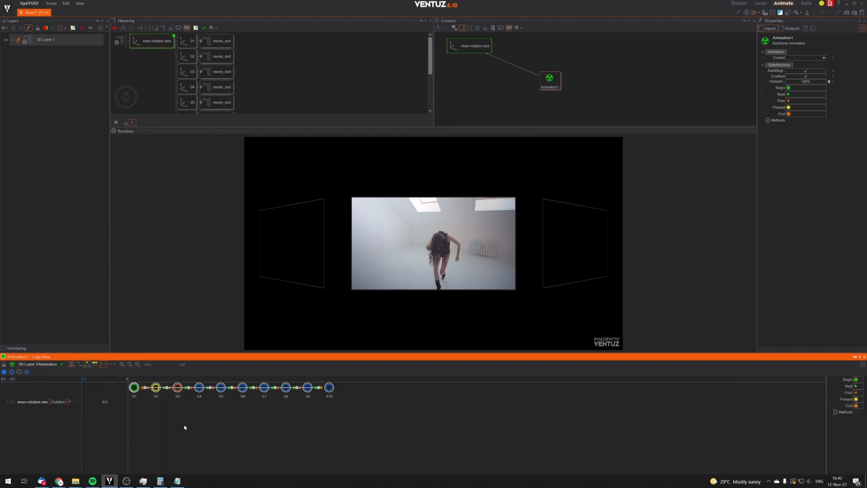
{"action": "left_click_drag", "start_coordinate": [213, 401], "coordinate": [213, 434]}
{"action": "left_click_drag", "start_coordinate": [407, 402], "coordinate": [402, 434]}
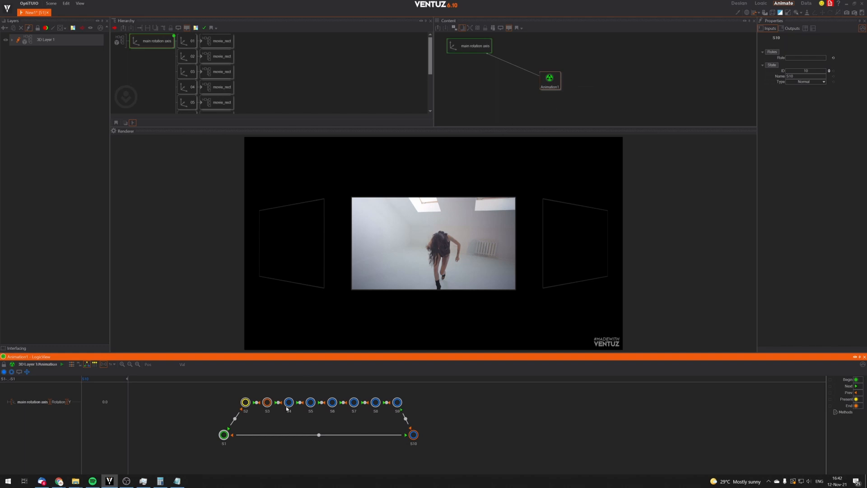
{"action": "middle_click_drag", "start_coordinate": [254, 427], "coordinate": [274, 428]}
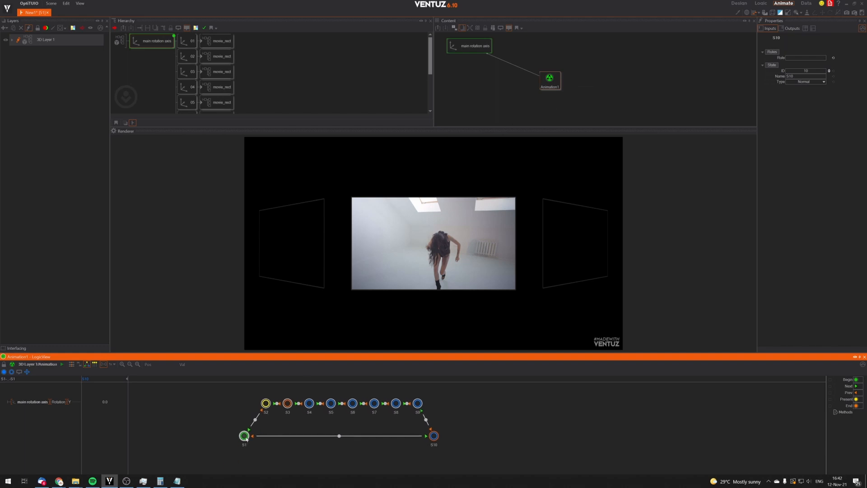
Preview states S1, S2, S4 and S5, return to S1 and examine the transition arrow between S1 and S2.
{"action": "left_click", "coordinate": [245, 438]}
{"action": "left_click", "coordinate": [265, 403]}
{"action": "left_click", "coordinate": [309, 403]}
{"action": "left_click", "coordinate": [331, 403]}
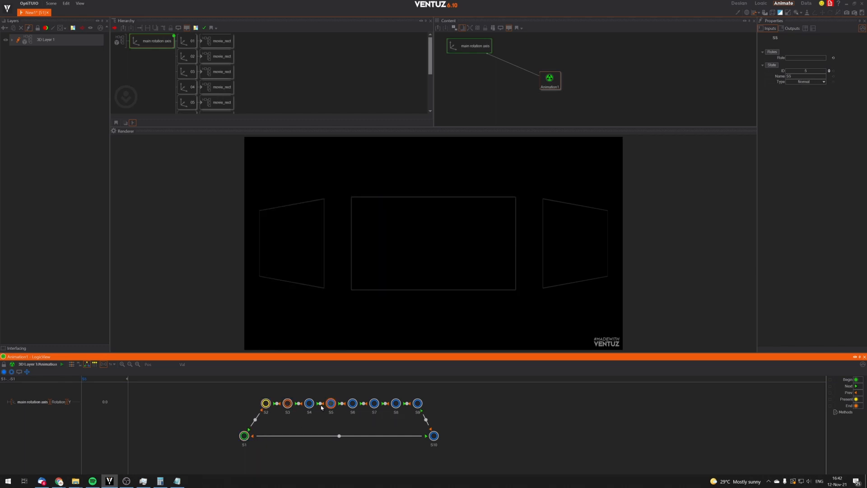
{"action": "left_click", "coordinate": [243, 436]}
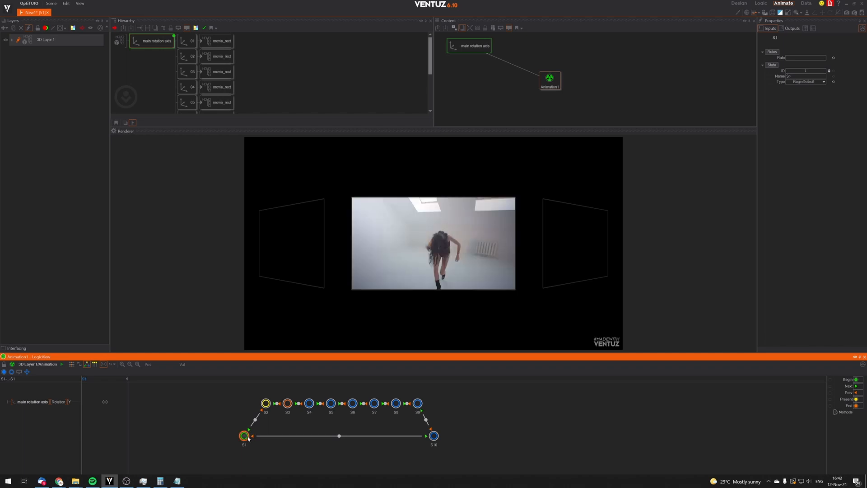
{"action": "middle_click_drag", "start_coordinate": [266, 446], "coordinate": [253, 446]}
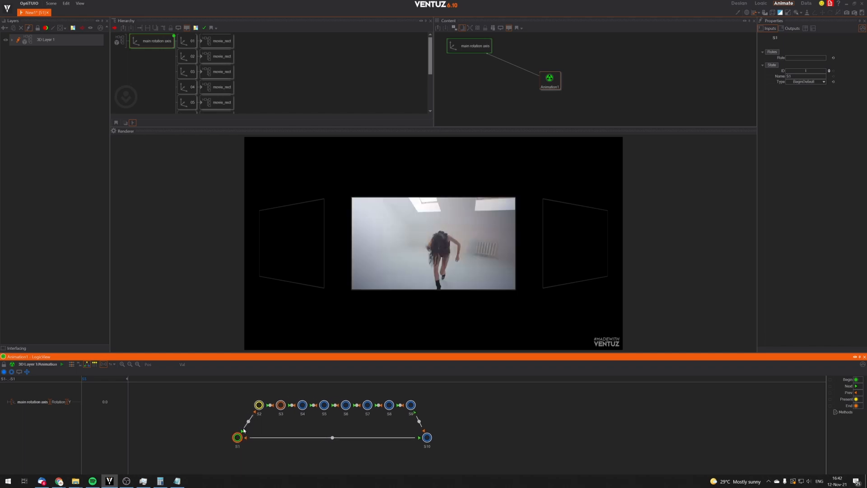
{"action": "mouse_move", "coordinate": [241, 433]}
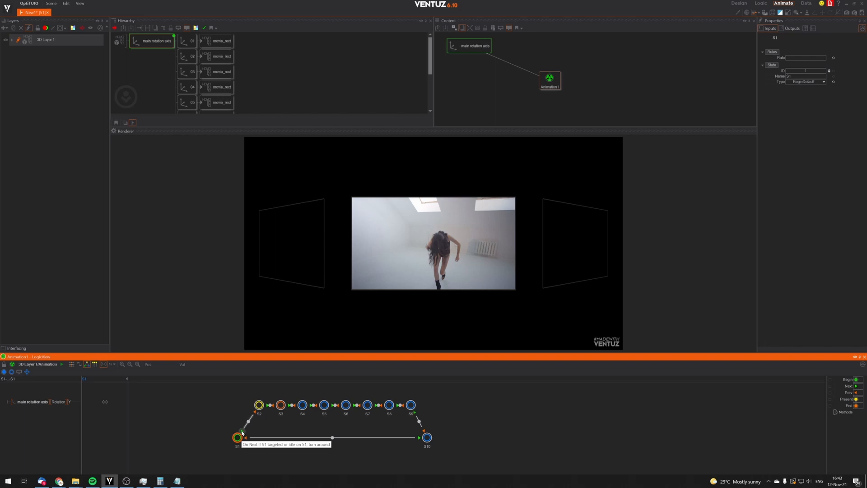
Test the Begin and Next methods from S1, and trigger the S1–S2 transition directly in the state graph.
{"action": "left_click", "coordinate": [855, 379]}
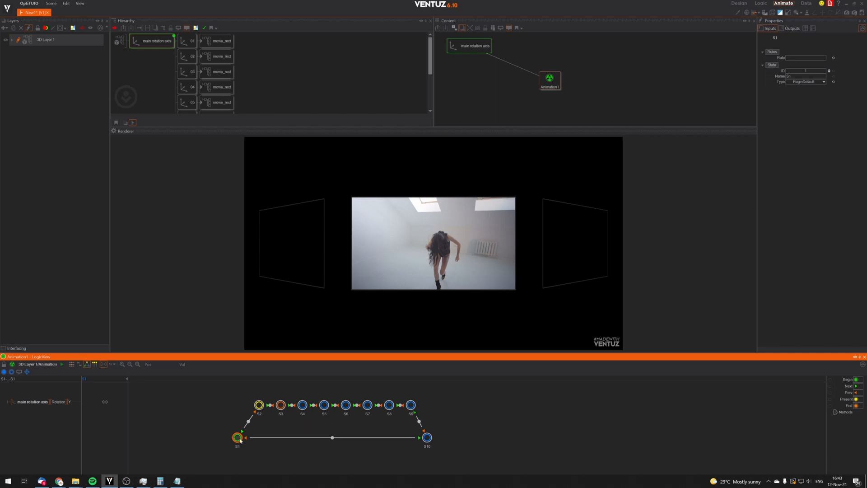
{"action": "mouse_move", "coordinate": [244, 433]}
{"action": "left_click", "coordinate": [855, 386]}
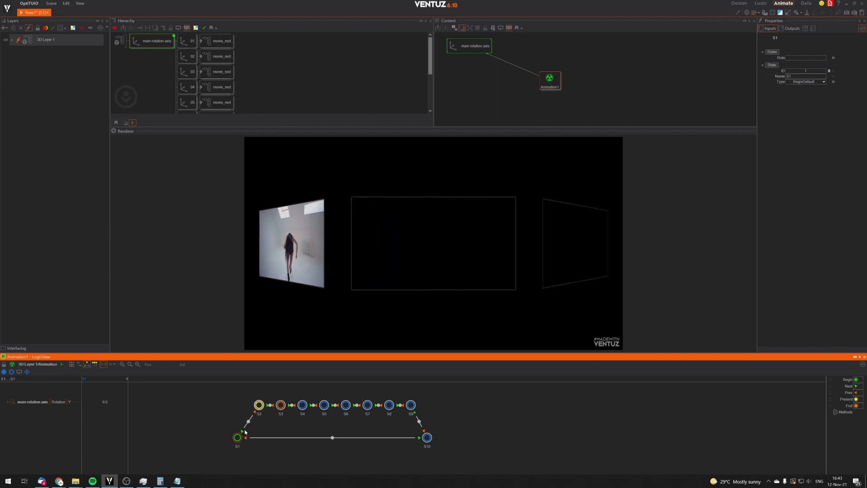
{"action": "scroll", "coordinate": [265, 411], "scroll_direction": "down", "scroll_amount": 2}
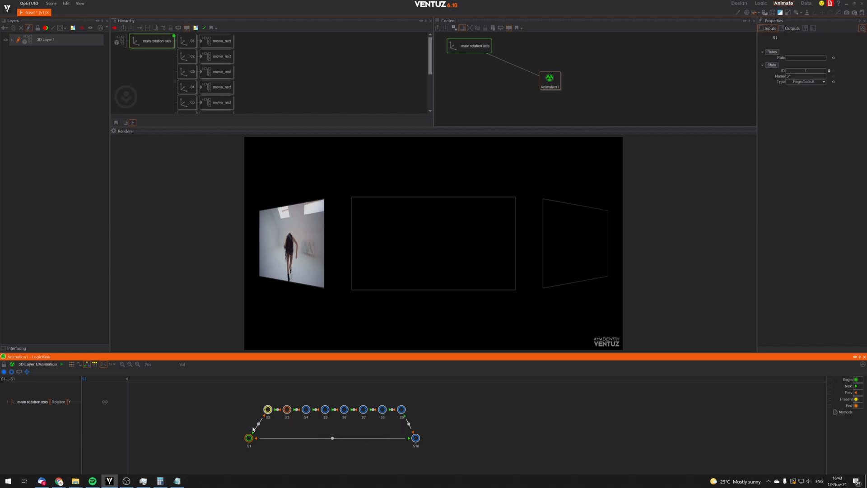
{"action": "scroll", "coordinate": [256, 434], "scroll_direction": "up", "scroll_amount": 1}
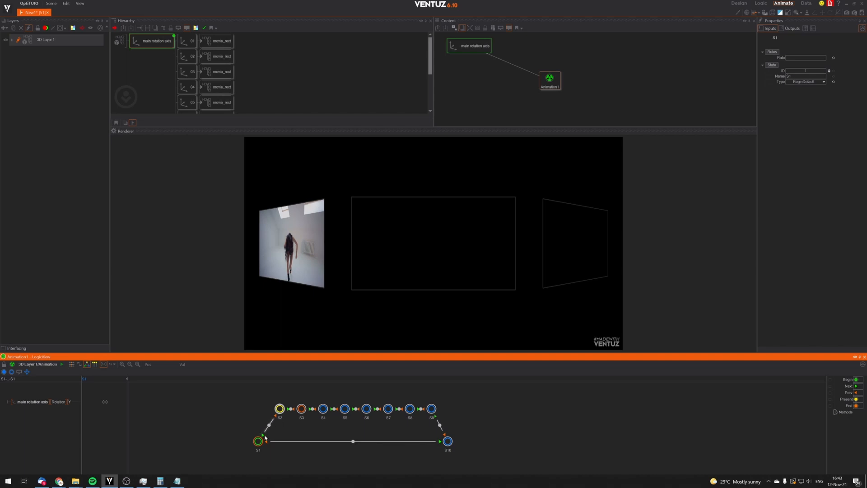
{"action": "left_click", "coordinate": [264, 436]}
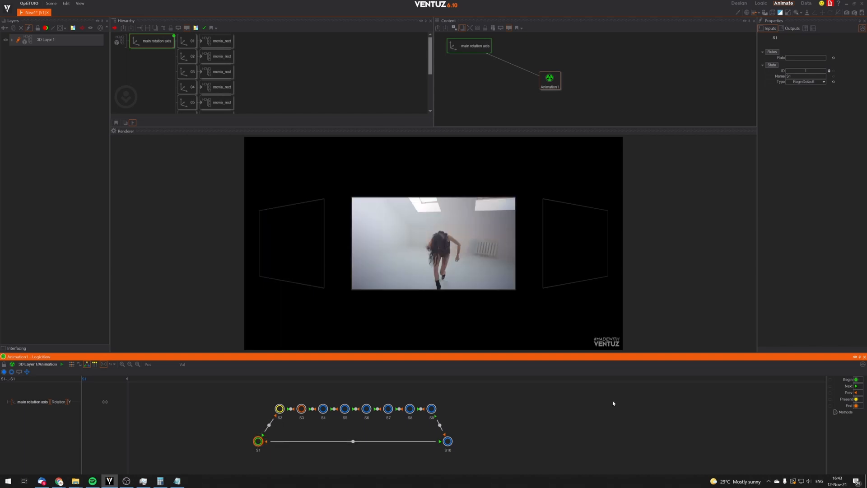
Widen the state machine's method list and test stepping the carousel forward with Next and backward with Prev.
{"action": "left_click_drag", "start_coordinate": [826, 401], "coordinate": [681, 425]}
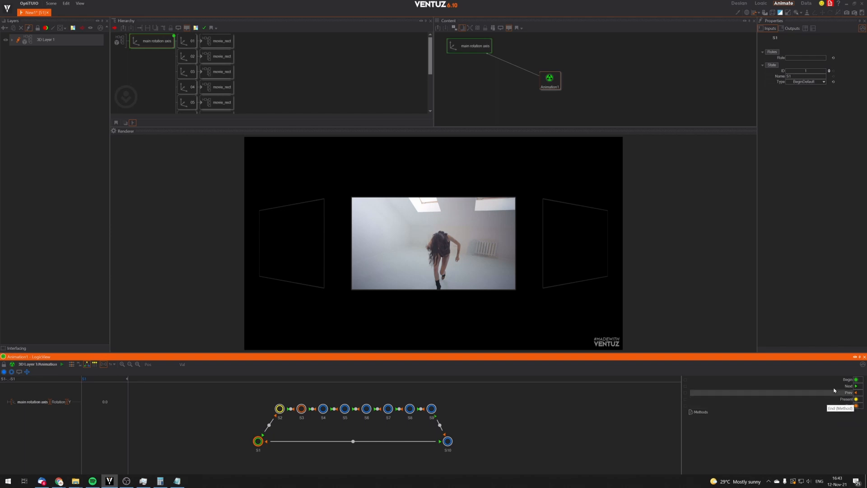
{"action": "left_click", "coordinate": [856, 386]}
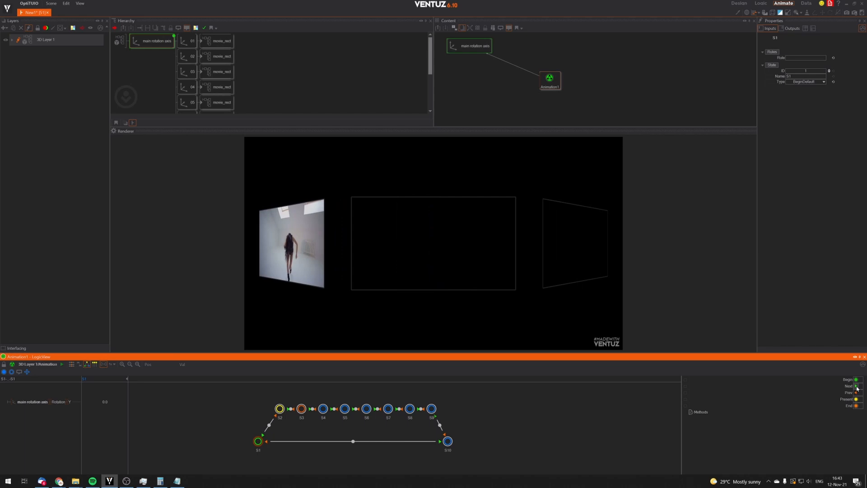
{"action": "left_click", "coordinate": [856, 387]}
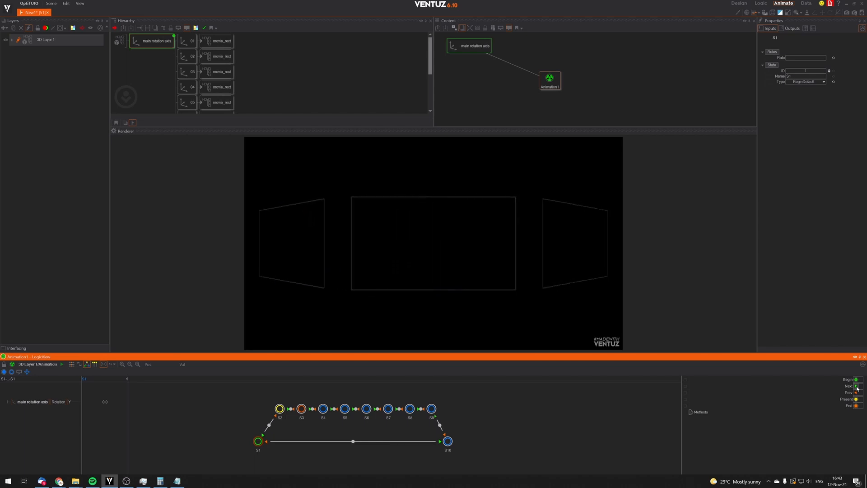
{"action": "left_click", "coordinate": [856, 392]}
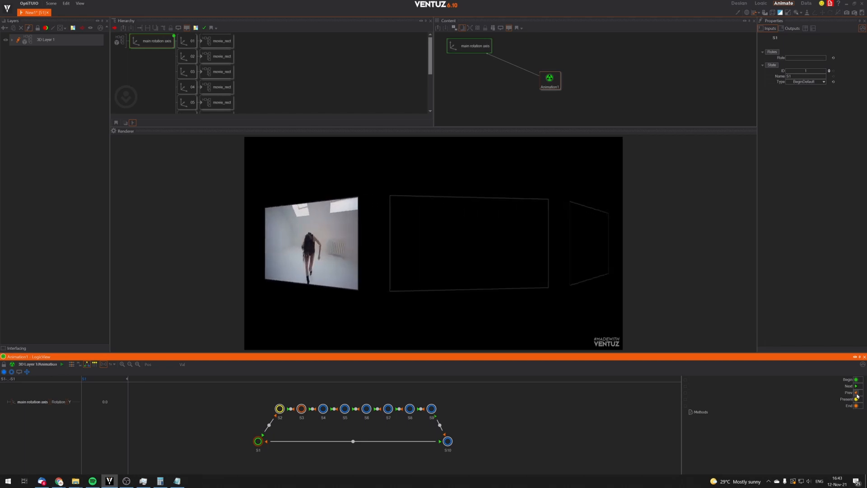
{"action": "left_click", "coordinate": [857, 393]}
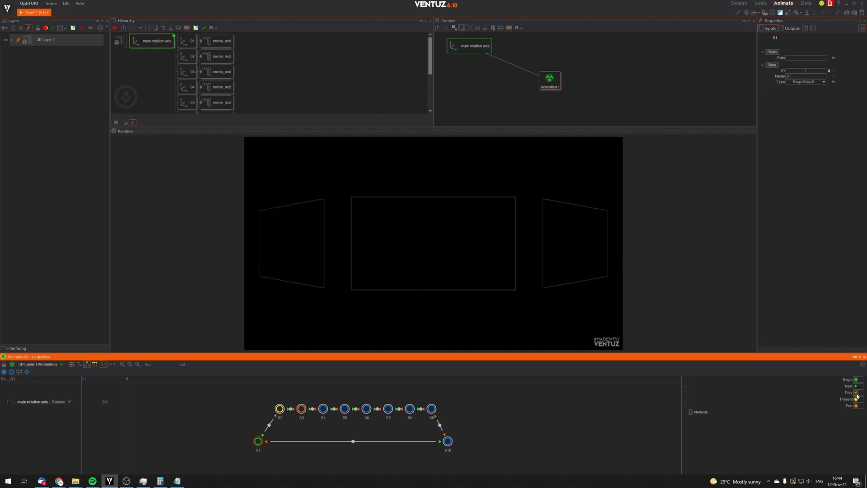
{"action": "left_click", "coordinate": [857, 391]}
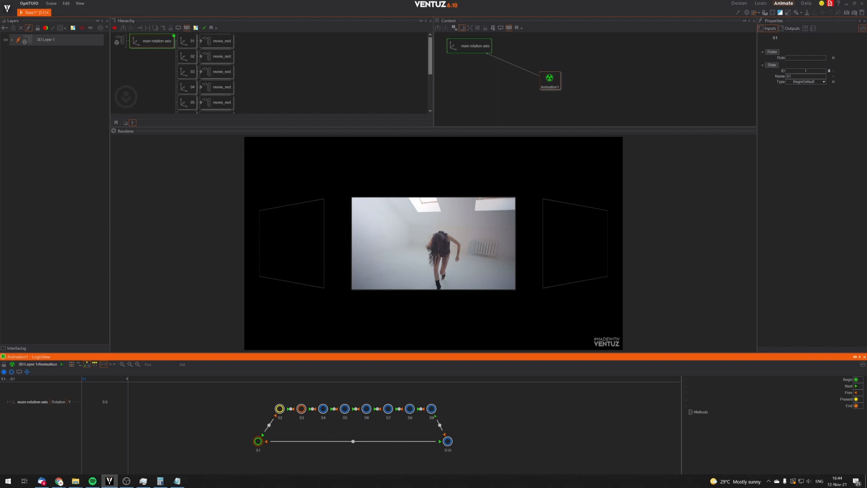
{"action": "left_click_drag", "start_coordinate": [570, 102], "coordinate": [586, 101]}
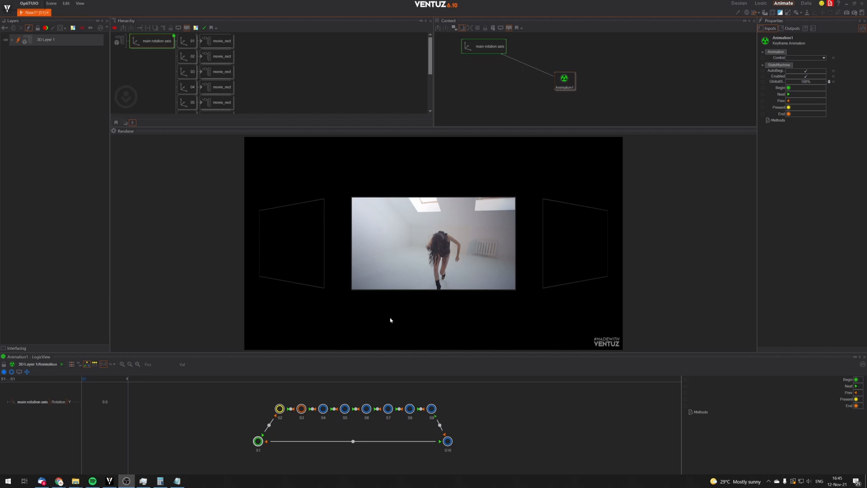
{"action": "left_click", "coordinate": [520, 324]}
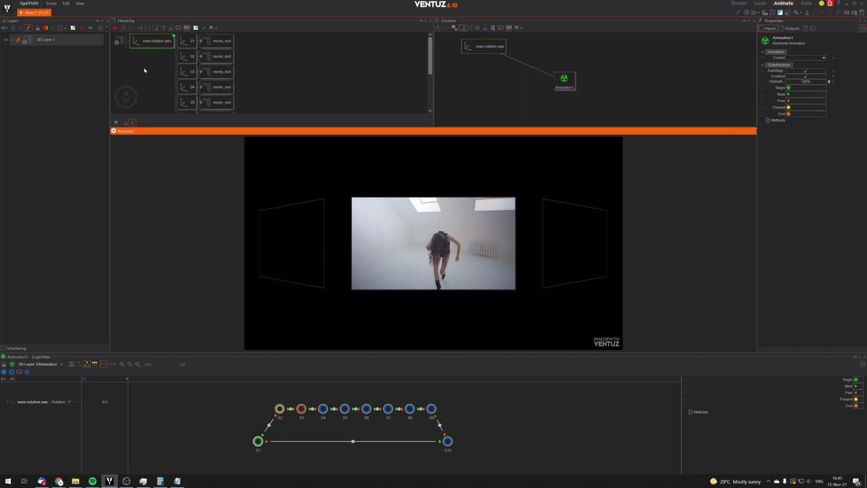
{"action": "left_click", "coordinate": [156, 81]}
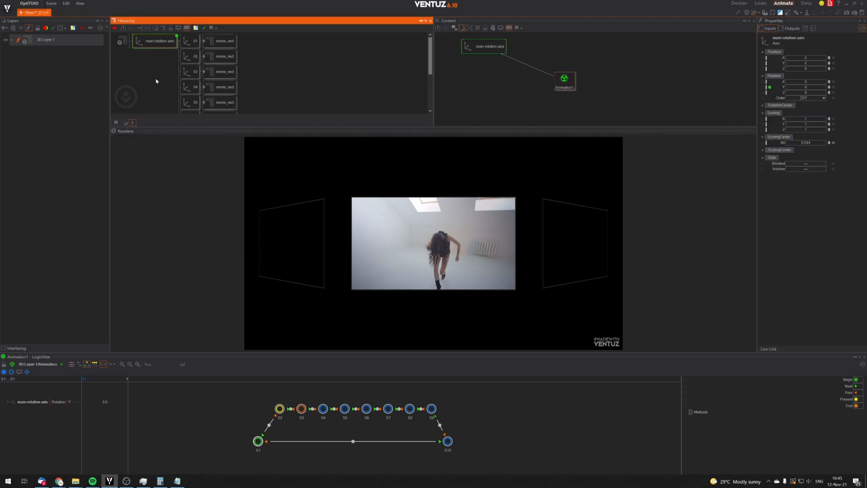
{"action": "left_click", "coordinate": [564, 81]}
{"action": "left_click", "coordinate": [149, 61]}
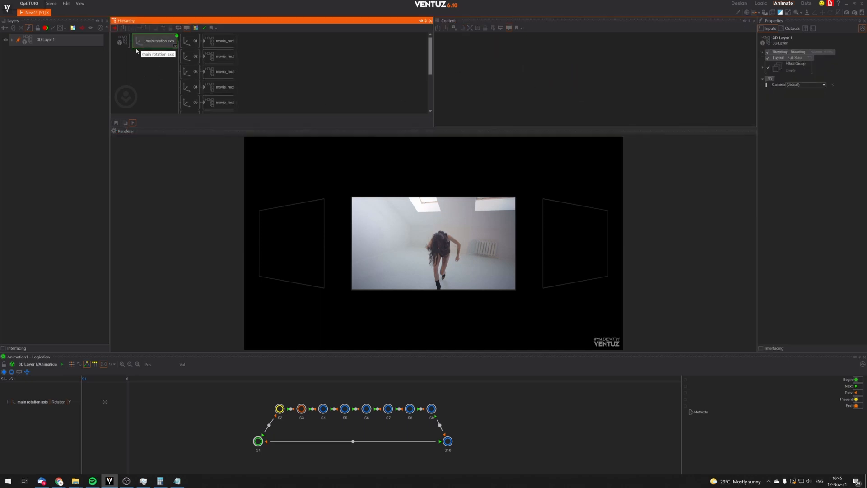
{"action": "double_click", "coordinate": [151, 43]}
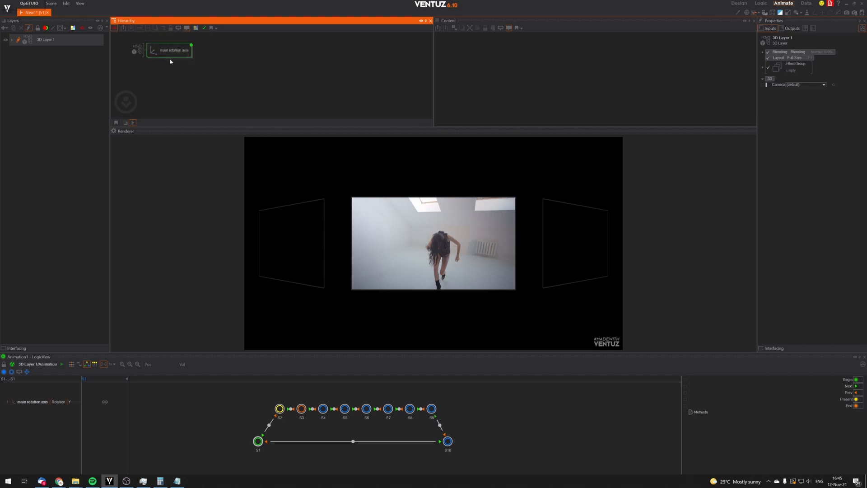
{"action": "left_click", "coordinate": [176, 51]}
{"action": "left_click", "coordinate": [154, 64]}
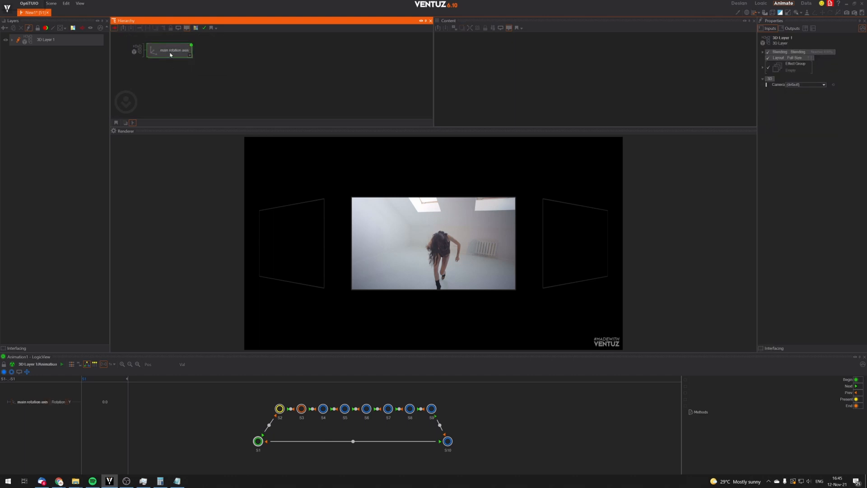
{"action": "double_click", "coordinate": [170, 52]}
Add a Group node in front of the main rotation axis, name it Movie Rondel and collapse its branch.
{"action": "double_click", "coordinate": [172, 76]}
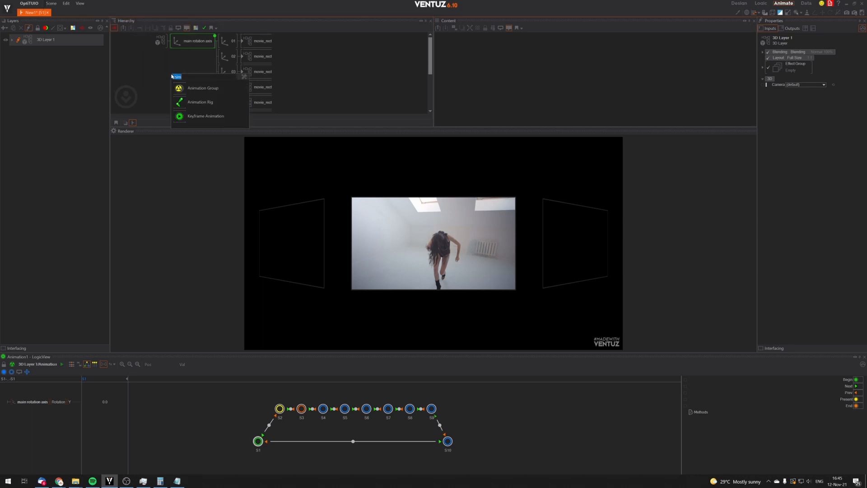
{"action": "type", "text": "group"}
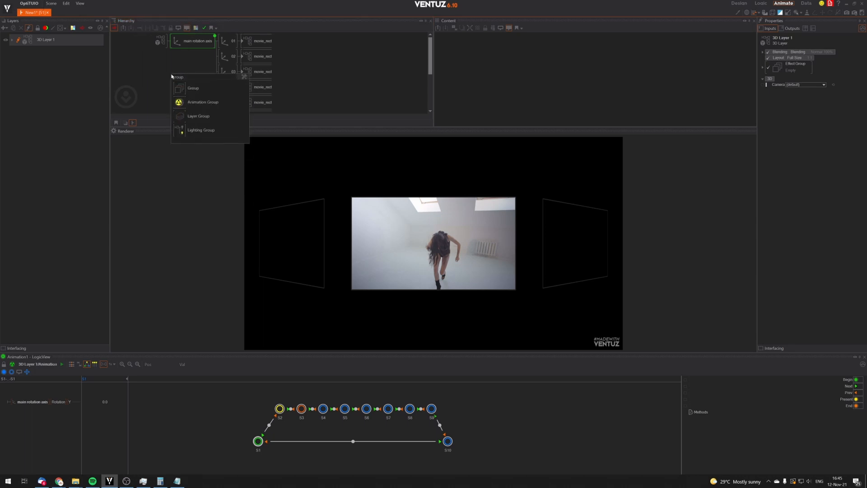
{"action": "left_click", "coordinate": [193, 88]}
{"action": "left_click", "coordinate": [176, 43]}
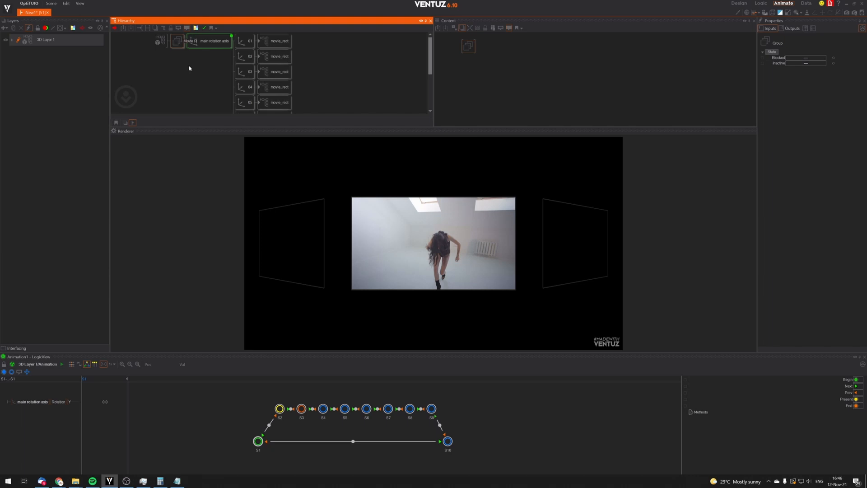
{"action": "key", "text": "Return"}
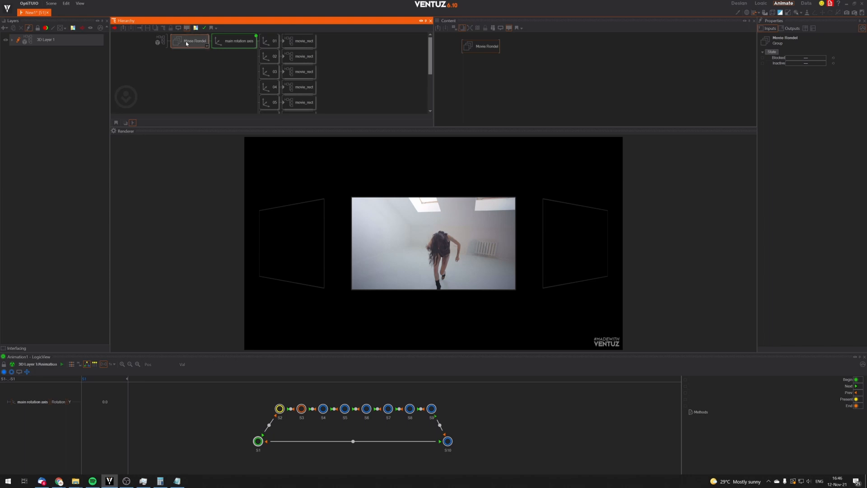
{"action": "double_click", "coordinate": [186, 44]}
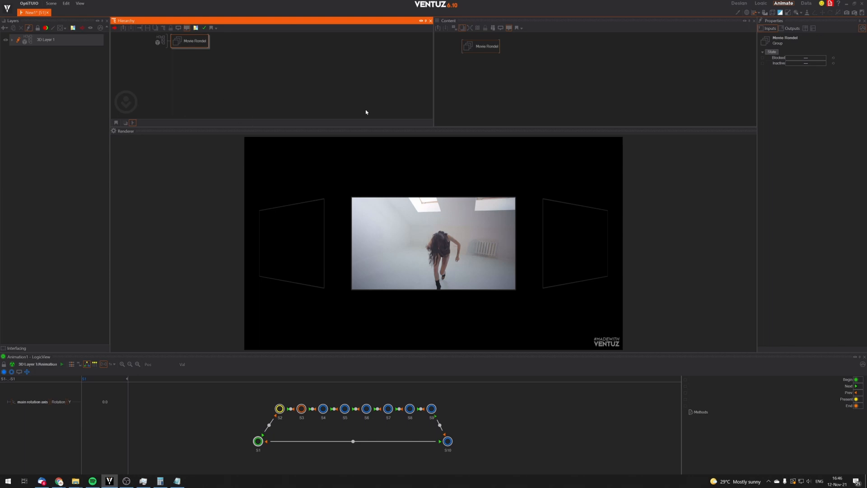
In the Logic workspace, add a second Group node under the Movie Rondel group and name it Bottom Menu.
{"action": "key", "text": "ctrl+2"}
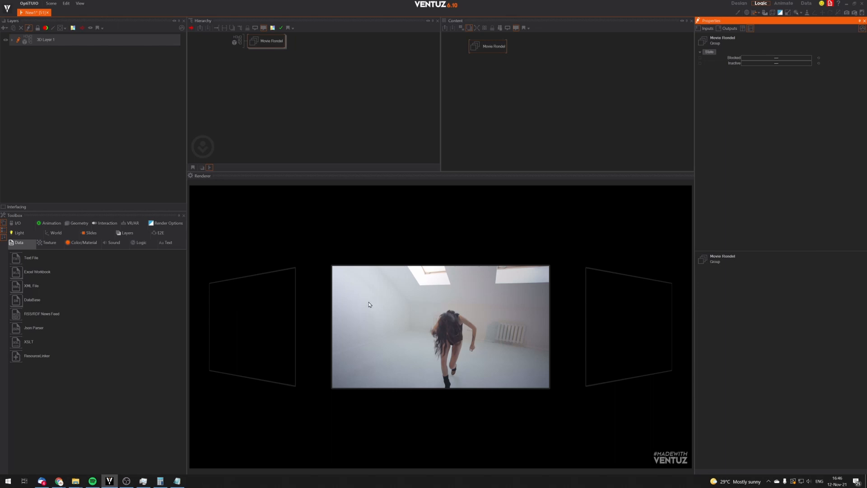
{"action": "middle_click_drag", "start_coordinate": [261, 107], "coordinate": [241, 99]}
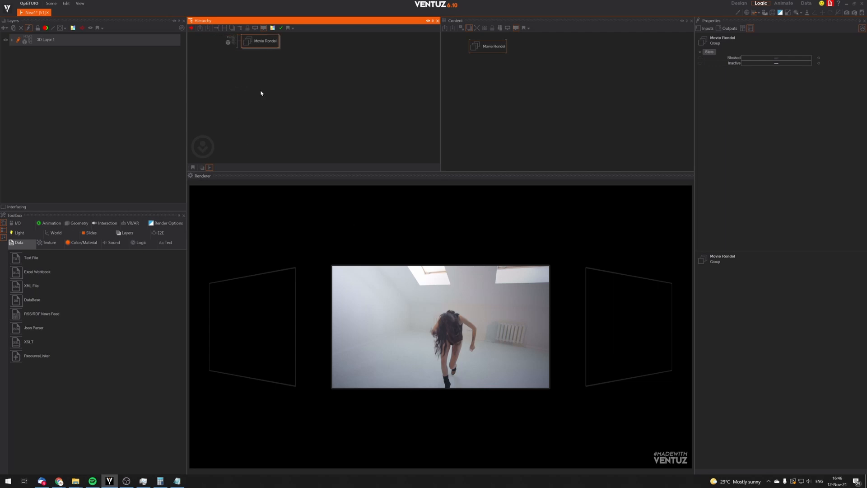
{"action": "double_click", "coordinate": [243, 68]}
{"action": "type", "text": "ax"}
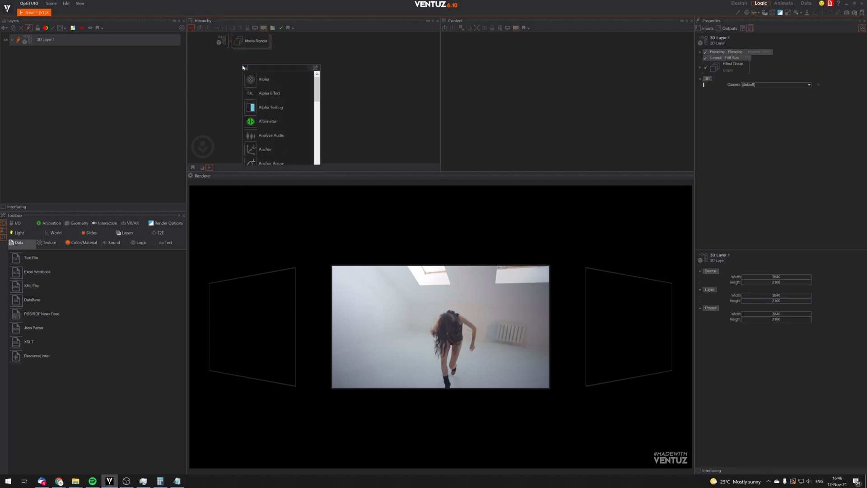
{"action": "left_click", "coordinate": [217, 66]}
{"action": "double_click", "coordinate": [218, 67]}
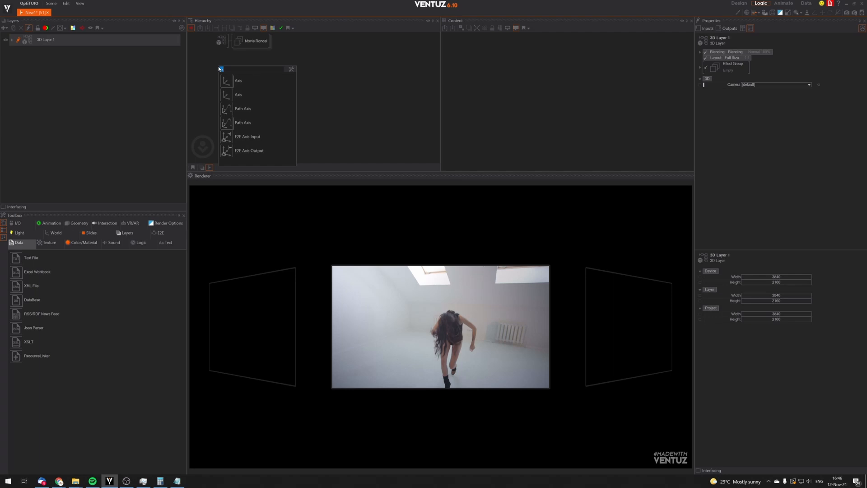
{"action": "type", "text": "grou"}
{"action": "left_click", "coordinate": [240, 94]}
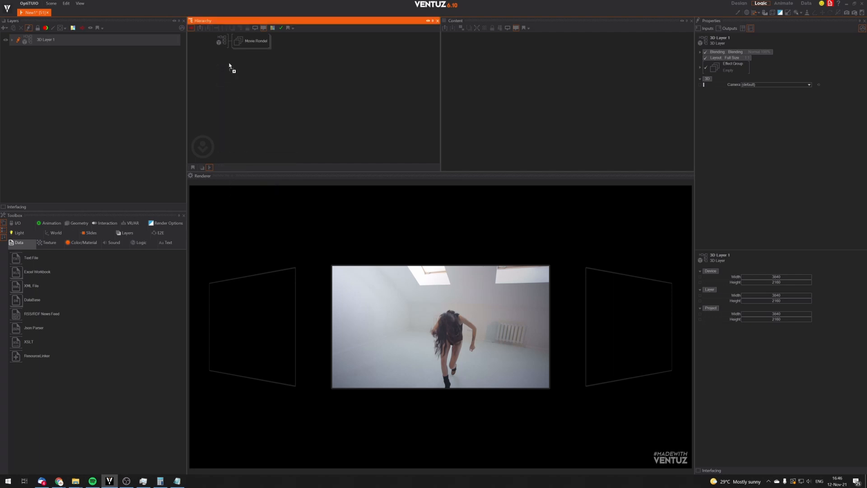
{"action": "left_click", "coordinate": [238, 54]}
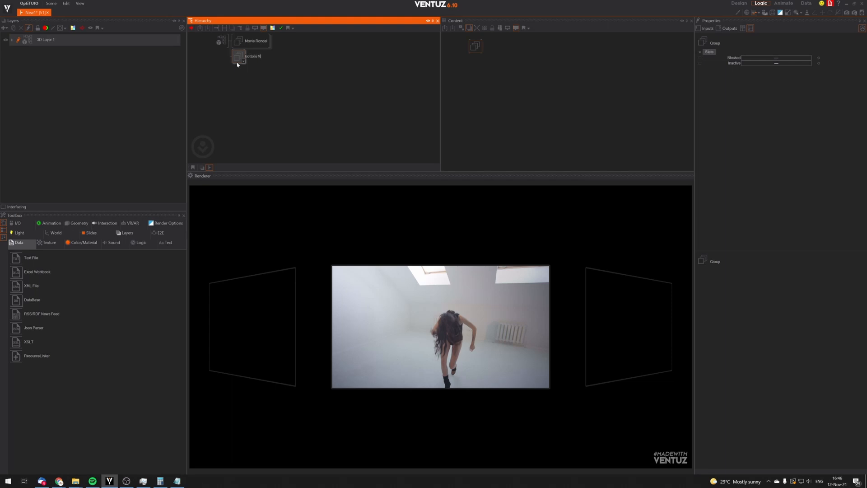
{"action": "type", "text": "enu"}
{"action": "key", "text": "Return"}
Build a full-width bar in the Bottom Menu group from an Axis at Y position -10.5 and an enlarged Rectangle.
{"action": "double_click", "coordinate": [256, 74]}
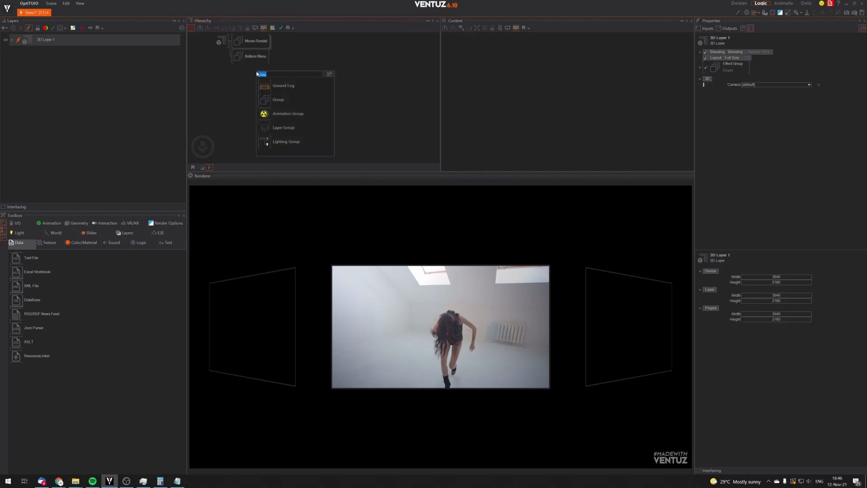
{"action": "left_click", "coordinate": [266, 85]}
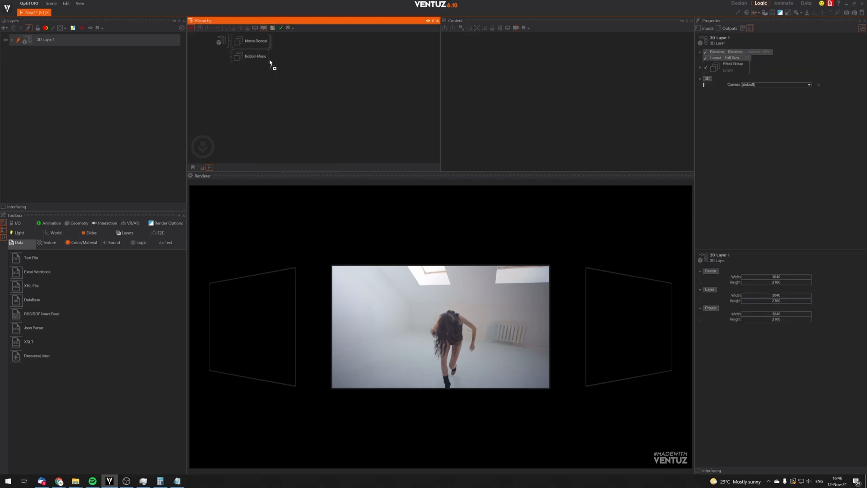
{"action": "double_click", "coordinate": [271, 85]}
{"action": "type", "text": "rec"}
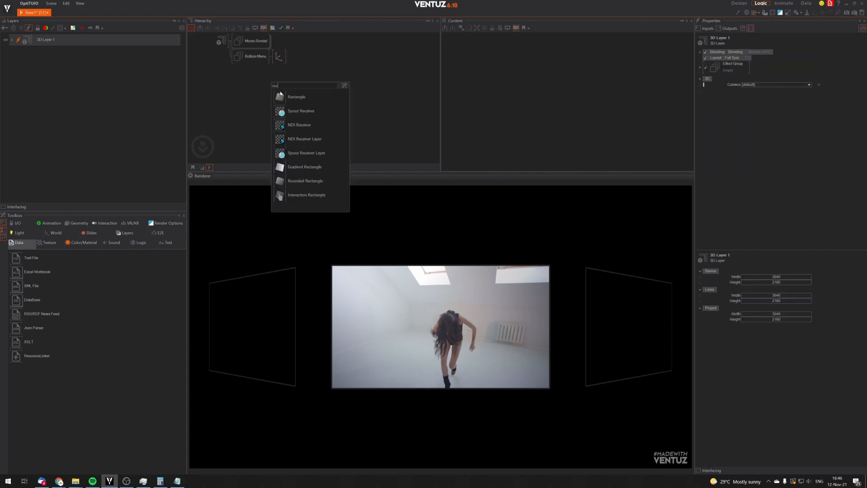
{"action": "left_click", "coordinate": [280, 96]}
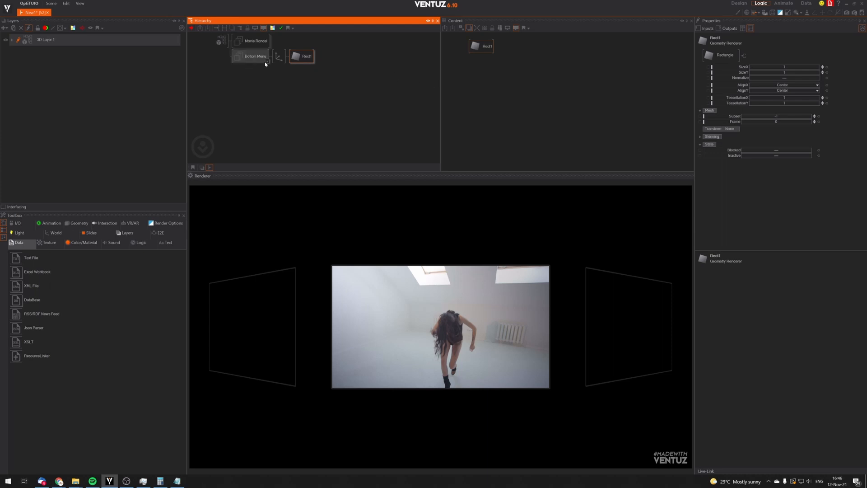
{"action": "left_click_drag", "start_coordinate": [783, 69], "coordinate": [744, 63]}
{"action": "left_click", "coordinate": [279, 57]}
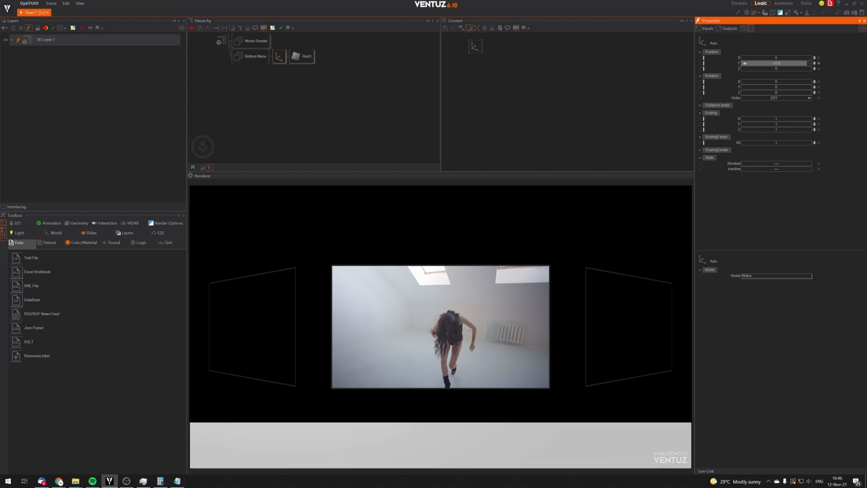
Insert a Color Solid material between the Bottom Menu's axis and rectangle and set its base color to dark grey 63, 63, 63.
{"action": "double_click", "coordinate": [282, 96]}
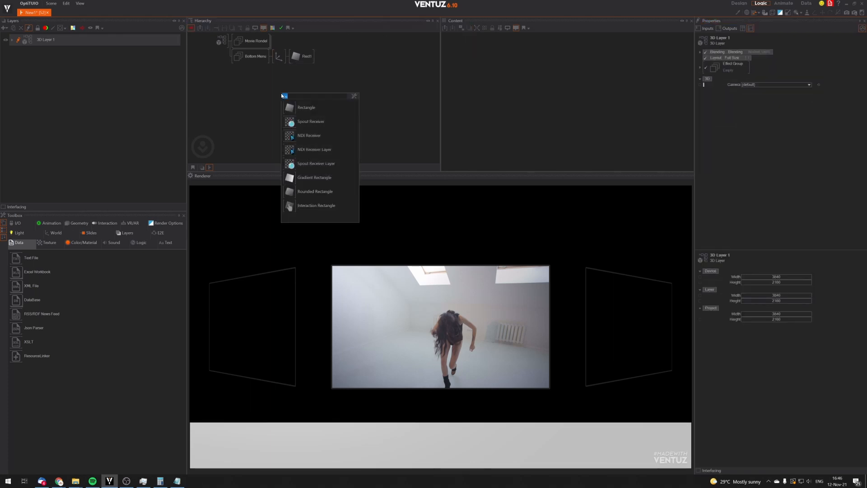
{"action": "type", "text": "colo"}
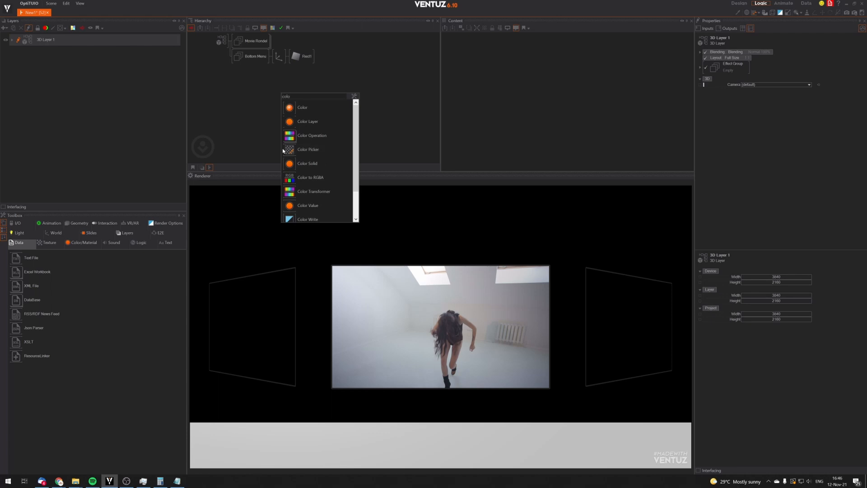
{"action": "left_click", "coordinate": [290, 164]}
{"action": "left_click", "coordinate": [291, 59]}
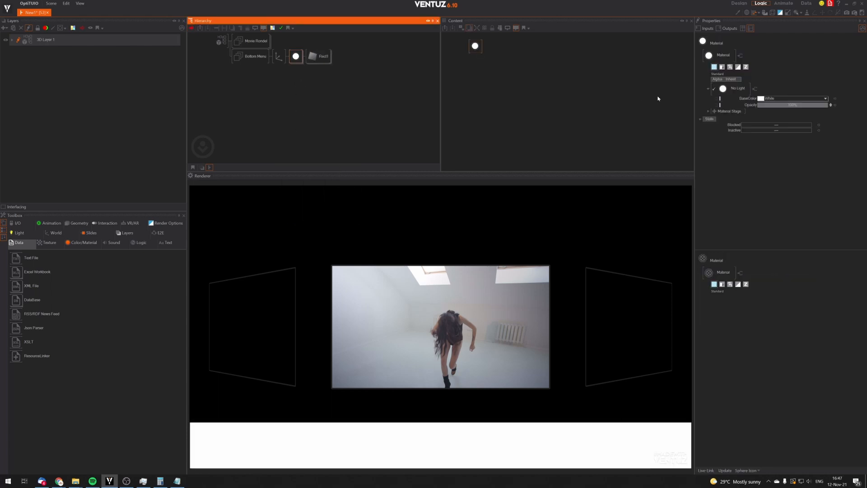
{"action": "left_click", "coordinate": [795, 98]}
{"action": "left_click", "coordinate": [826, 99]}
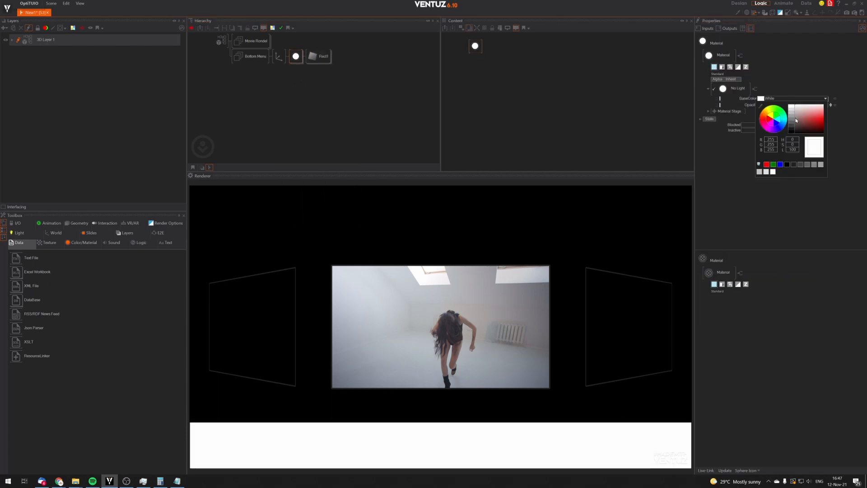
{"action": "left_click", "coordinate": [792, 130]}
{"action": "left_click", "coordinate": [746, 111]}
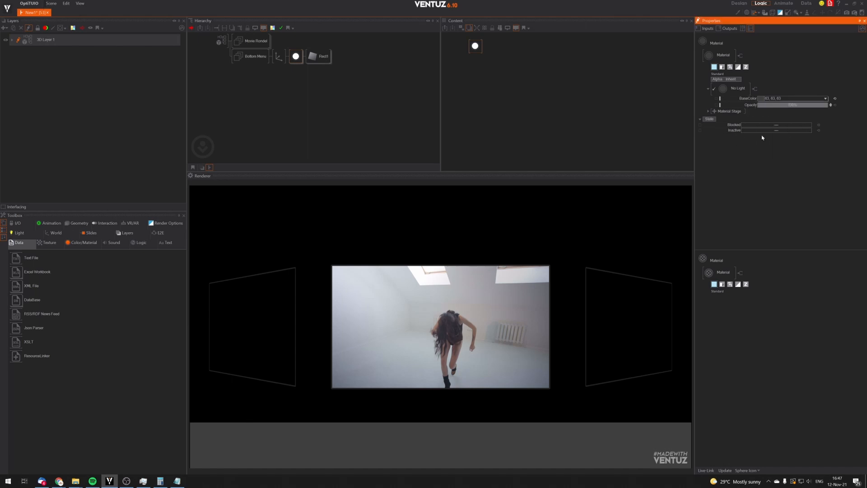
Reduce the opacity of the Bottom Menu bar's material to about half and select the bar's axis.
{"action": "left_click", "coordinate": [800, 106]}
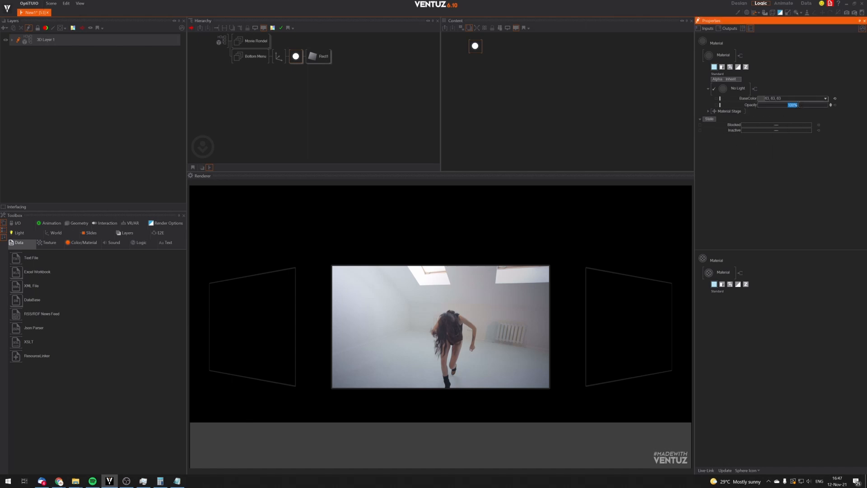
{"action": "left_click_drag", "start_coordinate": [800, 105], "coordinate": [799, 107]}
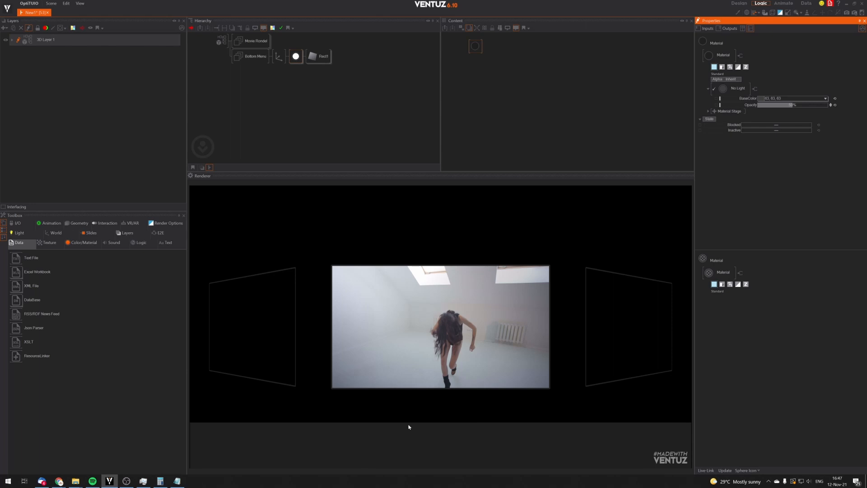
{"action": "left_click", "coordinate": [279, 56]}
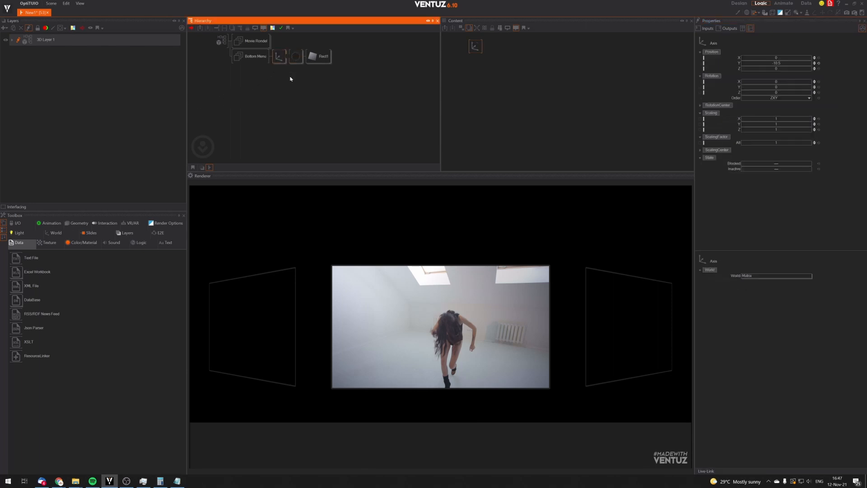
Collapse the BG axis and add a second Axis node beneath it under Bottom Menu.
{"action": "left_click", "coordinate": [291, 76]}
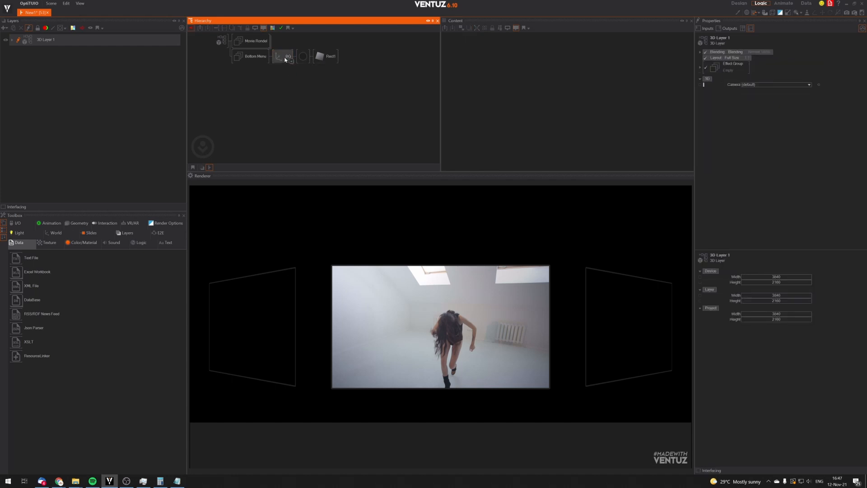
{"action": "left_click", "coordinate": [290, 61]}
{"action": "type", "text": "Colo"}
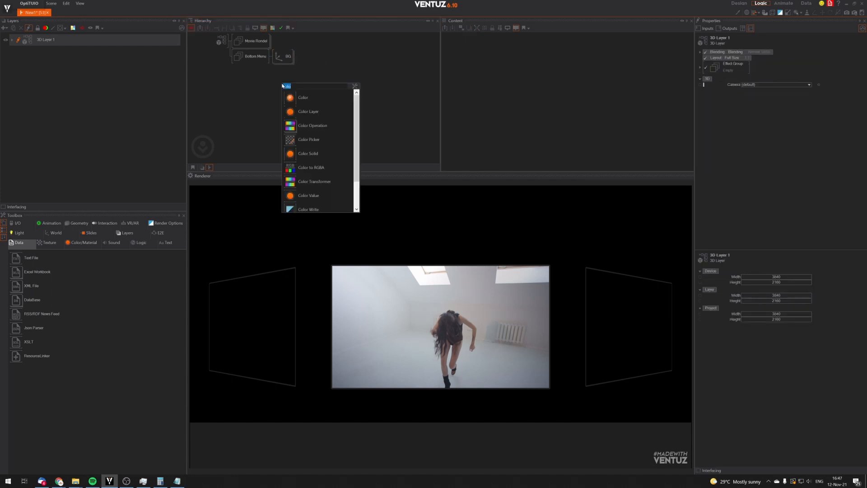
{"action": "type", "text": "axi"}
{"action": "left_click", "coordinate": [289, 97]}
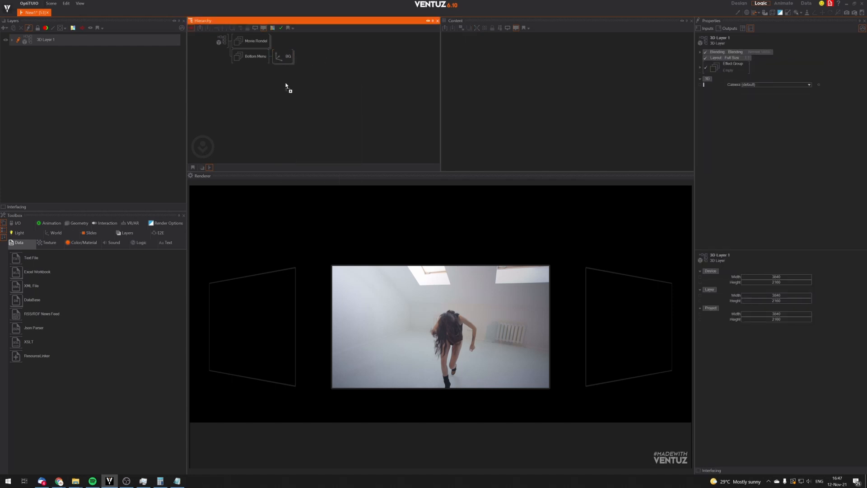
{"action": "left_click", "coordinate": [278, 62]}
Add a Rounded Rectangle node as the child of the new axis.
{"action": "key", "text": "space"}
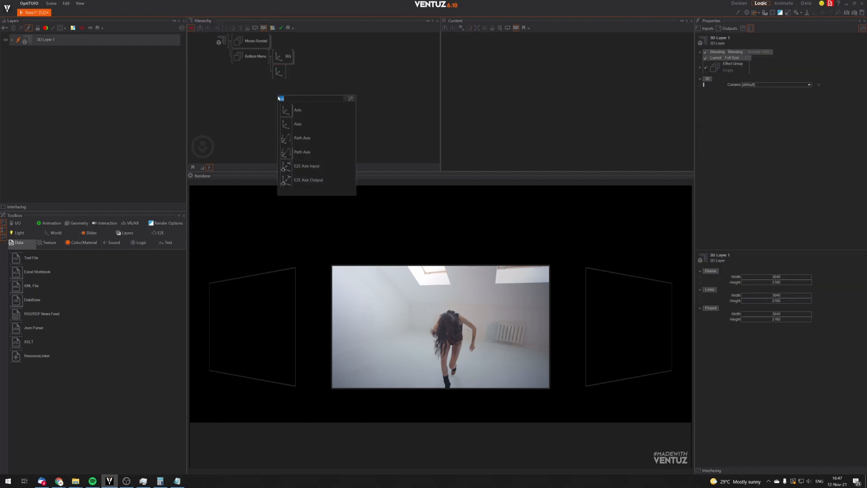
{"action": "key", "text": "BackSpace"}
{"action": "type", "text": "round"}
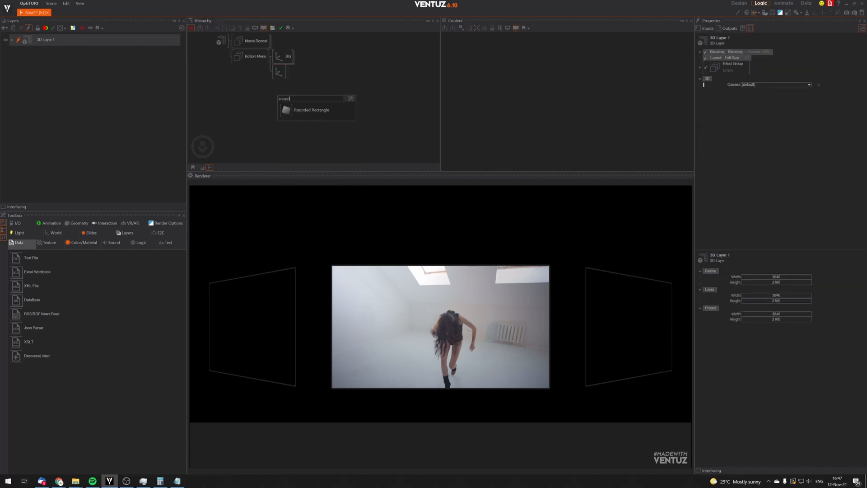
{"action": "left_click", "coordinate": [283, 113]}
{"action": "left_click", "coordinate": [289, 72]}
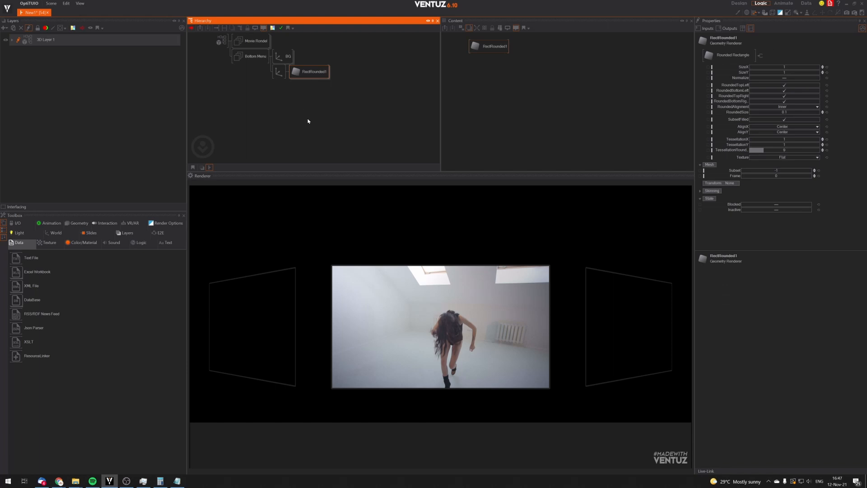
Move the new axis down to a Y position of about -10.4 and rename it "button".
{"action": "left_click", "coordinate": [279, 72]}
{"action": "left_click", "coordinate": [784, 63]}
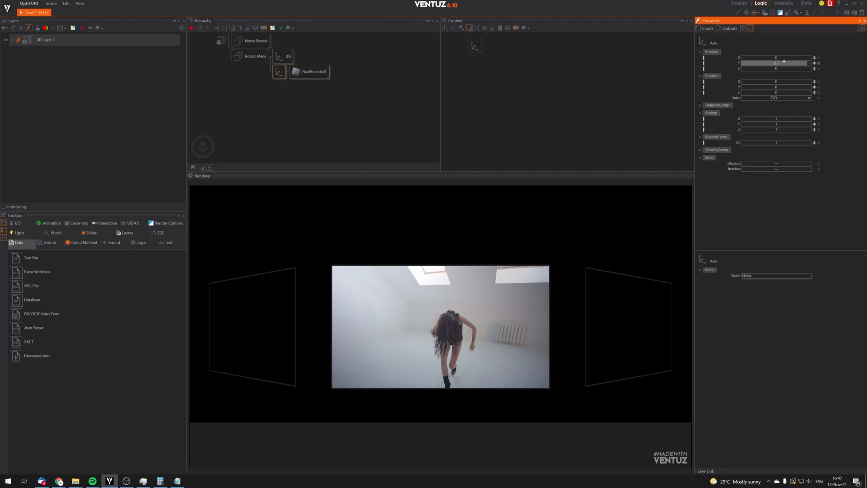
{"action": "left_click_drag", "start_coordinate": [784, 62], "coordinate": [435, 359]}
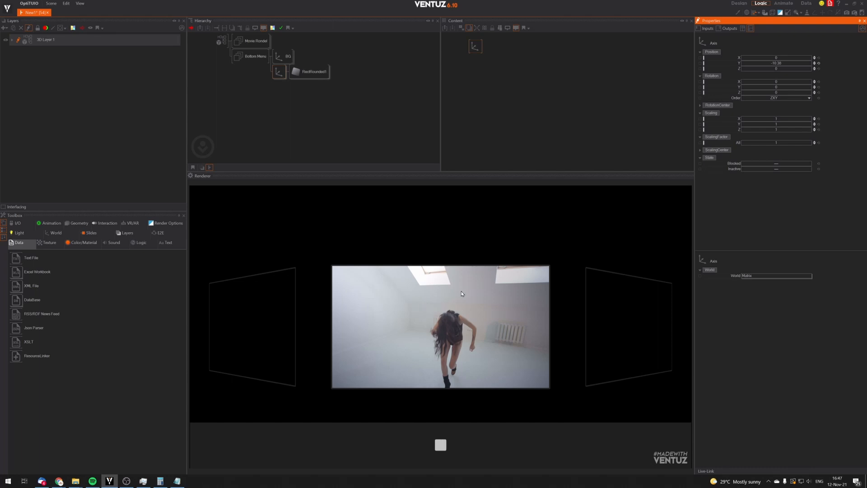
{"action": "left_click", "coordinate": [310, 72]}
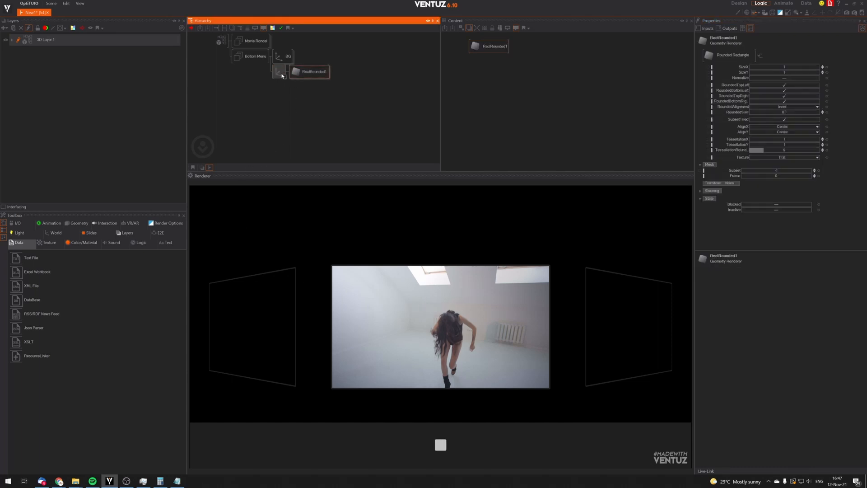
{"action": "left_click", "coordinate": [278, 73]}
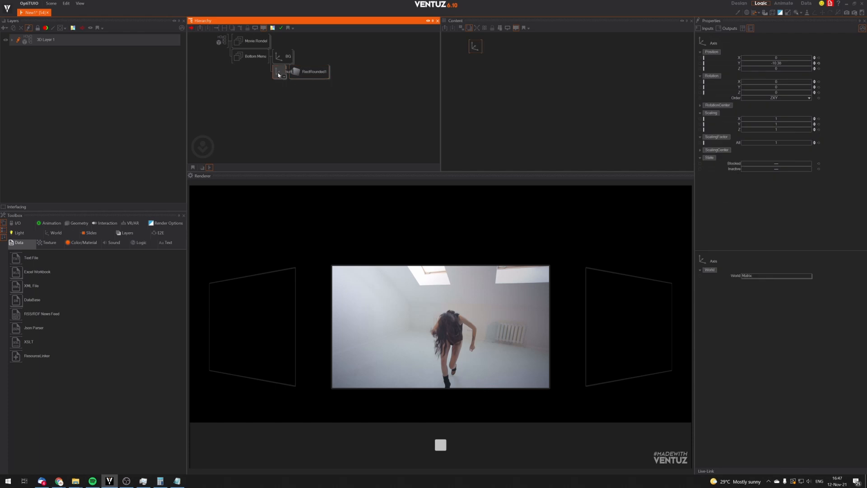
Resize the rounded rectangle to SizeX 4.3 and SizeY 2.32, and adjust its corner rounding.
{"action": "left_click", "coordinate": [331, 70]}
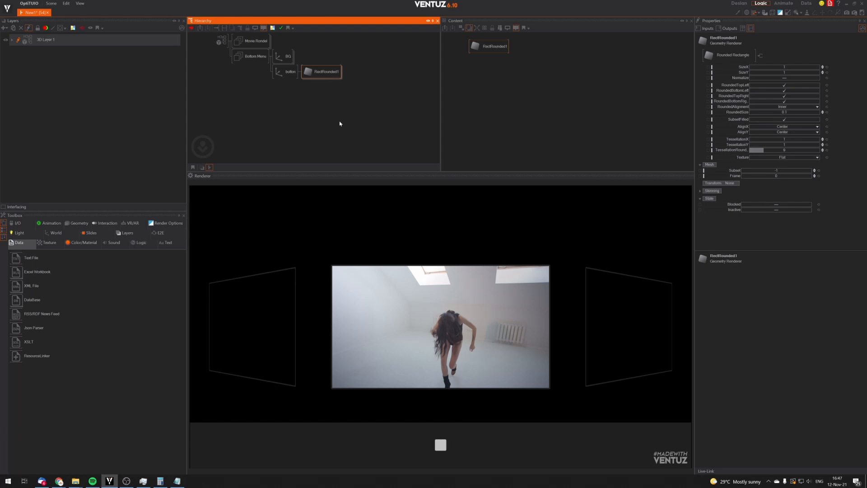
{"action": "left_click_drag", "start_coordinate": [784, 67], "coordinate": [784, 73]}
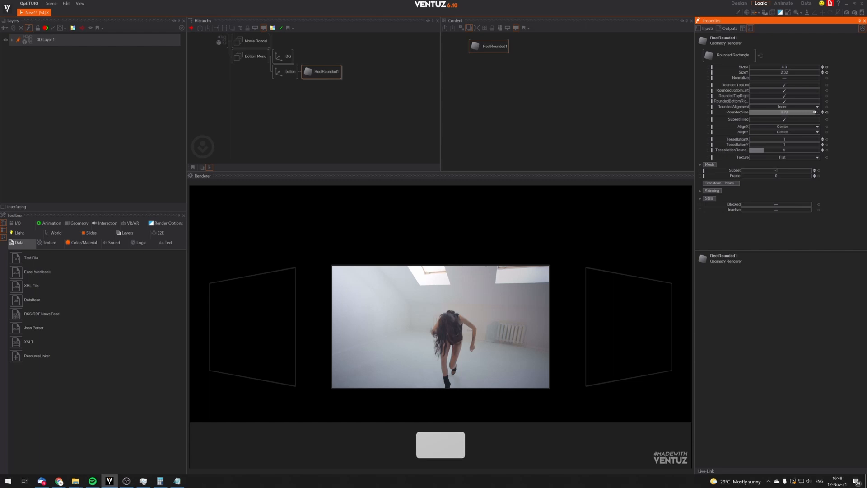
{"action": "left_click", "coordinate": [295, 110]}
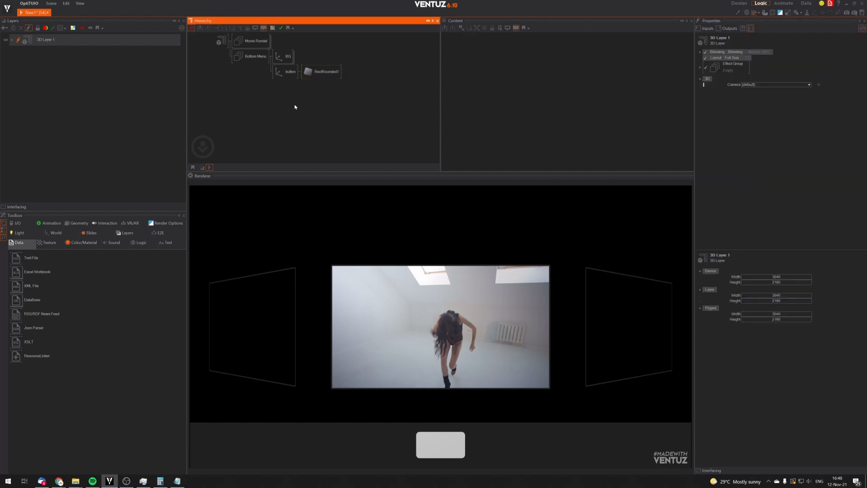
Add an Axis node under the button axis, below the rounded rectangle.
{"action": "double_click", "coordinate": [294, 111]}
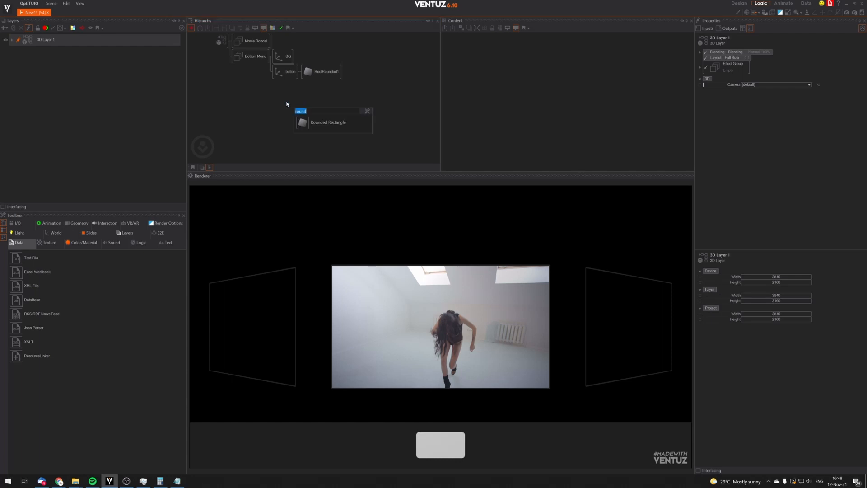
{"action": "type", "text": "ax"}
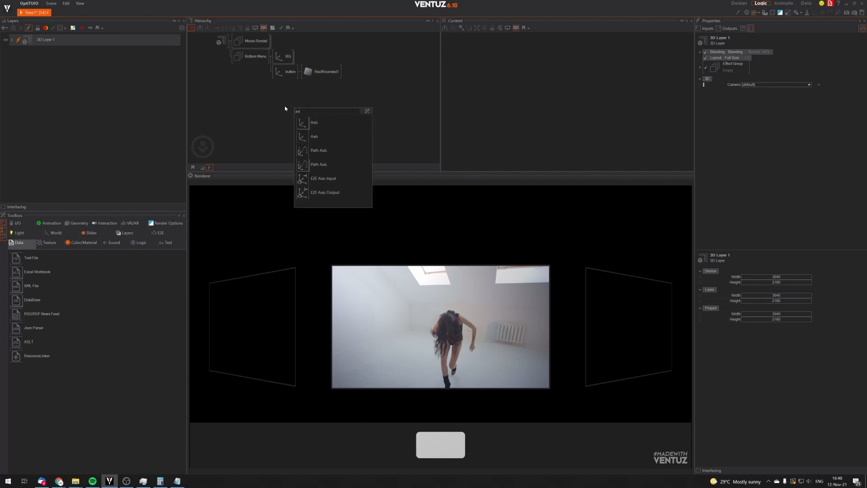
{"action": "left_click", "coordinate": [311, 123]}
{"action": "left_click", "coordinate": [308, 87]}
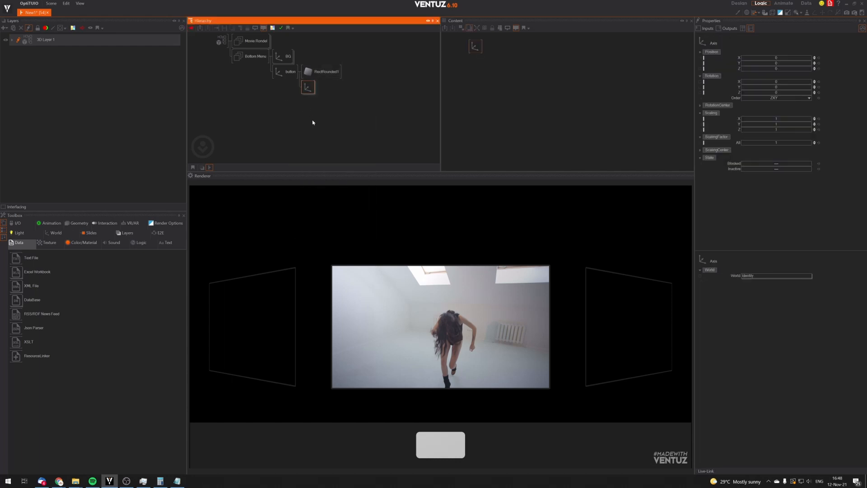
Add a Text 2D node under the axis nested in the button.
{"action": "double_click", "coordinate": [312, 123]}
{"action": "type", "text": "text"}
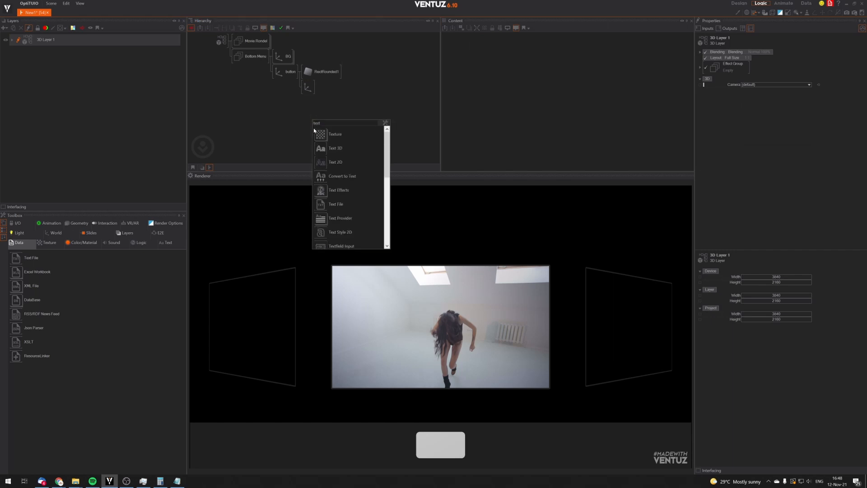
{"action": "left_click", "coordinate": [321, 162]}
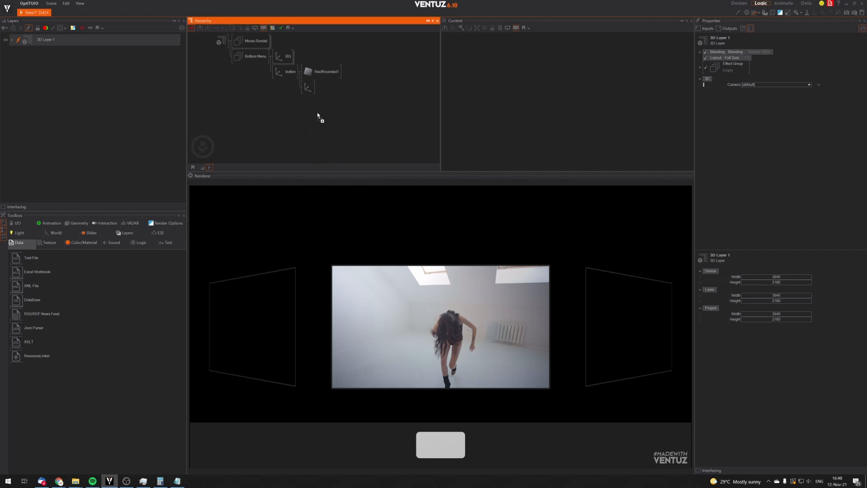
{"action": "left_click", "coordinate": [314, 88]}
{"action": "left_click", "coordinate": [337, 97]}
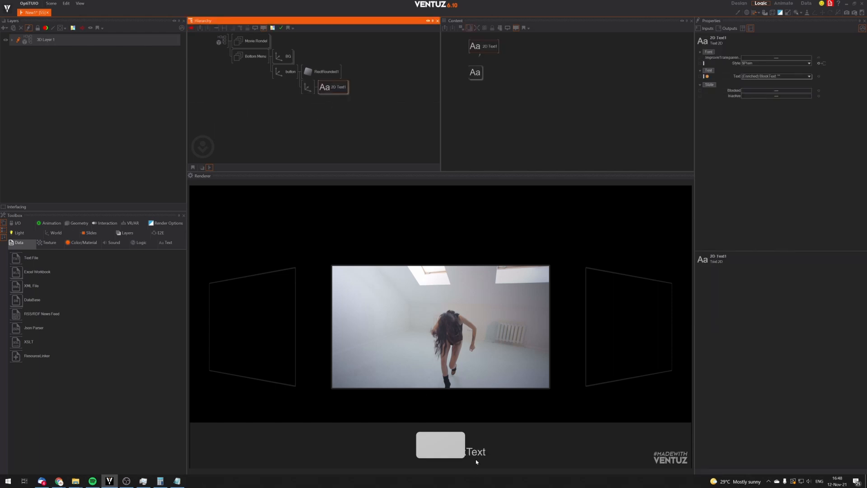
Insert a Color Solid material before the 2D text and set its base color to black (0, 0, 0).
{"action": "double_click", "coordinate": [315, 131]}
{"action": "type", "text": "colo"}
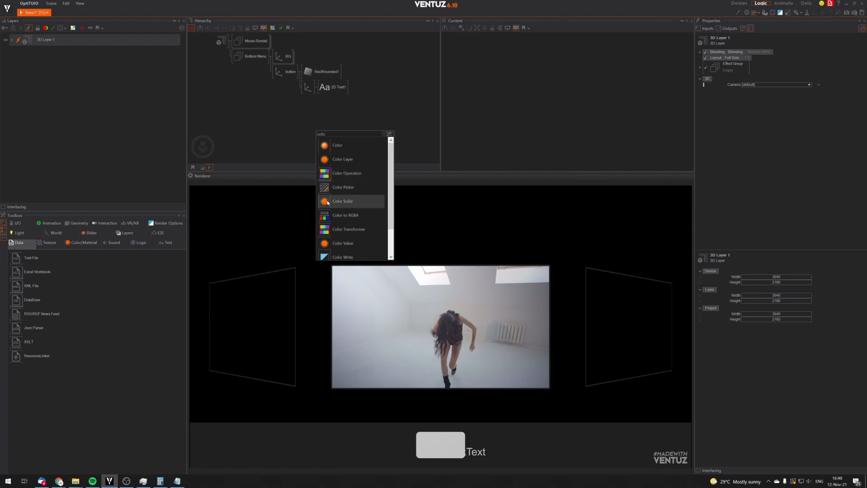
{"action": "left_click", "coordinate": [329, 201]}
{"action": "left_click", "coordinate": [320, 87]}
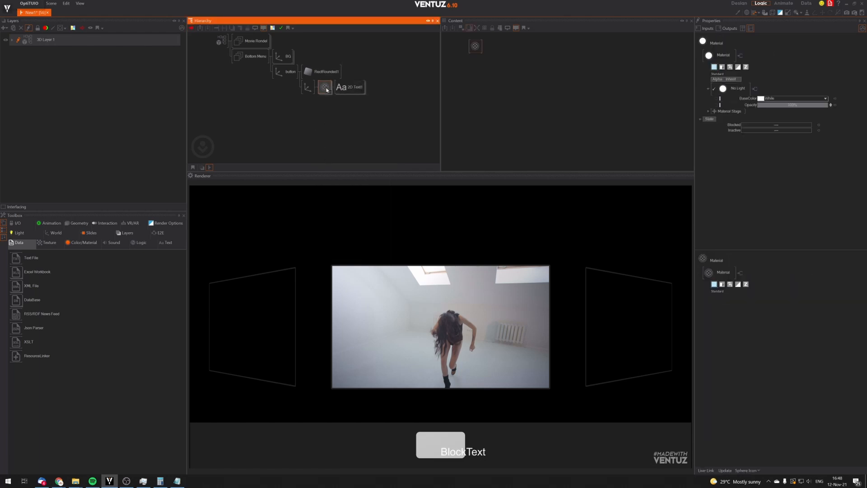
{"action": "left_click", "coordinate": [825, 98]}
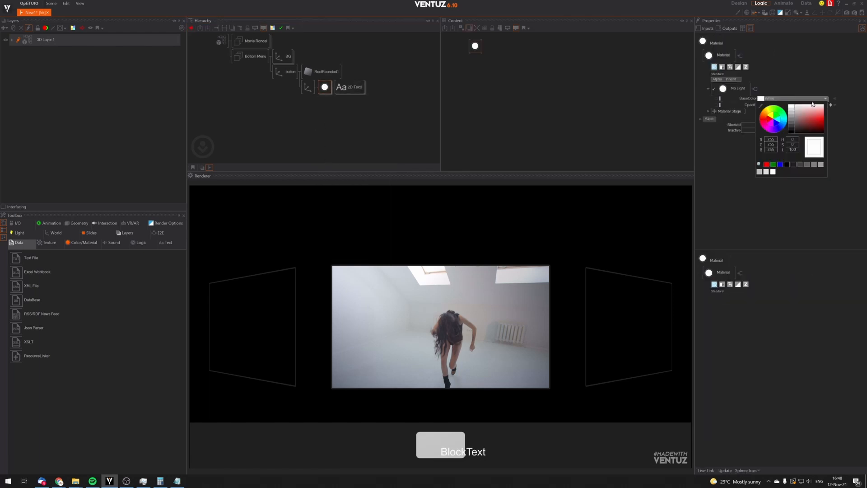
{"action": "left_click", "coordinate": [792, 135]}
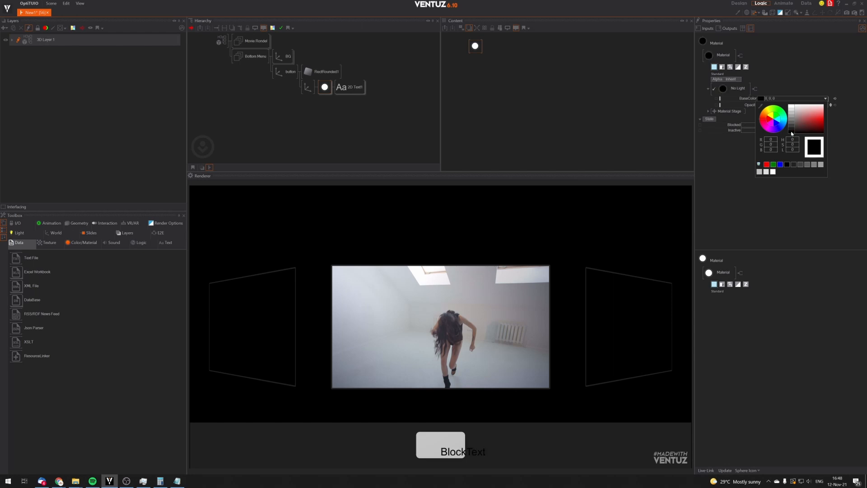
Set both TextAlignment and LineAlignment of the block text to Center.
{"action": "left_click", "coordinate": [350, 86]}
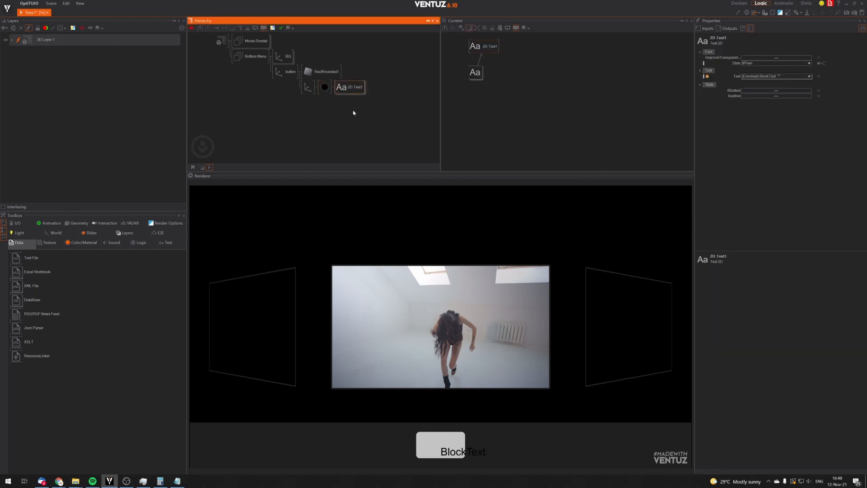
{"action": "left_click", "coordinate": [476, 73]}
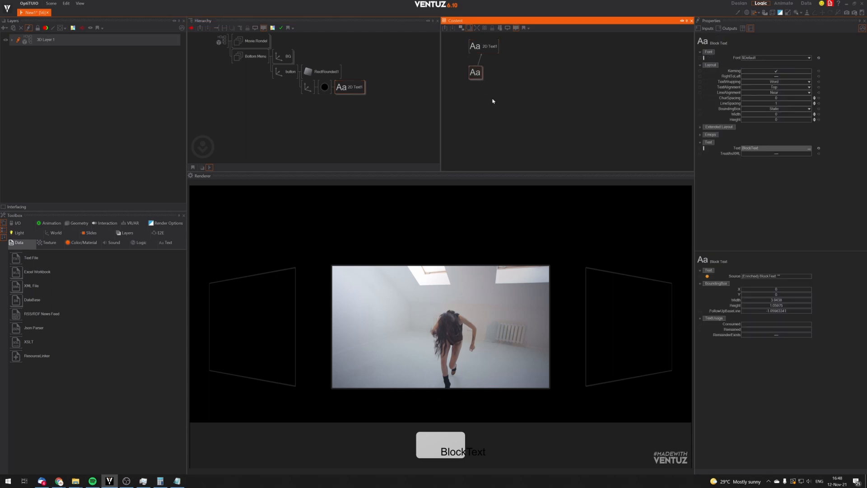
{"action": "left_click", "coordinate": [344, 90]}
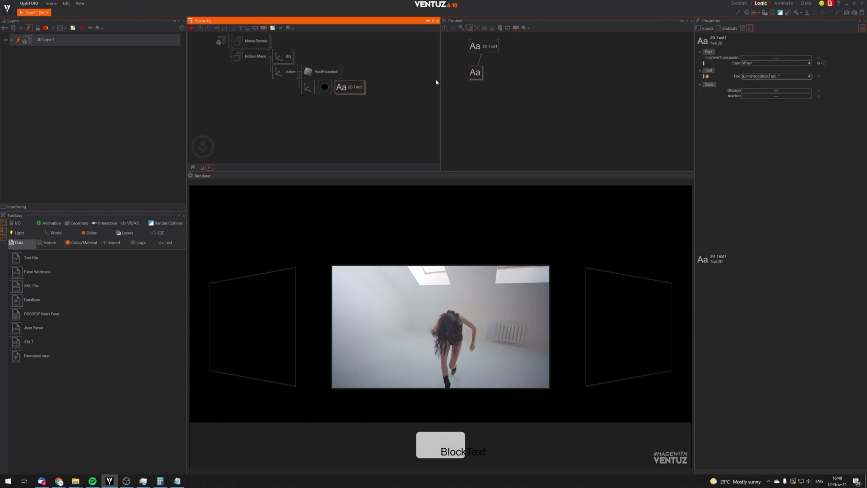
{"action": "left_click", "coordinate": [475, 74]}
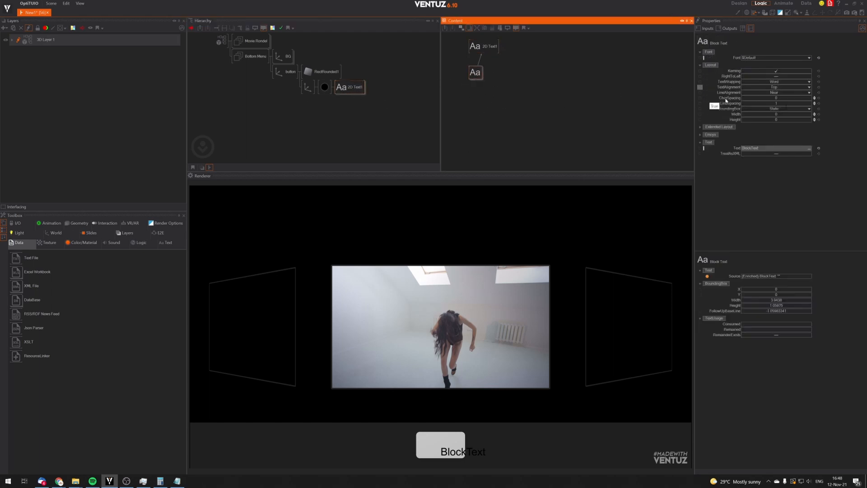
{"action": "left_click", "coordinate": [809, 87]}
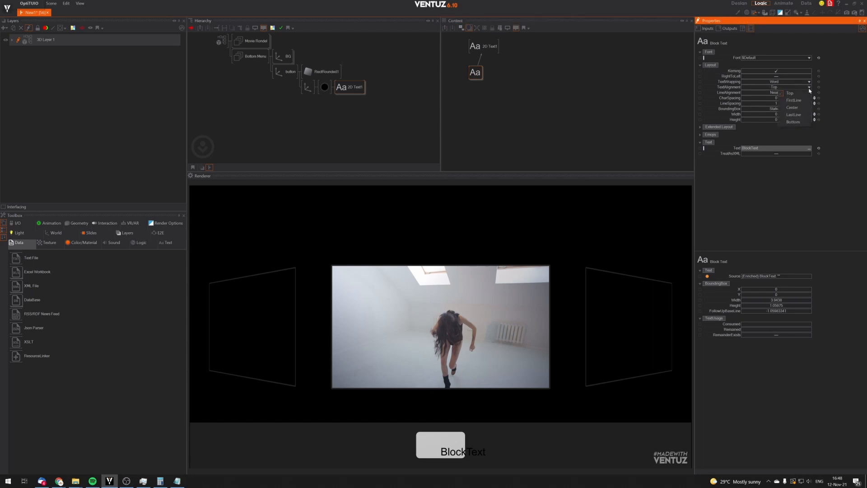
{"action": "left_click", "coordinate": [793, 107]}
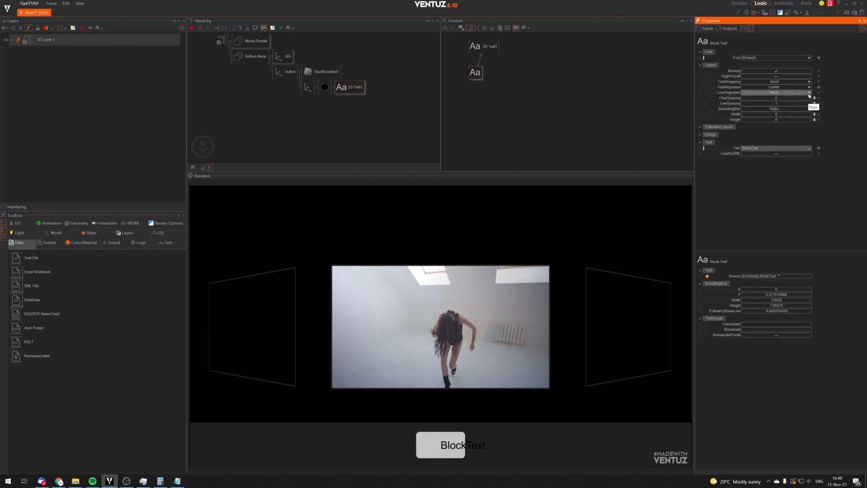
{"action": "left_click", "coordinate": [801, 93]}
{"action": "left_click", "coordinate": [789, 106]}
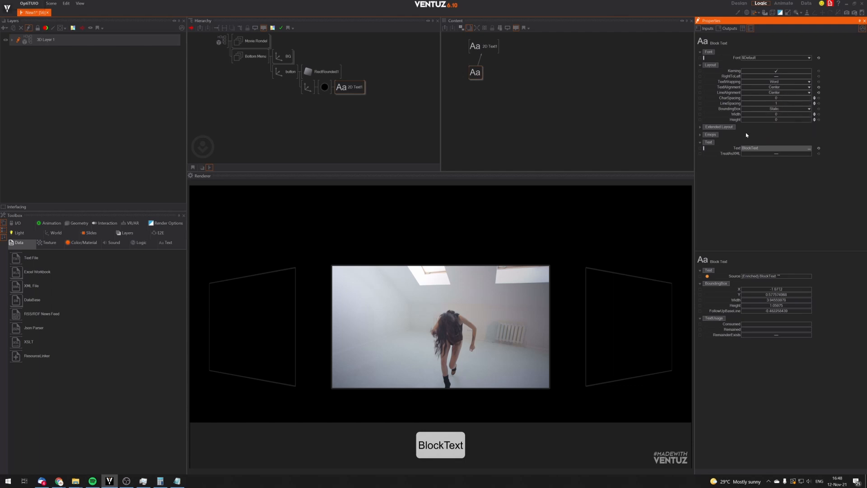
Change the block text on the button to "Next".
{"action": "left_click", "coordinate": [350, 87]}
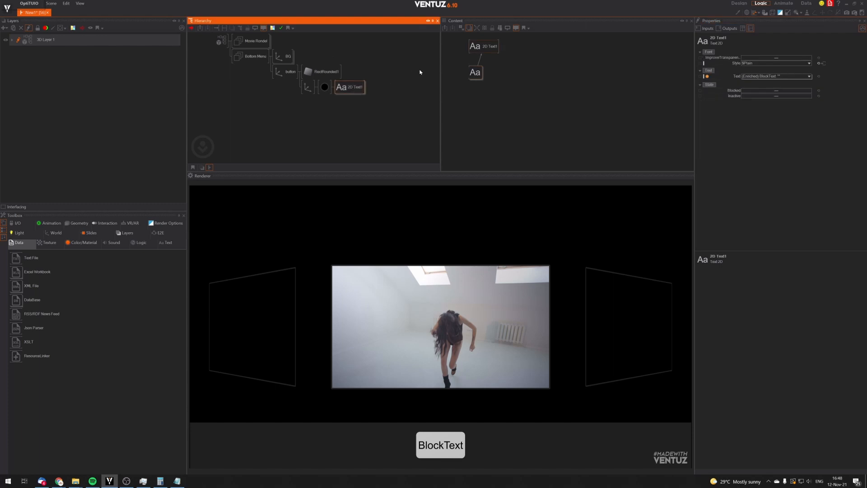
{"action": "left_click", "coordinate": [475, 72]}
{"action": "left_click", "coordinate": [768, 148]}
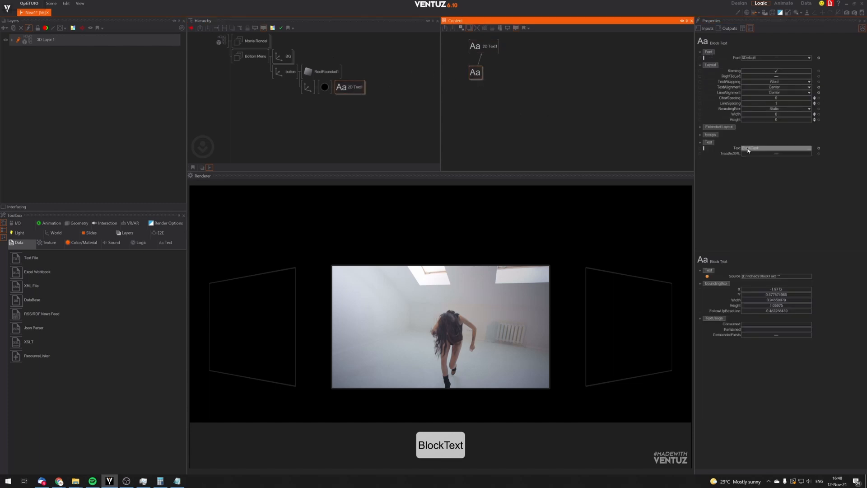
{"action": "type", "text": "Ne"}
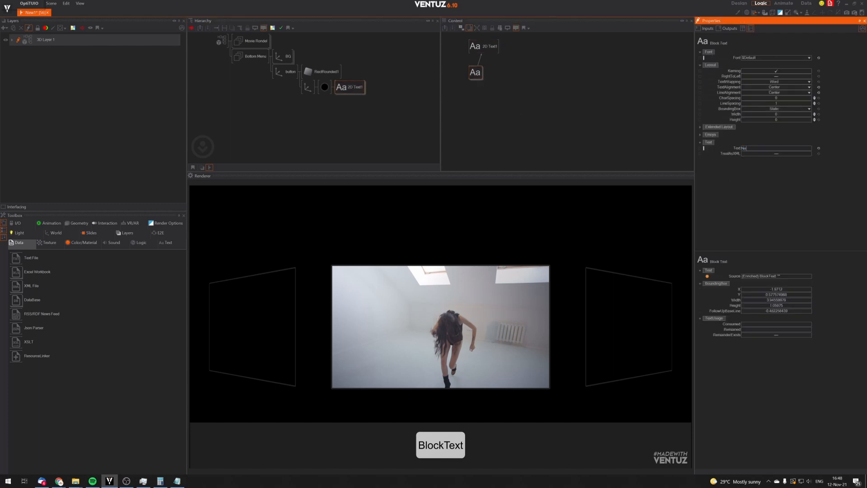
{"action": "type", "text": "xt"}
{"action": "key", "text": "Return"}
{"action": "left_click", "coordinate": [349, 139]}
Replace the button's block text with ">".
{"action": "left_click", "coordinate": [350, 87]}
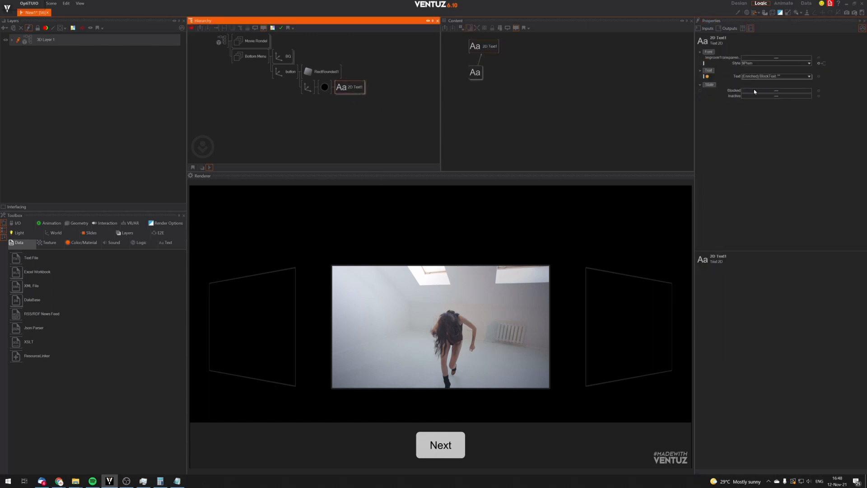
{"action": "left_click", "coordinate": [475, 72]}
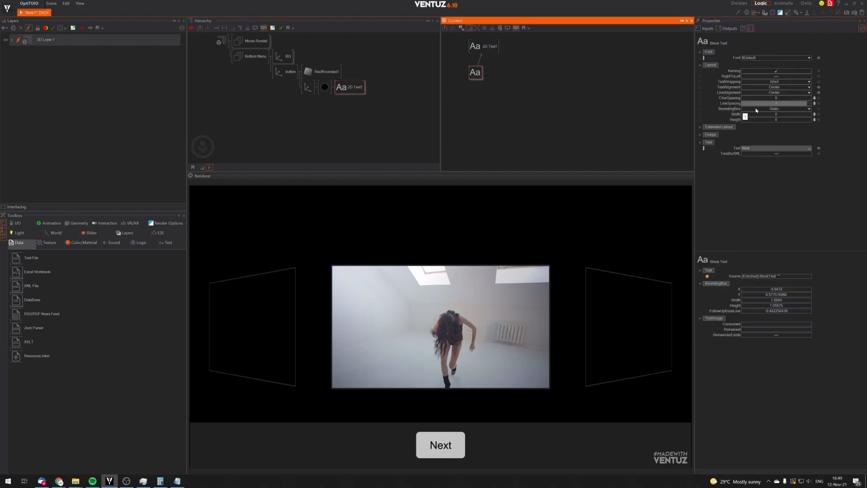
{"action": "left_click", "coordinate": [754, 149]}
{"action": "left_click", "coordinate": [750, 150]}
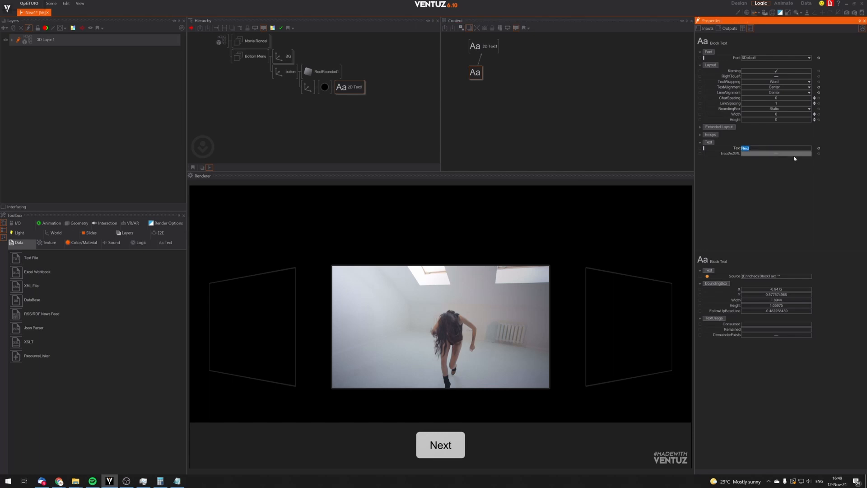
{"action": "key", "text": "BackSpace"}
Enlarge the button label by setting the overall ScalingFactor of its axis to about 2.92.
{"action": "left_click", "coordinate": [307, 87]}
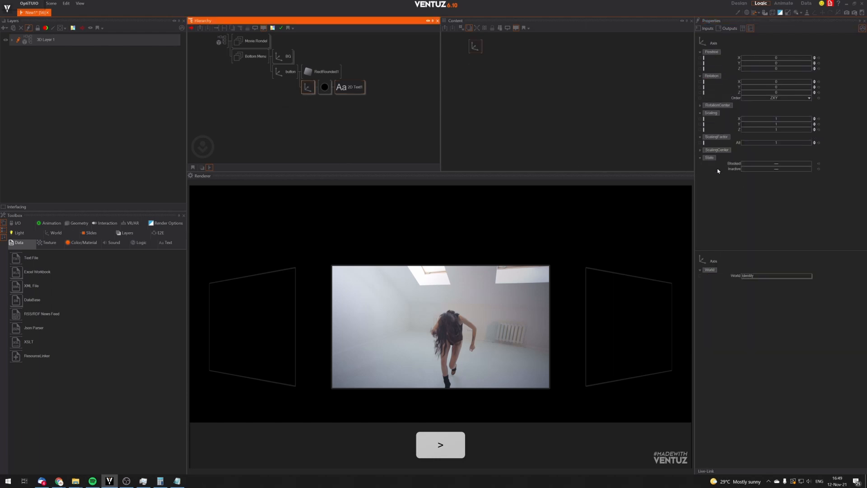
{"action": "left_click_drag", "start_coordinate": [776, 143], "coordinate": [795, 142]}
{"action": "left_click", "coordinate": [437, 449]}
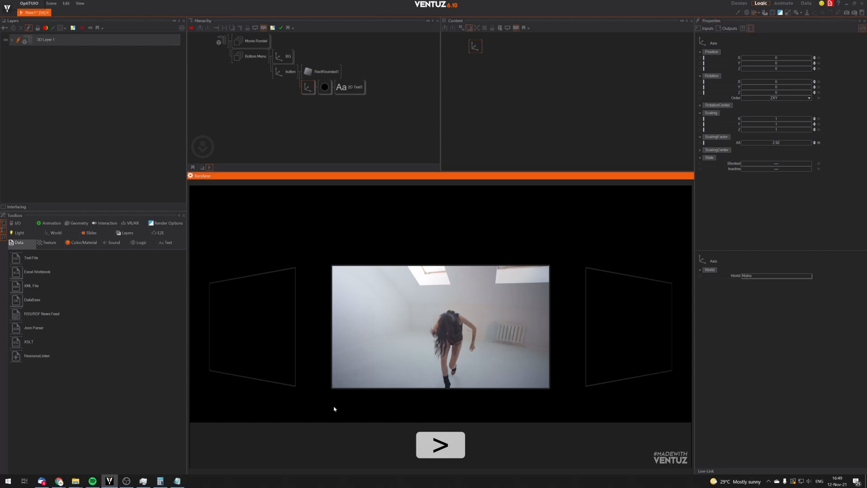
{"action": "left_click", "coordinate": [301, 122]}
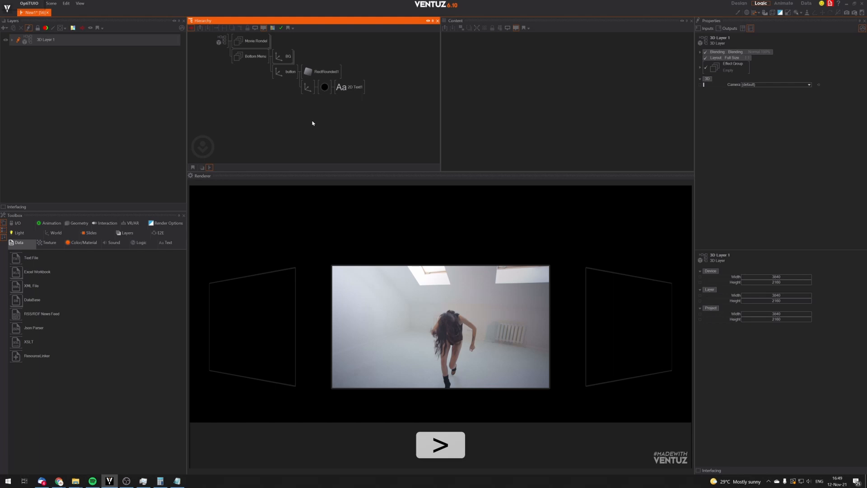
Insert a Touch Button node between the button axis and its rounded rectangle and label branches.
{"action": "right_click", "coordinate": [312, 123]}
{"action": "left_click", "coordinate": [291, 127]}
{"action": "left_click", "coordinate": [103, 224]}
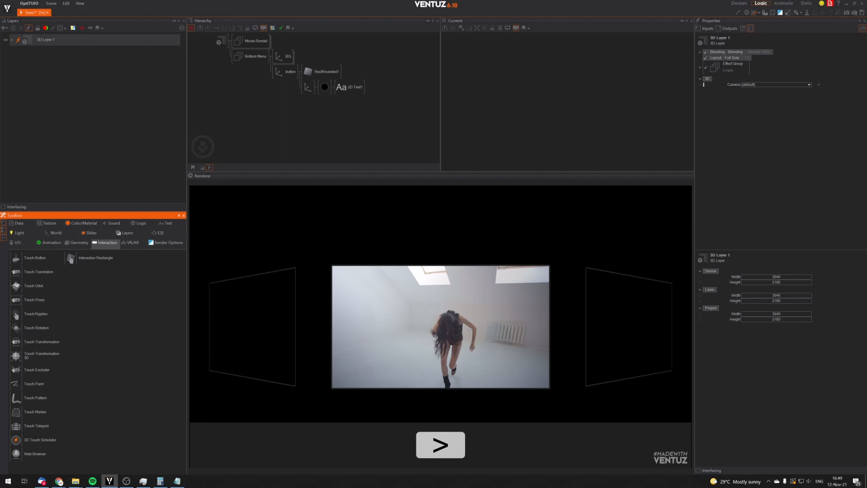
{"action": "left_click_drag", "start_coordinate": [16, 257], "coordinate": [300, 72]}
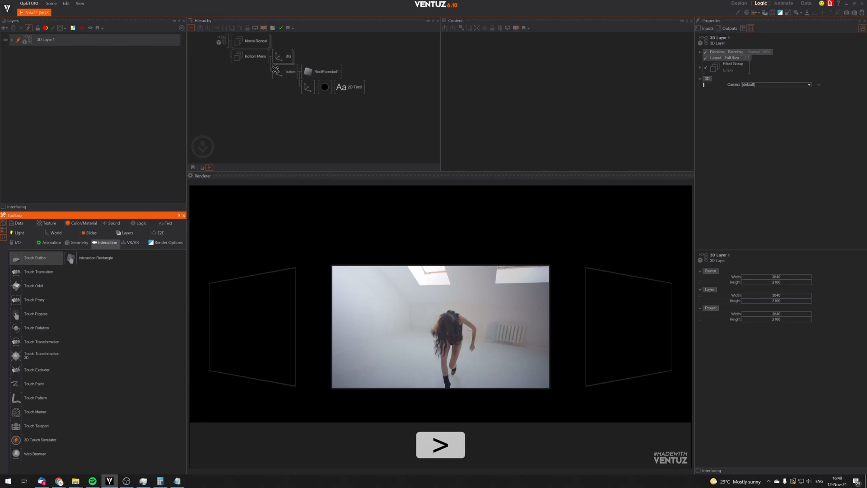
{"action": "left_click_drag", "start_coordinate": [276, 73], "coordinate": [303, 73]}
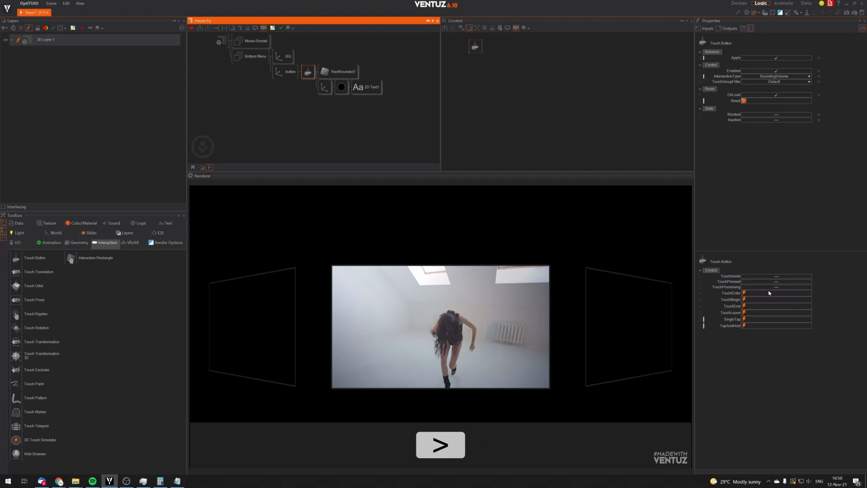
Test the Touch Button by tapping the rendered button repeatedly and check its touch and SingleTap outputs.
{"action": "left_click", "coordinate": [456, 445]}
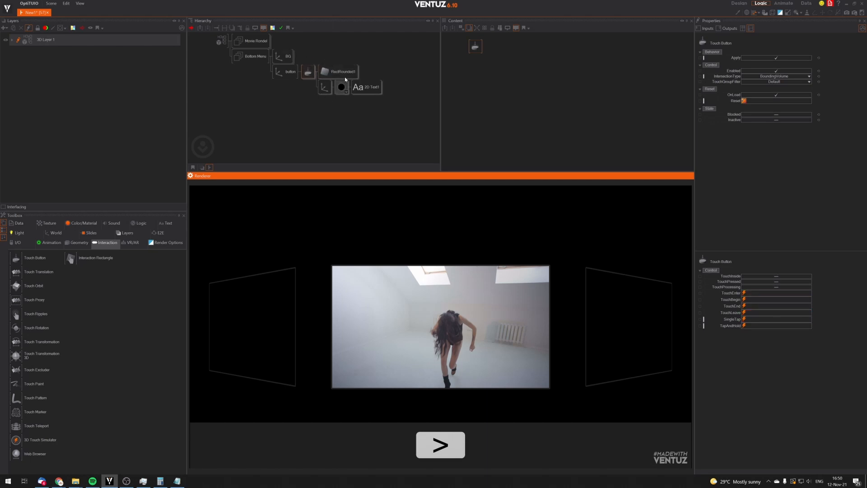
{"action": "left_click", "coordinate": [310, 72]}
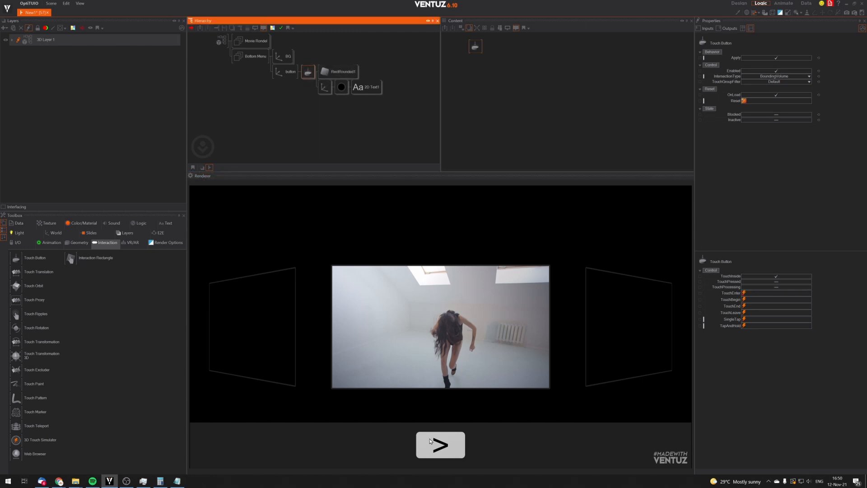
{"action": "left_click", "coordinate": [442, 447]}
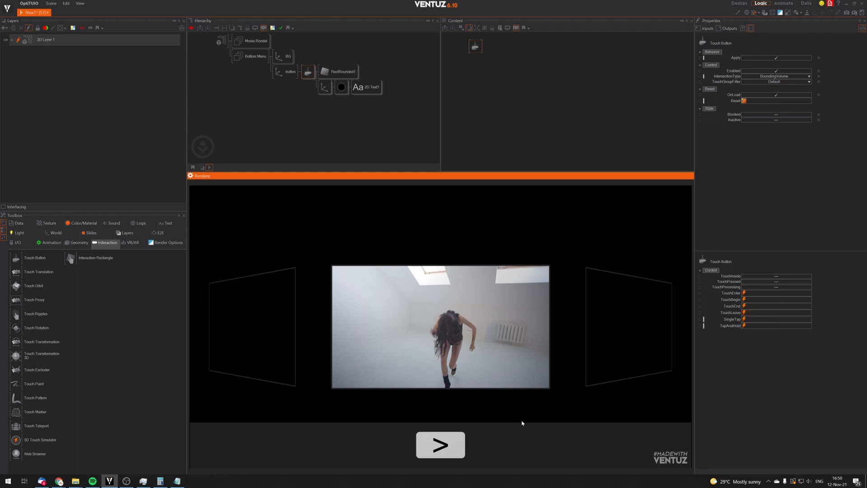
{"action": "left_click", "coordinate": [456, 438]}
{"action": "left_click", "coordinate": [449, 446]}
{"action": "left_click", "coordinate": [448, 446]}
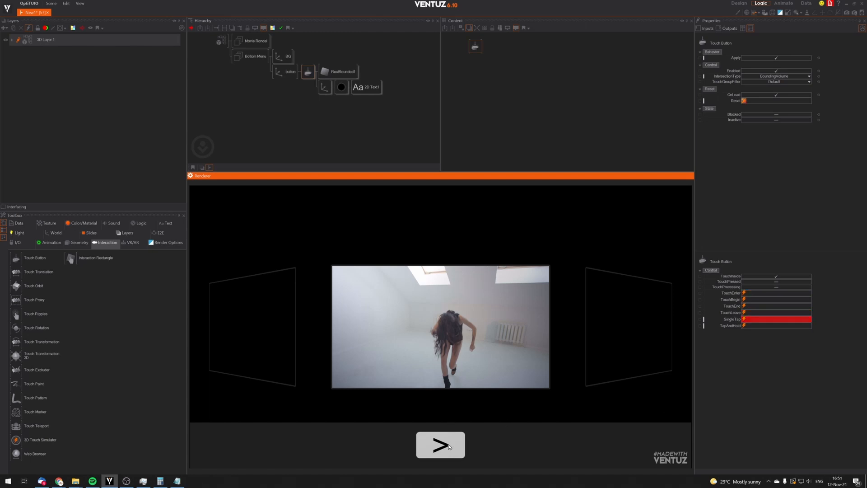
{"action": "left_click", "coordinate": [448, 446]}
{"action": "left_click", "coordinate": [448, 446]}
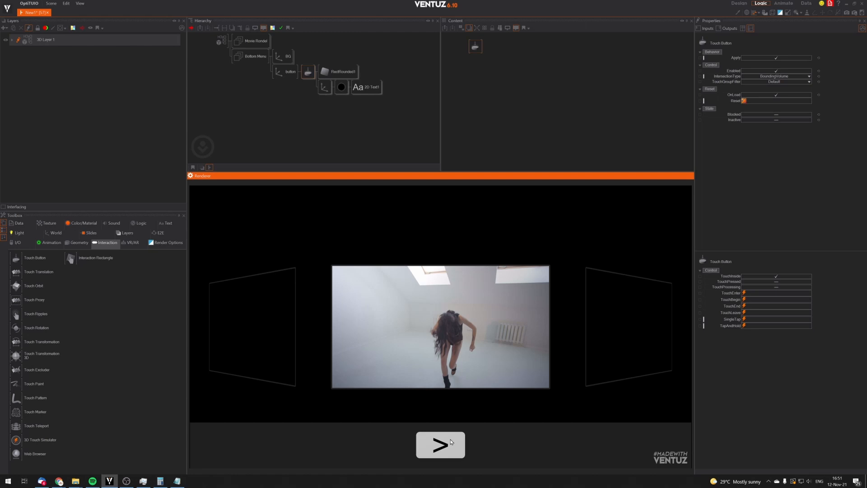
{"action": "left_click", "coordinate": [447, 444]}
{"action": "left_click", "coordinate": [447, 444]}
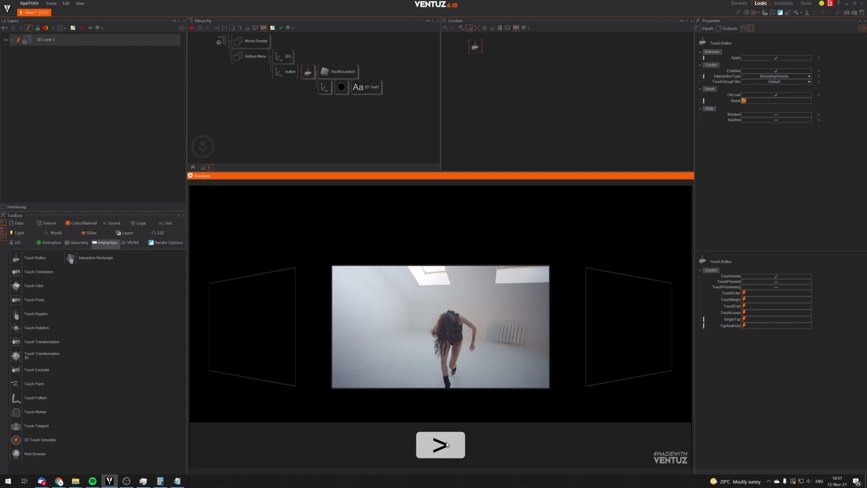
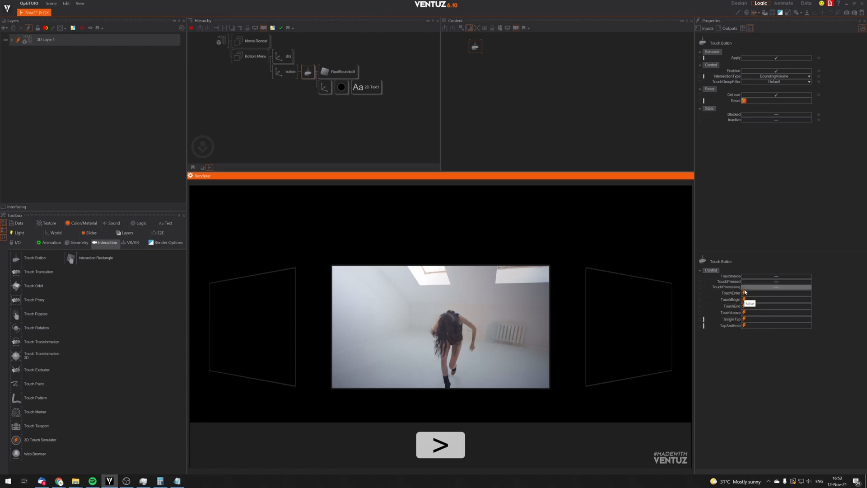
{"action": "mouse_move", "coordinate": [744, 324]}
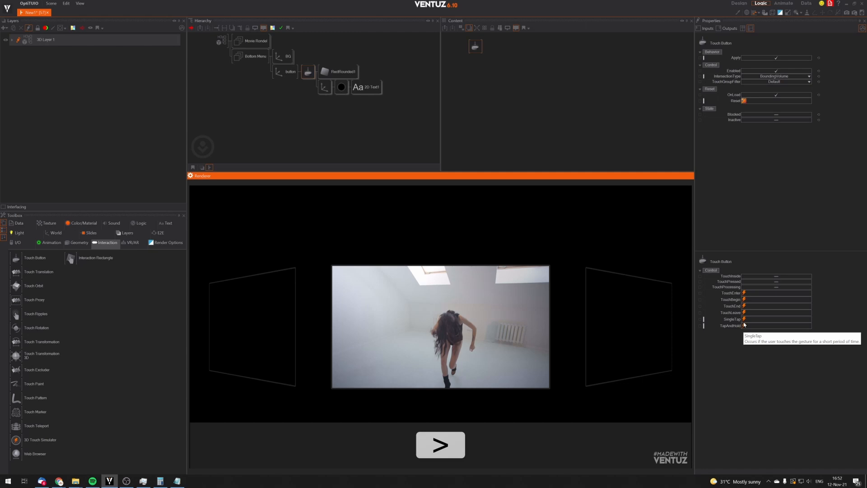
Examine the inputs of the keyframe animation on the main rotation axis in Movie Rondel and compare them with the Touch Button's outputs.
{"action": "left_click", "coordinate": [248, 40]}
{"action": "left_click", "coordinate": [300, 40]}
{"action": "left_click", "coordinate": [561, 63]}
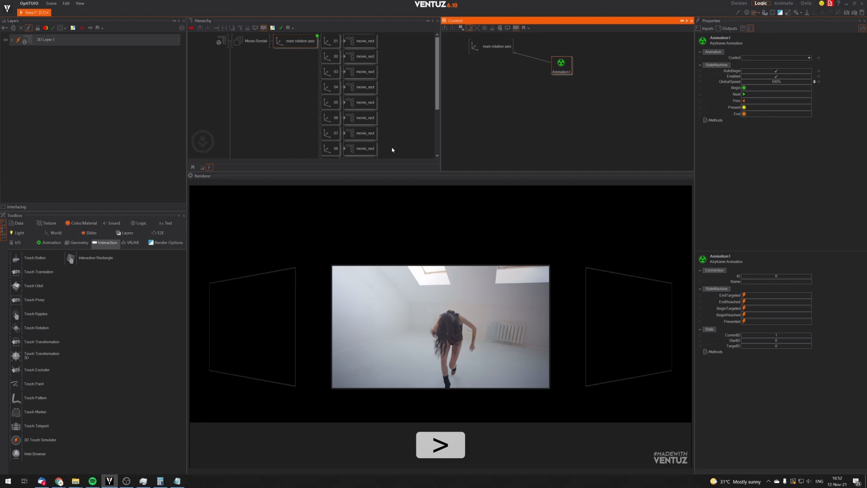
{"action": "left_click", "coordinate": [271, 40]}
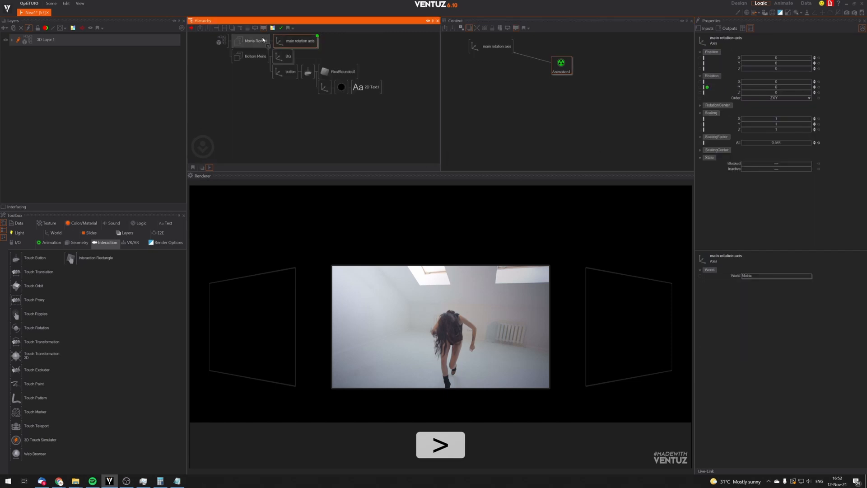
{"action": "left_click", "coordinate": [271, 40]}
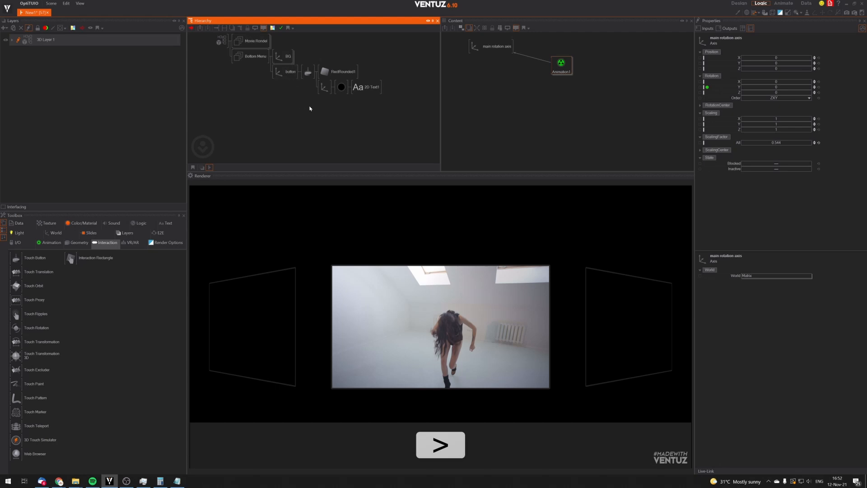
{"action": "left_click", "coordinate": [308, 72]}
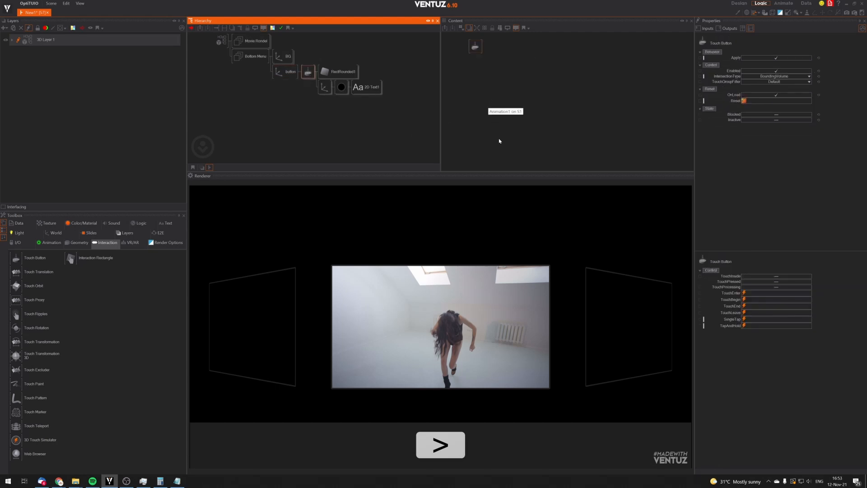
{"action": "middle_click_drag", "start_coordinate": [301, 137], "coordinate": [309, 140]}
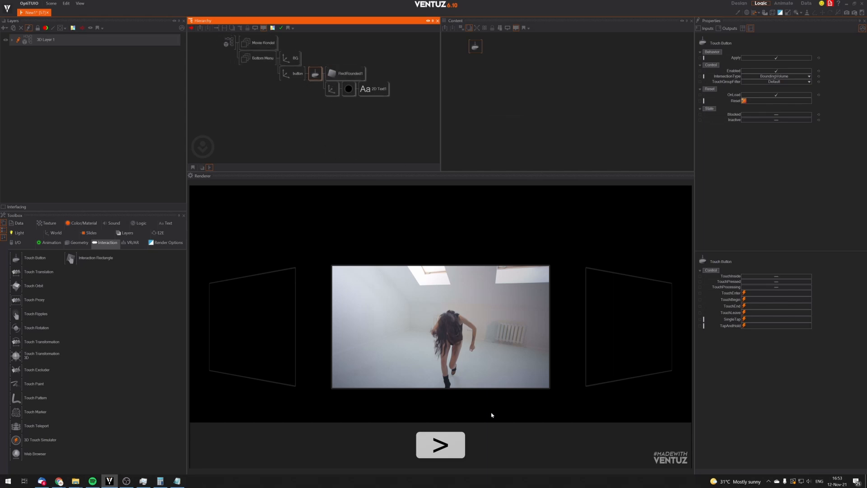
{"action": "left_click", "coordinate": [454, 442]}
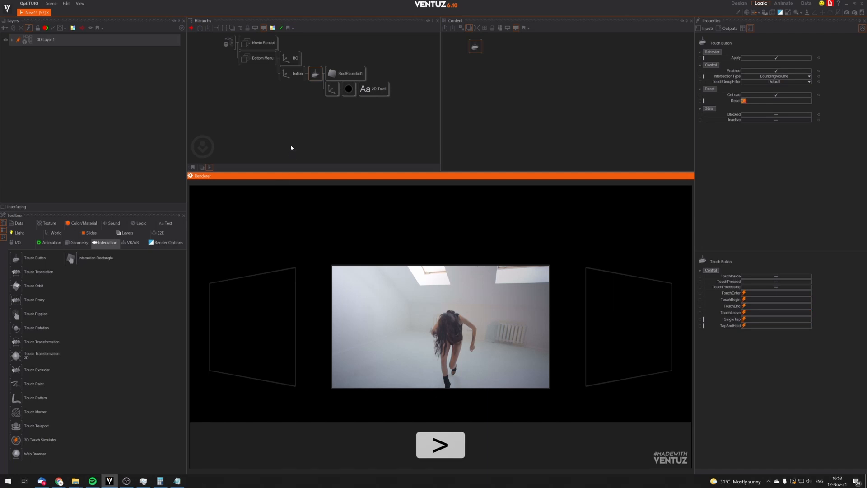
Merge the button axis and all its child nodes into a container.
{"action": "left_click", "coordinate": [292, 118]}
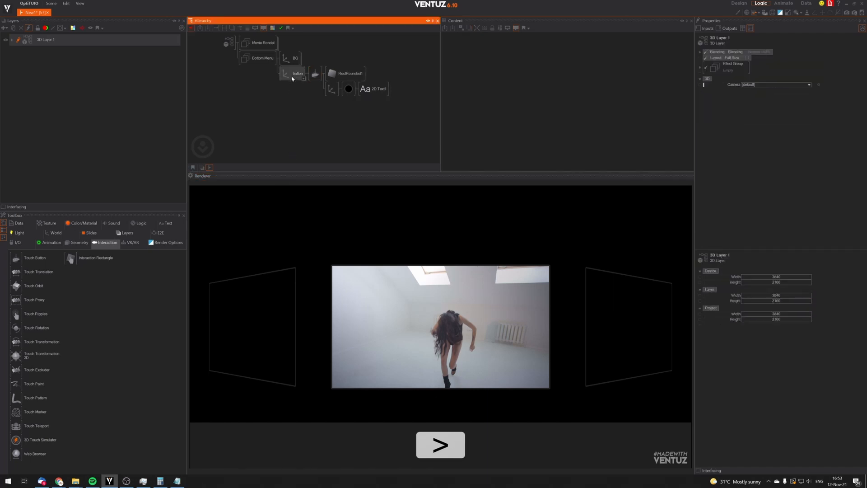
{"action": "left_click", "coordinate": [263, 61]}
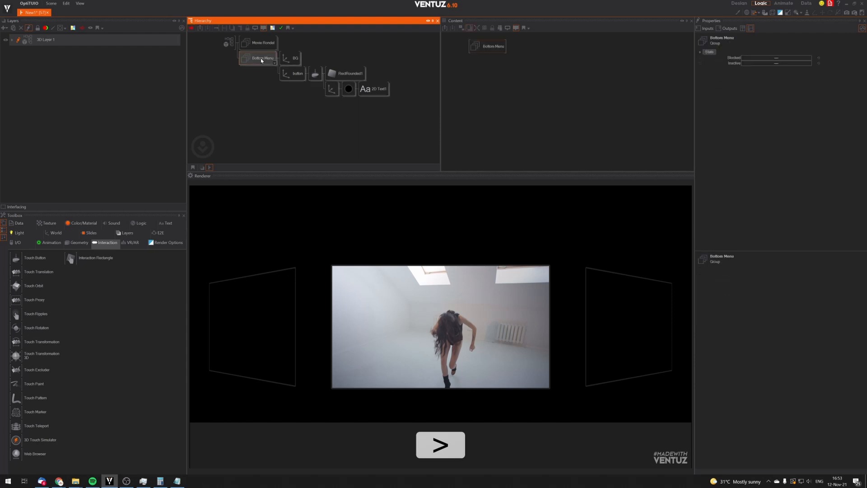
{"action": "left_click", "coordinate": [290, 59]}
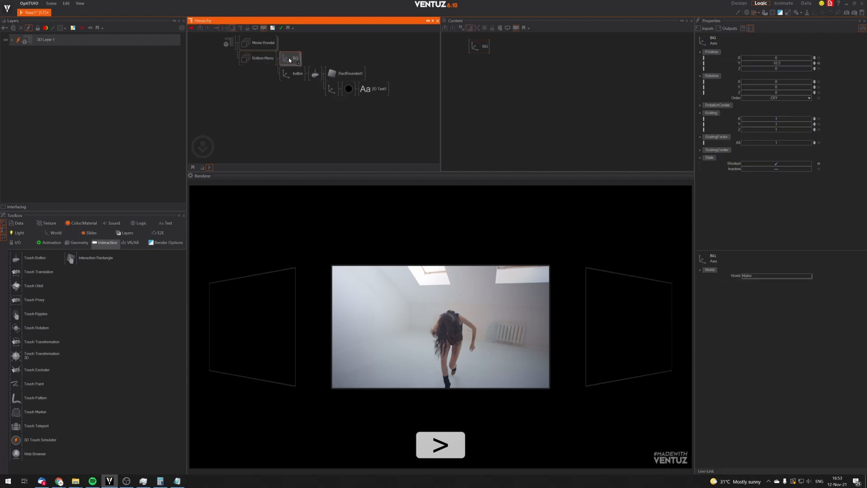
{"action": "left_click", "coordinate": [292, 74]}
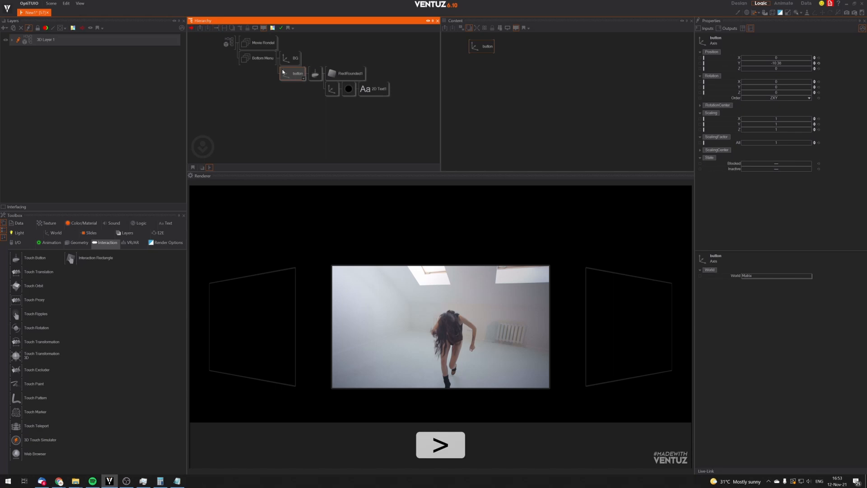
{"action": "right_click", "coordinate": [292, 75]}
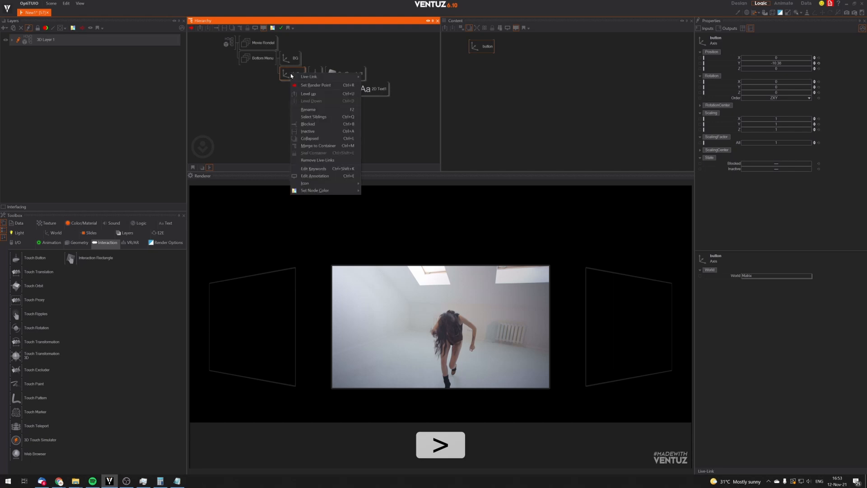
{"action": "left_click", "coordinate": [314, 148]}
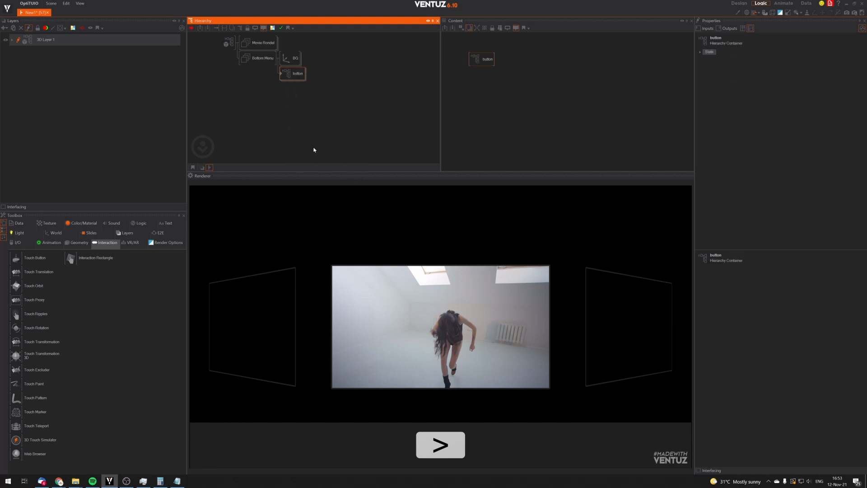
Insert an Axis before the button container and move it to an X position of about -14.5.
{"action": "left_click", "coordinate": [294, 78]}
{"action": "double_click", "coordinate": [292, 129]}
{"action": "type", "text": "axi"}
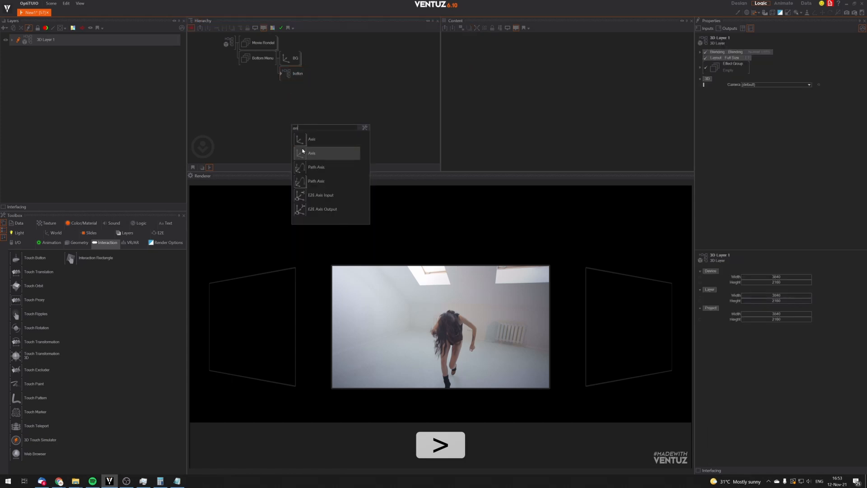
{"action": "left_click", "coordinate": [303, 140]}
{"action": "left_click", "coordinate": [285, 76]}
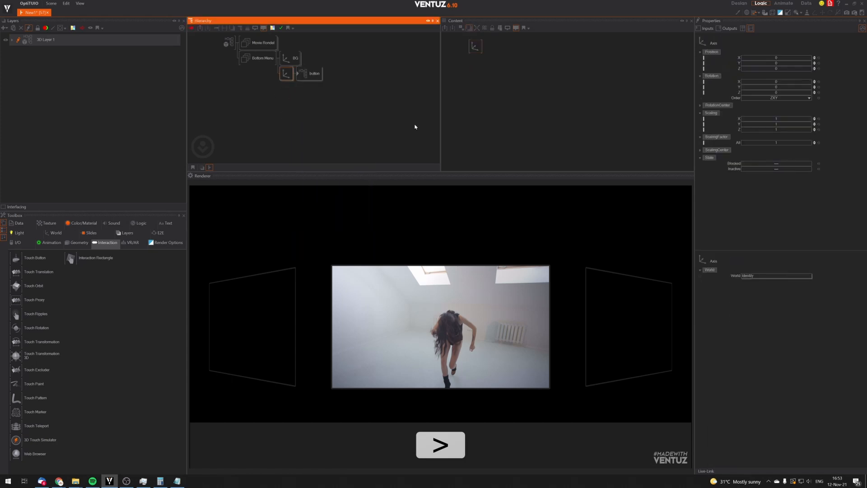
{"action": "left_click_drag", "start_coordinate": [775, 58], "coordinate": [763, 58]}
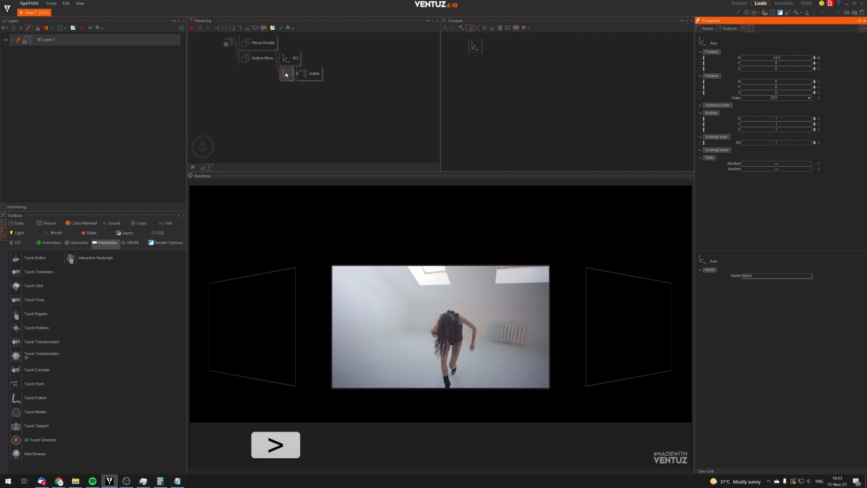
Duplicate the axis with its button container and move the copy to an X position of about -1.2.
{"action": "left_click_drag", "start_coordinate": [286, 75], "coordinate": [290, 85], "text": "ctrl"}
{"action": "left_click", "coordinate": [786, 58]}
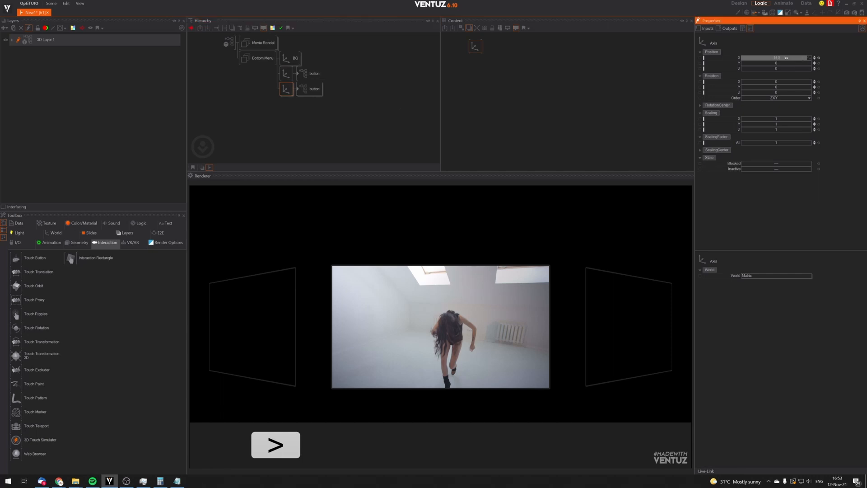
{"action": "left_click_drag", "start_coordinate": [786, 57], "coordinate": [790, 58]}
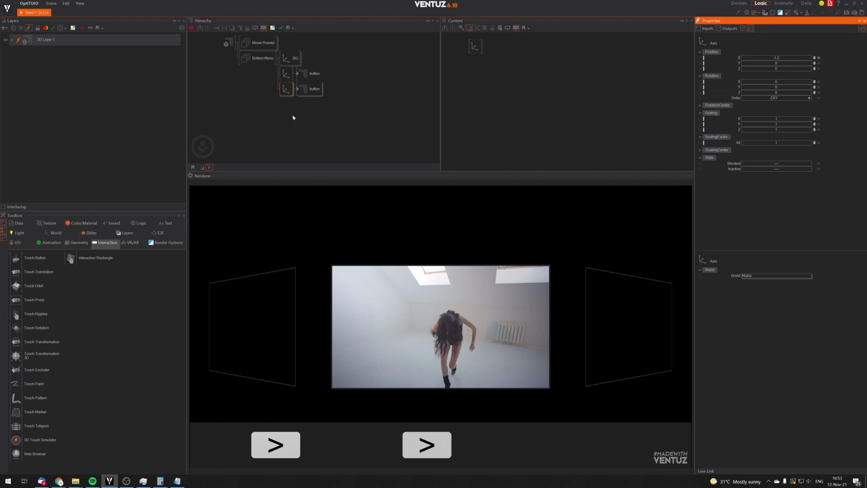
Delete the duplicated axis together with its button container.
{"action": "left_click", "coordinate": [292, 118]}
{"action": "left_click", "coordinate": [288, 91]}
{"action": "key", "text": "Delete"}
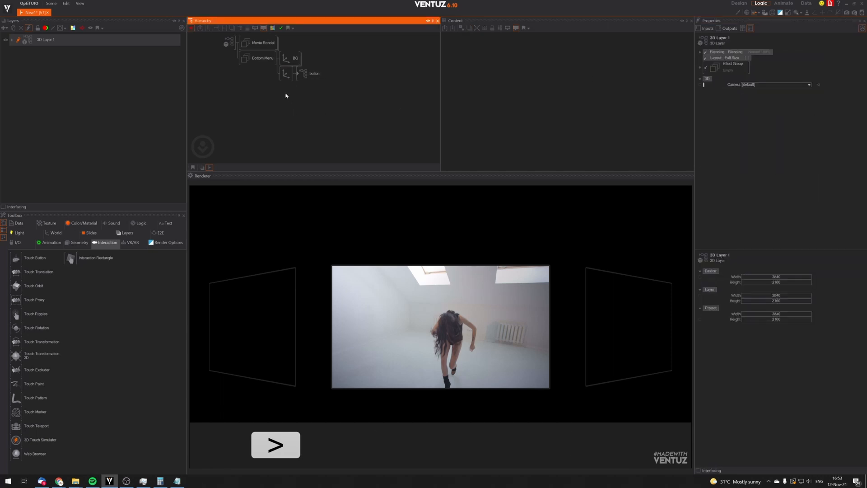
Reset the X position of the Axis before the button container to its default.
{"action": "left_click", "coordinate": [286, 73]}
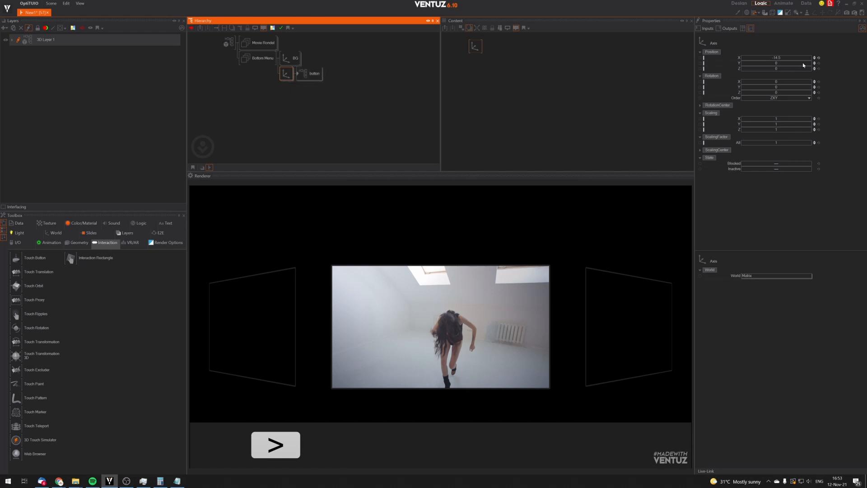
{"action": "left_click", "coordinate": [819, 59]}
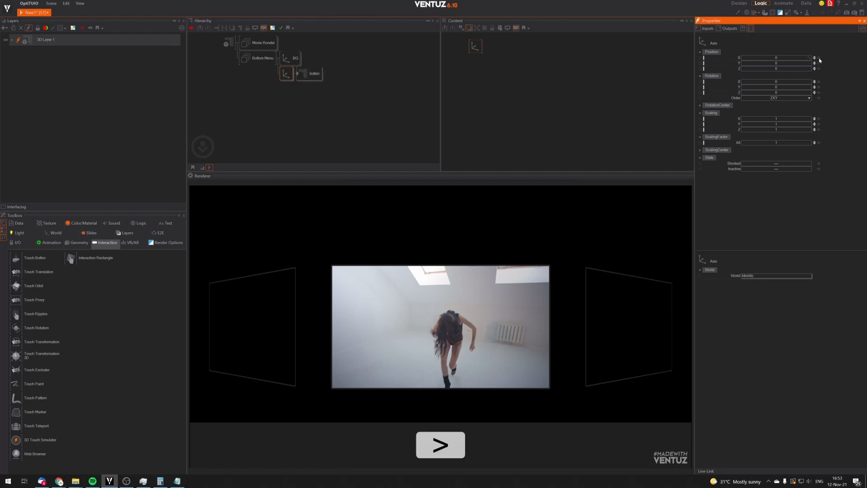
Expose the Touch Button's TouchEnter event as an output of the button container and return to the parent hierarchy.
{"action": "left_click", "coordinate": [311, 73]}
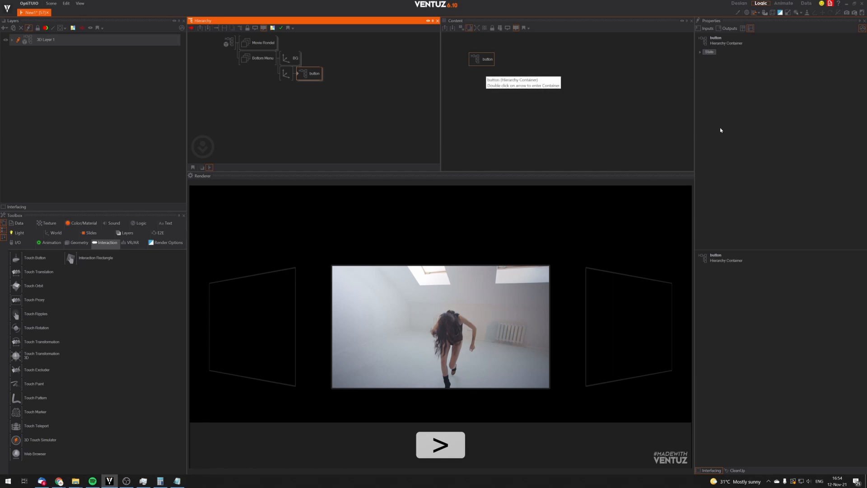
{"action": "double_click", "coordinate": [299, 75]}
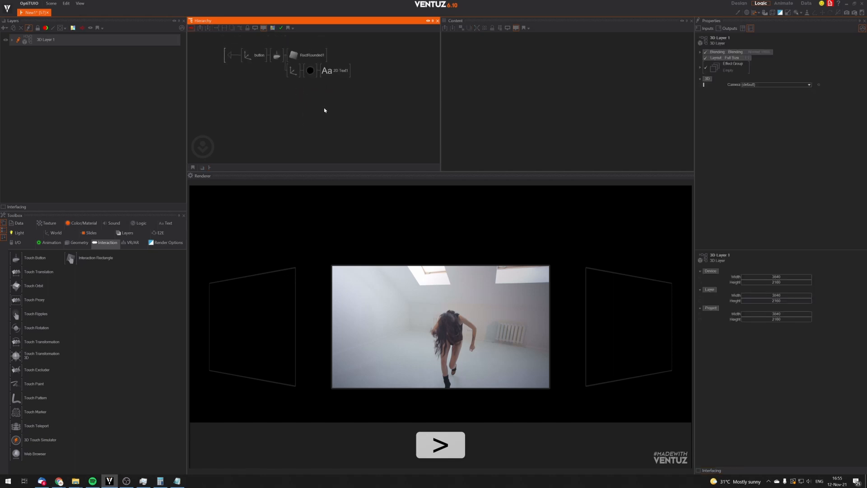
{"action": "left_click", "coordinate": [343, 72]}
{"action": "left_click", "coordinate": [294, 107]}
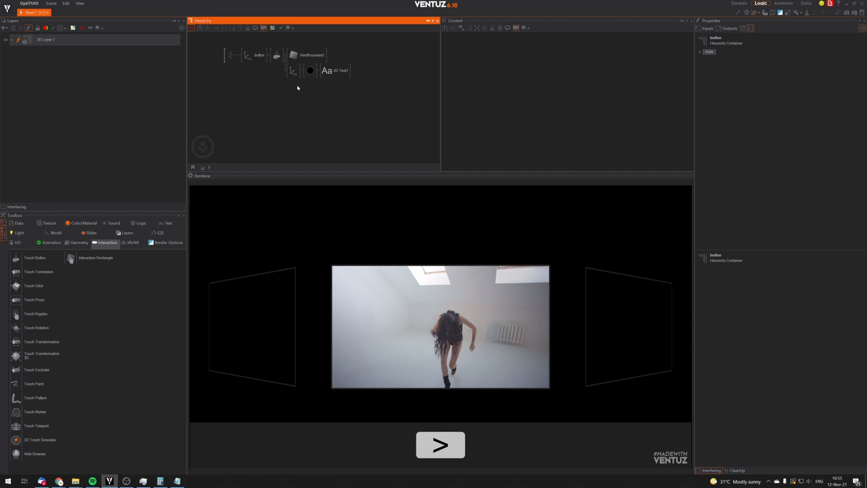
{"action": "left_click", "coordinate": [277, 55]}
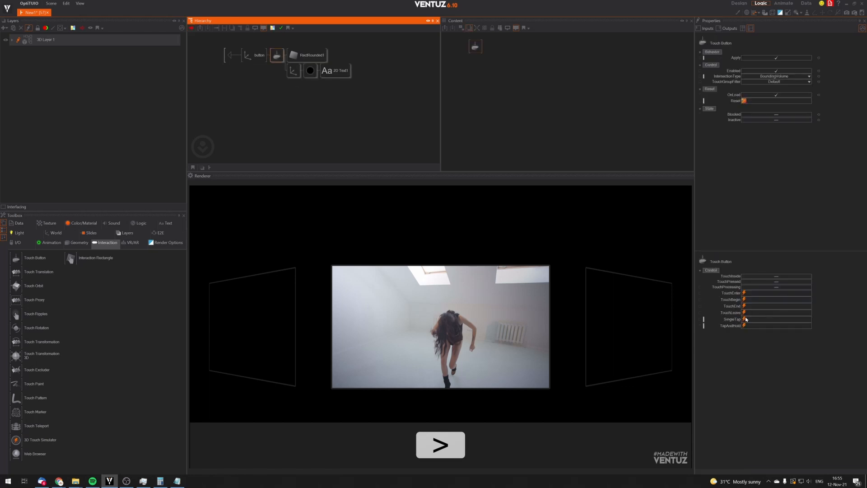
{"action": "left_click", "coordinate": [700, 293]}
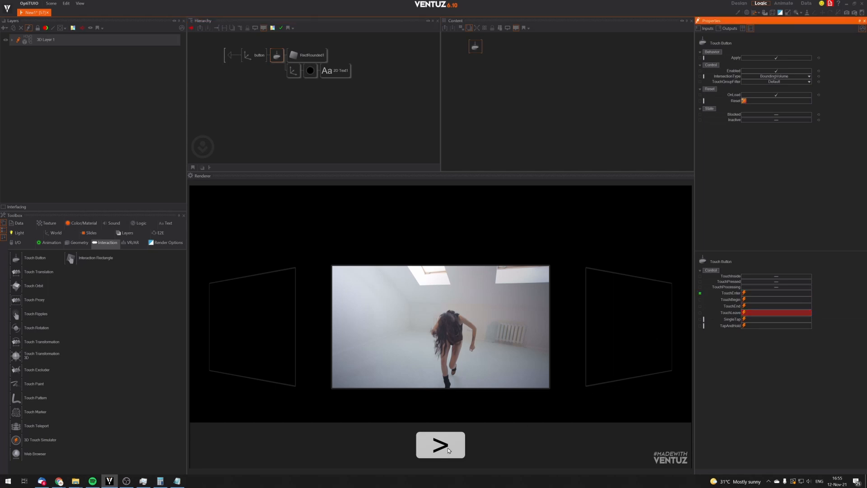
{"action": "left_click", "coordinate": [232, 56]}
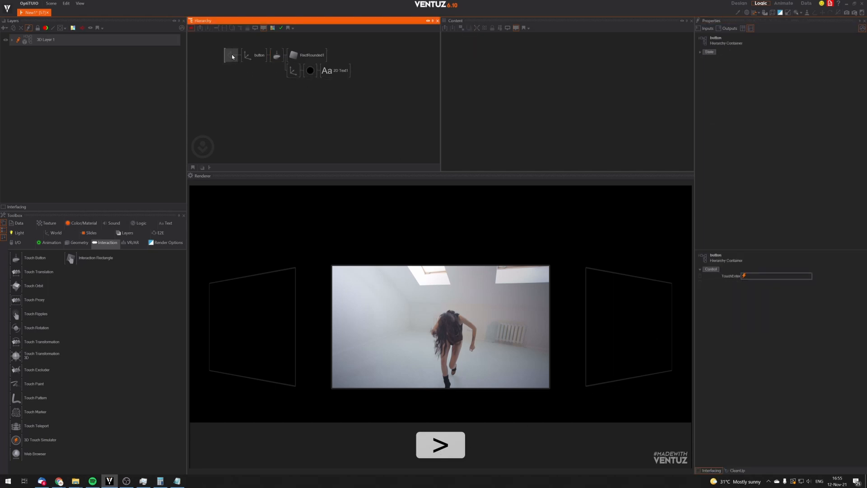
{"action": "double_click", "coordinate": [231, 56]}
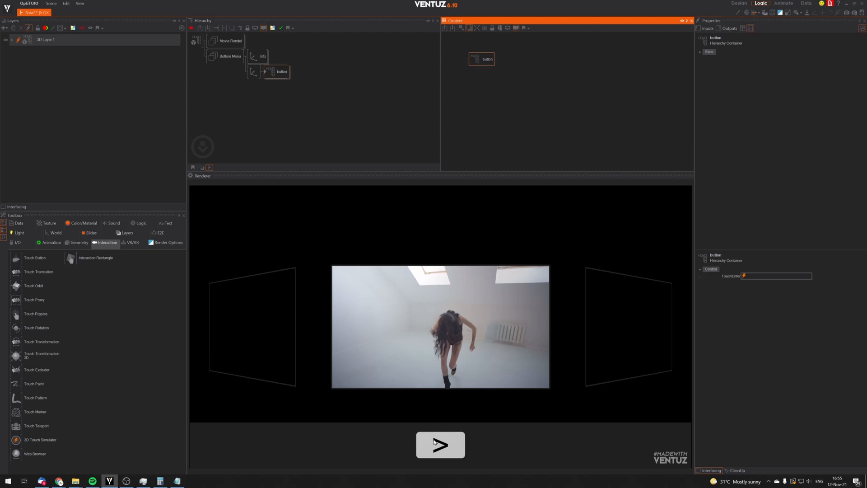
Expose the Text property of the Block Text inside the button container as a container input.
{"action": "double_click", "coordinate": [266, 73]}
{"action": "left_click", "coordinate": [294, 57]}
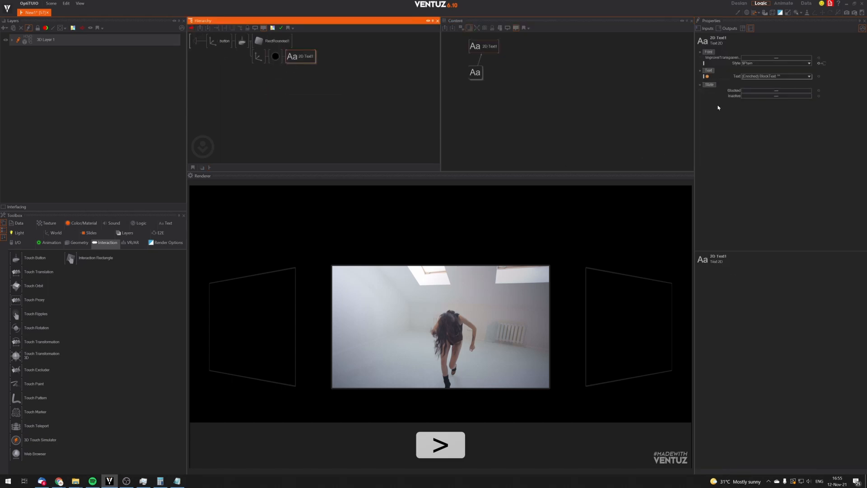
{"action": "left_click", "coordinate": [475, 73]}
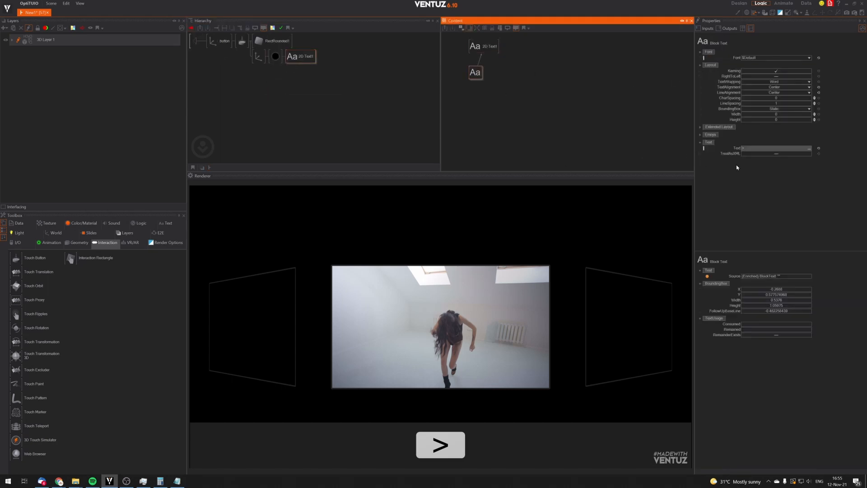
{"action": "left_click", "coordinate": [699, 148]}
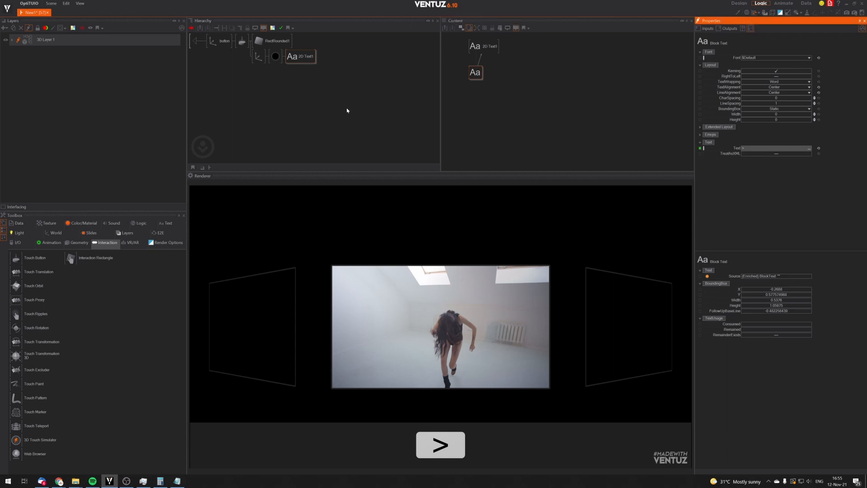
{"action": "left_click", "coordinate": [197, 41]}
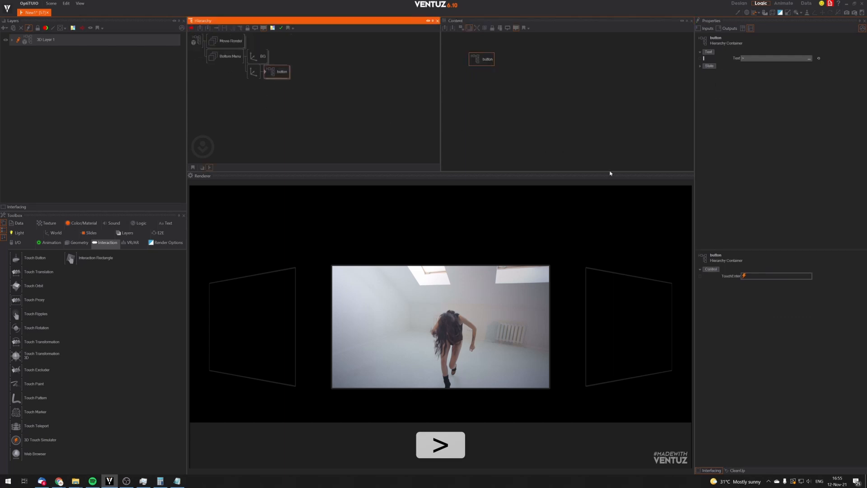
Test the button container's touch event by touching the ">" button in the rendered scene.
{"action": "left_click", "coordinate": [432, 444]}
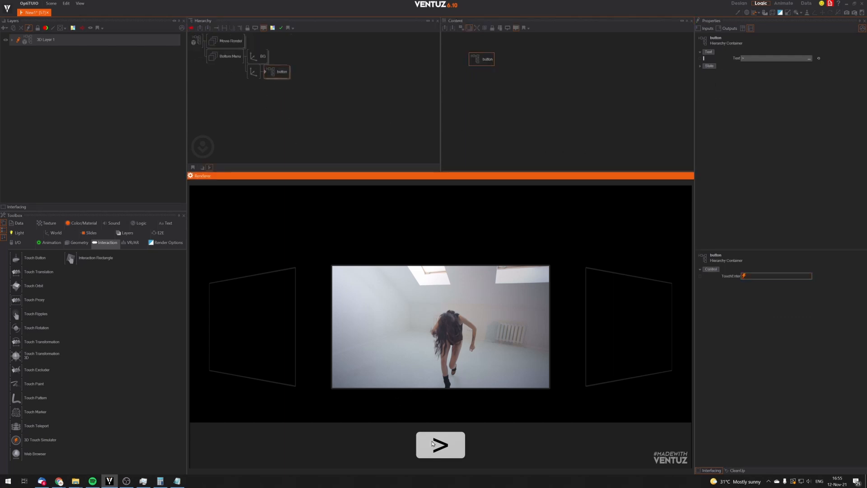
{"action": "left_click", "coordinate": [432, 444]}
{"action": "left_click", "coordinate": [281, 75]}
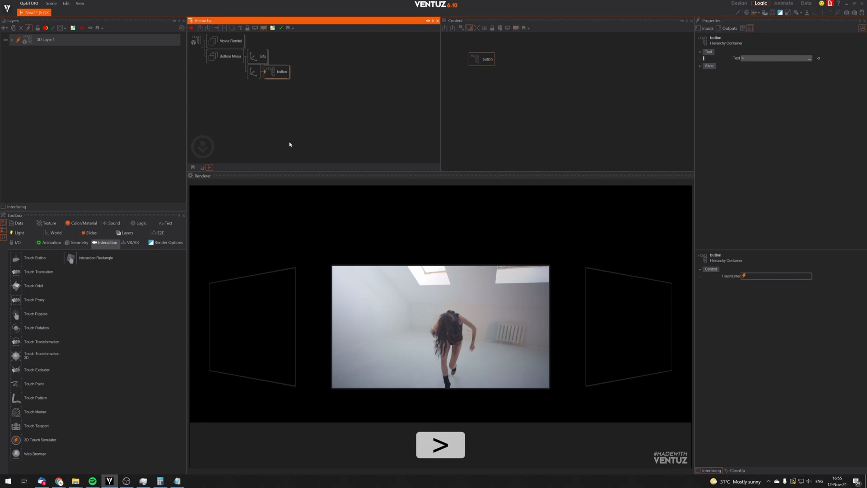
Move the Axis before the button container to an X position of 5.
{"action": "left_click", "coordinate": [253, 72]}
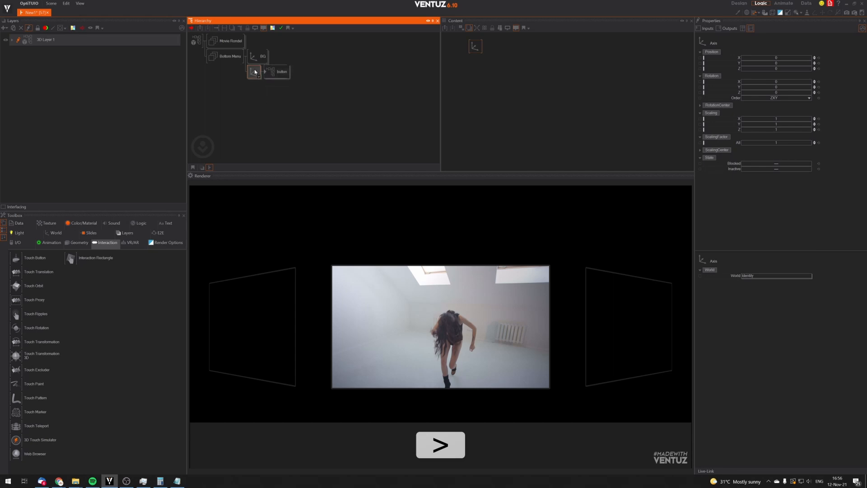
{"action": "mouse_move", "coordinate": [767, 58]}
{"action": "left_mouse_down"}
{"action": "mouse_move", "coordinate": [780, 69]}
{"action": "mouse_move", "coordinate": [782, 61]}
{"action": "left_mouse_up"}
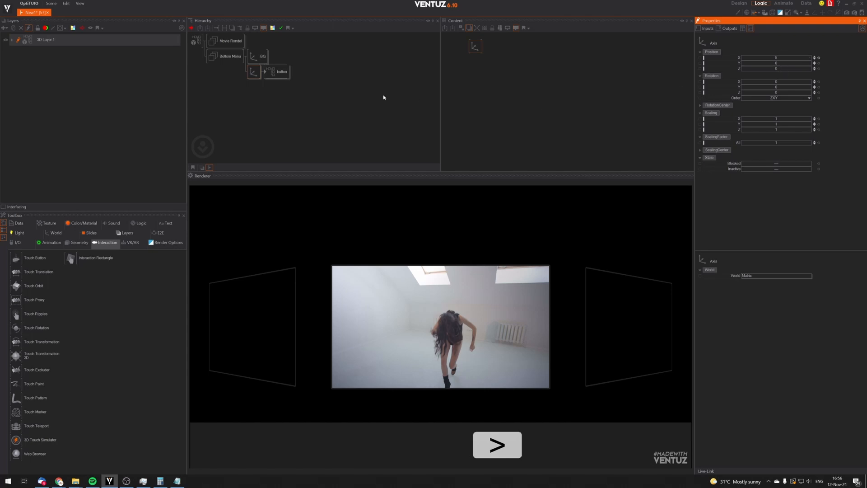
Duplicate the Axis with its button container and set the copy's X position to -5.
{"action": "left_click", "coordinate": [254, 72]}
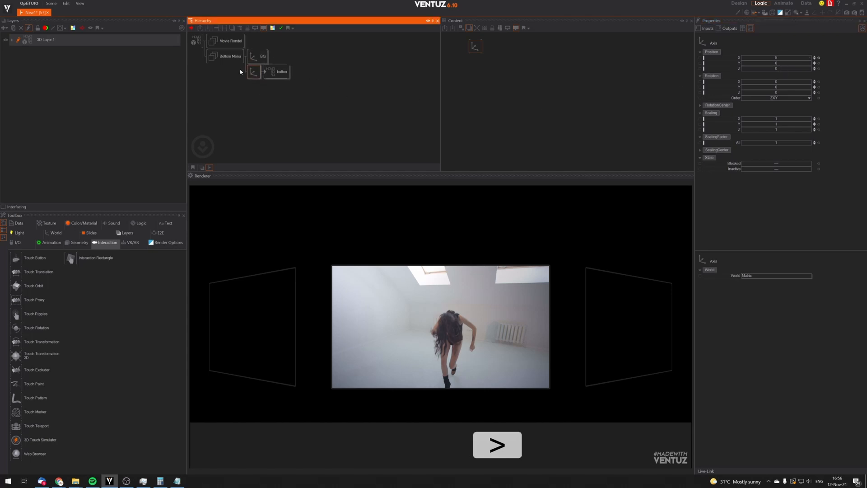
{"action": "left_click", "coordinate": [250, 110]}
{"action": "left_click", "coordinate": [254, 72]}
{"action": "left_click_drag", "start_coordinate": [252, 72], "coordinate": [254, 82], "text": "ctrl"}
{"action": "left_click", "coordinate": [256, 87]}
{"action": "left_click_drag", "start_coordinate": [771, 58], "coordinate": [759, 58]}
{"action": "left_click", "coordinate": [768, 58]}
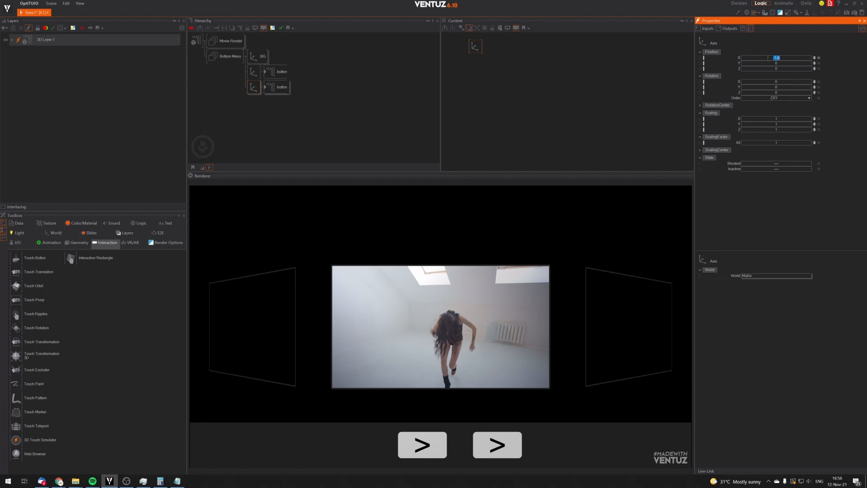
{"action": "type", "text": "-5"}
{"action": "key", "text": "Return"}
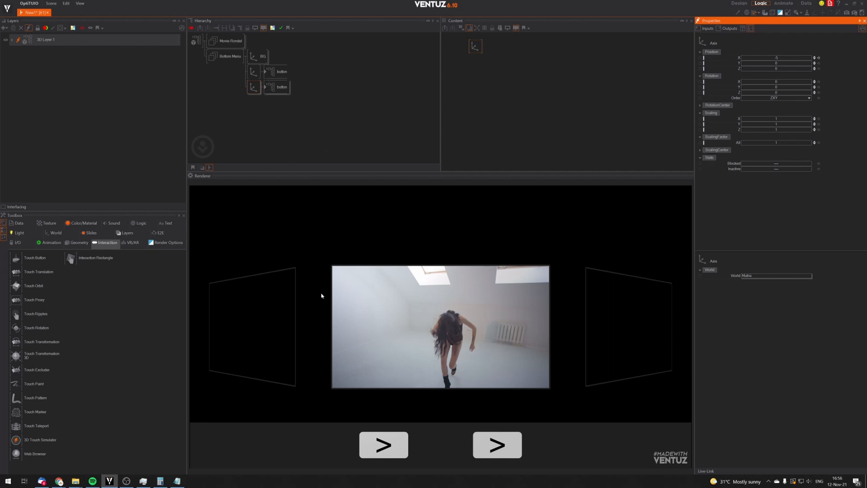
Set the duplicated button container's text to "<" and test that button in the rendered scene.
{"action": "left_click", "coordinate": [277, 88]}
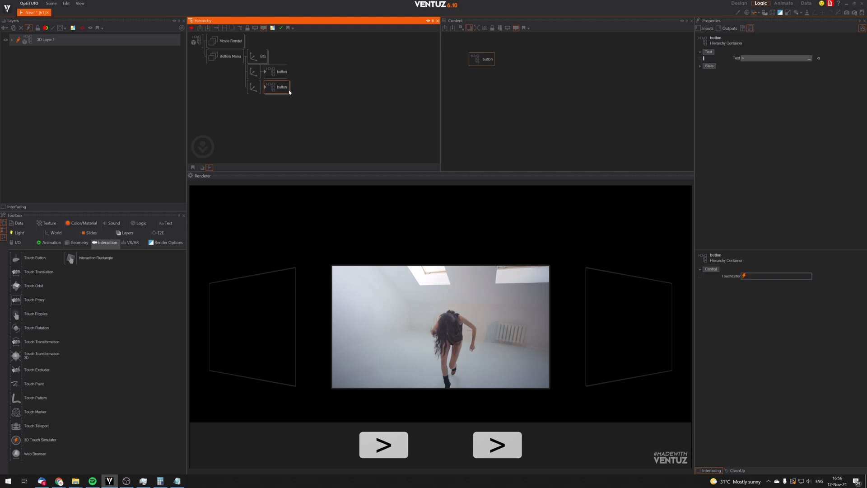
{"action": "left_click", "coordinate": [777, 58]}
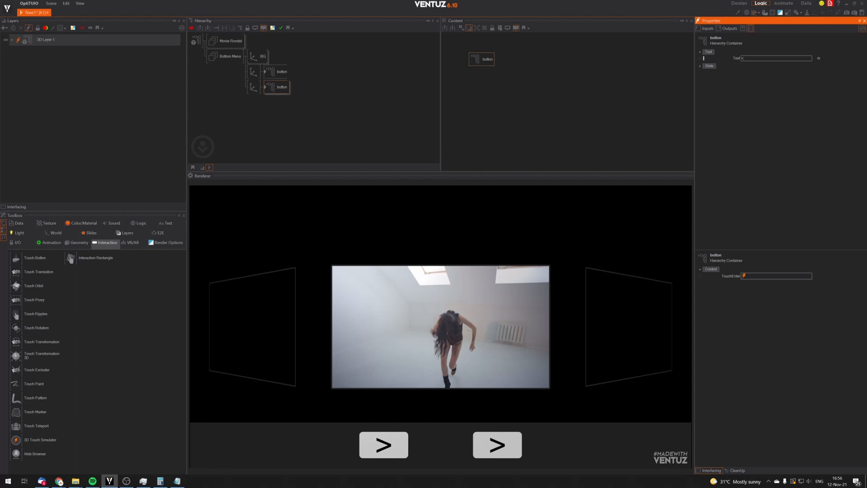
{"action": "key", "text": "Return"}
{"action": "left_click", "coordinate": [391, 437]}
{"action": "left_click", "coordinate": [402, 452]}
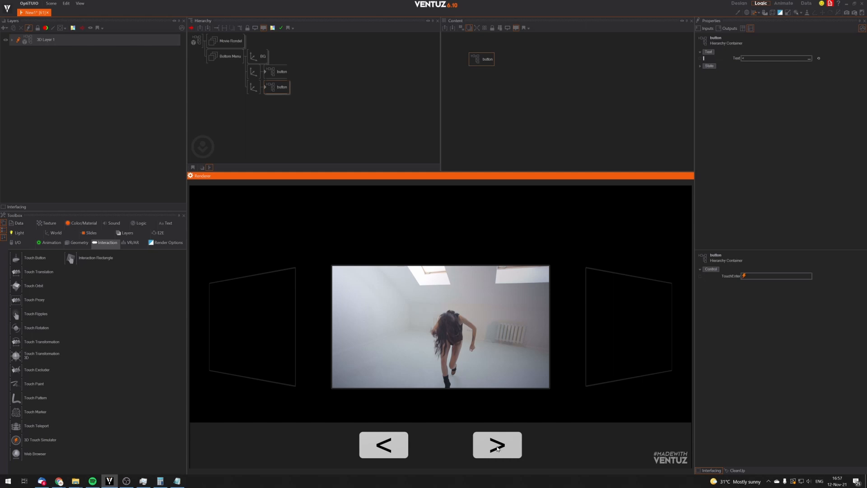
Enter the first button container and select its button Axis.
{"action": "left_click", "coordinate": [267, 72]}
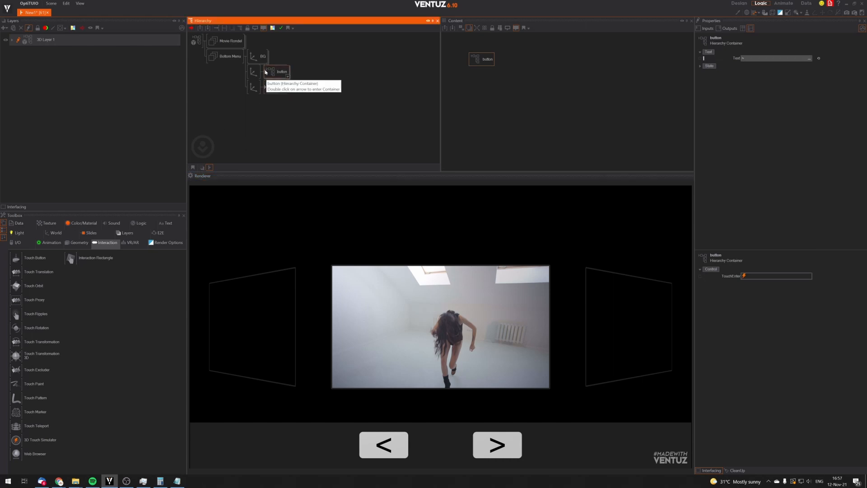
{"action": "double_click", "coordinate": [266, 71]}
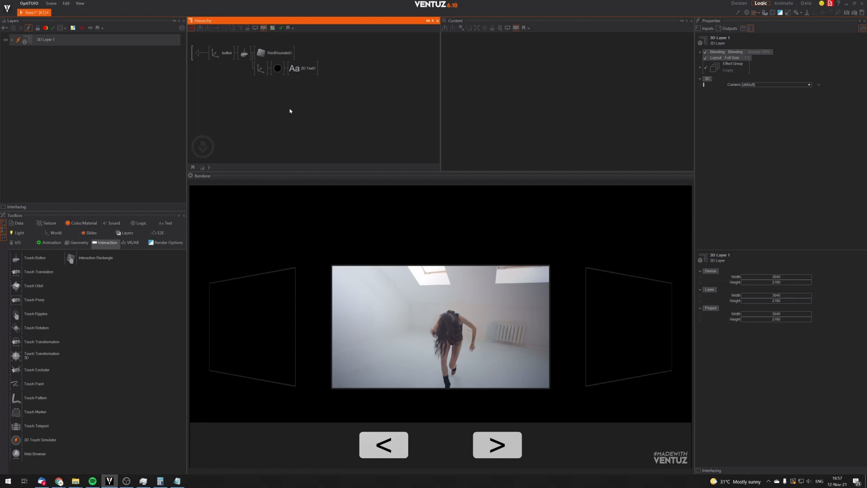
{"action": "left_click", "coordinate": [225, 53]}
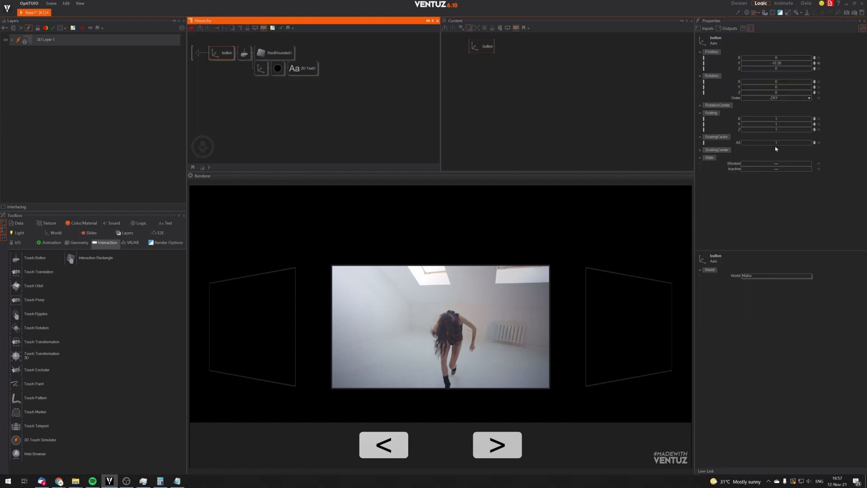
Try reducing the button Axis's overall scaling factor to about 0.86, and restore its default.
{"action": "left_click_drag", "start_coordinate": [777, 143], "coordinate": [751, 144]}
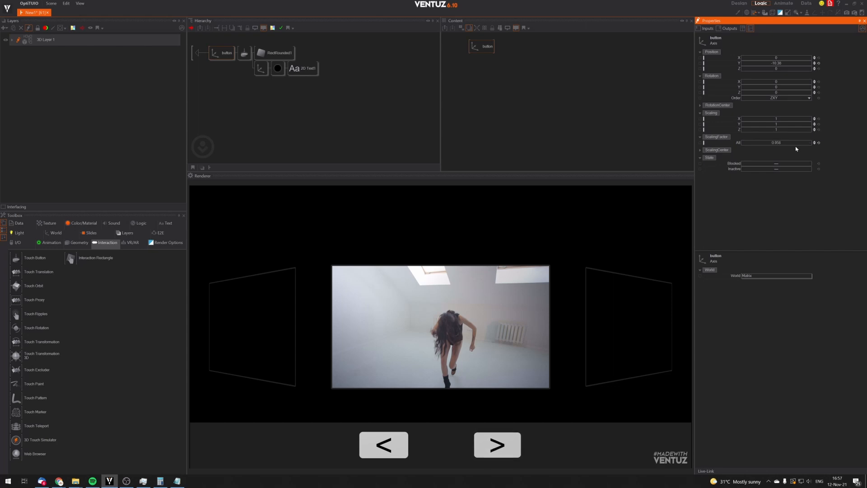
{"action": "left_click", "coordinate": [820, 142]}
Add a Mover node to the content and bind its value to the button Axis's overall scaling factor.
{"action": "left_click", "coordinate": [554, 116]}
{"action": "double_click", "coordinate": [530, 92]}
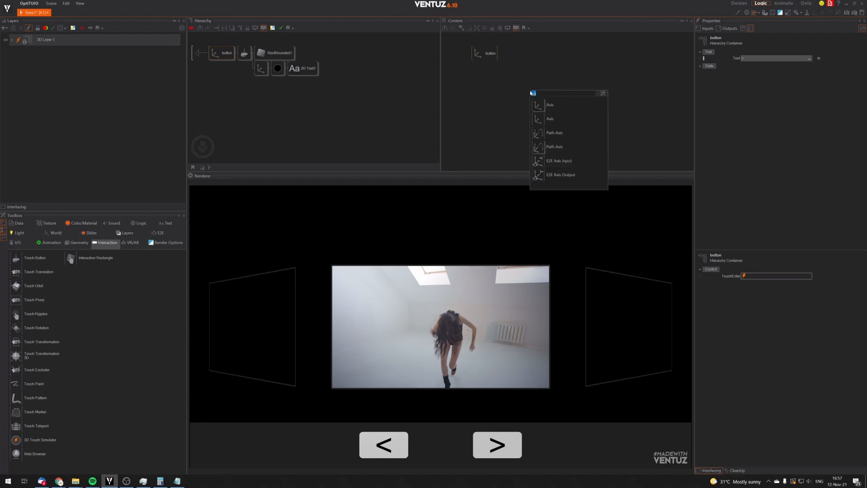
{"action": "type", "text": "mover"}
{"action": "left_click_drag", "start_coordinate": [540, 108], "coordinate": [541, 91]}
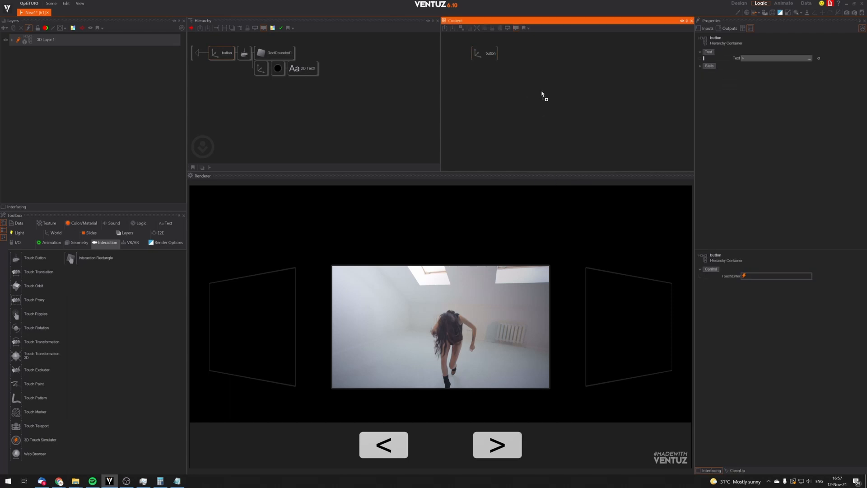
{"action": "left_click", "coordinate": [541, 93]}
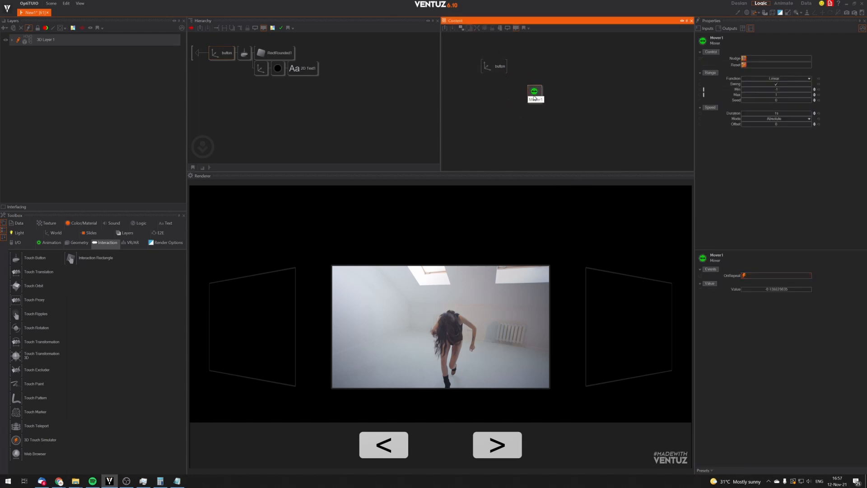
{"action": "left_click", "coordinate": [534, 103]}
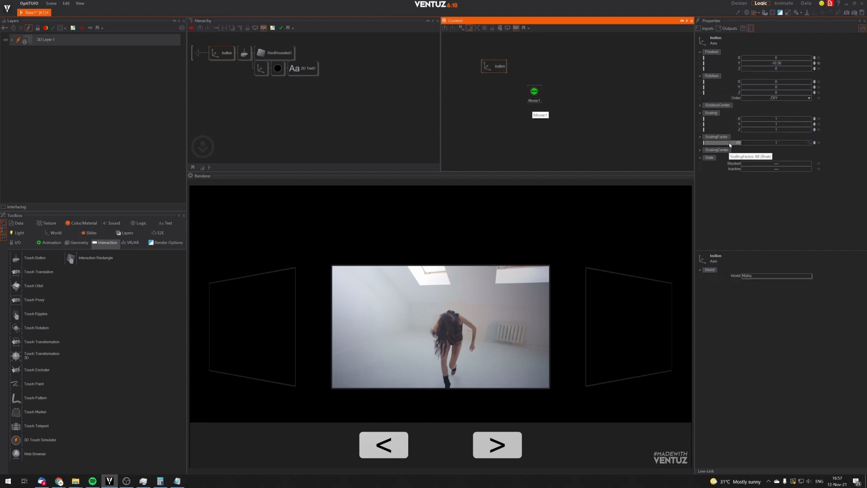
{"action": "left_click_drag", "start_coordinate": [729, 144], "coordinate": [534, 93]}
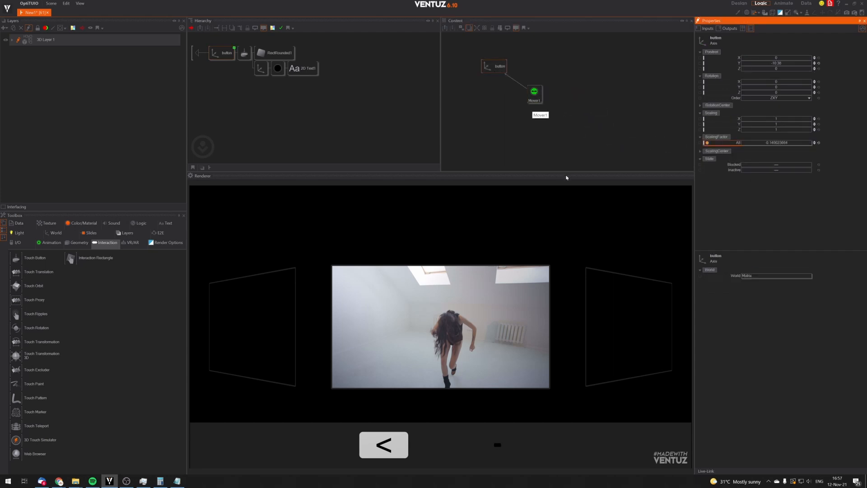
Set the Mover's range to a minimum of 1 and a maximum of 0.9.
{"action": "left_click", "coordinate": [535, 94]}
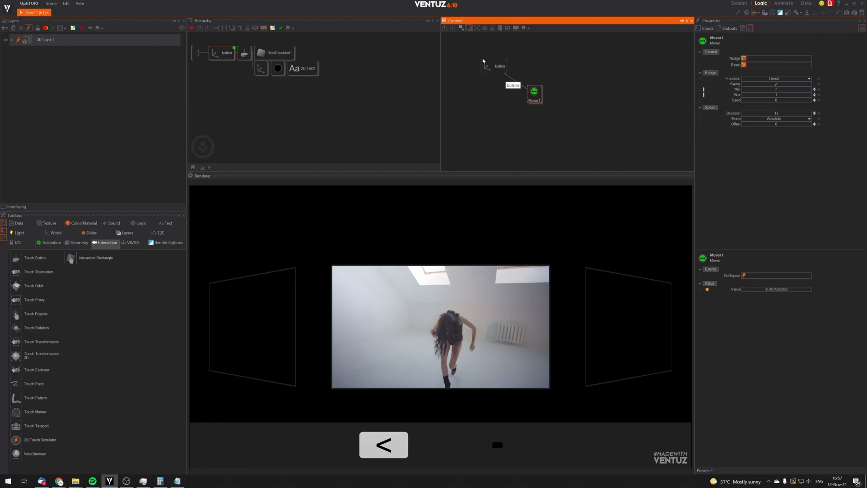
{"action": "left_click", "coordinate": [521, 107]}
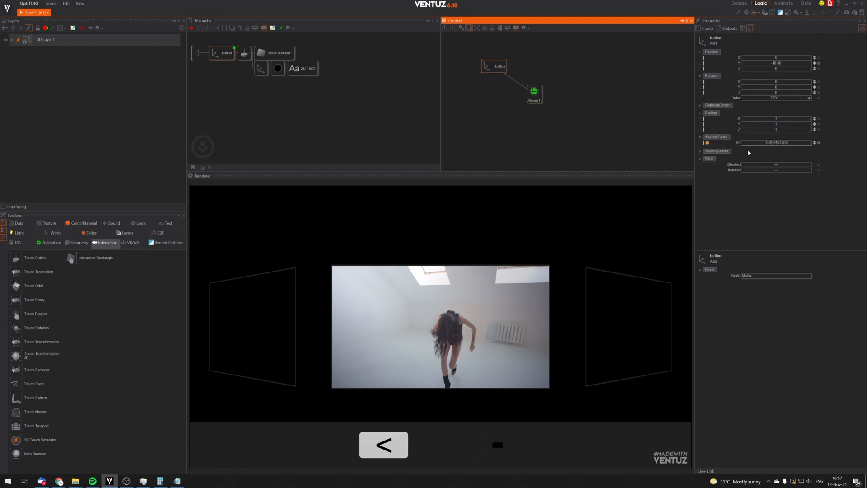
{"action": "left_click", "coordinate": [534, 95]}
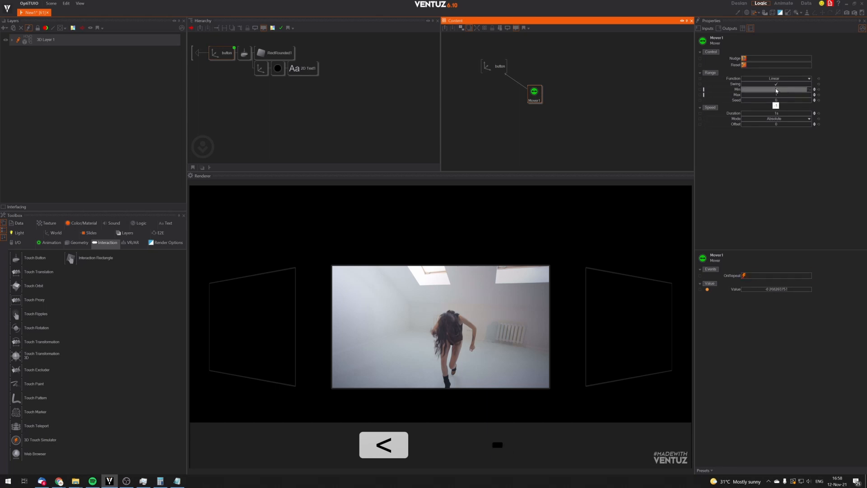
{"action": "left_click", "coordinate": [791, 90]}
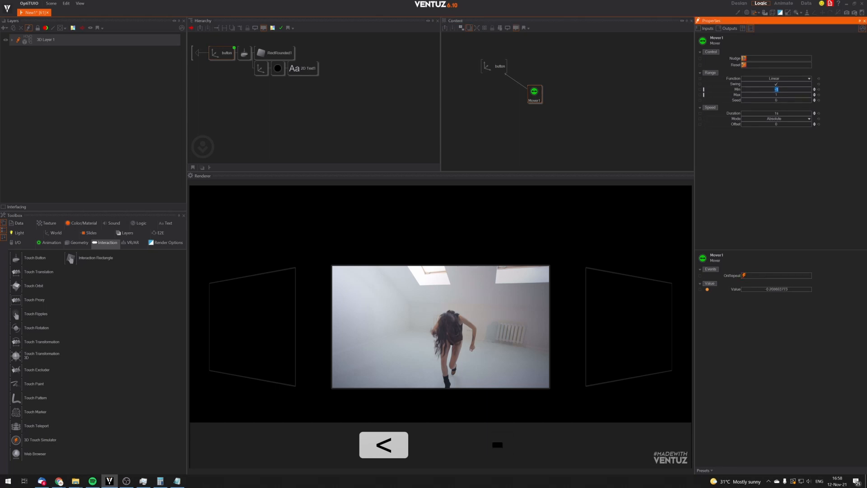
{"action": "type", "text": "1"}
{"action": "key", "text": "Return"}
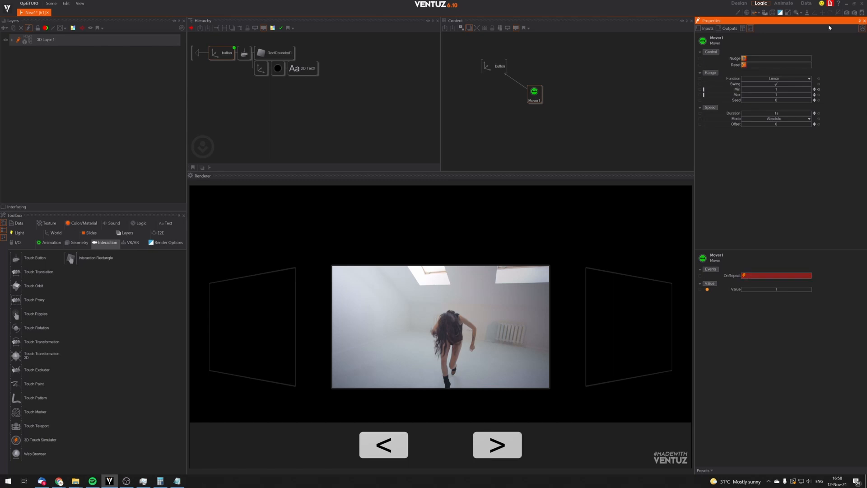
{"action": "left_click", "coordinate": [792, 94]}
{"action": "type", "text": "0.9"}
{"action": "key", "text": "Return"}
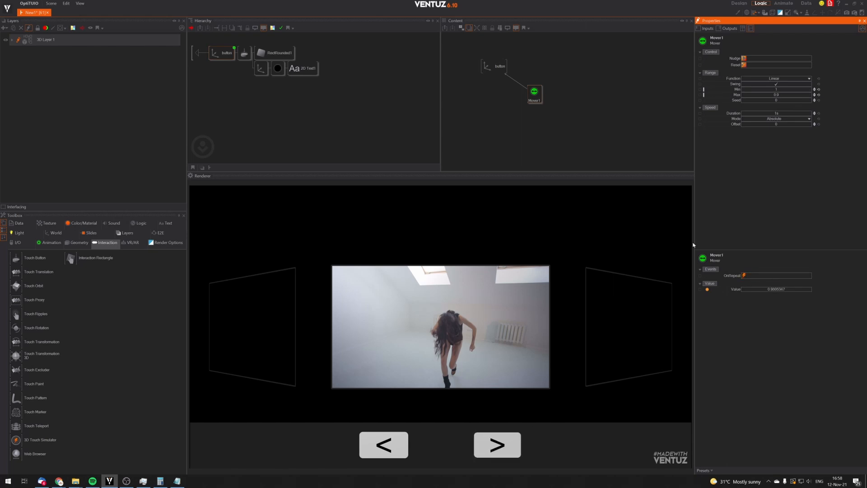
Set the Mover's duration to 0.25 s and its mode to OneShot.
{"action": "left_click", "coordinate": [776, 113]}
{"action": "type", "text": "0.25"}
{"action": "key", "text": "Return"}
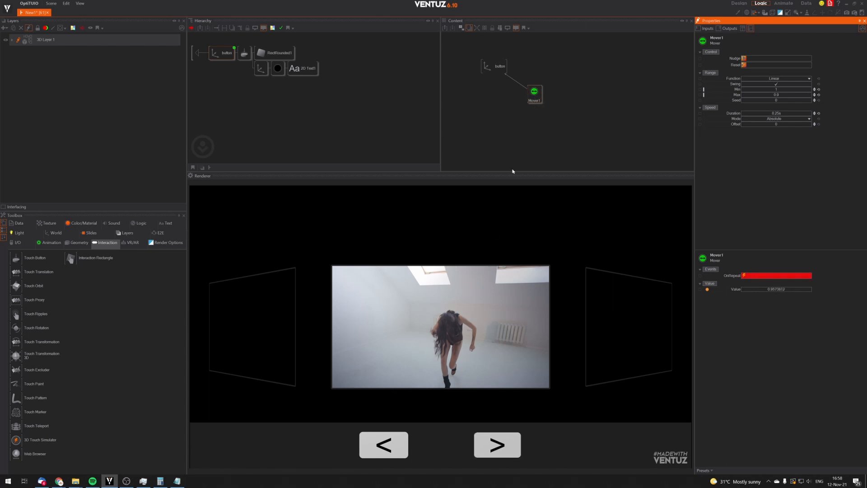
{"action": "left_click", "coordinate": [533, 137]}
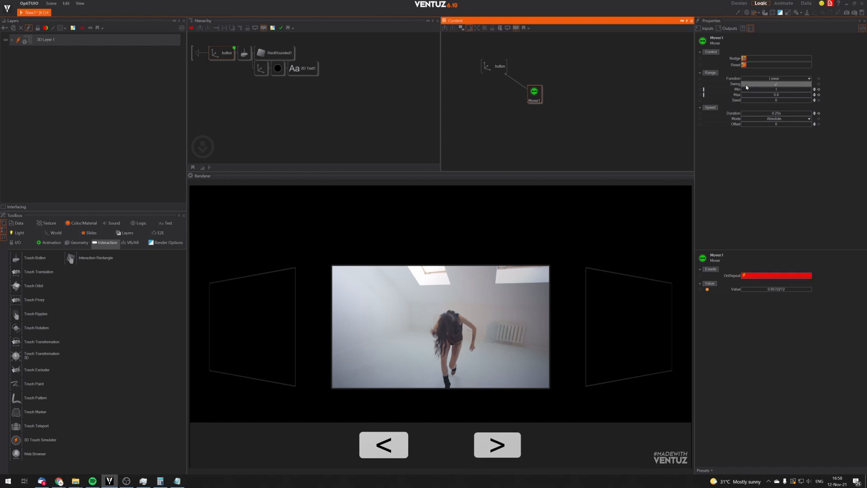
{"action": "left_click", "coordinate": [808, 119]}
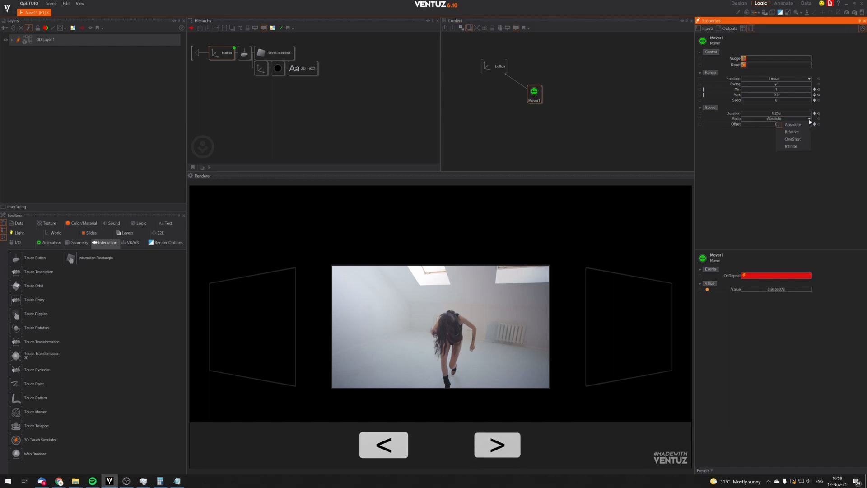
{"action": "left_click", "coordinate": [789, 138]}
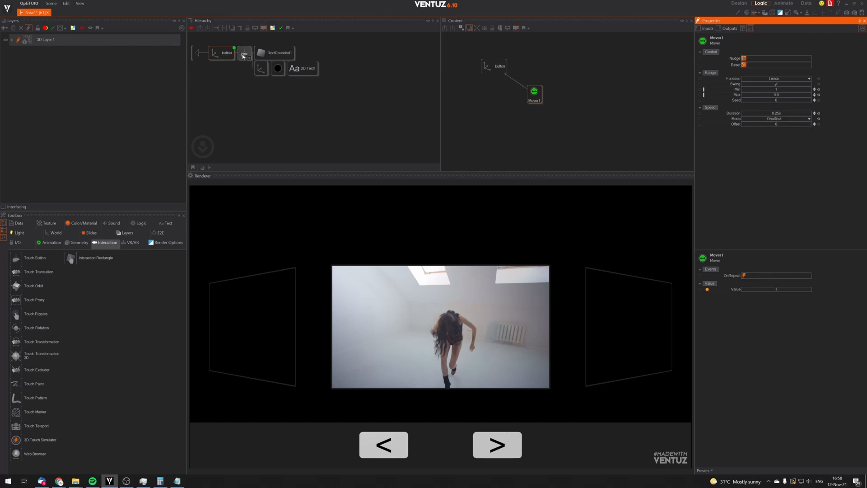
Trigger the Mover's Nudge several times to test the button's scaling animation.
{"action": "left_click", "coordinate": [744, 58]}
{"action": "left_click", "coordinate": [744, 59]}
{"action": "left_click", "coordinate": [744, 59]}
{"action": "left_click", "coordinate": [744, 59]}
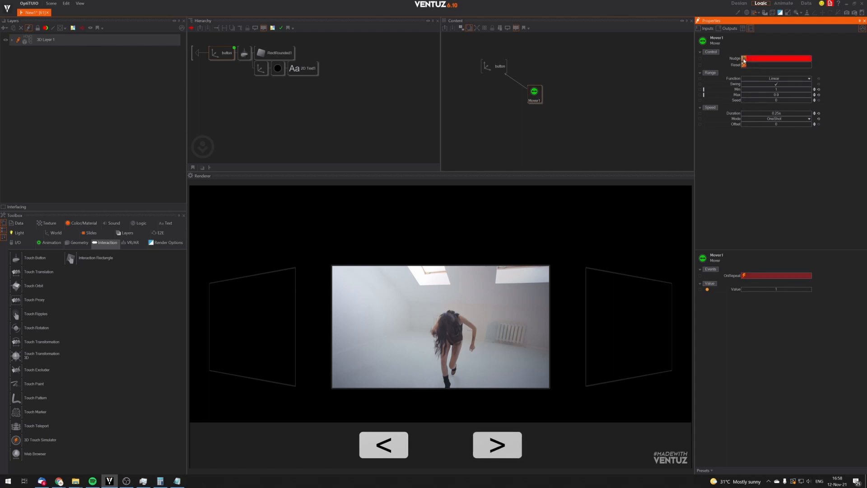
Set the Mover's duration to 0.15 s and test the animation again with Nudge.
{"action": "left_click", "coordinate": [775, 113]}
{"action": "type", "text": "0.15"}
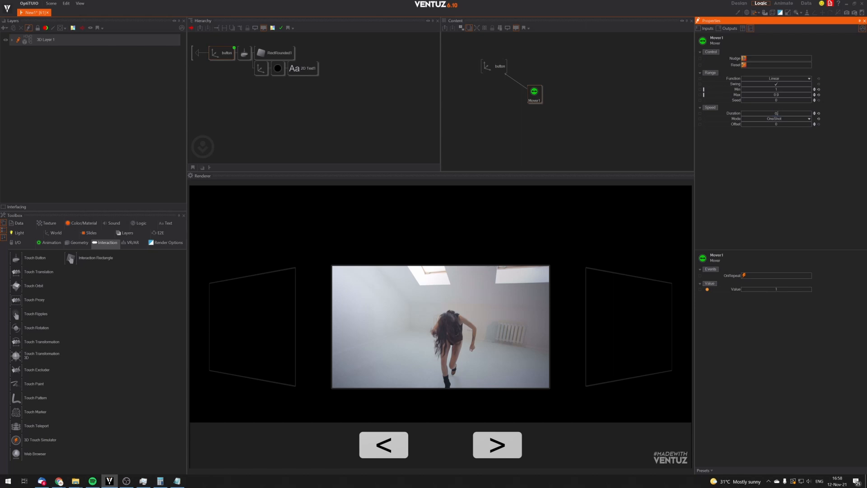
{"action": "left_click", "coordinate": [745, 59]}
{"action": "left_click", "coordinate": [745, 59]}
{"action": "left_click", "coordinate": [745, 59]}
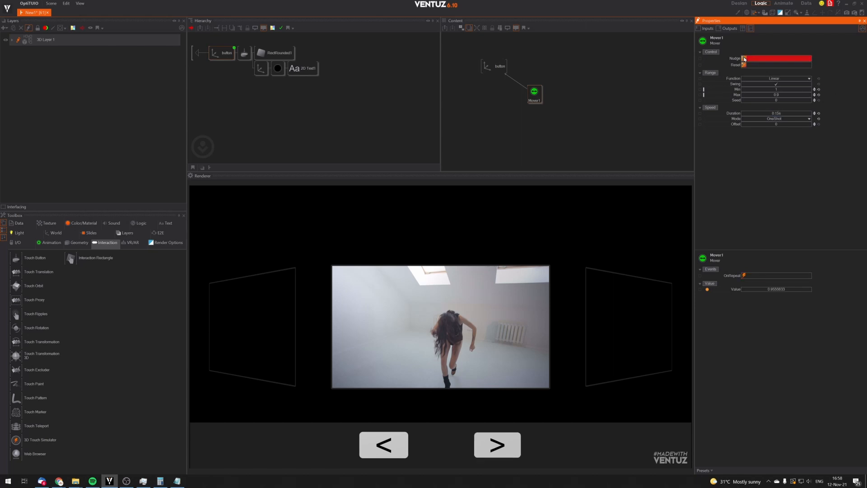
{"action": "left_click", "coordinate": [745, 59]}
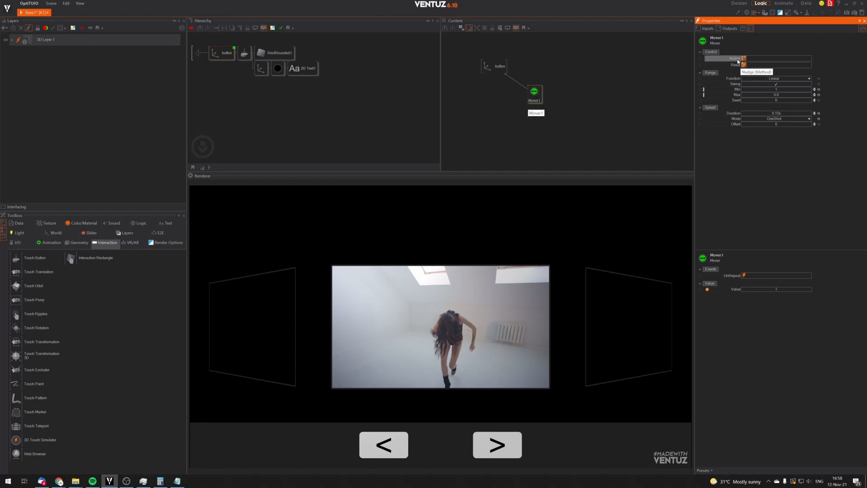
Show the Touch Button together with the button Axis in the content and place it beside the Mover.
{"action": "left_click", "coordinate": [245, 53]}
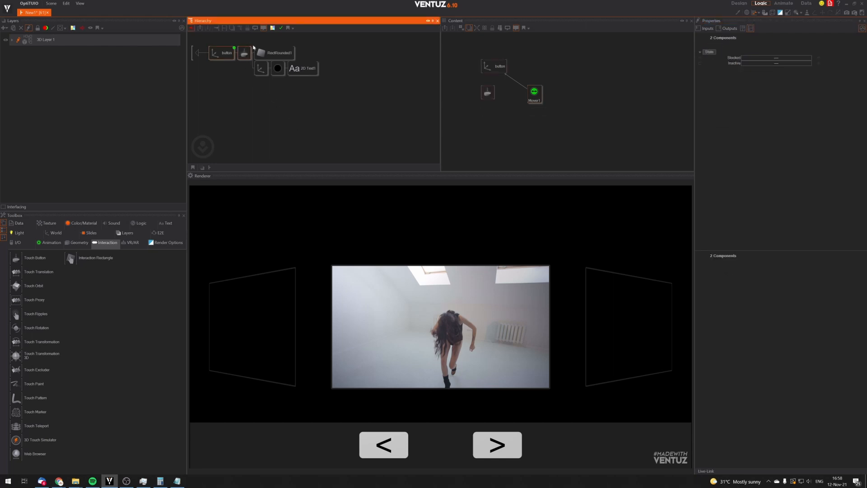
{"action": "left_click_drag", "start_coordinate": [487, 93], "coordinate": [594, 96]}
{"action": "left_click", "coordinate": [278, 146]}
{"action": "left_click", "coordinate": [222, 53]}
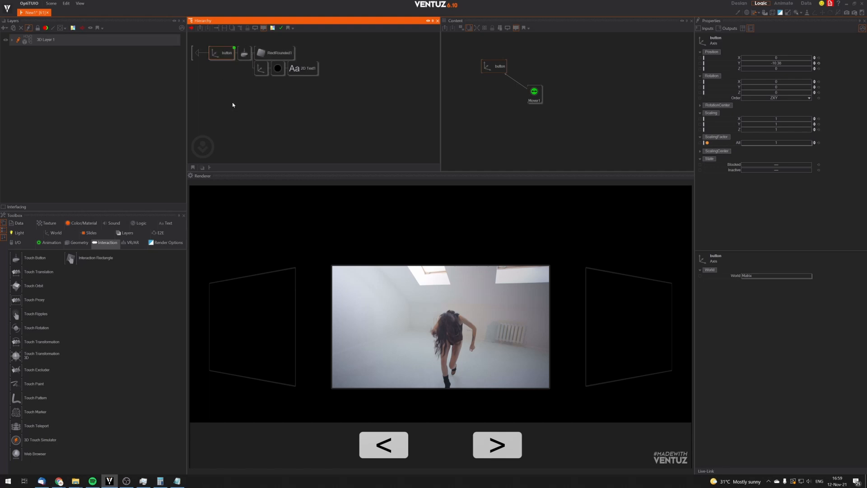
{"action": "left_click", "coordinate": [246, 57], "text": "ctrl"}
{"action": "left_click", "coordinate": [262, 71], "text": "ctrl"}
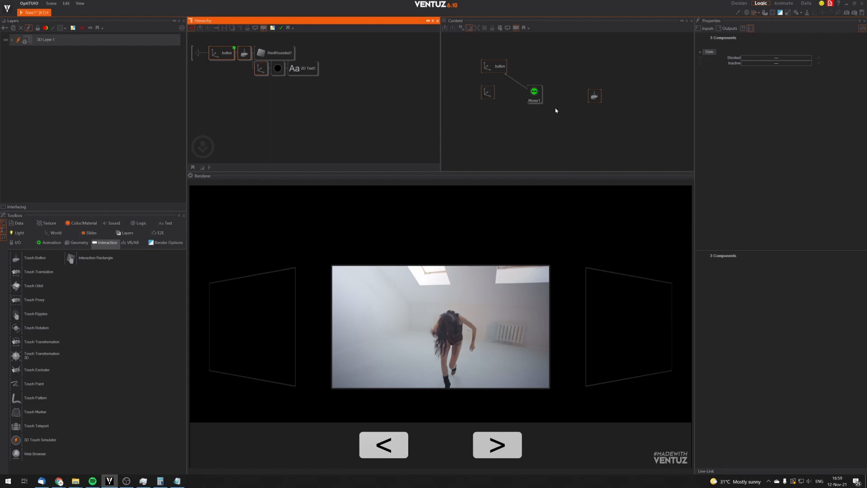
{"action": "left_click", "coordinate": [262, 70], "text": "ctrl"}
Bind the Mover's Nudge method to the Touch Button's TouchEnter event.
{"action": "left_click", "coordinate": [594, 95]}
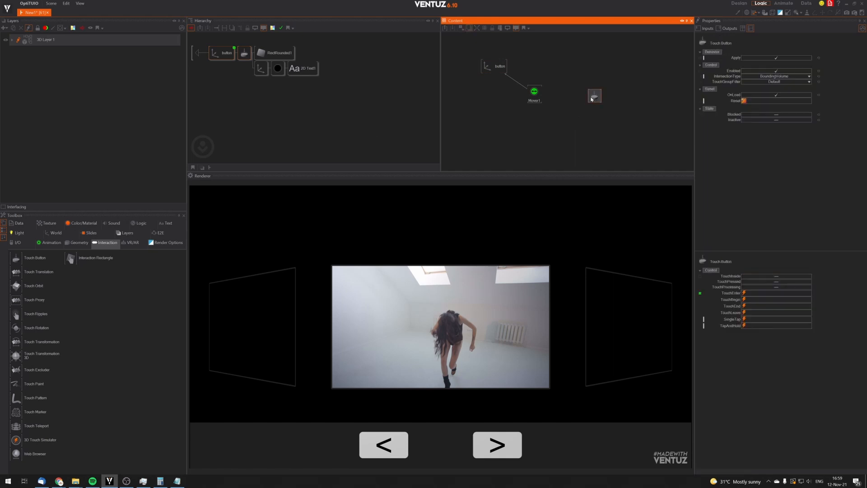
{"action": "left_click", "coordinate": [534, 92]}
{"action": "left_click", "coordinate": [594, 95]}
{"action": "left_click", "coordinate": [534, 94]}
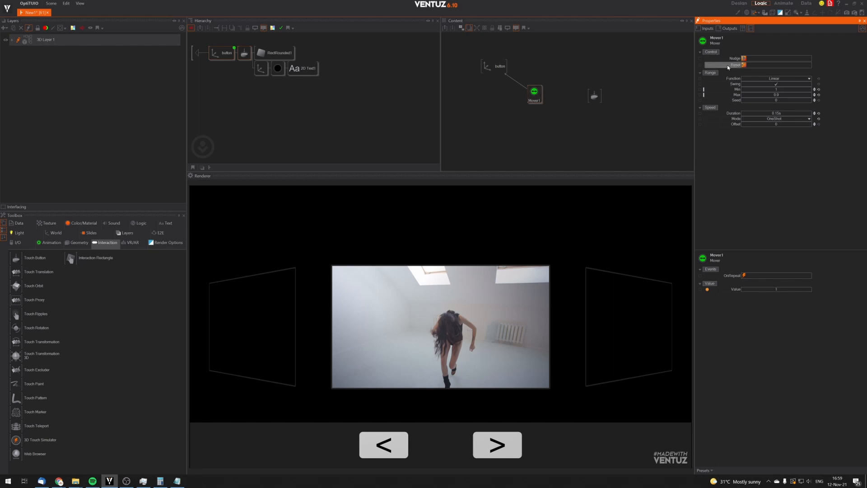
{"action": "left_click_drag", "start_coordinate": [736, 61], "coordinate": [591, 96]}
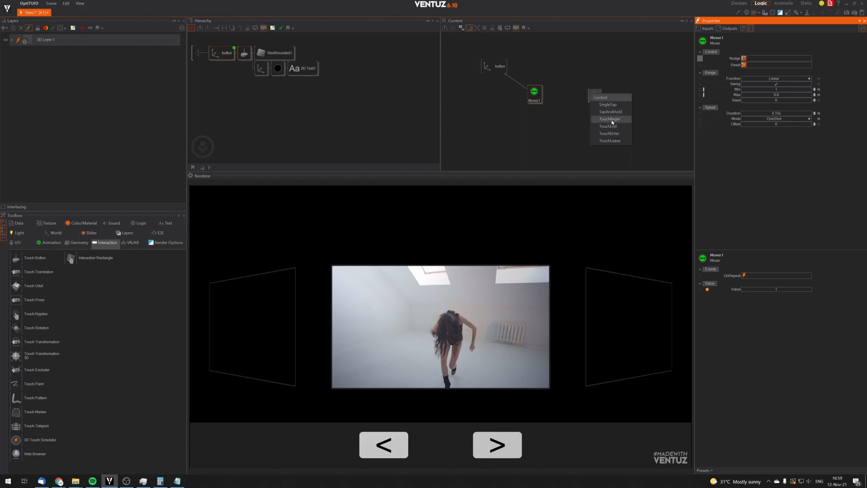
{"action": "left_click", "coordinate": [613, 137]}
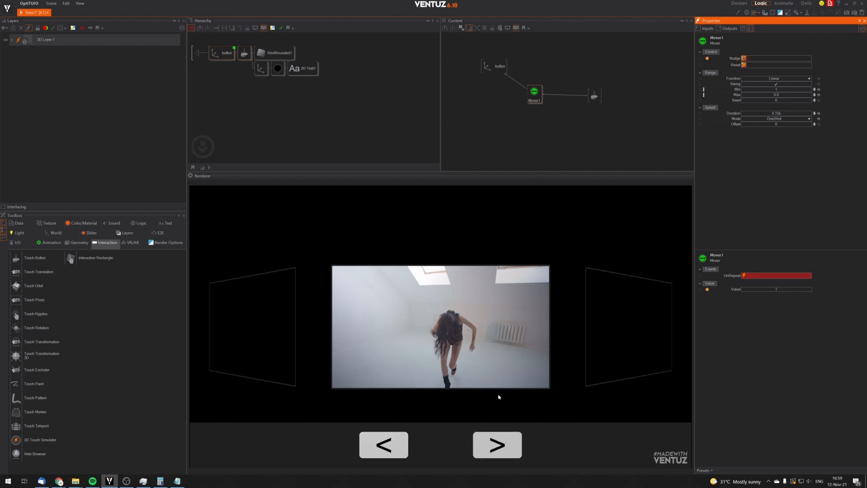
Return to the parent hierarchy and test the scaling animation on both the "<" and ">" buttons in the rendered scene.
{"action": "double_click", "coordinate": [203, 50]}
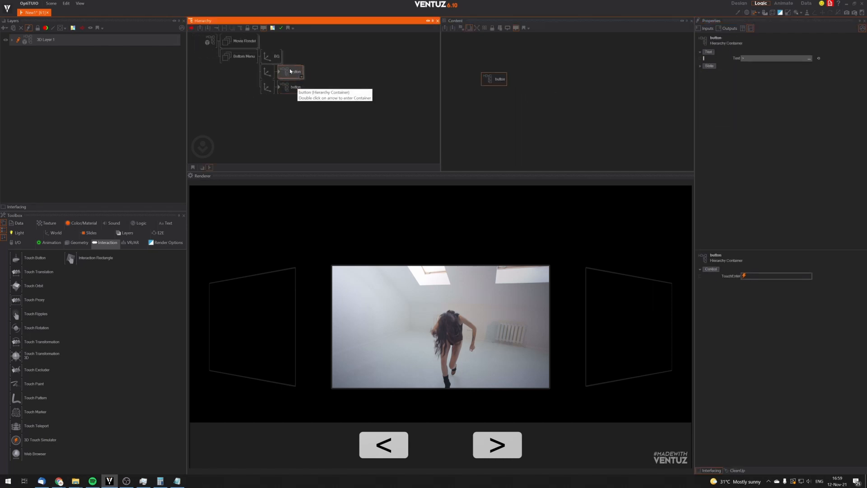
{"action": "left_click_drag", "start_coordinate": [290, 71], "coordinate": [292, 90]}
{"action": "left_click", "coordinate": [496, 455]}
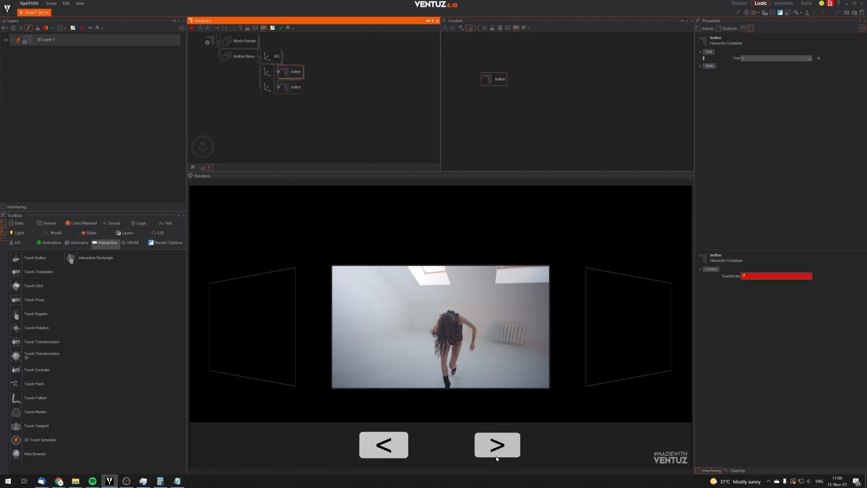
{"action": "left_click", "coordinate": [389, 440]}
{"action": "left_click", "coordinate": [489, 443]}
{"action": "left_click", "coordinate": [392, 444]}
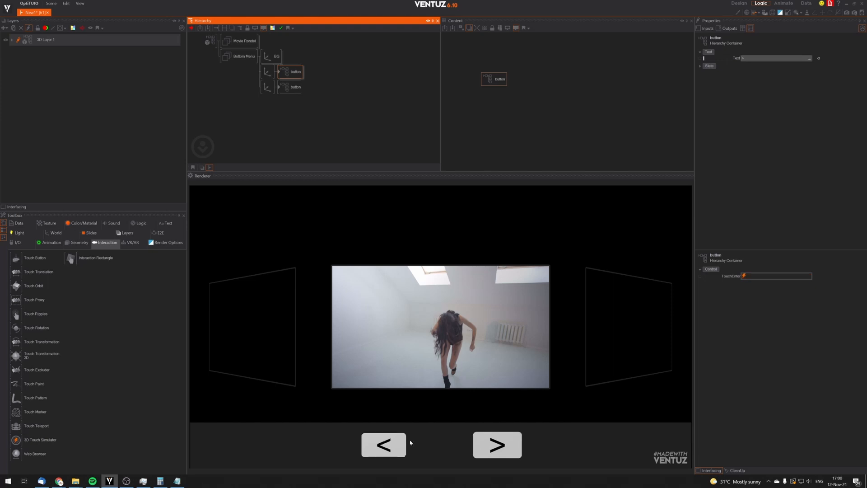
{"action": "left_click", "coordinate": [487, 444]}
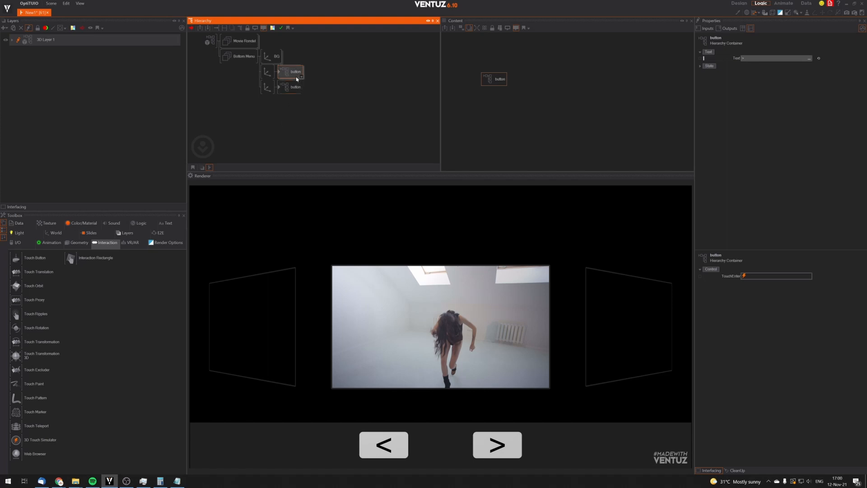
{"action": "left_click", "coordinate": [498, 444]}
{"action": "left_click", "coordinate": [498, 444]}
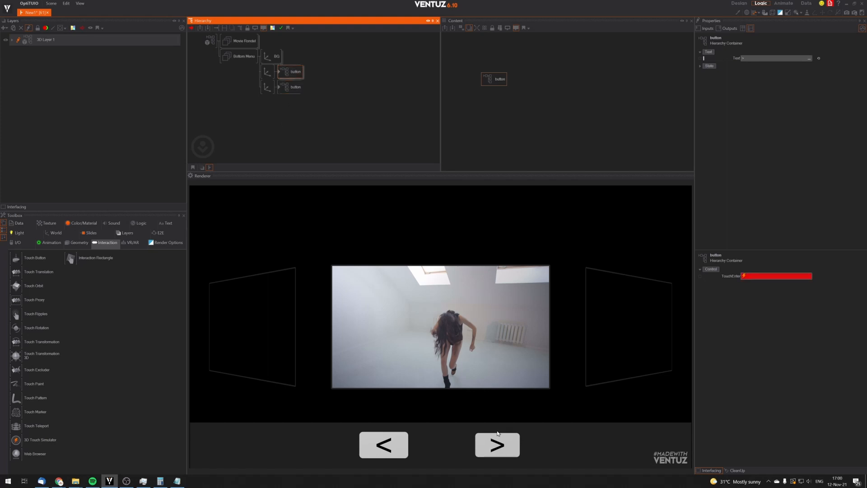
{"action": "left_click", "coordinate": [498, 443]}
{"action": "left_click", "coordinate": [510, 444]}
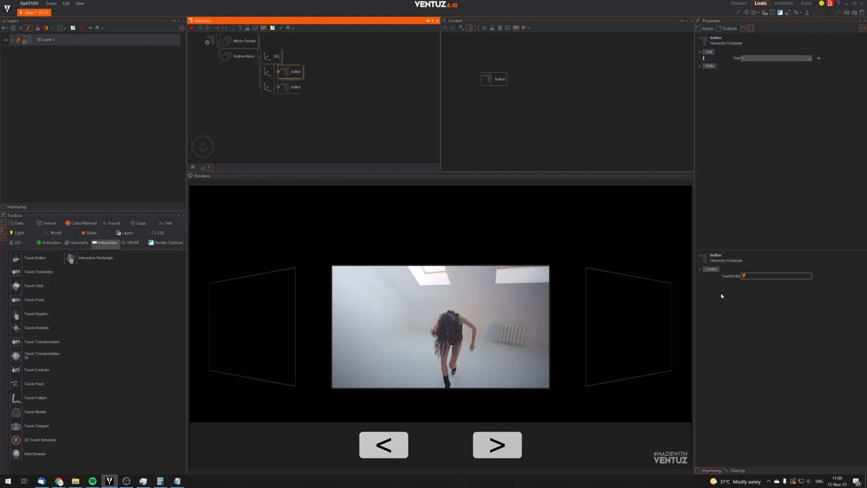
{"action": "left_click_drag", "start_coordinate": [492, 435], "coordinate": [442, 378]}
Rename the first button container to button_next and the second one to button_prev.
{"action": "double_click", "coordinate": [296, 71]}
{"action": "type", "text": "_right"}
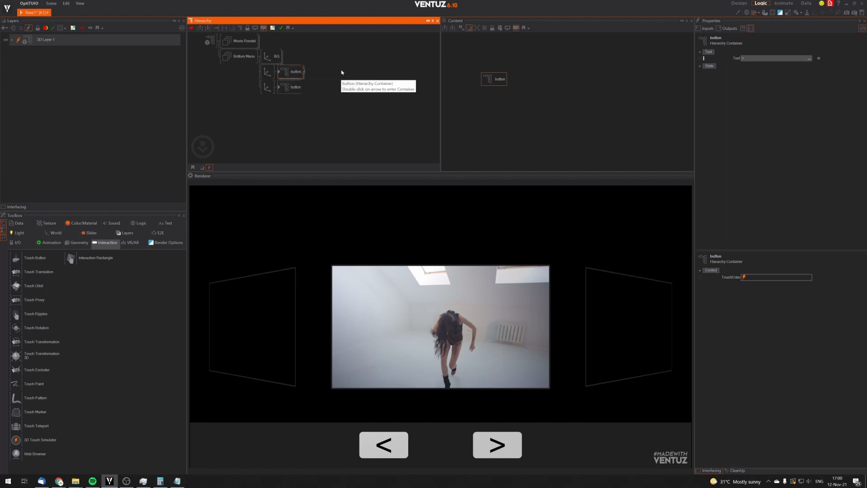
{"action": "double_click", "coordinate": [296, 86]}
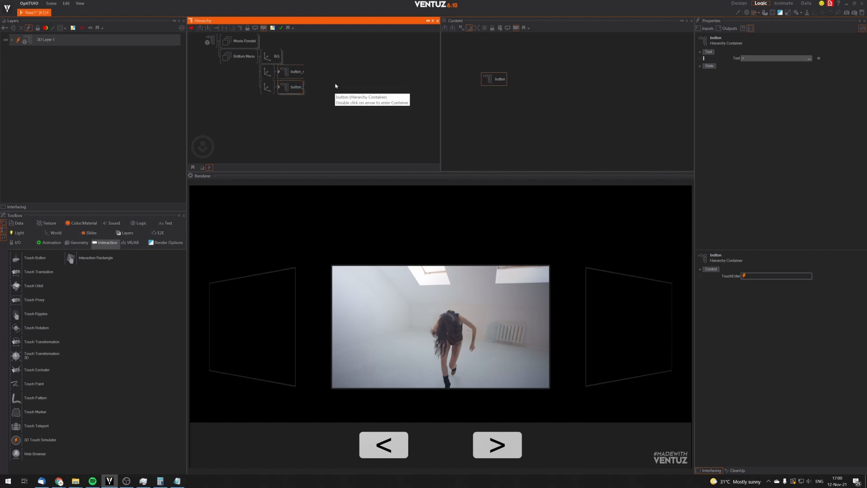
{"action": "type", "text": "_prev"}
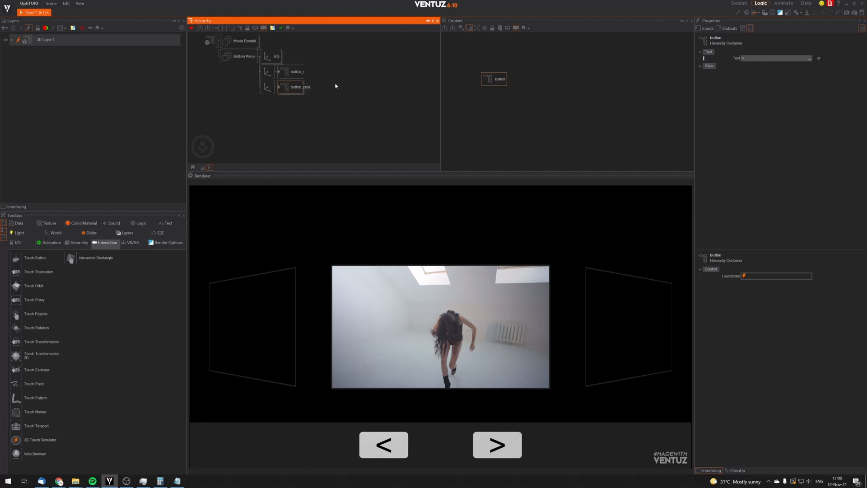
{"action": "key", "text": "Return"}
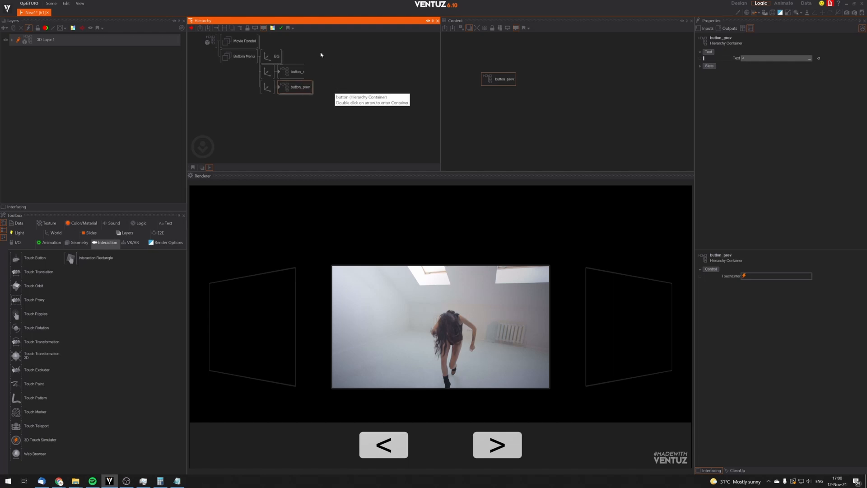
{"action": "double_click", "coordinate": [299, 72]}
{"action": "key", "text": "BackSpace"}
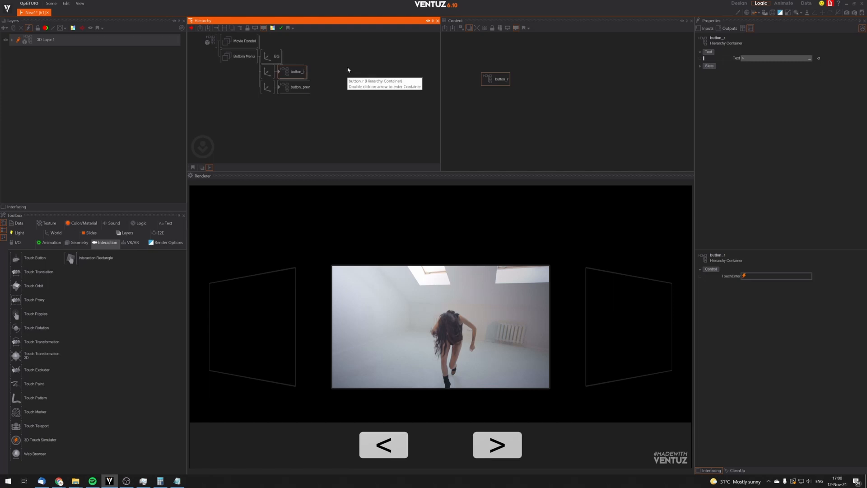
{"action": "type", "text": "next"}
{"action": "key", "text": "Return"}
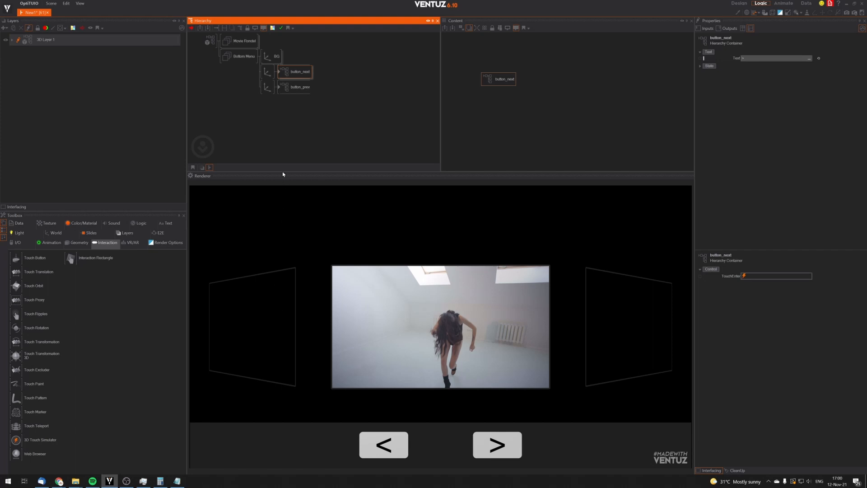
Expand Movie Rondel and show its main rotation axis with Animation1, button_next and button_prev together in the content.
{"action": "left_click", "coordinate": [305, 139]}
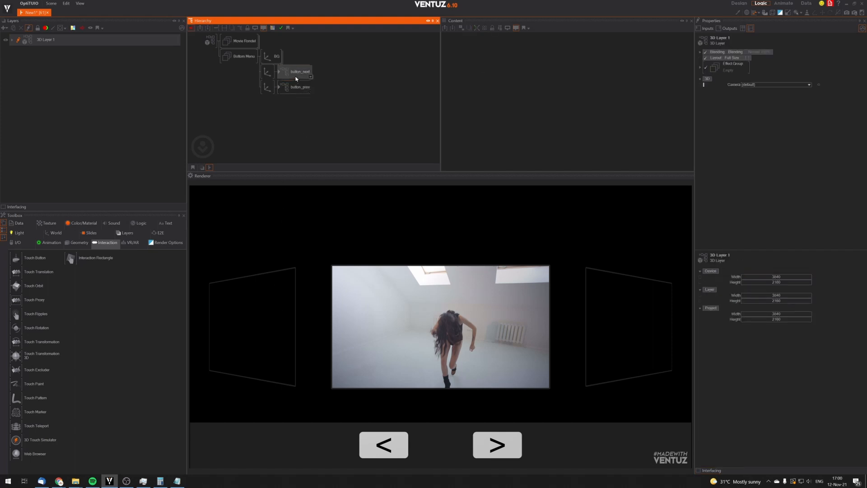
{"action": "middle_click", "coordinate": [248, 44]}
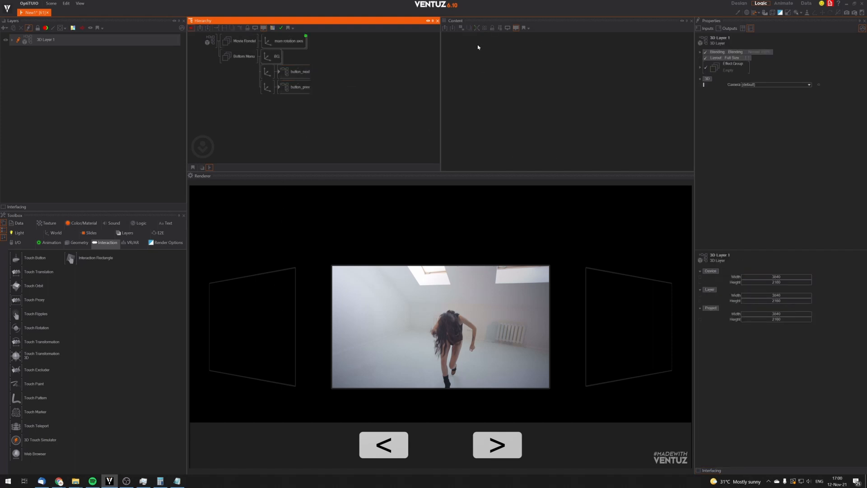
{"action": "left_click", "coordinate": [295, 41]}
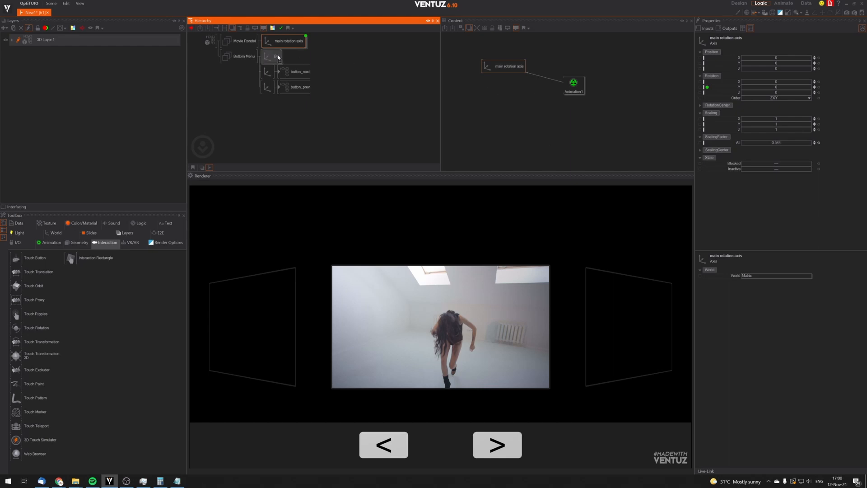
{"action": "left_click", "coordinate": [578, 84]}
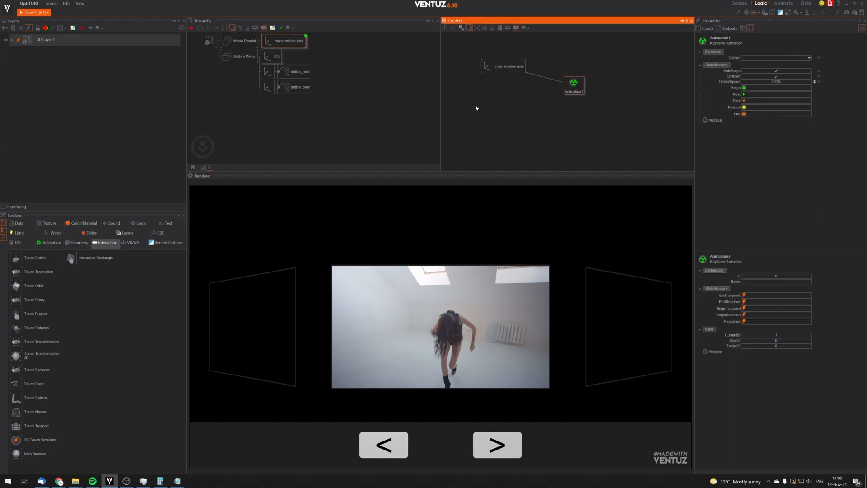
{"action": "left_click", "coordinate": [294, 73], "text": "ctrl"}
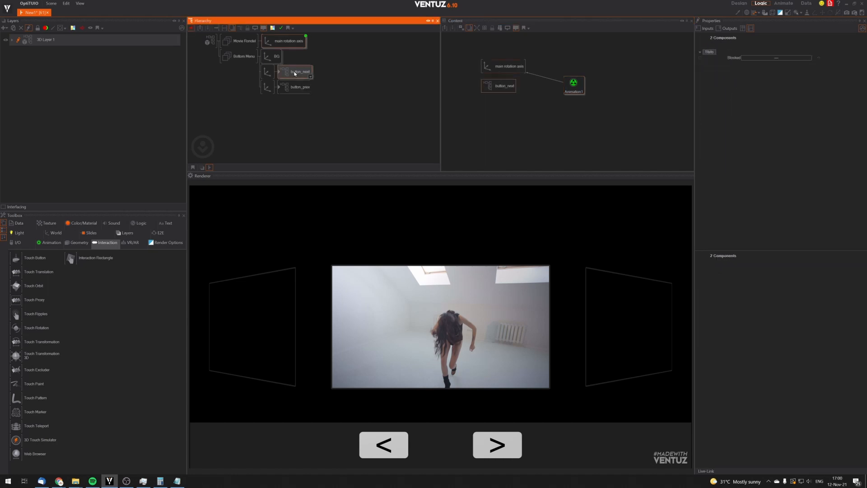
{"action": "left_click", "coordinate": [296, 88], "text": "ctrl"}
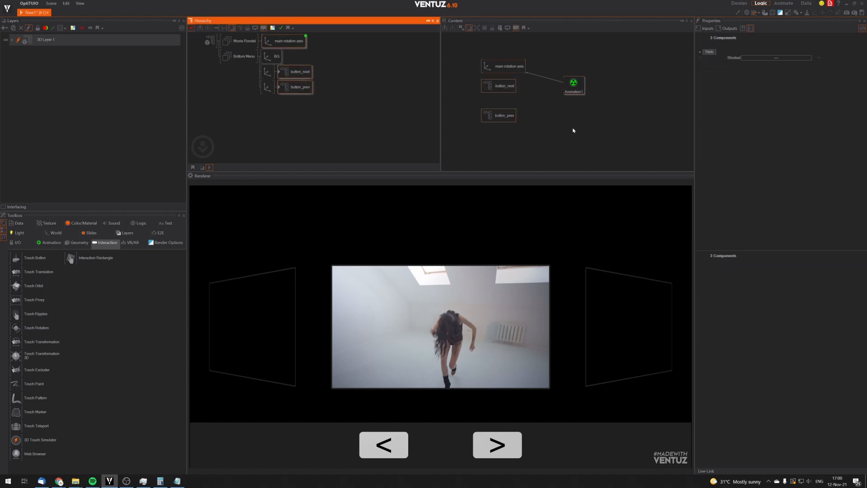
Place the button_next and button_prev nodes beside Animation1 in the content, one above the other.
{"action": "left_click", "coordinate": [499, 89]}
{"action": "left_click_drag", "start_coordinate": [498, 89], "coordinate": [623, 67]}
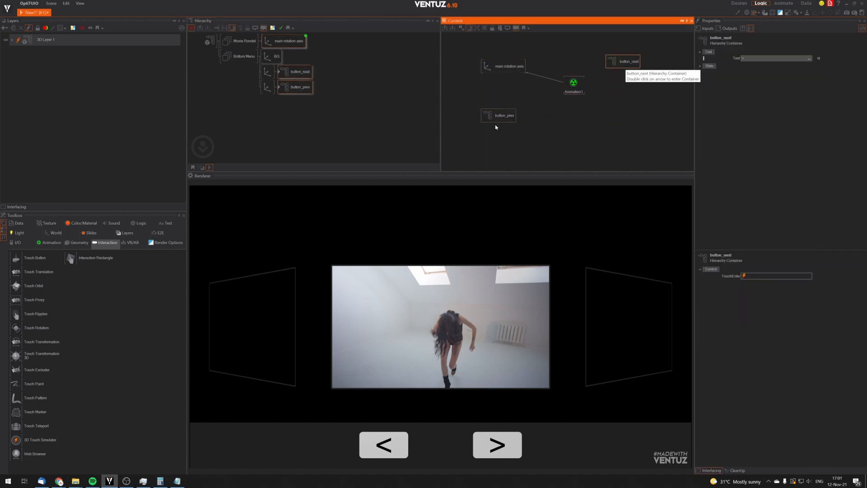
{"action": "left_click_drag", "start_coordinate": [503, 118], "coordinate": [624, 108]}
Bind Animation1's Next method to button_next's TouchEnter event and its Prev method to button_prev's TouchEnter event.
{"action": "left_click", "coordinate": [573, 83]}
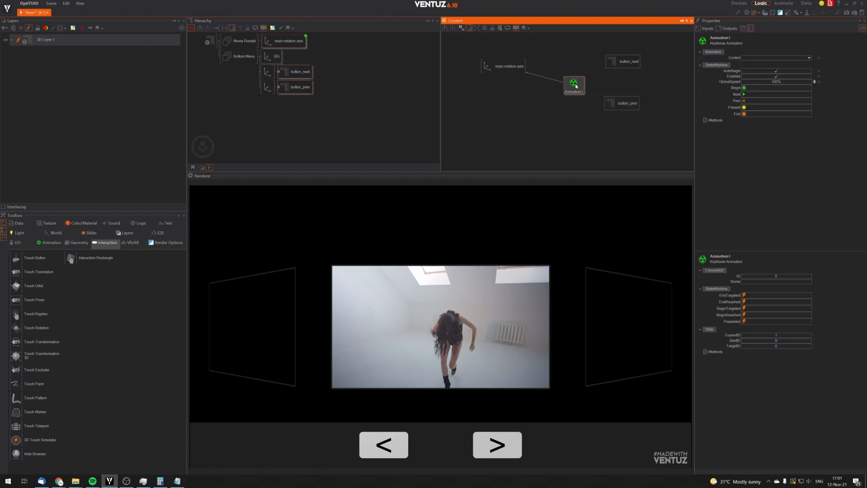
{"action": "left_click_drag", "start_coordinate": [742, 94], "coordinate": [631, 63]}
{"action": "left_click_drag", "start_coordinate": [743, 100], "coordinate": [622, 104]}
Test the rondel's rotation in both directions with the ">" and "<" buttons in the rendered scene.
{"action": "left_click", "coordinate": [490, 436]}
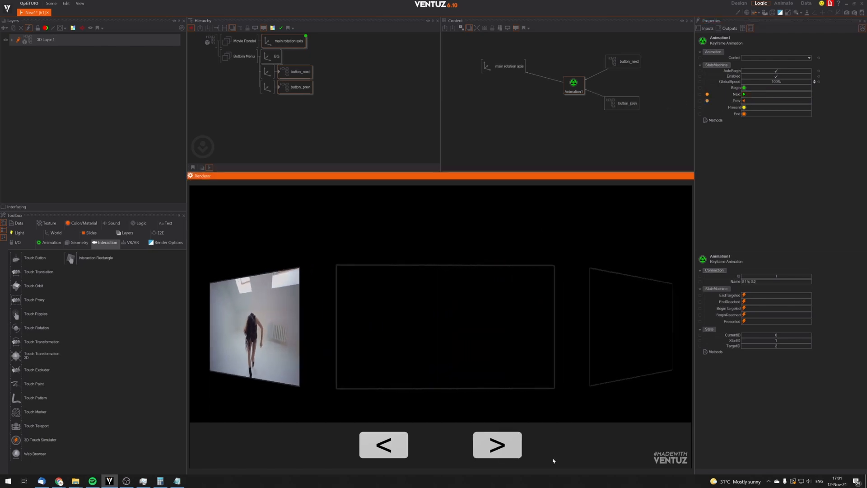
{"action": "left_click", "coordinate": [398, 437]}
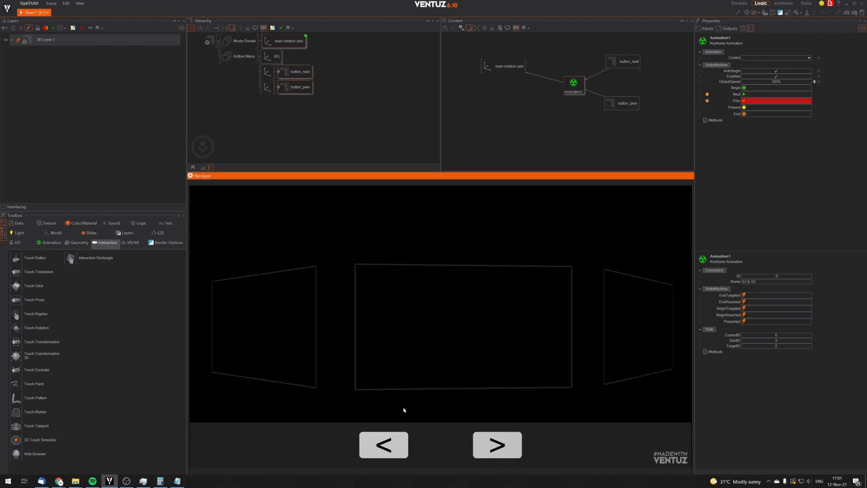
{"action": "left_click", "coordinate": [384, 436]}
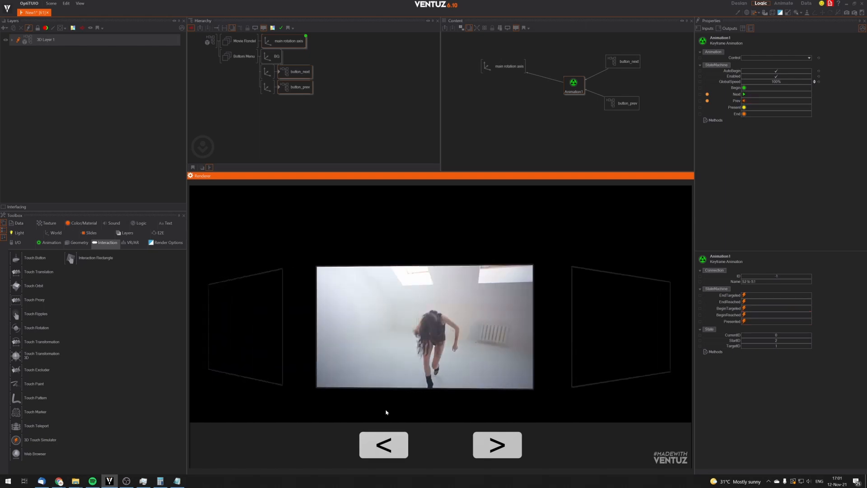
{"action": "left_click", "coordinate": [391, 435]}
{"action": "left_click", "coordinate": [389, 434]}
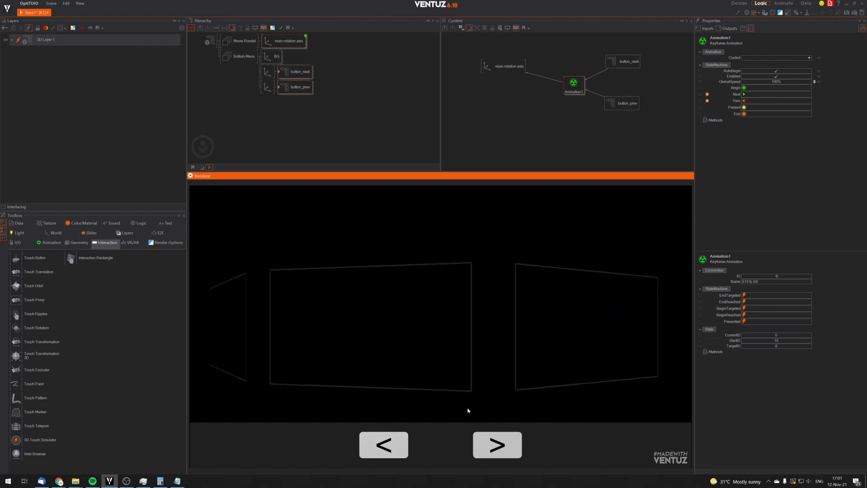
Rotate the rondel forward through several states with repeated quick touches of the ">" button.
{"action": "left_click", "coordinate": [487, 436]}
{"action": "left_click", "coordinate": [503, 435]}
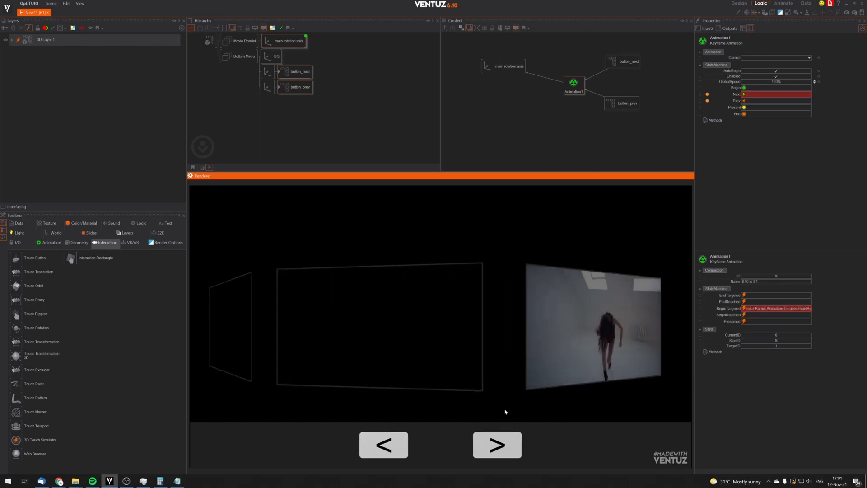
{"action": "left_click", "coordinate": [502, 437]}
{"action": "left_click", "coordinate": [500, 434]}
{"action": "left_click", "coordinate": [499, 434]}
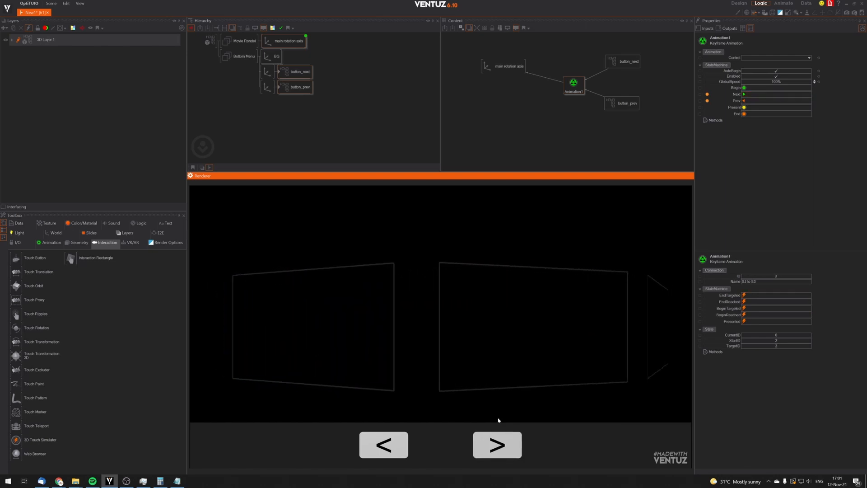
{"action": "left_click", "coordinate": [501, 435]}
{"action": "left_click", "coordinate": [500, 434]}
{"action": "left_click", "coordinate": [500, 434]}
{"action": "left_click", "coordinate": [502, 434]}
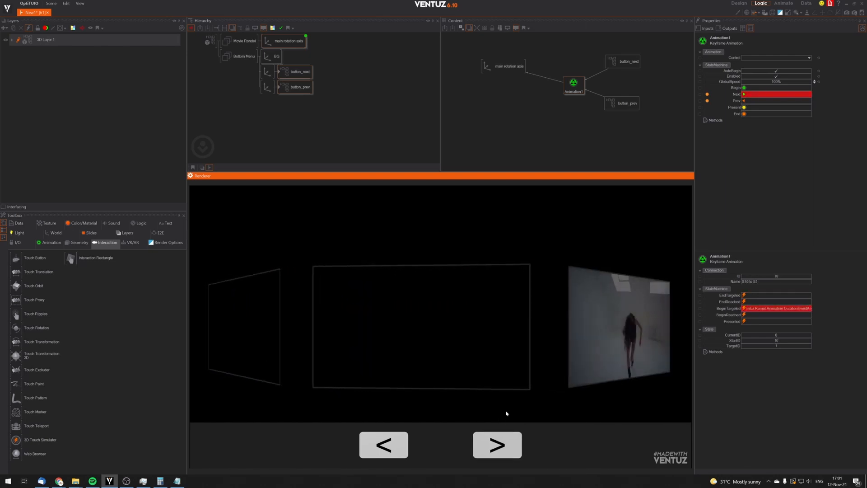
{"action": "left_click", "coordinate": [500, 434]}
{"action": "left_click", "coordinate": [501, 433]}
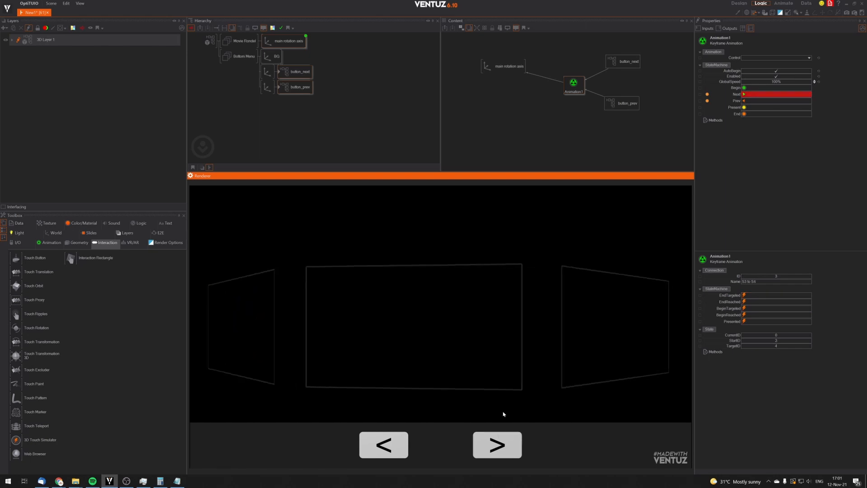
{"action": "left_click", "coordinate": [501, 433]}
{"action": "left_click", "coordinate": [501, 433]}
{"action": "left_click", "coordinate": [500, 433]}
{"action": "left_click", "coordinate": [499, 433]}
{"action": "left_click", "coordinate": [501, 433]}
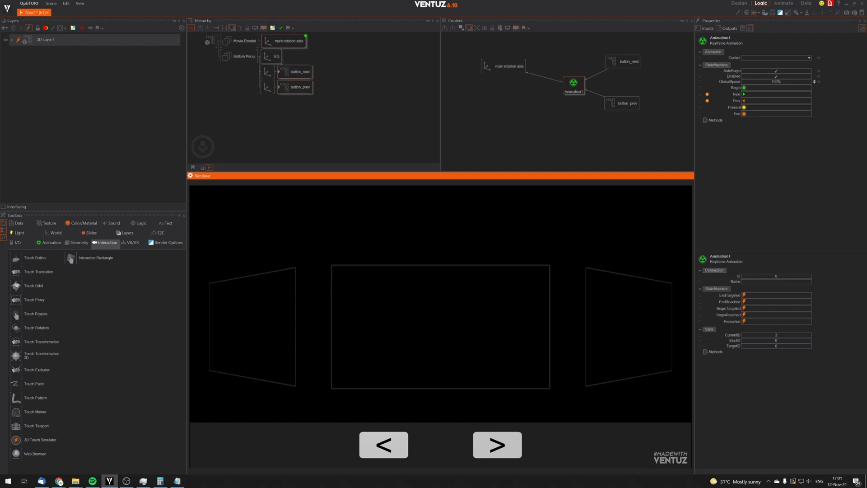
Keep advancing the rondel with the ">" button until the dancer video is back at the centre.
{"action": "left_click", "coordinate": [127, 480]}
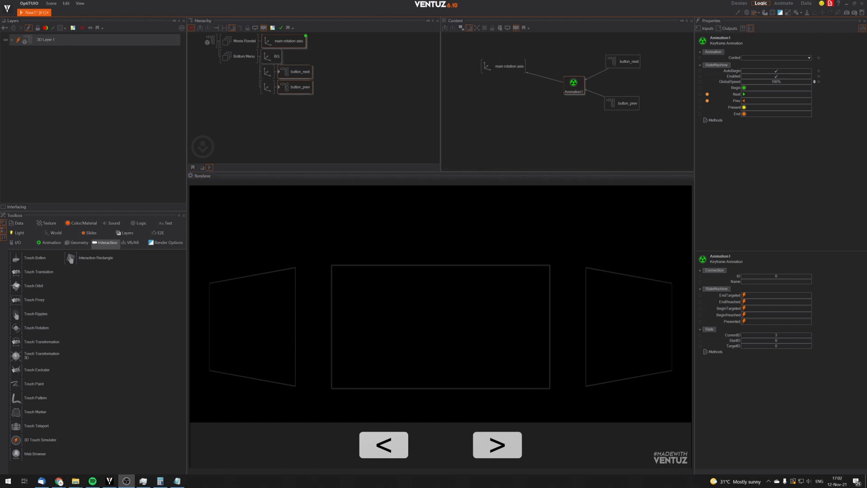
{"action": "left_click", "coordinate": [497, 443]}
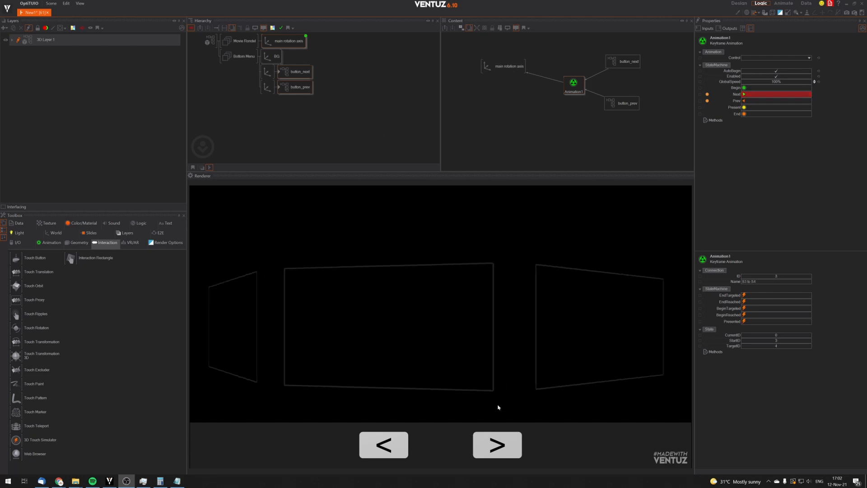
{"action": "left_click", "coordinate": [501, 443]}
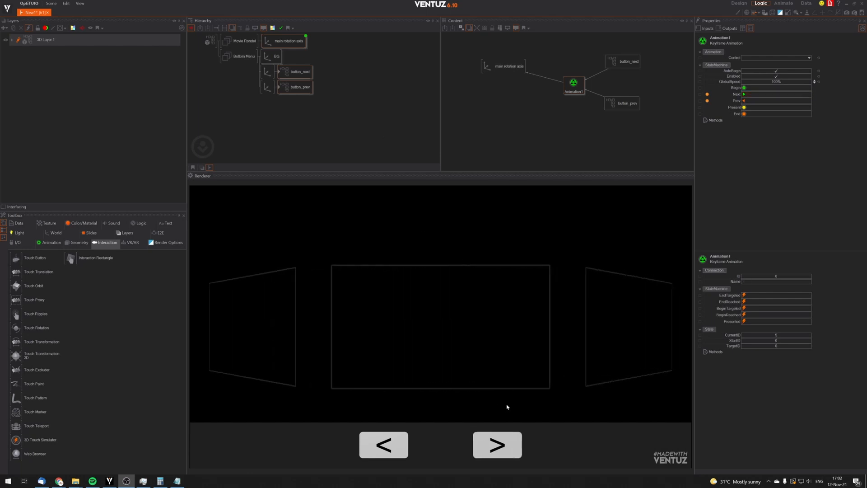
{"action": "left_click", "coordinate": [499, 444]}
{"action": "left_click", "coordinate": [499, 441]}
{"action": "left_click", "coordinate": [499, 442]}
{"action": "left_click", "coordinate": [499, 441]}
{"action": "left_click", "coordinate": [499, 442]}
{"action": "left_click", "coordinate": [499, 442]}
{"action": "left_click", "coordinate": [499, 441]}
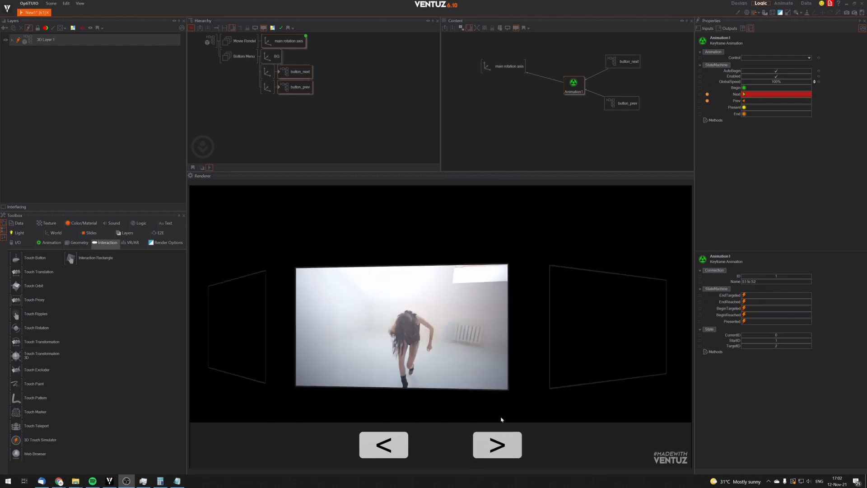
{"action": "left_click", "coordinate": [499, 443]}
{"action": "left_click", "coordinate": [499, 442]}
{"action": "left_click", "coordinate": [496, 445]}
{"action": "left_click", "coordinate": [495, 447]}
{"action": "left_click", "coordinate": [493, 449]}
{"action": "left_click", "coordinate": [493, 449]}
{"action": "left_click", "coordinate": [497, 445]}
{"action": "left_click", "coordinate": [499, 441]}
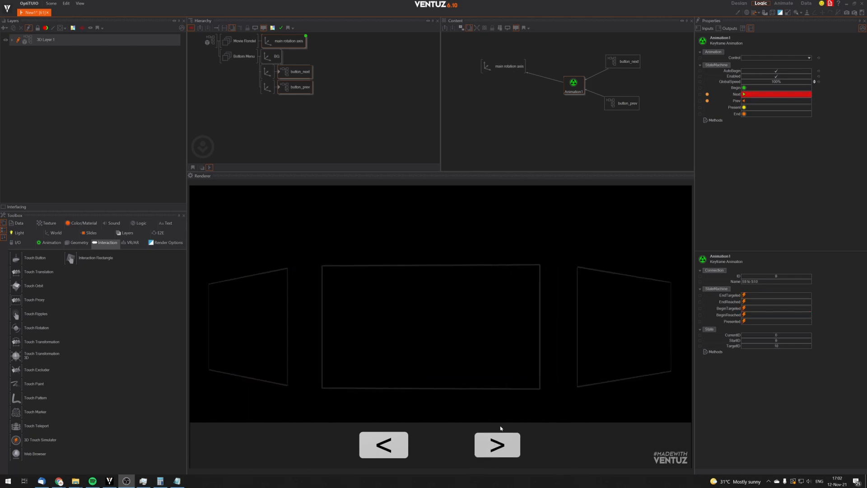
{"action": "left_click", "coordinate": [495, 442]}
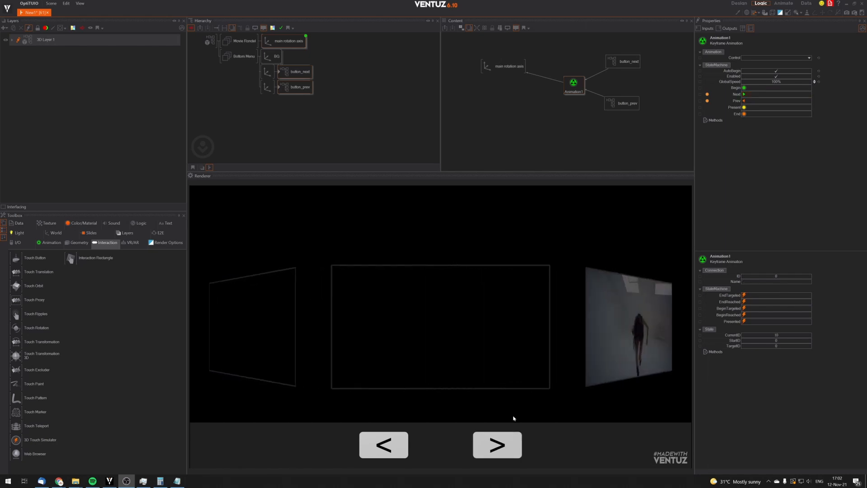
{"action": "left_click", "coordinate": [497, 444]}
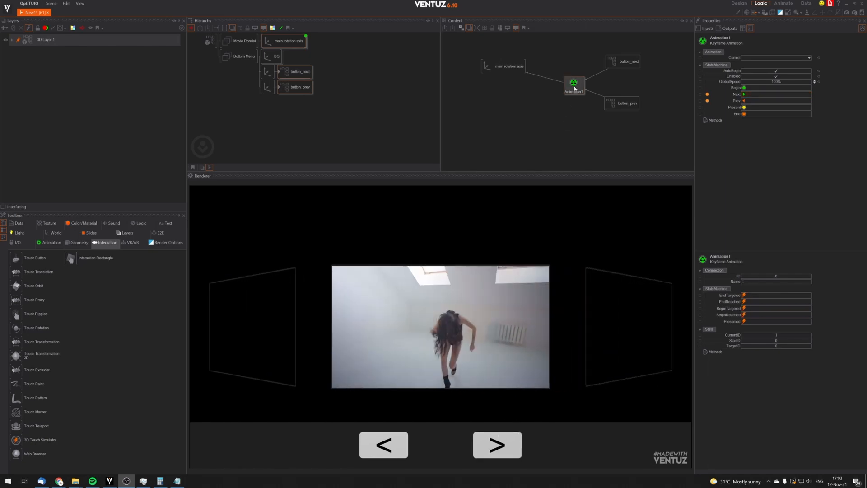
Show Animation1 in the Animate workspace and inspect its states S2 and S4 in the logic view.
{"action": "left_click", "coordinate": [574, 87]}
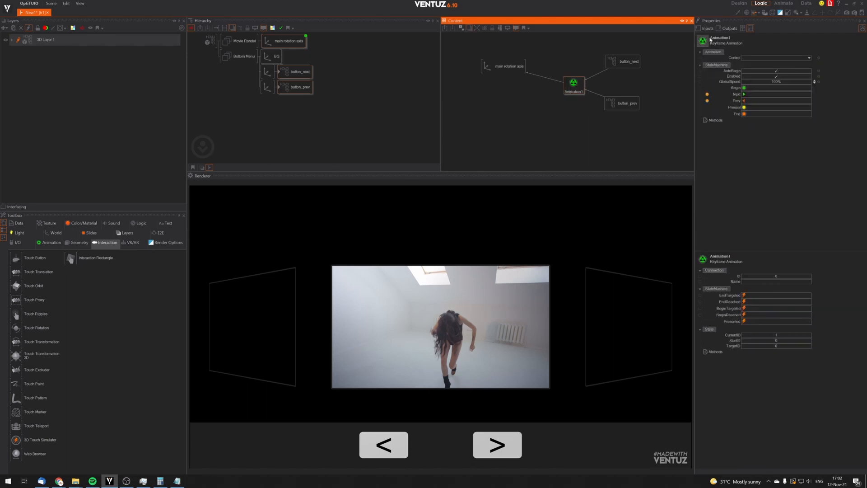
{"action": "left_click", "coordinate": [783, 3]}
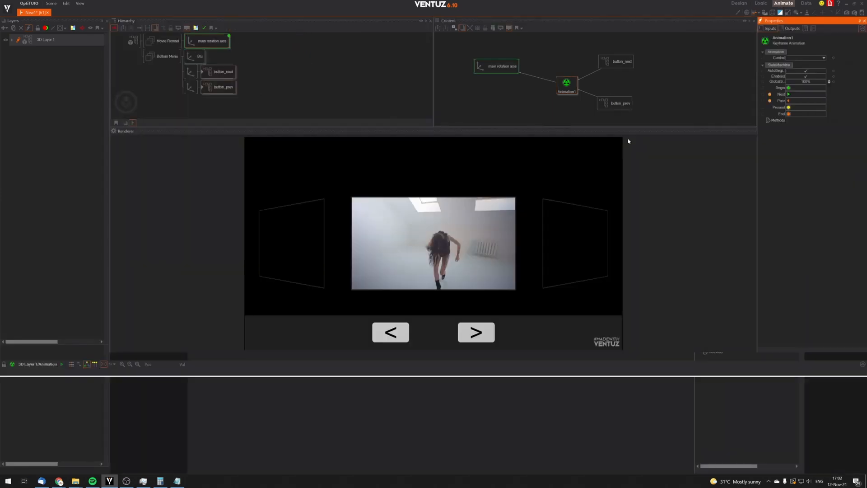
{"action": "left_click_drag", "start_coordinate": [217, 422], "coordinate": [240, 426]}
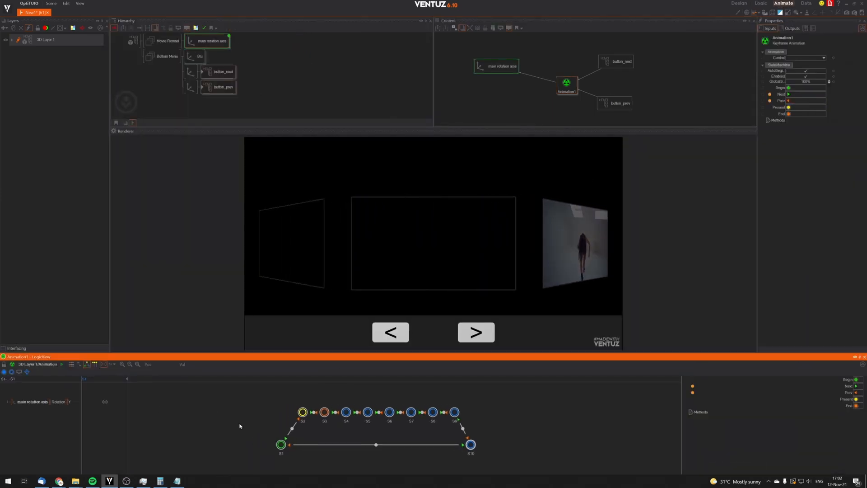
{"action": "left_click", "coordinate": [303, 416]}
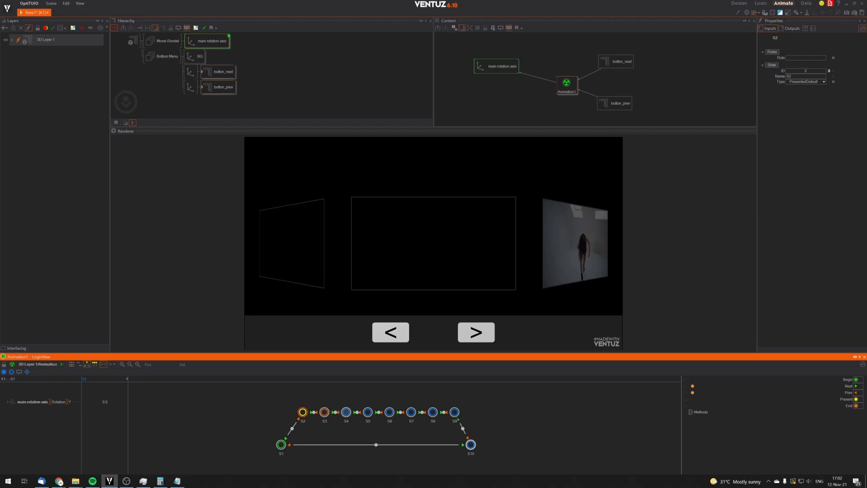
{"action": "left_click", "coordinate": [345, 412]}
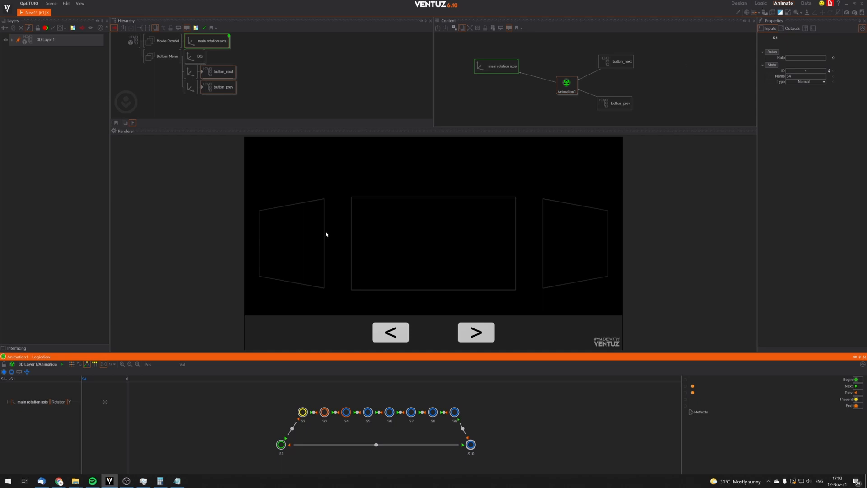
Display Animation1's time view, return the playhead to state S1, and touch the "<" and ">" buttons.
{"action": "left_click", "coordinate": [71, 364]}
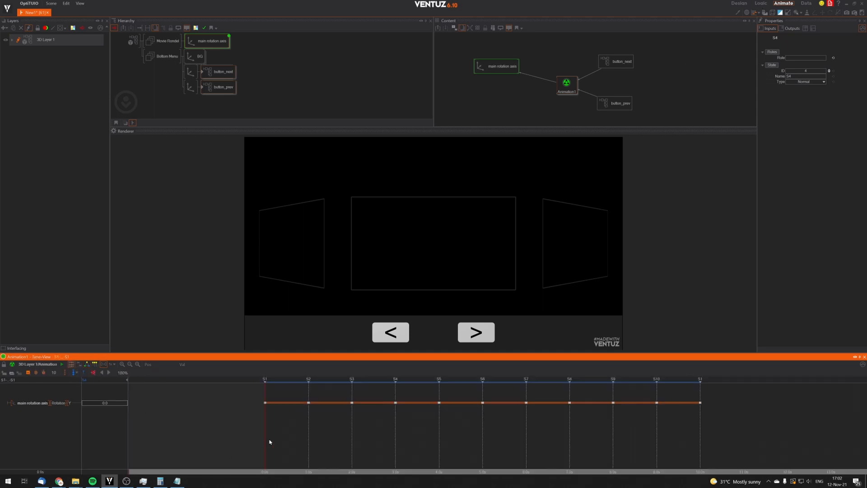
{"action": "left_click_drag", "start_coordinate": [268, 438], "coordinate": [274, 420]}
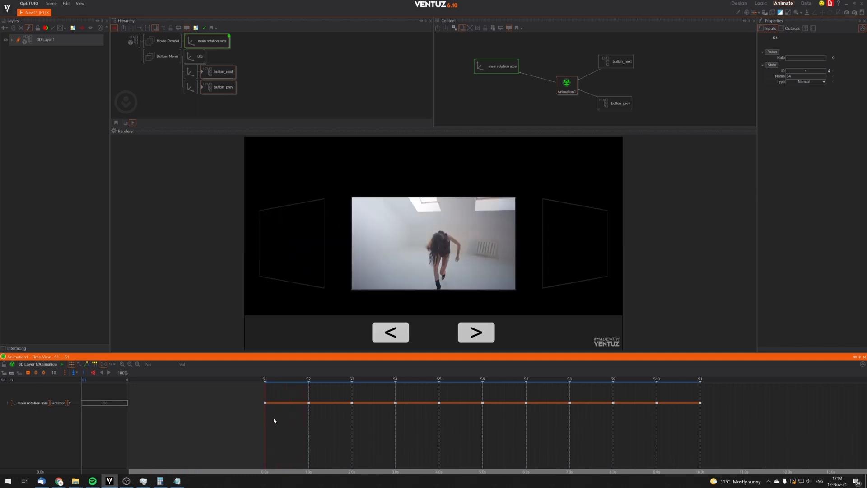
{"action": "left_click", "coordinate": [390, 334]}
{"action": "left_click", "coordinate": [476, 334]}
Enter the button_next container, inspect its Touch Button, and test the ">" button in the rendered scene.
{"action": "left_click", "coordinate": [616, 62]}
{"action": "left_click", "coordinate": [240, 90]}
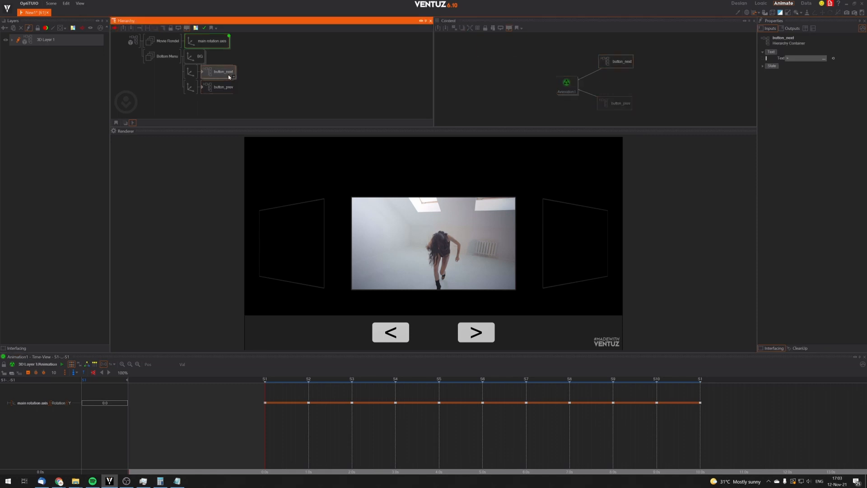
{"action": "double_click", "coordinate": [202, 72]}
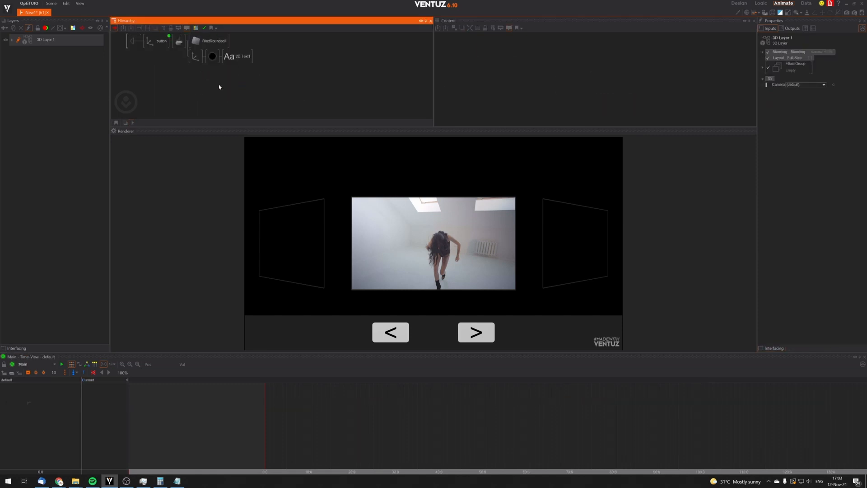
{"action": "left_click", "coordinate": [181, 44]}
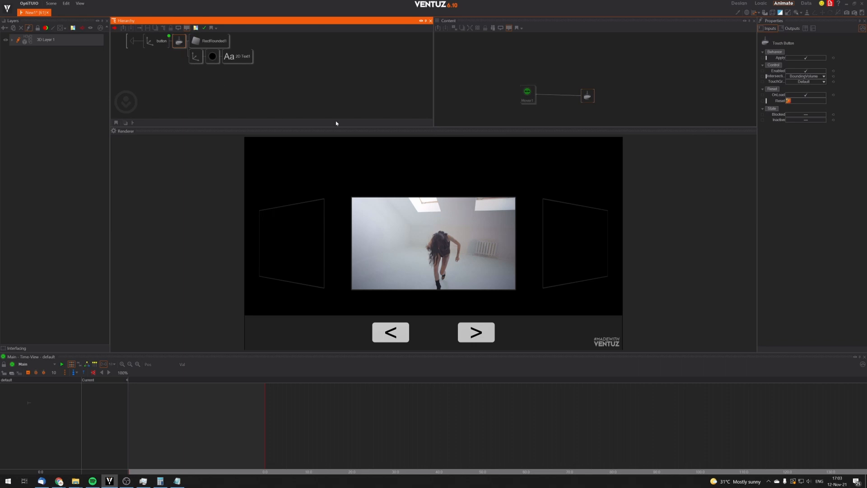
{"action": "left_click", "coordinate": [473, 330]}
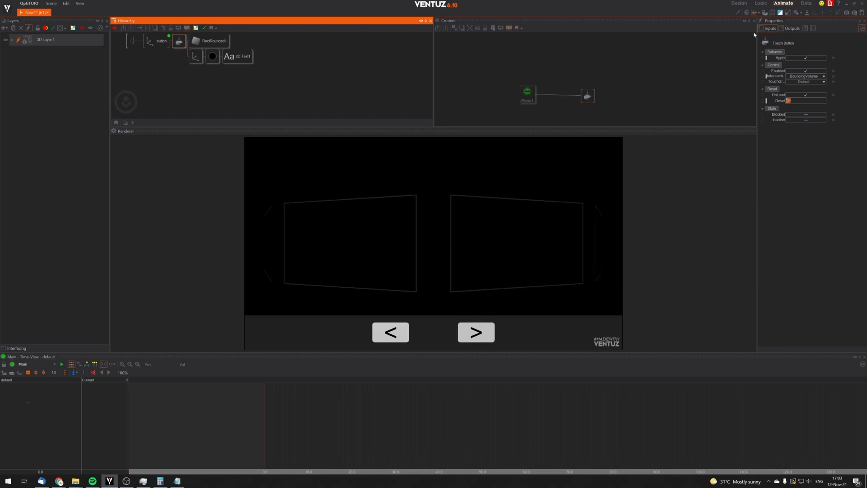
Show the Touch Button's inputs and outputs together and touch the ">" button to watch which events fire.
{"action": "left_click", "coordinate": [813, 29]}
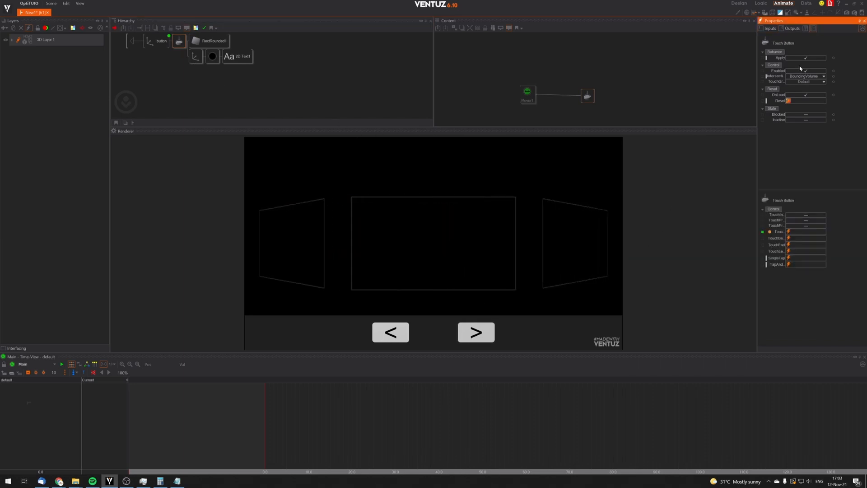
{"action": "left_click", "coordinate": [469, 340]}
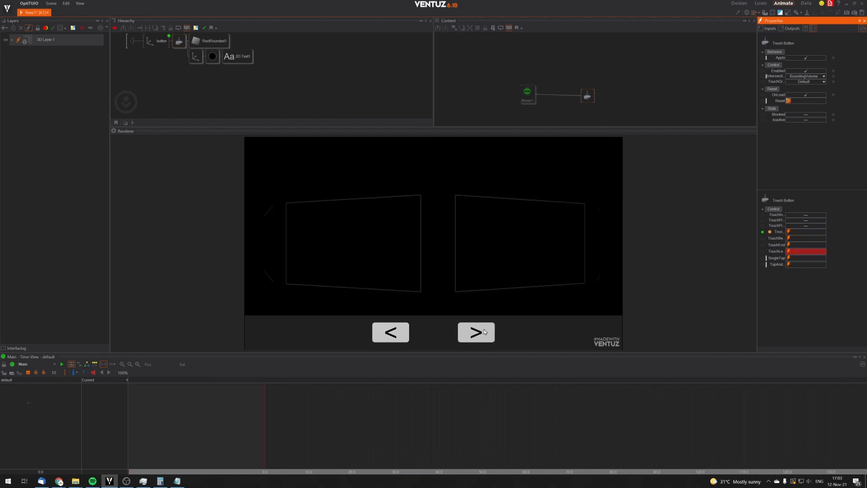
{"action": "left_click", "coordinate": [481, 331]}
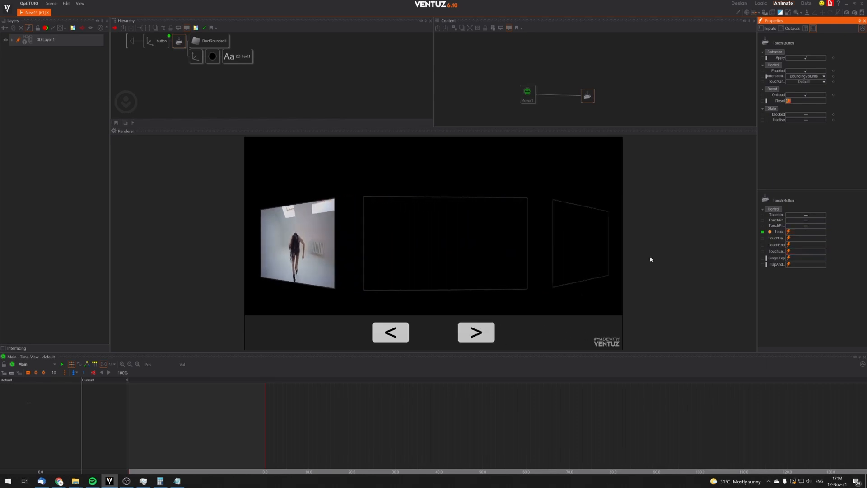
Disable the Touch Button's Enabled property, try a menu button, and turn Enabled back on.
{"action": "left_click", "coordinate": [805, 72]}
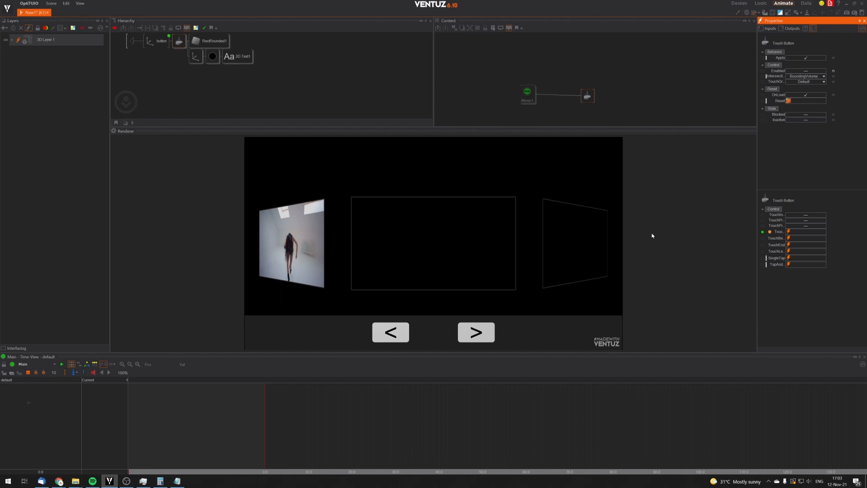
{"action": "left_click", "coordinate": [797, 72]}
{"action": "left_click", "coordinate": [397, 329]}
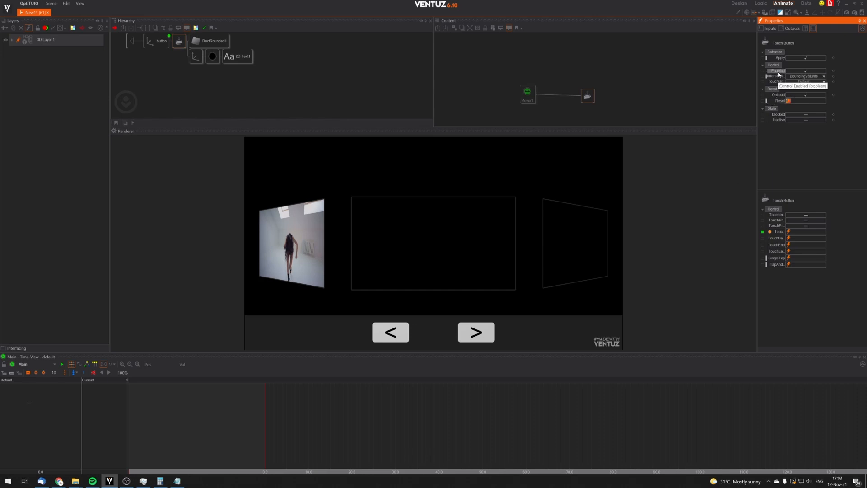
Leave the button_next container and inspect Animation1 in the 3D layer's content.
{"action": "left_click", "coordinate": [294, 86]}
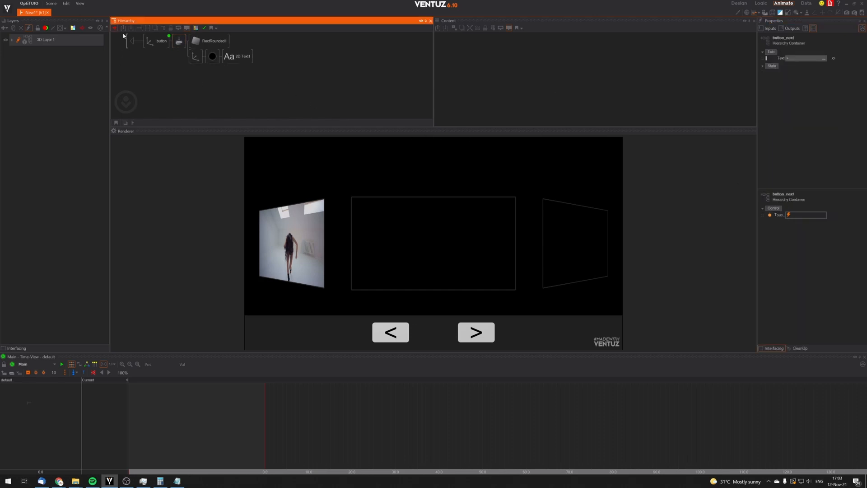
{"action": "left_click", "coordinate": [132, 41]}
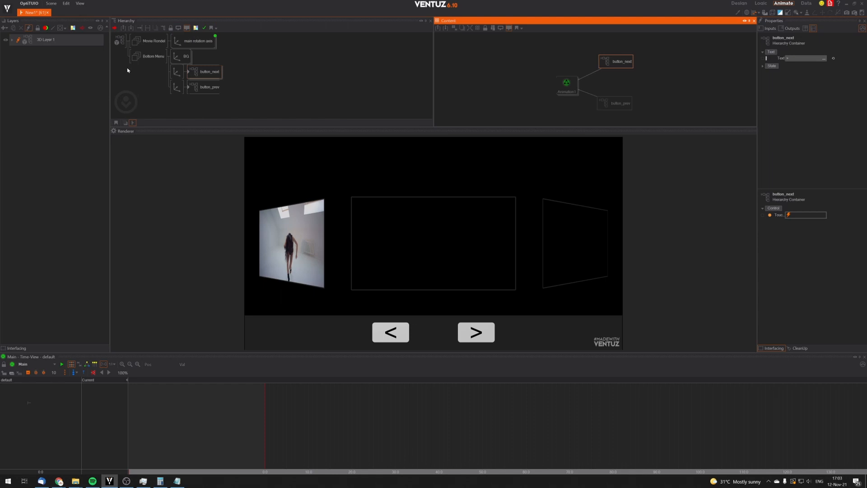
{"action": "left_click", "coordinate": [565, 85]}
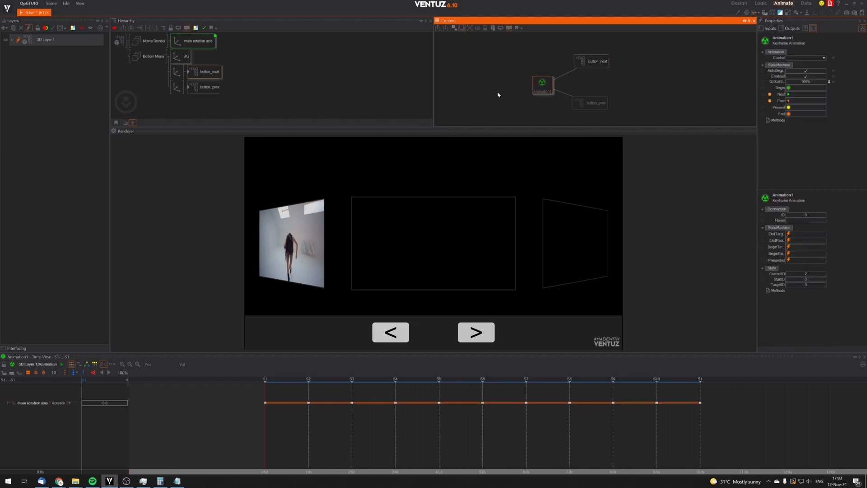
Add a Boolean node to the 3D layer's content and name it bool_touch_active.
{"action": "left_click", "coordinate": [603, 83]}
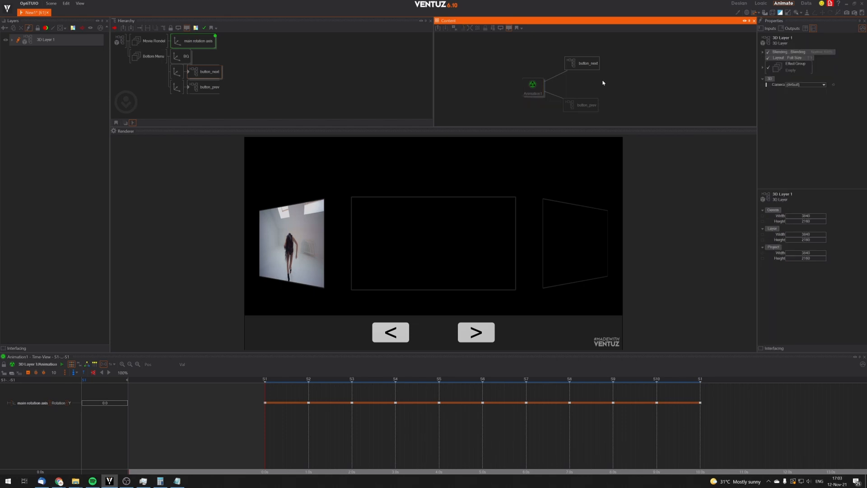
{"action": "double_click", "coordinate": [608, 83]}
{"action": "type", "text": "bool"}
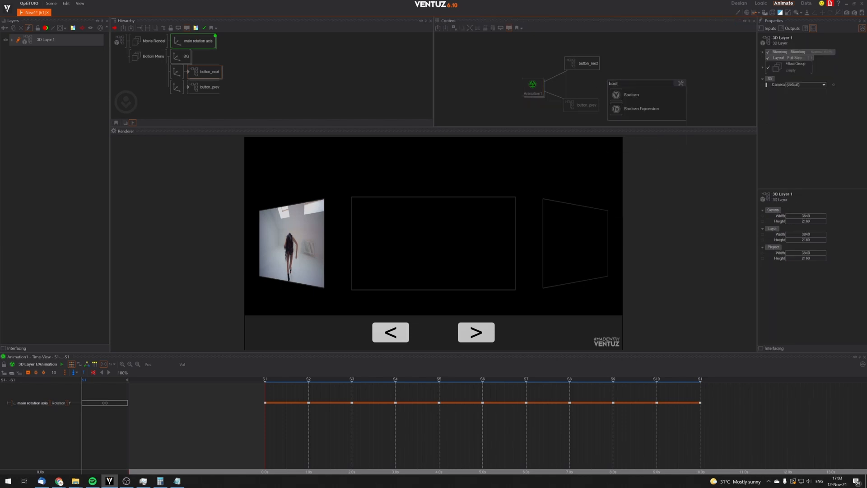
{"action": "left_click", "coordinate": [619, 95]}
{"action": "left_click", "coordinate": [653, 92]}
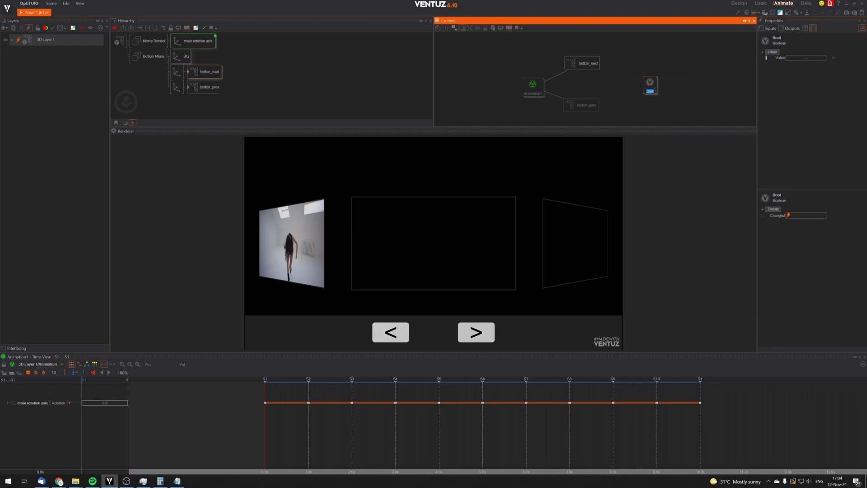
{"action": "type", "text": "bool_touch_active"}
{"action": "key", "text": "Return"}
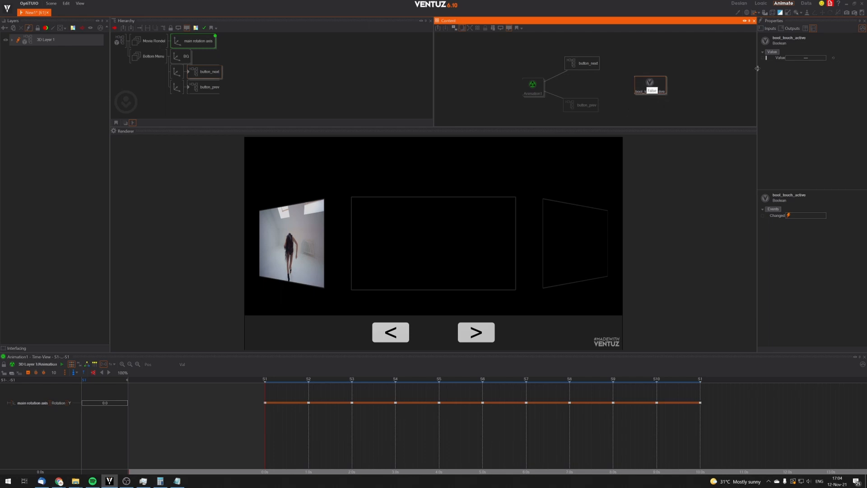
Bind bool_touch_active's Value to Animation1 as a new channel and bring the rondel back to S1 with the "<" button.
{"action": "left_click_drag", "start_coordinate": [779, 58], "coordinate": [530, 87]}
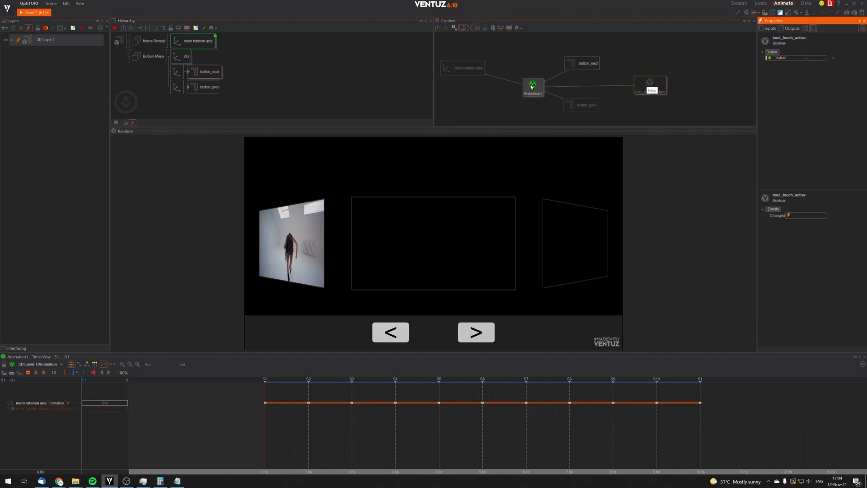
{"action": "left_click", "coordinate": [531, 87]}
{"action": "left_click", "coordinate": [397, 330]}
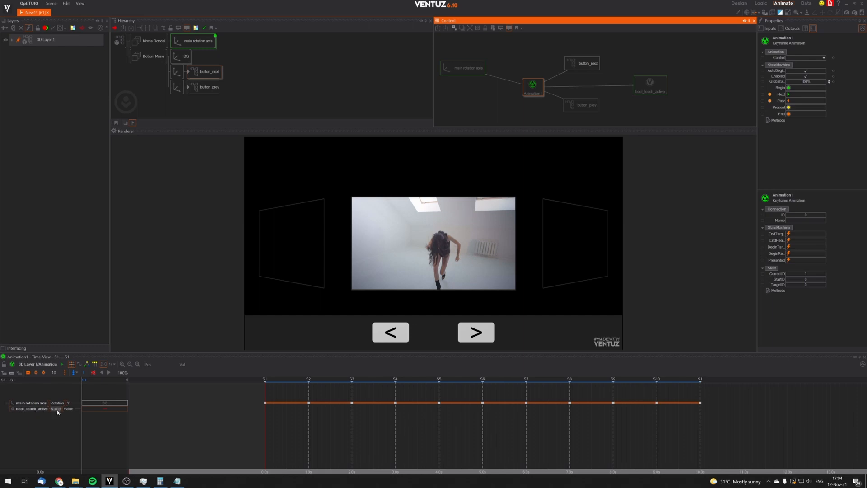
Key the bool_touch_active channel as true at state S1 in Animation1's time view.
{"action": "scroll", "coordinate": [273, 432], "scroll_direction": "up", "scroll_amount": 6}
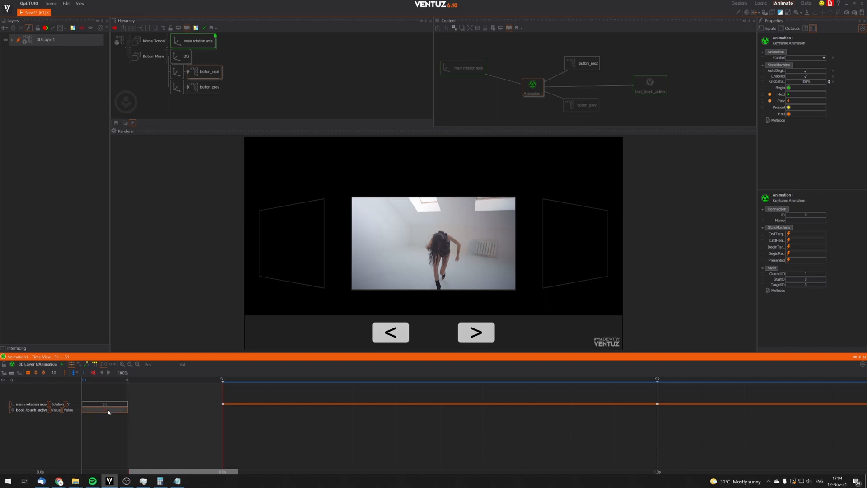
{"action": "key", "text": "space"}
{"action": "left_click", "coordinate": [116, 410]}
Switch the time ruler to tenths of a second and key bool_touch_active as false at 0.1, just after S1.
{"action": "left_click", "coordinate": [267, 433]}
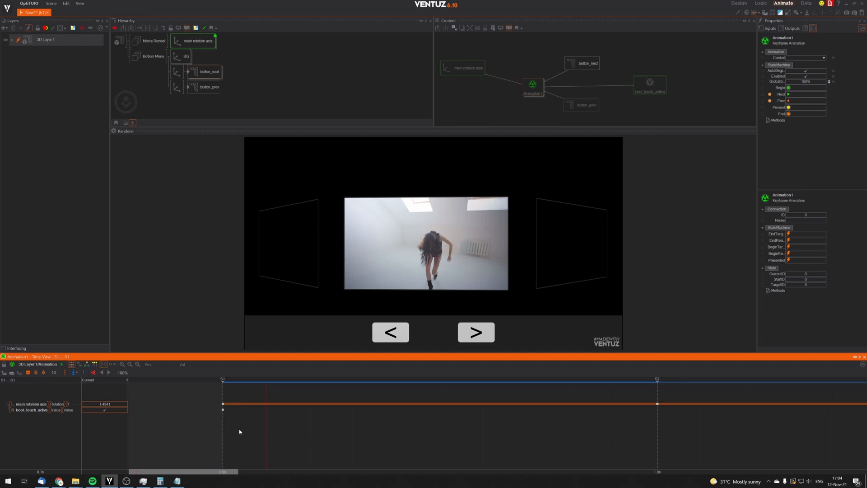
{"action": "left_click", "coordinate": [113, 364]}
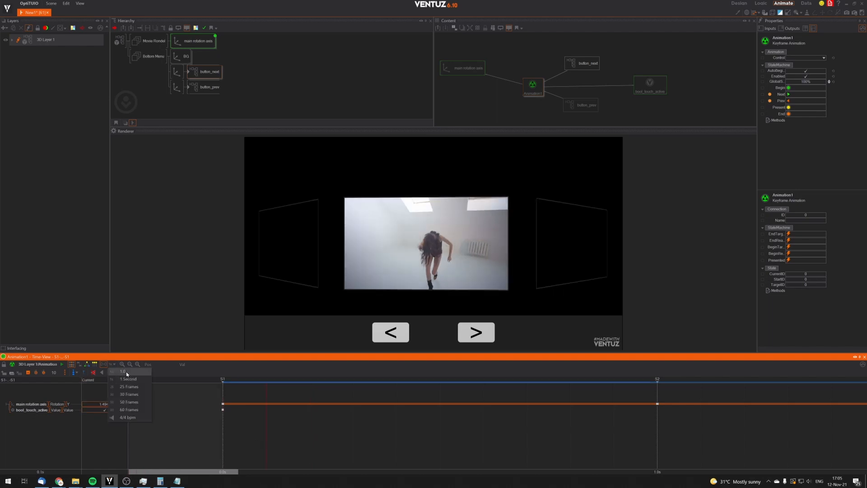
{"action": "left_click", "coordinate": [126, 372]}
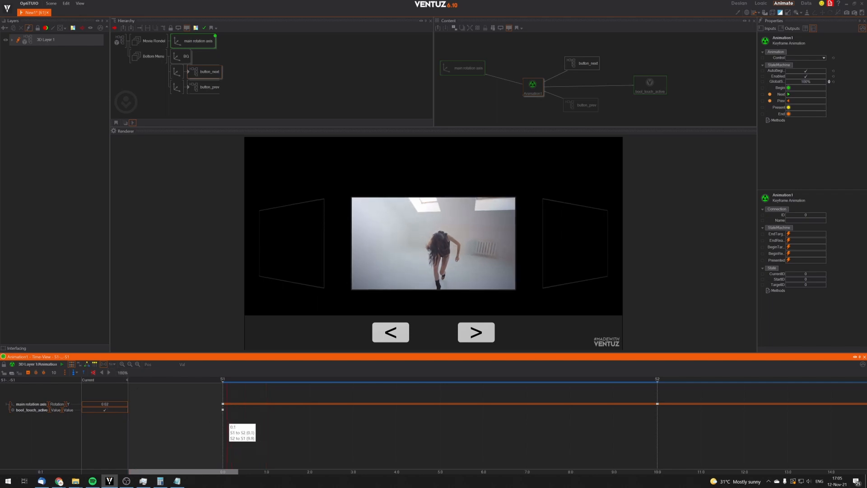
{"action": "key", "text": "space"}
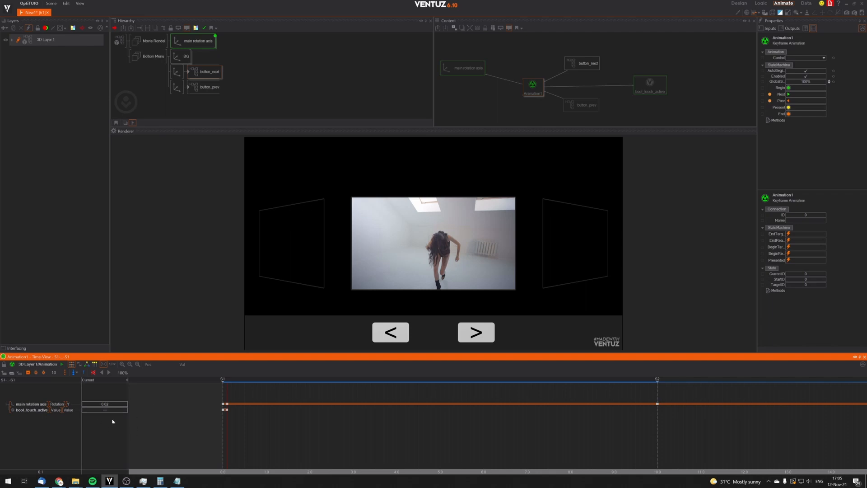
Key bool_touch_active as false at 9.9 and as true at state S2 (10.0).
{"action": "left_click_drag", "start_coordinate": [238, 428], "coordinate": [652, 446]}
{"action": "key", "text": "space"}
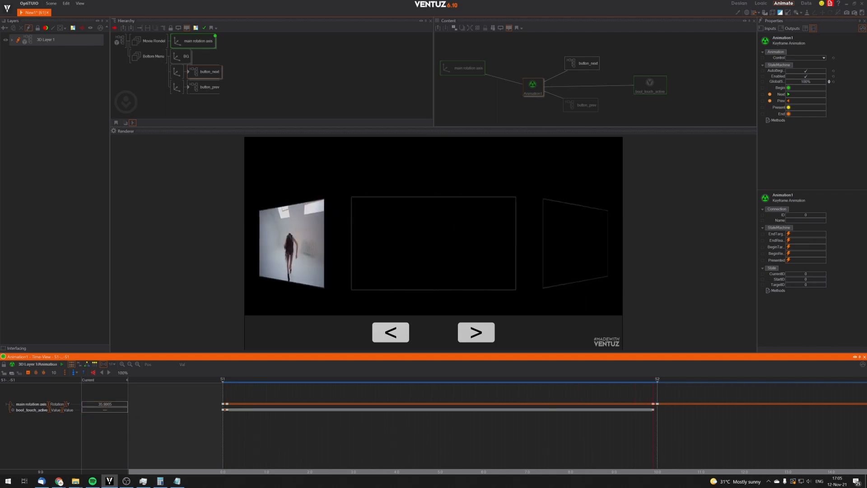
{"action": "left_click", "coordinate": [657, 434]}
{"action": "left_click", "coordinate": [112, 410]}
{"action": "middle_click_drag", "start_coordinate": [604, 446], "coordinate": [557, 447]}
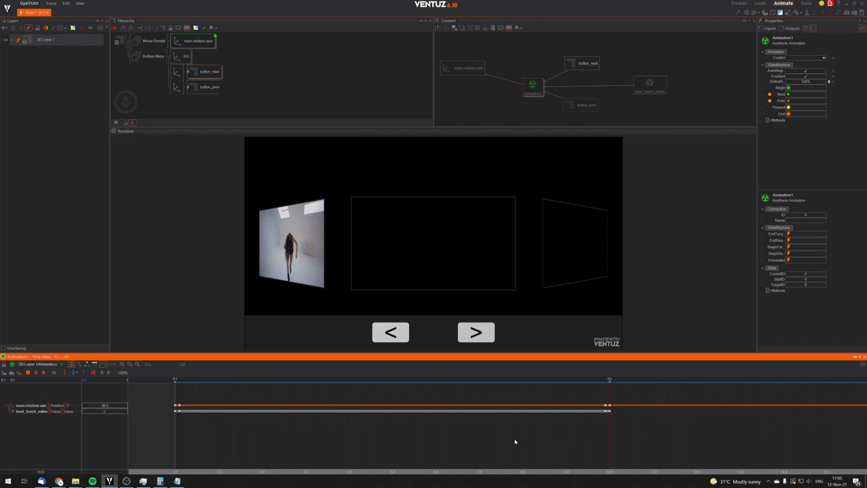
Key bool_touch_active as false at 10.1, just after state S2.
{"action": "left_click_drag", "start_coordinate": [515, 441], "coordinate": [610, 442]}
{"action": "middle_click_drag", "start_coordinate": [616, 434], "coordinate": [487, 434]}
{"action": "left_click_drag", "start_coordinate": [483, 434], "coordinate": [485, 429]}
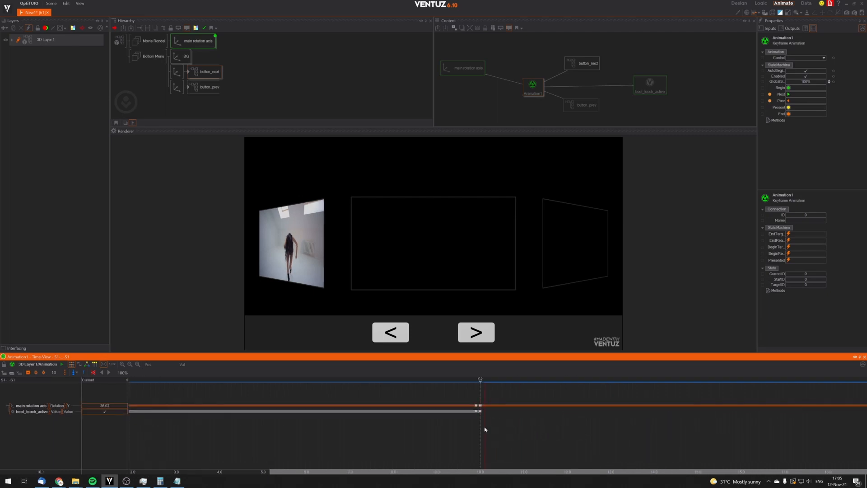
{"action": "key", "text": "k"}
Key bool_touch_active as true at state S3 (20.0) and false just before and after it, at 19.9 and 20.1.
{"action": "left_click", "coordinate": [739, 432]}
{"action": "middle_click_drag", "start_coordinate": [738, 432], "coordinate": [315, 436]}
{"action": "scroll", "coordinate": [298, 437], "scroll_direction": "down", "scroll_amount": 4}
{"action": "scroll", "coordinate": [321, 435], "scroll_direction": "up", "scroll_amount": 1}
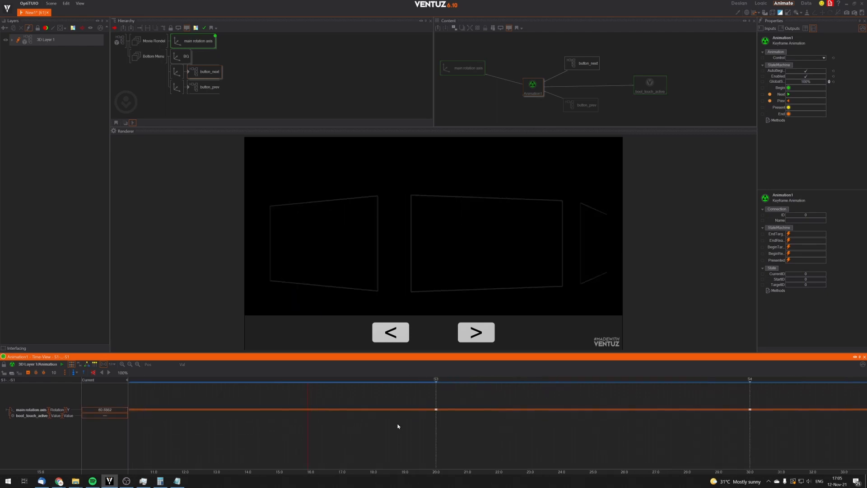
{"action": "left_click_drag", "start_coordinate": [418, 422], "coordinate": [435, 434]}
{"action": "key", "text": "k"}
{"action": "left_click", "coordinate": [435, 425]}
{"action": "key", "text": "k"}
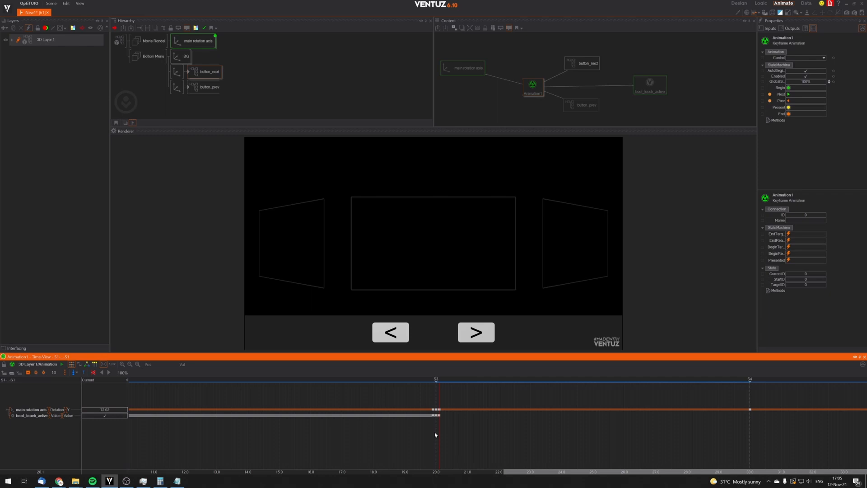
{"action": "left_click", "coordinate": [104, 416]}
Key bool_touch_active as true at state S4 (30.0), with false keys at 29.9 and 30.1.
{"action": "middle_click_drag", "start_coordinate": [501, 444], "coordinate": [329, 441]}
{"action": "left_click_drag", "start_coordinate": [530, 438], "coordinate": [548, 432]}
{"action": "key", "text": "k"}
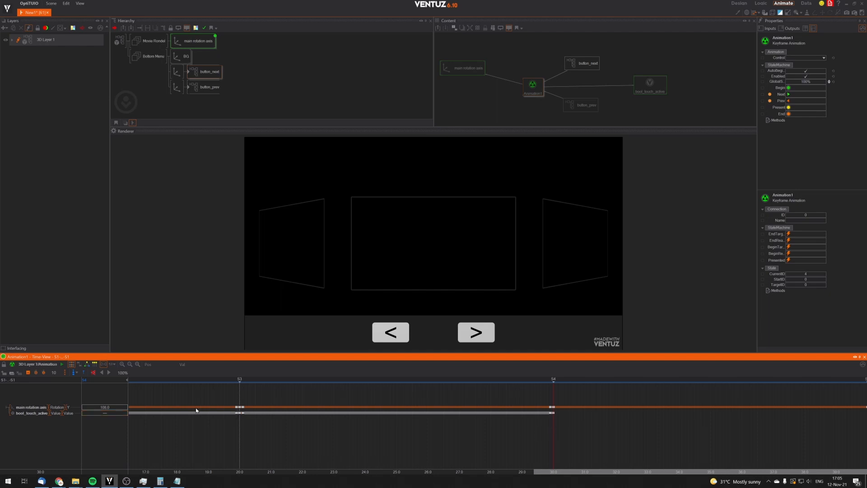
{"action": "left_click", "coordinate": [110, 413]}
{"action": "middle_click_drag", "start_coordinate": [487, 432], "coordinate": [347, 441]}
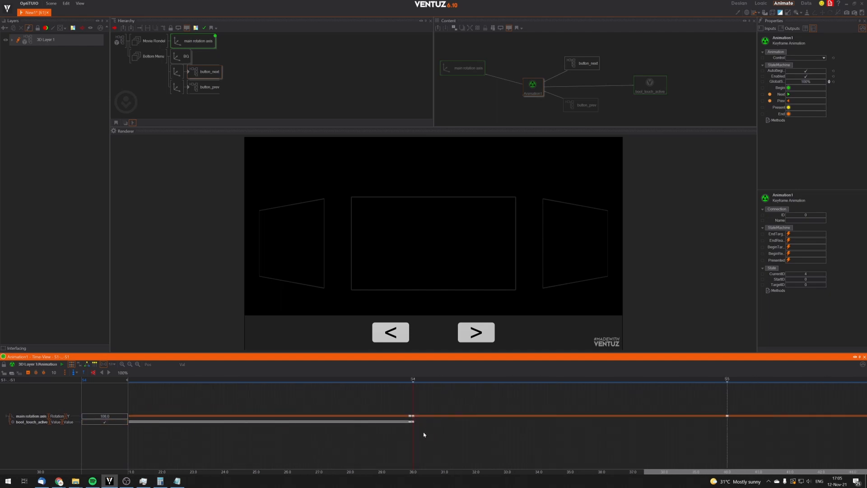
{"action": "left_click", "coordinate": [115, 422]}
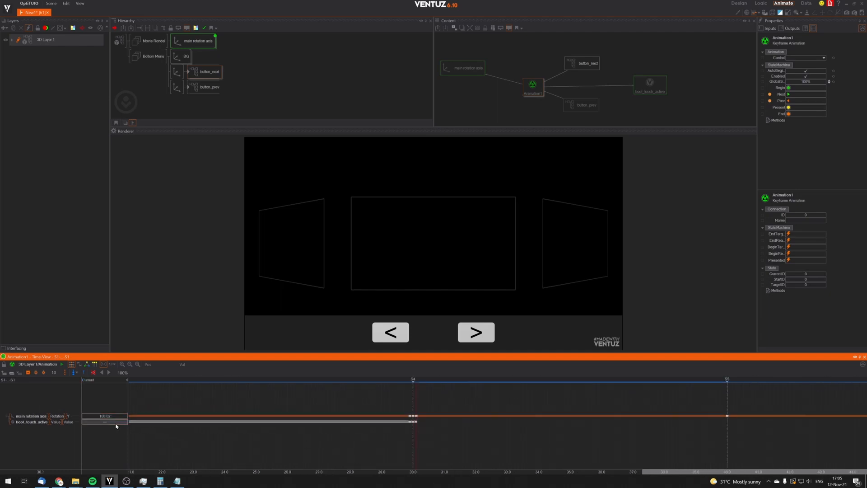
Key bool_touch_active as true at state S5 (40.0), with false keys at 39.9 and 40.1.
{"action": "left_click", "coordinate": [725, 454]}
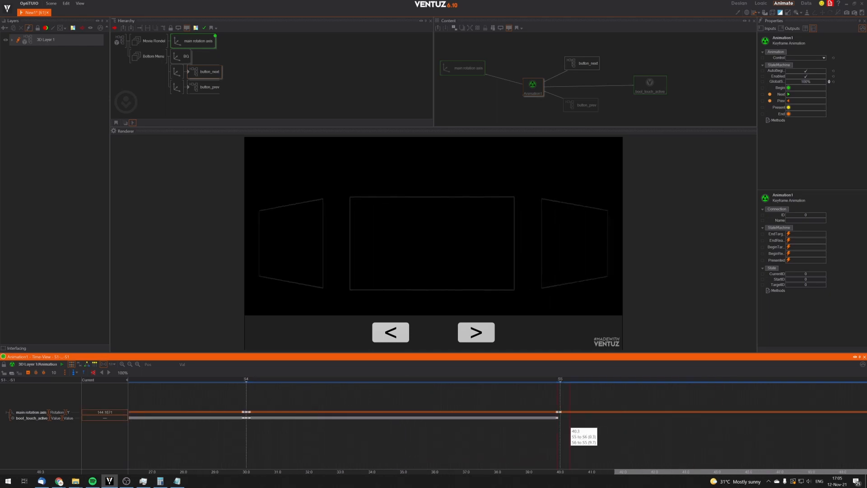
{"action": "left_click", "coordinate": [109, 417]}
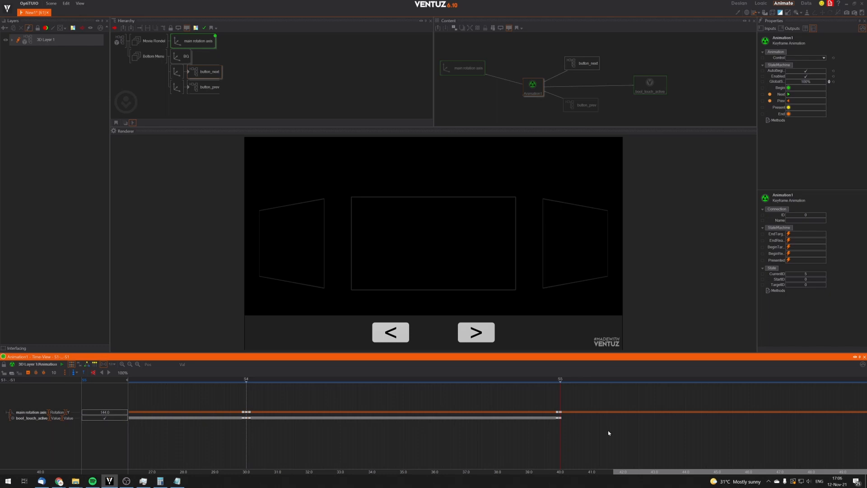
{"action": "left_click", "coordinate": [107, 419]}
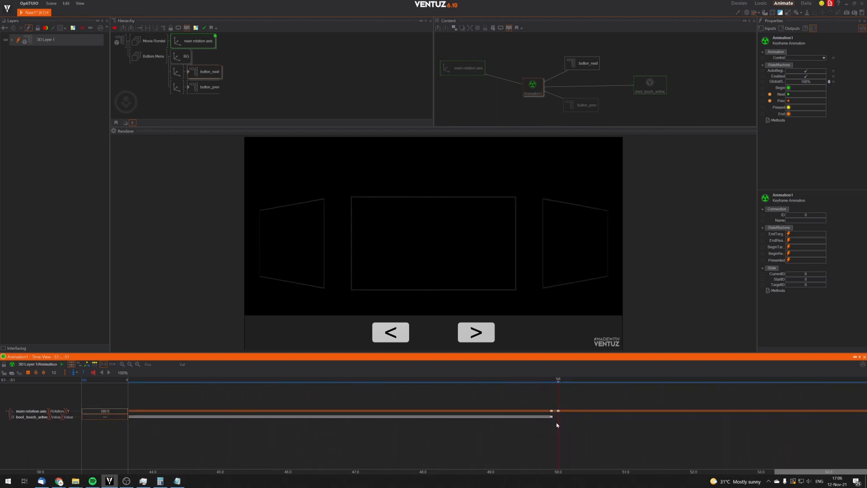
Key bool_touch_active as true at state S6 (50.0) and false at 49.9 and 50.1, and check the keys around S6.
{"action": "left_click", "coordinate": [104, 417]}
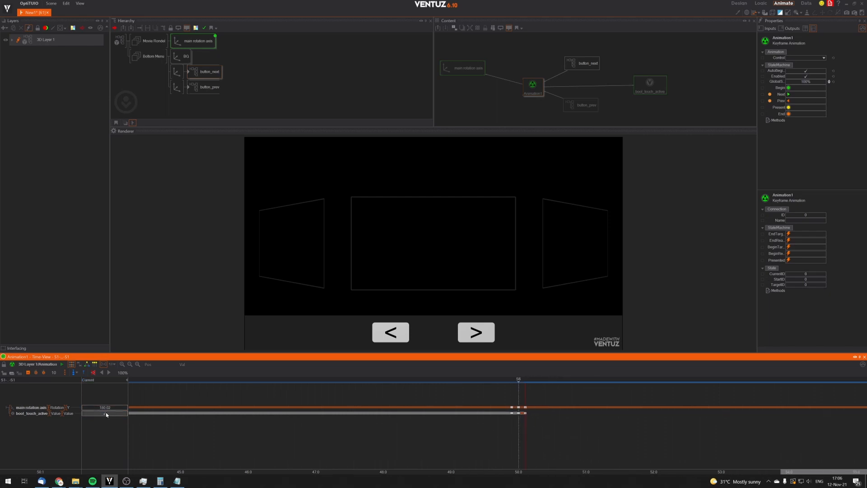
{"action": "scroll", "coordinate": [501, 449], "scroll_direction": "up", "scroll_amount": 4}
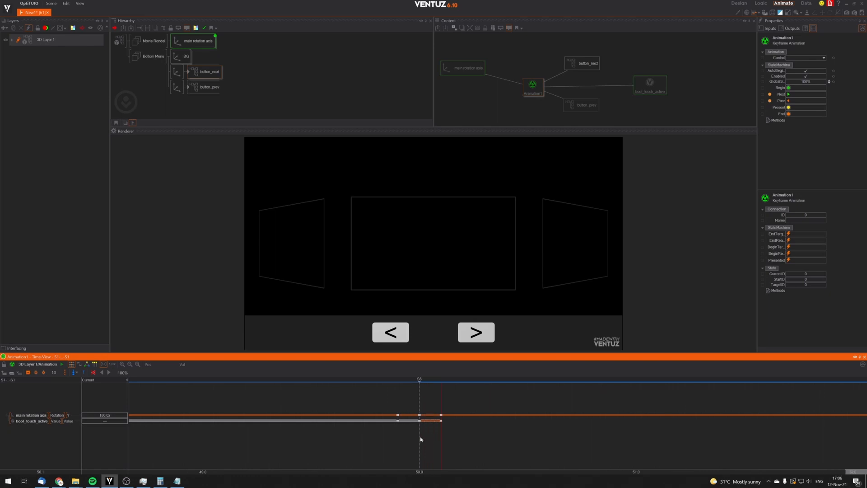
{"action": "scroll", "coordinate": [420, 431], "scroll_direction": "up", "scroll_amount": 1}
{"action": "left_click", "coordinate": [421, 420]}
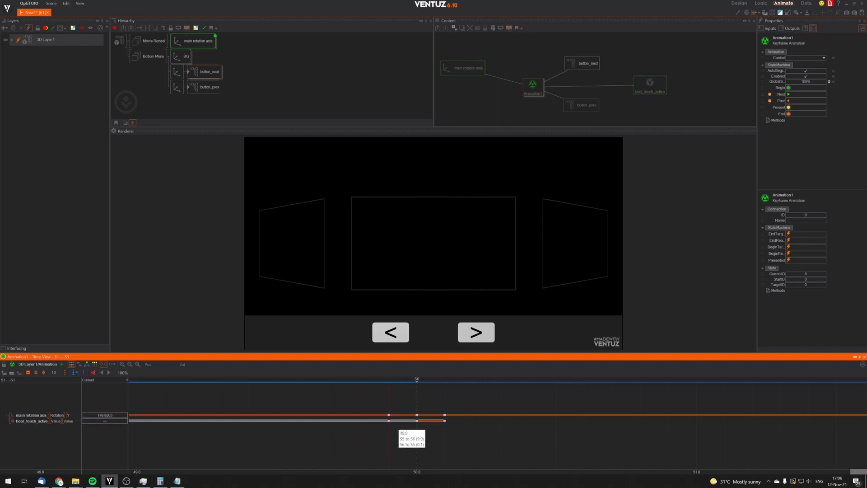
{"action": "left_click", "coordinate": [397, 416]}
{"action": "left_click", "coordinate": [499, 433]}
Key bool_touch_active as true at state S7 (60.0), with false keys at 59.9 and 60.1.
{"action": "scroll", "coordinate": [495, 434], "scroll_direction": "down", "scroll_amount": 5}
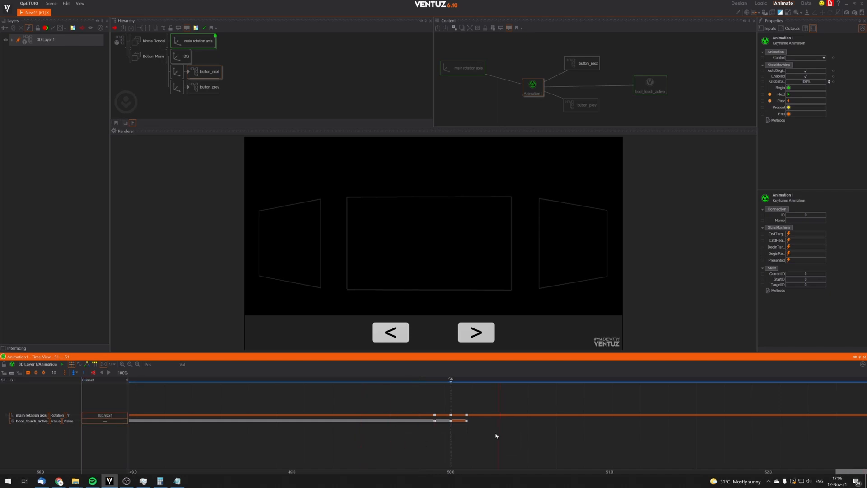
{"action": "middle_click_drag", "start_coordinate": [602, 438], "coordinate": [237, 441]}
{"action": "scroll", "coordinate": [475, 442], "scroll_direction": "down", "scroll_amount": 3}
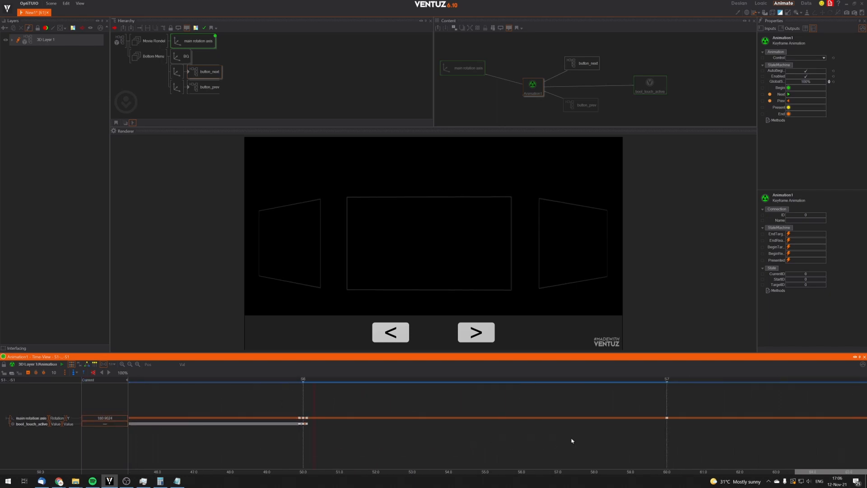
{"action": "left_click", "coordinate": [662, 436]}
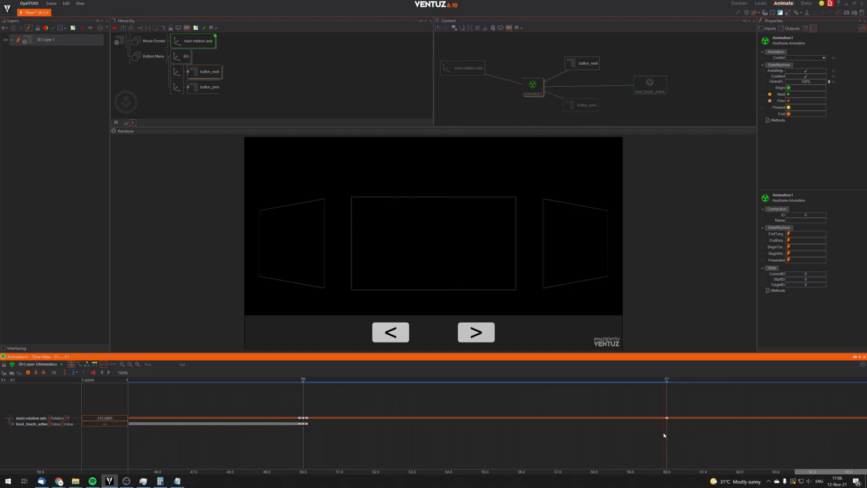
{"action": "scroll", "coordinate": [664, 436], "scroll_direction": "up", "scroll_amount": 4}
{"action": "key", "text": "Insert"}
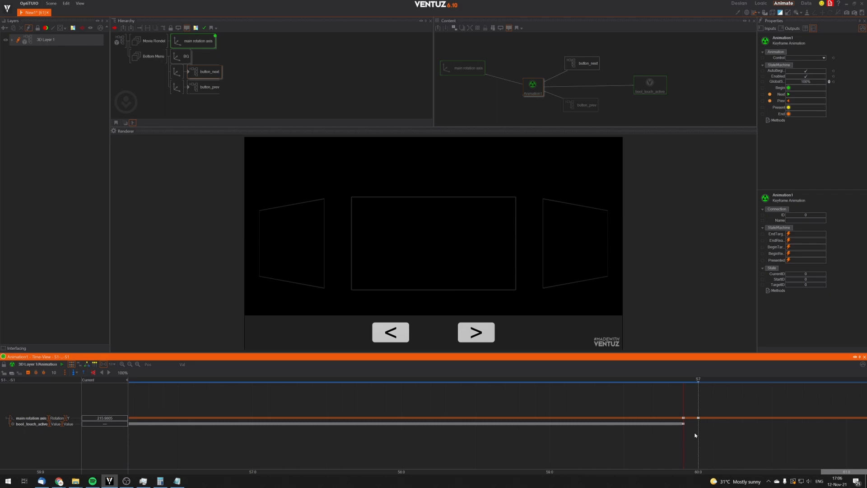
{"action": "key", "text": "Right"}
{"action": "key", "text": "Right"}
{"action": "key", "text": "Insert"}
{"action": "key", "text": "Left"}
{"action": "key", "text": "Insert"}
{"action": "key", "text": "Right"}
Key bool_touch_active as true at state S8 (70.0) and false just before and after it, at 69.9 and 70.1.
{"action": "middle_click_drag", "start_coordinate": [785, 437], "coordinate": [167, 428]}
{"action": "scroll", "coordinate": [454, 434], "scroll_direction": "down", "scroll_amount": 4}
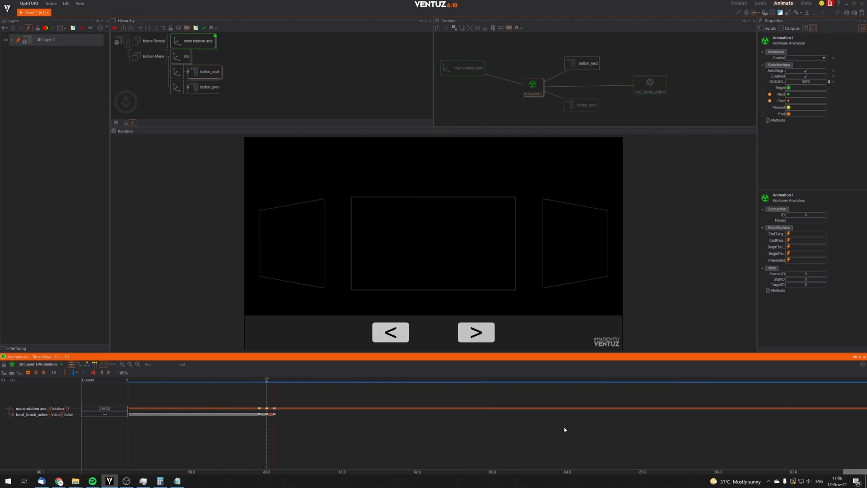
{"action": "middle_click_drag", "start_coordinate": [565, 430], "coordinate": [345, 443]}
{"action": "scroll", "coordinate": [489, 437], "scroll_direction": "down", "scroll_amount": 3}
{"action": "middle_click_drag", "start_coordinate": [618, 430], "coordinate": [418, 435]}
{"action": "scroll", "coordinate": [480, 444], "scroll_direction": "up", "scroll_amount": 5}
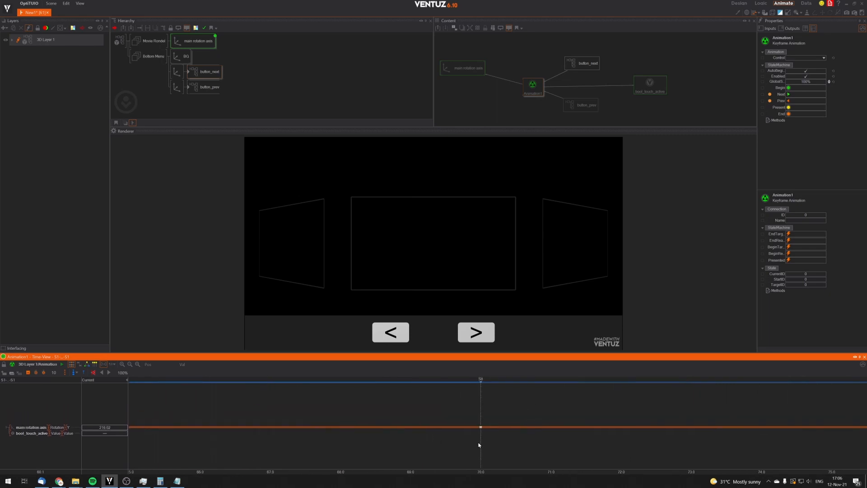
{"action": "left_click", "coordinate": [472, 443]}
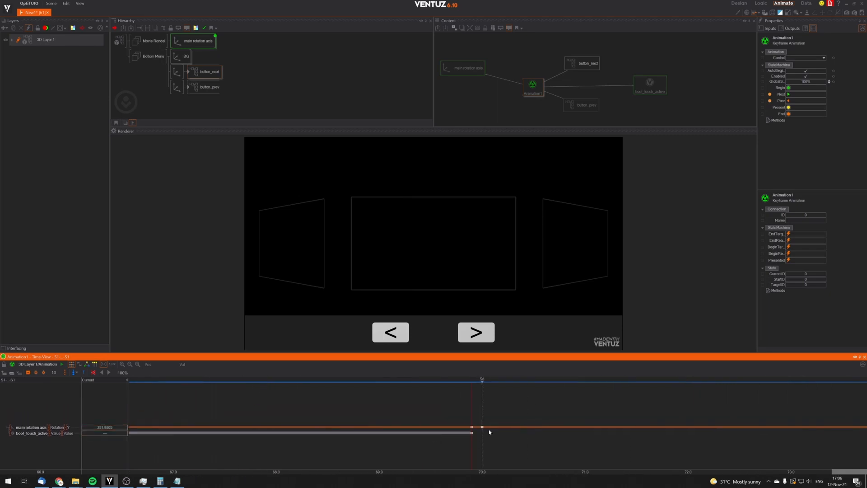
{"action": "left_click", "coordinate": [483, 435]}
{"action": "left_click", "coordinate": [109, 435]}
{"action": "left_click", "coordinate": [493, 447]}
{"action": "left_click", "coordinate": [123, 434]}
Key bool_touch_active as true at state S9 (80.0), with false keys at 79.9 and 80.1.
{"action": "middle_click_drag", "start_coordinate": [687, 451], "coordinate": [353, 443]}
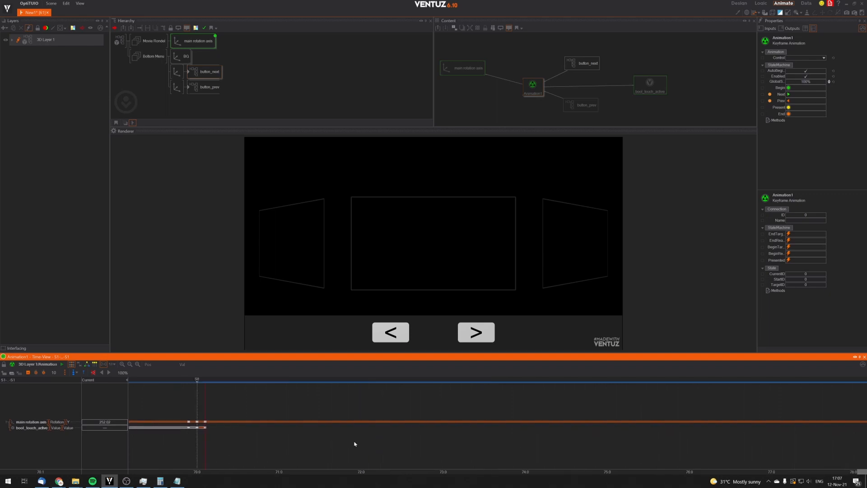
{"action": "scroll", "coordinate": [397, 440], "scroll_direction": "down", "scroll_amount": 5}
{"action": "middle_click_drag", "start_coordinate": [592, 425], "coordinate": [348, 443]}
{"action": "scroll", "coordinate": [379, 447], "scroll_direction": "up", "scroll_amount": 3}
{"action": "scroll", "coordinate": [420, 446], "scroll_direction": "up", "scroll_amount": 3}
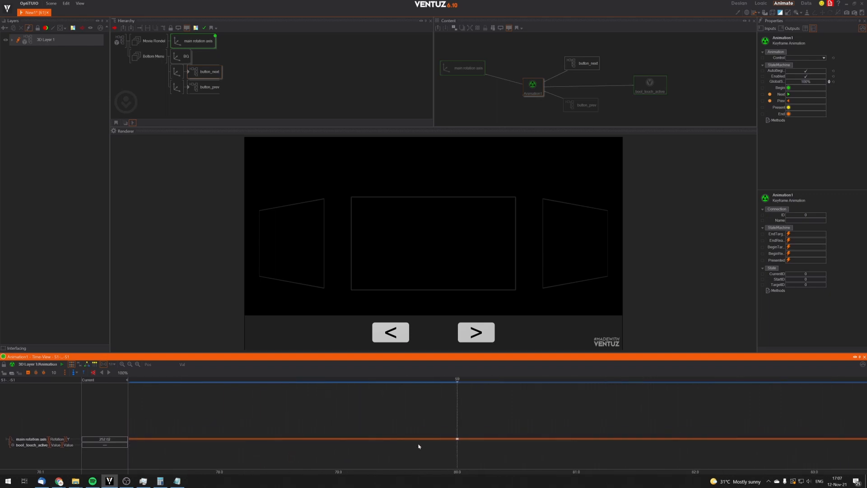
{"action": "left_click", "coordinate": [451, 445]}
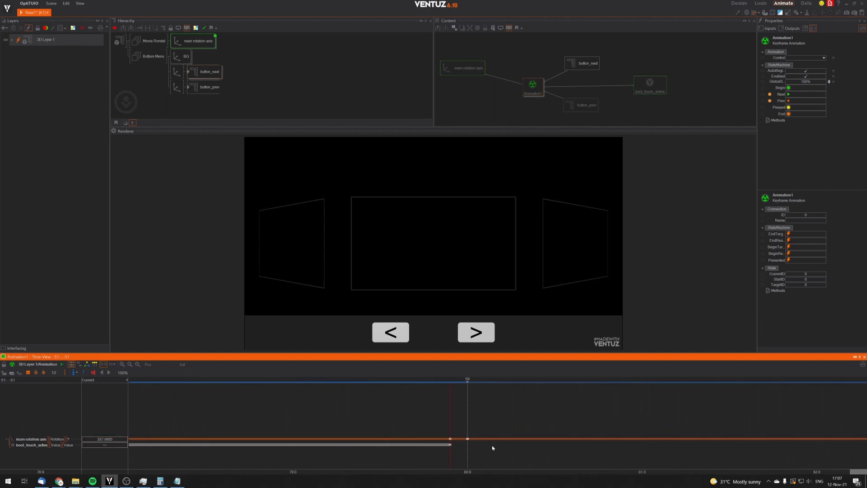
{"action": "left_click", "coordinate": [466, 446]}
{"action": "left_click", "coordinate": [468, 452]}
{"action": "left_click", "coordinate": [111, 445]}
{"action": "left_click", "coordinate": [486, 453]}
{"action": "left_click", "coordinate": [119, 445]}
Key bool_touch_active as true at state S10 (90.0), with false keys at 89.9 and 90.1.
{"action": "middle_click_drag", "start_coordinate": [539, 454], "coordinate": [362, 433]}
{"action": "scroll", "coordinate": [365, 434], "scroll_direction": "down", "scroll_amount": 3}
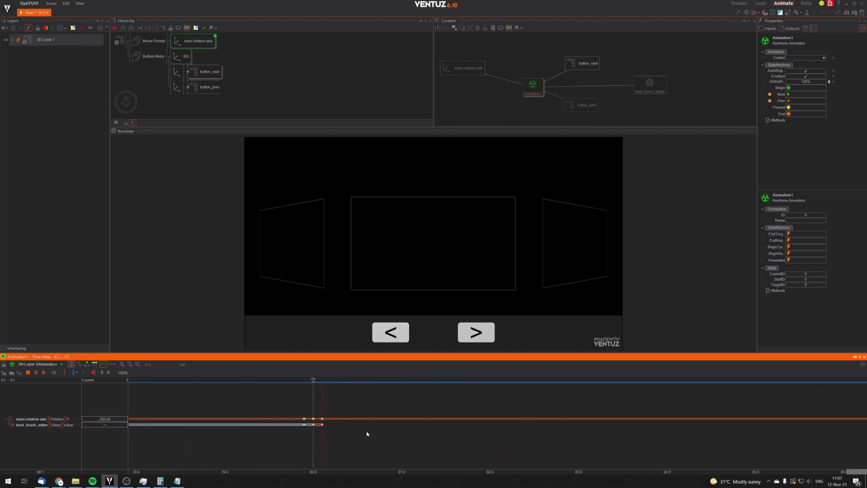
{"action": "scroll", "coordinate": [480, 436], "scroll_direction": "down", "scroll_amount": 3}
{"action": "middle_click_drag", "start_coordinate": [563, 433], "coordinate": [342, 443]}
{"action": "middle_click_drag", "start_coordinate": [518, 445], "coordinate": [449, 444]}
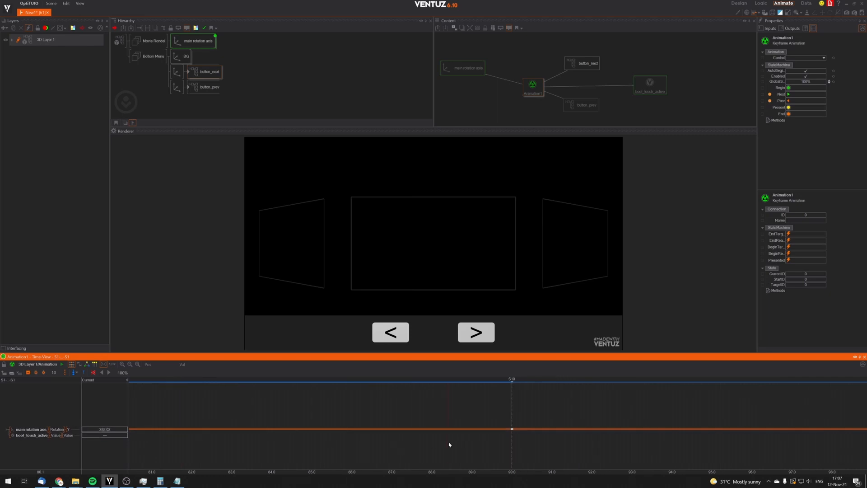
{"action": "left_click", "coordinate": [508, 444]}
{"action": "scroll", "coordinate": [509, 444], "scroll_direction": "up", "scroll_amount": 2}
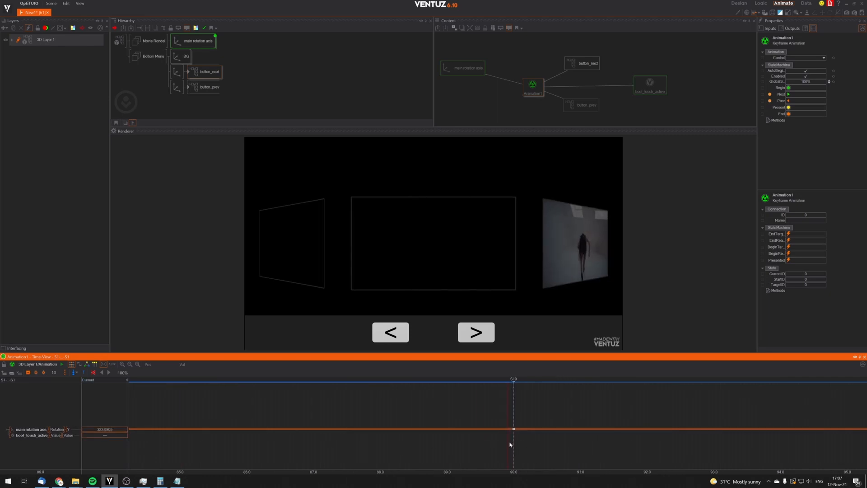
{"action": "left_click", "coordinate": [513, 445]}
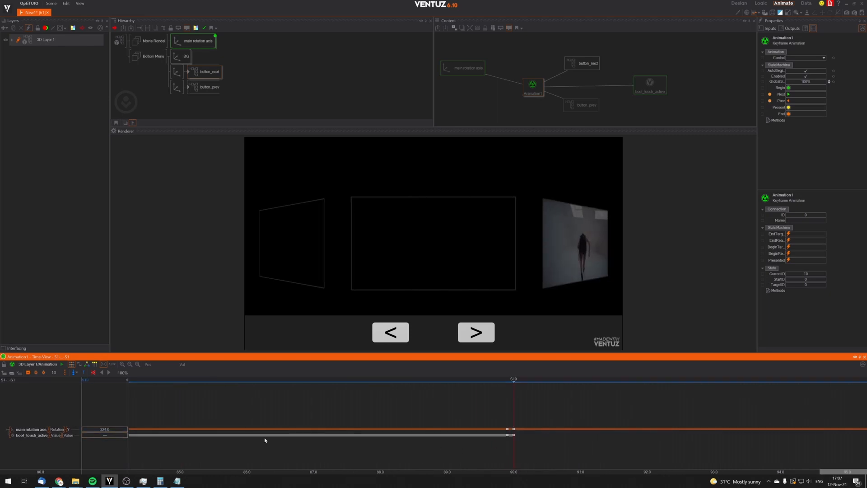
{"action": "left_click", "coordinate": [118, 435]}
{"action": "left_click", "coordinate": [520, 448]}
Key bool_touch_active as false at 99.9 and true at the closing S1 state (100.0).
{"action": "middle_click_drag", "start_coordinate": [602, 453], "coordinate": [337, 445]}
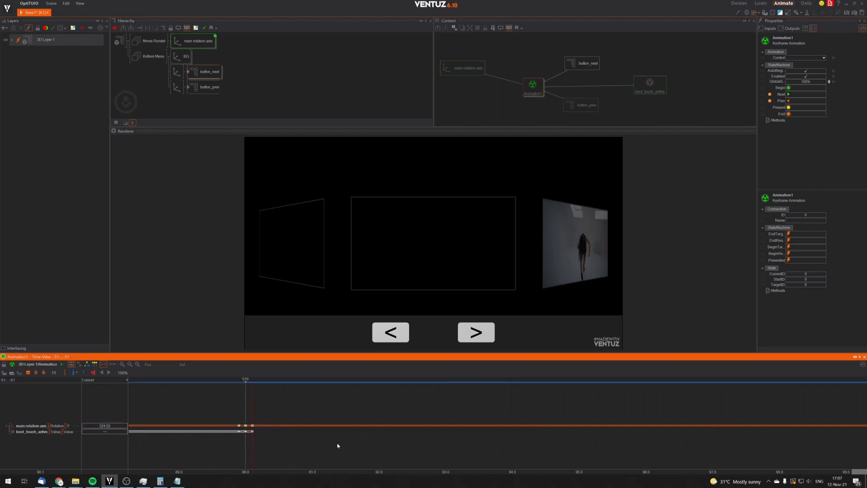
{"action": "scroll", "coordinate": [348, 445], "scroll_direction": "down", "scroll_amount": 5}
{"action": "middle_click_drag", "start_coordinate": [531, 441], "coordinate": [391, 435]}
{"action": "scroll", "coordinate": [421, 434], "scroll_direction": "up", "scroll_amount": 3}
{"action": "left_click", "coordinate": [447, 433]}
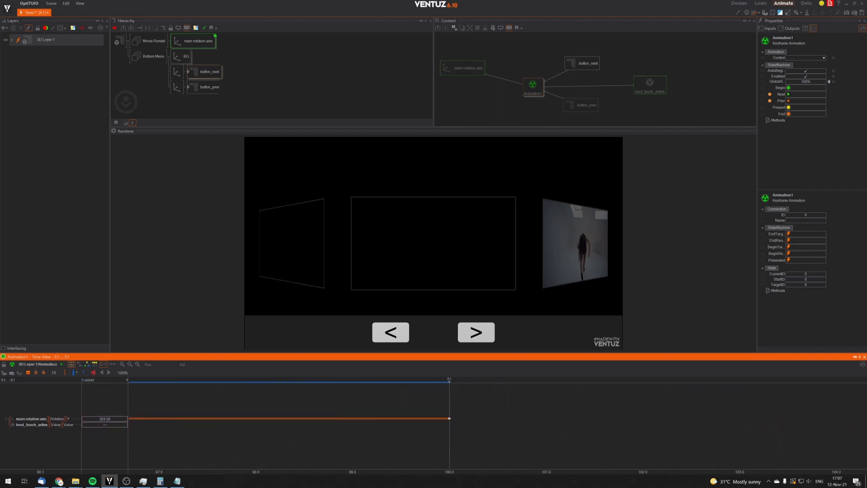
{"action": "scroll", "coordinate": [442, 434], "scroll_direction": "up", "scroll_amount": 3}
{"action": "scroll", "coordinate": [442, 434], "scroll_direction": "up", "scroll_amount": 2}
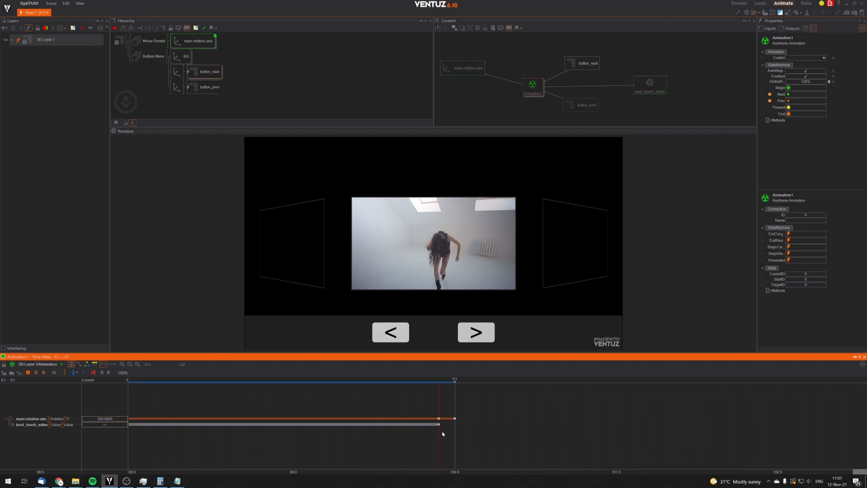
{"action": "left_click", "coordinate": [456, 434]}
{"action": "left_click", "coordinate": [119, 425]}
Test the rondel rotation with the next and previous buttons in the Renderer.
{"action": "left_click", "coordinate": [485, 333]}
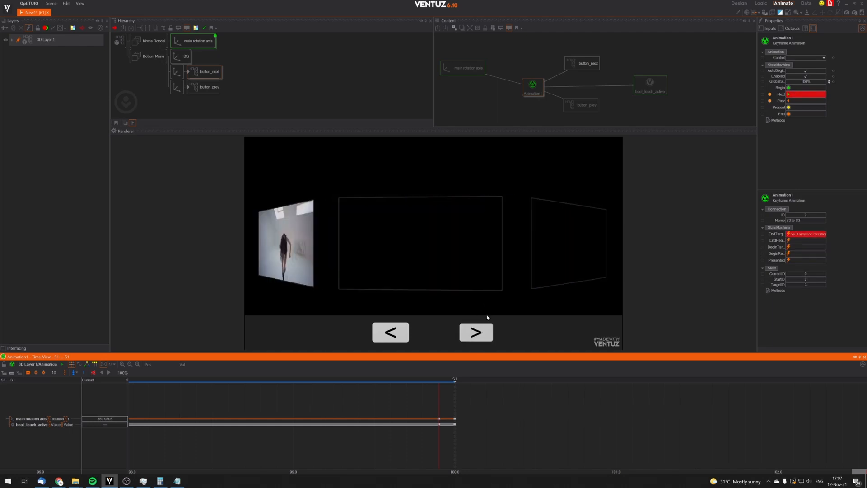
{"action": "left_click", "coordinate": [403, 332]}
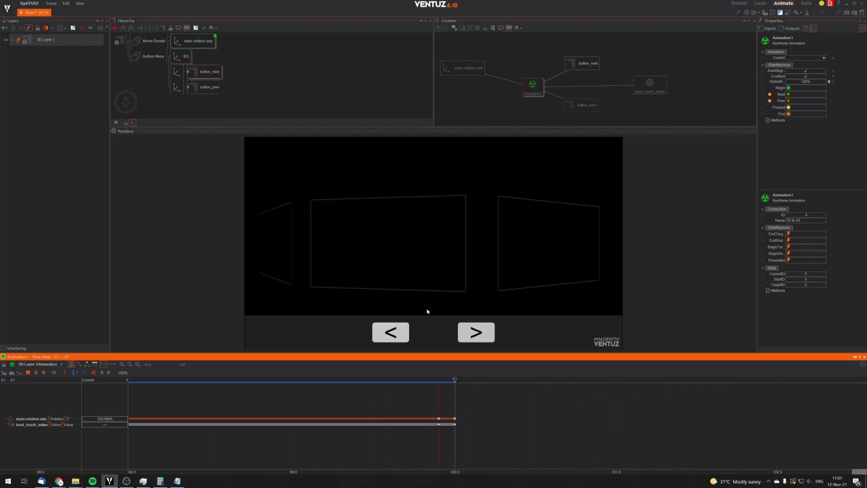
{"action": "scroll", "coordinate": [281, 431], "scroll_direction": "down", "scroll_amount": 3}
{"action": "scroll", "coordinate": [281, 433], "scroll_direction": "down", "scroll_amount": 2}
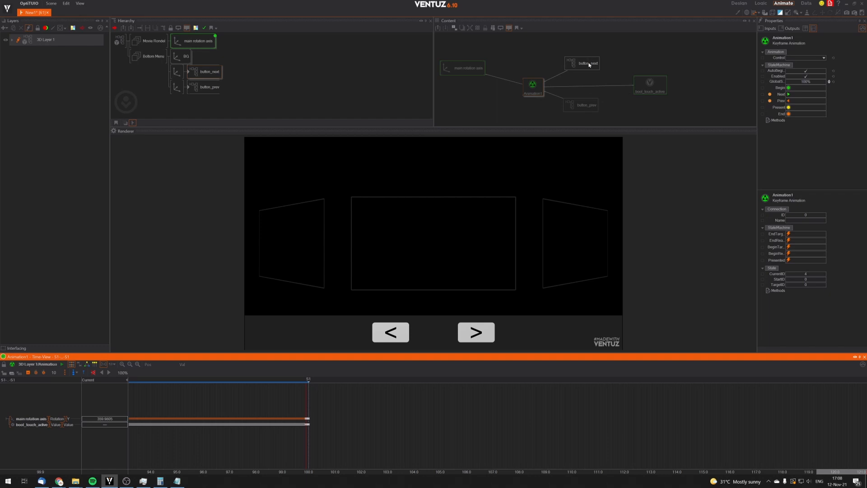
{"action": "left_click", "coordinate": [583, 145]}
{"action": "middle_click_drag", "start_coordinate": [518, 117], "coordinate": [534, 112]}
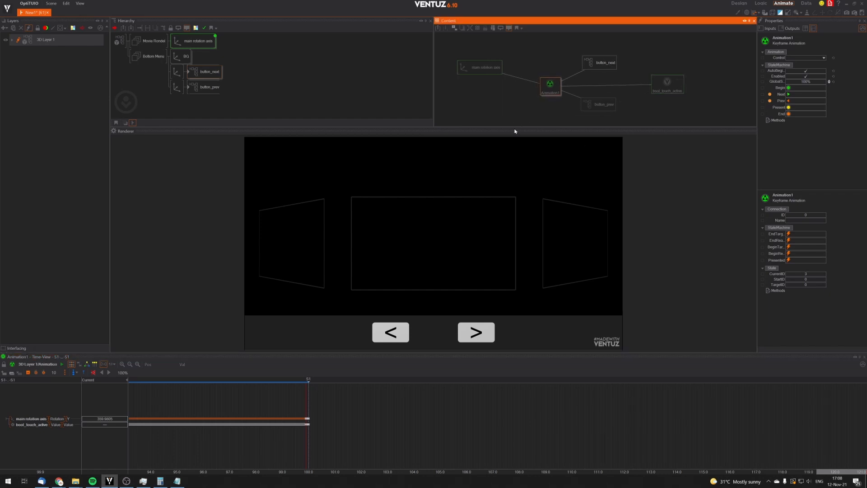
Switch to the Logic workspace and check how bool_touch_active changes while triggering the next button in the Renderer.
{"action": "left_click", "coordinate": [761, 4]}
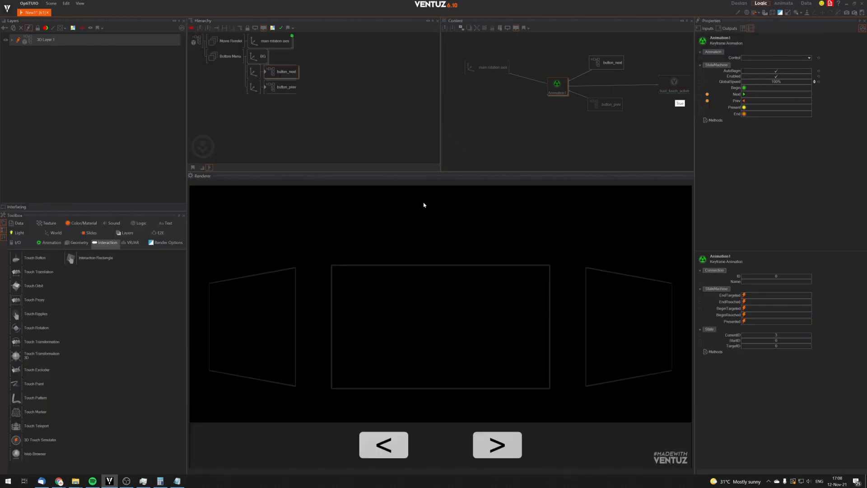
{"action": "middle_click_drag", "start_coordinate": [591, 122], "coordinate": [538, 132]}
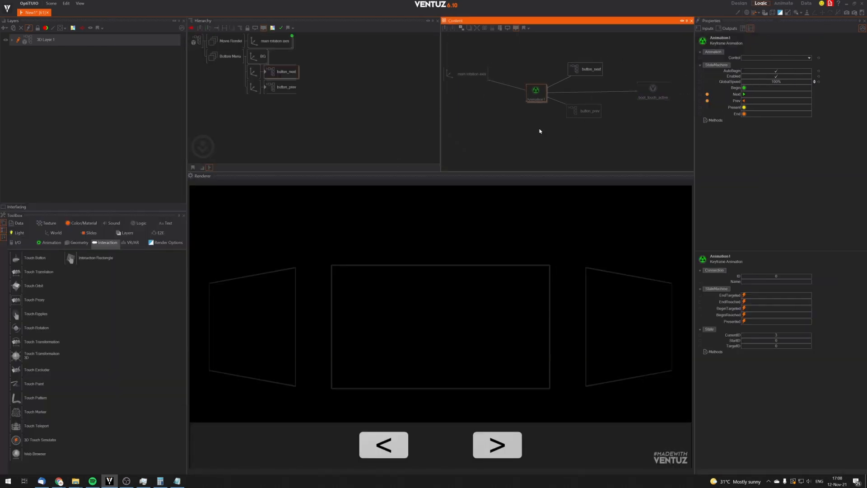
{"action": "left_click", "coordinate": [649, 89]}
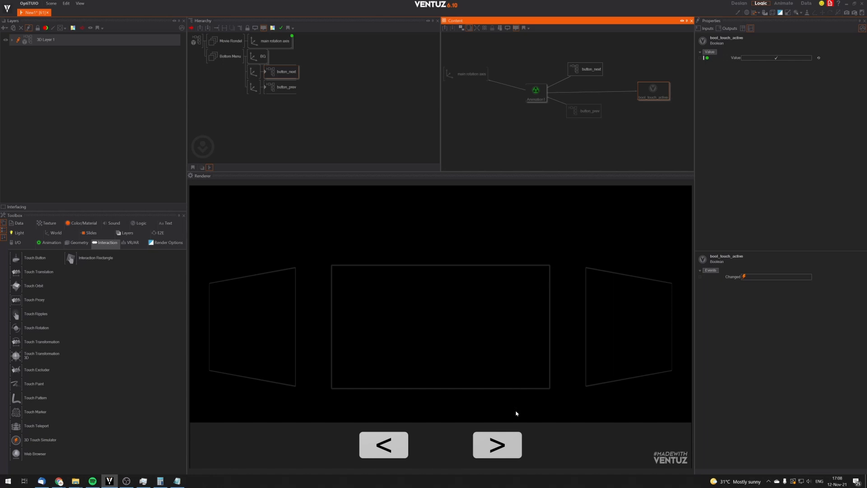
{"action": "left_click", "coordinate": [509, 439]}
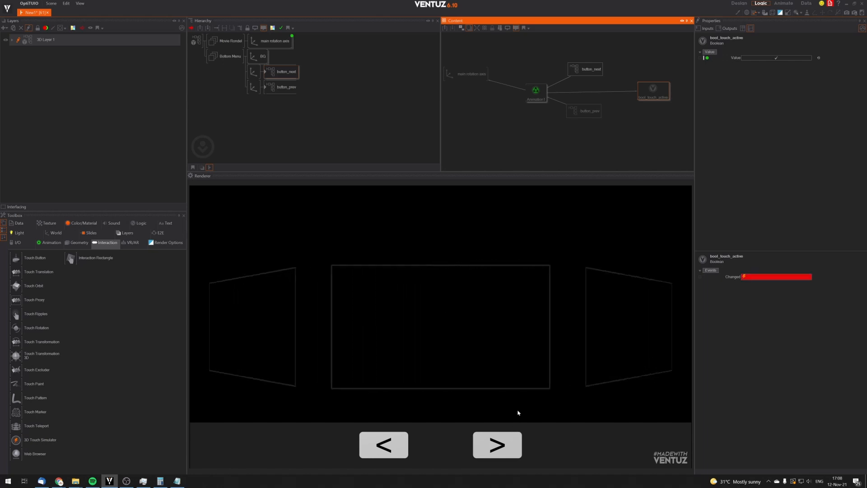
{"action": "left_click", "coordinate": [514, 437]}
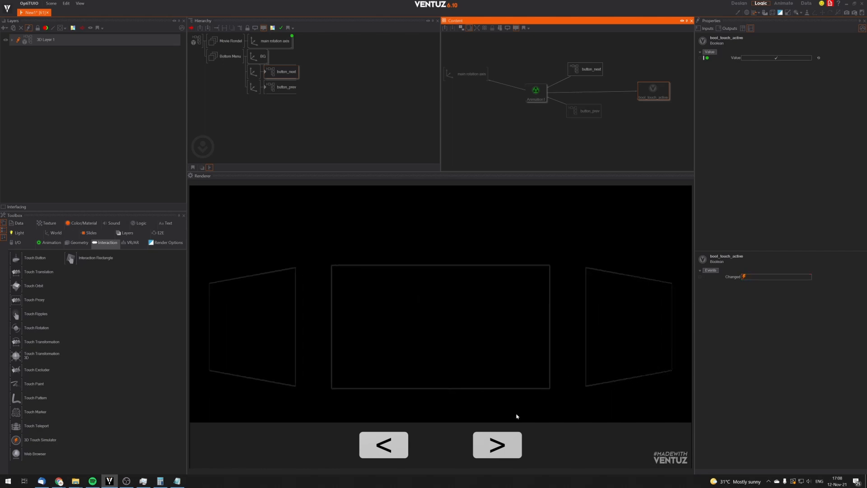
Expose the Touch Button's Enabled property from inside the button_next container, then return to the main hierarchy.
{"action": "left_click", "coordinate": [585, 69]}
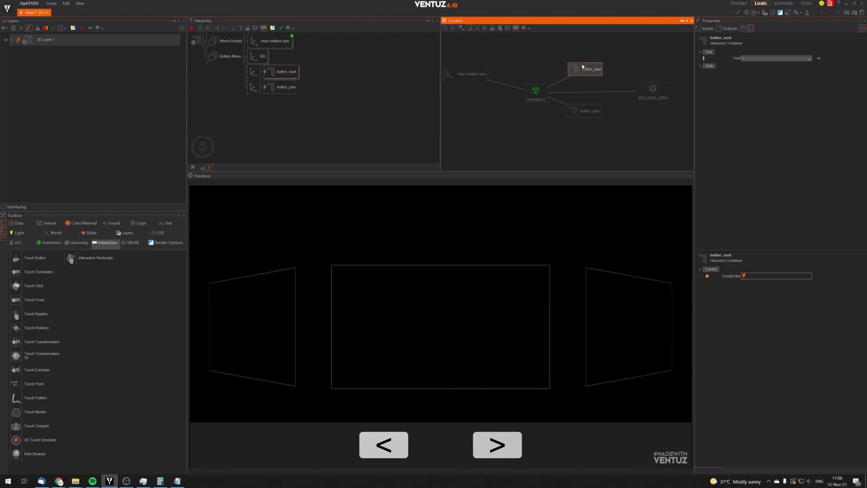
{"action": "left_click", "coordinate": [584, 111], "text": "ctrl"}
{"action": "scroll", "coordinate": [623, 125], "scroll_direction": "up", "scroll_amount": 1}
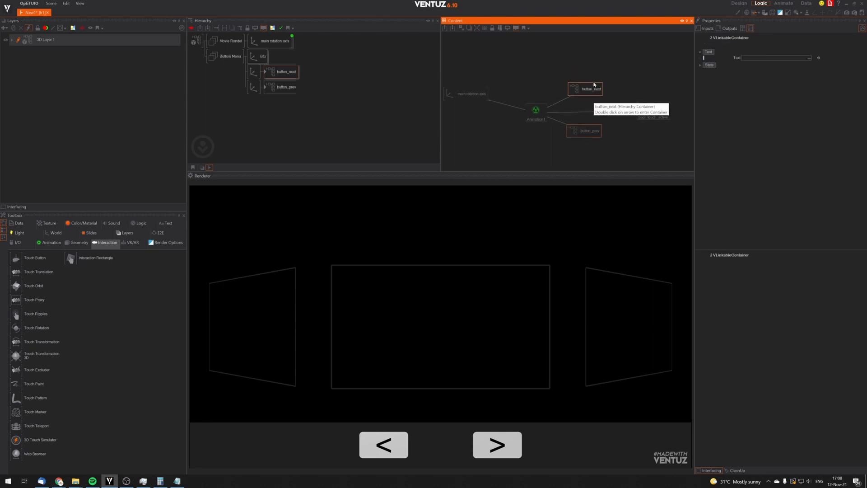
{"action": "left_click", "coordinate": [594, 88]}
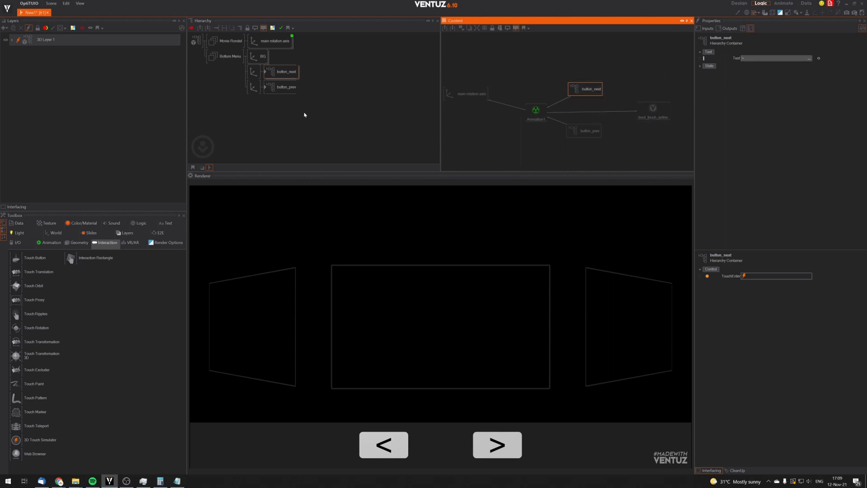
{"action": "left_click", "coordinate": [266, 71]}
{"action": "double_click", "coordinate": [266, 71]}
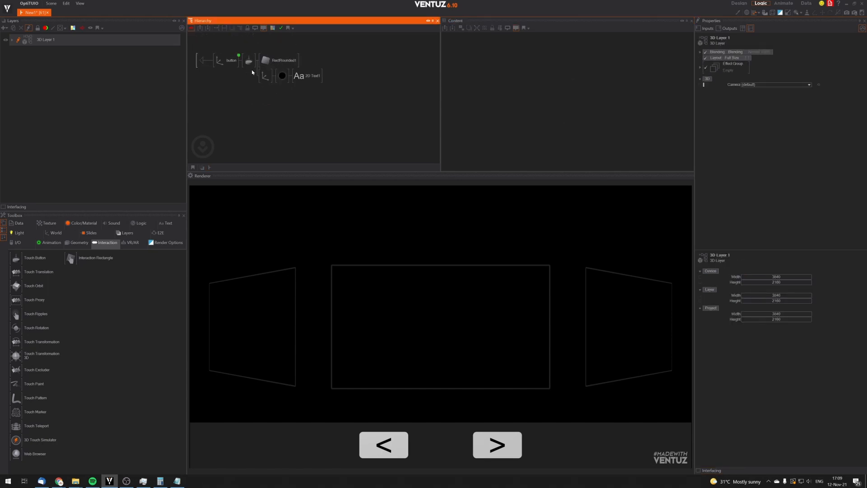
{"action": "left_click", "coordinate": [248, 60]}
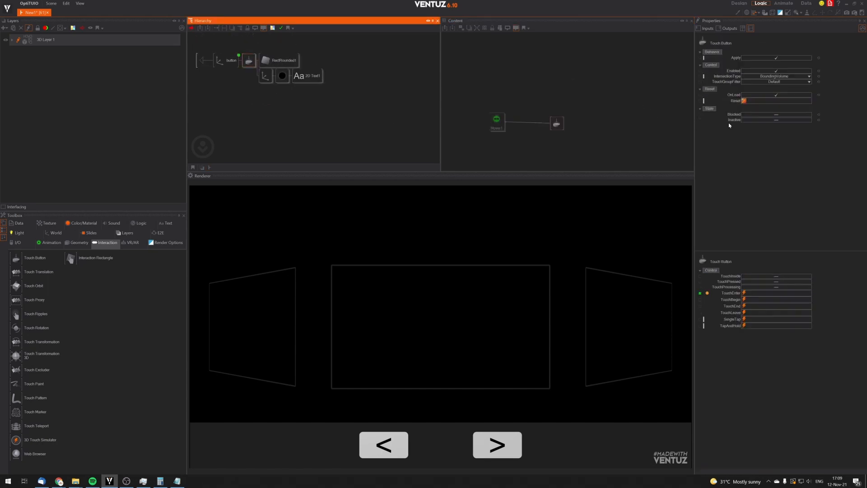
{"action": "left_click", "coordinate": [699, 71]}
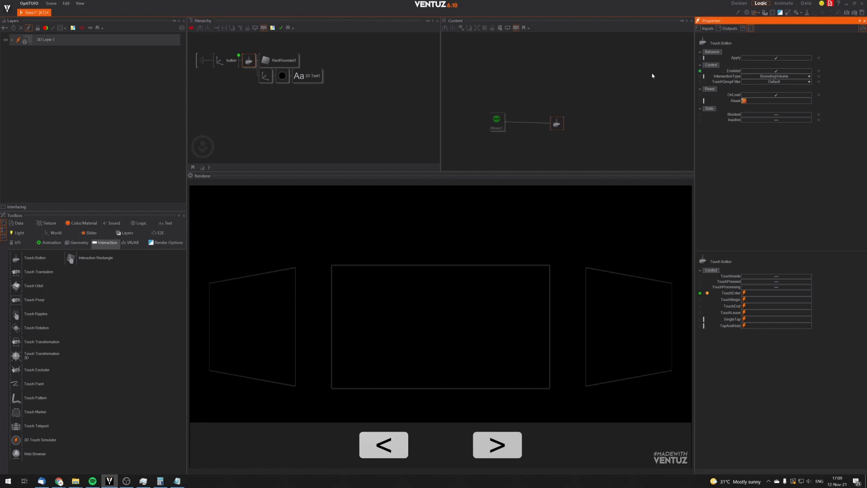
{"action": "left_click", "coordinate": [201, 60]}
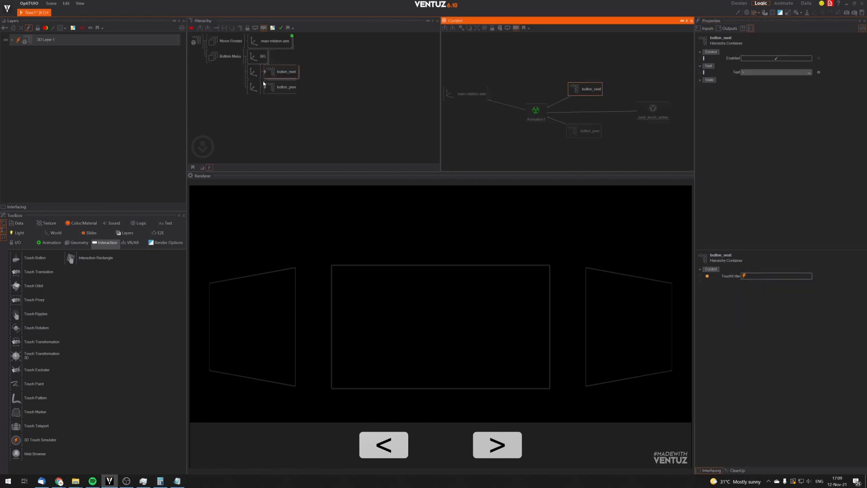
Bind the Enabled properties of button_next and button_prev to bool_touch_active.
{"action": "left_click", "coordinate": [283, 72]}
{"action": "left_click_drag", "start_coordinate": [284, 72], "coordinate": [280, 89]}
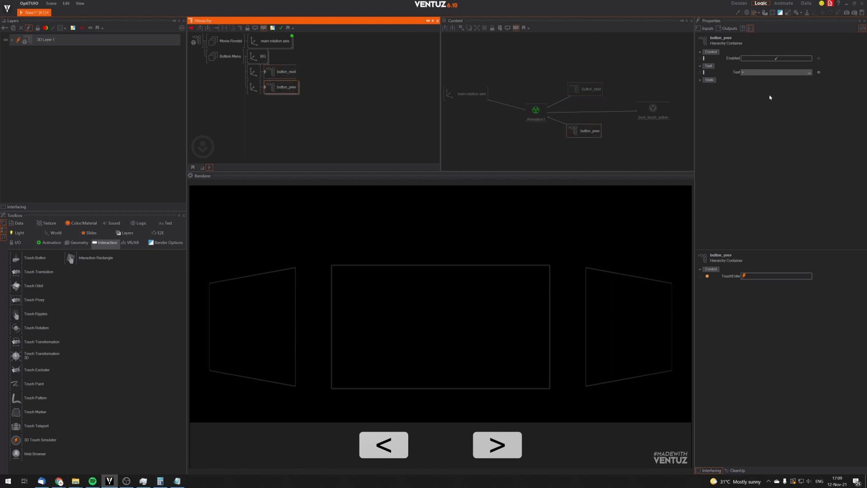
{"action": "left_click", "coordinate": [284, 72], "text": "ctrl"}
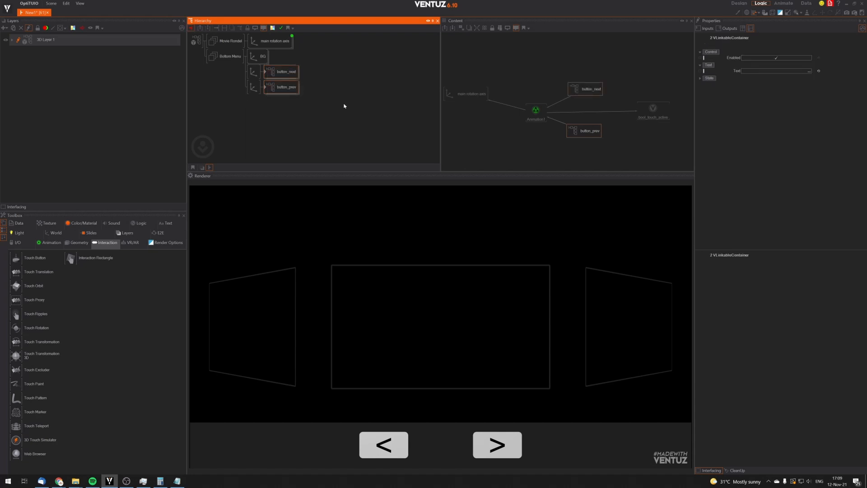
{"action": "left_click", "coordinate": [600, 117]}
{"action": "left_click", "coordinate": [583, 89]}
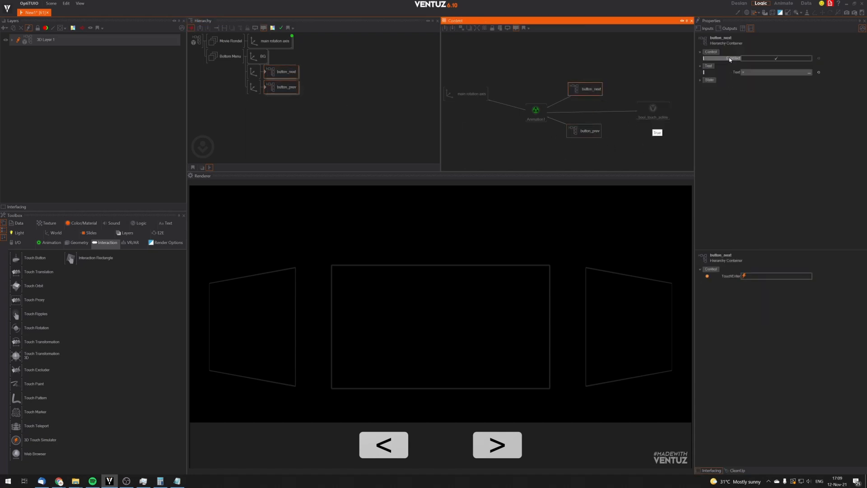
{"action": "left_click_drag", "start_coordinate": [733, 58], "coordinate": [650, 108]}
{"action": "left_click", "coordinate": [585, 135]}
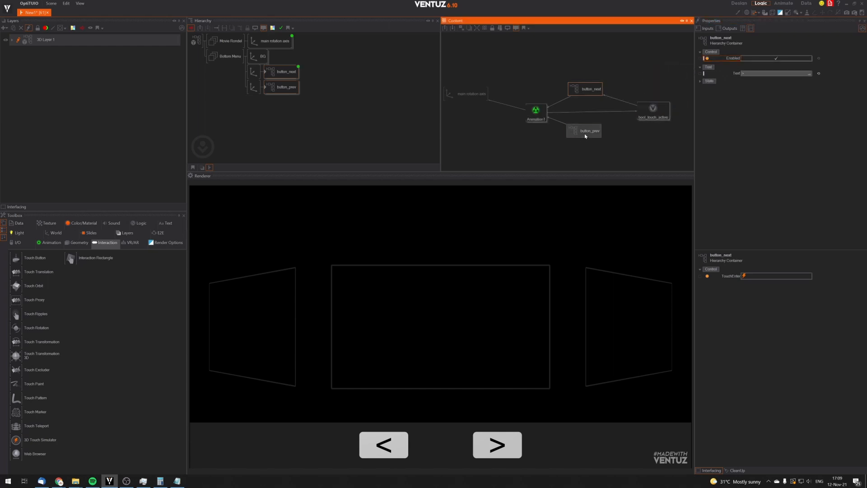
{"action": "left_click_drag", "start_coordinate": [725, 58], "coordinate": [650, 109]}
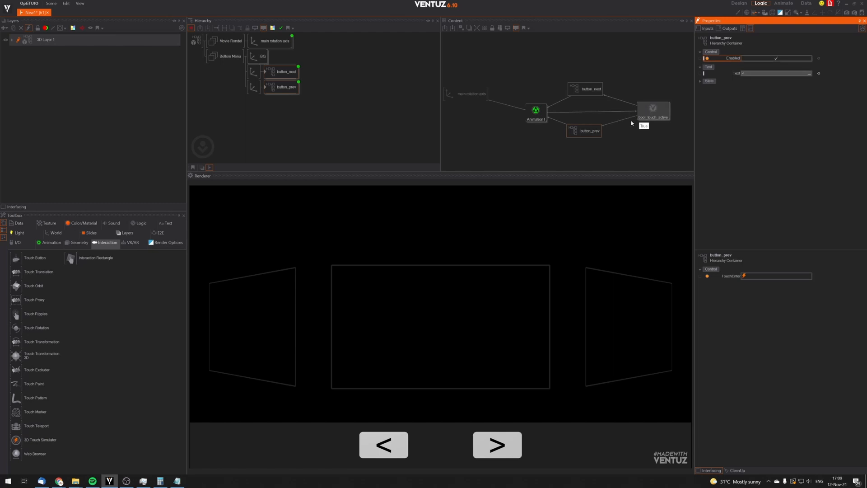
Test the rondel rotation with the next button in the Renderer while watching the bound Enabled state.
{"action": "left_click", "coordinate": [506, 432]}
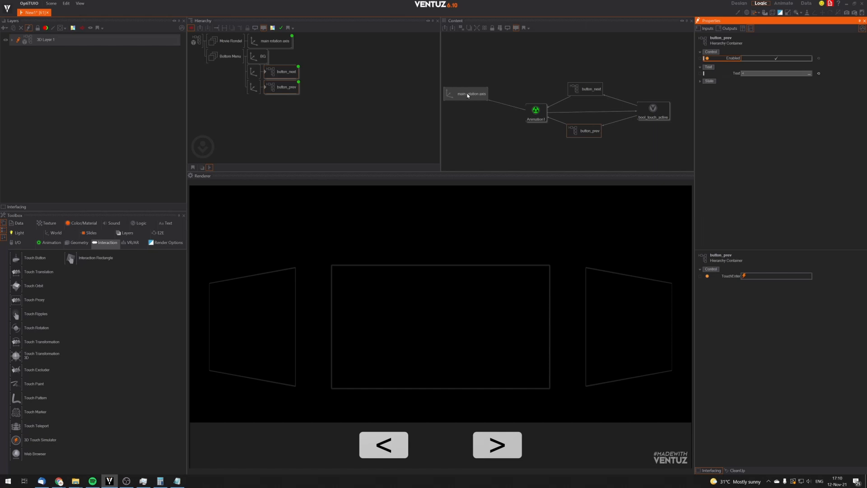
{"action": "left_click", "coordinate": [477, 450]}
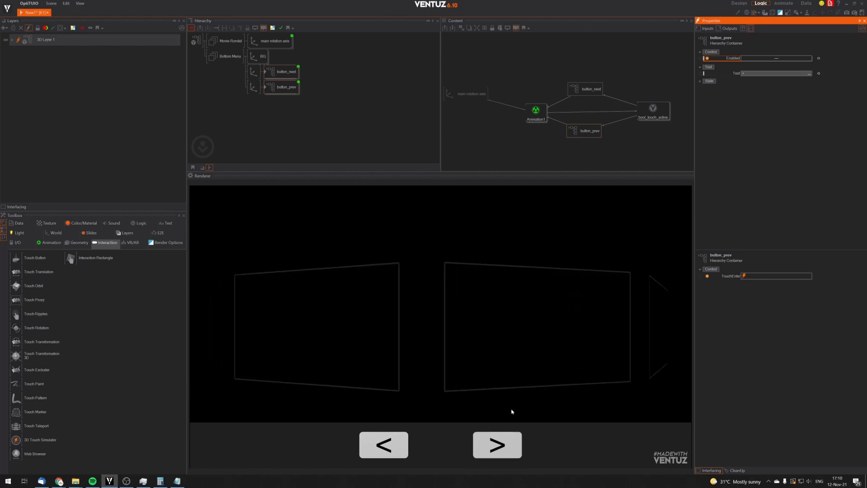
{"action": "left_click", "coordinate": [502, 444]}
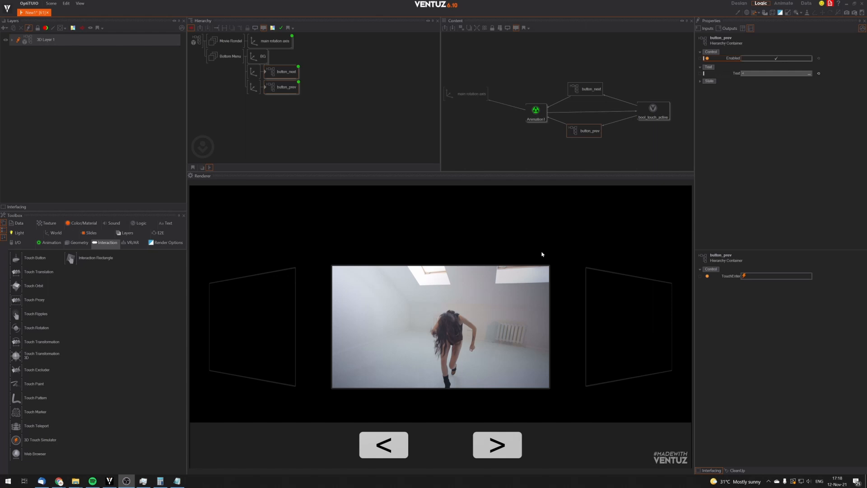
Expand the main rotation axis and reset the File property of the movie_rect container under axis 01.
{"action": "left_click", "coordinate": [271, 41]}
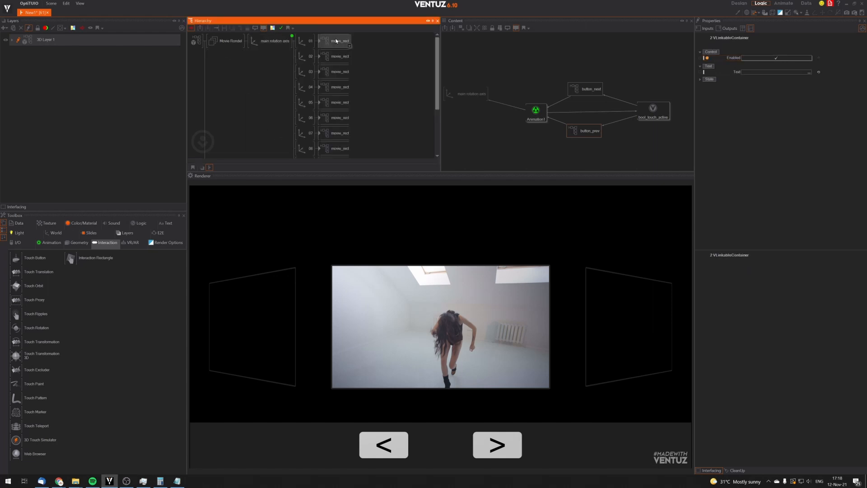
{"action": "left_click", "coordinate": [335, 56]}
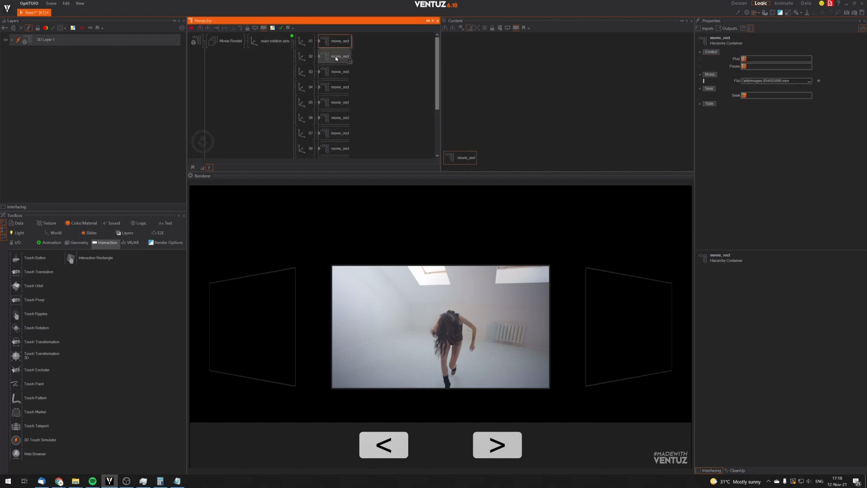
{"action": "left_click", "coordinate": [339, 102]}
{"action": "left_click", "coordinate": [338, 118]}
{"action": "left_click", "coordinate": [337, 148]}
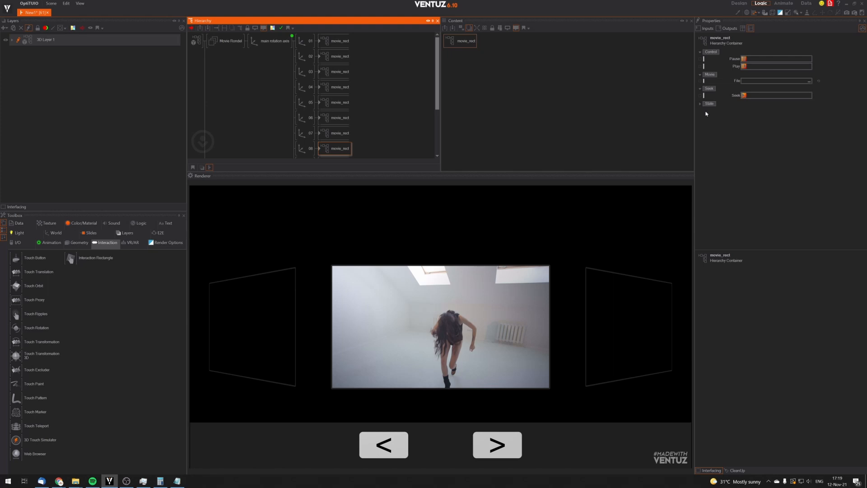
{"action": "left_click", "coordinate": [337, 44]}
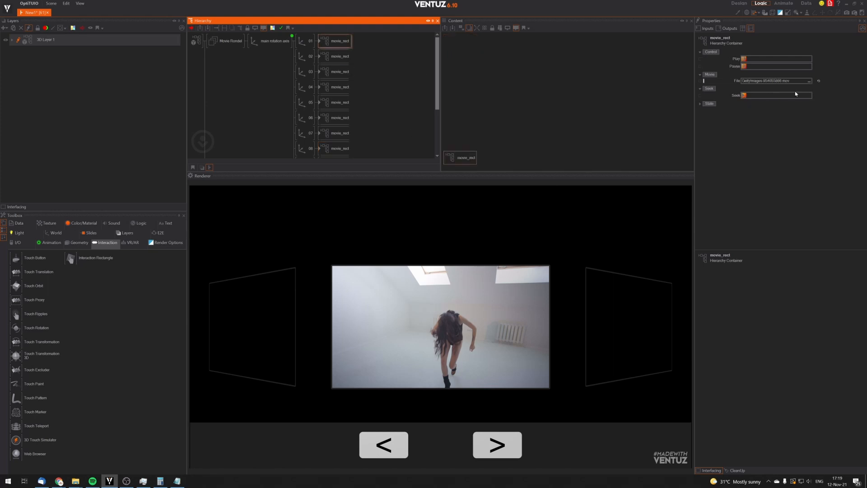
{"action": "left_click", "coordinate": [818, 81]}
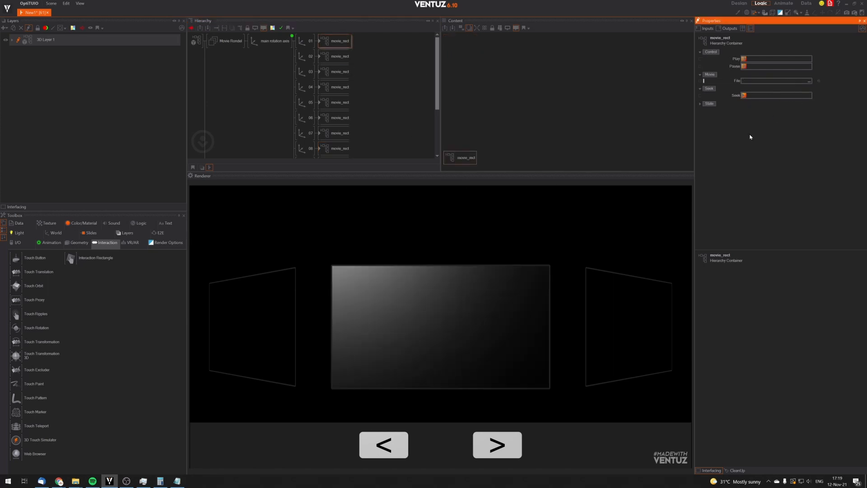
Rotate the rondel forward and back with the next and previous buttons to check the emptied movie rectangle.
{"action": "left_click", "coordinate": [509, 447]}
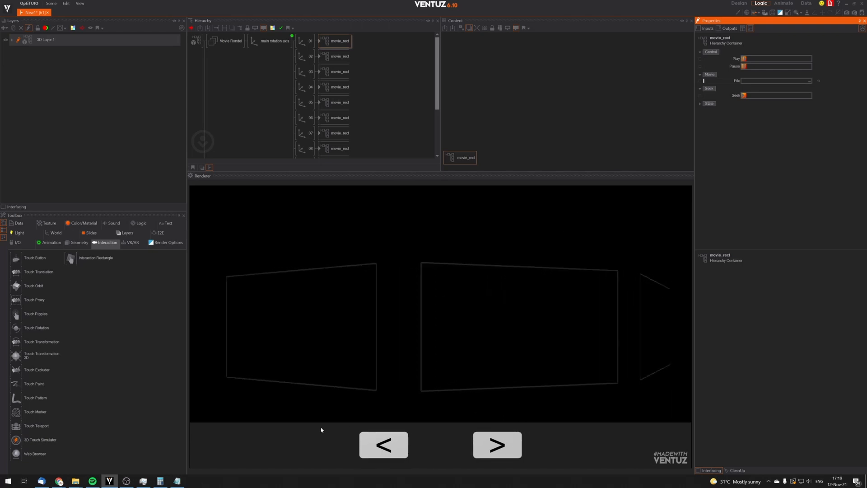
{"action": "left_click", "coordinate": [369, 437]}
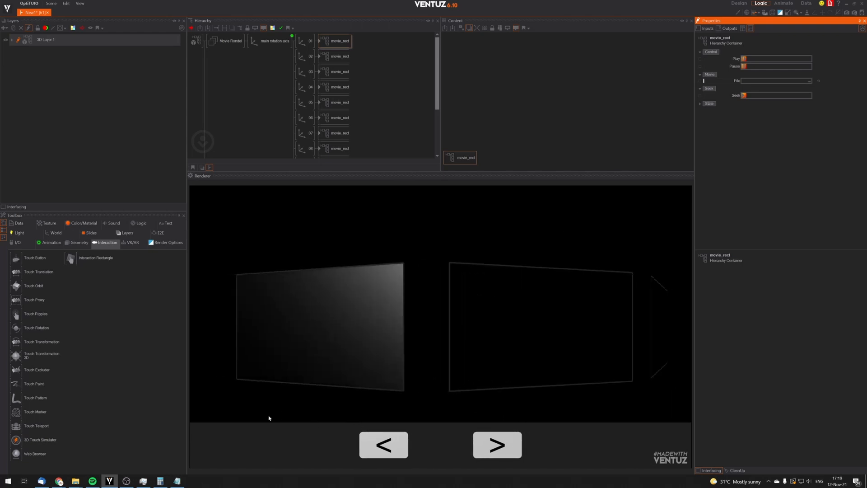
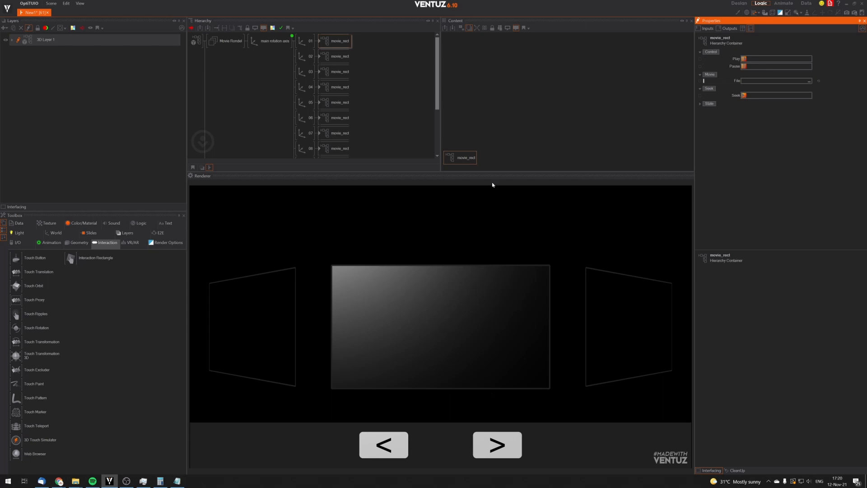
{"action": "left_click", "coordinate": [482, 122]}
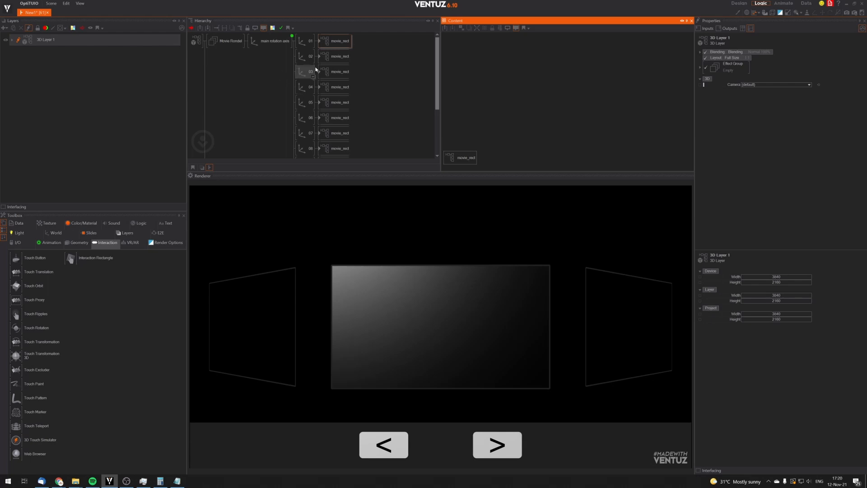
Rename the movie_rect containers under axes 01 and 02 as movie_rect01 and movie_rect02.
{"action": "left_click", "coordinate": [341, 43]}
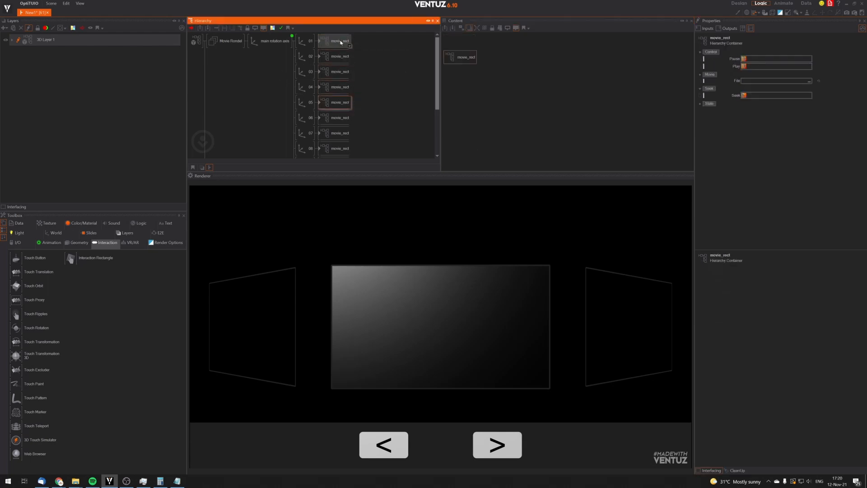
{"action": "double_click", "coordinate": [340, 43]}
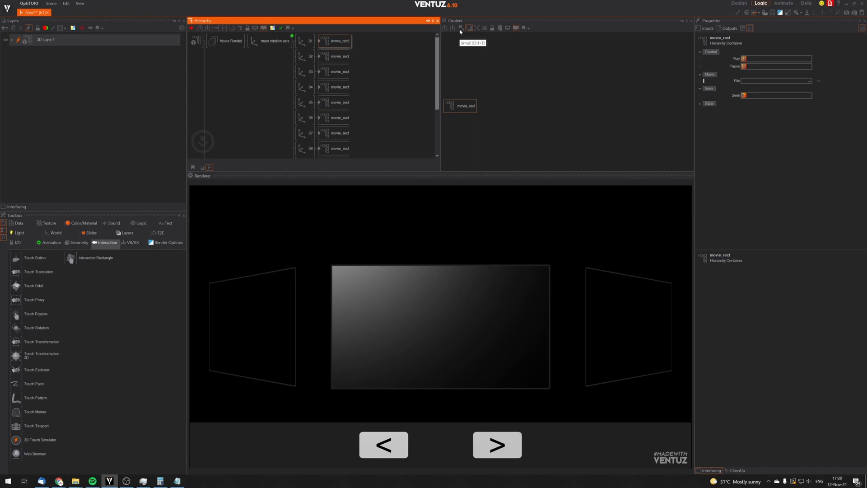
{"action": "type", "text": "01"}
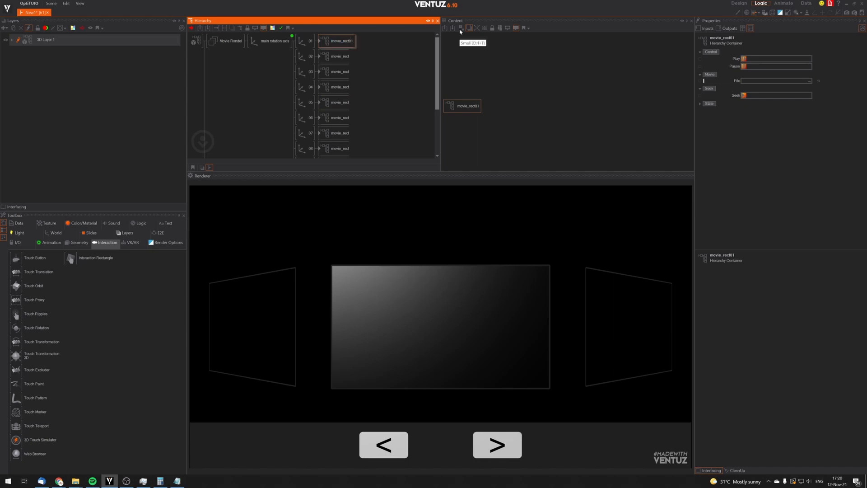
{"action": "double_click", "coordinate": [341, 56]}
{"action": "left_click", "coordinate": [350, 56]}
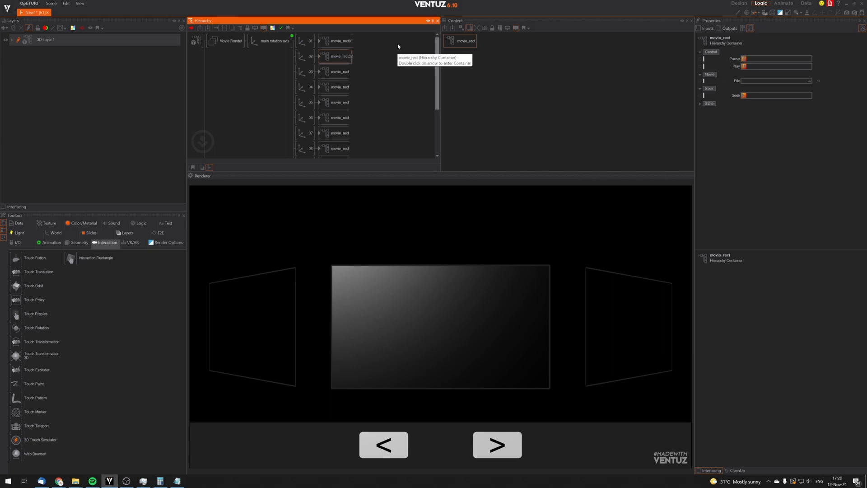
{"action": "type", "text": "02"}
{"action": "key", "text": "Return"}
Rename the movie_rect containers under axes 03 and 04 as movie_rect03 and movie_rect04.
{"action": "double_click", "coordinate": [346, 72]}
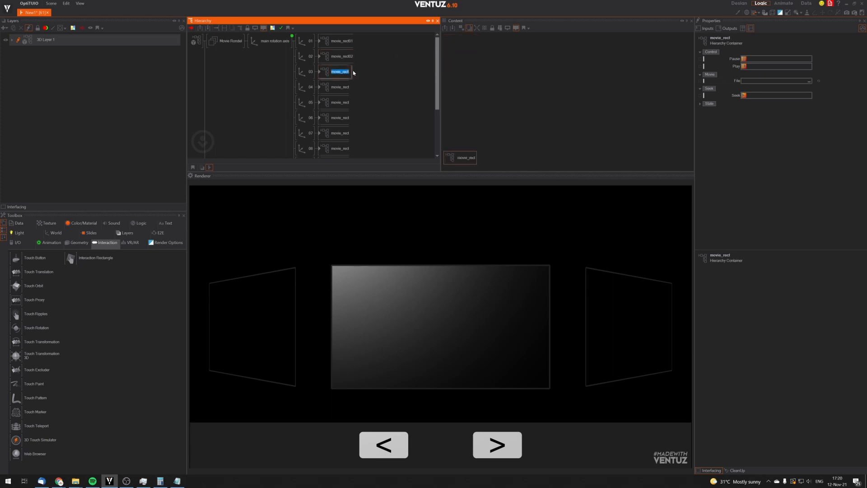
{"action": "left_click", "coordinate": [350, 71]}
{"action": "double_click", "coordinate": [347, 88]}
{"action": "left_click", "coordinate": [350, 87]}
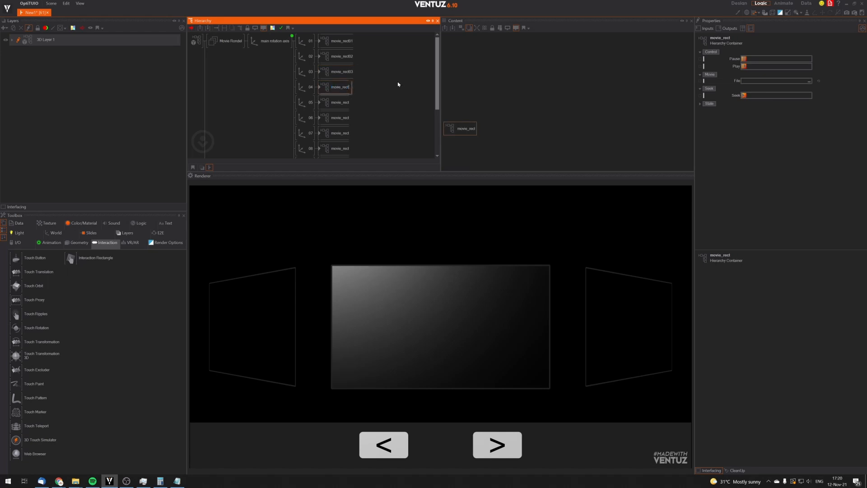
{"action": "type", "text": "04"}
{"action": "key", "text": "Return"}
Rename the movie_rect containers under axes 05 and 06 as movie_rect05 and movie_rect06.
{"action": "double_click", "coordinate": [340, 102]}
{"action": "left_click", "coordinate": [351, 102]}
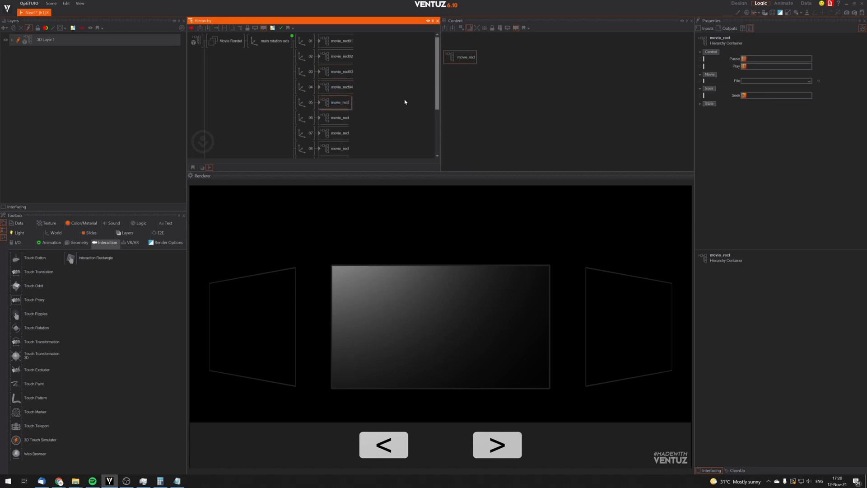
{"action": "type", "text": "05"}
{"action": "key", "text": "Return"}
{"action": "double_click", "coordinate": [352, 118]}
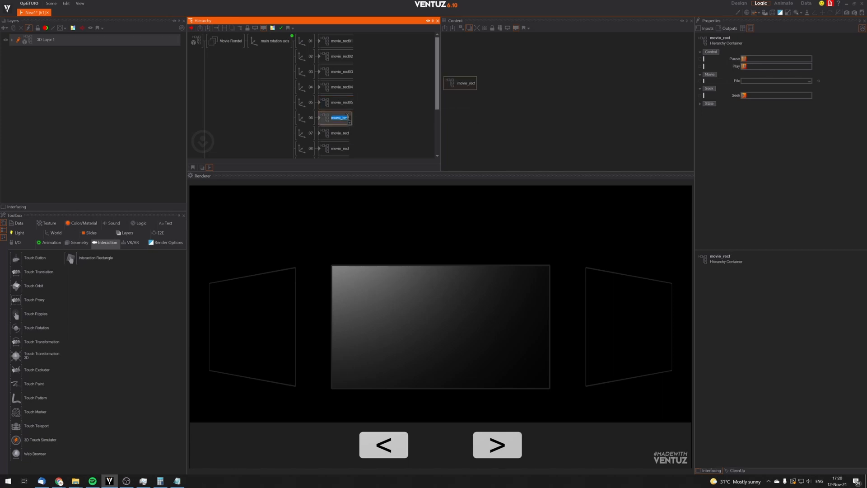
{"action": "left_click", "coordinate": [351, 118]}
{"action": "type", "text": "06"}
{"action": "key", "text": "Return"}
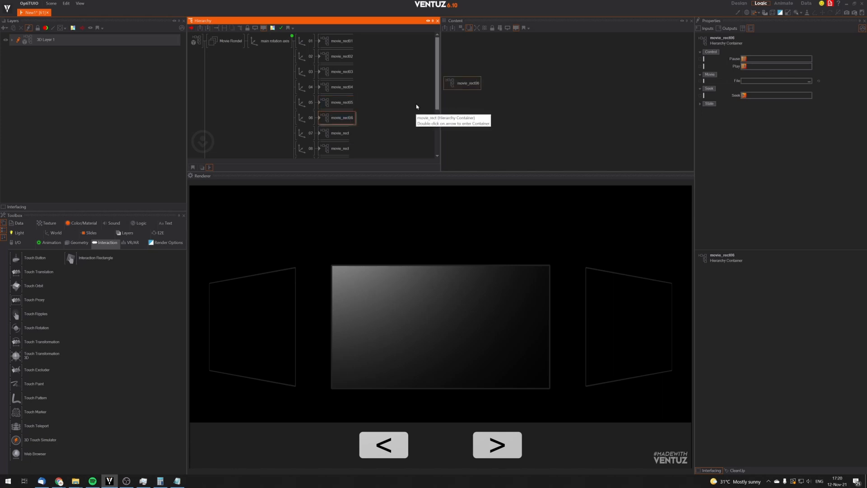
Rename the movie_rect containers under axes 07 and 08 as movie_rect07 and movie_rect08.
{"action": "scroll", "coordinate": [342, 127], "scroll_direction": "down", "scroll_amount": 1}
{"action": "double_click", "coordinate": [342, 107]}
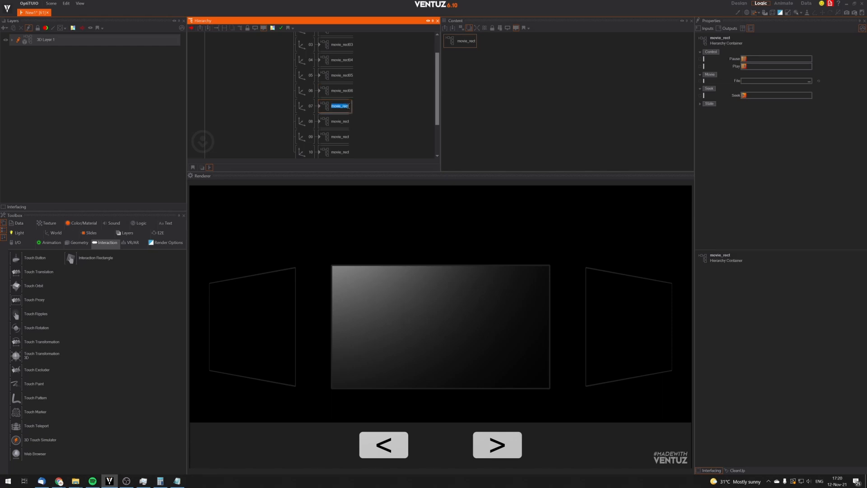
{"action": "left_click", "coordinate": [349, 106]}
{"action": "left_click", "coordinate": [348, 120]}
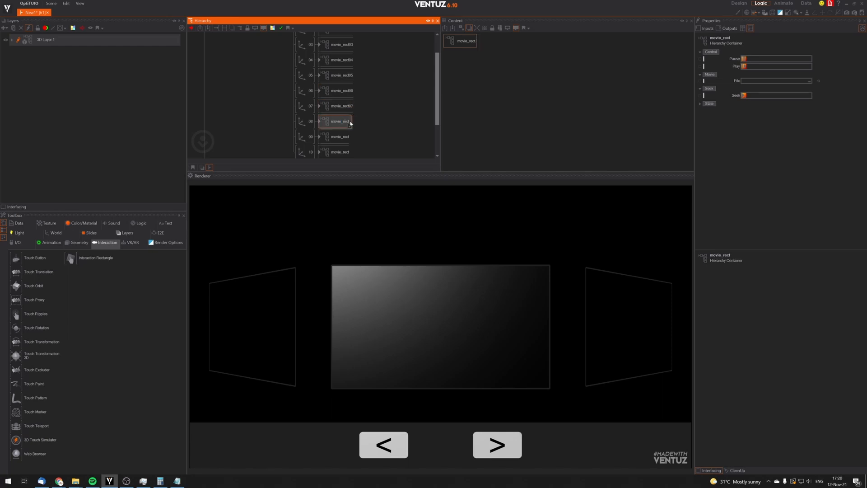
{"action": "double_click", "coordinate": [349, 121]}
{"action": "left_click", "coordinate": [351, 122]}
Rename the movie_rect containers under axes 09 and 10 as movie_rect09 and movie_rect10.
{"action": "scroll", "coordinate": [361, 116], "scroll_direction": "down", "scroll_amount": 1}
{"action": "double_click", "coordinate": [346, 113]}
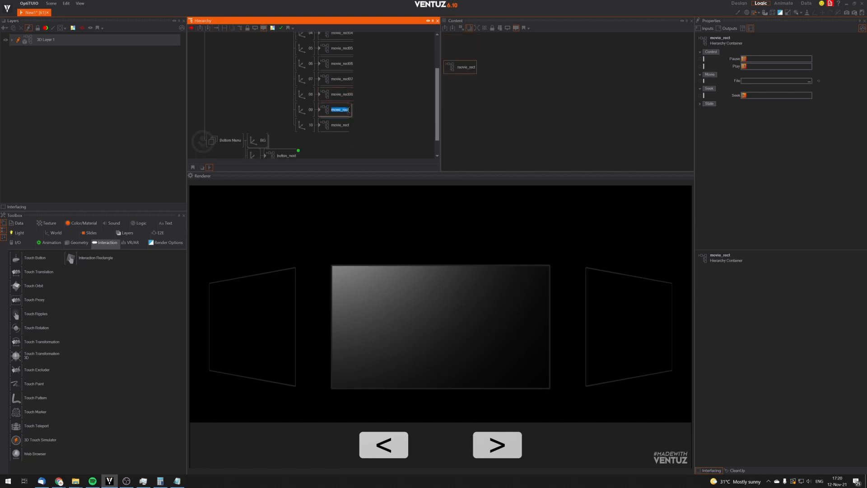
{"action": "left_click", "coordinate": [349, 111]}
{"action": "type", "text": "0"}
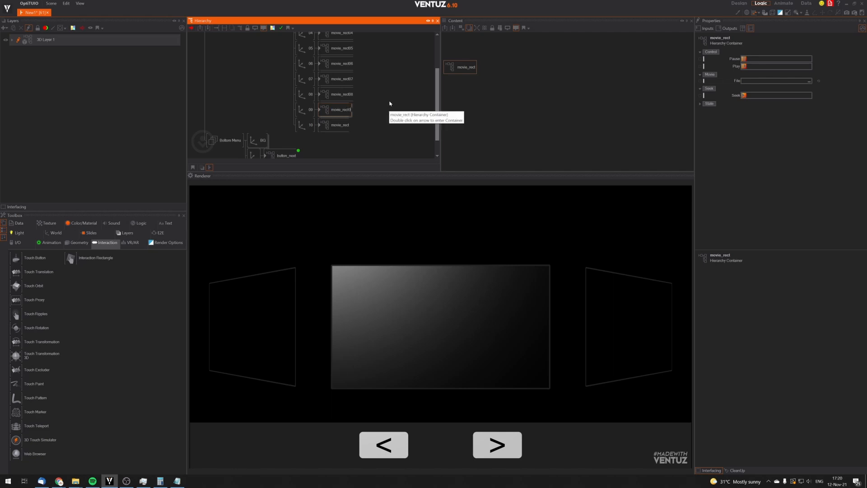
{"action": "type", "text": "9"}
{"action": "key", "text": "Return"}
{"action": "double_click", "coordinate": [343, 125]}
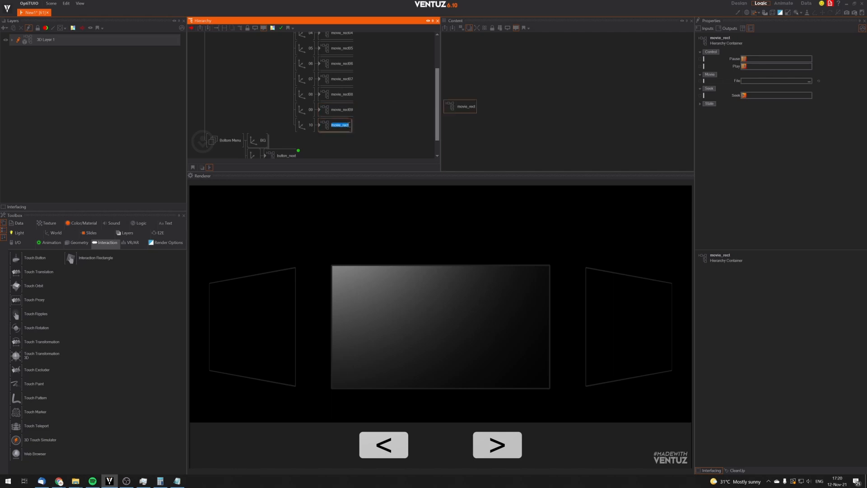
{"action": "left_click", "coordinate": [351, 125]}
{"action": "type", "text": "10"}
{"action": "key", "text": "Return"}
Select all ten containers from movie_rect01 to movie_rect10 to show their nodes together in the Content editor.
{"action": "scroll", "coordinate": [366, 115], "scroll_direction": "up", "scroll_amount": 2}
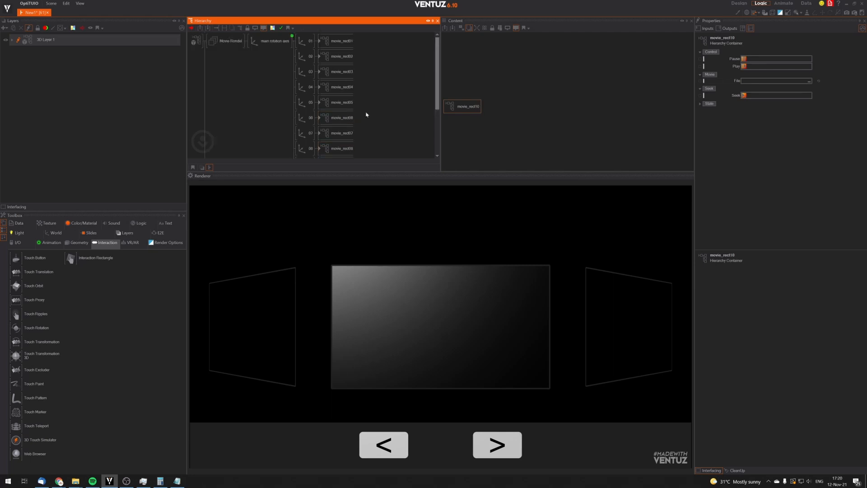
{"action": "left_click", "coordinate": [341, 43]}
{"action": "left_click", "coordinate": [342, 57], "text": "ctrl"}
{"action": "left_click", "coordinate": [342, 73], "text": "ctrl"}
{"action": "left_click", "coordinate": [343, 88], "text": "ctrl"}
{"action": "left_click", "coordinate": [343, 104], "text": "ctrl"}
{"action": "left_click", "coordinate": [343, 117], "text": "ctrl"}
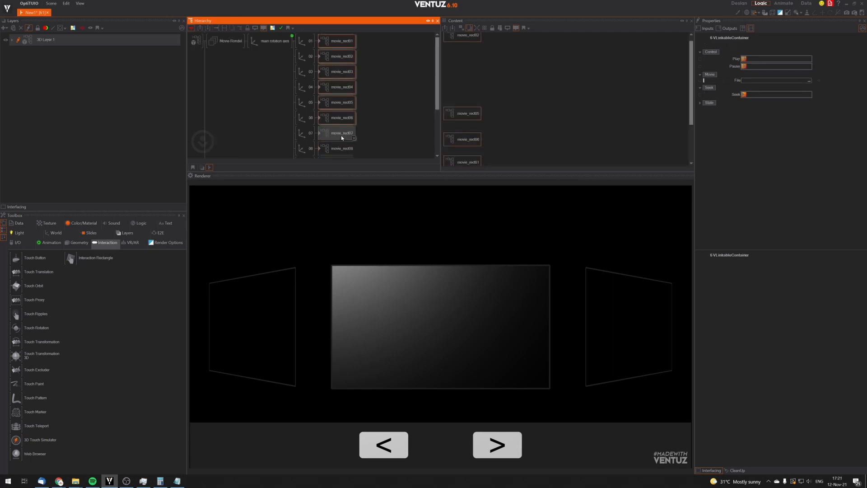
{"action": "left_click", "coordinate": [342, 133], "text": "ctrl"}
{"action": "left_click", "coordinate": [342, 148], "text": "ctrl"}
{"action": "scroll", "coordinate": [342, 145], "scroll_direction": "down", "scroll_amount": 3}
{"action": "left_click", "coordinate": [341, 88], "text": "ctrl"}
{"action": "left_click", "coordinate": [341, 103], "text": "ctrl"}
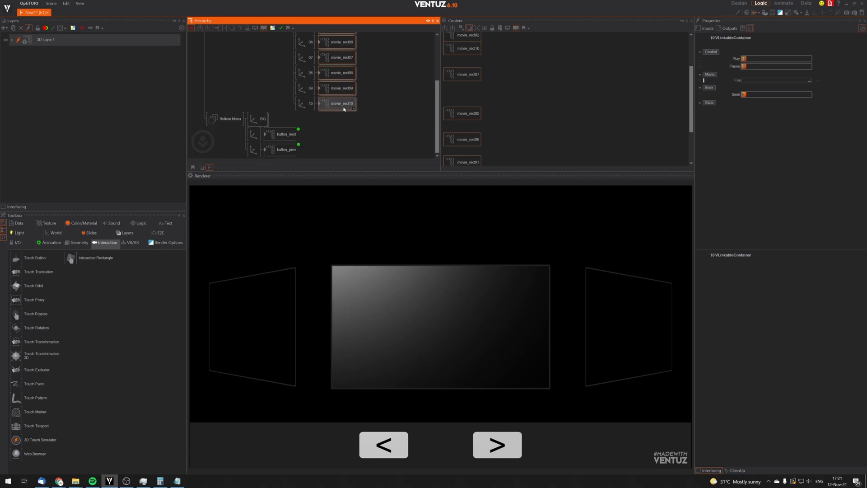
{"action": "left_click", "coordinate": [547, 116]}
{"action": "scroll", "coordinate": [547, 93], "scroll_direction": "down", "scroll_amount": 2}
{"action": "scroll", "coordinate": [533, 86], "scroll_direction": "up", "scroll_amount": 2}
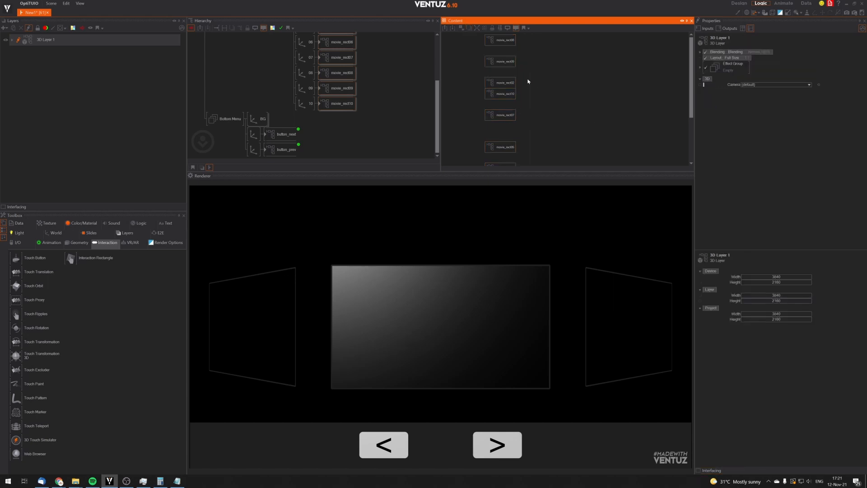
Stack movie_rect07, movie_rect08, movie_rect09 and movie_rect10 in numeric order in the Content editor, moving movie_rect02 out of the column.
{"action": "left_click_drag", "start_coordinate": [500, 85], "coordinate": [551, 91]}
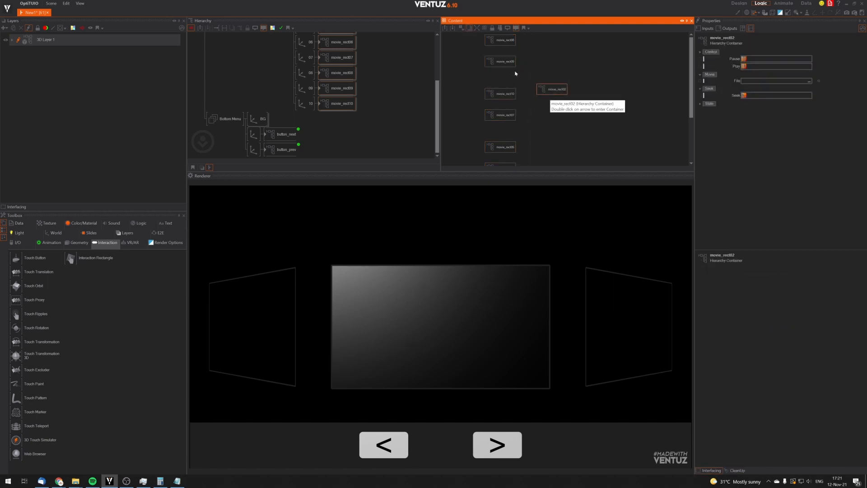
{"action": "left_click_drag", "start_coordinate": [500, 62], "coordinate": [502, 78]}
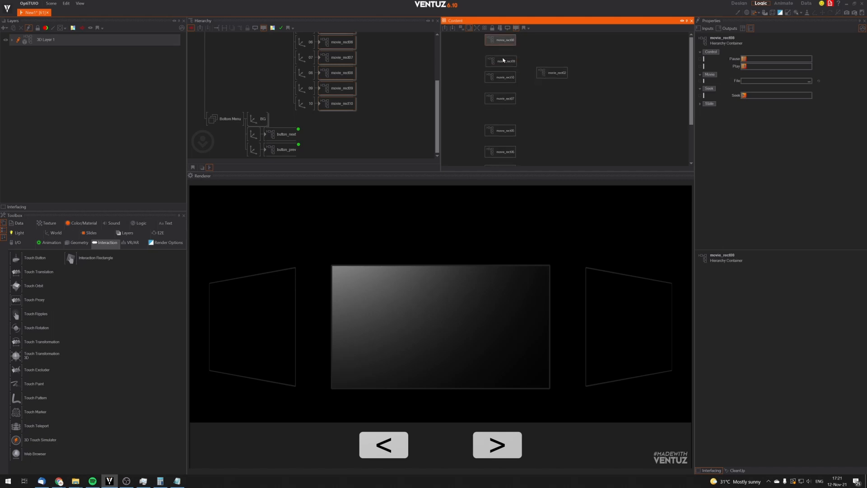
{"action": "left_click", "coordinate": [501, 41]}
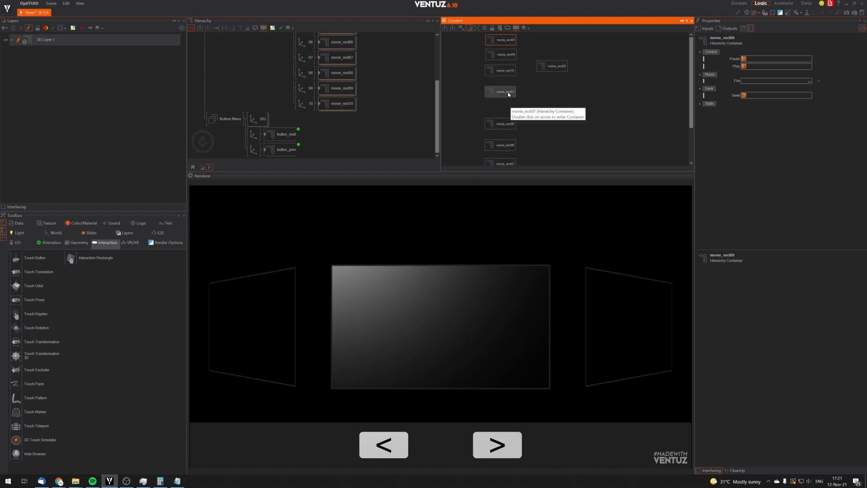
{"action": "left_click_drag", "start_coordinate": [509, 95], "coordinate": [523, 42]}
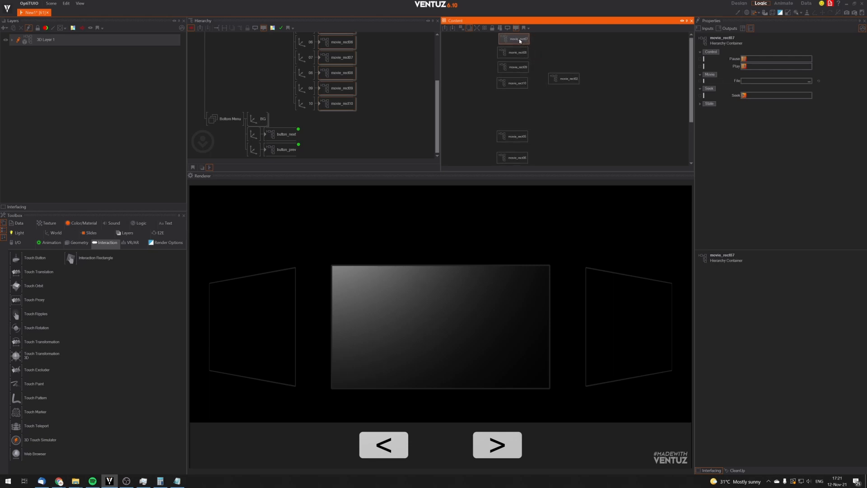
{"action": "left_click_drag", "start_coordinate": [562, 80], "coordinate": [560, 35]}
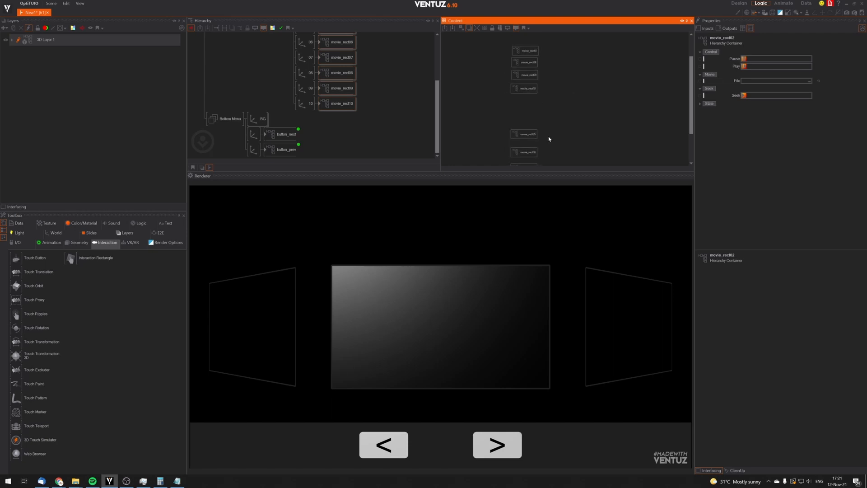
Place movie_rect06 above movie_rect07, set movie_rect05 aside, and move movie_rect01, movie_rect03 and movie_rect04 beside the column.
{"action": "left_click_drag", "start_coordinate": [524, 135], "coordinate": [485, 57]}
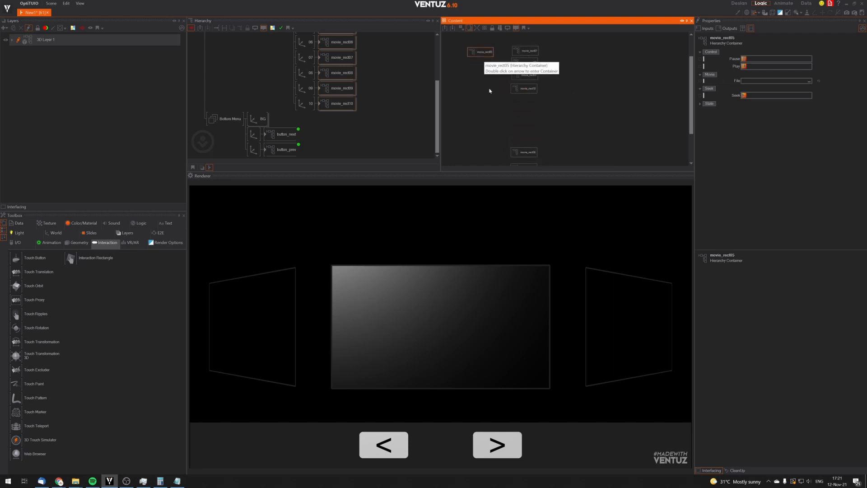
{"action": "left_click_drag", "start_coordinate": [524, 154], "coordinate": [525, 40]}
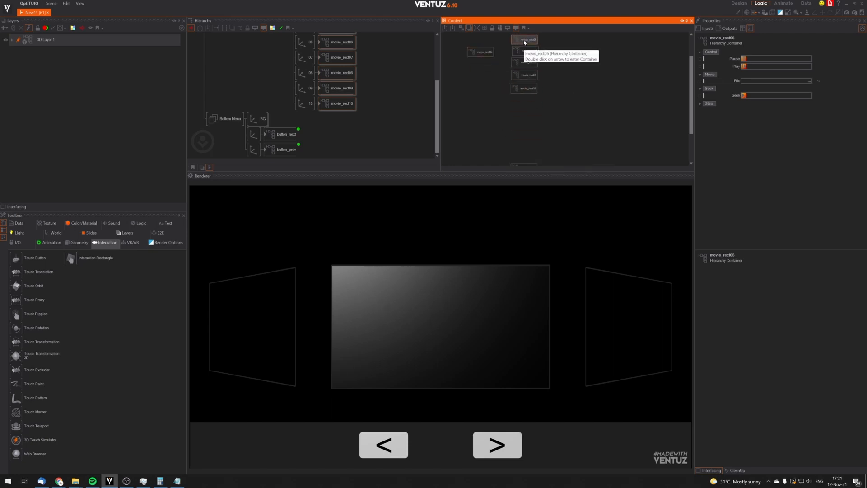
{"action": "scroll", "coordinate": [556, 141], "scroll_direction": "down", "scroll_amount": 2}
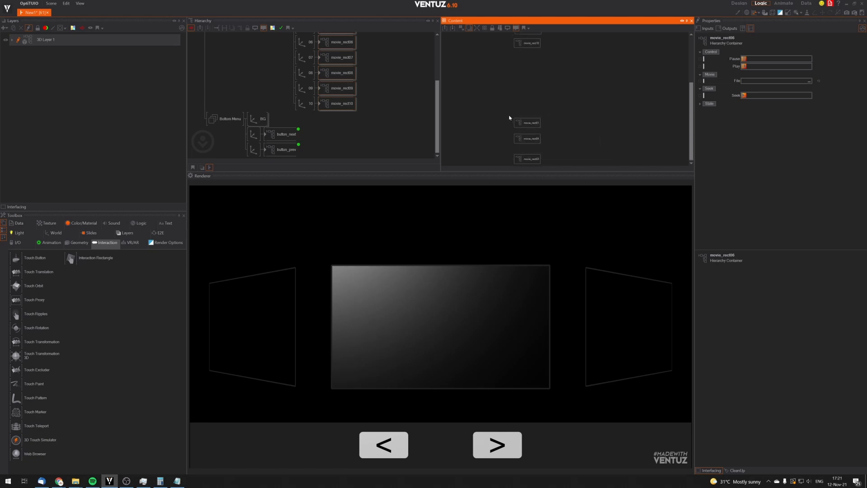
{"action": "left_click_drag", "start_coordinate": [510, 115], "coordinate": [515, 158]}
{"action": "left_click_drag", "start_coordinate": [563, 95], "coordinate": [576, 44]}
{"action": "scroll", "coordinate": [523, 108], "scroll_direction": "up", "scroll_amount": 1}
{"action": "middle_click_drag", "start_coordinate": [511, 128], "coordinate": [515, 151]}
{"action": "left_click", "coordinate": [515, 151]}
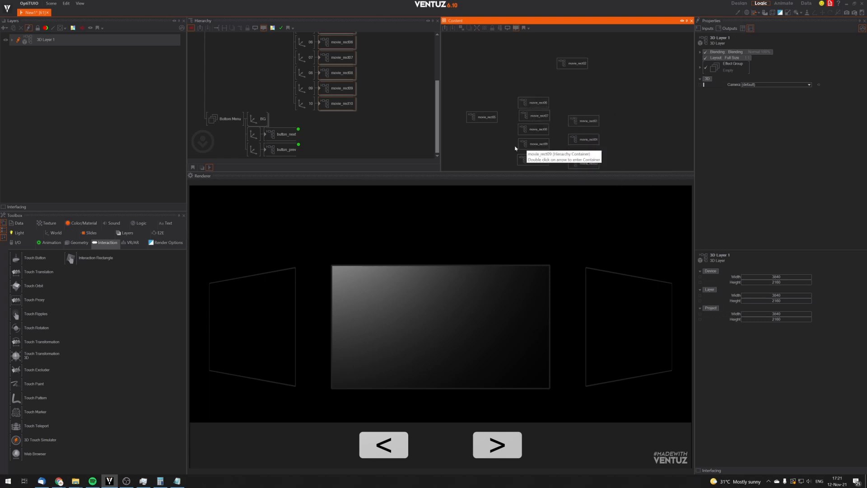
Stack movie_rect05, movie_rect04, movie_rect03, movie_rect02 and movie_rect01 above movie_rect06 to complete the numbered column.
{"action": "left_click_drag", "start_coordinate": [485, 117], "coordinate": [536, 89]}
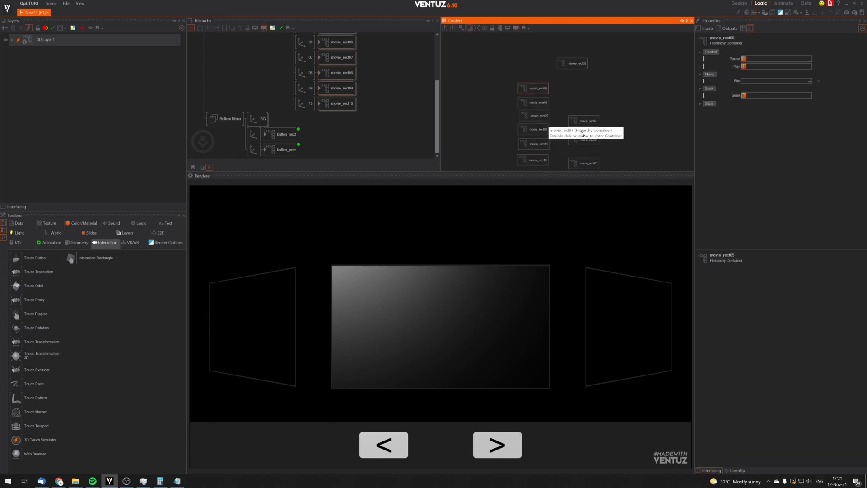
{"action": "left_click_drag", "start_coordinate": [592, 141], "coordinate": [544, 77]}
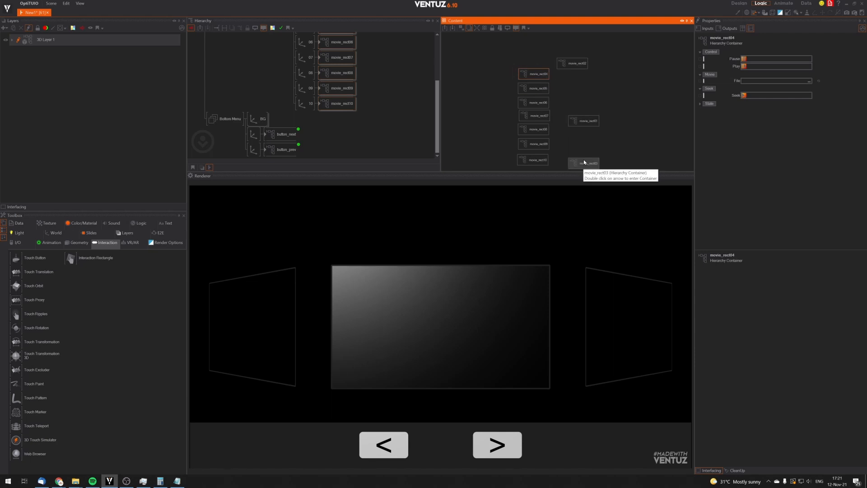
{"action": "left_click_drag", "start_coordinate": [583, 163], "coordinate": [535, 45]}
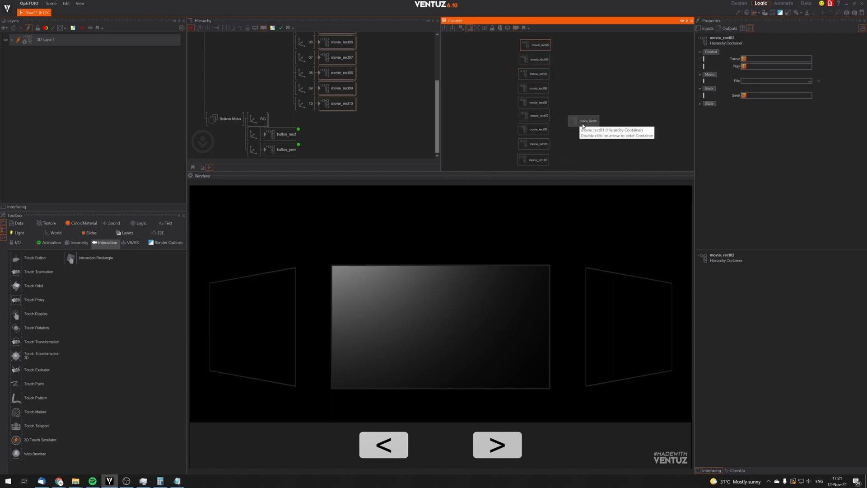
{"action": "left_click_drag", "start_coordinate": [583, 121], "coordinate": [537, 31]}
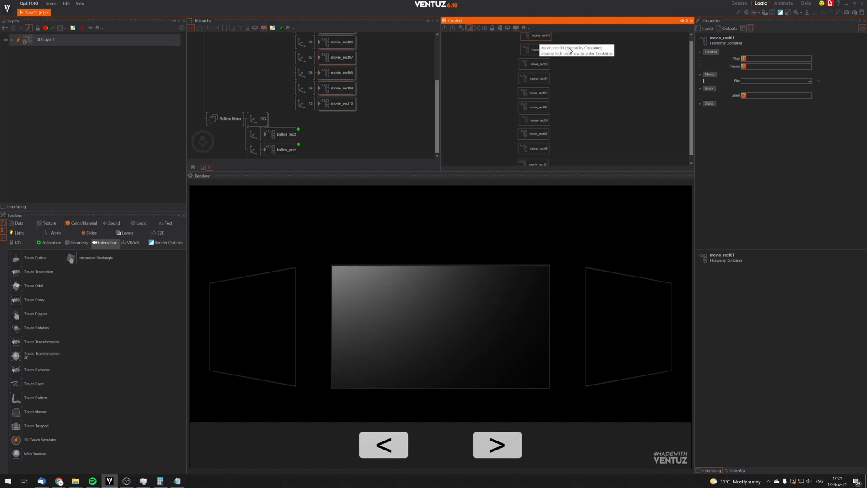
Look over the column of movie_rect containers and check their numeric order from movie_rect01 to movie_rect10.
{"action": "scroll", "coordinate": [575, 108], "scroll_direction": "down", "scroll_amount": 3}
{"action": "scroll", "coordinate": [574, 117], "scroll_direction": "up", "scroll_amount": 2}
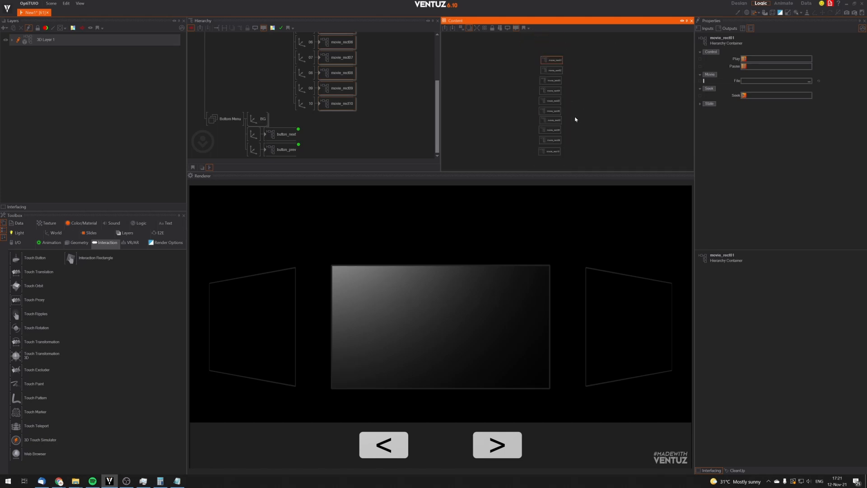
{"action": "middle_click_drag", "start_coordinate": [575, 117], "coordinate": [526, 116]}
{"action": "scroll", "coordinate": [535, 117], "scroll_direction": "up", "scroll_amount": 1}
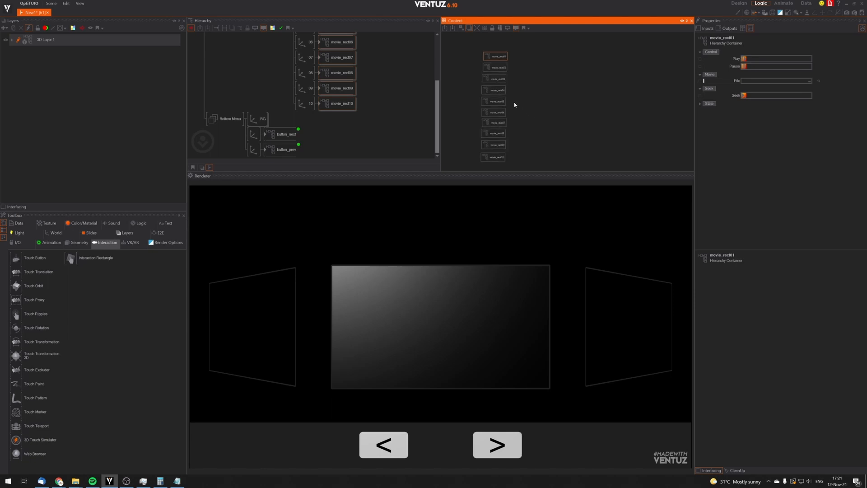
{"action": "left_click", "coordinate": [493, 90]}
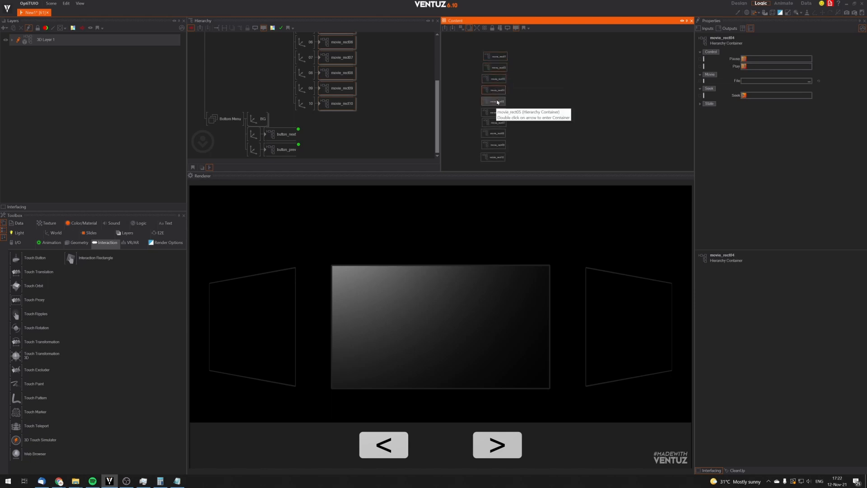
{"action": "left_click", "coordinate": [497, 133]}
{"action": "left_click", "coordinate": [496, 157]}
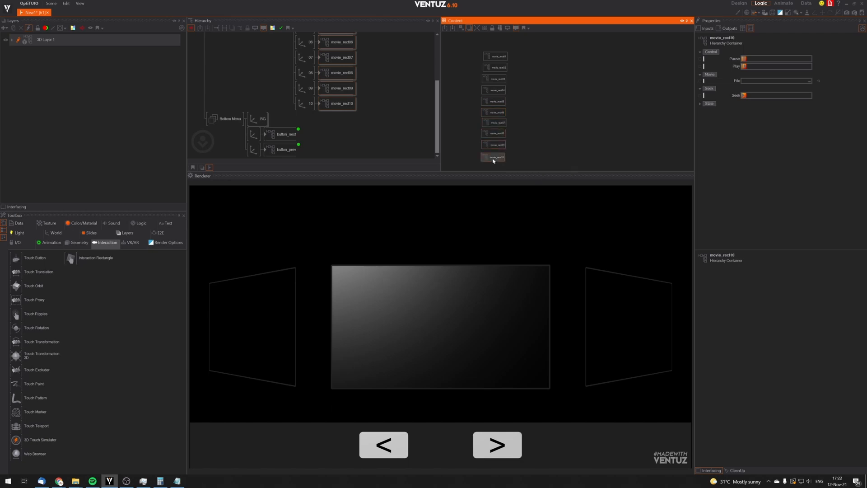
{"action": "scroll", "coordinate": [541, 127], "scroll_direction": "up", "scroll_amount": 1}
{"action": "left_click", "coordinate": [541, 122]}
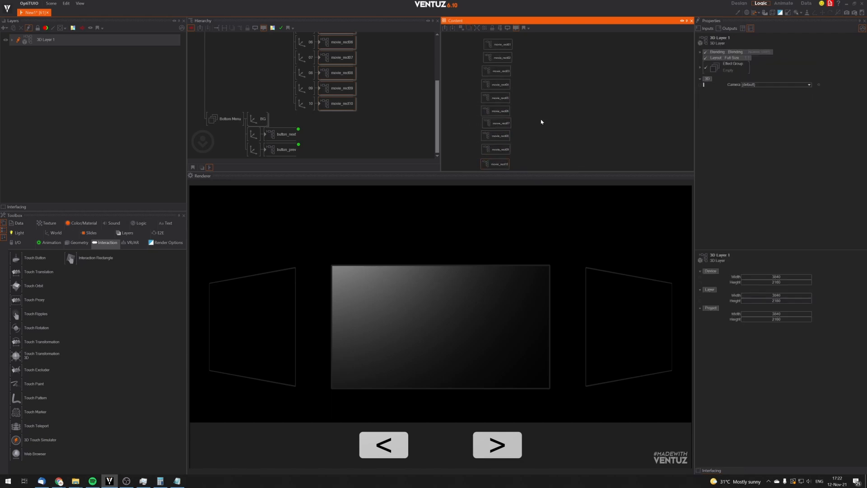
{"action": "scroll", "coordinate": [541, 122], "scroll_direction": "down", "scroll_amount": 1}
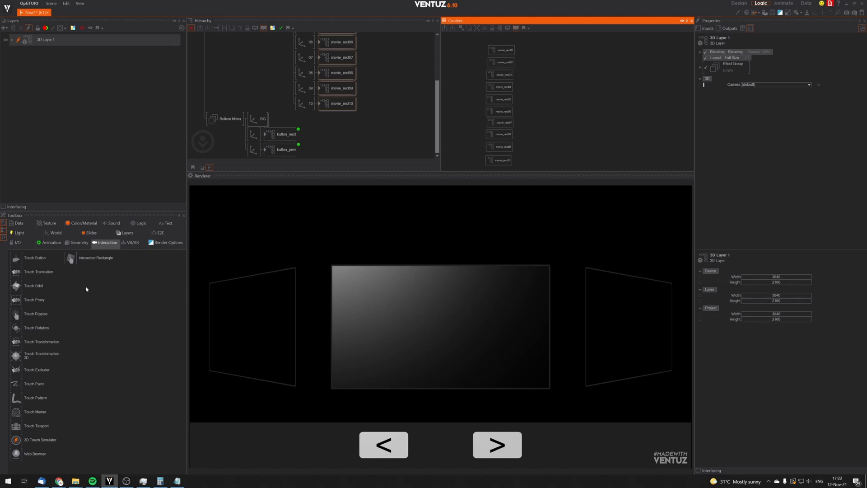
Add a Directory node to the Content editor beside the column of movie_rect containers.
{"action": "type", "text": "bool"}
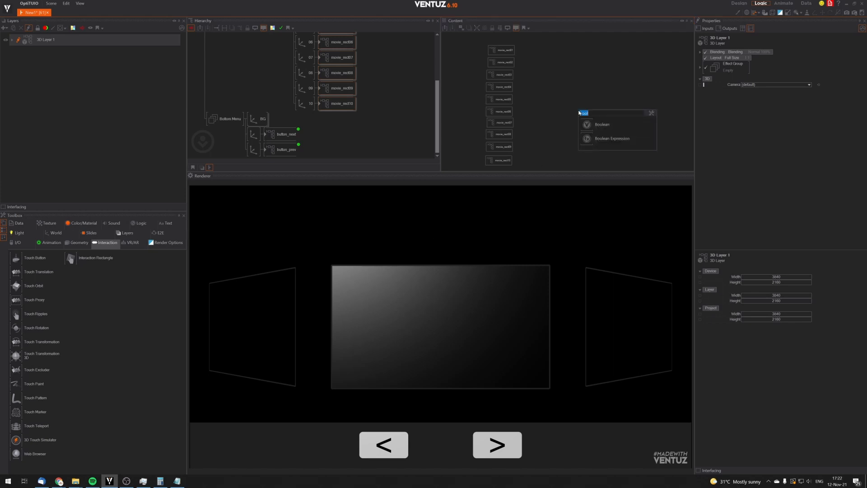
{"action": "type", "text": "dir"}
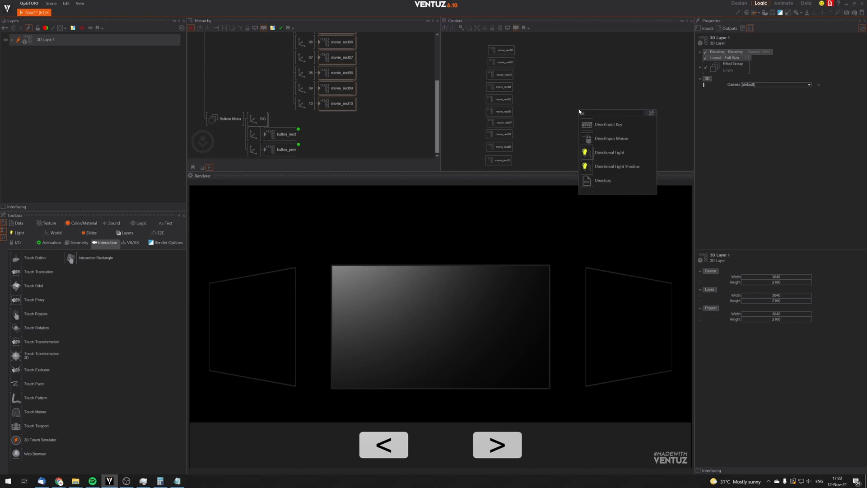
{"action": "left_click", "coordinate": [595, 181]}
{"action": "left_click", "coordinate": [621, 97]}
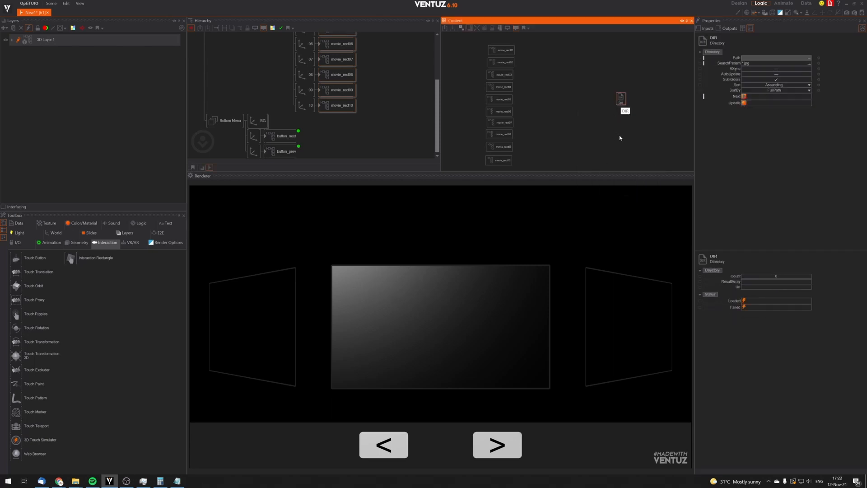
{"action": "left_click_drag", "start_coordinate": [623, 103], "coordinate": [618, 100]}
Set the Directory node's path to C:\Users\info\Desktop\movies in the text editor, and close the editor.
{"action": "left_click", "coordinate": [747, 65]}
{"action": "left_click", "coordinate": [809, 58]}
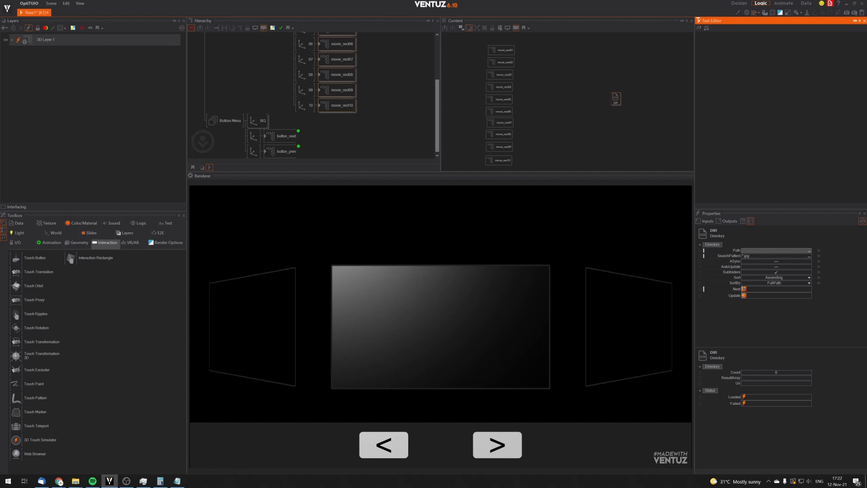
{"action": "key", "text": "alt+Tab"}
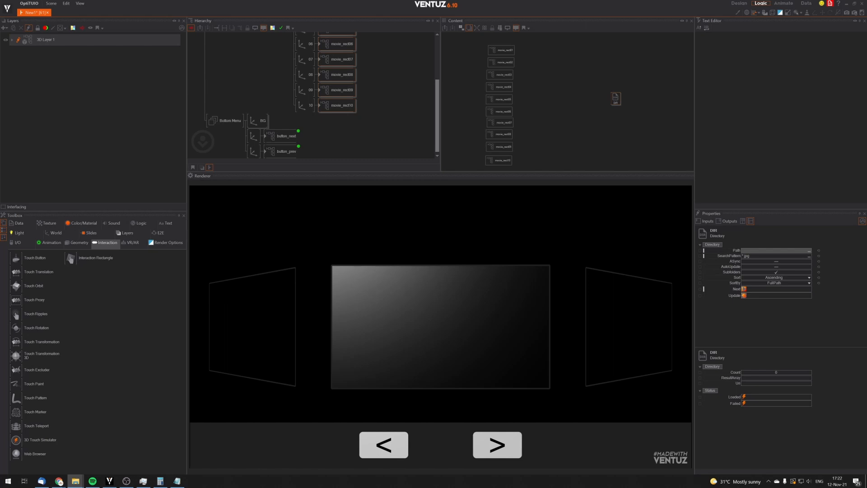
{"action": "left_click", "coordinate": [725, 55]}
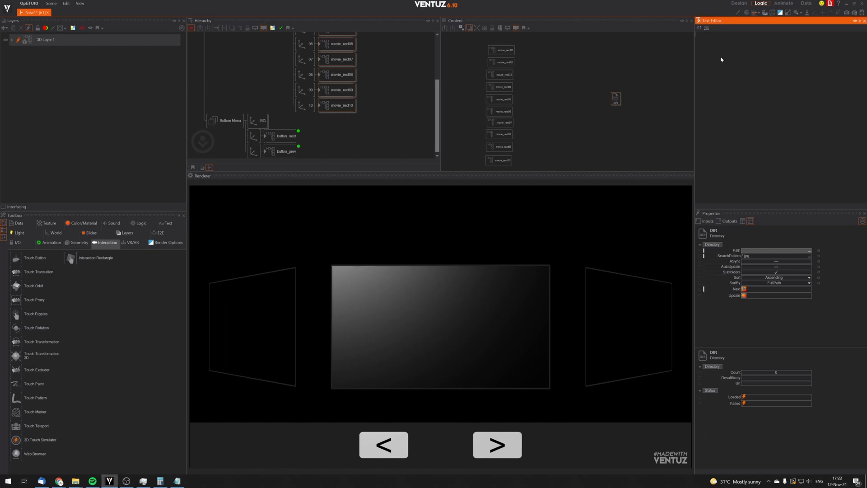
{"action": "type", "text": "C:\\Users\\info\\Desktop\\movies"}
{"action": "left_click", "coordinate": [790, 246]}
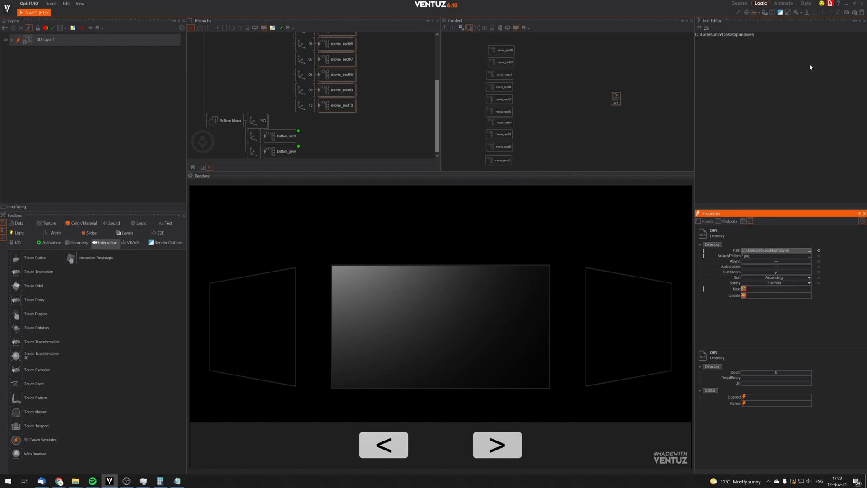
{"action": "left_click", "coordinate": [864, 22]}
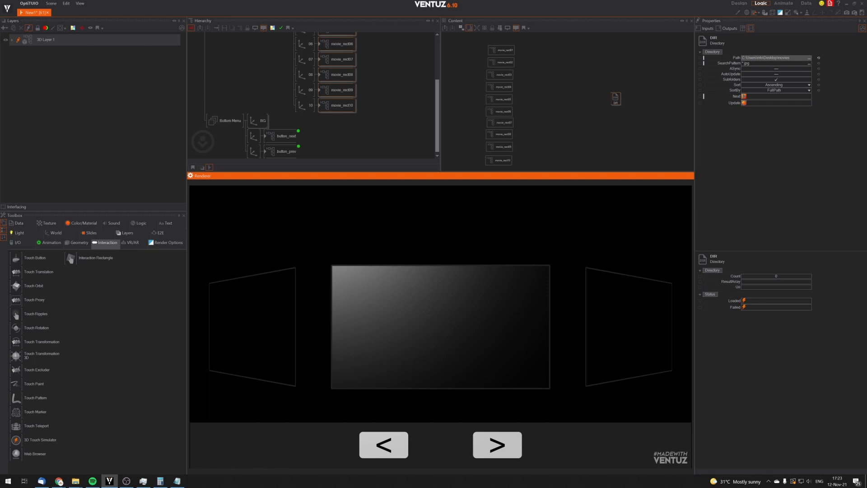
Set the Directory node's search pattern to *.mp4 and shift the node slightly further from the movie_rect column.
{"action": "left_click", "coordinate": [757, 63]}
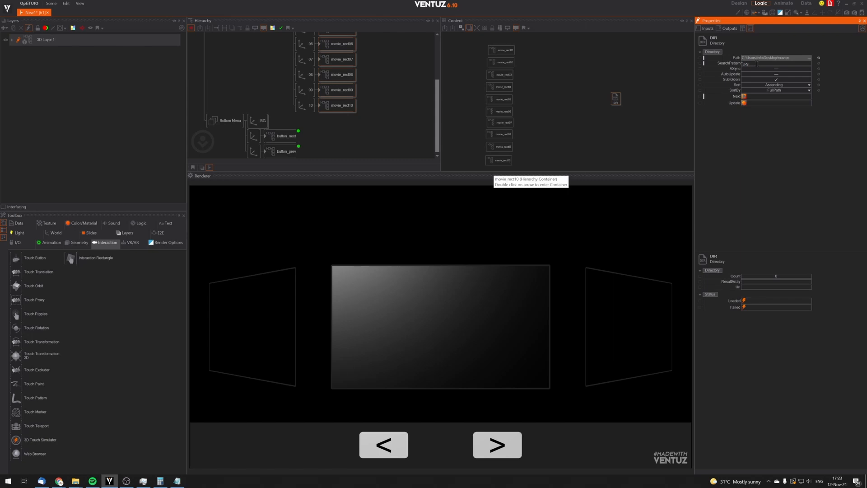
{"action": "type", "text": "*.mp4"}
{"action": "key", "text": "Return"}
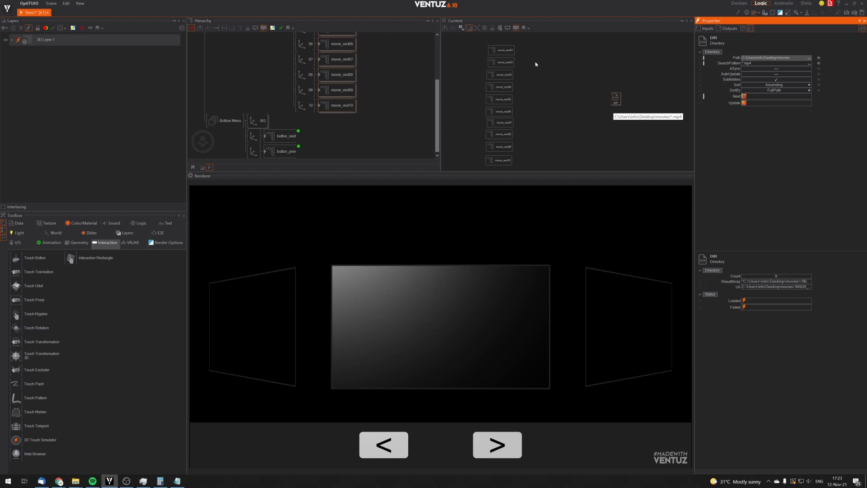
{"action": "left_click", "coordinate": [588, 136]}
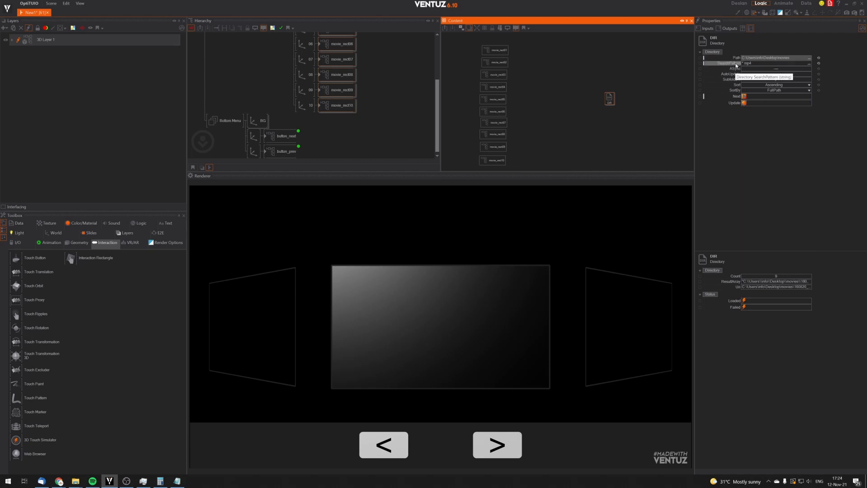
{"action": "left_click", "coordinate": [599, 107]}
{"action": "left_click_drag", "start_coordinate": [609, 99], "coordinate": [616, 100]}
{"action": "left_click", "coordinate": [580, 95]}
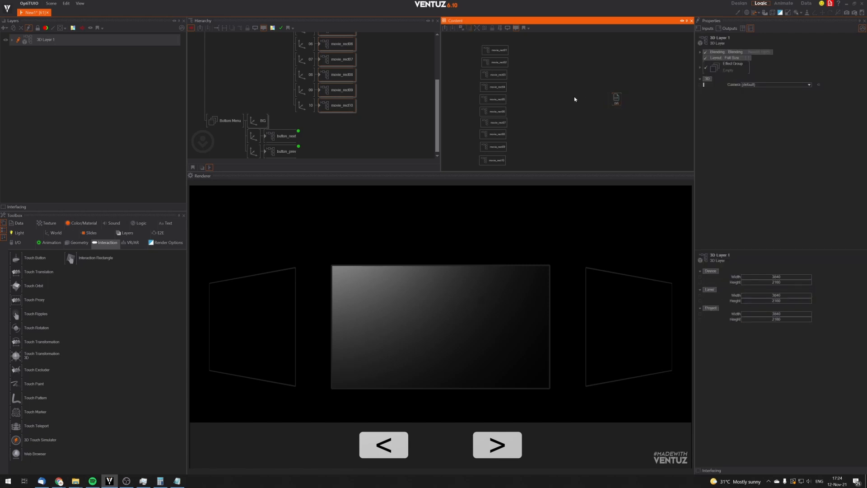
Add a String-type Array node with ten elements between the movie_rect column and the Directory node.
{"action": "double_click", "coordinate": [575, 99]}
{"action": "type", "text": "array"}
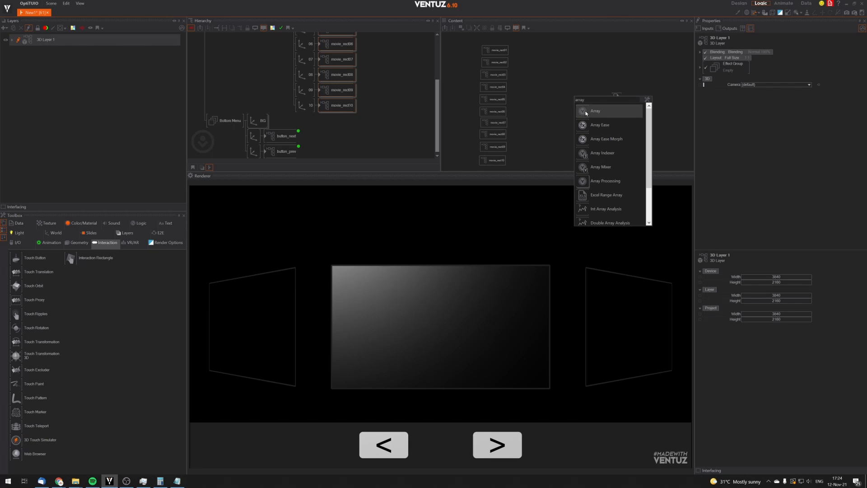
{"action": "left_click", "coordinate": [585, 113]}
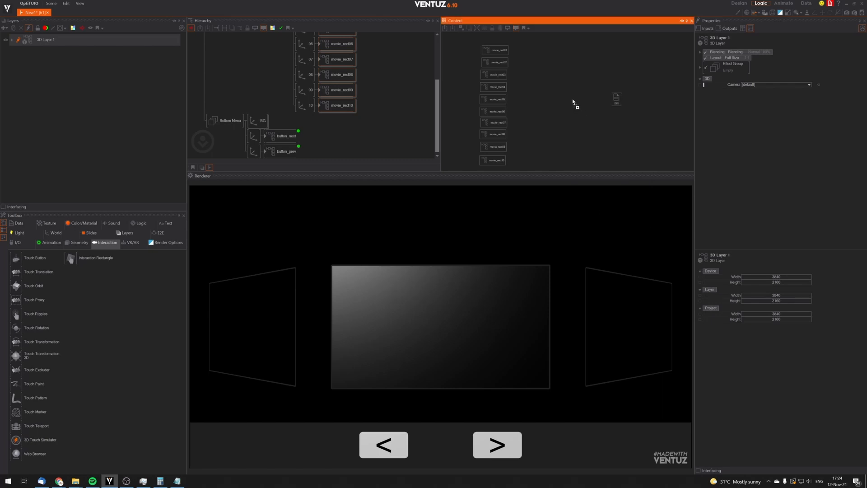
{"action": "left_click", "coordinate": [438, 235]}
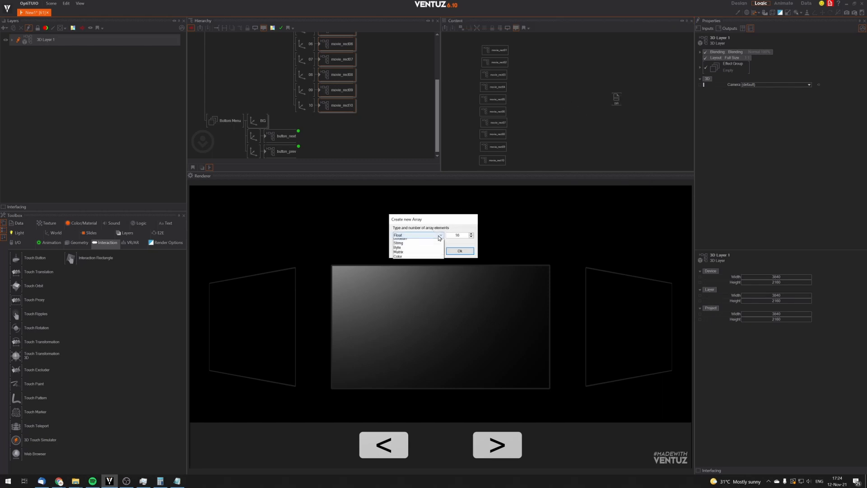
{"action": "left_click", "coordinate": [406, 258]}
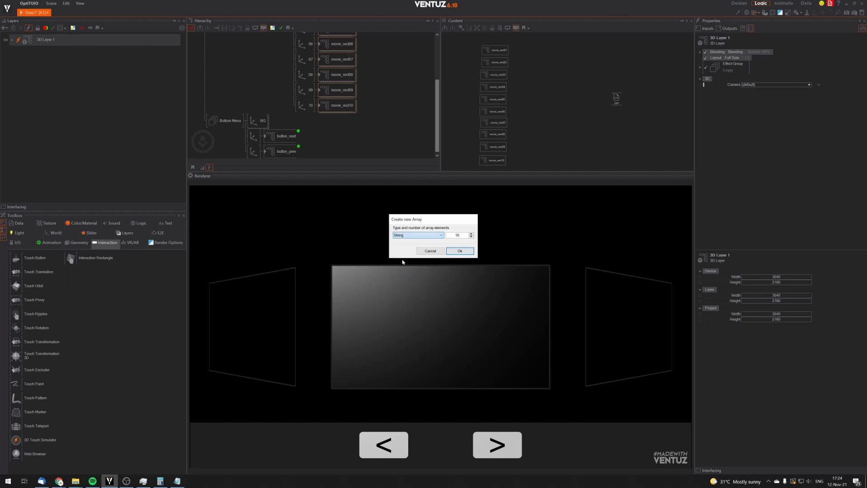
{"action": "left_click", "coordinate": [471, 237]}
{"action": "left_click", "coordinate": [463, 251]}
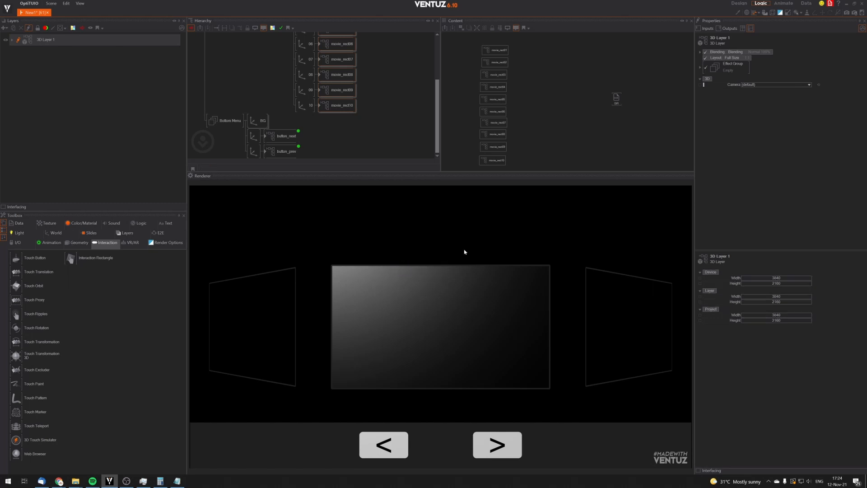
{"action": "left_click", "coordinate": [566, 115]}
{"action": "left_click", "coordinate": [566, 102]}
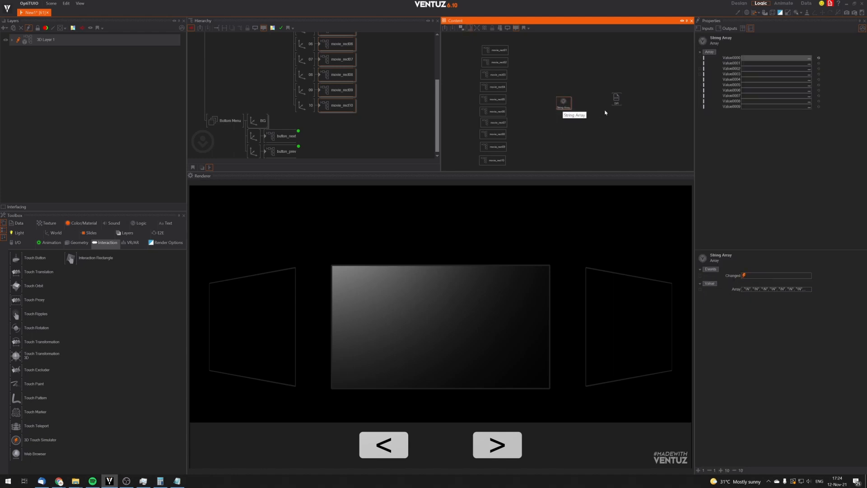
Add a String-type Array Indexer with ten elements and place it below the String Array and Directory nodes.
{"action": "scroll", "coordinate": [616, 112], "scroll_direction": "up", "scroll_amount": 1}
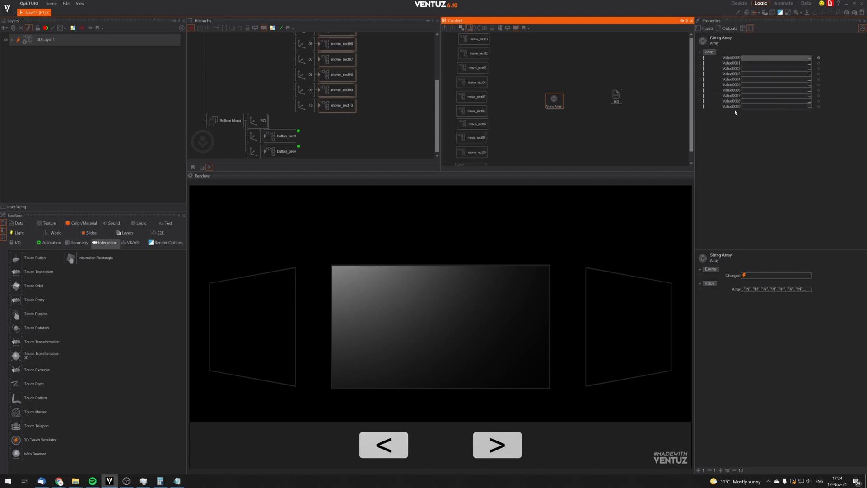
{"action": "left_click", "coordinate": [578, 123]}
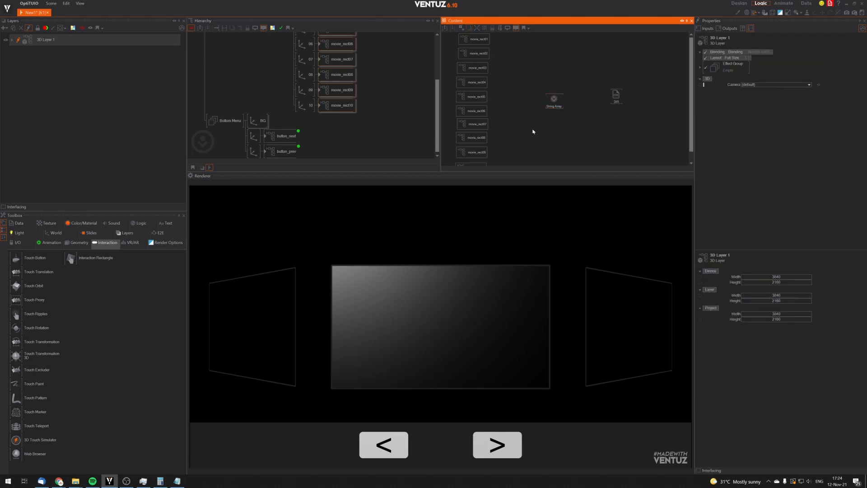
{"action": "double_click", "coordinate": [571, 137]}
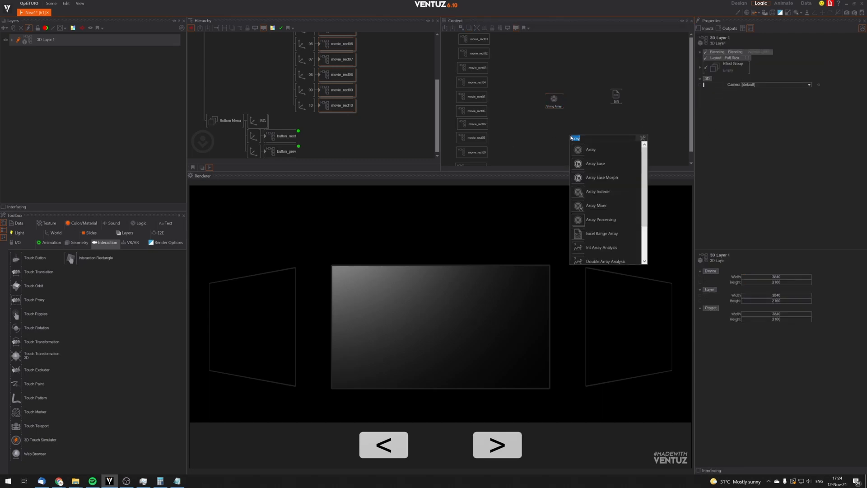
{"action": "left_click", "coordinate": [581, 191]}
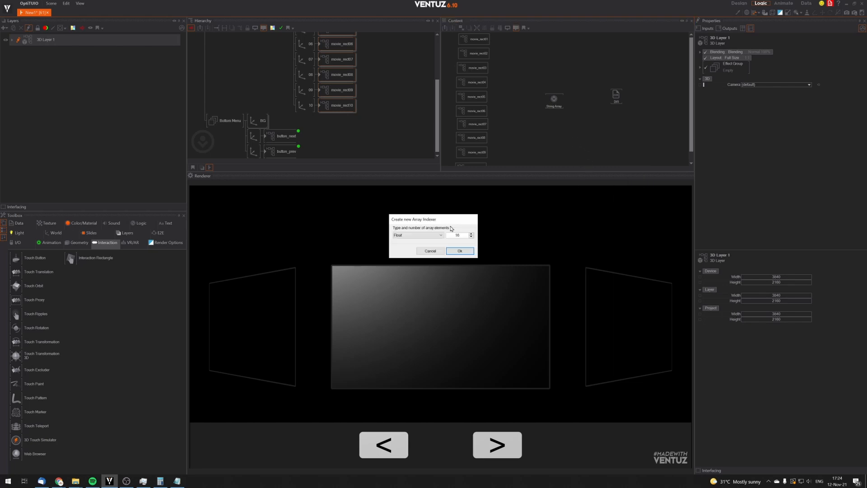
{"action": "left_click", "coordinate": [431, 236]}
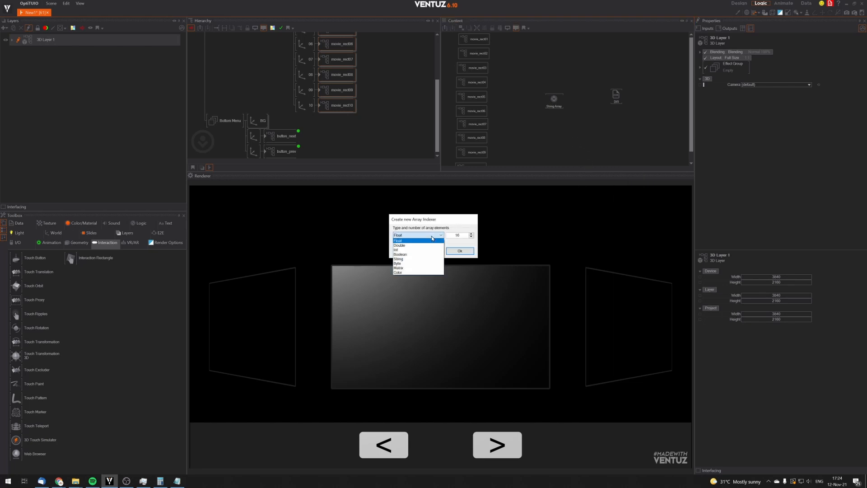
{"action": "left_click", "coordinate": [404, 259]}
{"action": "left_click", "coordinate": [472, 237]}
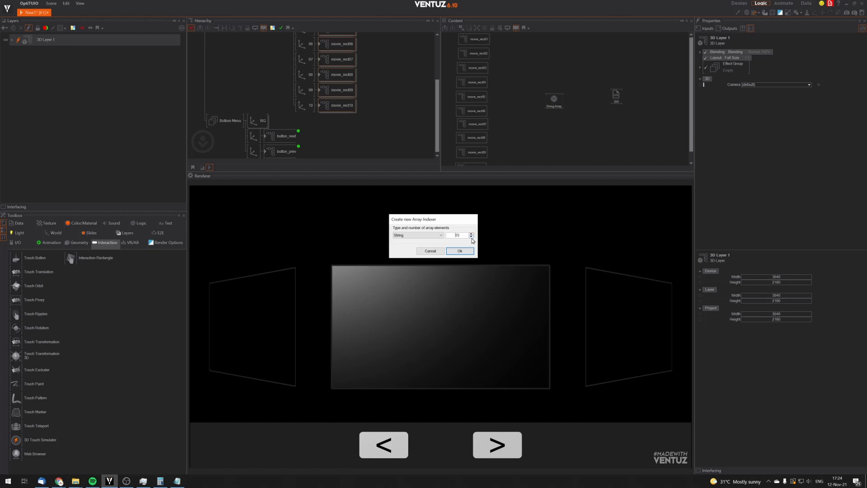
{"action": "left_click", "coordinate": [471, 236]}
{"action": "left_click", "coordinate": [460, 253]}
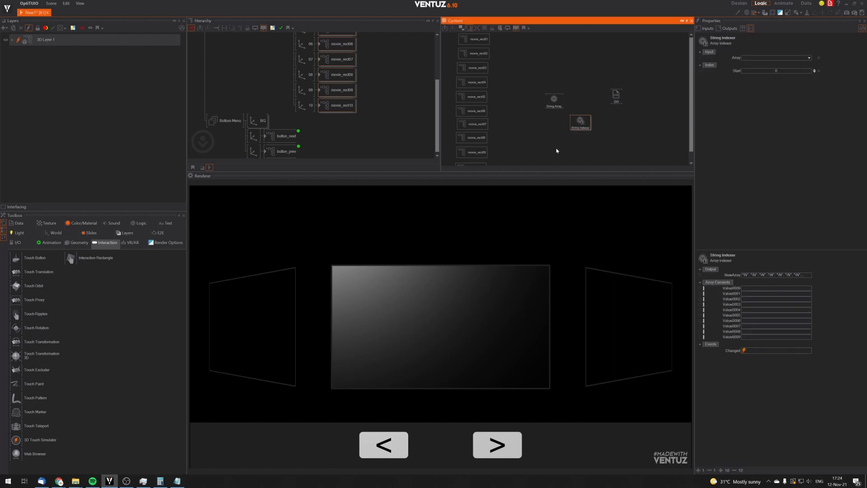
{"action": "left_click_drag", "start_coordinate": [580, 123], "coordinate": [581, 126]}
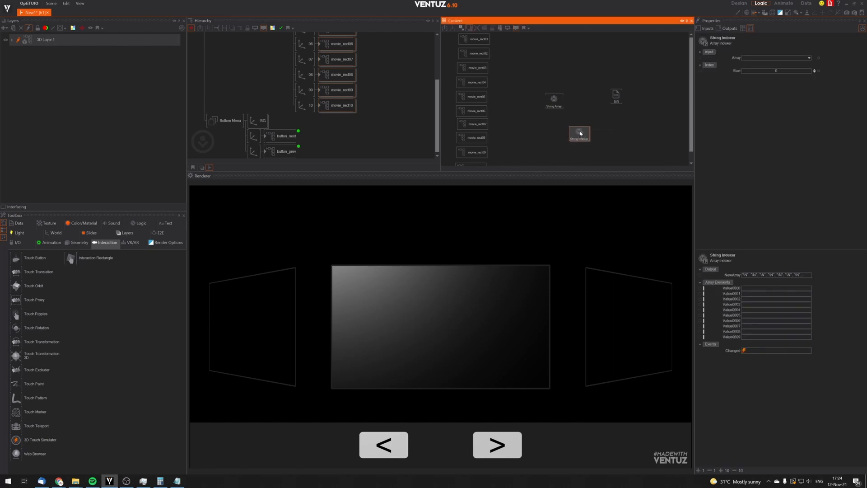
Bind the String Indexer's Array input to the Directory node's ResultArray output.
{"action": "scroll", "coordinate": [599, 147], "scroll_direction": "up", "scroll_amount": 1}
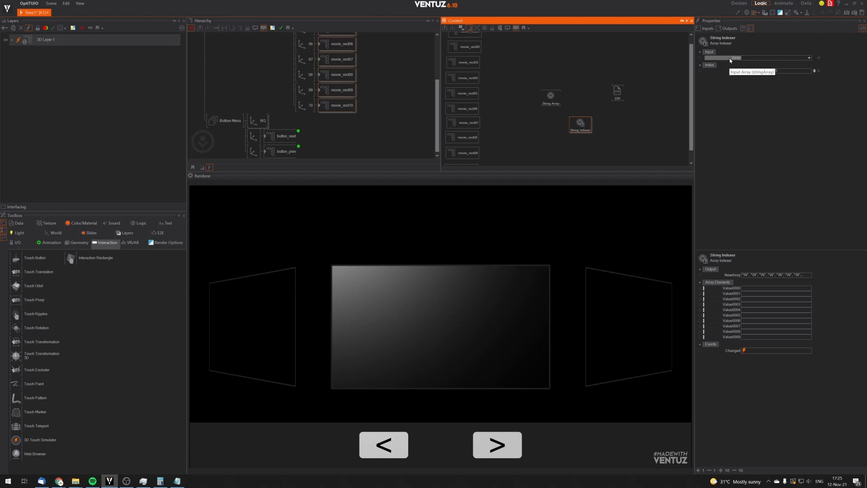
{"action": "left_click", "coordinate": [616, 93]}
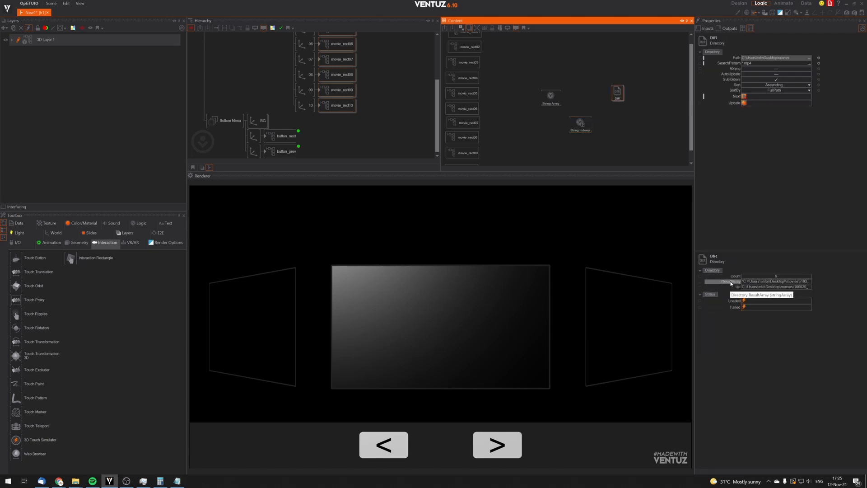
{"action": "left_click", "coordinate": [580, 123]}
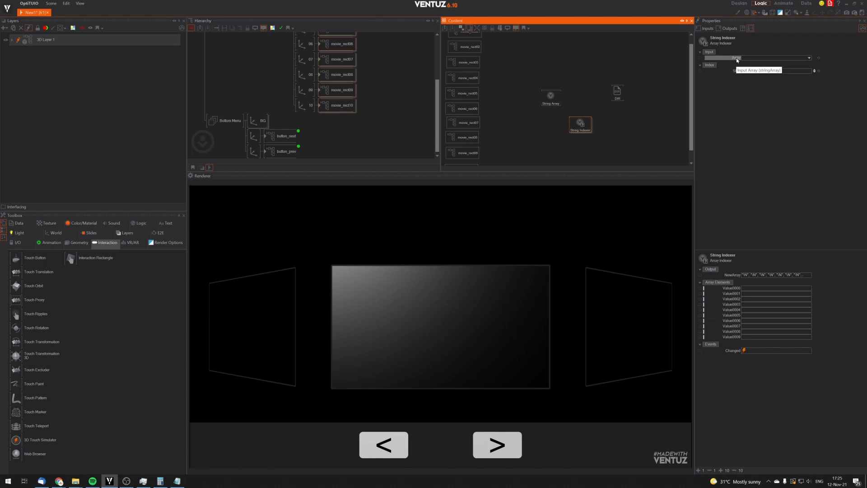
{"action": "left_click_drag", "start_coordinate": [737, 58], "coordinate": [617, 92]}
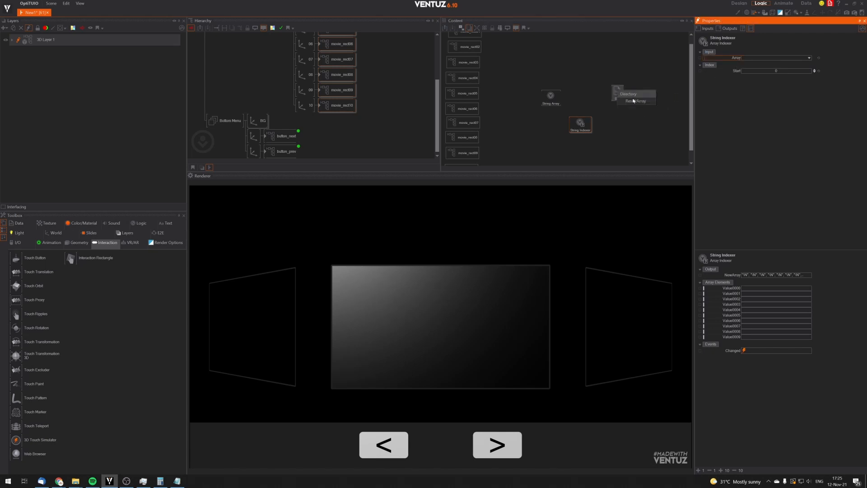
{"action": "left_click", "coordinate": [633, 101]}
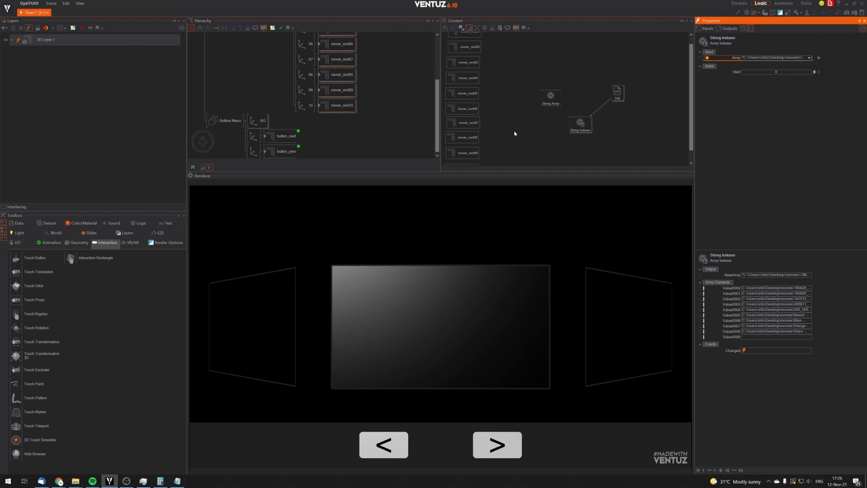
Delete the unused String Array node and move the String Indexer up beside the Directory node.
{"action": "left_click", "coordinate": [519, 95]}
{"action": "left_click", "coordinate": [559, 105]}
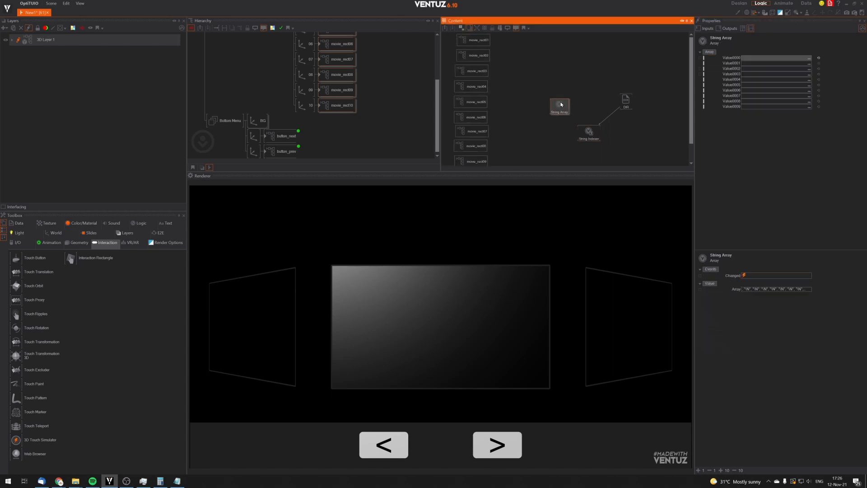
{"action": "key", "text": "Delete"}
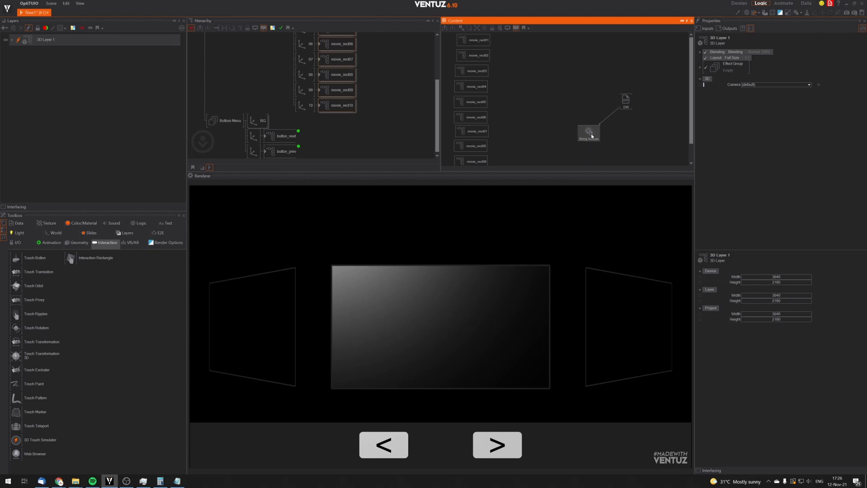
{"action": "left_click_drag", "start_coordinate": [588, 131], "coordinate": [586, 102]}
{"action": "middle_click_drag", "start_coordinate": [555, 124], "coordinate": [562, 121]}
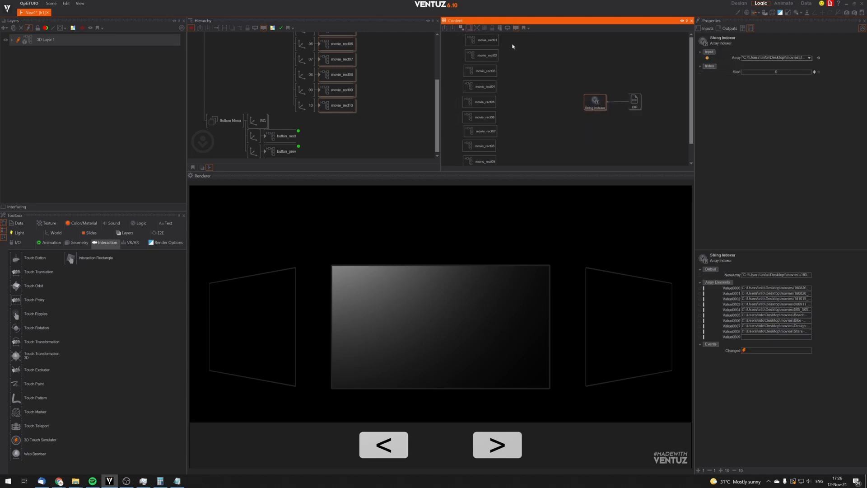
Bind the File property of movie_rect01 to the String Indexer's Value0000 and that of movie_rect02 to Value0001.
{"action": "left_click", "coordinate": [488, 42]}
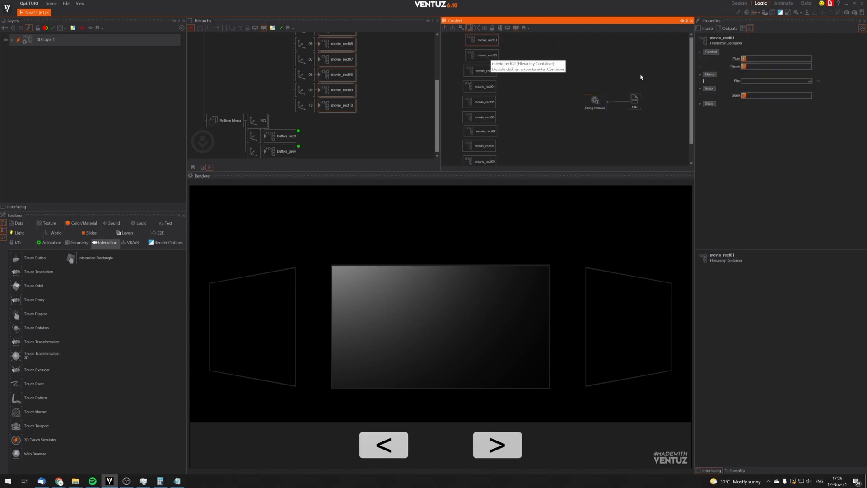
{"action": "left_click_drag", "start_coordinate": [736, 81], "coordinate": [595, 96]}
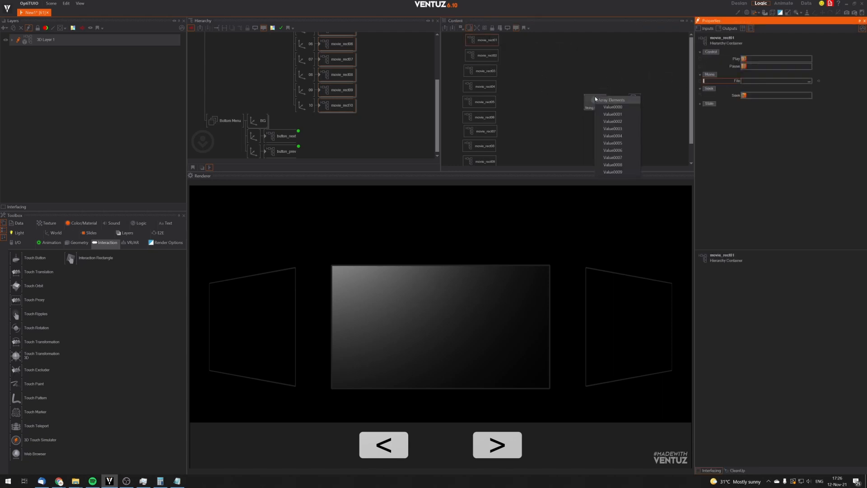
{"action": "left_click", "coordinate": [600, 101]}
{"action": "left_click", "coordinate": [470, 56]}
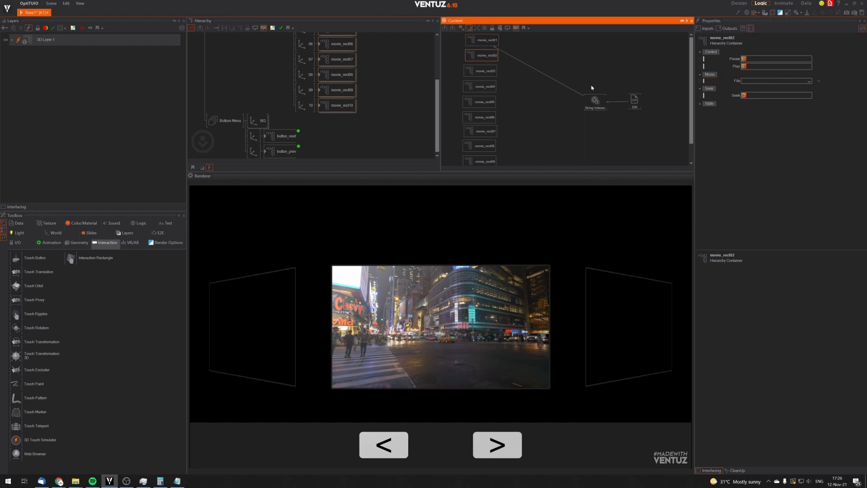
{"action": "left_click_drag", "start_coordinate": [735, 80], "coordinate": [595, 101]}
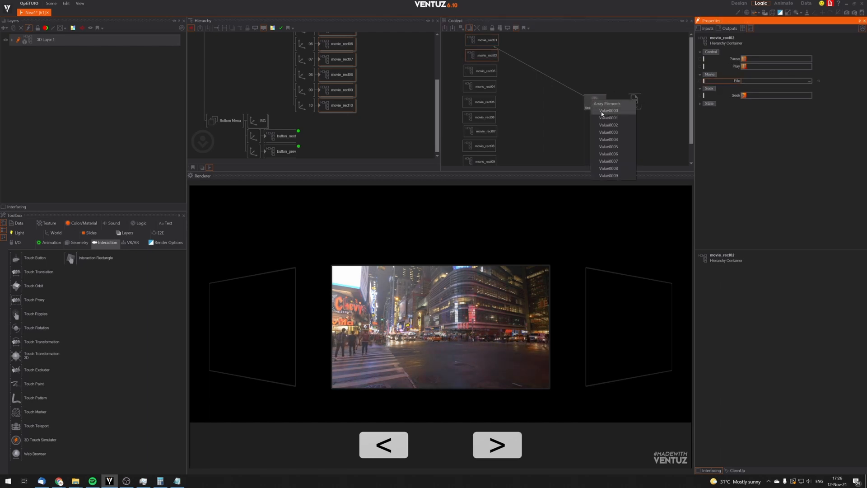
{"action": "left_click", "coordinate": [605, 115]}
Bind the File properties of movie_rect03, movie_rect04 and movie_rect05 to the String Indexer's Value0002, Value0003 and Value0004 respectively.
{"action": "left_click", "coordinate": [479, 71]}
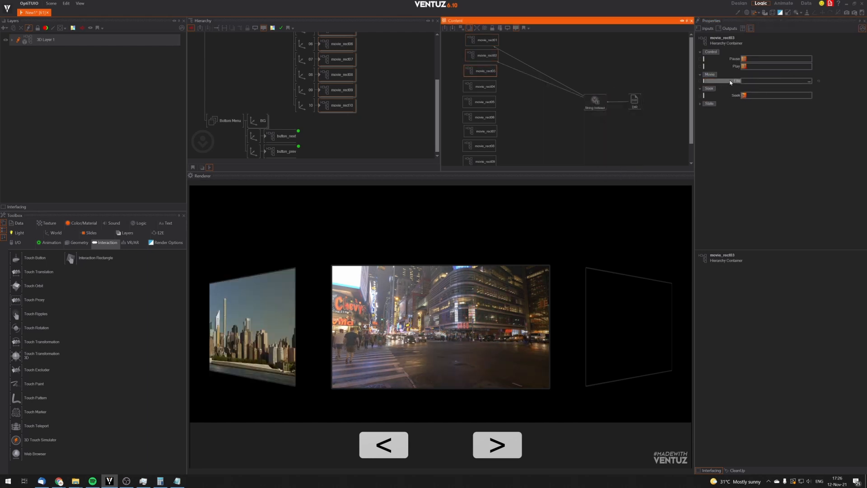
{"action": "left_click_drag", "start_coordinate": [736, 80], "coordinate": [595, 100]}
{"action": "left_click", "coordinate": [608, 120]}
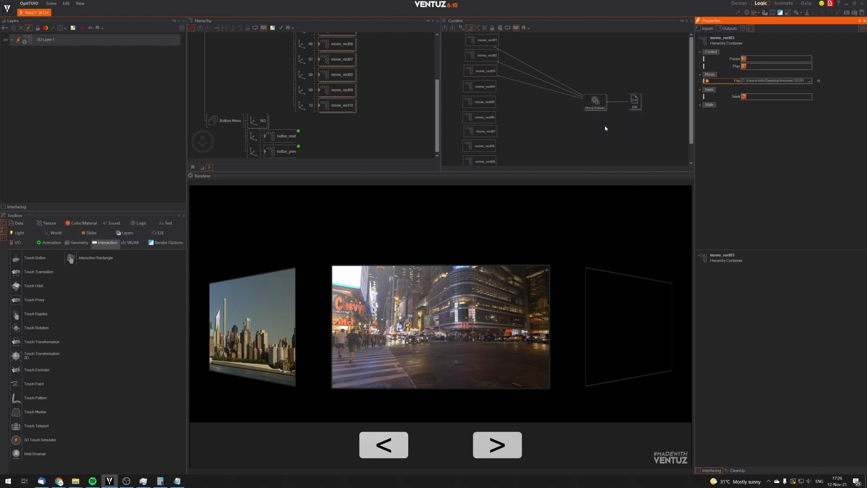
{"action": "left_click", "coordinate": [480, 86]}
{"action": "left_click_drag", "start_coordinate": [726, 83], "coordinate": [595, 102]}
{"action": "left_click", "coordinate": [611, 132]}
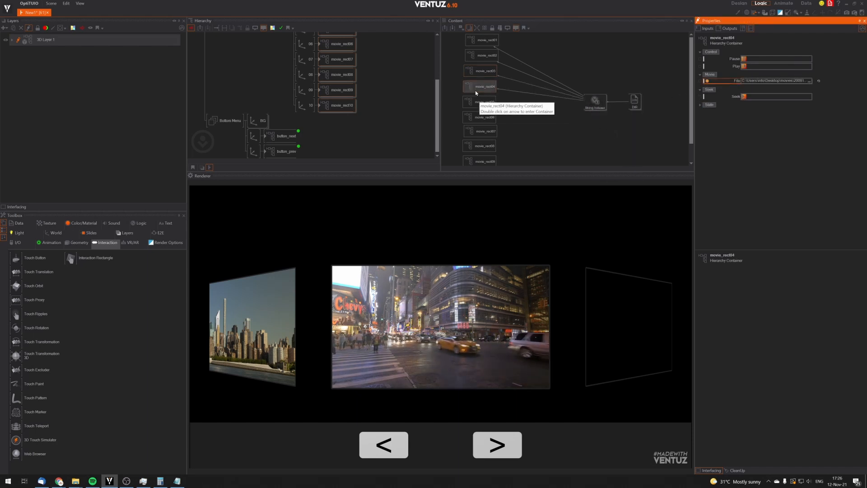
{"action": "left_click", "coordinate": [480, 102]}
{"action": "left_click_drag", "start_coordinate": [735, 83], "coordinate": [595, 100]}
{"action": "left_click", "coordinate": [612, 140]}
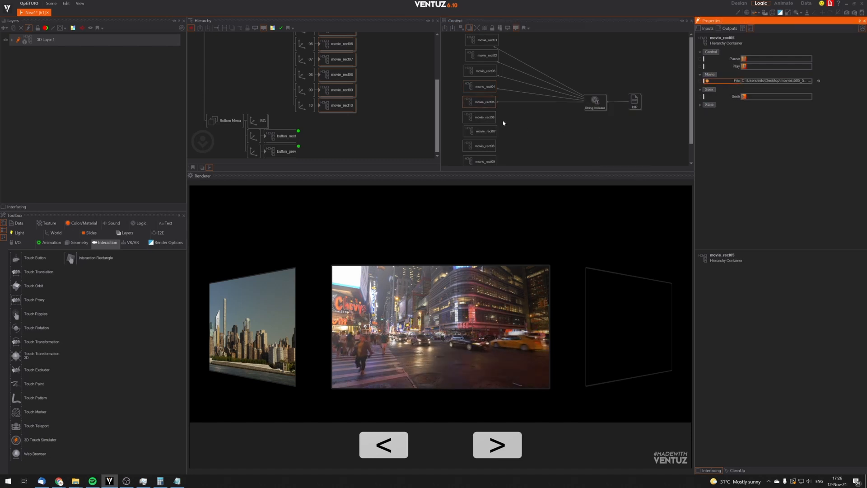
{"action": "left_click", "coordinate": [485, 117]}
{"action": "left_click_drag", "start_coordinate": [733, 81], "coordinate": [597, 100]}
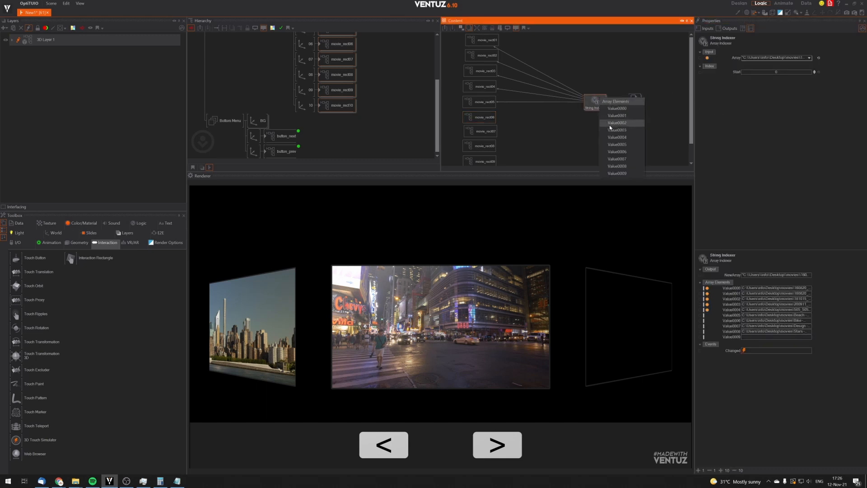
{"action": "left_click", "coordinate": [618, 143]}
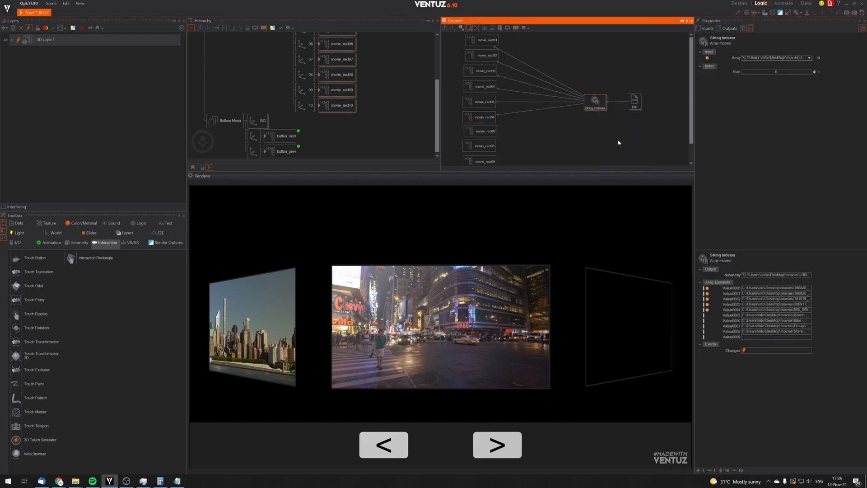
{"action": "left_click", "coordinate": [543, 111]}
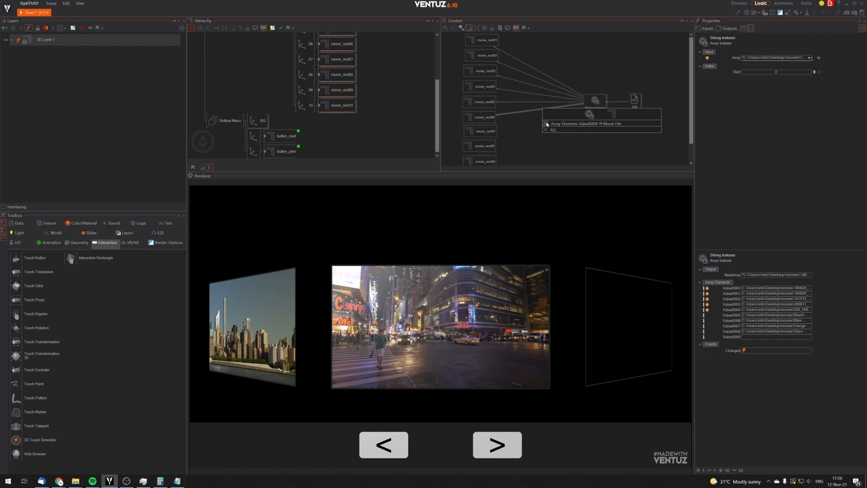
{"action": "left_click", "coordinate": [545, 124]}
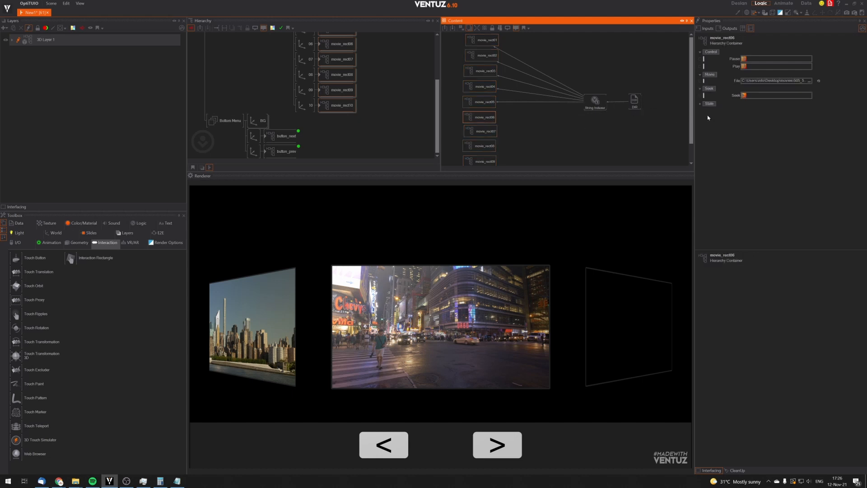
Bind the File property of movie_rect06 to the String Indexer's Value0005 and that of movie_rect07 to Value0006.
{"action": "left_click_drag", "start_coordinate": [700, 80], "coordinate": [598, 104]}
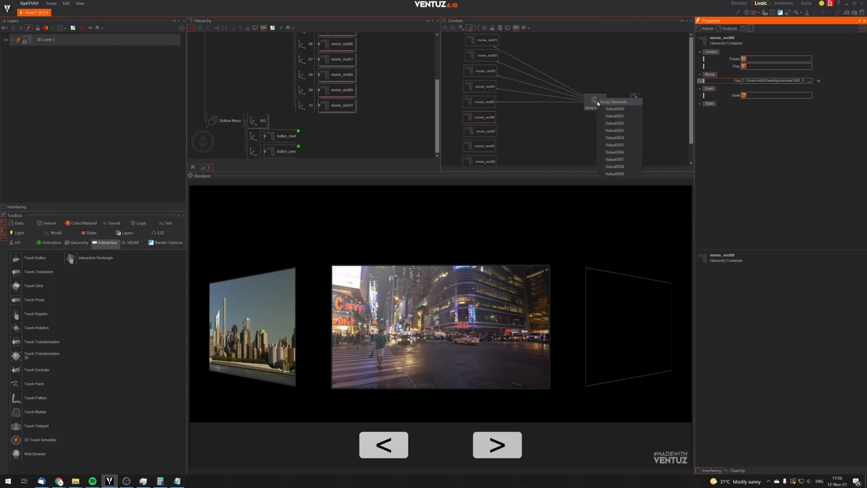
{"action": "left_click", "coordinate": [610, 145]}
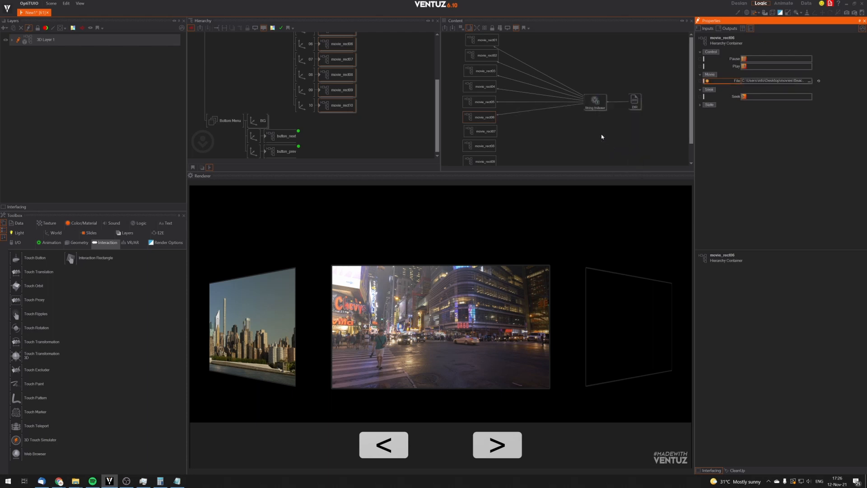
{"action": "left_click", "coordinate": [594, 102]}
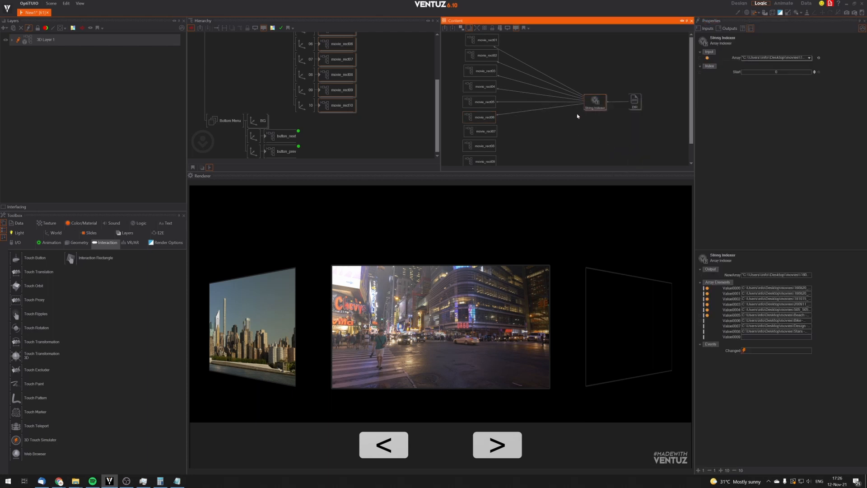
{"action": "left_click", "coordinate": [489, 129]}
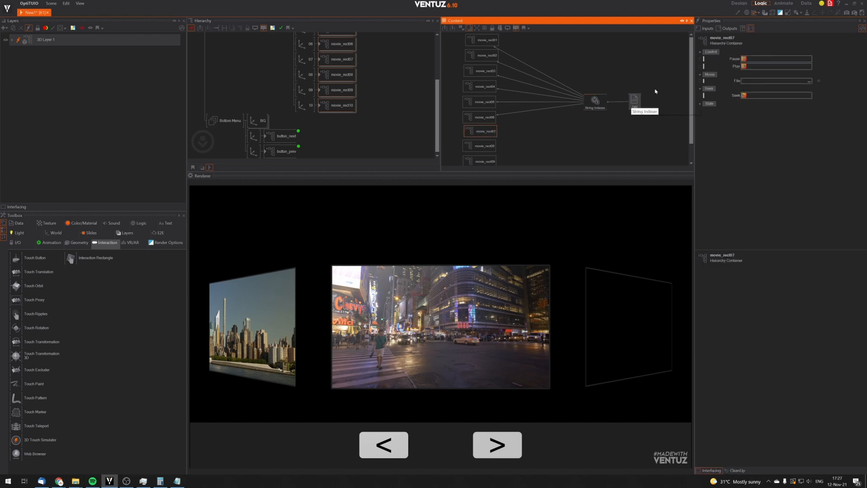
{"action": "left_click_drag", "start_coordinate": [704, 80], "coordinate": [590, 99]}
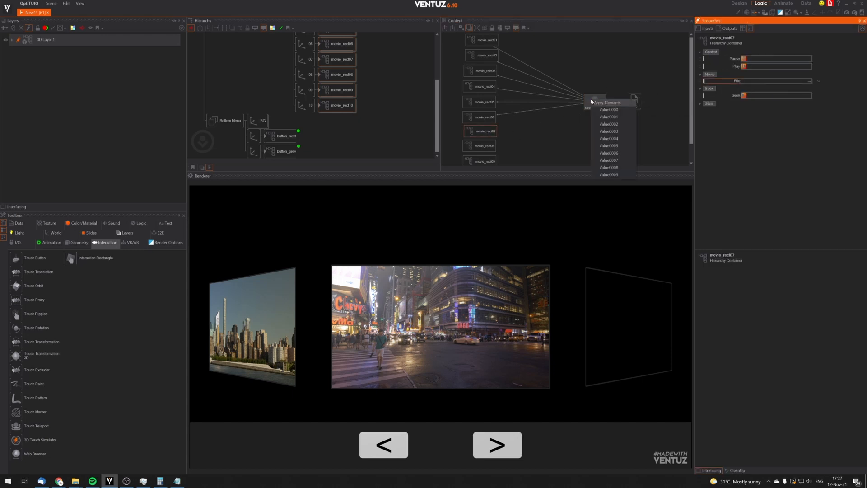
{"action": "left_click", "coordinate": [608, 153]}
Bind the File properties of movie_rect08, movie_rect09 and movie_rect10 to the String Indexer's Value0007, Value0008 and Value0009 respectively.
{"action": "left_click", "coordinate": [479, 146]}
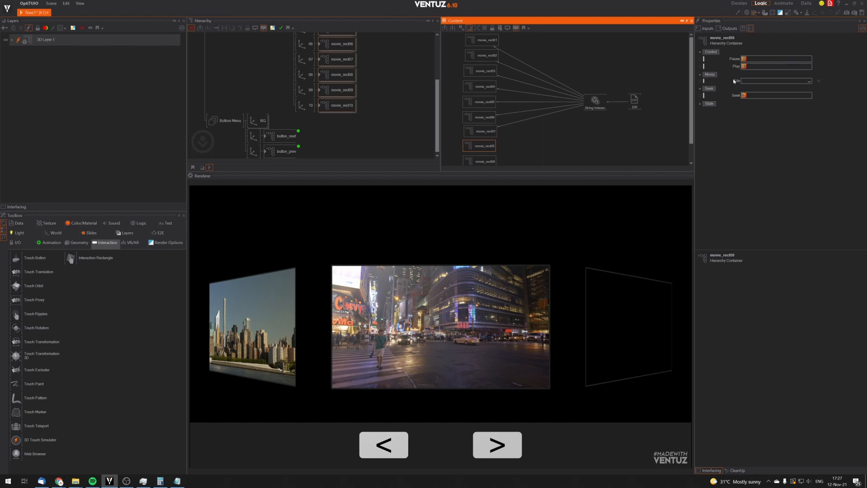
{"action": "left_click_drag", "start_coordinate": [734, 81], "coordinate": [594, 100]}
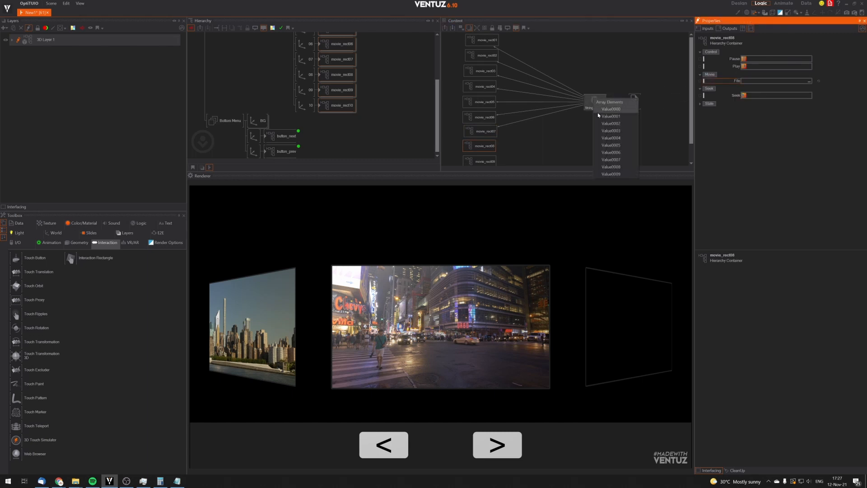
{"action": "left_click", "coordinate": [608, 160]}
{"action": "scroll", "coordinate": [542, 131], "scroll_direction": "down", "scroll_amount": 1}
{"action": "left_click", "coordinate": [492, 138]}
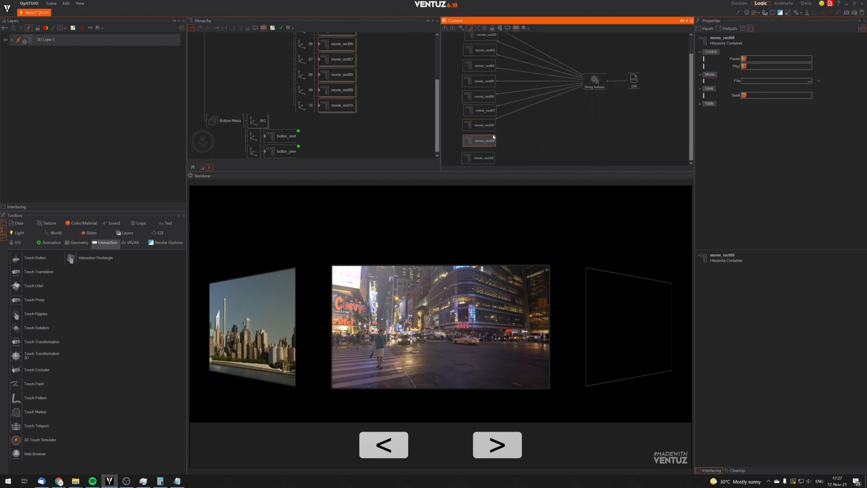
{"action": "left_click_drag", "start_coordinate": [736, 81], "coordinate": [595, 80]}
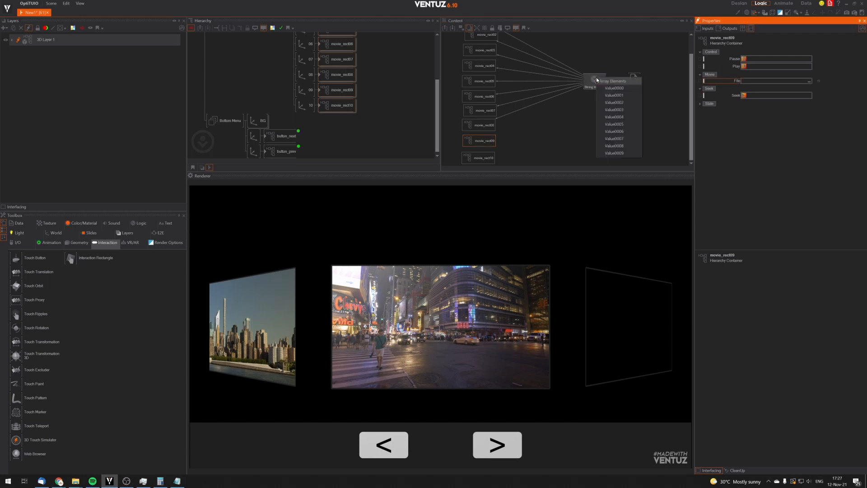
{"action": "left_click", "coordinate": [614, 145]}
{"action": "left_click", "coordinate": [486, 158]}
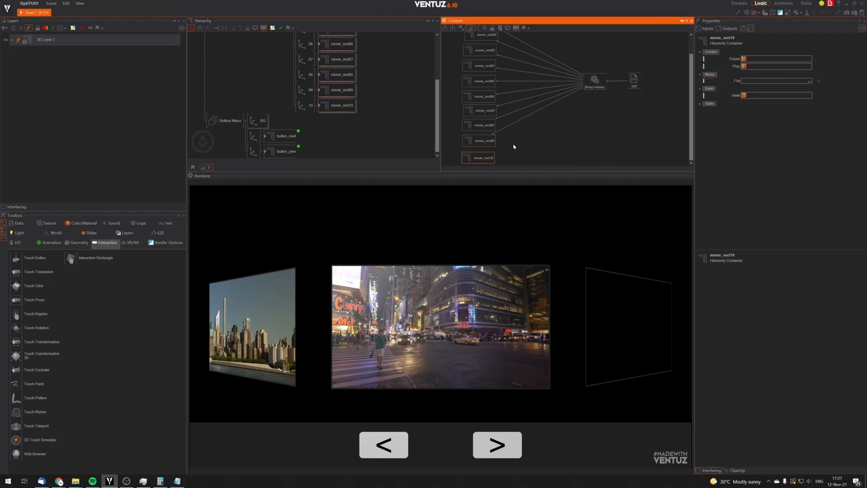
{"action": "left_click_drag", "start_coordinate": [737, 81], "coordinate": [596, 80]}
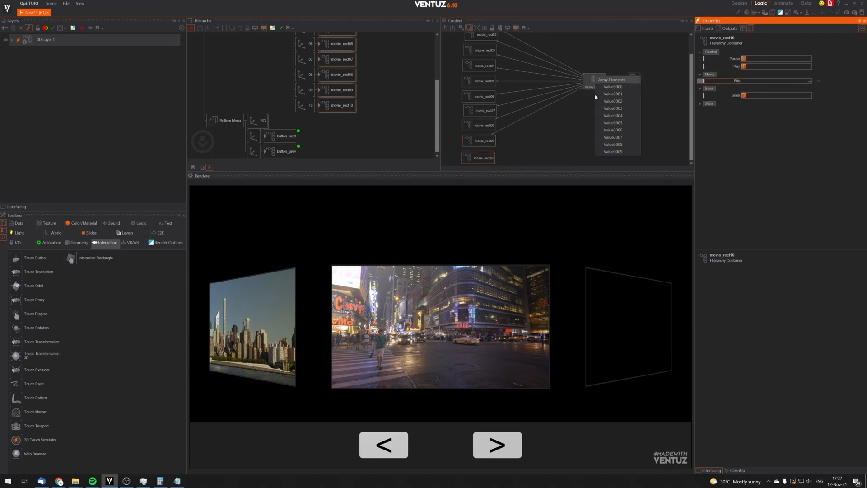
{"action": "left_click", "coordinate": [609, 152]}
Review the String Indexer's array elements and the File binding of movie_rect01.
{"action": "scroll", "coordinate": [591, 141], "scroll_direction": "up", "scroll_amount": 2}
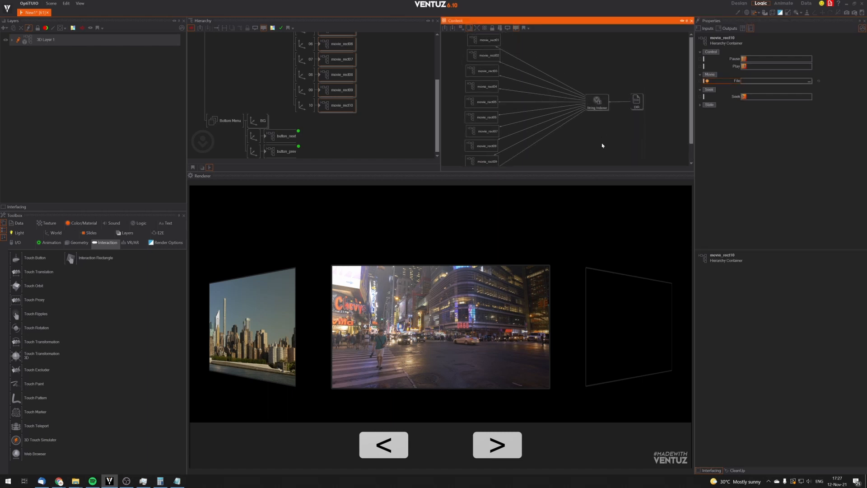
{"action": "middle_click_drag", "start_coordinate": [605, 131], "coordinate": [614, 131]}
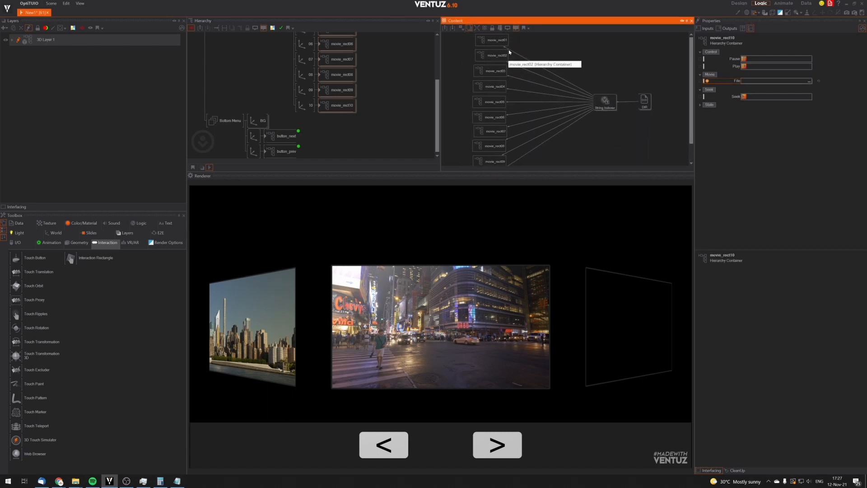
{"action": "left_click", "coordinate": [606, 104]}
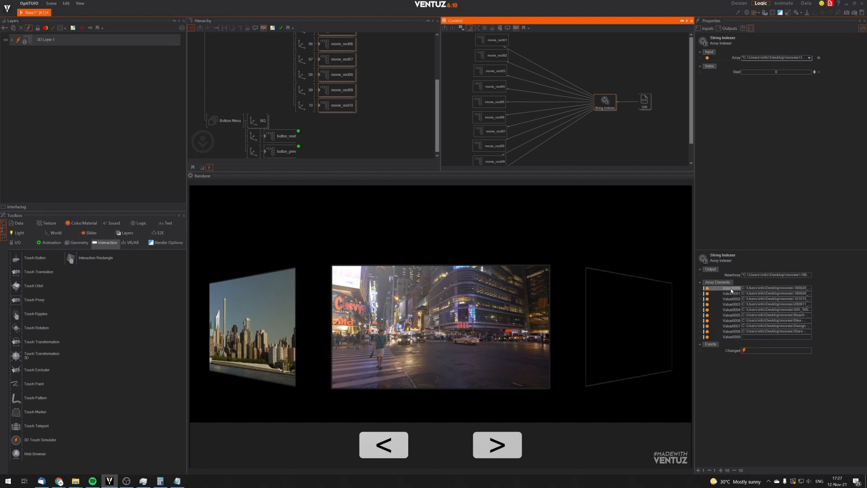
{"action": "middle_click_drag", "start_coordinate": [597, 144], "coordinate": [614, 154]}
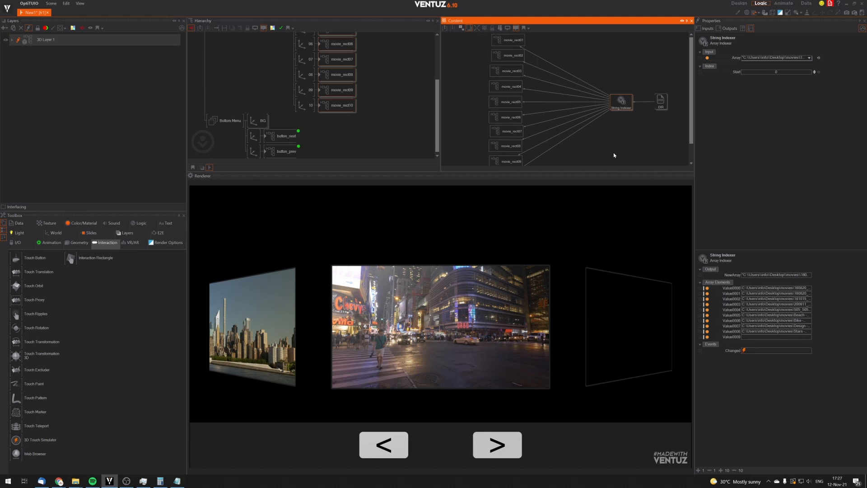
{"action": "left_click", "coordinate": [512, 42]}
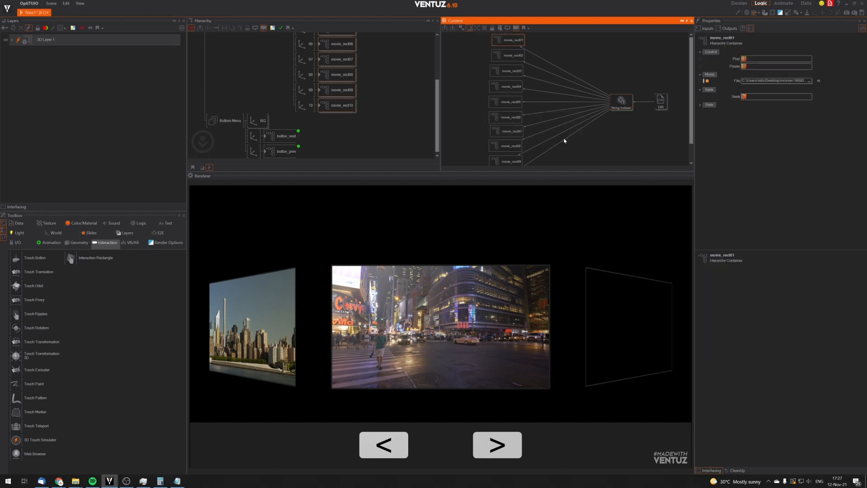
{"action": "mouse_move", "coordinate": [563, 139]}
{"action": "middle_mouse_down"}
{"action": "mouse_move", "coordinate": [569, 120]}
{"action": "mouse_move", "coordinate": [574, 145]}
{"action": "middle_mouse_up"}
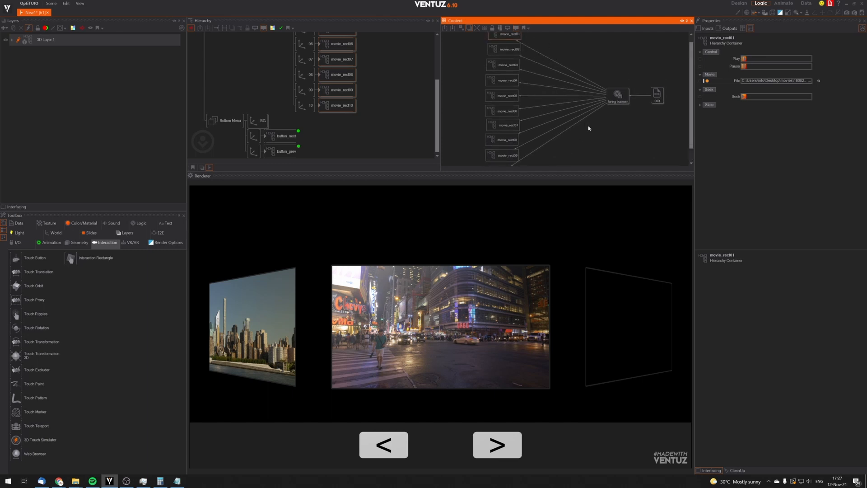
Rotate the rondel one step forward and compare the String Indexer's array elements with the files in the movies folder.
{"action": "left_click", "coordinate": [499, 433]}
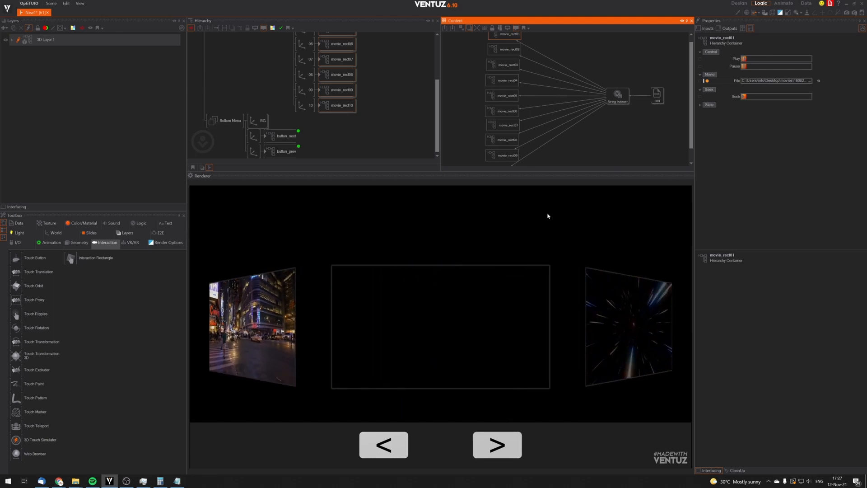
{"action": "scroll", "coordinate": [573, 120], "scroll_direction": "down", "scroll_amount": 1}
{"action": "left_click", "coordinate": [621, 89]}
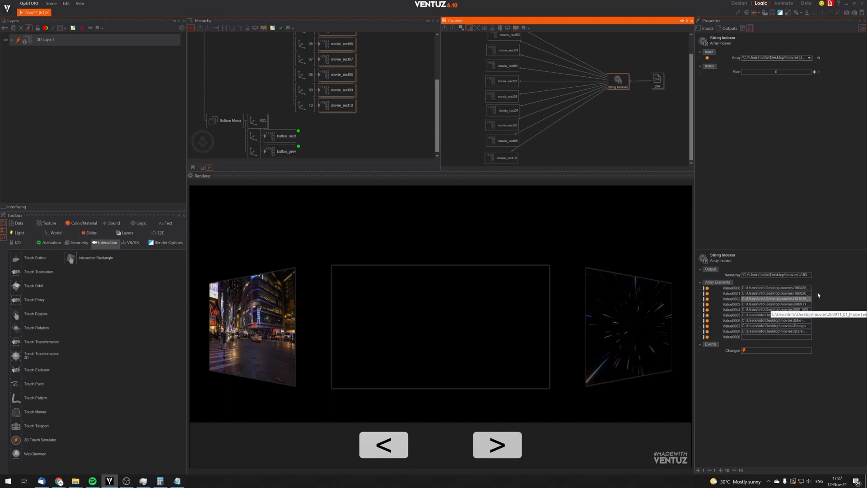
{"action": "left_click", "coordinate": [75, 481]}
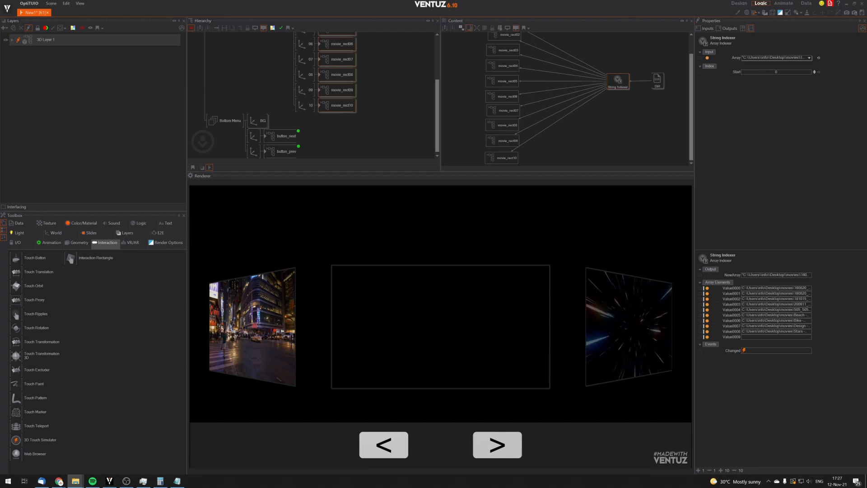
{"action": "left_click_drag", "start_coordinate": [271, 188], "coordinate": [378, 123]}
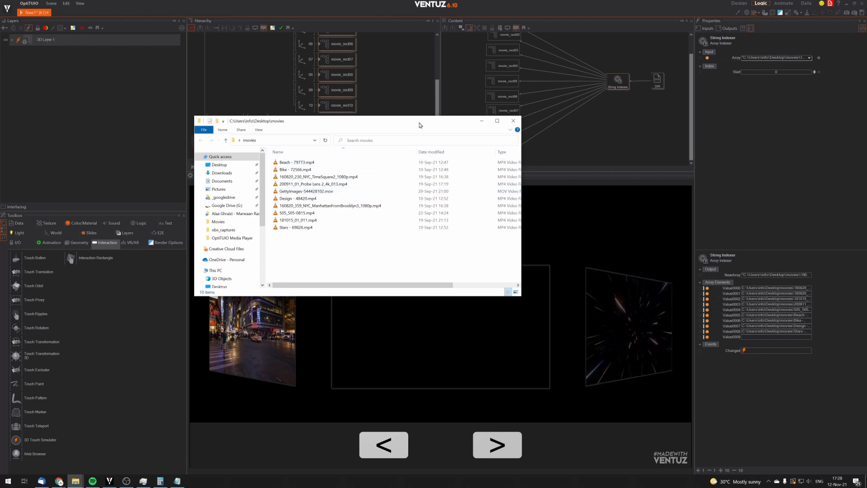
{"action": "left_click", "coordinate": [513, 120]}
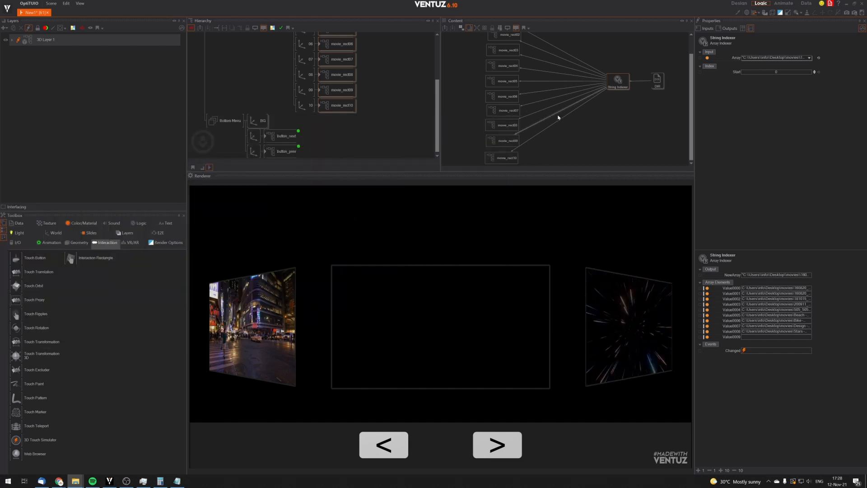
Try the search patterns "*.mp4 *.mov" and "*.mp4, *.mov" on the Directory node.
{"action": "left_click", "coordinate": [595, 128]}
{"action": "left_click", "coordinate": [617, 97]}
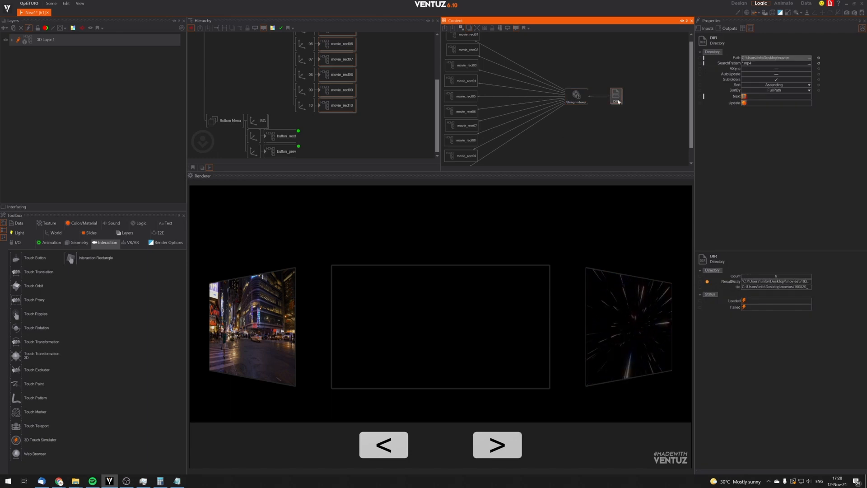
{"action": "left_click", "coordinate": [755, 64]}
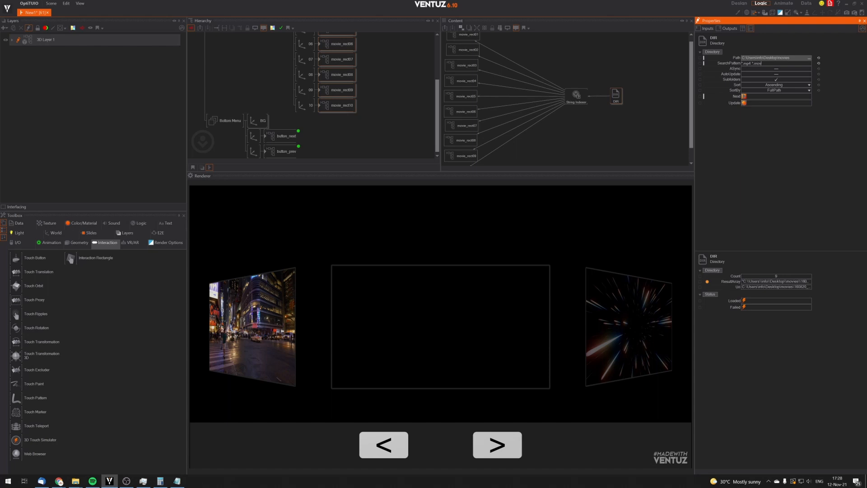
{"action": "key", "text": "Return"}
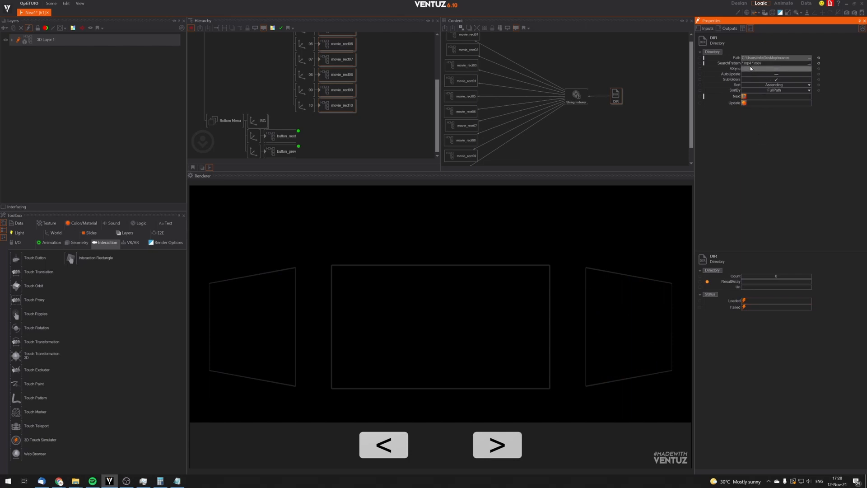
{"action": "left_click", "coordinate": [751, 64]}
{"action": "left_click", "coordinate": [752, 64]}
{"action": "left_click", "coordinate": [807, 58]}
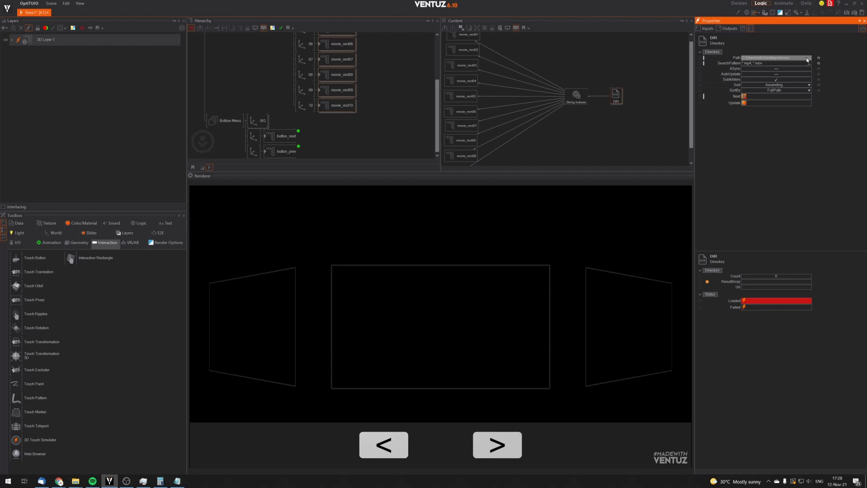
Revise the separator in the Directory node's SearchPattern, keeping both *.mp4 and *.mov in it.
{"action": "left_click", "coordinate": [760, 64]}
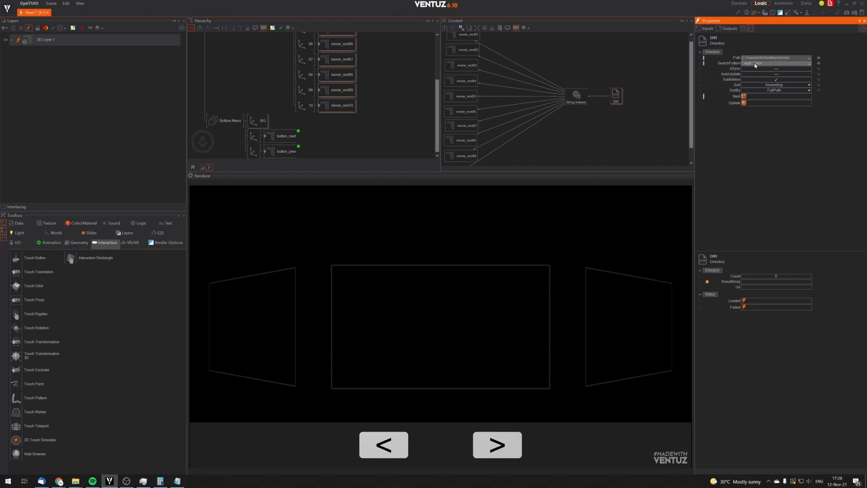
{"action": "left_click", "coordinate": [753, 63]}
{"action": "left_click", "coordinate": [805, 58]}
{"action": "key", "text": "Return"}
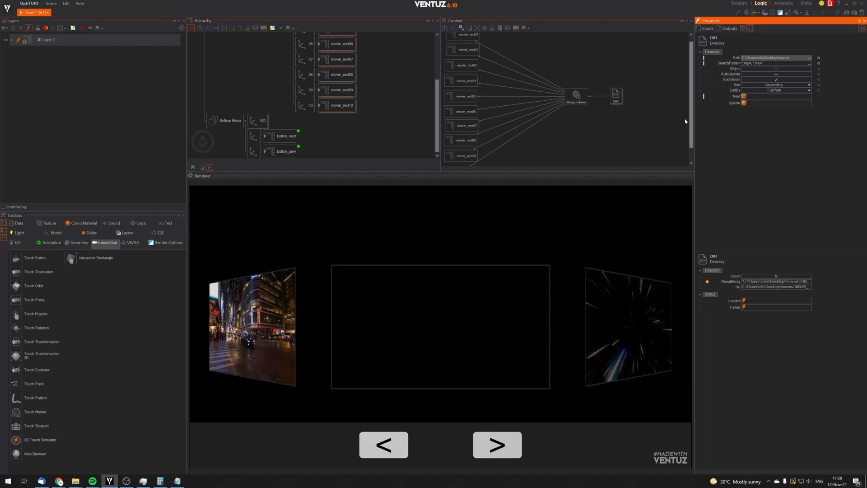
Check the String Indexer's array elements against the Directory node's search pattern and result outputs.
{"action": "left_click", "coordinate": [576, 96]}
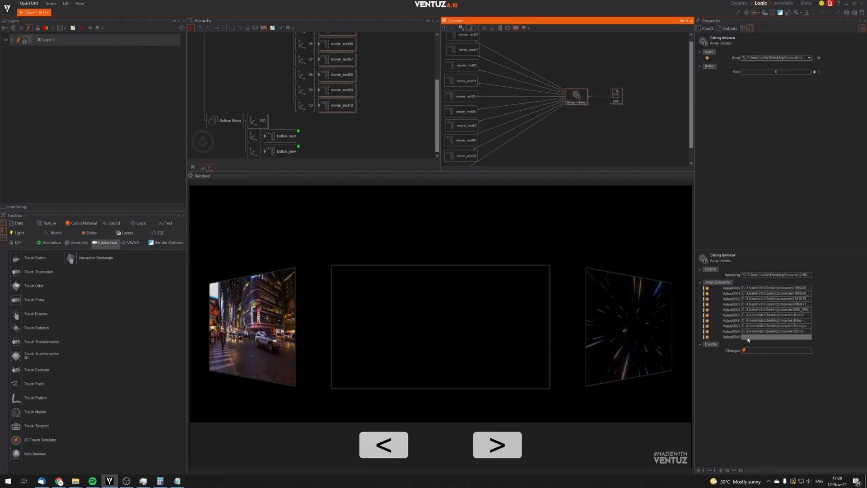
{"action": "left_click", "coordinate": [608, 114]}
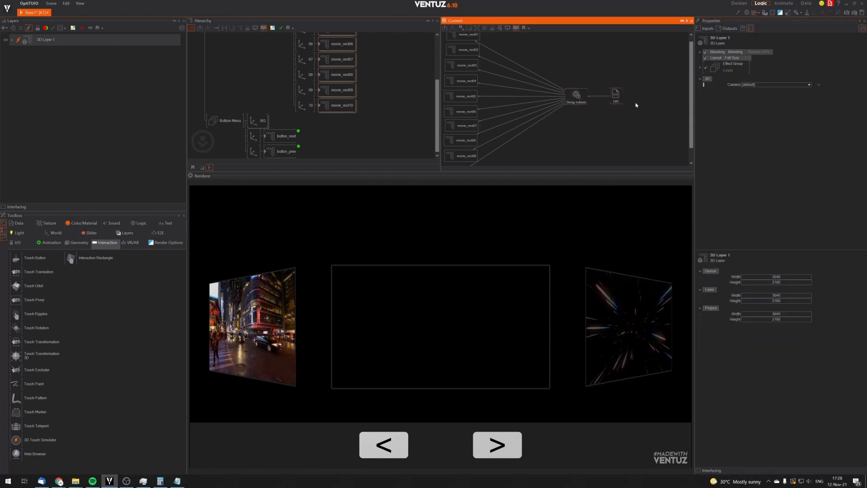
{"action": "left_click", "coordinate": [619, 93]}
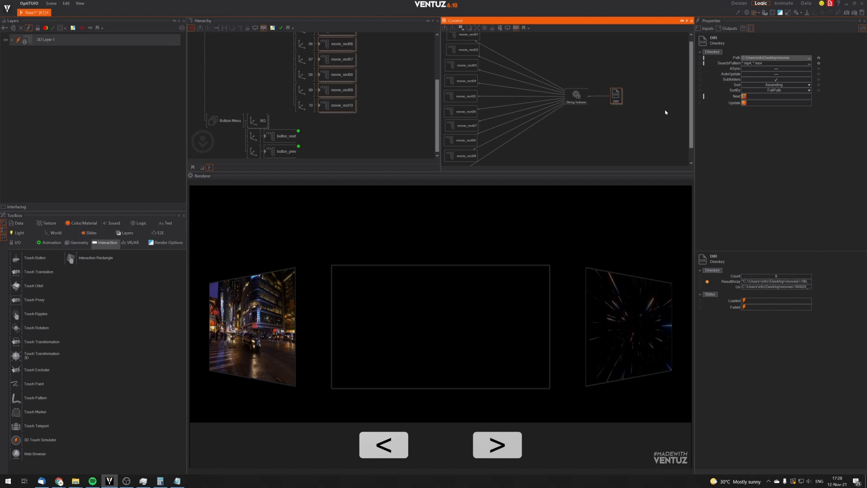
{"action": "left_click", "coordinate": [576, 95]}
{"action": "left_click", "coordinate": [616, 95]}
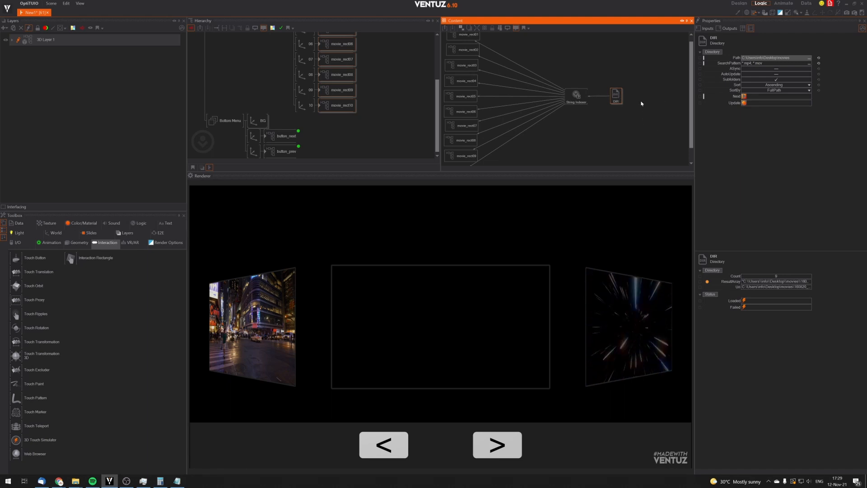
Open the detailed local help description for the Directory node.
{"action": "left_click", "coordinate": [619, 126]}
{"action": "left_click", "coordinate": [614, 96]}
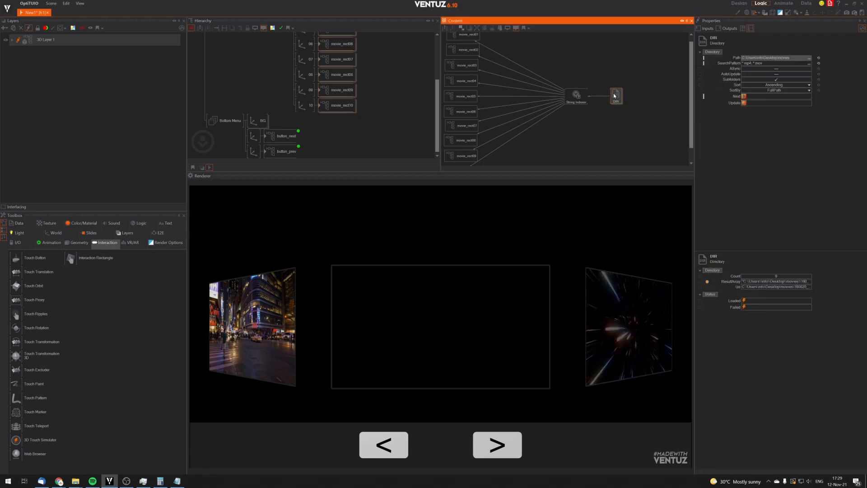
{"action": "mouse_move", "coordinate": [614, 96]}
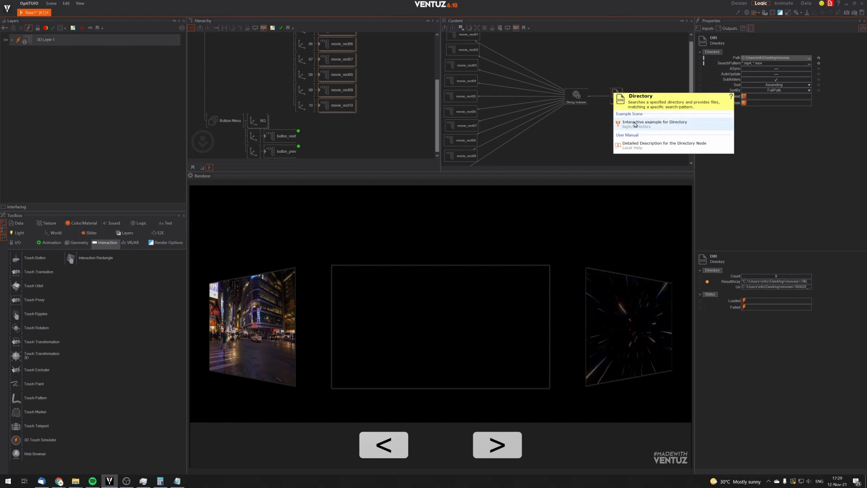
{"action": "left_click", "coordinate": [636, 145]}
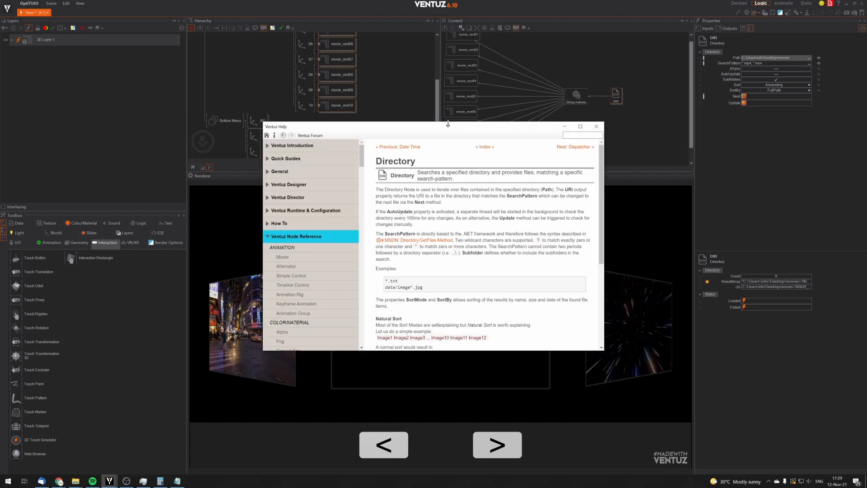
Read the Directory help page for the SearchPattern syntax and examples, and close the help.
{"action": "double_click", "coordinate": [448, 123]}
{"action": "left_click_drag", "start_coordinate": [464, 13], "coordinate": [368, 63]}
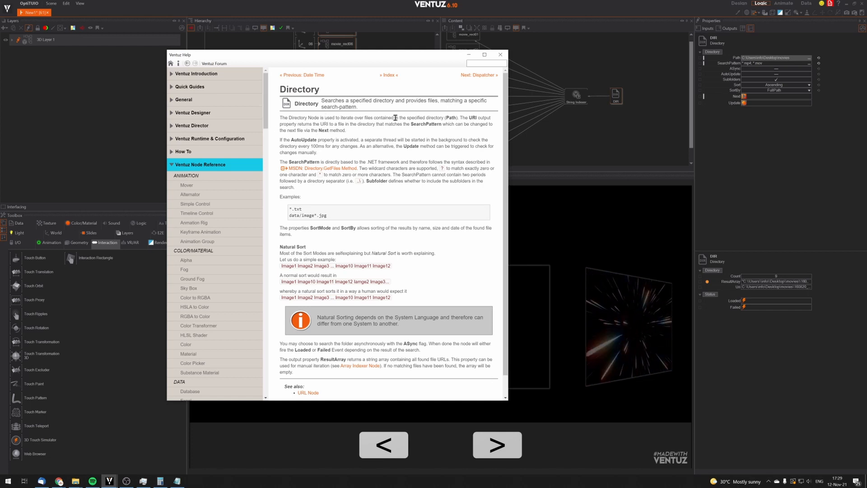
{"action": "scroll", "coordinate": [403, 126], "scroll_direction": "down", "scroll_amount": 1}
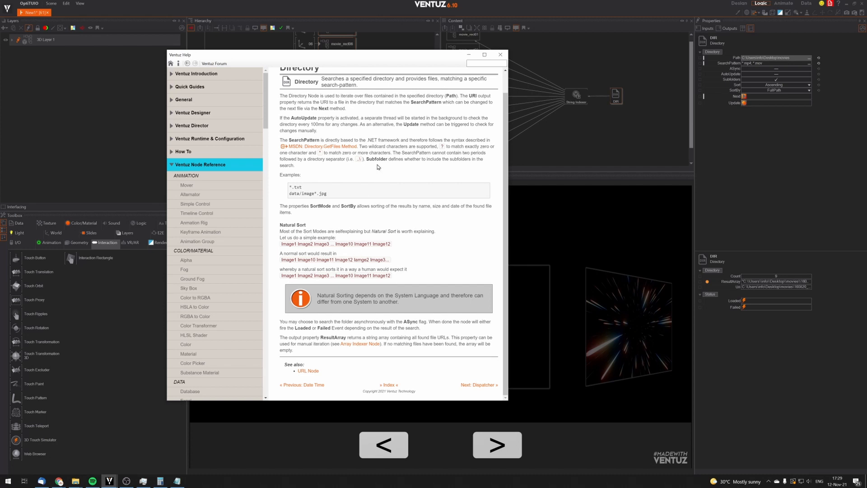
{"action": "left_click", "coordinate": [500, 54]}
Try the Directory node's SearchPattern as "*.mp4*.mov" without any separator.
{"action": "left_click", "coordinate": [796, 63]}
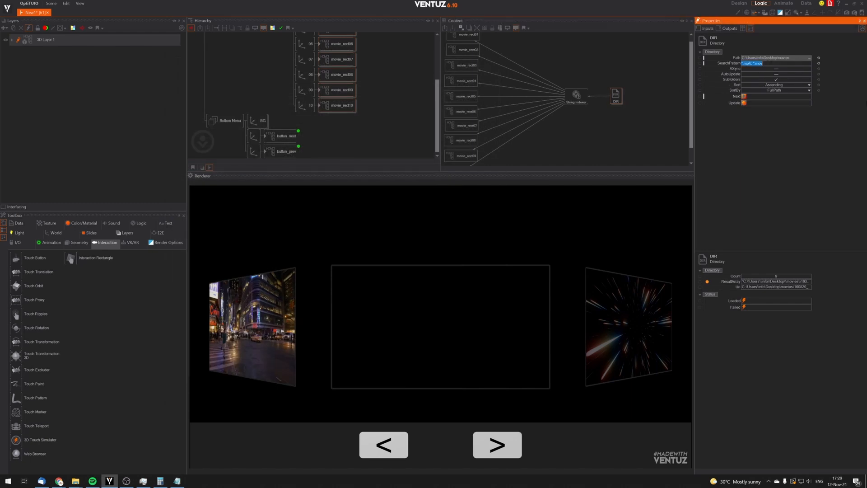
{"action": "left_click", "coordinate": [809, 63]}
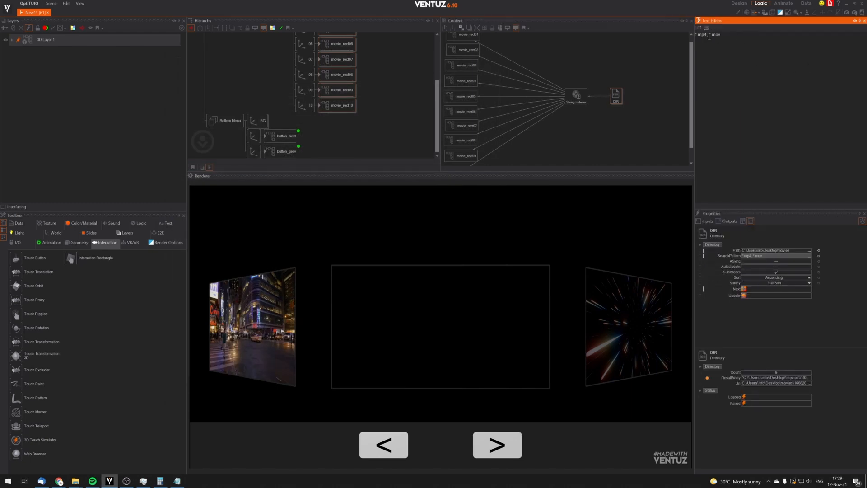
{"action": "left_click", "coordinate": [706, 34]}
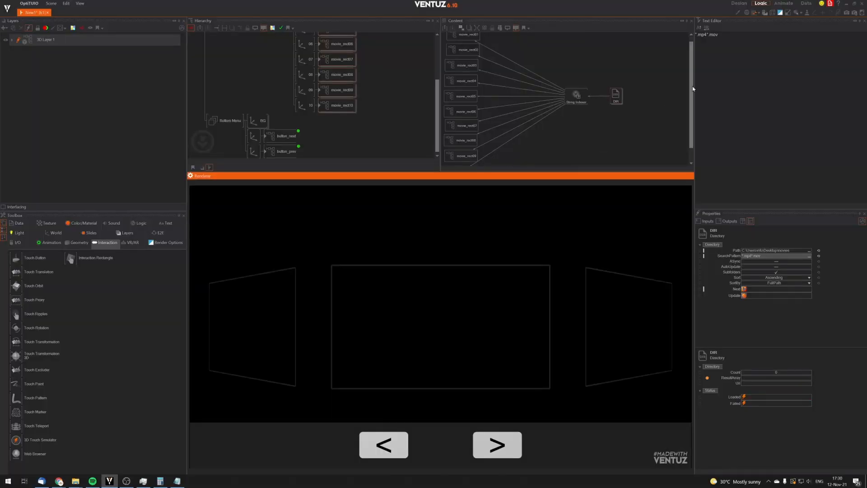
Reduce the Directory node's SearchPattern to *.mp4 only and check the node's results.
{"action": "left_click", "coordinate": [730, 41]}
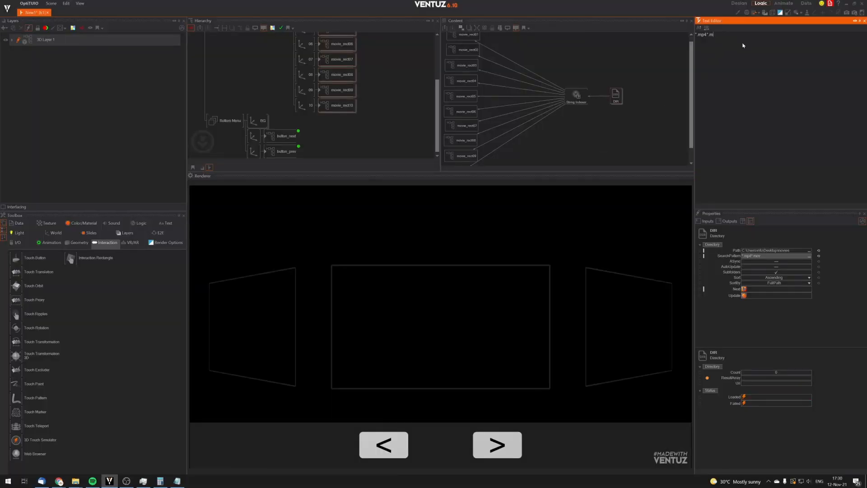
{"action": "key", "text": "BackSpace"}
{"action": "key", "text": "BackSpace"}
{"action": "key", "text": "BackSpace"}
{"action": "left_click", "coordinate": [664, 135]}
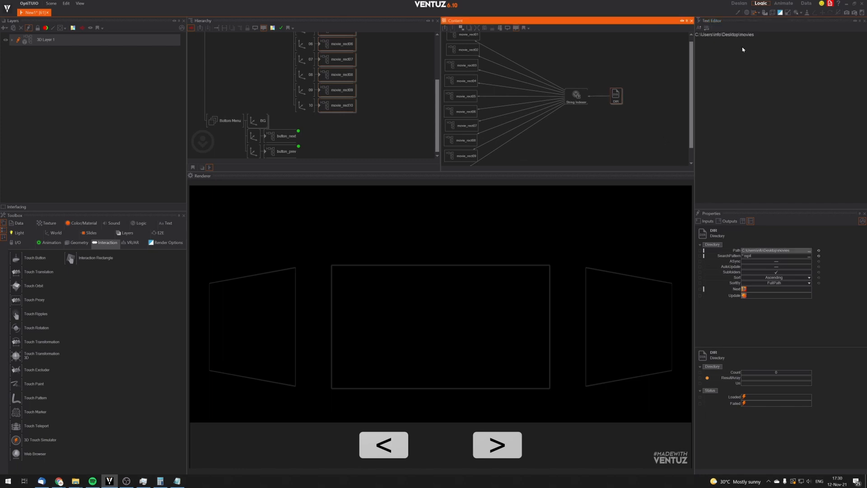
{"action": "left_click", "coordinate": [656, 128]}
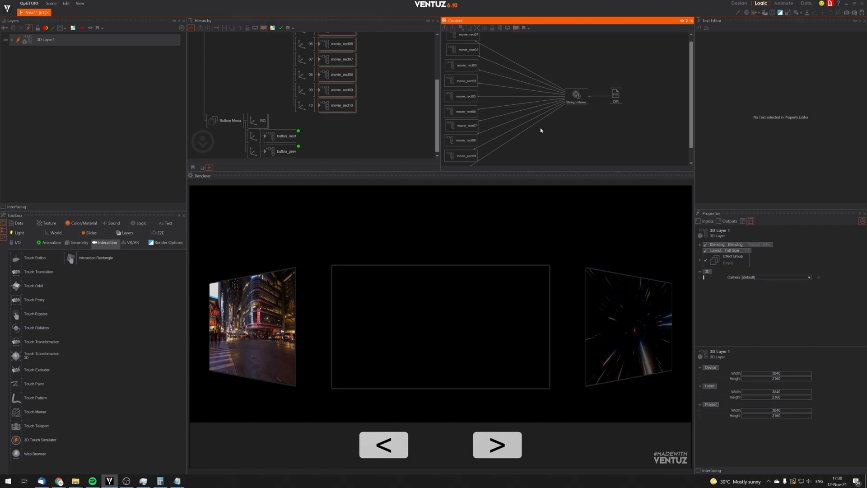
{"action": "left_click", "coordinate": [614, 100]}
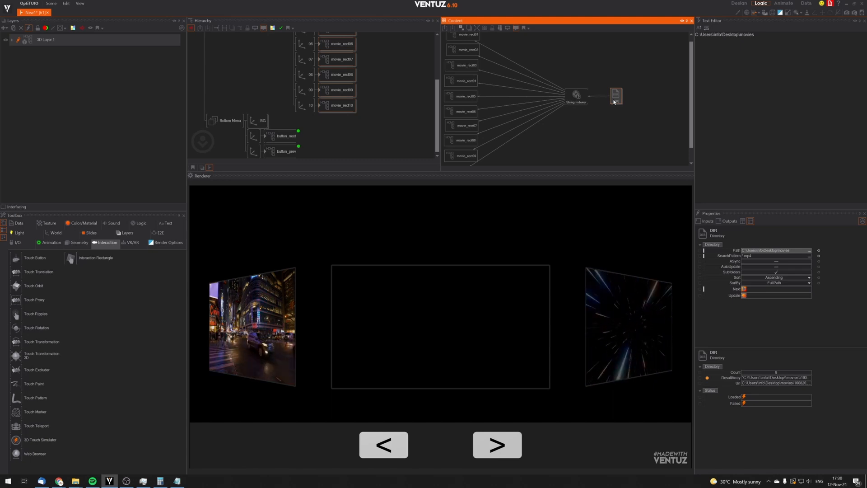
{"action": "left_click", "coordinate": [601, 130]}
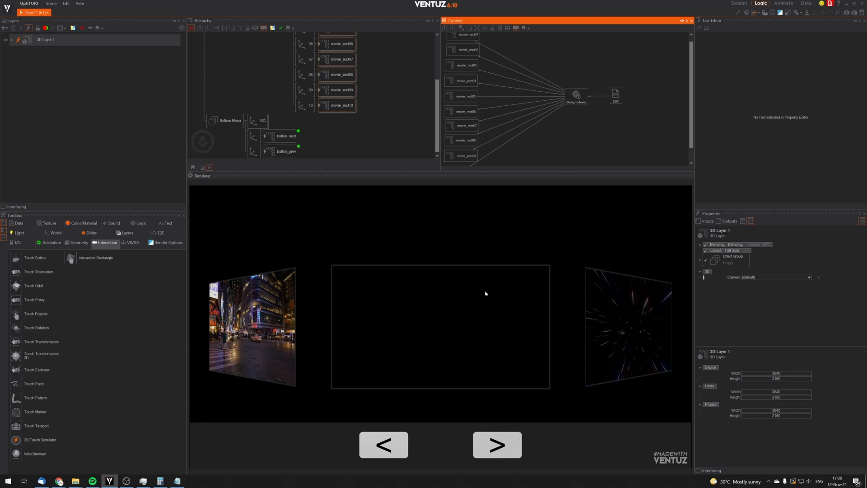
{"action": "key", "text": "alt+Tab"}
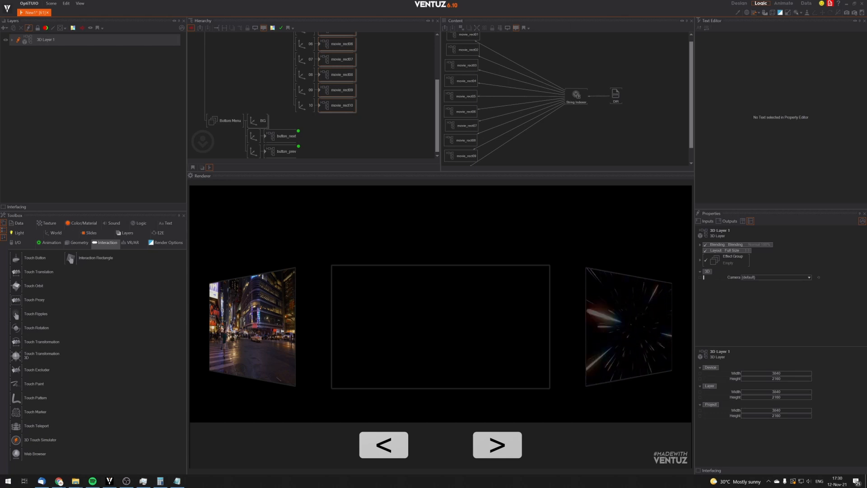
{"action": "key", "text": "super+d"}
{"action": "key", "text": "super+d"}
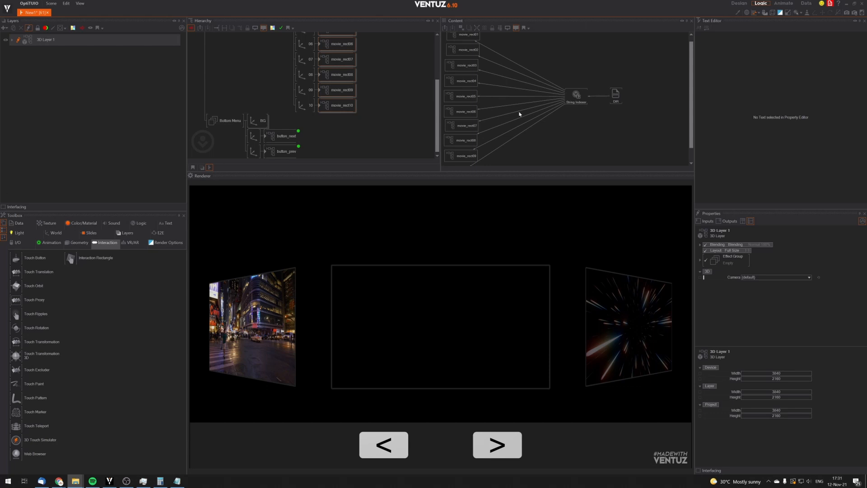
Enable AutoUpdate on the Directory node.
{"action": "left_click", "coordinate": [586, 120]}
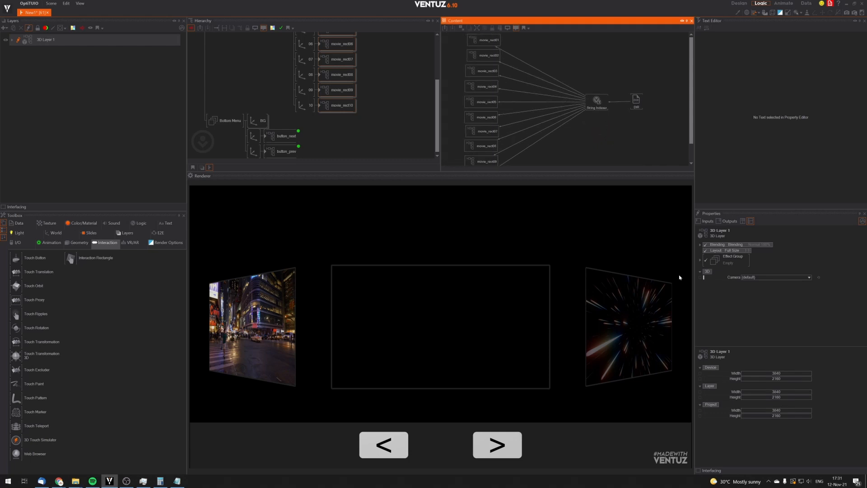
{"action": "left_click", "coordinate": [632, 106]}
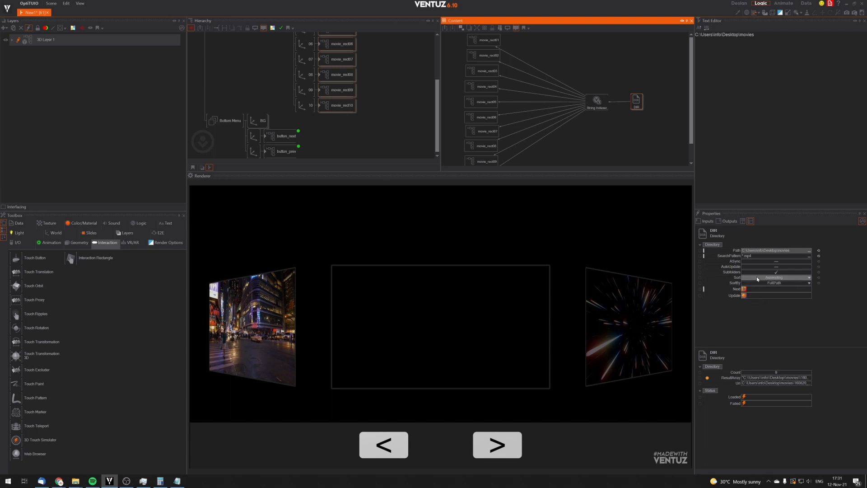
{"action": "left_click", "coordinate": [776, 266]}
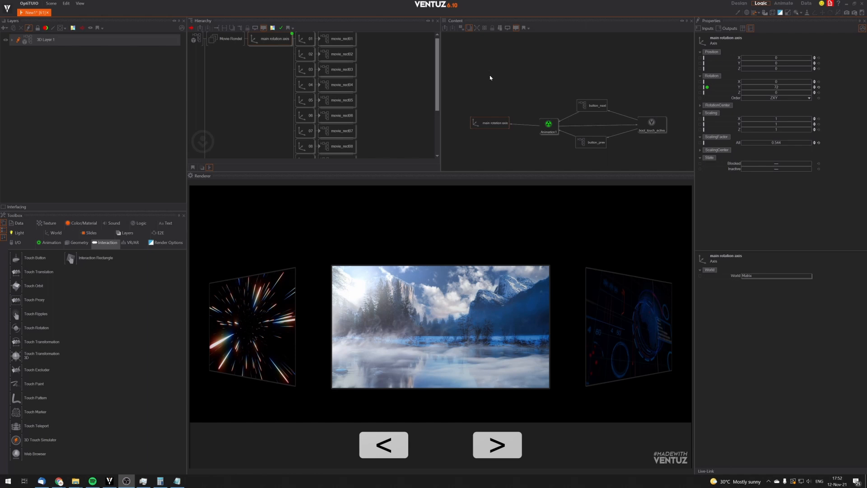
Show the keyframe timeline of Animation1 in the Animate workspace and try the rondel's previous button.
{"action": "left_click", "coordinate": [548, 126]}
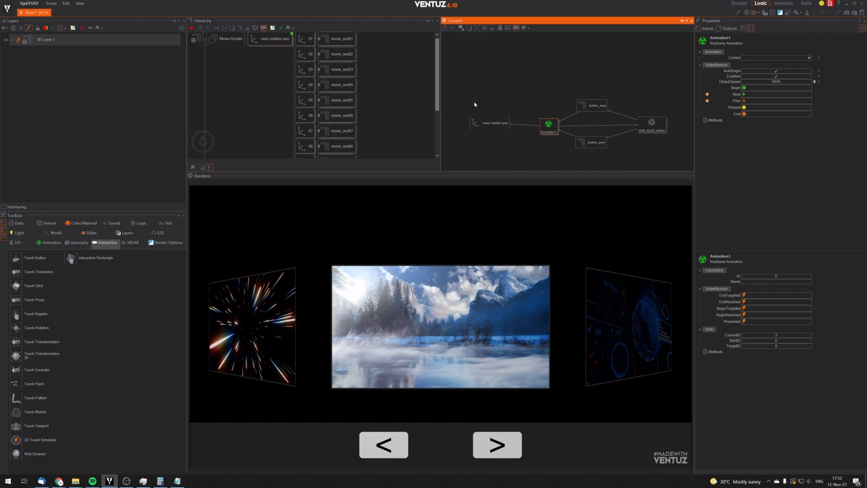
{"action": "left_click", "coordinate": [783, 4]}
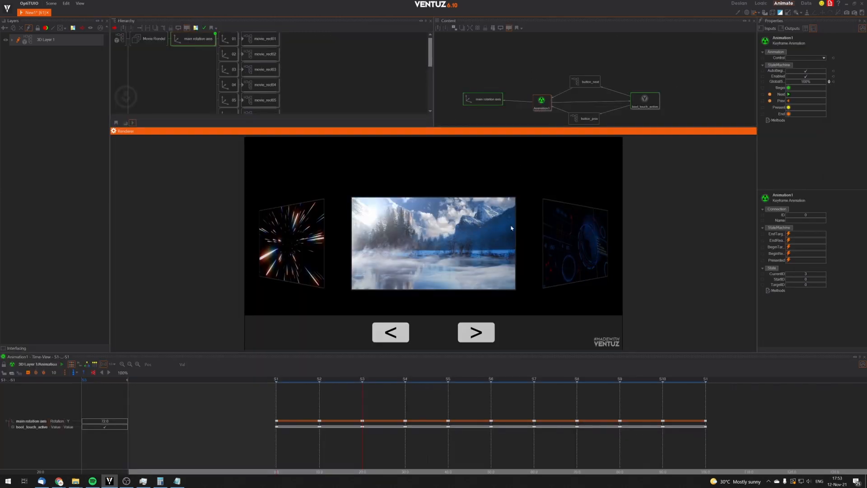
{"action": "left_click", "coordinate": [390, 332]}
Select movie_rect01 through movie_rect10 together with the main rotation axis in the Hierarchy to show all their linked nodes in Content.
{"action": "left_click", "coordinate": [265, 40]}
{"action": "left_click", "coordinate": [265, 55], "text": "ctrl"}
{"action": "left_click", "coordinate": [264, 70], "text": "ctrl"}
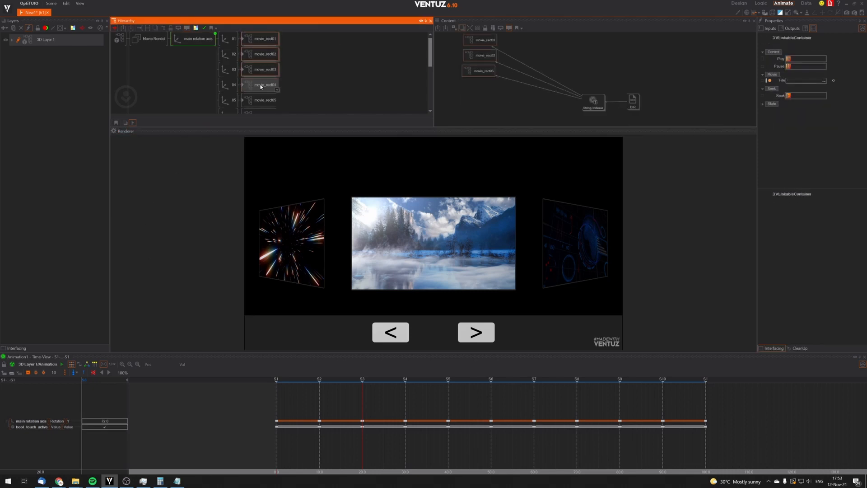
{"action": "left_click", "coordinate": [261, 86], "text": "ctrl"}
{"action": "left_click", "coordinate": [260, 100], "text": "ctrl"}
{"action": "left_click", "coordinate": [258, 111], "text": "ctrl"}
{"action": "scroll", "coordinate": [264, 98], "scroll_direction": "down", "scroll_amount": 1}
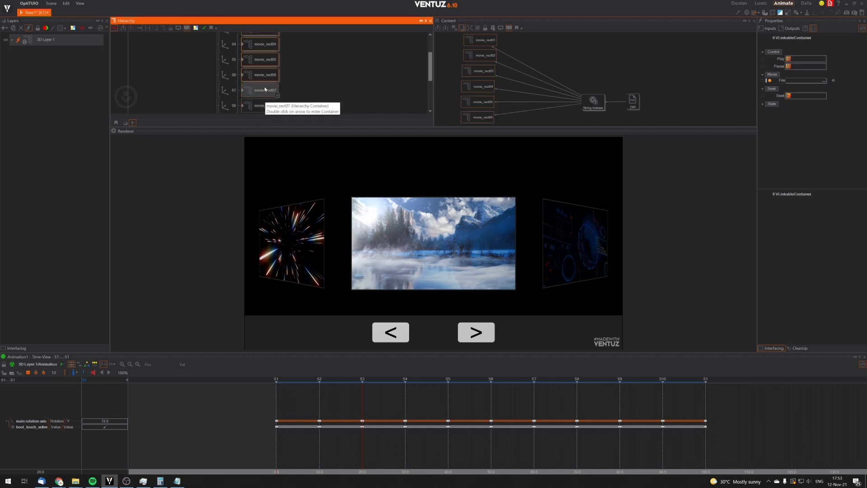
{"action": "left_click", "coordinate": [265, 90], "text": "ctrl"}
{"action": "left_click", "coordinate": [258, 107], "text": "ctrl"}
{"action": "scroll", "coordinate": [259, 101], "scroll_direction": "down", "scroll_amount": 1}
{"action": "left_click", "coordinate": [261, 81], "text": "ctrl"}
{"action": "left_click", "coordinate": [264, 95], "text": "ctrl"}
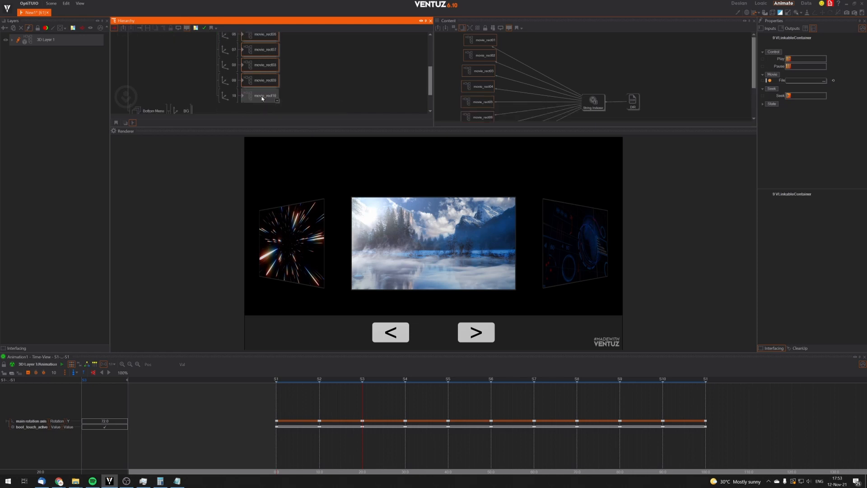
{"action": "scroll", "coordinate": [600, 72], "scroll_direction": "down", "scroll_amount": 6}
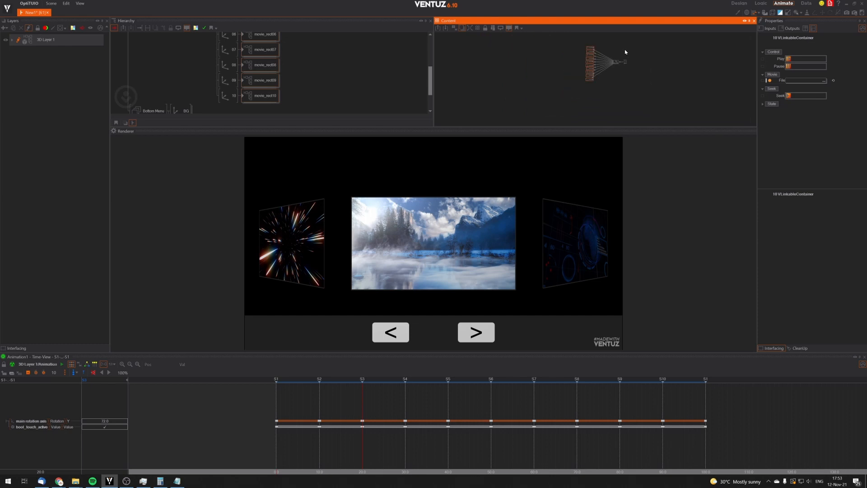
{"action": "scroll", "coordinate": [263, 60], "scroll_direction": "up", "scroll_amount": 4}
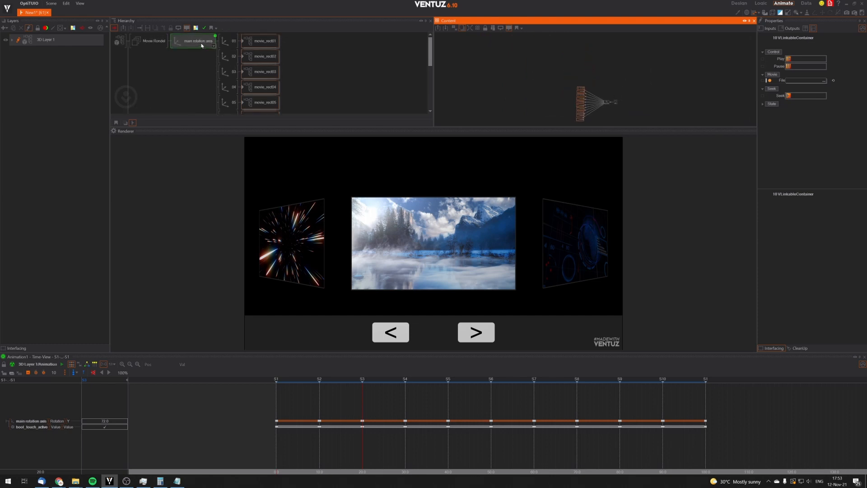
{"action": "left_click", "coordinate": [195, 40]}
{"action": "left_click", "coordinate": [578, 86]}
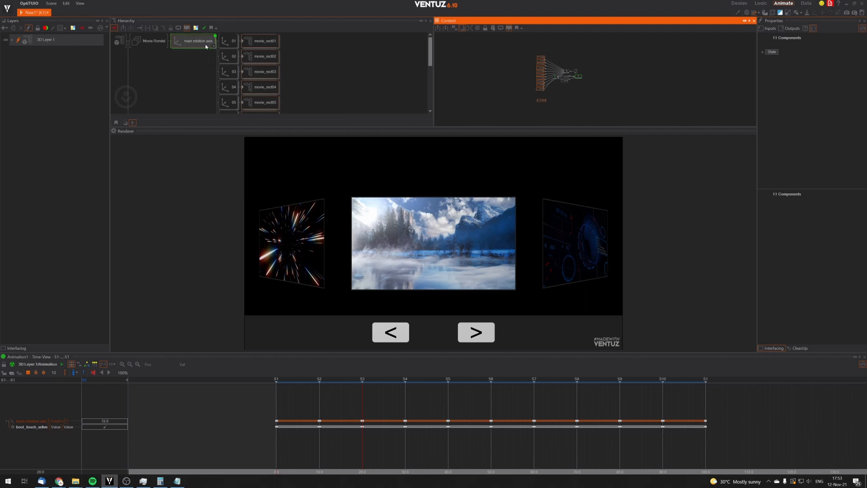
Move the Animation1, button_prev, button_next and bool_touch_active nodes away from the String Indexer links, next to the main rotation axis node.
{"action": "scroll", "coordinate": [583, 86], "scroll_direction": "up", "scroll_amount": 5}
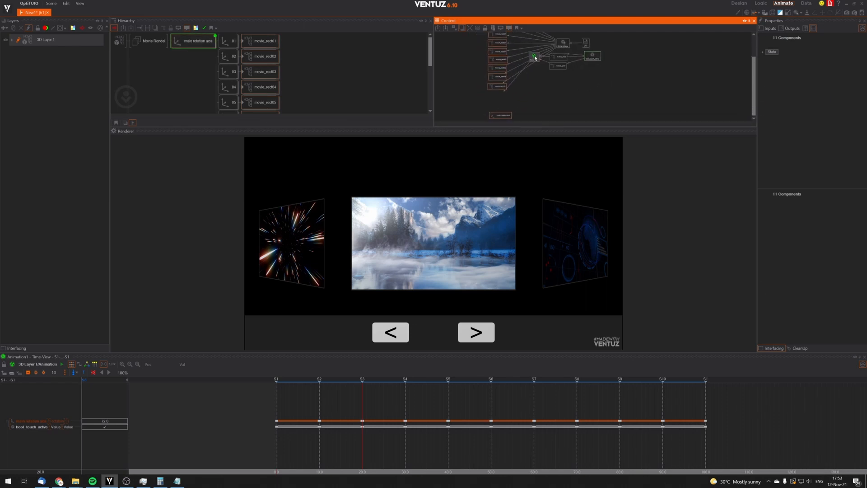
{"action": "left_click_drag", "start_coordinate": [535, 57], "coordinate": [547, 103]}
{"action": "left_click_drag", "start_coordinate": [559, 67], "coordinate": [577, 113]}
{"action": "left_click_drag", "start_coordinate": [585, 56], "coordinate": [580, 95]}
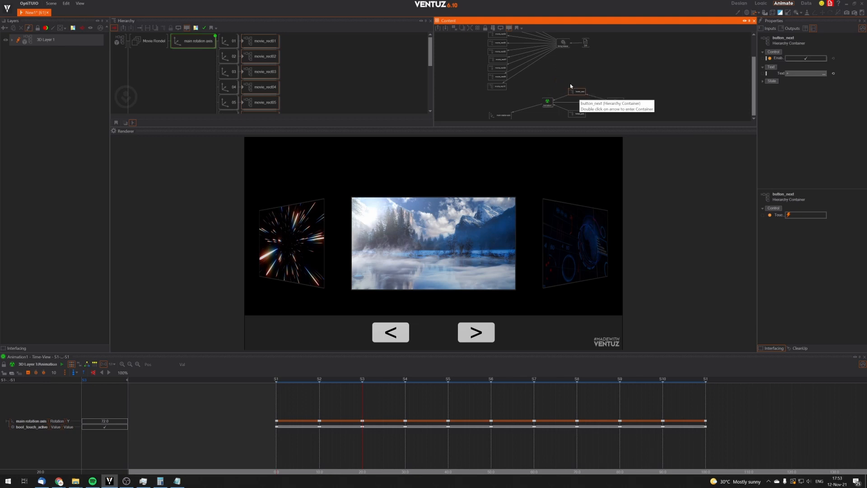
Test the Play trigger of the movie_rect01 container.
{"action": "scroll", "coordinate": [571, 91], "scroll_direction": "down", "scroll_amount": 2}
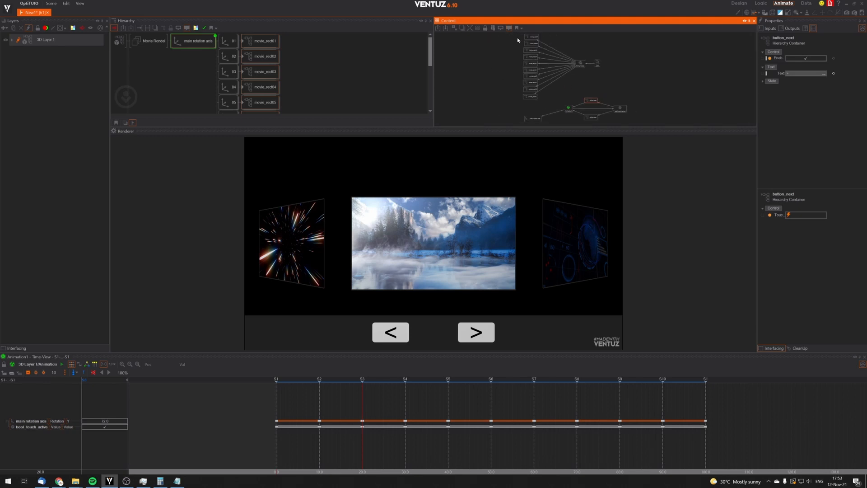
{"action": "left_click", "coordinate": [533, 37]}
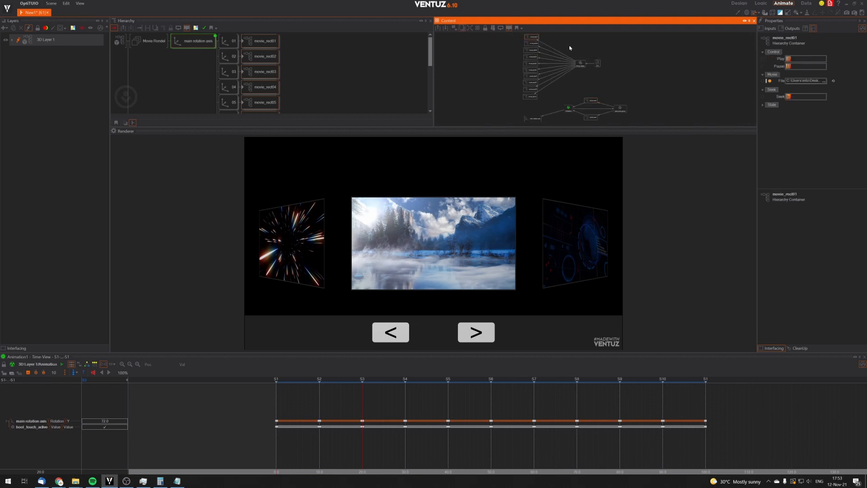
{"action": "left_click", "coordinate": [789, 60]}
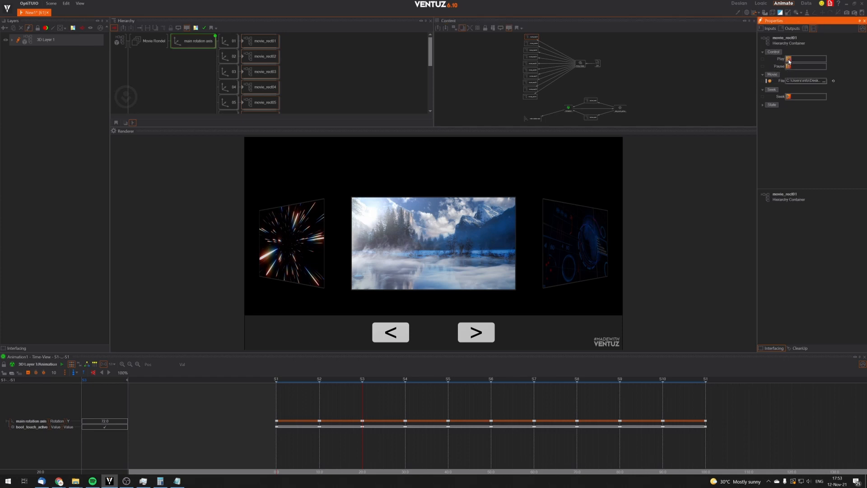
{"action": "left_click", "coordinate": [789, 59]}
{"action": "left_click", "coordinate": [788, 59]}
{"action": "scroll", "coordinate": [505, 49], "scroll_direction": "up", "scroll_amount": 1, "text": "ctrl"}
{"action": "left_click", "coordinate": [508, 72]}
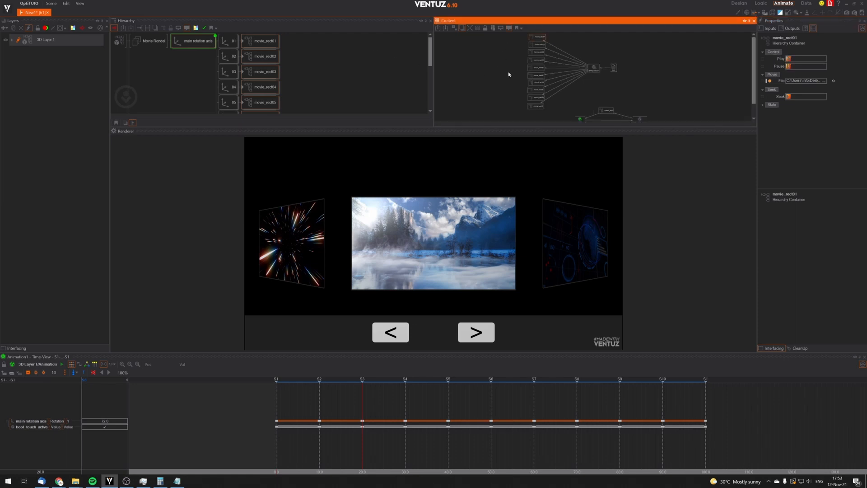
{"action": "scroll", "coordinate": [520, 52], "scroll_direction": "up", "scroll_amount": 1, "text": "ctrl"}
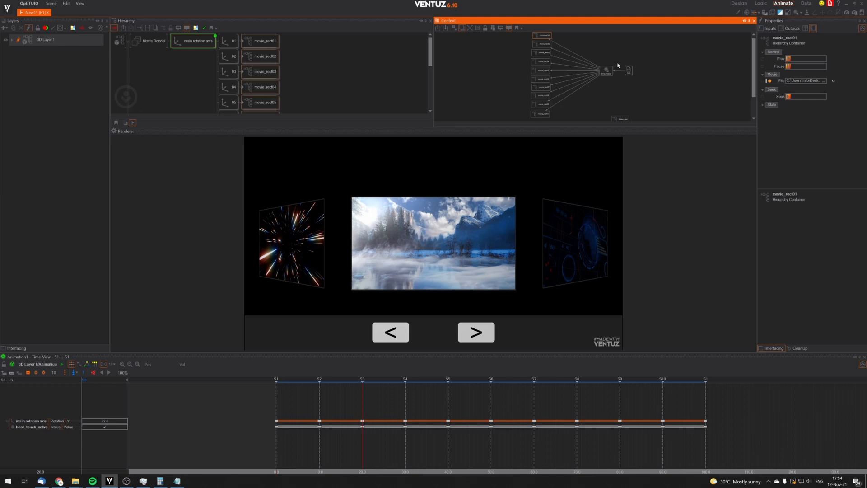
Move the animation's time position back to 0.0, the first state S1.
{"action": "left_click", "coordinate": [253, 41]}
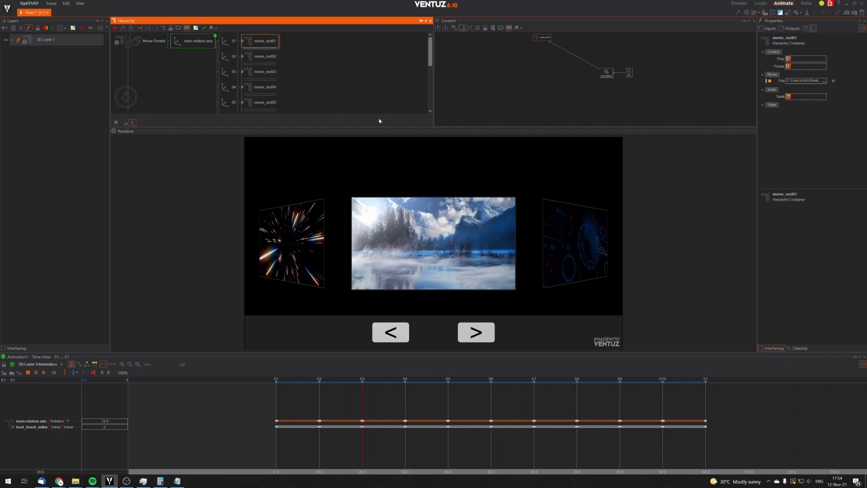
{"action": "left_click", "coordinate": [306, 406]}
{"action": "left_click_drag", "start_coordinate": [305, 406], "coordinate": [266, 403]}
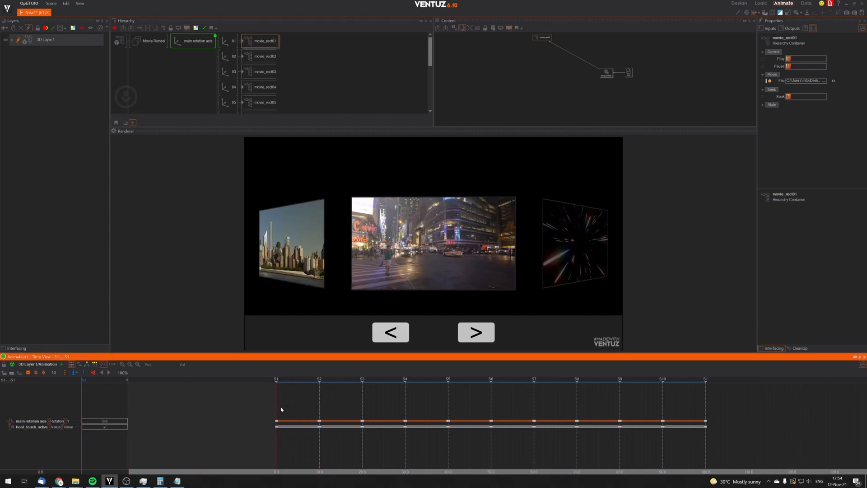
Block and unblock the movie_rect01 container repeatedly in the hierarchy, leaving it unblocked.
{"action": "left_click", "coordinate": [262, 40]}
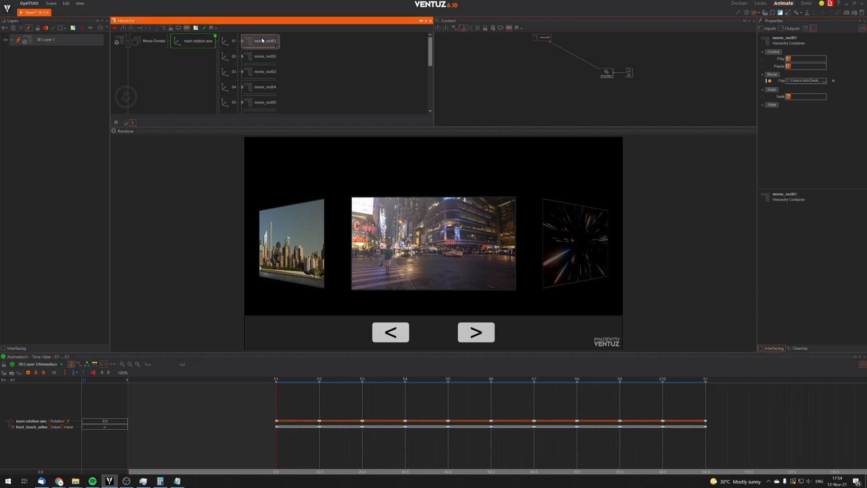
{"action": "key", "text": "b"}
{"action": "key", "text": "b"}
{"action": "key", "text": "b"}
{"action": "key", "text": "b"}
{"action": "key", "text": "b"}
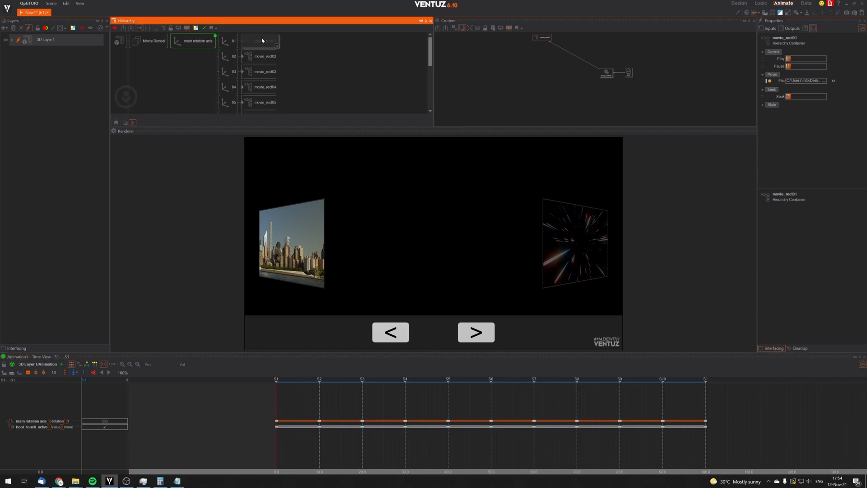
{"action": "key", "text": "b"}
{"action": "key", "text": "b"}
{"action": "key", "text": "b"}
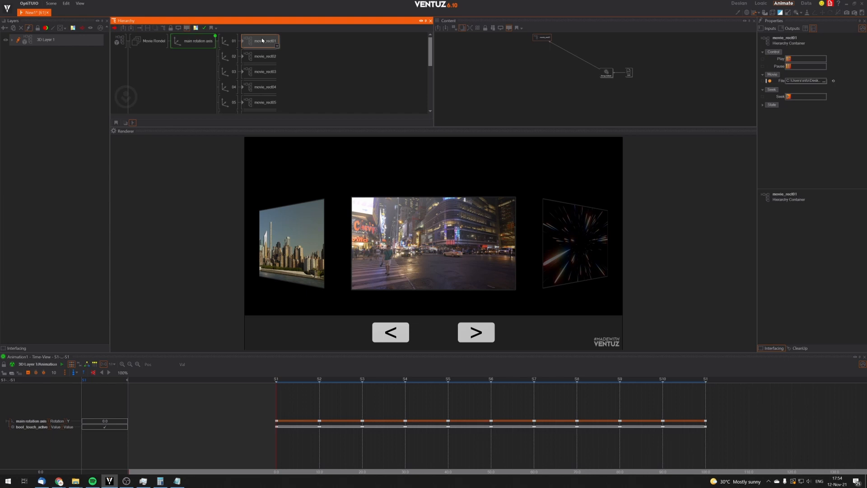
{"action": "key", "text": "b"}
{"action": "key", "text": "b"}
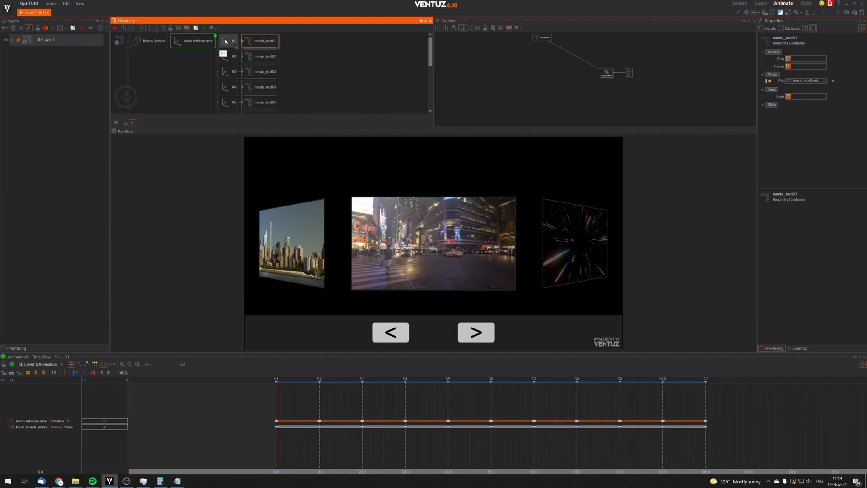
{"action": "left_click", "coordinate": [140, 28]}
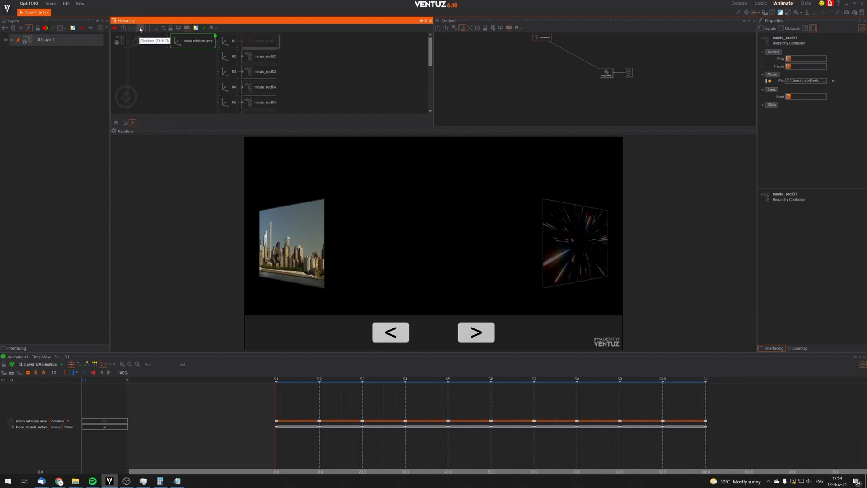
{"action": "left_click", "coordinate": [140, 28]}
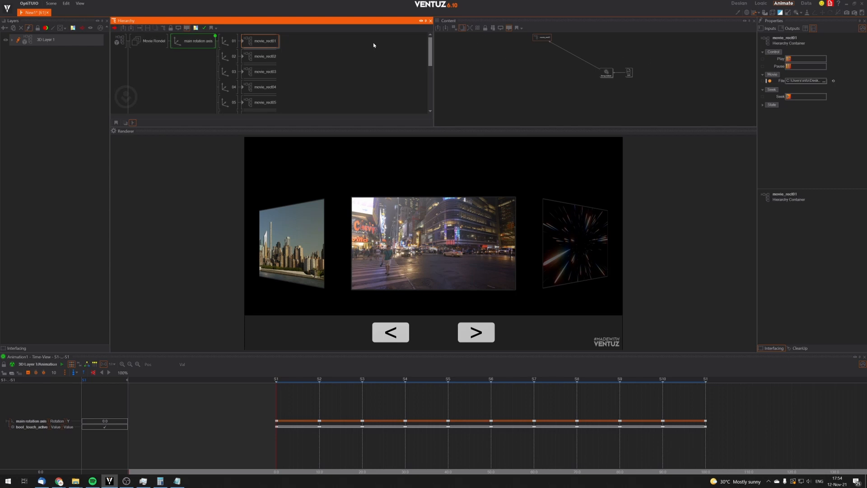
Expand the State properties of movie_rect01 and switch its Blocked property on and off.
{"action": "left_click", "coordinate": [542, 37]}
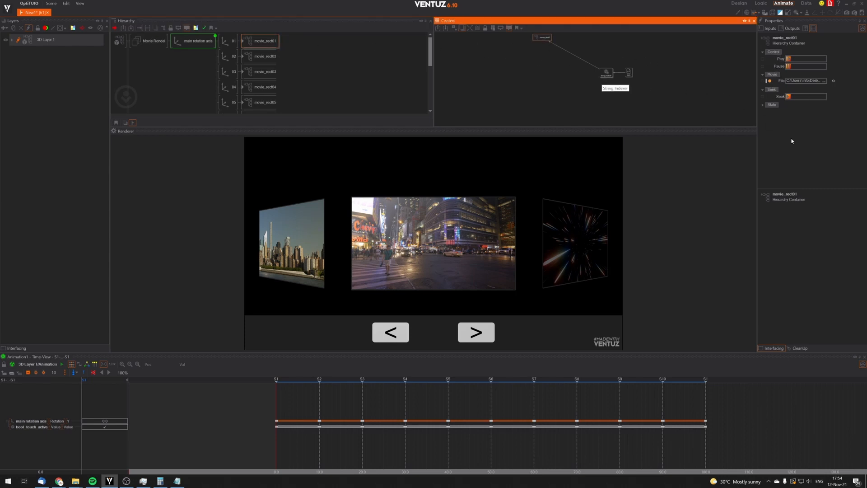
{"action": "left_click", "coordinate": [763, 105]}
{"action": "left_click", "coordinate": [804, 111]}
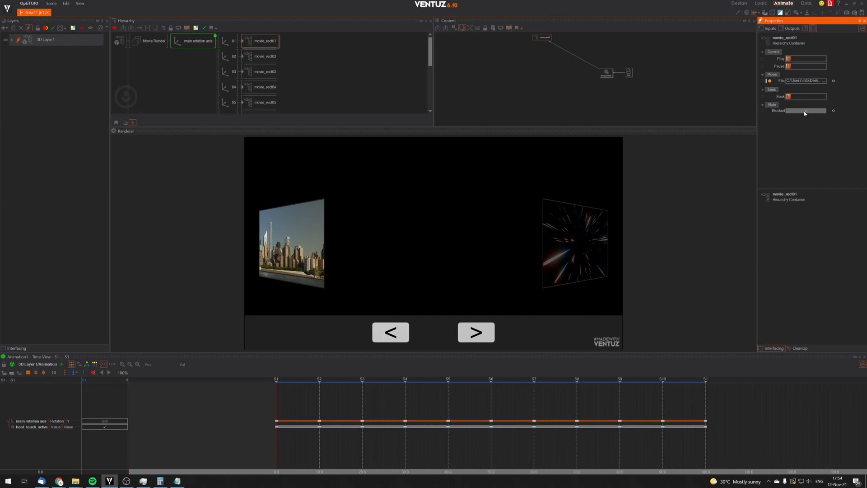
{"action": "left_click", "coordinate": [804, 111]}
{"action": "left_click", "coordinate": [805, 111]}
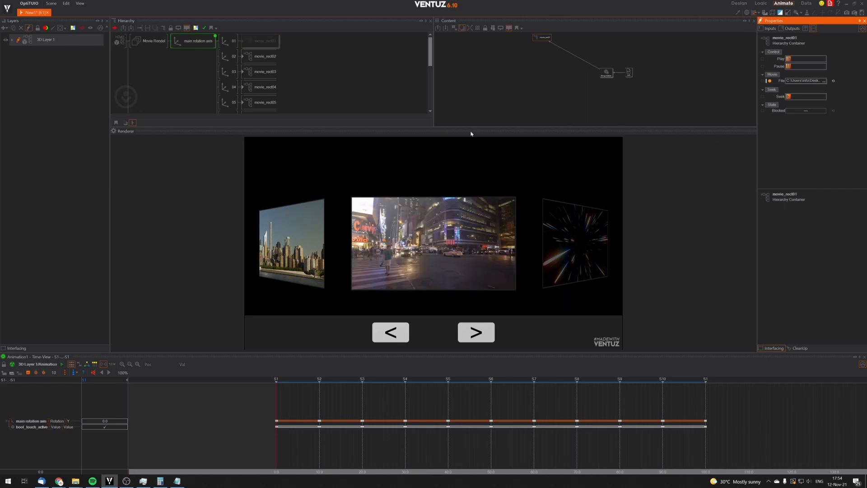
Toggle the blocking of movie_rect01 on and off several more times from the hierarchy, leaving it unblocked.
{"action": "left_click", "coordinate": [264, 41]}
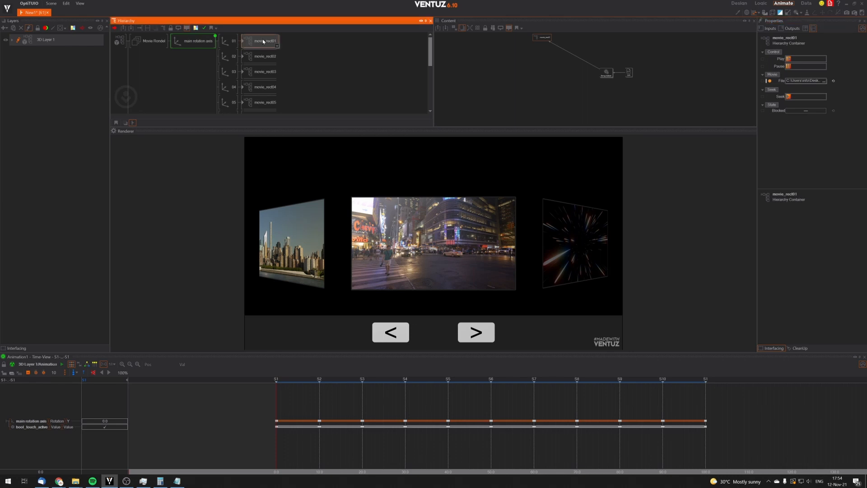
{"action": "key", "text": "ctrl+b"}
{"action": "key", "text": "ctrl+b"}
{"action": "key", "text": "ctrl+b"}
{"action": "key", "text": "ctrl+b"}
{"action": "key", "text": "ctrl+b"}
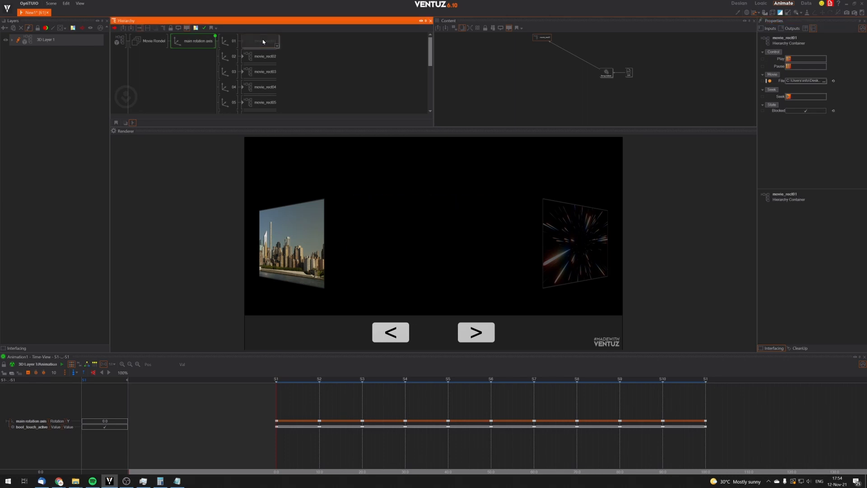
{"action": "key", "text": "ctrl+b"}
{"action": "key", "text": "ctrl+b"}
{"action": "key", "text": "ctrl+b"}
{"action": "key", "text": "ctrl+b"}
{"action": "key", "text": "ctrl+b"}
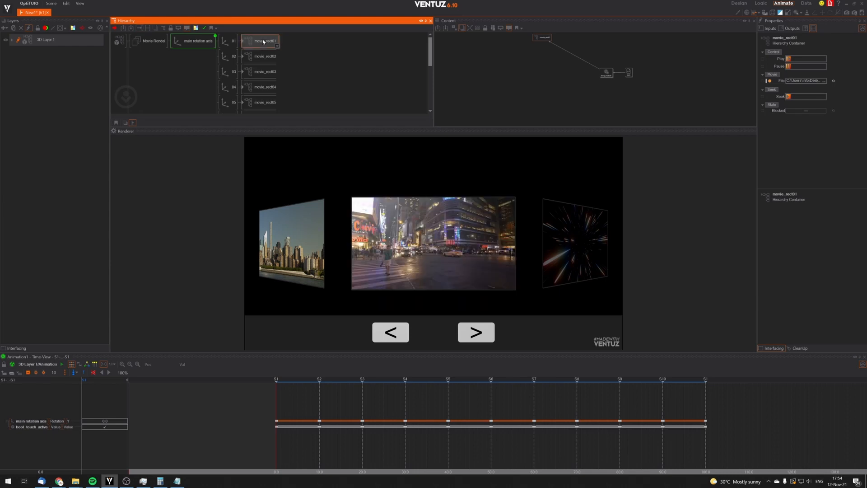
{"action": "key", "text": "ctrl+b"}
{"action": "key", "text": "ctrl+b"}
{"action": "key", "text": "ctrl+b"}
{"action": "key", "text": "ctrl+b"}
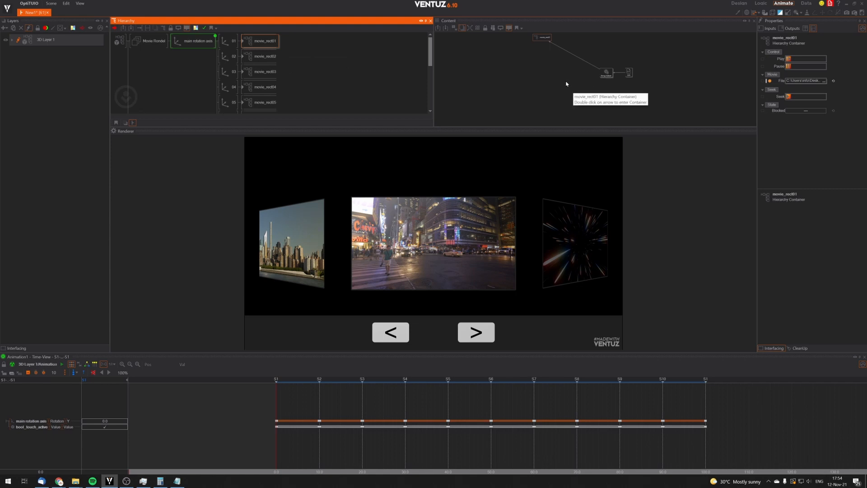
Test the movie_rect01 container by triggering its Play, Pause and Seek events.
{"action": "left_click", "coordinate": [540, 67]}
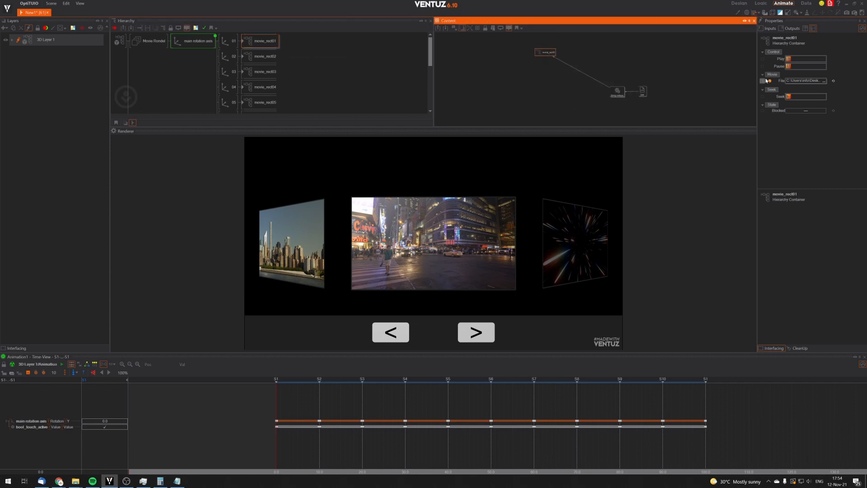
{"action": "left_click", "coordinate": [789, 61]}
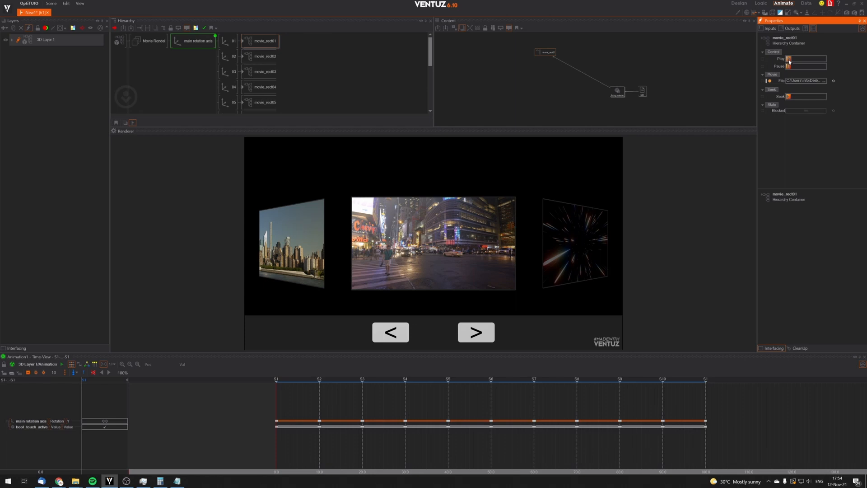
{"action": "left_click", "coordinate": [788, 66]}
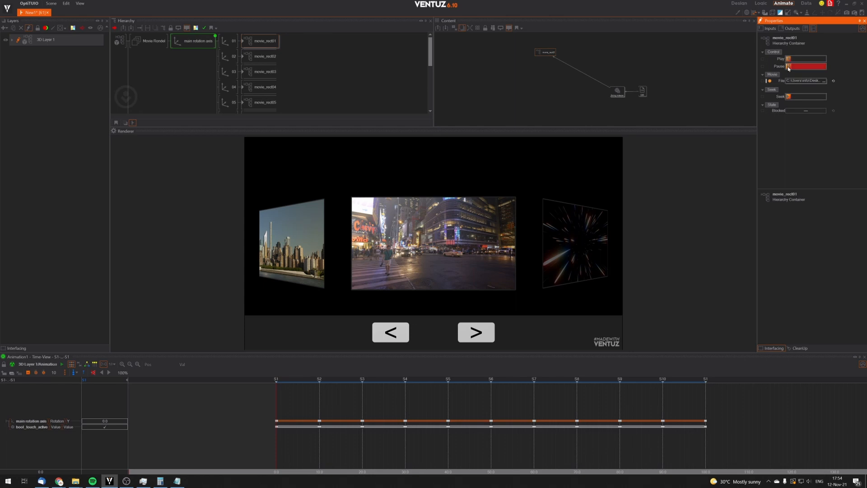
{"action": "left_click", "coordinate": [788, 96]}
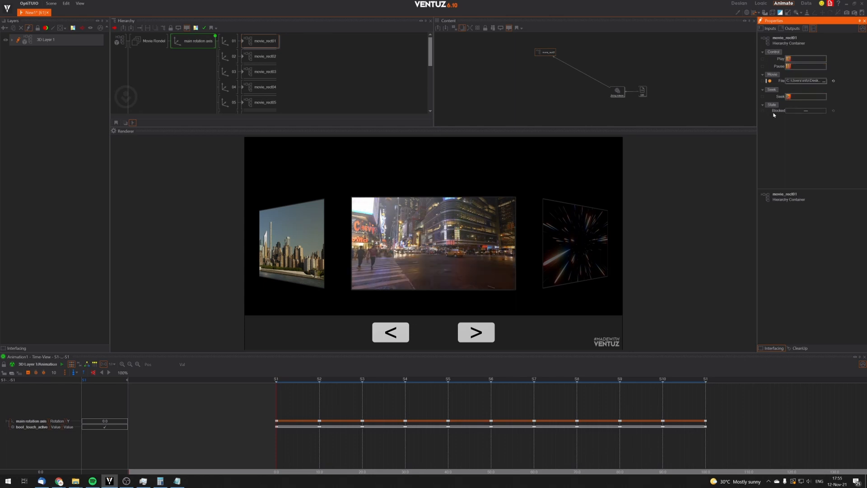
{"action": "left_click", "coordinate": [789, 60]}
{"action": "left_click", "coordinate": [785, 61]}
Select all ten movie containers, movie_rect01 to movie_rect10, in the hierarchy together with the main rotation axis.
{"action": "left_click", "coordinate": [259, 56], "text": "ctrl"}
{"action": "left_click", "coordinate": [260, 71], "text": "ctrl"}
{"action": "left_click", "coordinate": [260, 86], "text": "ctrl"}
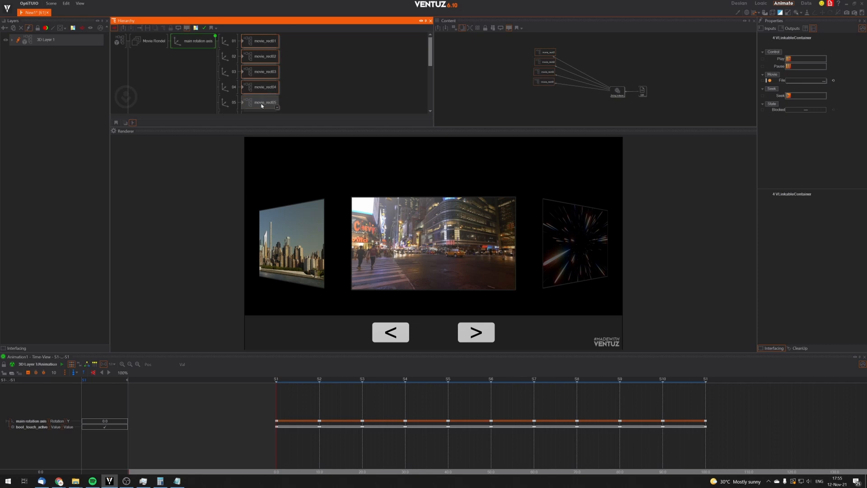
{"action": "left_click", "coordinate": [261, 104], "text": "ctrl"}
{"action": "scroll", "coordinate": [261, 105], "scroll_direction": "down", "scroll_amount": 2}
{"action": "left_click", "coordinate": [261, 63], "text": "ctrl"}
{"action": "left_click", "coordinate": [261, 76], "text": "ctrl"}
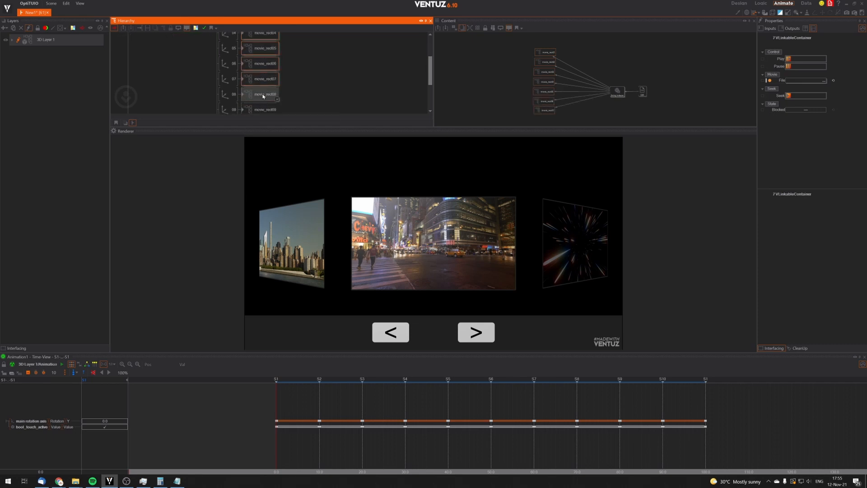
{"action": "left_click", "coordinate": [262, 96], "text": "ctrl"}
{"action": "left_click", "coordinate": [262, 109], "text": "ctrl"}
{"action": "scroll", "coordinate": [262, 109], "scroll_direction": "down", "scroll_amount": 2}
{"action": "left_click", "coordinate": [261, 59], "text": "ctrl"}
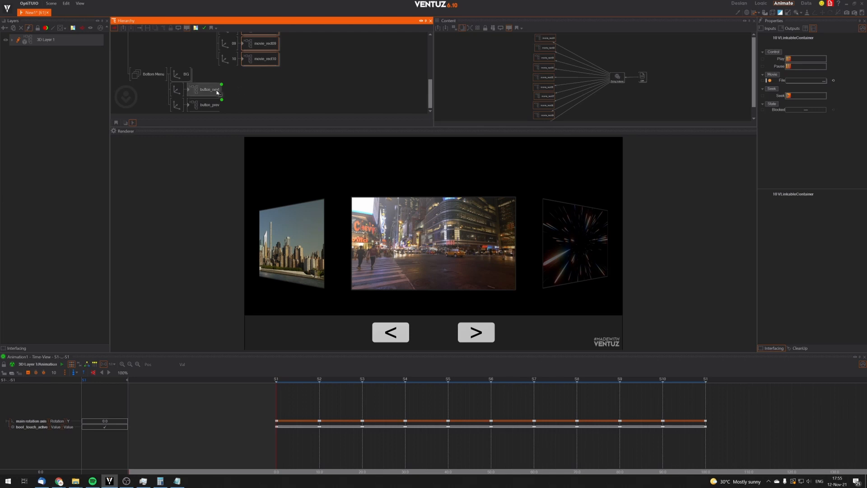
{"action": "scroll", "coordinate": [177, 71], "scroll_direction": "up", "scroll_amount": 5}
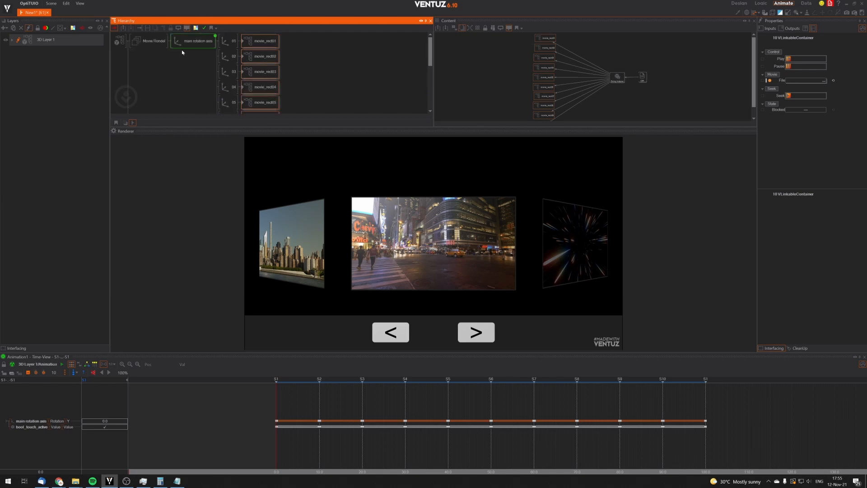
{"action": "left_click", "coordinate": [192, 41], "text": "ctrl"}
{"action": "middle_click_drag", "start_coordinate": [644, 98], "coordinate": [652, 73]}
{"action": "scroll", "coordinate": [648, 82], "scroll_direction": "down", "scroll_amount": 2}
{"action": "mouse_move", "coordinate": [569, 118]}
{"action": "left_mouse_down"}
{"action": "mouse_move", "coordinate": [590, 113]}
{"action": "mouse_move", "coordinate": [582, 113]}
{"action": "left_mouse_up"}
{"action": "left_click", "coordinate": [579, 99]}
{"action": "middle_click_drag", "start_coordinate": [542, 99], "coordinate": [543, 108]}
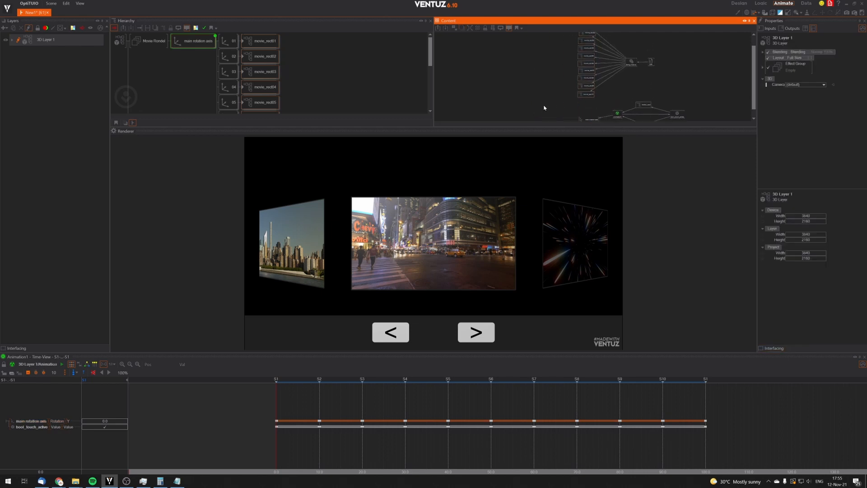
{"action": "scroll", "coordinate": [586, 110], "scroll_direction": "down", "scroll_amount": 1}
{"action": "middle_click_drag", "start_coordinate": [608, 82], "coordinate": [602, 76]}
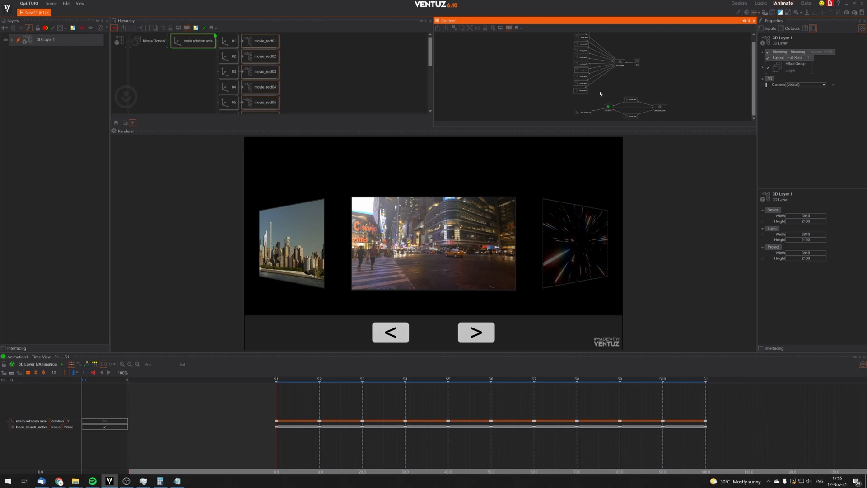
{"action": "left_click_drag", "start_coordinate": [602, 95], "coordinate": [634, 107]}
{"action": "middle_click_drag", "start_coordinate": [610, 92], "coordinate": [613, 103]}
{"action": "scroll", "coordinate": [615, 85], "scroll_direction": "up", "scroll_amount": 2}
{"action": "left_click", "coordinate": [608, 87]}
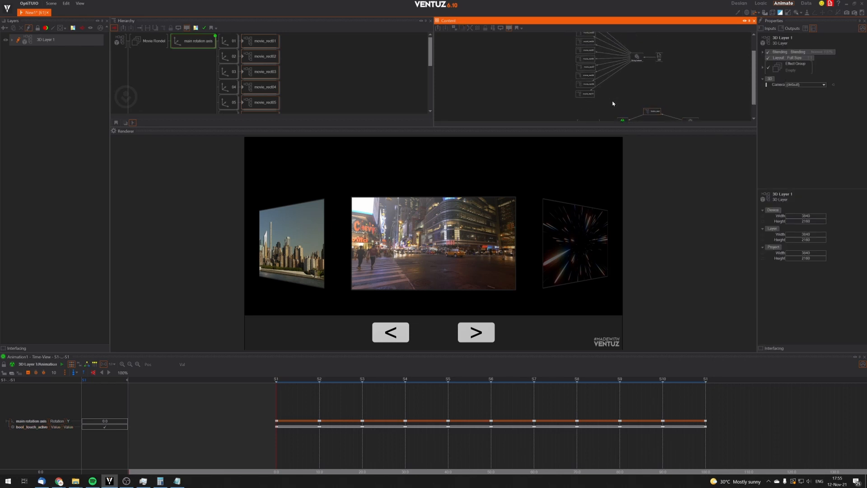
{"action": "middle_click_drag", "start_coordinate": [550, 60], "coordinate": [543, 80]}
{"action": "scroll", "coordinate": [561, 35], "scroll_direction": "down", "scroll_amount": 1}
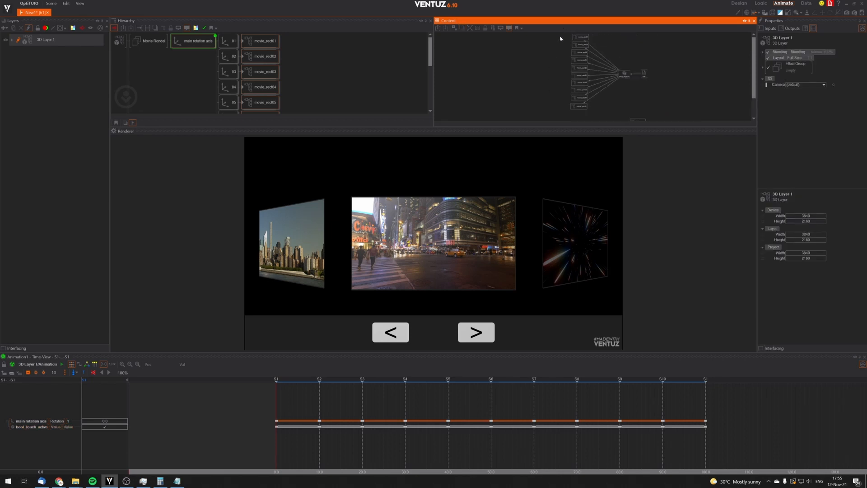
Select all ten movie container nodes in the content graph and add their Play property to the Animation1 keyframe animation.
{"action": "left_click", "coordinate": [580, 107]}
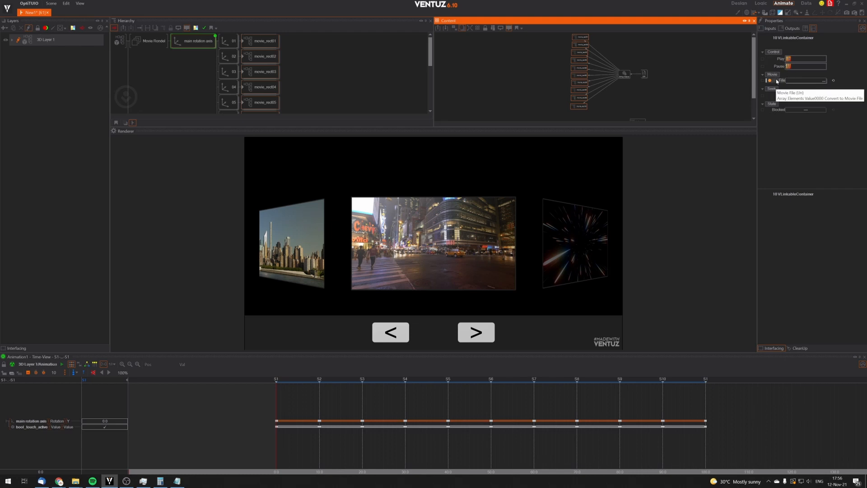
{"action": "scroll", "coordinate": [665, 87], "scroll_direction": "down", "scroll_amount": 2}
{"action": "scroll", "coordinate": [665, 83], "scroll_direction": "down", "scroll_amount": 1}
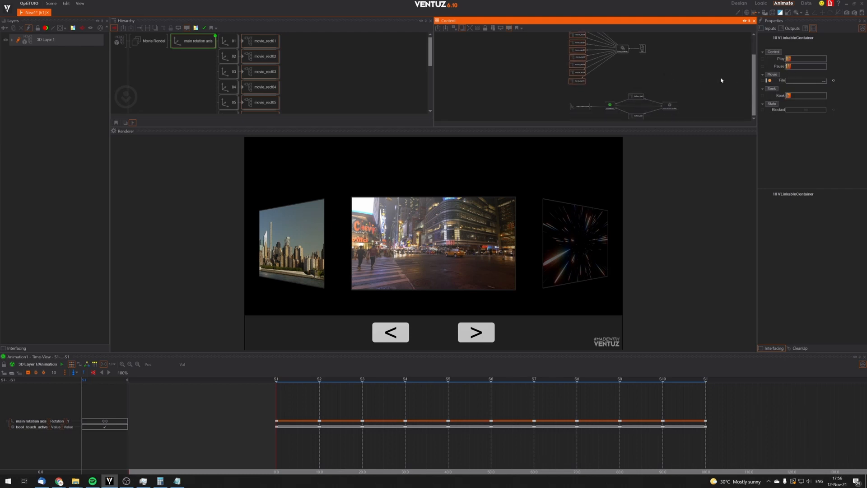
{"action": "left_click_drag", "start_coordinate": [780, 58], "coordinate": [608, 109]}
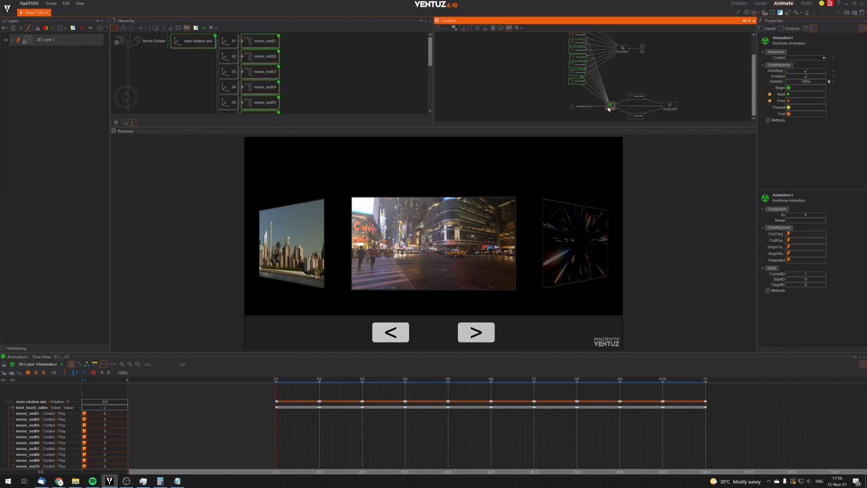
Select all ten movie container nodes in the content graph and add their Seek property to the Animation1 keyframe animation.
{"action": "scroll", "coordinate": [625, 94], "scroll_direction": "up", "scroll_amount": 3}
{"action": "middle_click_drag", "start_coordinate": [623, 94], "coordinate": [653, 101]}
{"action": "scroll", "coordinate": [646, 62], "scroll_direction": "down", "scroll_amount": 3}
{"action": "scroll", "coordinate": [569, 63], "scroll_direction": "down", "scroll_amount": 2}
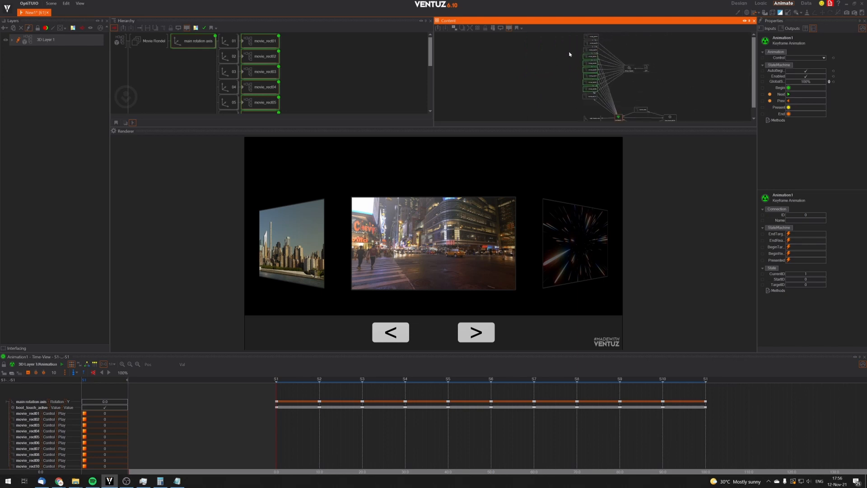
{"action": "left_click", "coordinate": [587, 48]}
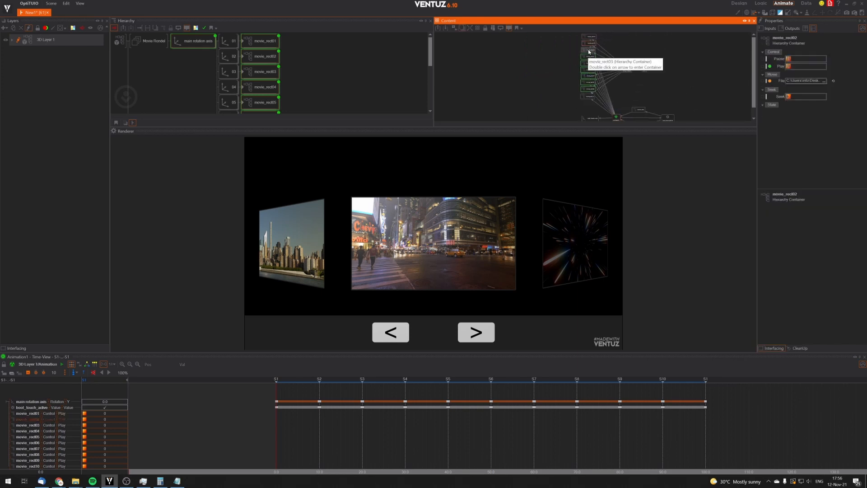
{"action": "left_click", "coordinate": [588, 38]}
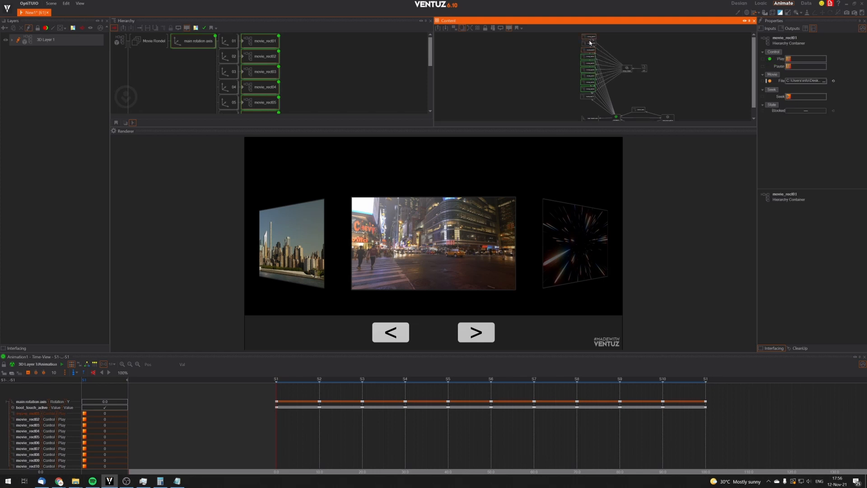
{"action": "left_click", "coordinate": [589, 40]}
{"action": "left_click_drag", "start_coordinate": [566, 35], "coordinate": [576, 55]}
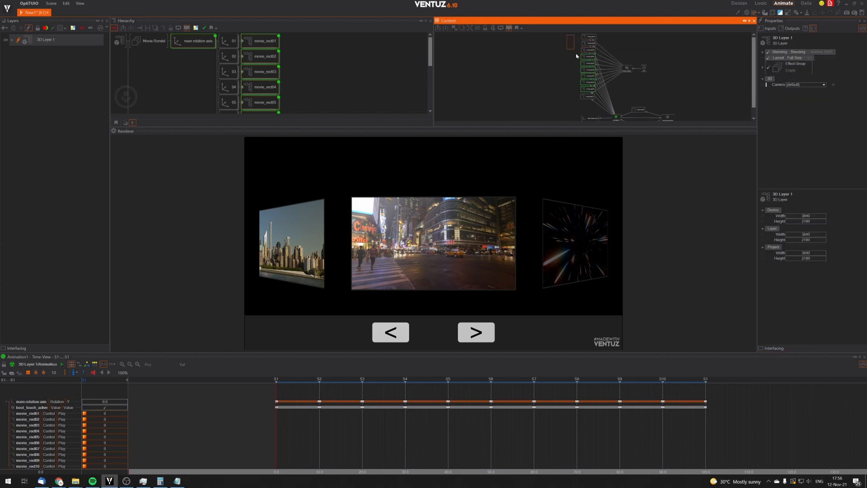
{"action": "left_click_drag", "start_coordinate": [594, 102], "coordinate": [596, 104]}
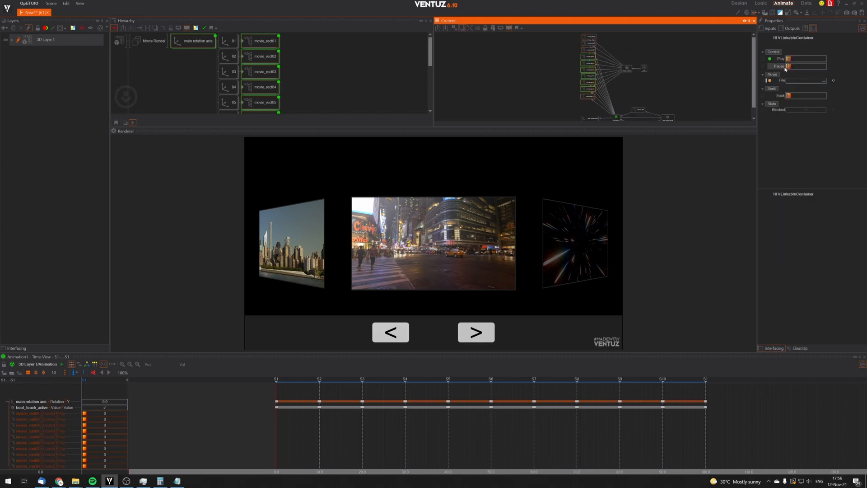
{"action": "scroll", "coordinate": [732, 86], "scroll_direction": "down", "scroll_amount": 2}
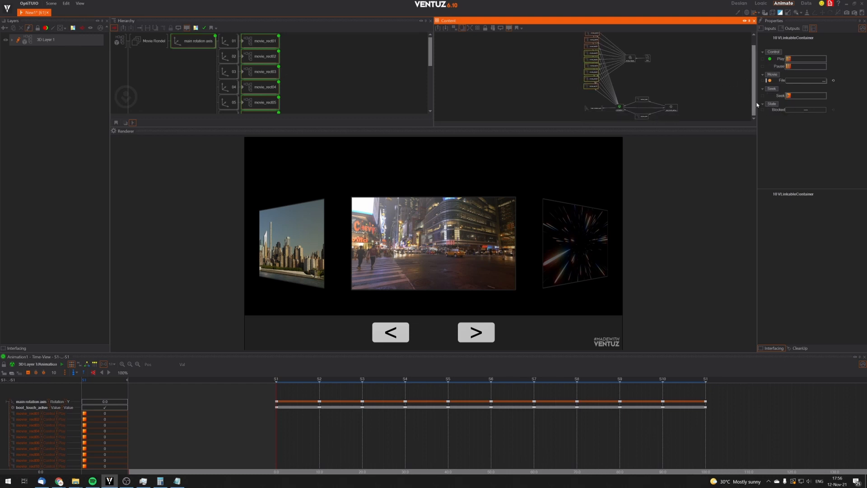
{"action": "left_click_drag", "start_coordinate": [780, 95], "coordinate": [620, 109]}
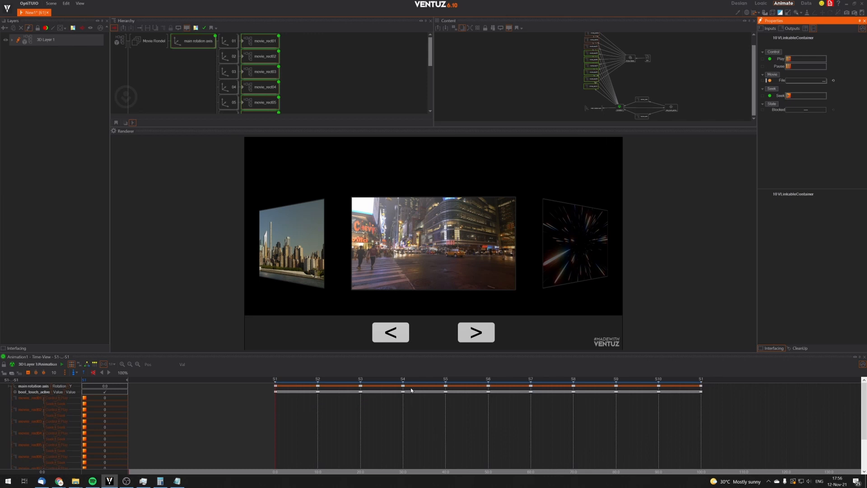
Look through the new Play and Seek channels and enlarge the animation time view so more channels fit.
{"action": "scroll", "coordinate": [106, 423], "scroll_direction": "down", "scroll_amount": 5}
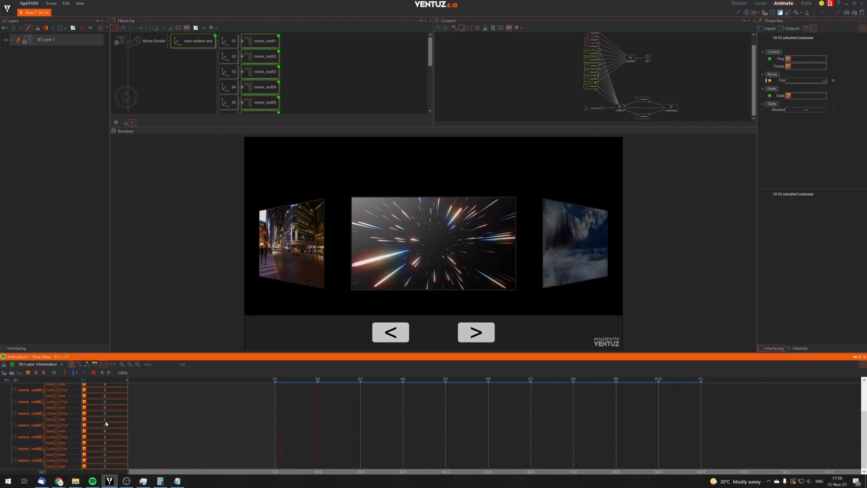
{"action": "scroll", "coordinate": [106, 423], "scroll_direction": "up", "scroll_amount": 5}
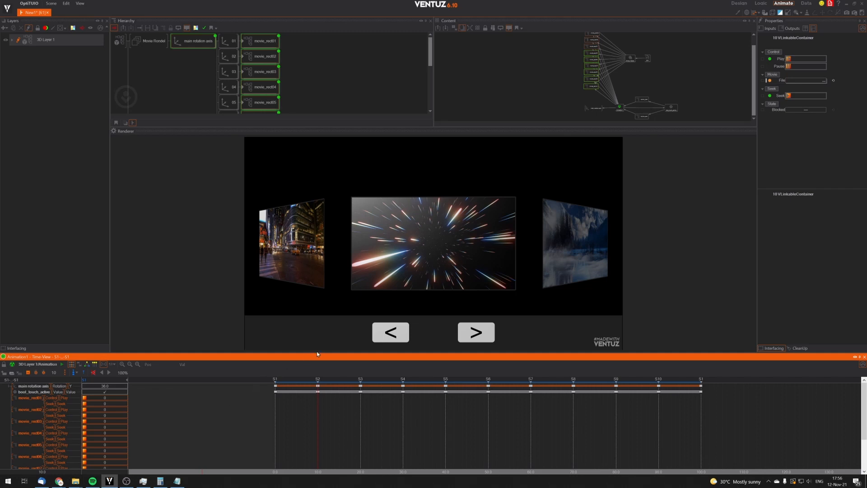
{"action": "left_click_drag", "start_coordinate": [316, 352], "coordinate": [318, 329]}
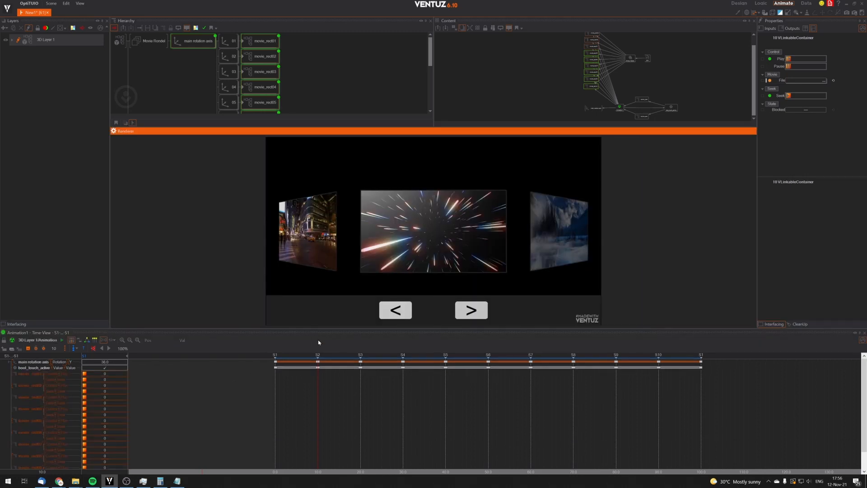
{"action": "left_click", "coordinate": [245, 393]}
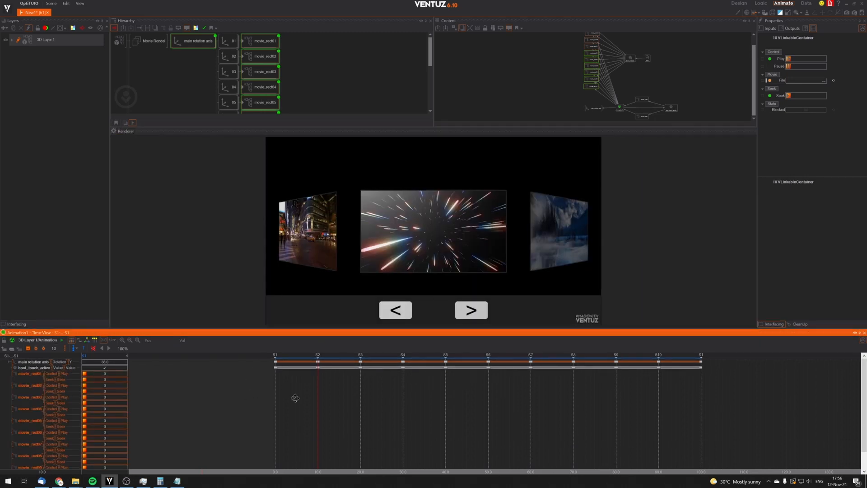
{"action": "scroll", "coordinate": [296, 401], "scroll_direction": "up", "scroll_amount": 2}
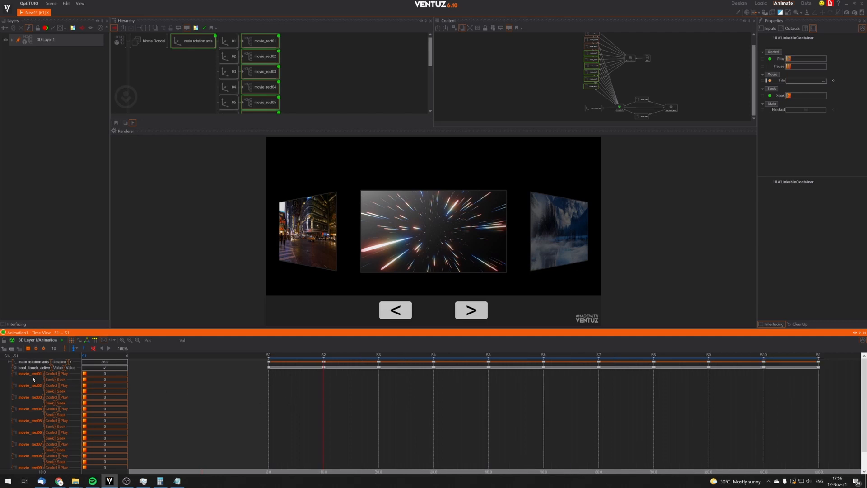
Add keyframes for the Play and Seek channels of movie_rect01 at time 0.0 in the first state.
{"action": "left_click", "coordinate": [273, 392]}
{"action": "left_click_drag", "start_coordinate": [275, 392], "coordinate": [269, 392]}
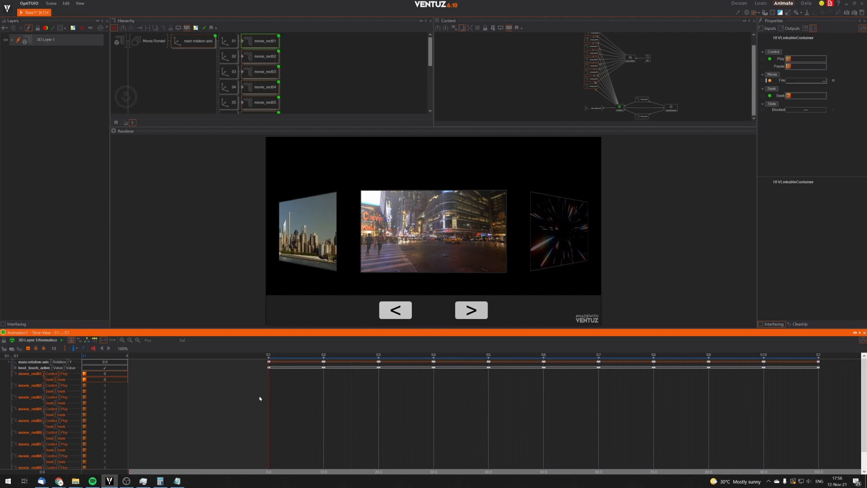
{"action": "scroll", "coordinate": [276, 388], "scroll_direction": "up", "scroll_amount": 3}
{"action": "left_click", "coordinate": [263, 383]}
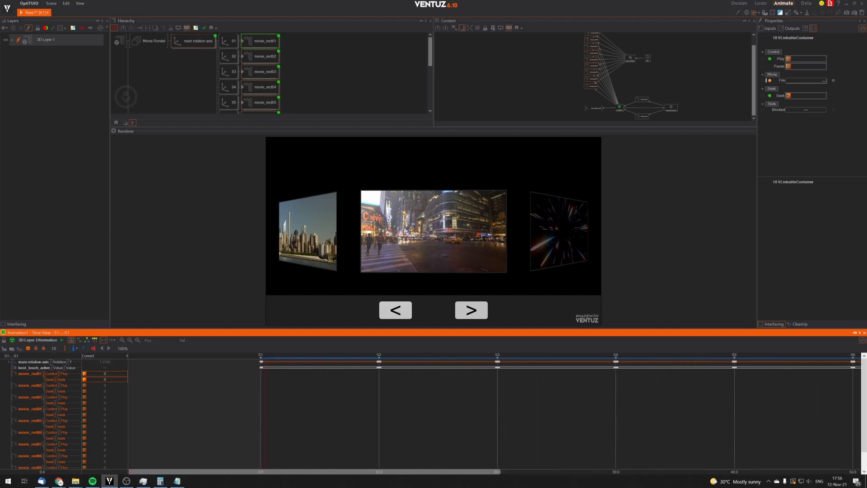
{"action": "left_click", "coordinate": [260, 383]}
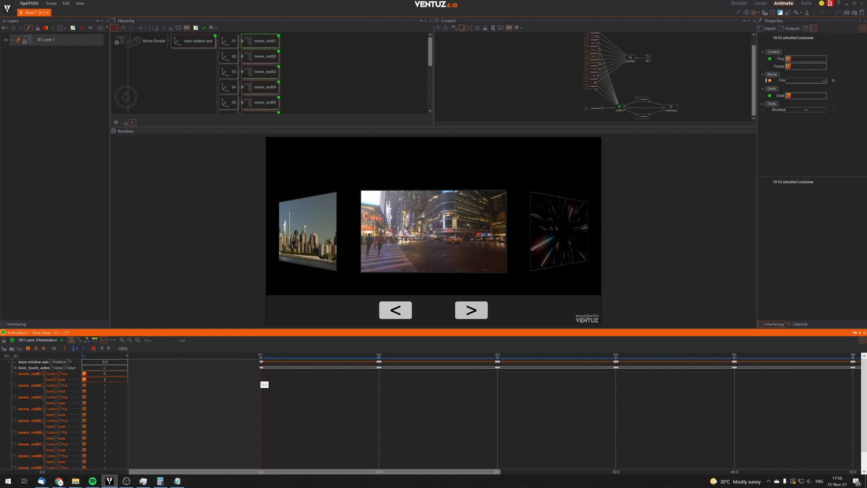
{"action": "scroll", "coordinate": [263, 386], "scroll_direction": "up", "scroll_amount": 1}
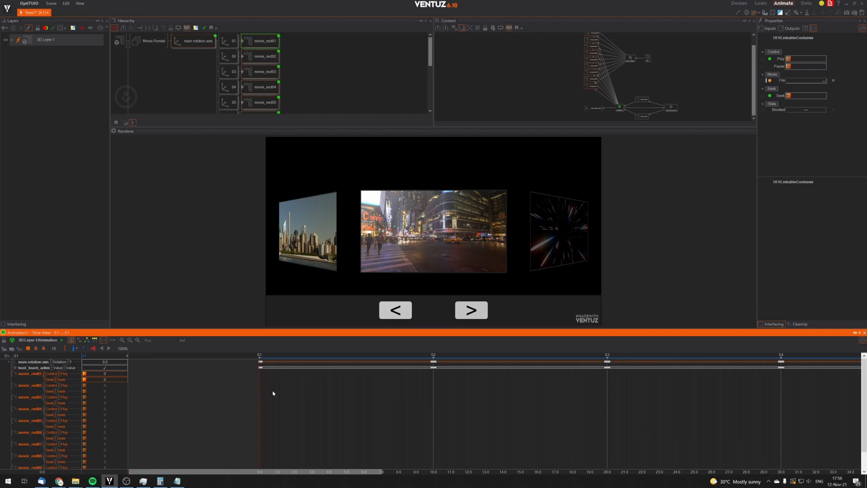
{"action": "key", "text": "space"}
{"action": "scroll", "coordinate": [252, 389], "scroll_direction": "up", "scroll_amount": 2}
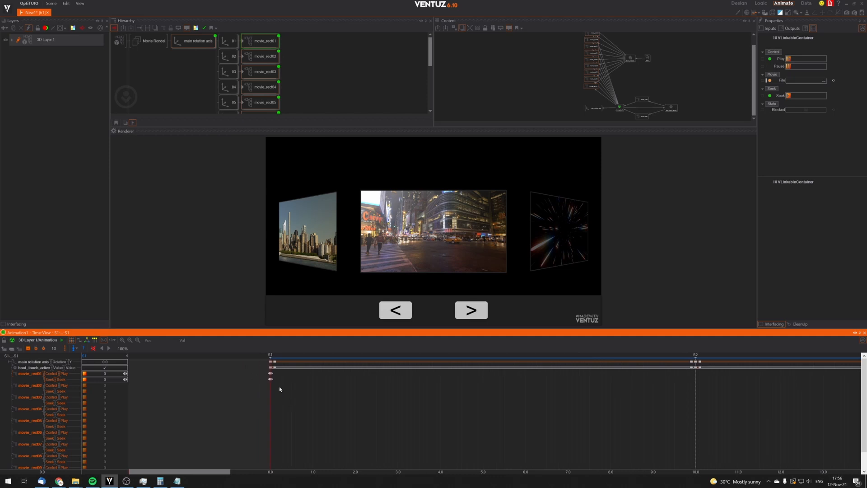
Delete the Seek keyframe of movie_rect01 at 0.0 and move the playhead back to 0.0 to trigger Play.
{"action": "left_click", "coordinate": [48, 378]}
{"action": "left_click", "coordinate": [282, 394]}
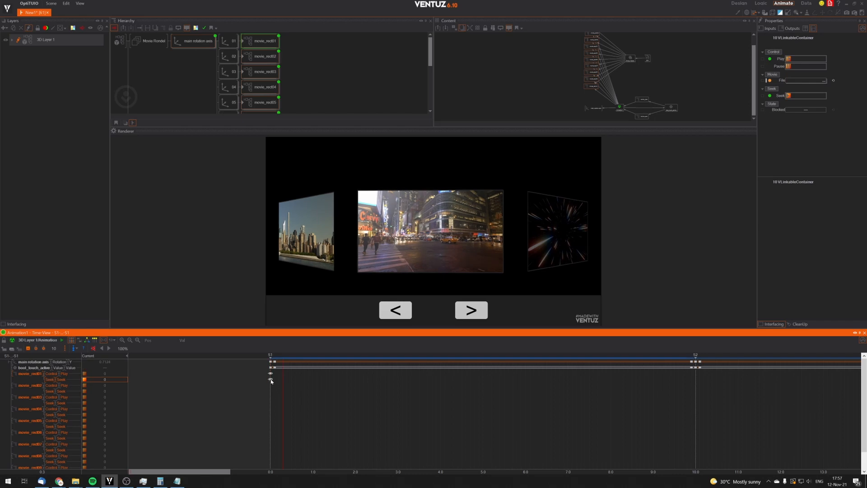
{"action": "left_click", "coordinate": [271, 379]}
{"action": "key", "text": "Delete"}
{"action": "left_click", "coordinate": [275, 381]}
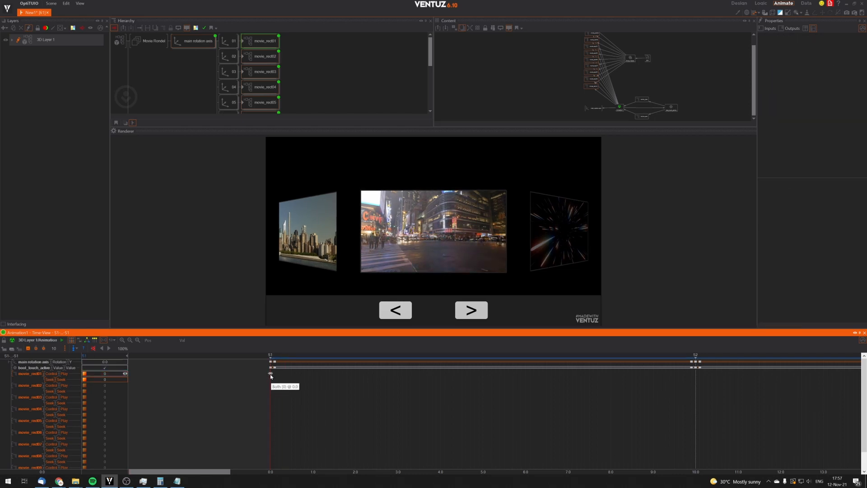
{"action": "left_click_drag", "start_coordinate": [280, 385], "coordinate": [270, 386]}
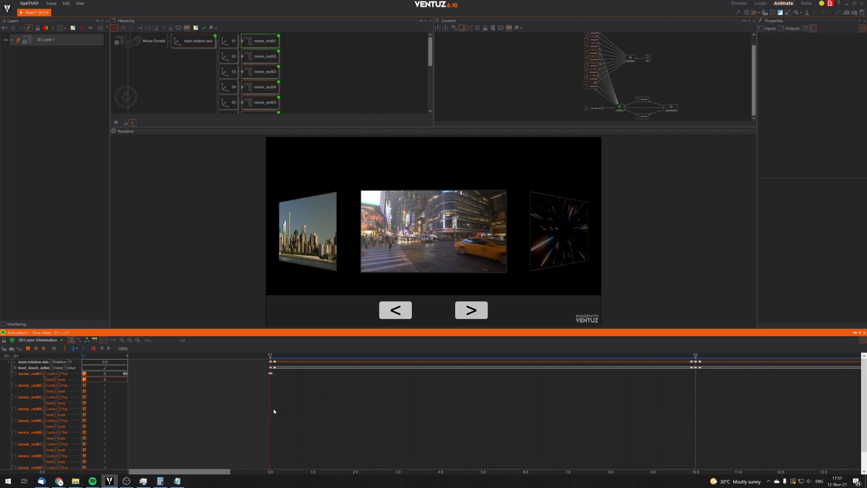
Add a Seek keyframe for movie_rect01 at time 5.0, midway between states S1 and S2.
{"action": "mouse_move", "coordinate": [273, 411]}
{"action": "left_mouse_down"}
{"action": "mouse_move", "coordinate": [366, 419]}
{"action": "mouse_move", "coordinate": [271, 414]}
{"action": "left_mouse_up"}
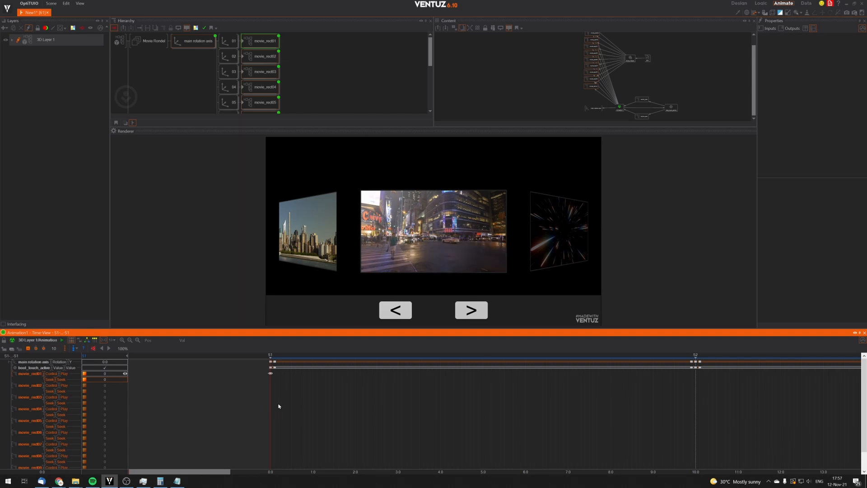
{"action": "left_click_drag", "start_coordinate": [279, 406], "coordinate": [481, 404]}
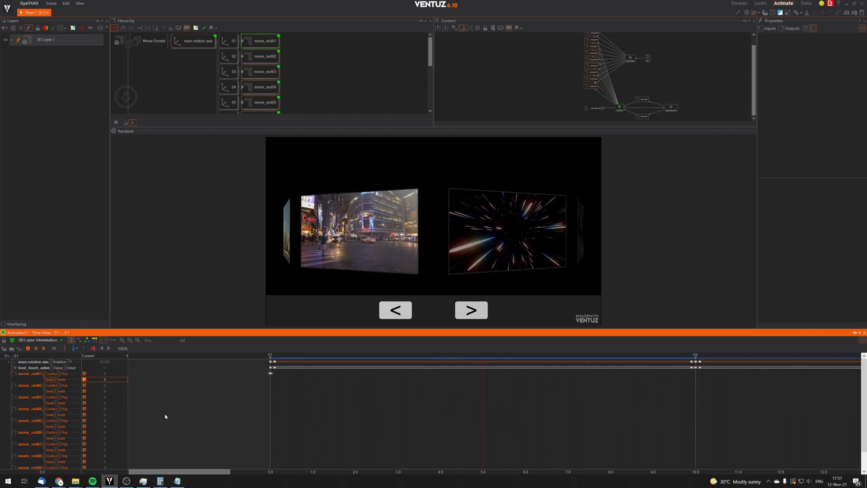
{"action": "key", "text": "space"}
Add a Play keyframe for movie_rect02 at time 10.0, at state S2.
{"action": "left_click_drag", "start_coordinate": [451, 419], "coordinate": [695, 422]}
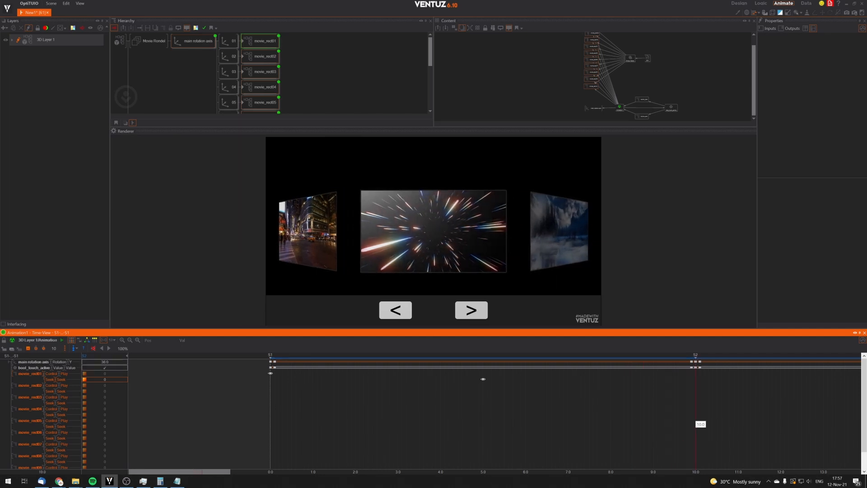
{"action": "left_click", "coordinate": [40, 385]}
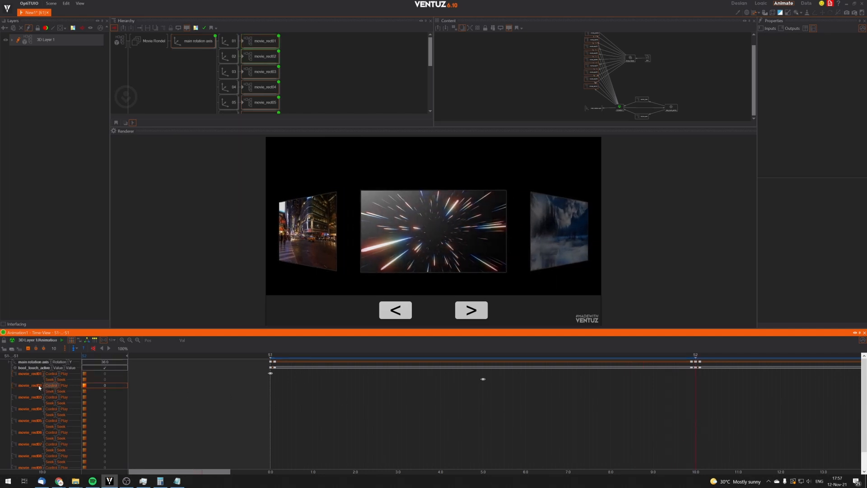
{"action": "key", "text": "Insert"}
Test the keyed playback by rotating the carousel backwards and scrubbing the timeline back to 0.0.
{"action": "left_click", "coordinate": [85, 386]}
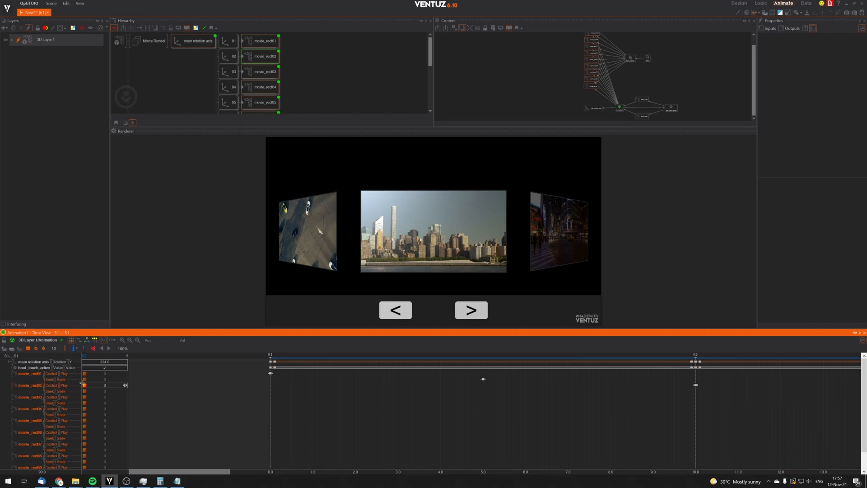
{"action": "left_click", "coordinate": [85, 386]}
{"action": "left_click", "coordinate": [392, 309]}
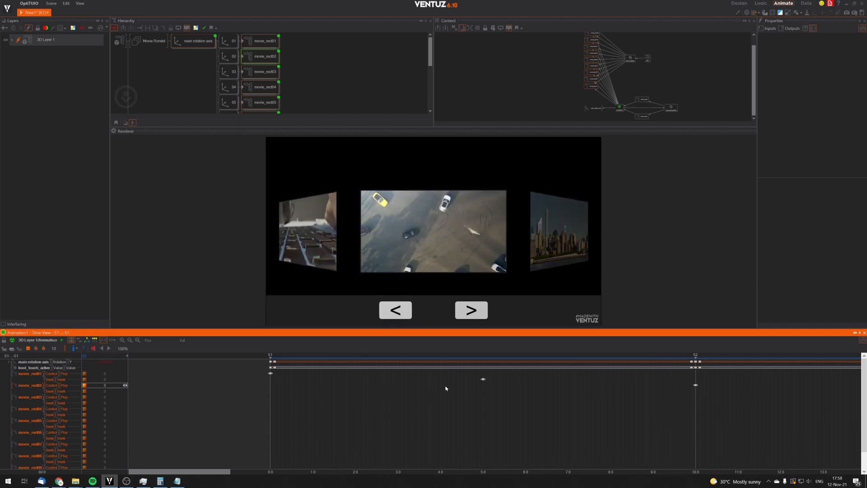
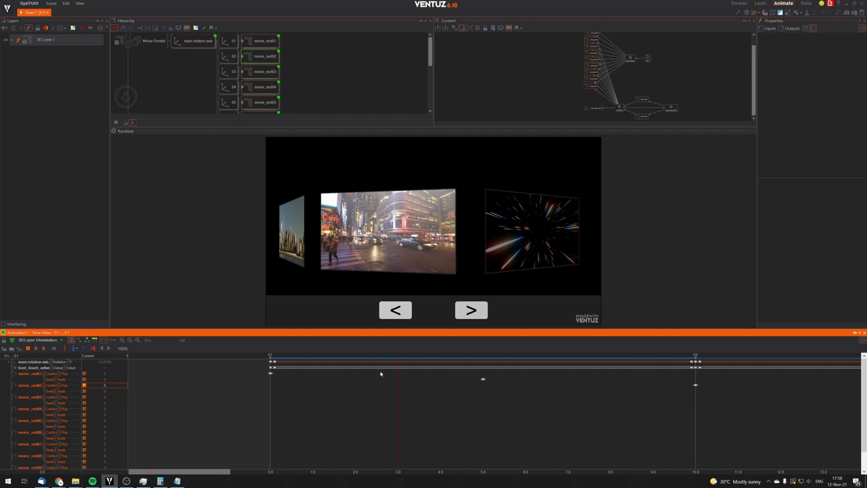
{"action": "left_click_drag", "start_coordinate": [397, 397], "coordinate": [246, 408]}
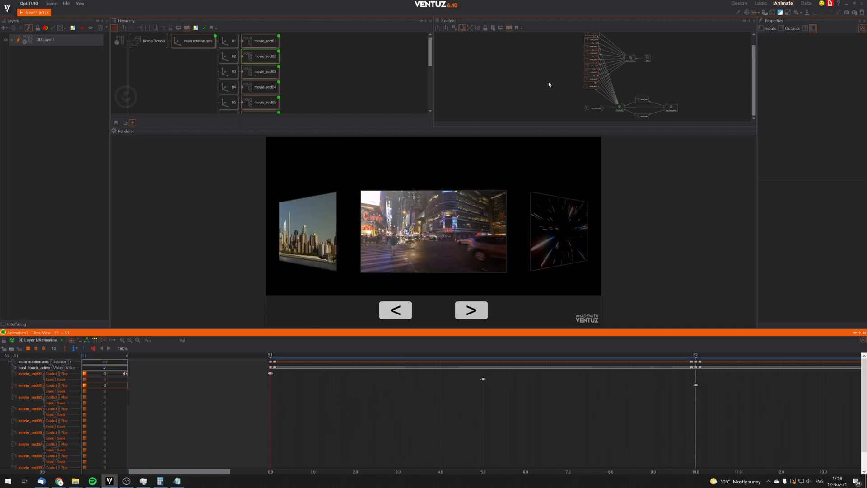
Delete the Play and Seek channels of movie_rect01 from the Animation1 keyframe animation.
{"action": "left_click", "coordinate": [29, 374]}
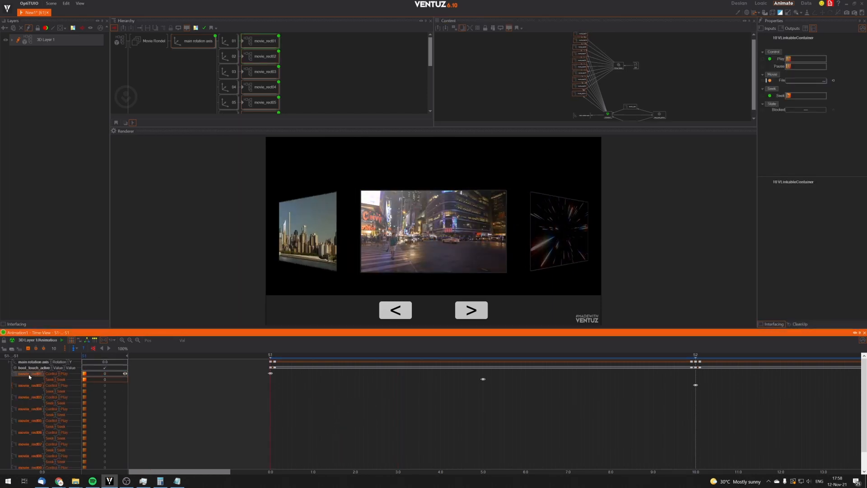
{"action": "key", "text": "Delete"}
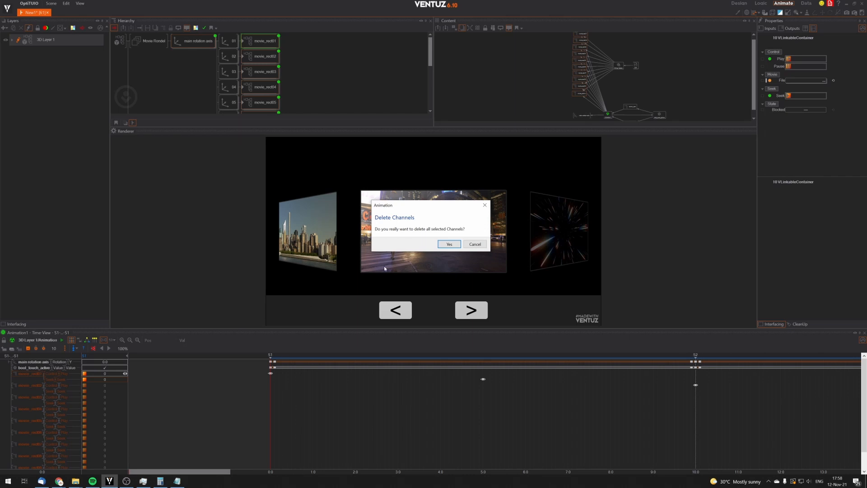
{"action": "left_click", "coordinate": [449, 244]}
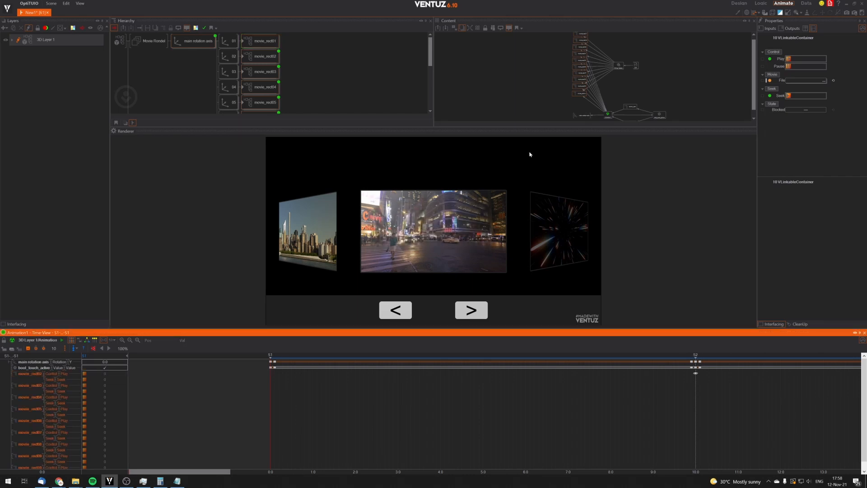
Delete the Play and Seek channels of movie_rect02 to movie_rect06 from the Animation1 keyframe animation.
{"action": "left_click", "coordinate": [29, 373]}
{"action": "left_click", "coordinate": [29, 385], "text": "shift"}
{"action": "left_click", "coordinate": [21, 398], "text": "shift"}
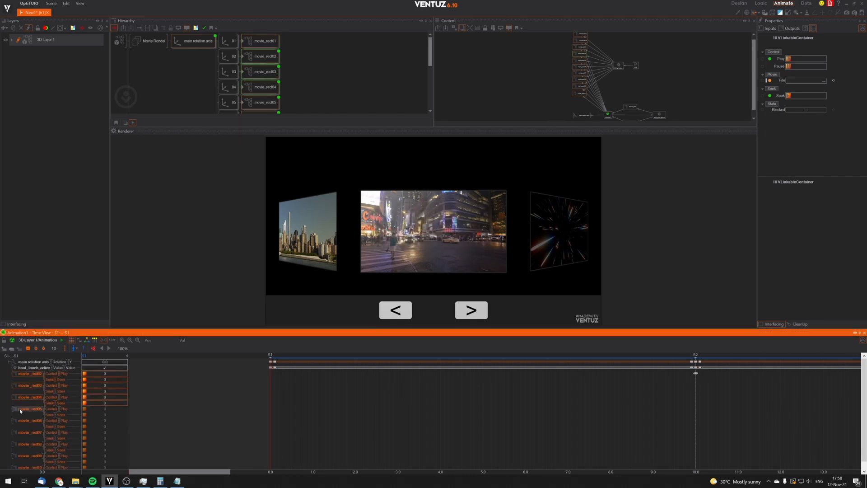
{"action": "left_click", "coordinate": [22, 409], "text": "shift"}
{"action": "left_click", "coordinate": [24, 421], "text": "shift"}
{"action": "key", "text": "Delete"}
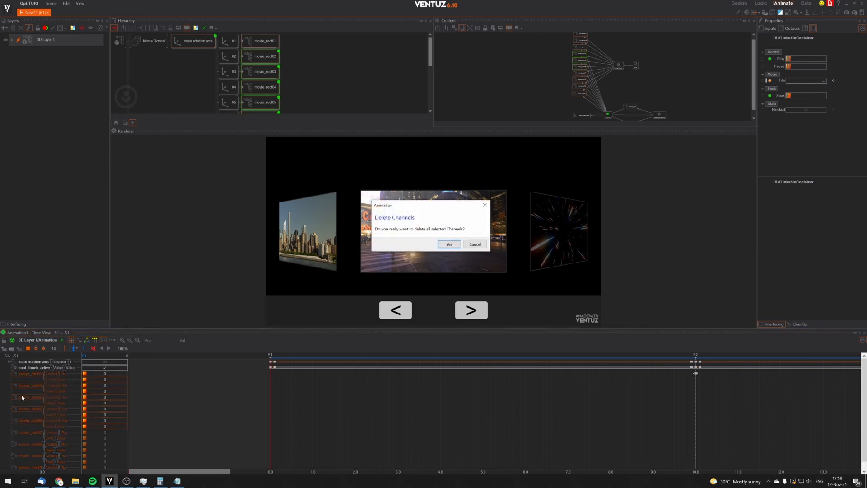
{"action": "key", "text": "Return"}
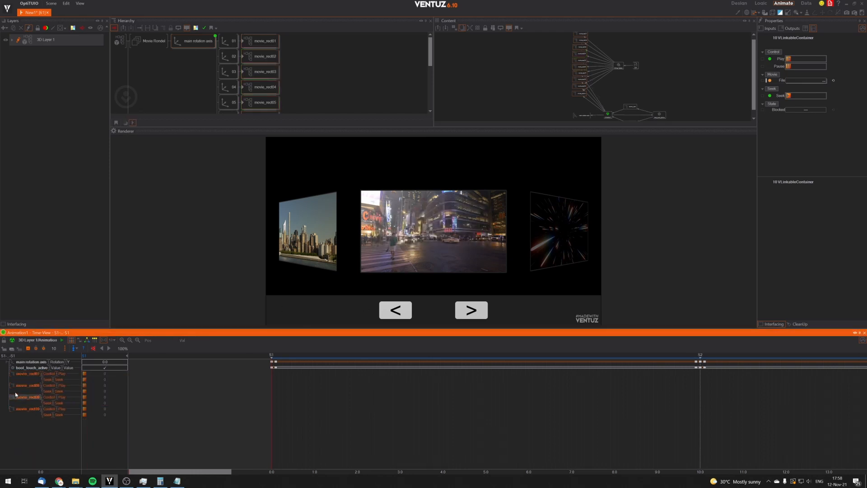
Delete the Play and Seek channels of the remaining movies, movie_rect07 to movie_rect10, from the Animation1 keyframe animation.
{"action": "left_click", "coordinate": [19, 374]}
{"action": "left_click", "coordinate": [22, 386], "text": "shift"}
{"action": "left_click", "coordinate": [23, 398], "text": "shift"}
{"action": "left_click", "coordinate": [23, 409], "text": "shift"}
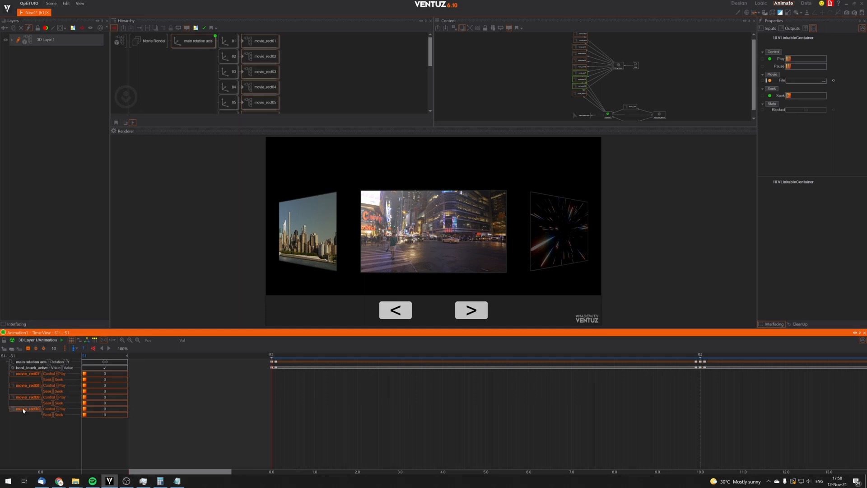
{"action": "key", "text": "Delete"}
{"action": "left_click", "coordinate": [443, 244]}
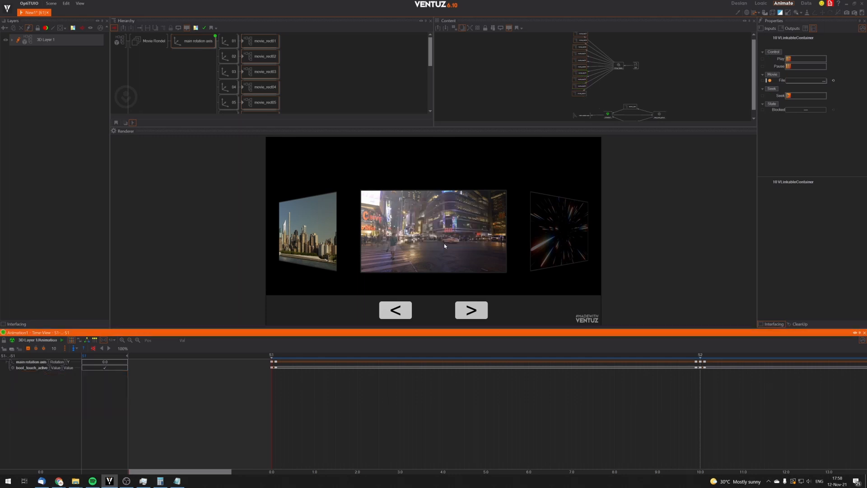
Rotate the carousel forward one position and compare the front movie with the movie_rect01 and movie_rect02 containers.
{"action": "left_click_drag", "start_coordinate": [344, 406], "coordinate": [271, 408]}
{"action": "left_click", "coordinate": [328, 78]}
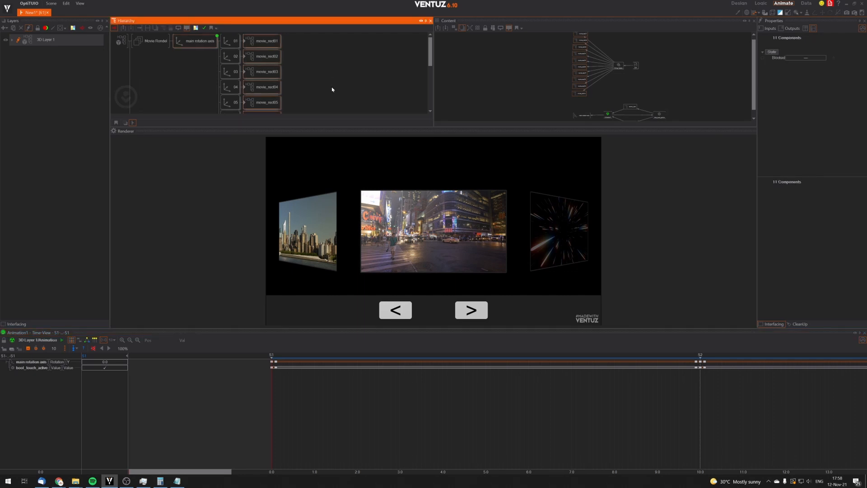
{"action": "left_click", "coordinate": [504, 91]}
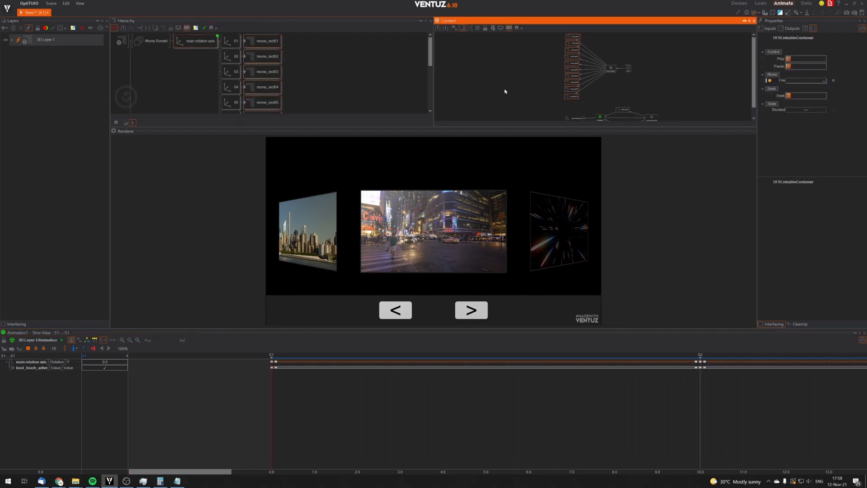
{"action": "left_click", "coordinate": [261, 44]}
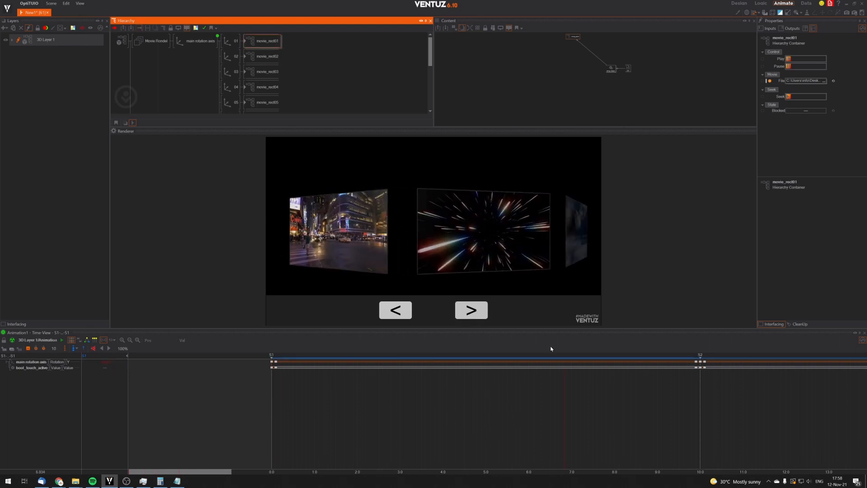
{"action": "left_click", "coordinate": [271, 57]}
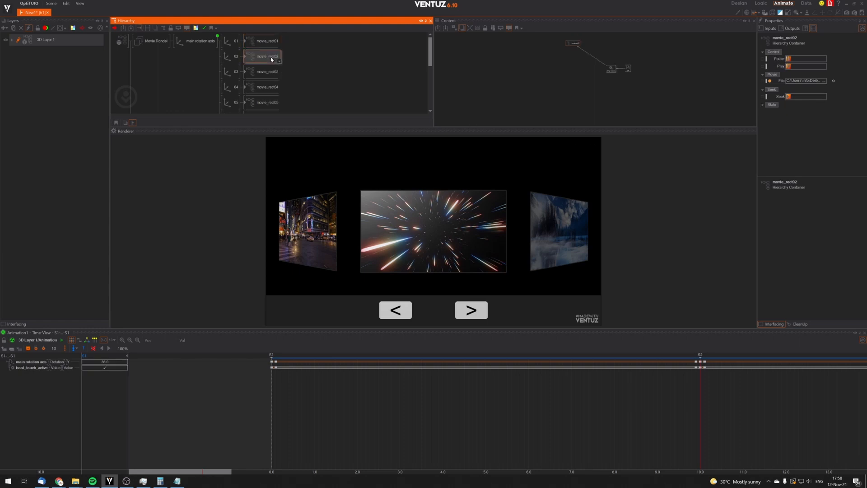
Rename the movie container under axis 10 in the hierarchy as movie_rect2.
{"action": "scroll", "coordinate": [270, 59], "scroll_direction": "down", "scroll_amount": 5}
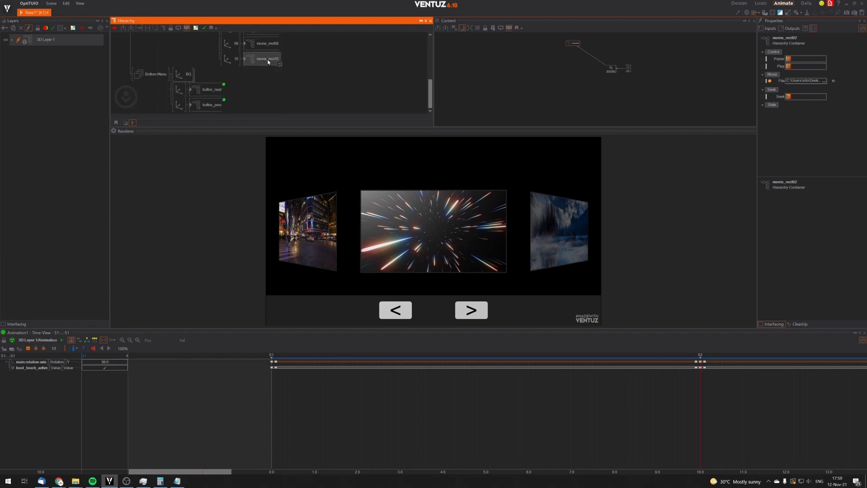
{"action": "left_click", "coordinate": [268, 62]}
{"action": "scroll", "coordinate": [274, 70], "scroll_direction": "up", "scroll_amount": 2}
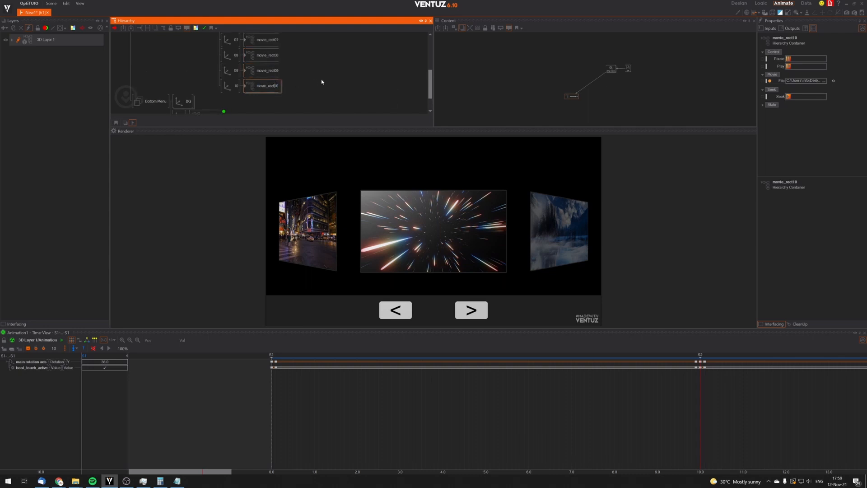
{"action": "type", "text": "2"}
{"action": "key", "text": "Return"}
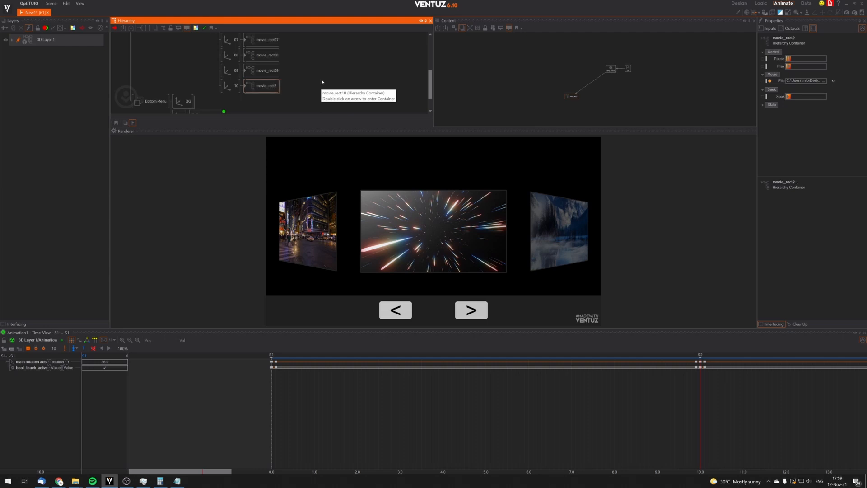
Rename the movie container under axis 09 in the hierarchy as movie_rect3.
{"action": "double_click", "coordinate": [271, 71]}
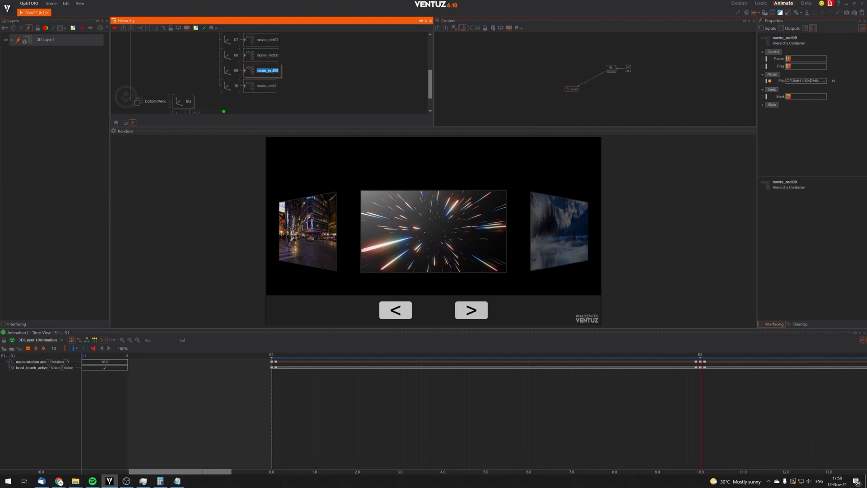
{"action": "left_click", "coordinate": [275, 70]}
{"action": "key", "text": "Delete"}
{"action": "key", "text": "Delete"}
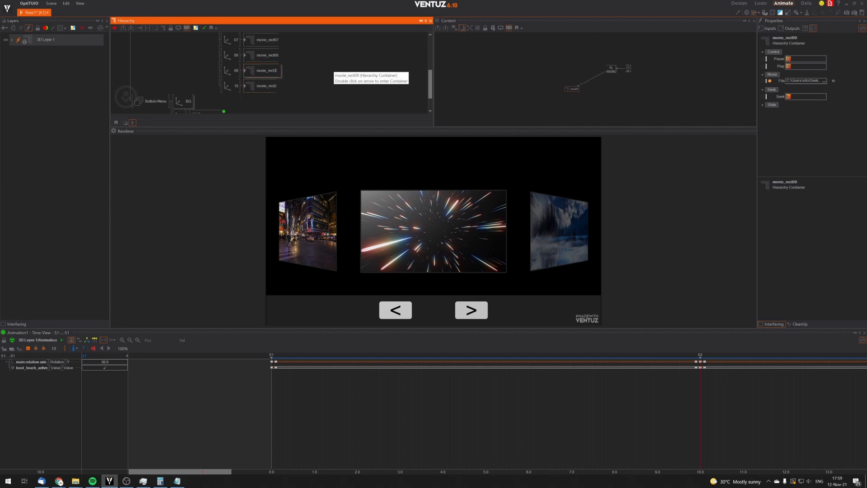
{"action": "type", "text": "3"}
Rename the movie container under axis 08 in the hierarchy as movie_rect4.
{"action": "double_click", "coordinate": [275, 55]}
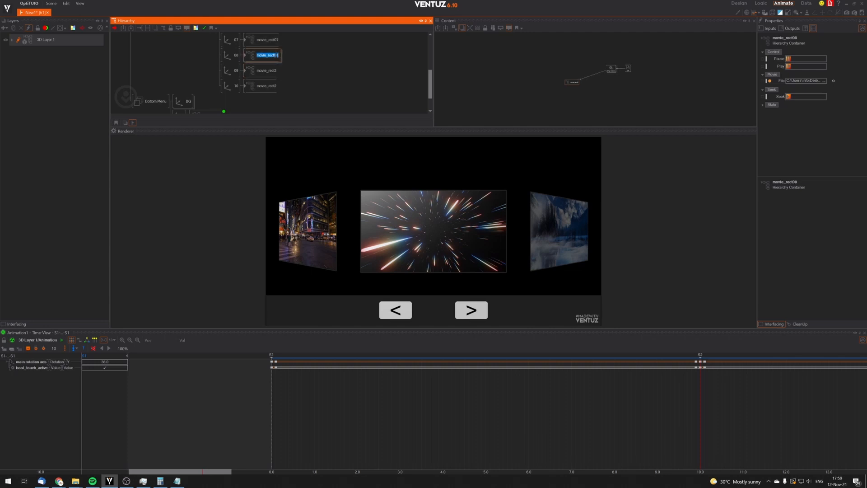
{"action": "left_click", "coordinate": [277, 55]}
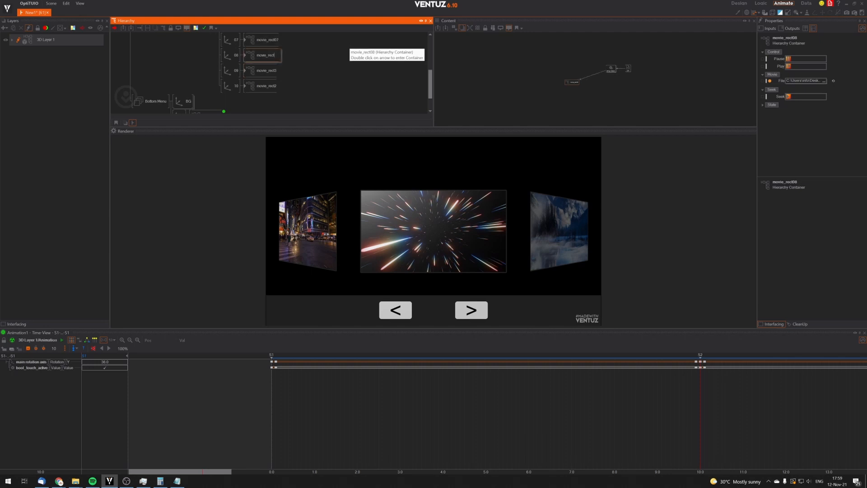
{"action": "type", "text": "4"}
{"action": "key", "text": "Return"}
Rename the movie container under axis 07 in the hierarchy as movie_rect5.
{"action": "scroll", "coordinate": [348, 47], "scroll_direction": "up", "scroll_amount": 3}
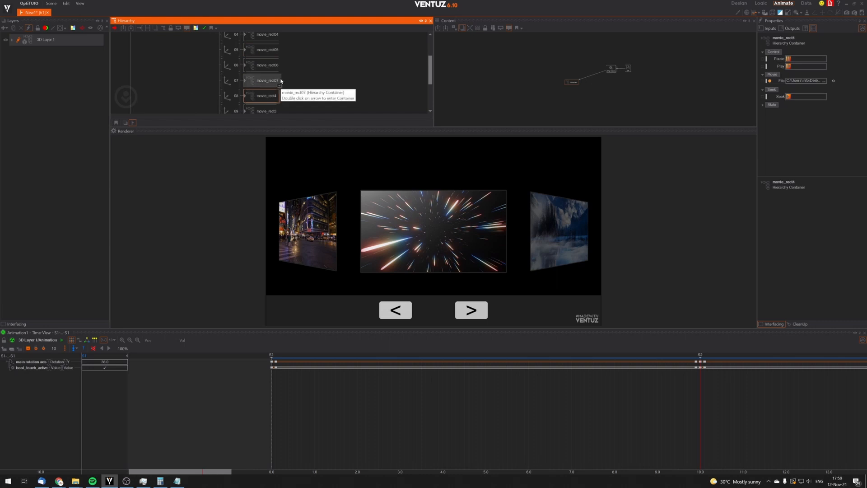
{"action": "left_click", "coordinate": [267, 81]}
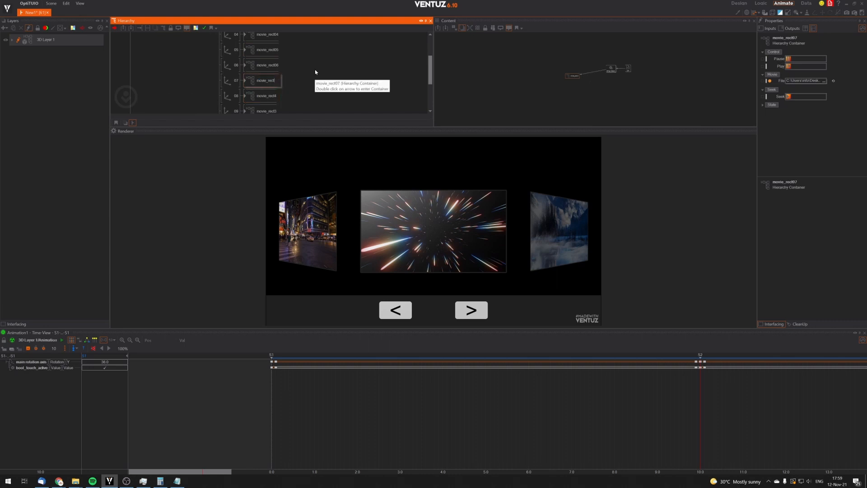
{"action": "type", "text": "5"}
{"action": "key", "text": "Return"}
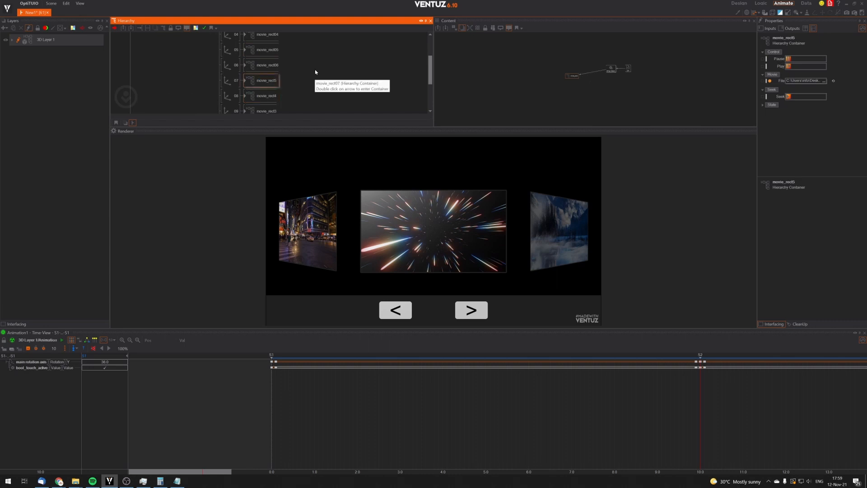
Rename the movie container under axis 06 as movie_rect6 and the one under axis 05 as movie_rect7.
{"action": "left_click", "coordinate": [271, 64]}
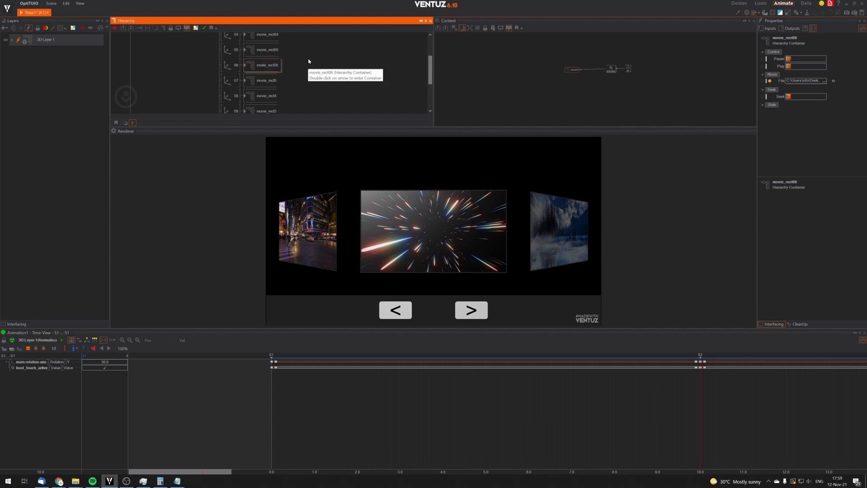
{"action": "key", "text": "BackSpace"}
{"action": "key", "text": "Return"}
{"action": "left_click", "coordinate": [272, 50]}
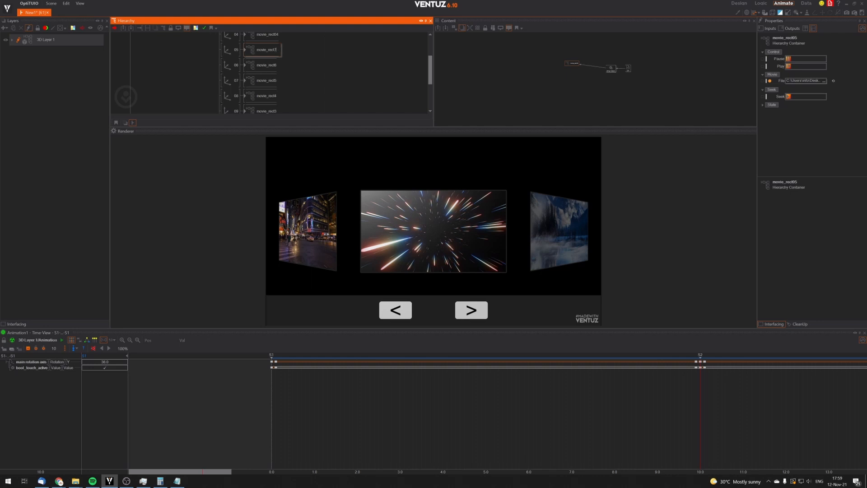
{"action": "key", "text": "Return"}
Rename the movie container under axis 04 as movie_rect8 and the one under axis 03 as movie_rect9.
{"action": "scroll", "coordinate": [315, 49], "scroll_direction": "up", "scroll_amount": 1}
{"action": "left_click", "coordinate": [275, 75]}
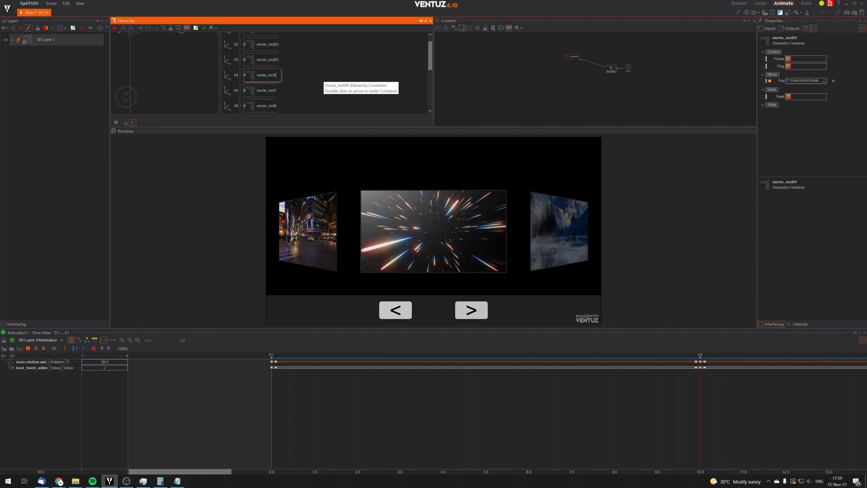
{"action": "double_click", "coordinate": [273, 60]}
{"action": "left_click", "coordinate": [275, 60]}
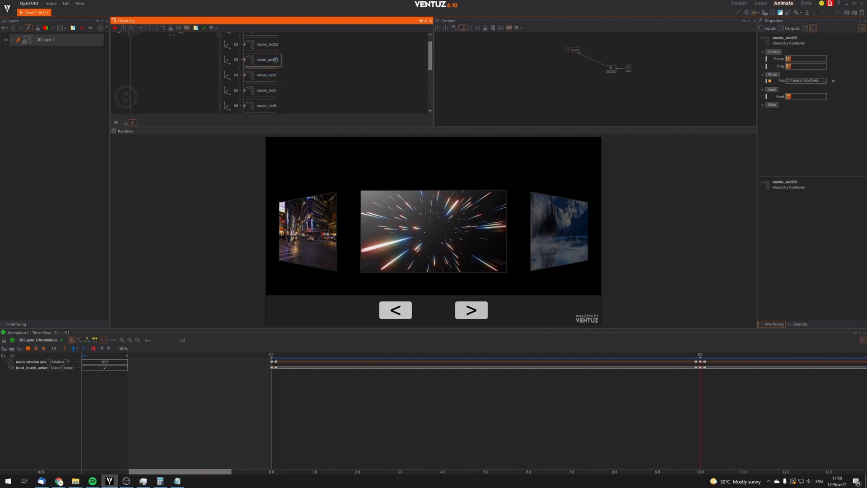
{"action": "key", "text": "BackSpace"}
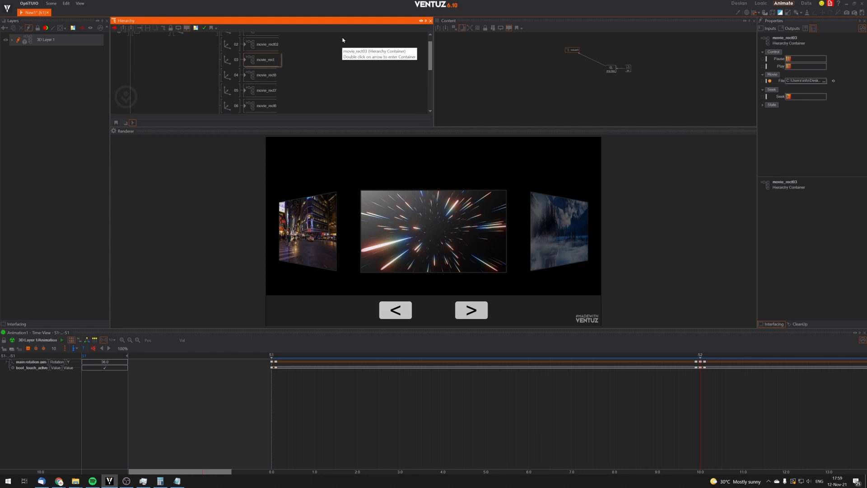
Rename the movie container under axis 02 as movie_rect10 and the one under axis 01 as movie_rect1.
{"action": "scroll", "coordinate": [341, 43], "scroll_direction": "up", "scroll_amount": 1}
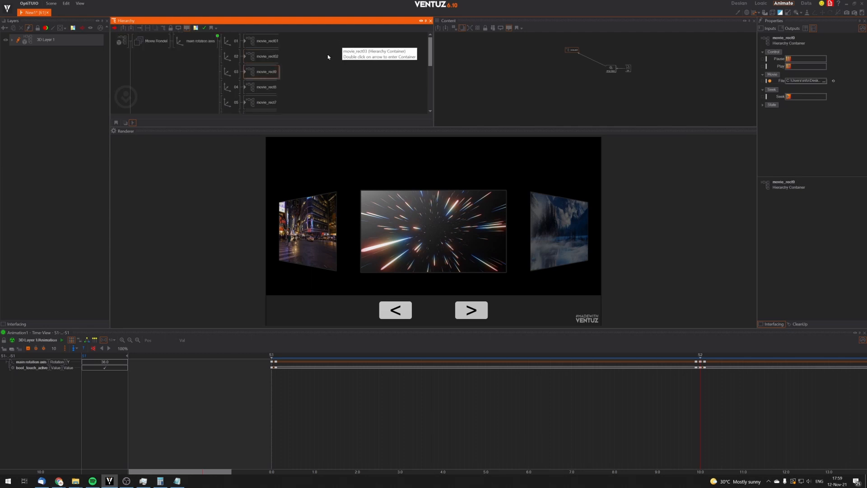
{"action": "left_click", "coordinate": [273, 56]}
{"action": "key", "text": "BackSpace"}
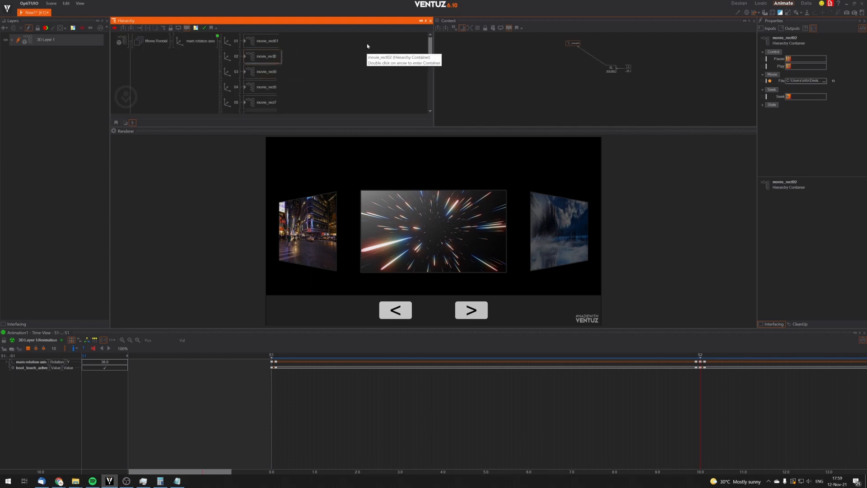
{"action": "double_click", "coordinate": [278, 41]}
{"action": "left_click", "coordinate": [276, 41]}
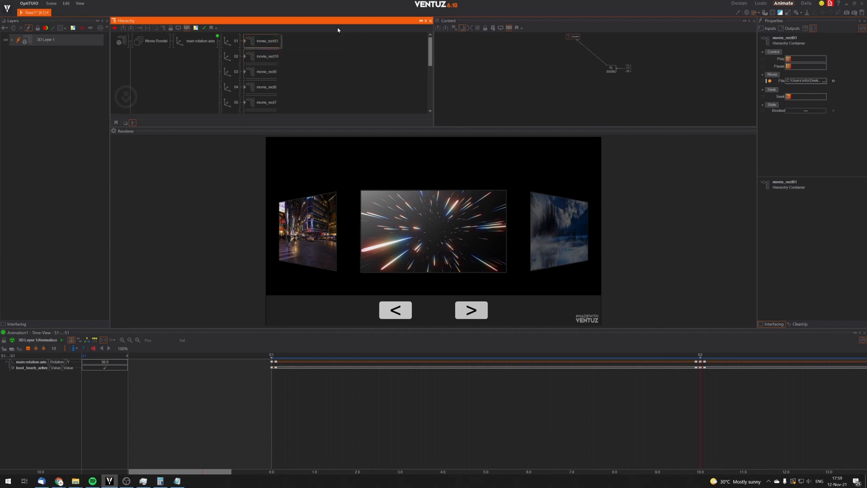
{"action": "key", "text": "BackSpace"}
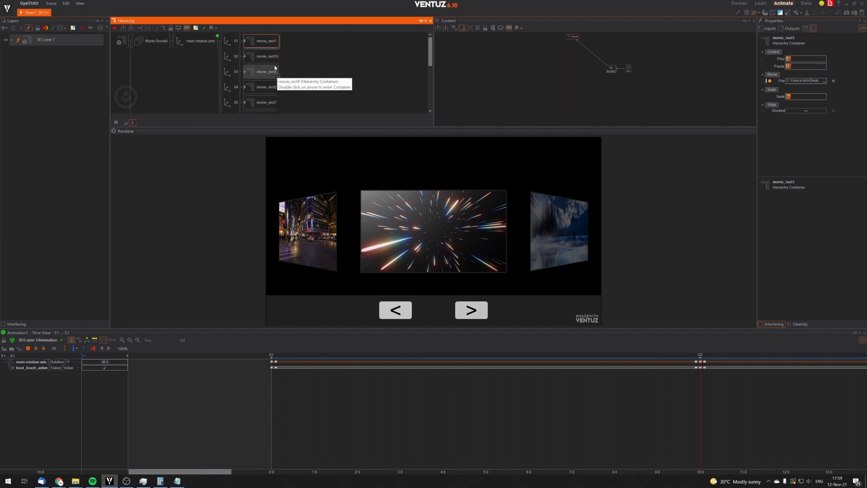
Advance the carousel movie by movie, selecting containers movie_rect2 to movie_rect5 in turn to check their new numbering.
{"action": "scroll", "coordinate": [266, 71], "scroll_direction": "down", "scroll_amount": 3}
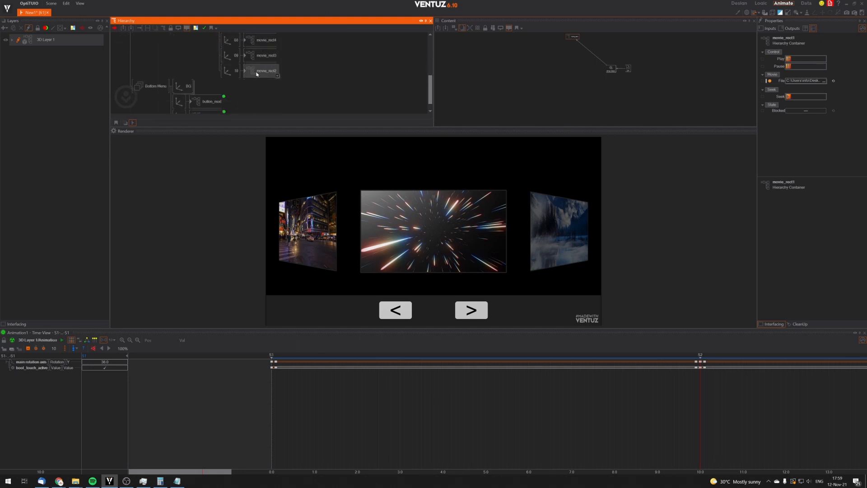
{"action": "left_click", "coordinate": [257, 74]}
{"action": "left_click", "coordinate": [261, 56]}
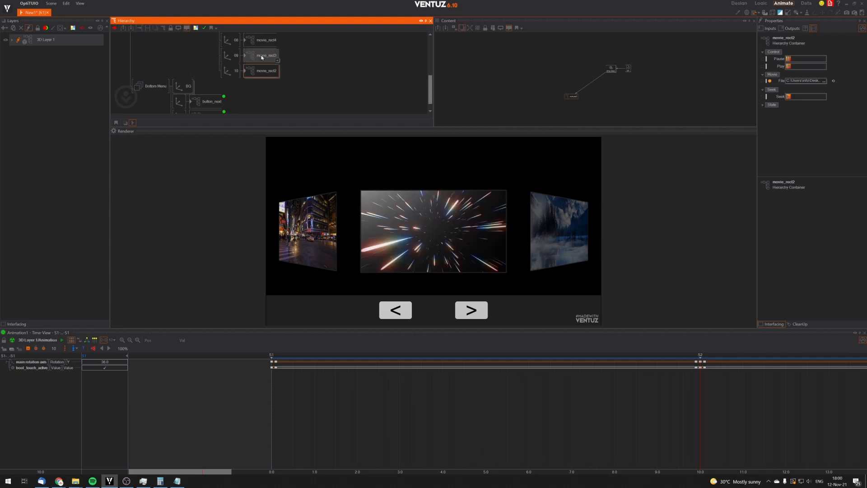
{"action": "left_click", "coordinate": [477, 310]}
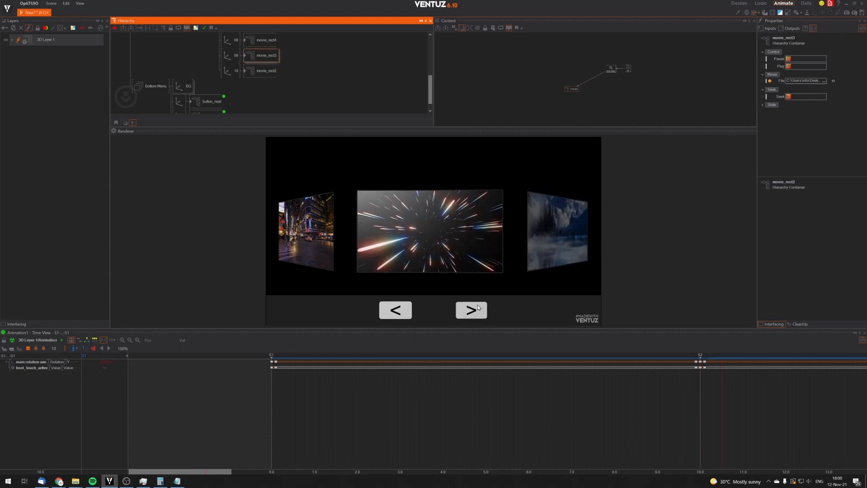
{"action": "scroll", "coordinate": [311, 83], "scroll_direction": "up", "scroll_amount": 1}
{"action": "left_click", "coordinate": [265, 54]}
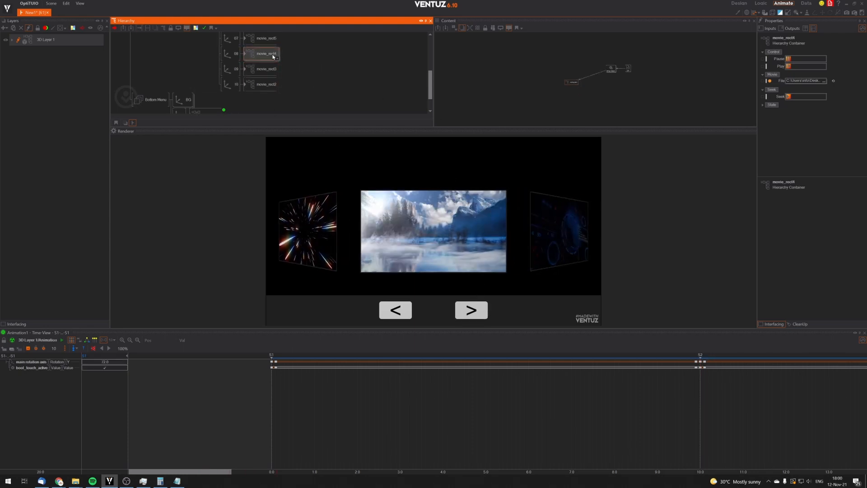
{"action": "left_click", "coordinate": [473, 307]}
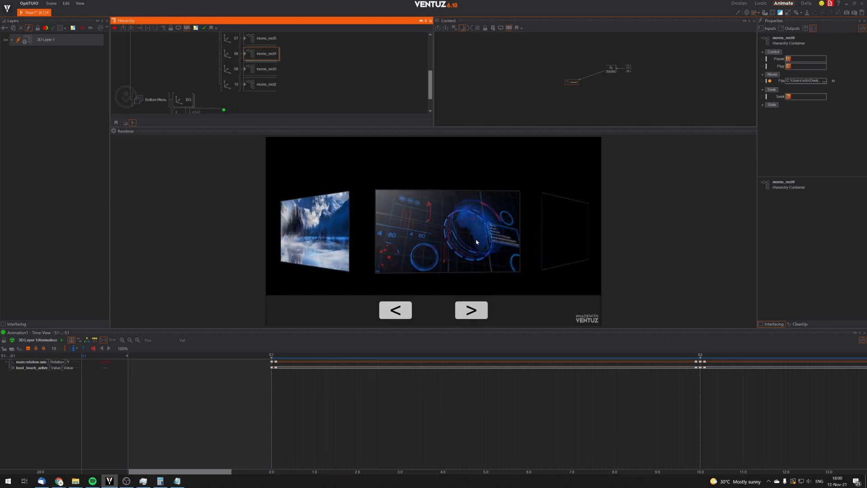
{"action": "left_click", "coordinate": [479, 308]}
{"action": "scroll", "coordinate": [307, 59], "scroll_direction": "up", "scroll_amount": 1}
{"action": "left_click", "coordinate": [269, 53]}
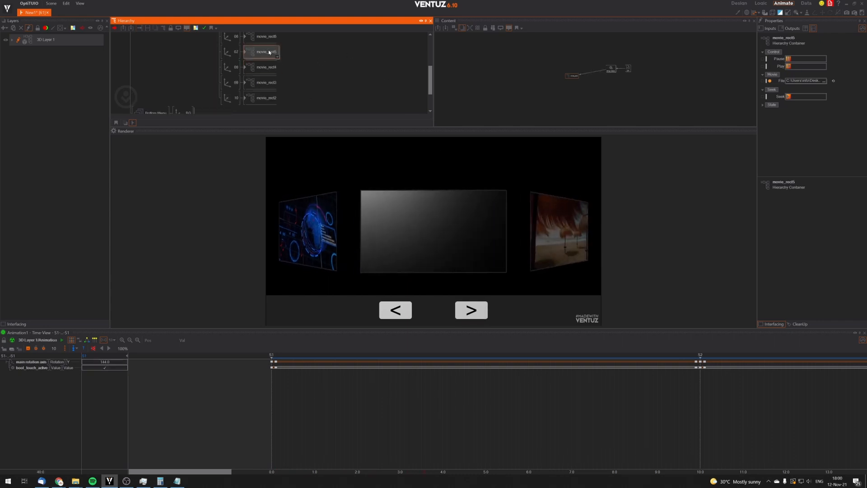
Advance the carousel movie by movie, selecting containers movie_rect6, movie_rect7 and movie_rect8 in turn to check their numbering.
{"action": "scroll", "coordinate": [286, 59], "scroll_direction": "up", "scroll_amount": 1}
{"action": "left_click", "coordinate": [478, 307]}
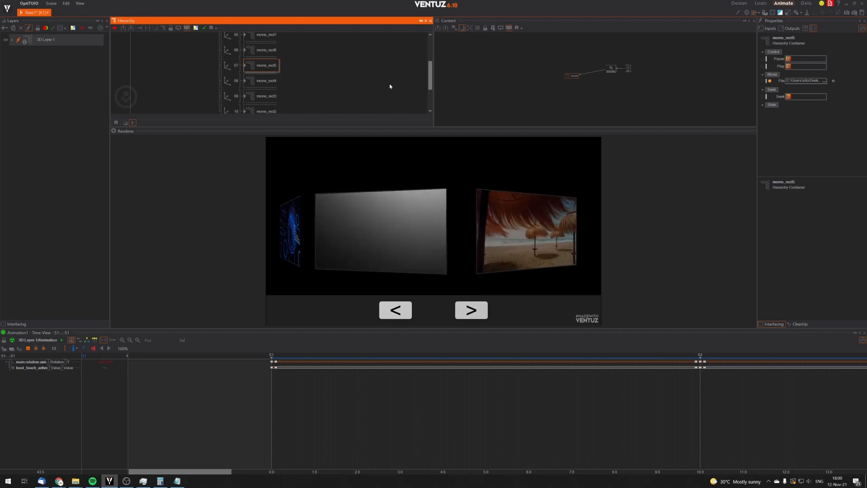
{"action": "left_click", "coordinate": [271, 52]}
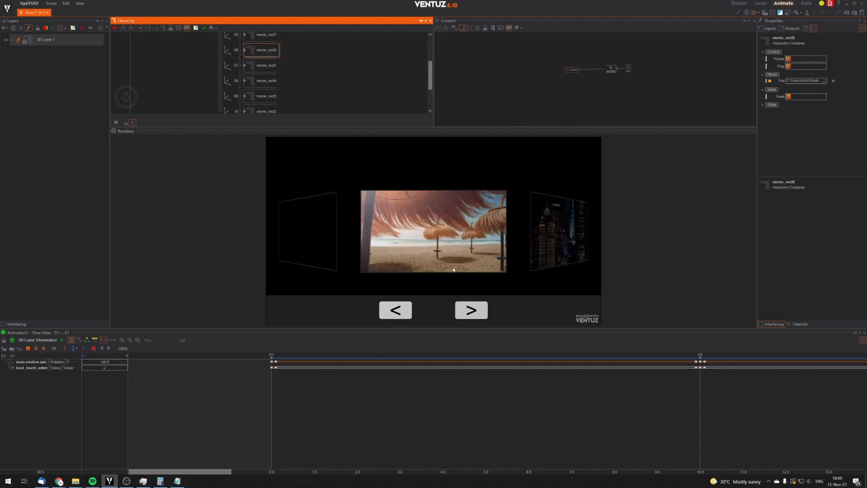
{"action": "left_click", "coordinate": [467, 302]}
{"action": "scroll", "coordinate": [302, 71], "scroll_direction": "up", "scroll_amount": 2}
{"action": "left_click", "coordinate": [273, 62]}
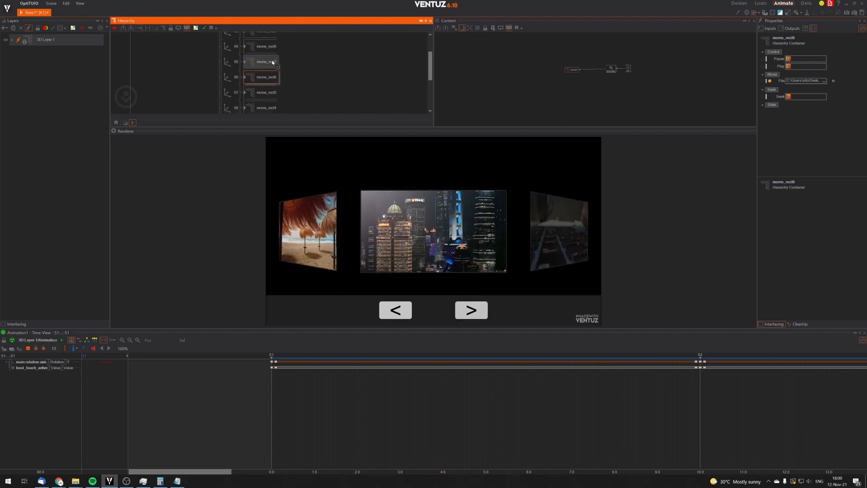
{"action": "key", "text": "ctrl+b"}
{"action": "key", "text": "ctrl+b"}
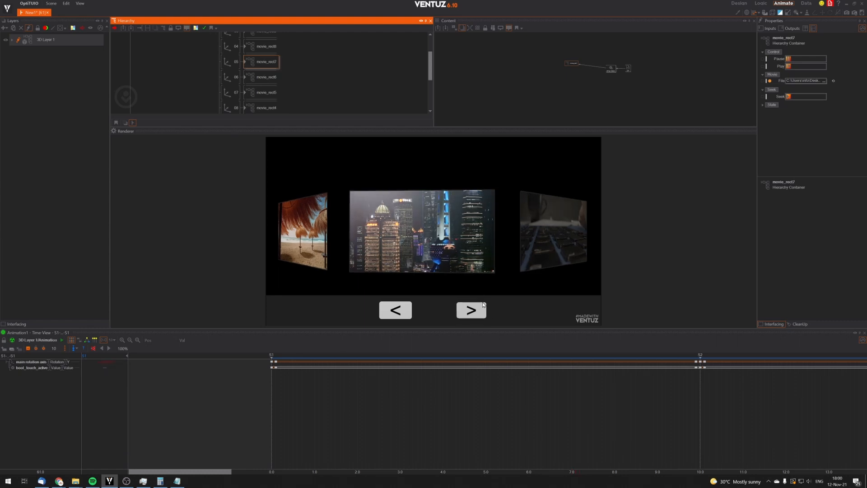
{"action": "left_click", "coordinate": [471, 310]}
{"action": "scroll", "coordinate": [646, 410], "scroll_direction": "down", "scroll_amount": 3}
{"action": "scroll", "coordinate": [646, 410], "scroll_direction": "down", "scroll_amount": 2}
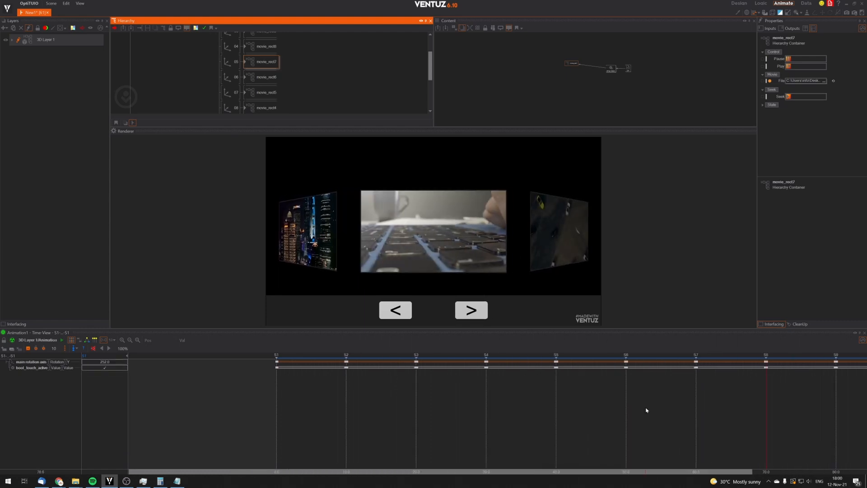
{"action": "left_click", "coordinate": [266, 46]}
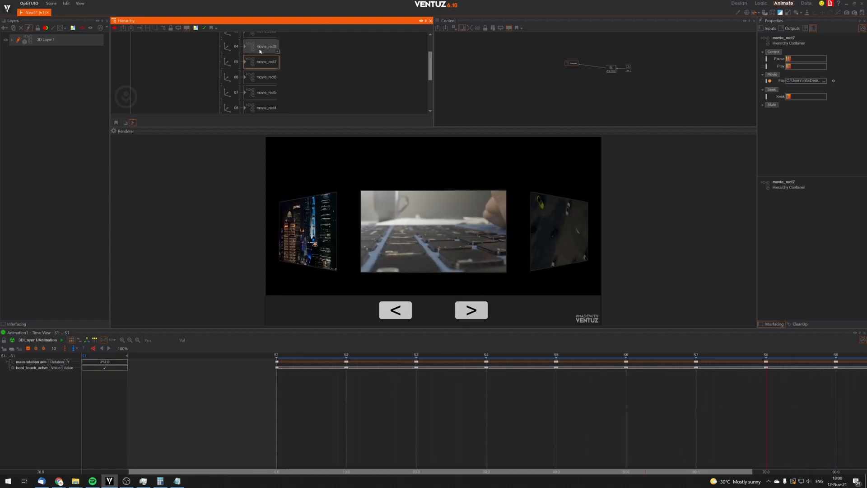
{"action": "key", "text": "ctrl+b"}
{"action": "key", "text": "ctrl+b"}
Advance the carousel through its remaining movies, selecting containers movie_rect9, movie_rect10 and movie_rect1 to check the numbering back to the start.
{"action": "left_click", "coordinate": [478, 309]}
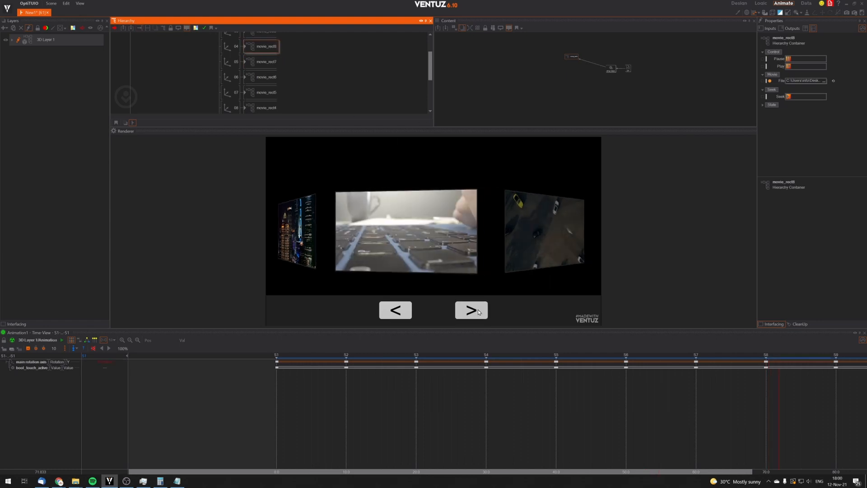
{"action": "scroll", "coordinate": [312, 74], "scroll_direction": "up", "scroll_amount": 2}
{"action": "left_click", "coordinate": [265, 75]}
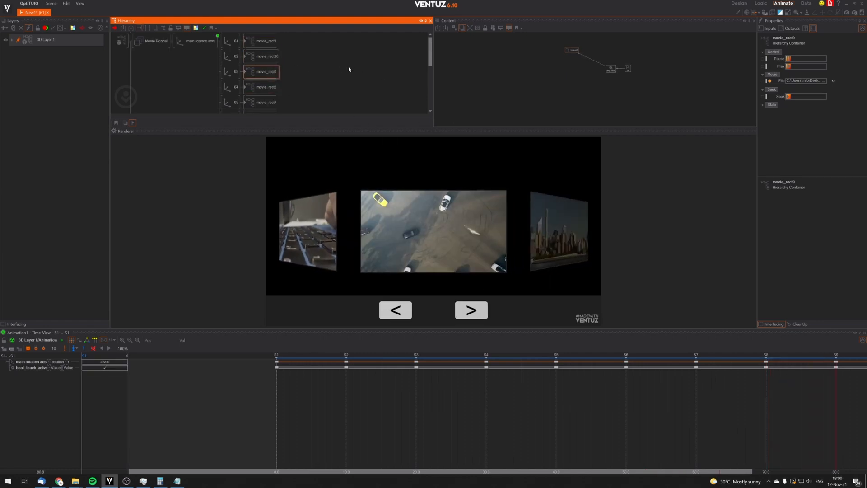
{"action": "key", "text": "ctrl+b"}
{"action": "key", "text": "ctrl+b"}
{"action": "middle_click_drag", "start_coordinate": [843, 395], "coordinate": [657, 407]}
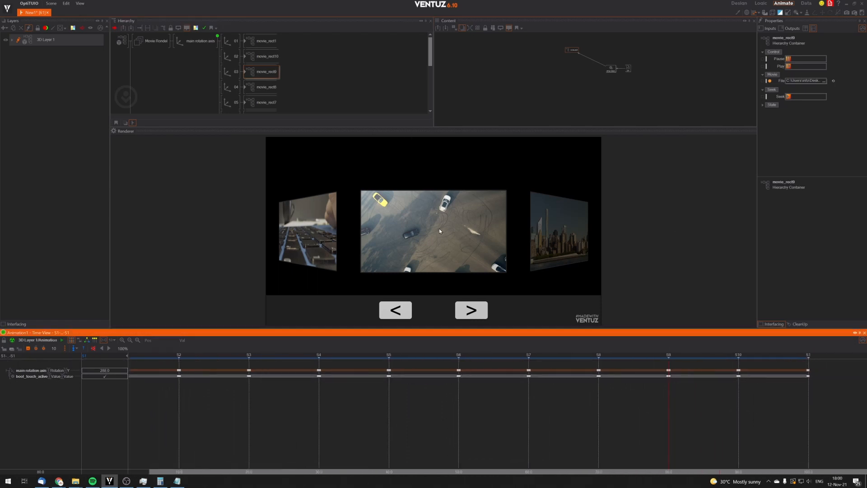
{"action": "left_click", "coordinate": [469, 309]}
{"action": "left_click", "coordinate": [272, 57]}
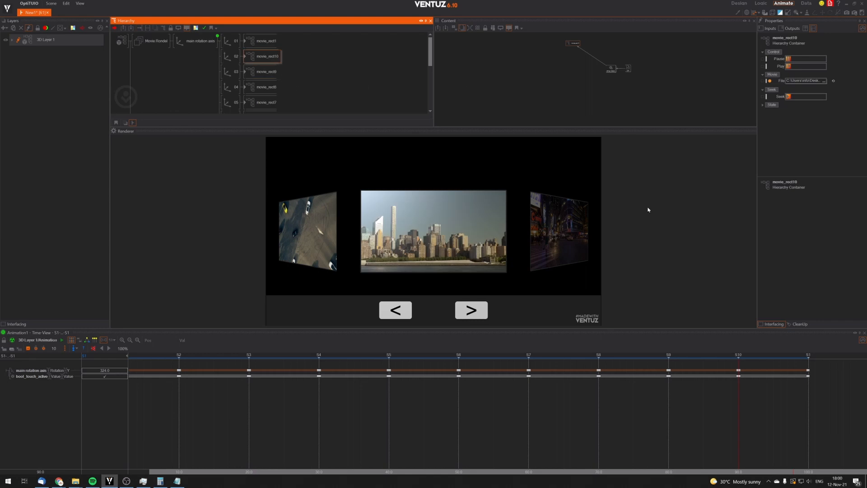
{"action": "left_click", "coordinate": [471, 309]}
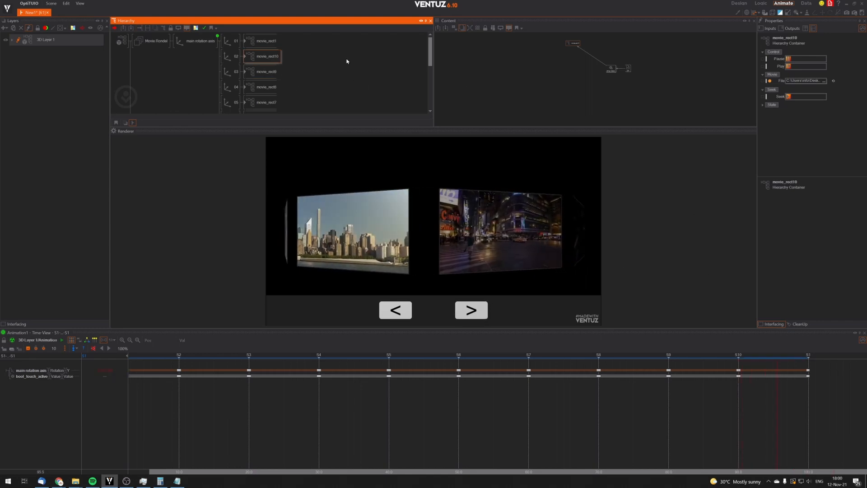
{"action": "left_click", "coordinate": [267, 41]}
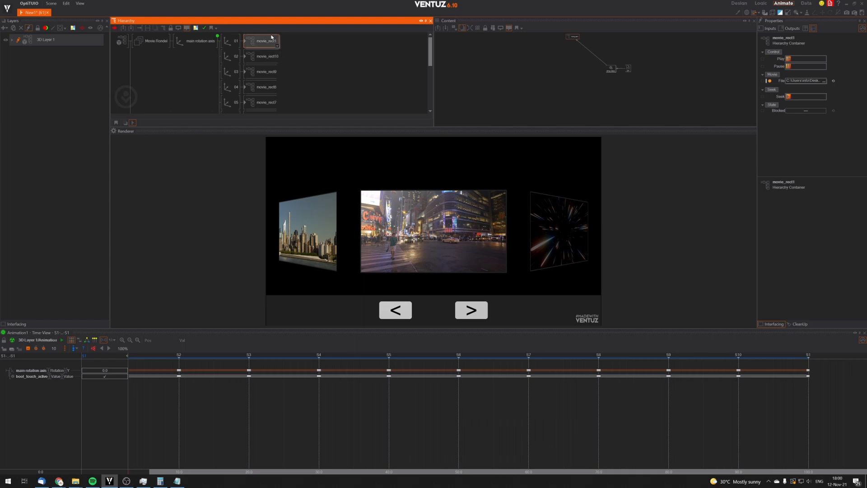
{"action": "left_click", "coordinate": [267, 63]}
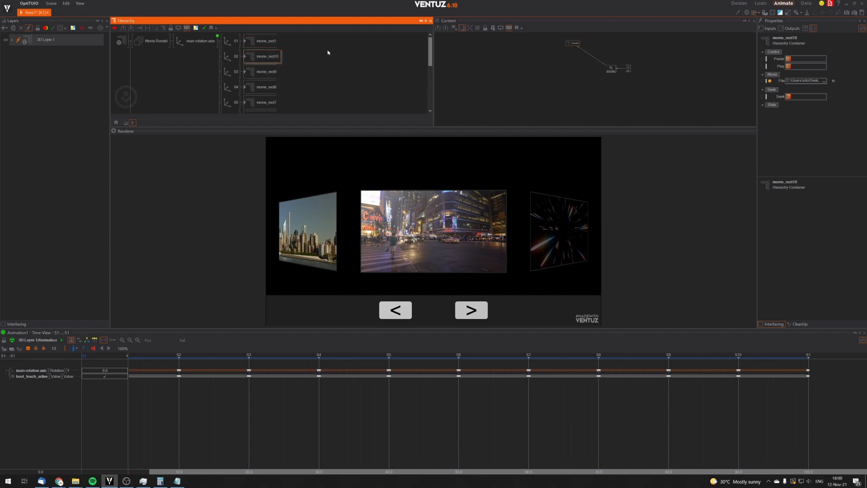
Select all ten movie containers, movie_rect1 to movie_rect10, together in the Hierarchy.
{"action": "left_click", "coordinate": [267, 44]}
{"action": "left_click", "coordinate": [271, 60], "text": "ctrl"}
{"action": "left_click", "coordinate": [268, 76], "text": "ctrl"}
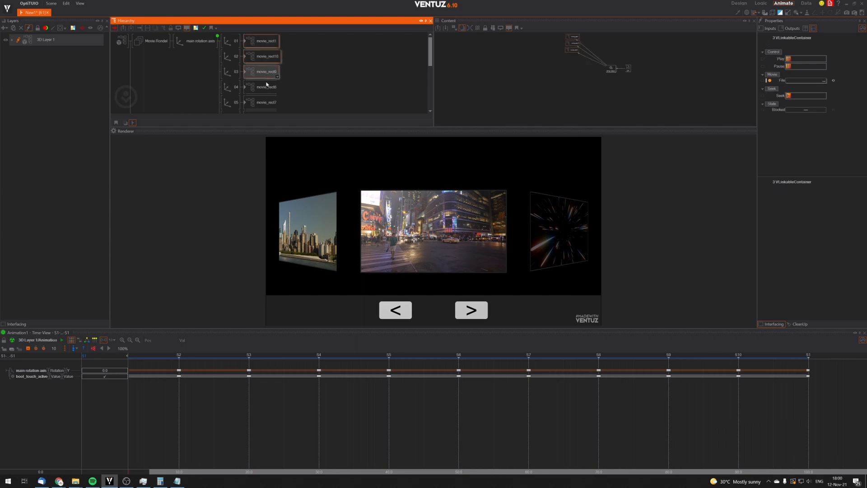
{"action": "left_click", "coordinate": [271, 84], "text": "ctrl"}
{"action": "scroll", "coordinate": [272, 77], "scroll_direction": "down", "scroll_amount": 2}
{"action": "left_click", "coordinate": [262, 80], "text": "ctrl"}
{"action": "left_click", "coordinate": [265, 90], "text": "ctrl"}
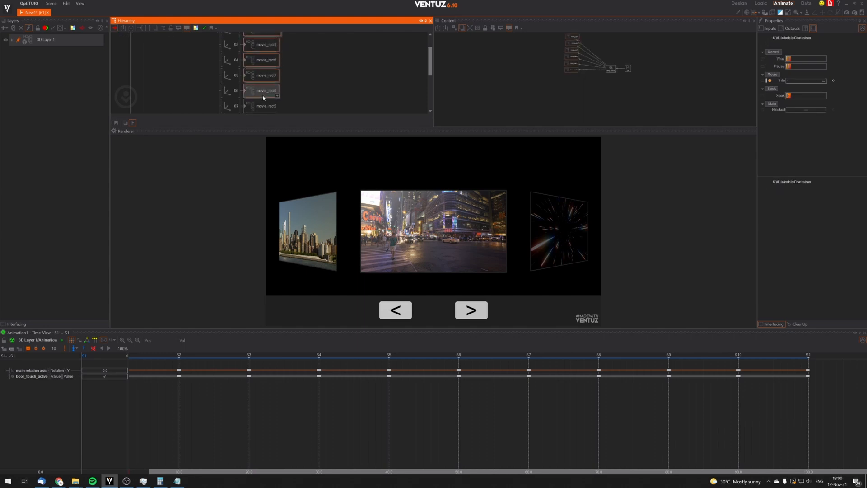
{"action": "scroll", "coordinate": [266, 86], "scroll_direction": "down", "scroll_amount": 2}
{"action": "left_click", "coordinate": [267, 82], "text": "ctrl"}
{"action": "left_click", "coordinate": [268, 92], "text": "ctrl"}
{"action": "scroll", "coordinate": [269, 86], "scroll_direction": "down", "scroll_amount": 2}
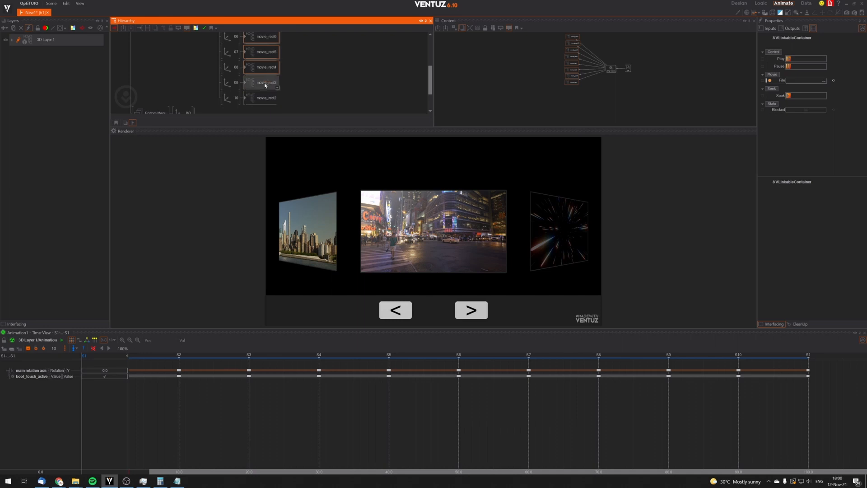
{"action": "left_click", "coordinate": [269, 83], "text": "ctrl"}
{"action": "left_click", "coordinate": [266, 97], "text": "ctrl"}
Stack the movie_rect6 to movie_rect10 nodes in ascending order in a column beside the String Indexer in the Content editor.
{"action": "left_click", "coordinate": [504, 100]}
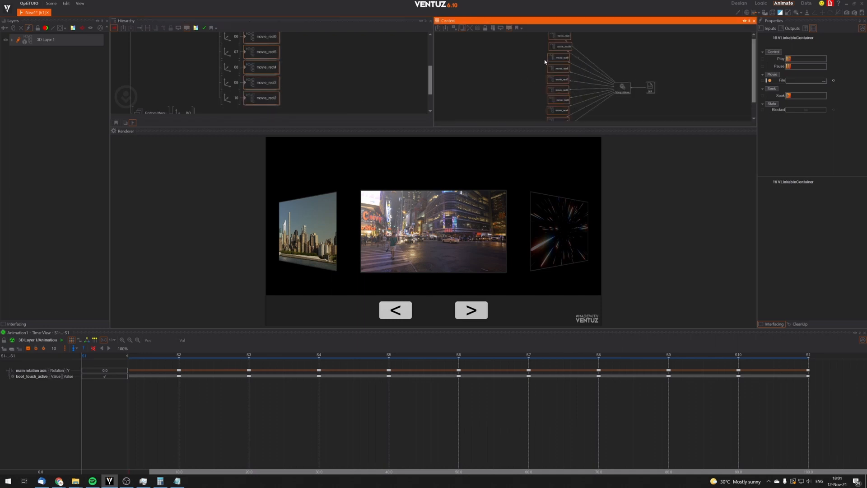
{"action": "scroll", "coordinate": [512, 91], "scroll_direction": "up", "scroll_amount": 3}
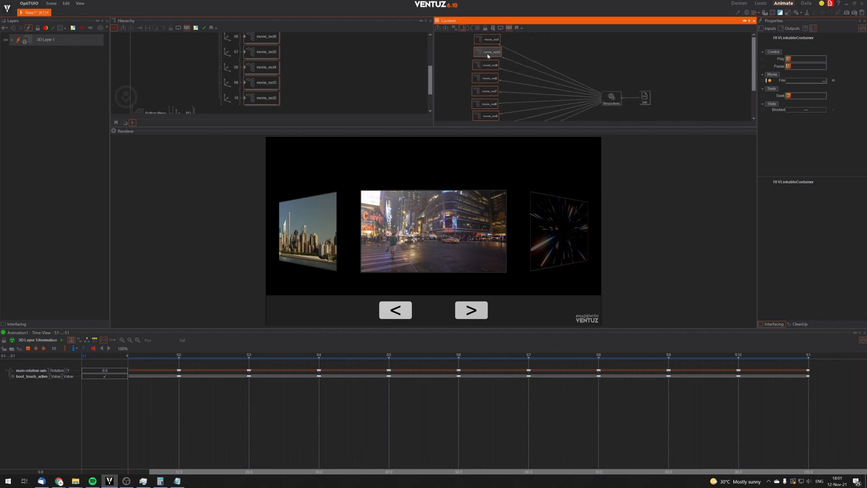
{"action": "left_click", "coordinate": [580, 51]}
{"action": "left_click_drag", "start_coordinate": [529, 51], "coordinate": [571, 43]}
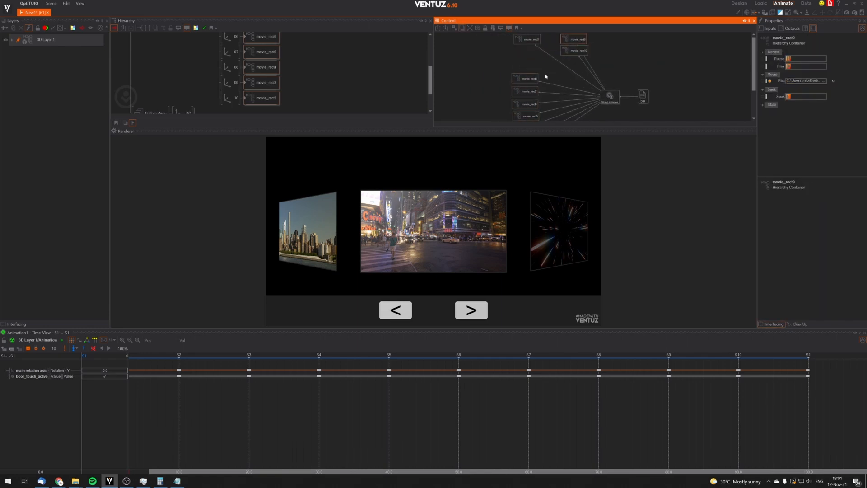
{"action": "left_click_drag", "start_coordinate": [528, 78], "coordinate": [572, 68]}
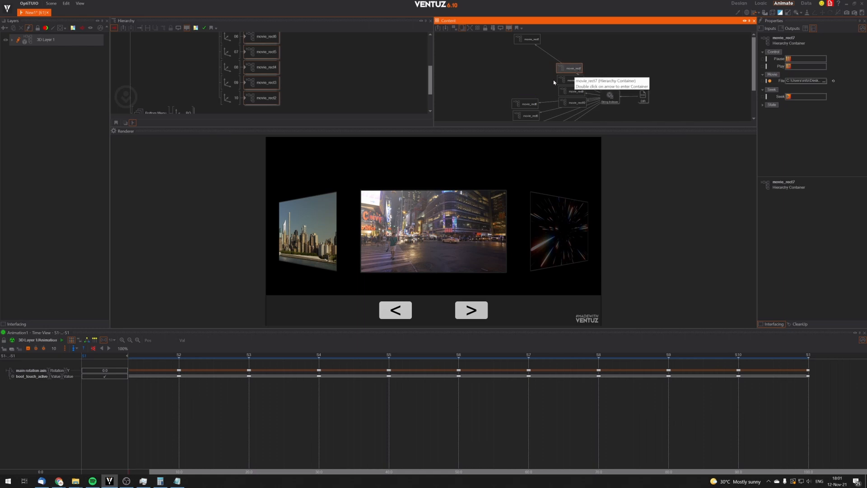
{"action": "left_click_drag", "start_coordinate": [526, 104], "coordinate": [571, 56]}
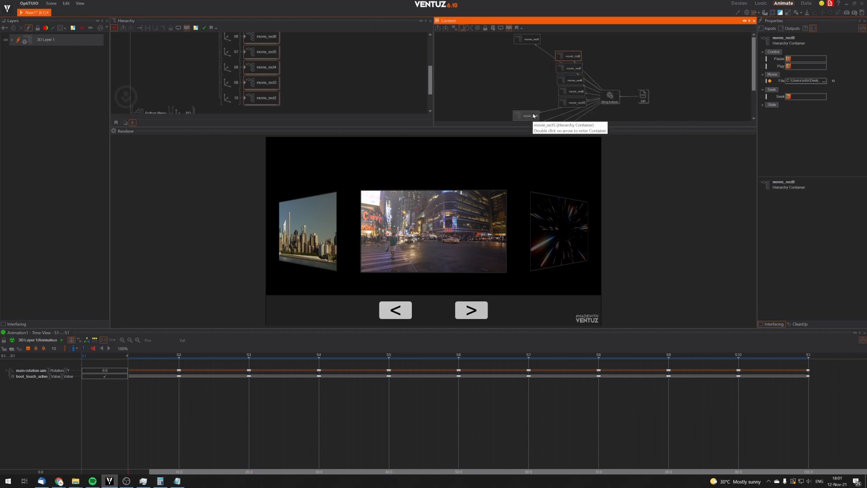
Add the movie_rect5, movie_rect4, movie_rect3, movie_rect2 and movie_rect1 nodes above the column so all ten run in ascending order.
{"action": "left_click_drag", "start_coordinate": [527, 115], "coordinate": [577, 99]}
{"action": "scroll", "coordinate": [561, 33], "scroll_direction": "down", "scroll_amount": 1}
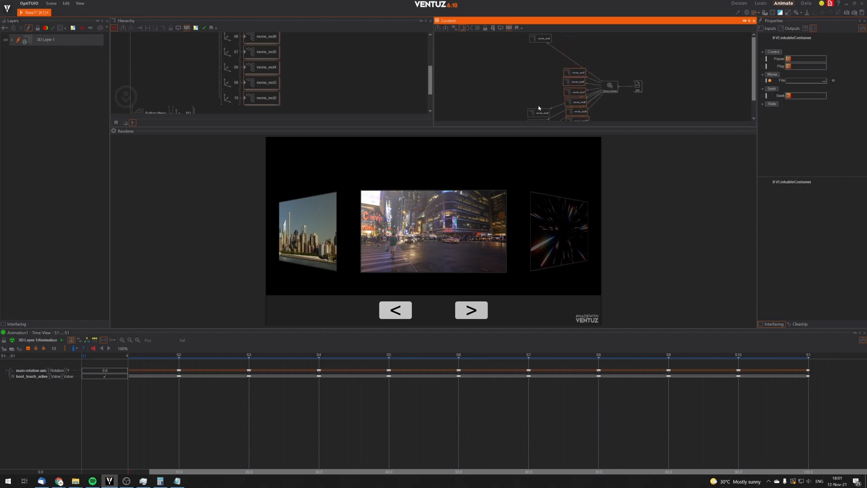
{"action": "left_click_drag", "start_coordinate": [541, 112], "coordinate": [580, 64]}
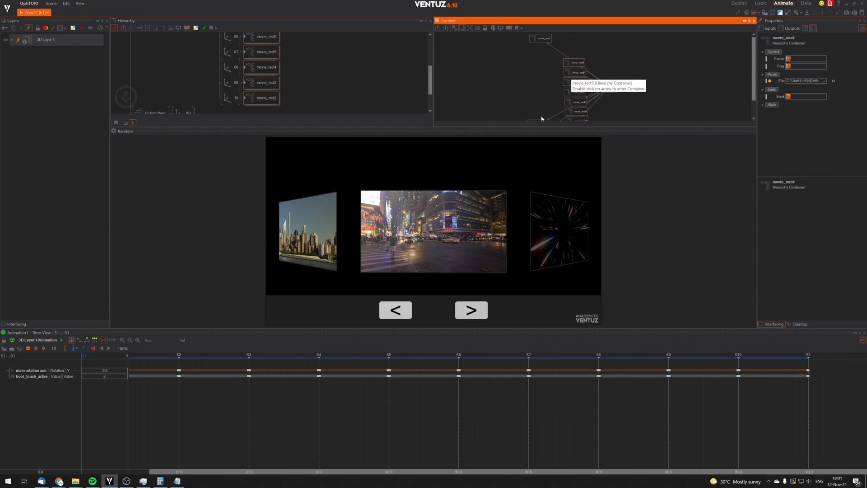
{"action": "scroll", "coordinate": [550, 77], "scroll_direction": "down", "scroll_amount": 1}
{"action": "left_click_drag", "start_coordinate": [540, 103], "coordinate": [566, 52]}
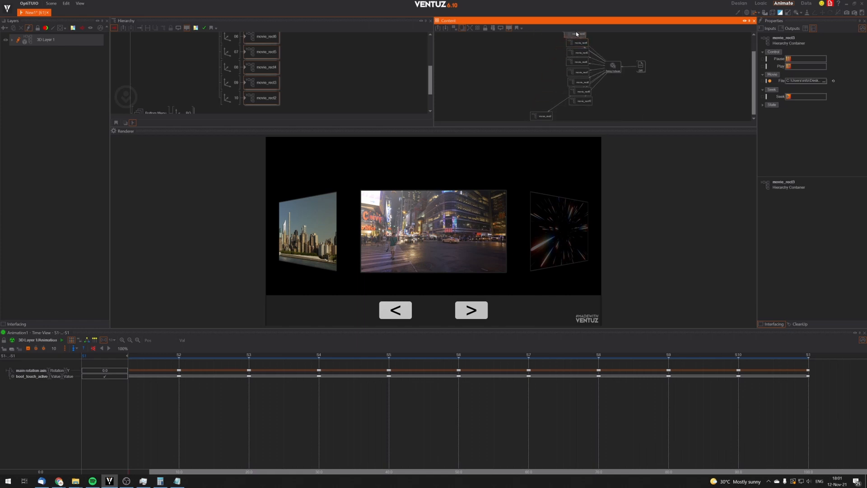
{"action": "scroll", "coordinate": [546, 122], "scroll_direction": "down", "scroll_amount": 2}
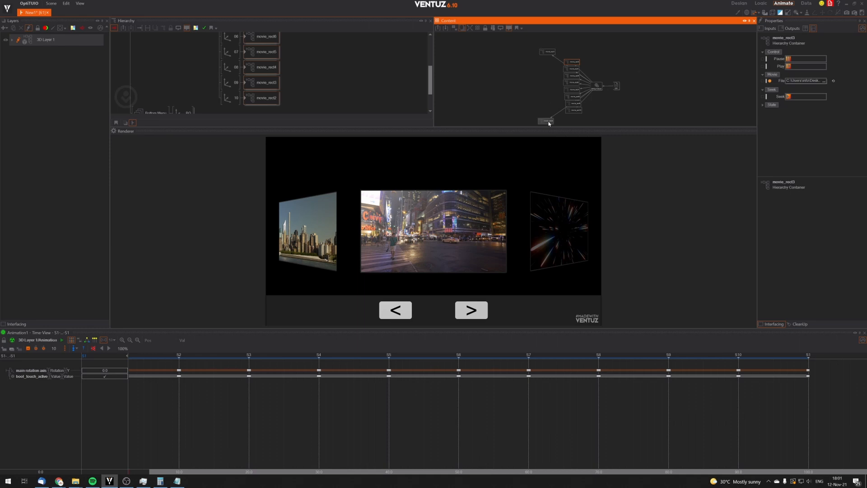
{"action": "left_click_drag", "start_coordinate": [549, 123], "coordinate": [572, 50]}
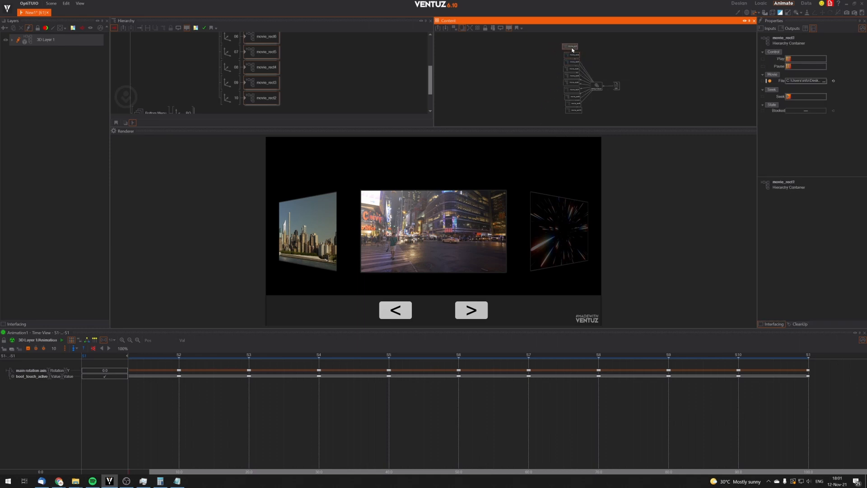
Reposition the String Indexer and Directory nodes level with the middle of the movie container column.
{"action": "scroll", "coordinate": [540, 72], "scroll_direction": "up", "scroll_amount": 2}
{"action": "middle_click_drag", "start_coordinate": [536, 73], "coordinate": [493, 73]}
{"action": "left_click", "coordinate": [574, 94]}
{"action": "left_click_drag", "start_coordinate": [573, 94], "coordinate": [612, 84]}
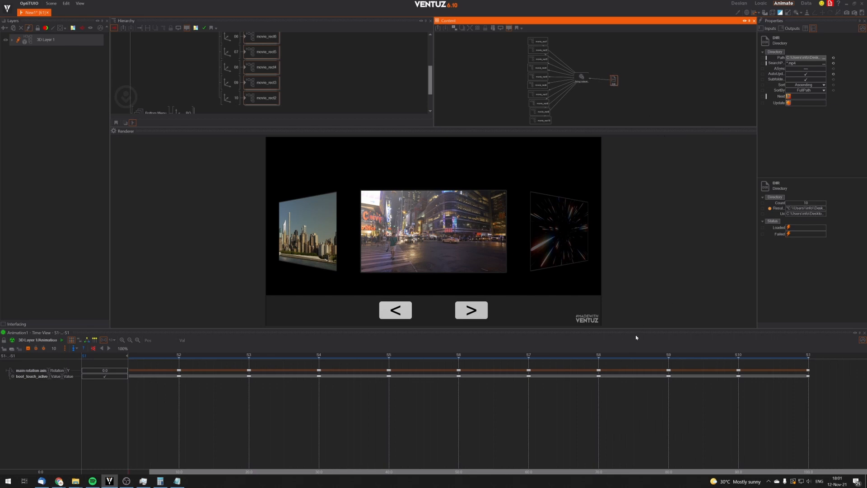
Advance the carousel to the third movie and select all ten movie container nodes in the Content editor.
{"action": "left_click", "coordinate": [482, 318]}
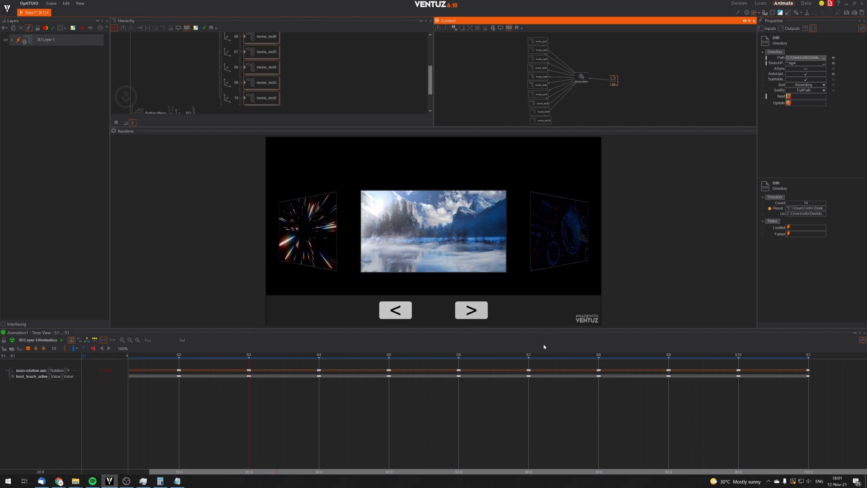
{"action": "middle_click_drag", "start_coordinate": [495, 94], "coordinate": [500, 94]}
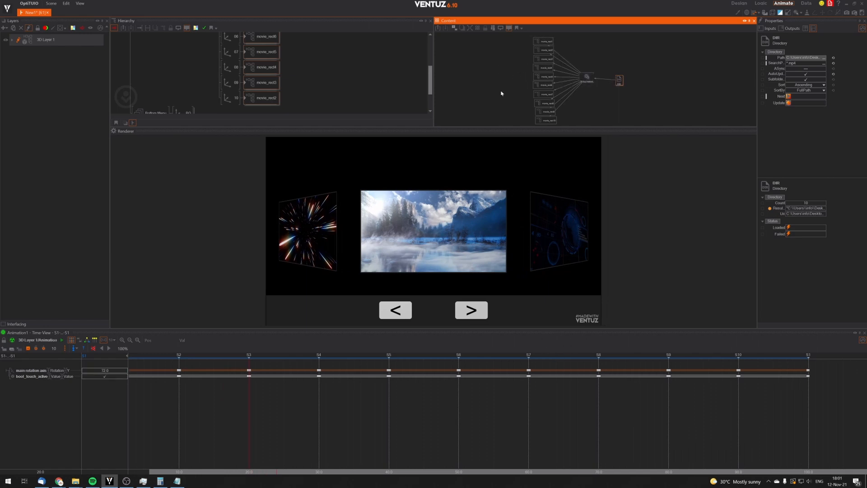
{"action": "scroll", "coordinate": [515, 91], "scroll_direction": "up", "scroll_amount": 2}
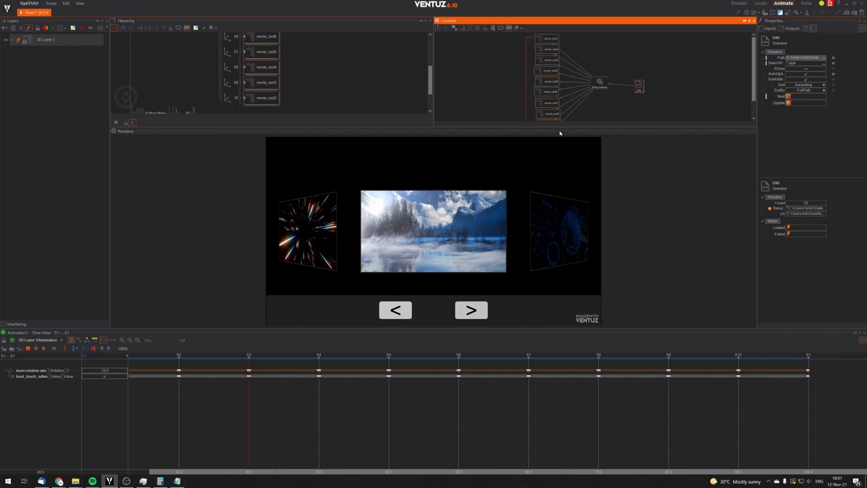
{"action": "left_click_drag", "start_coordinate": [560, 133], "coordinate": [562, 131]}
{"action": "scroll", "coordinate": [592, 110], "scroll_direction": "down", "scroll_amount": 3}
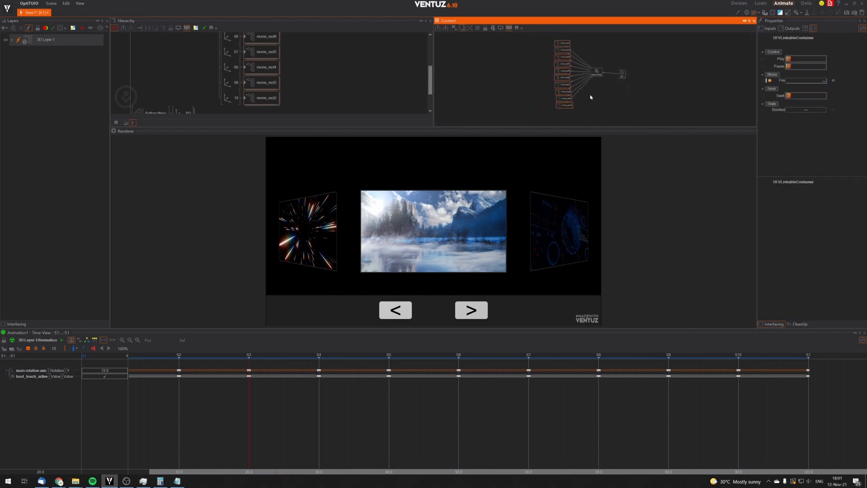
{"action": "scroll", "coordinate": [190, 77], "scroll_direction": "up", "scroll_amount": 3}
Select the main rotation axis with its child axes, clear that selection, and reselect all ten movie container nodes.
{"action": "left_click", "coordinate": [195, 41]}
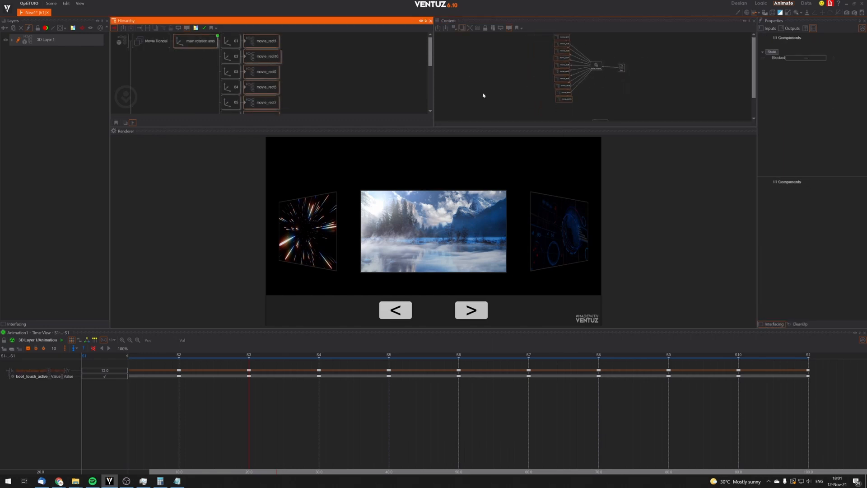
{"action": "scroll", "coordinate": [492, 90], "scroll_direction": "down", "scroll_amount": 2}
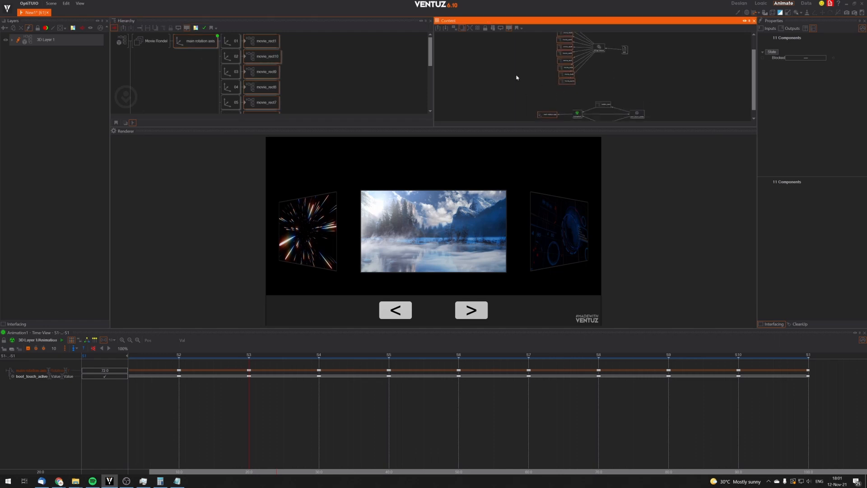
{"action": "scroll", "coordinate": [517, 77], "scroll_direction": "up", "scroll_amount": 2}
{"action": "left_click", "coordinate": [530, 91]}
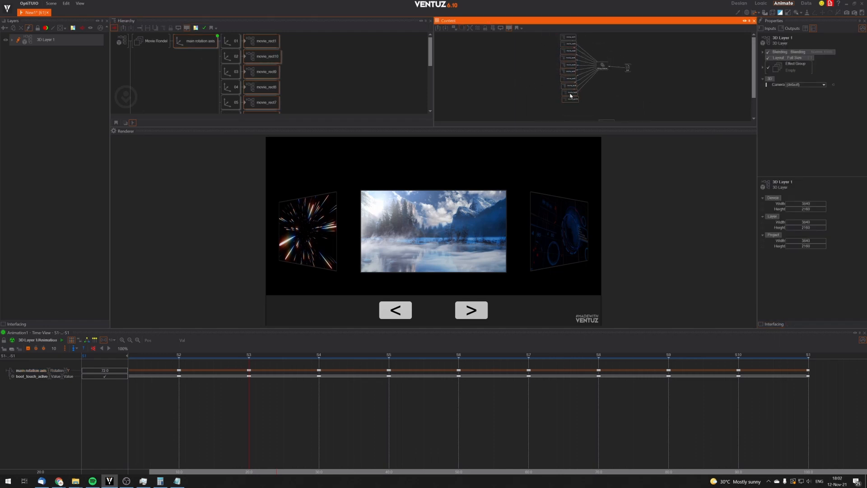
{"action": "left_click_drag", "start_coordinate": [551, 36], "coordinate": [568, 56]}
{"action": "left_click_drag", "start_coordinate": [574, 104], "coordinate": [576, 107]}
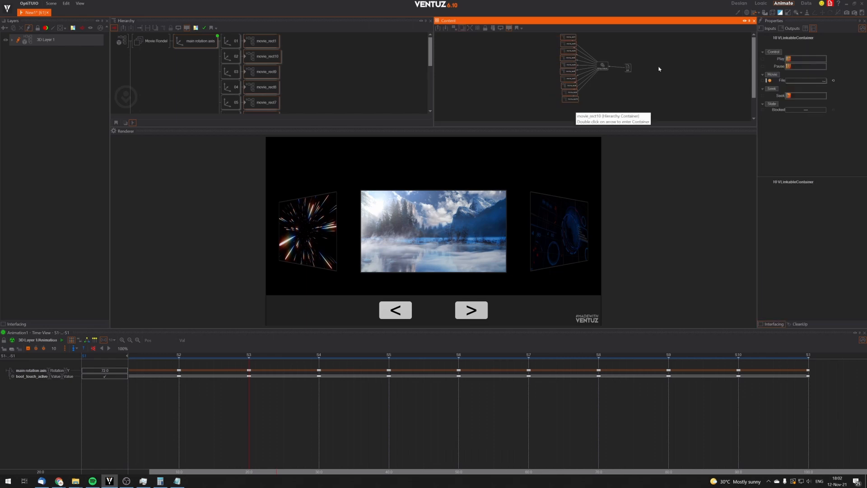
Add the Play and Seek methods of all ten movie containers as channels in the 3D Layer 1 animation.
{"action": "left_click", "coordinate": [787, 59]}
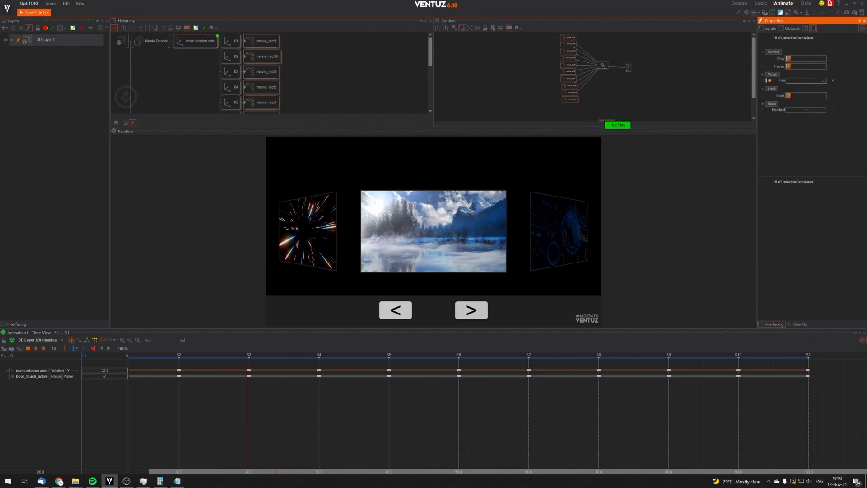
{"action": "left_click_drag", "start_coordinate": [184, 160], "coordinate": [41, 401]}
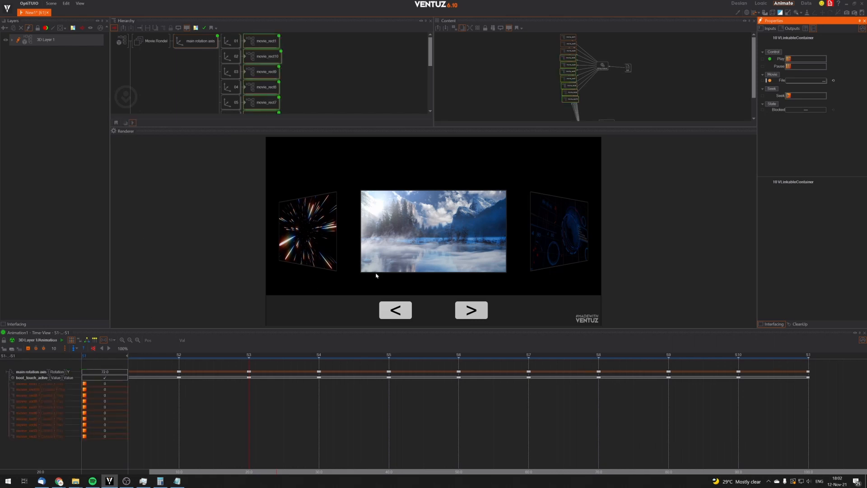
{"action": "middle_click_drag", "start_coordinate": [627, 102], "coordinate": [655, 75]}
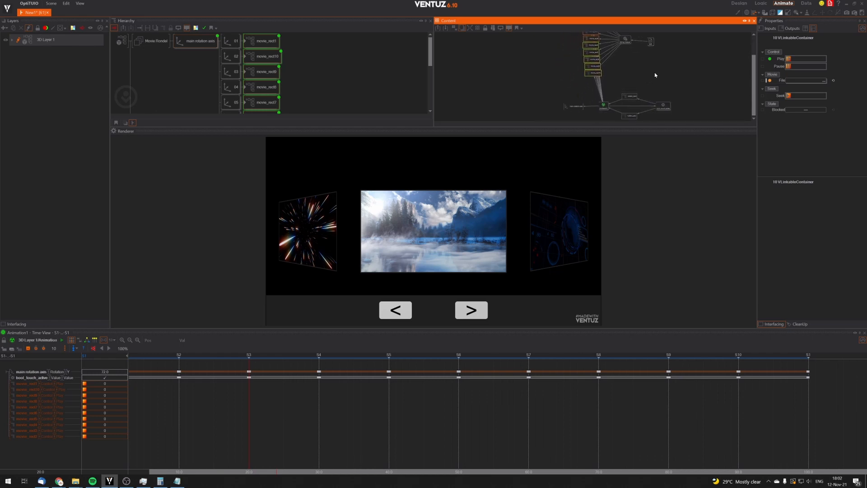
{"action": "left_click", "coordinate": [789, 98]}
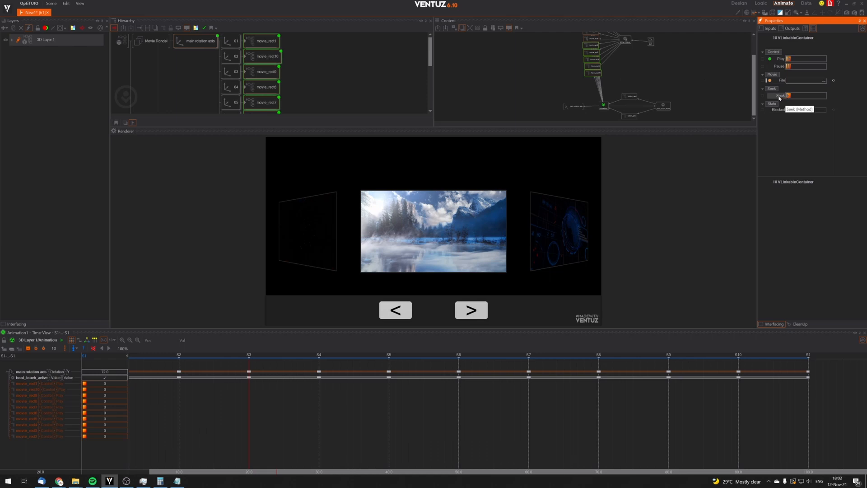
{"action": "left_click_drag", "start_coordinate": [613, 92], "coordinate": [604, 107]}
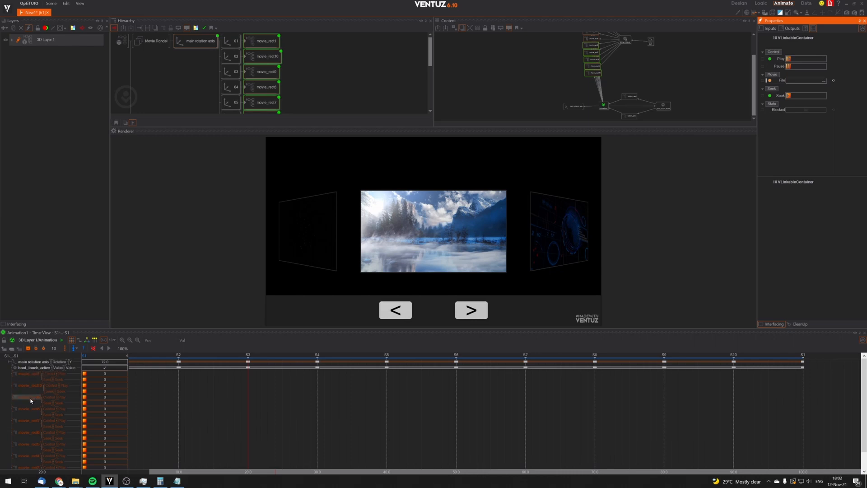
Add a keyframe at S1, time 0.0, on the Play channel of movie_rect1.
{"action": "left_click", "coordinate": [30, 382]}
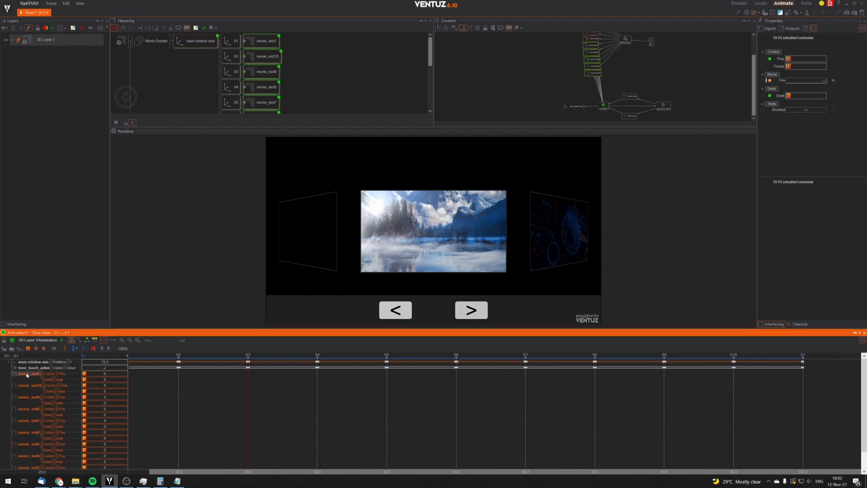
{"action": "left_click", "coordinate": [27, 373]}
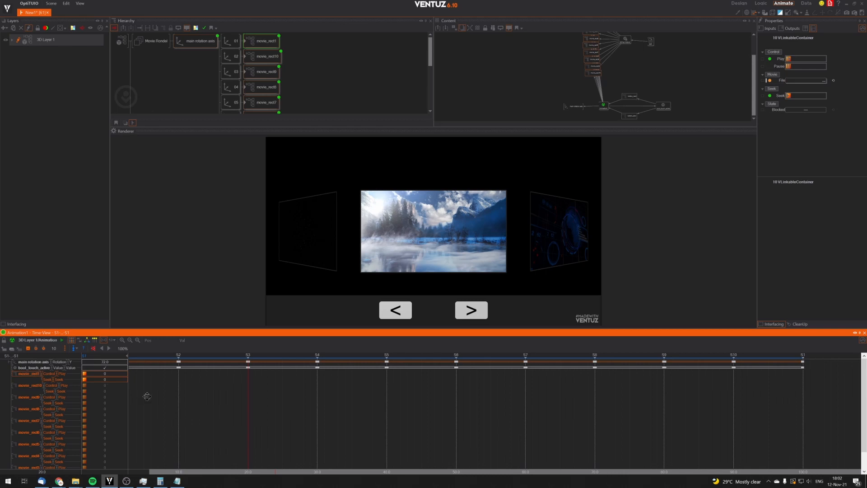
{"action": "middle_click_drag", "start_coordinate": [146, 398], "coordinate": [257, 397]}
{"action": "mouse_move", "coordinate": [257, 397]}
{"action": "left_mouse_down"}
{"action": "mouse_move", "coordinate": [221, 394]}
{"action": "mouse_move", "coordinate": [262, 402]}
{"action": "left_mouse_up"}
{"action": "left_click_drag", "start_coordinate": [262, 402], "coordinate": [221, 395]}
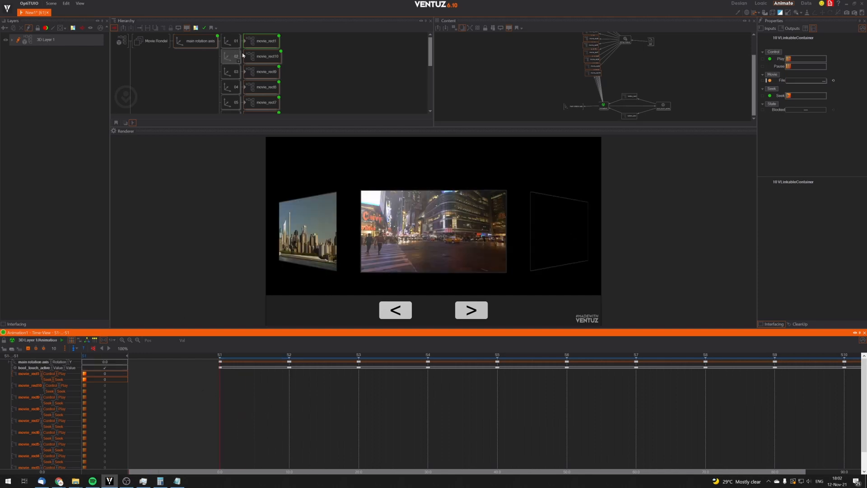
{"action": "left_click", "coordinate": [273, 42]}
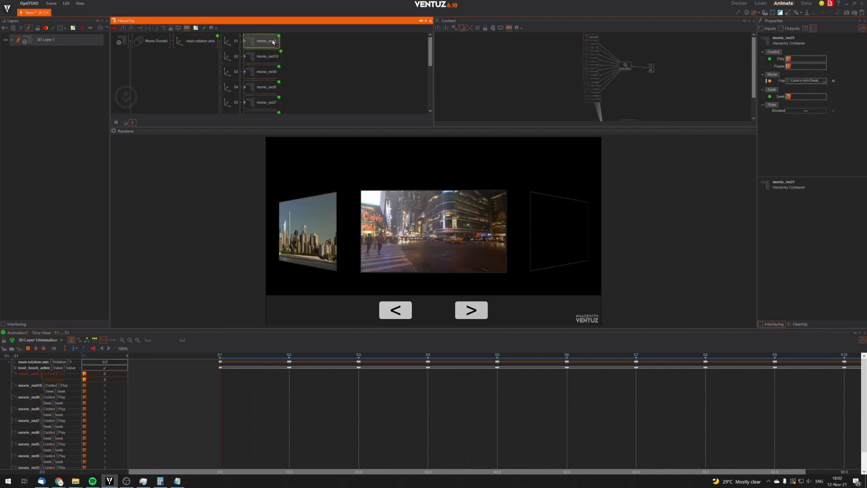
{"action": "left_click", "coordinate": [241, 387]}
{"action": "scroll", "coordinate": [185, 387], "scroll_direction": "up", "scroll_amount": 3}
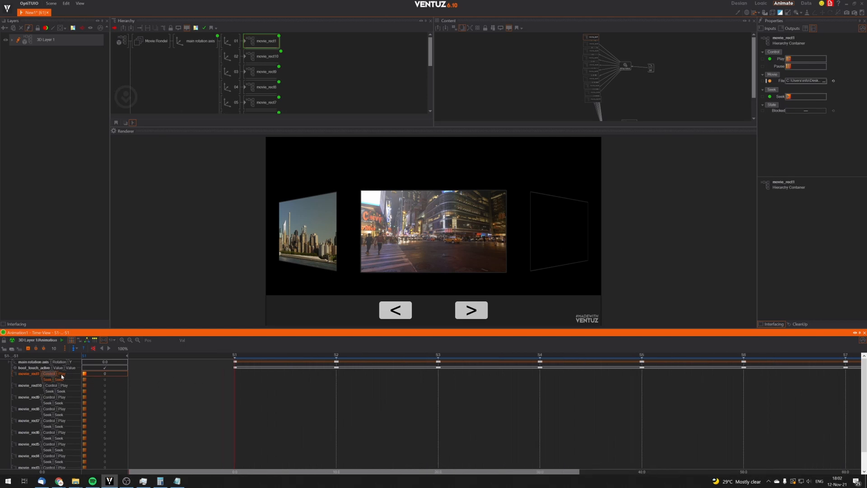
{"action": "key", "text": "Delete"}
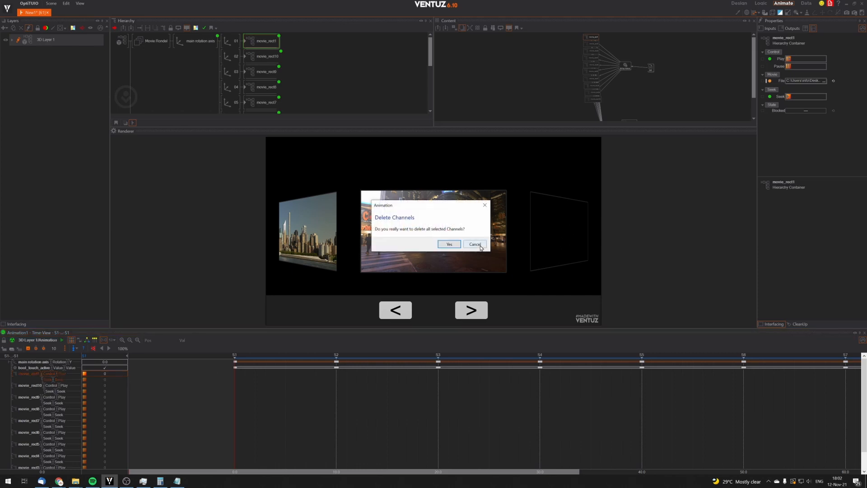
{"action": "left_click", "coordinate": [474, 244]}
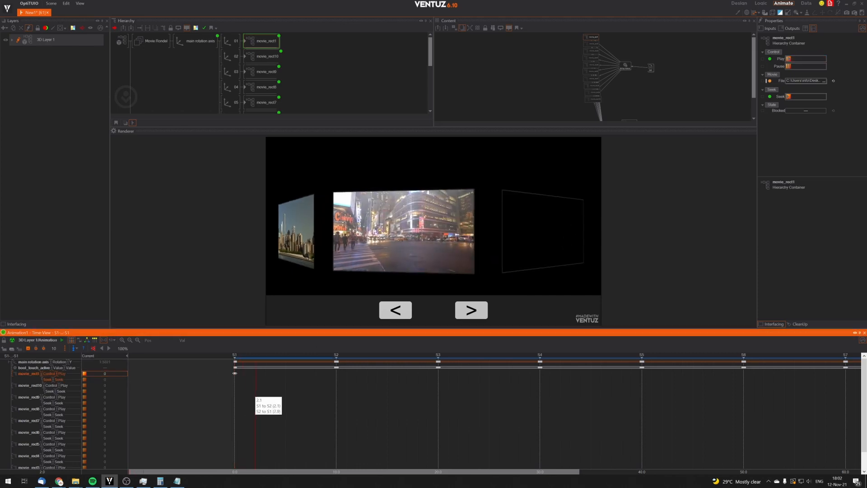
Add a keyframe on the Seek channel of movie_rect1 at time 0.5, just after S1.
{"action": "scroll", "coordinate": [242, 400], "scroll_direction": "up", "scroll_amount": 2}
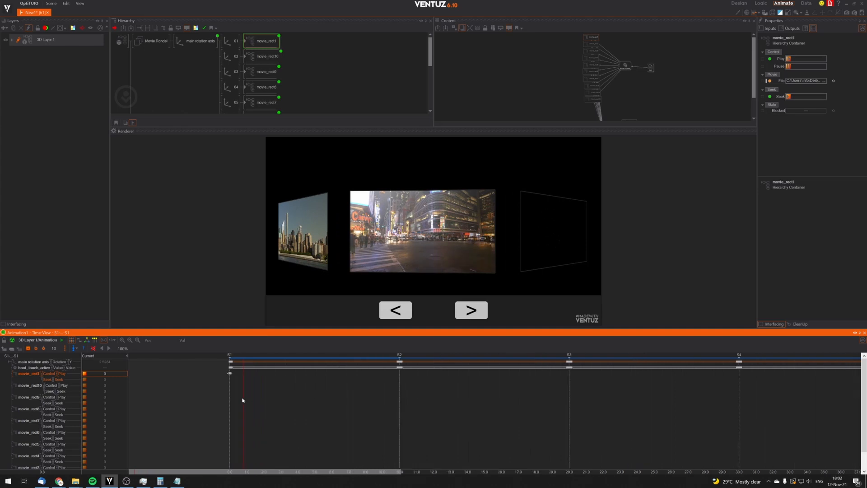
{"action": "scroll", "coordinate": [242, 399], "scroll_direction": "up", "scroll_amount": 2}
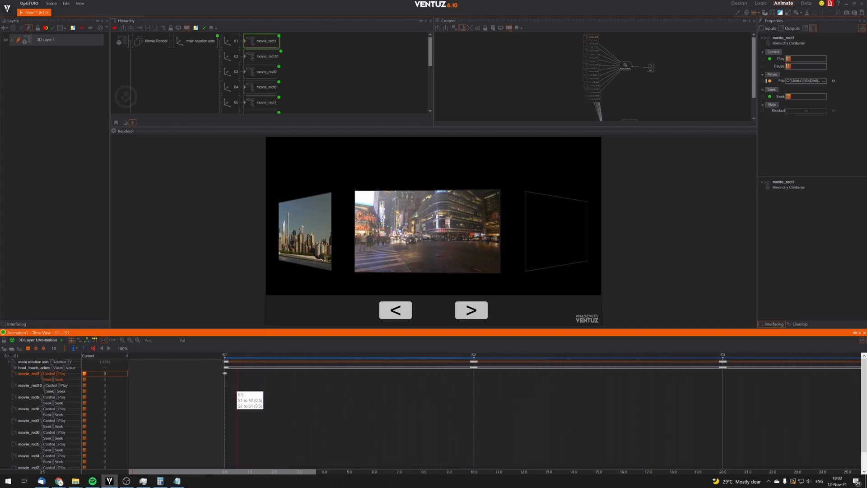
{"action": "left_click", "coordinate": [84, 379]}
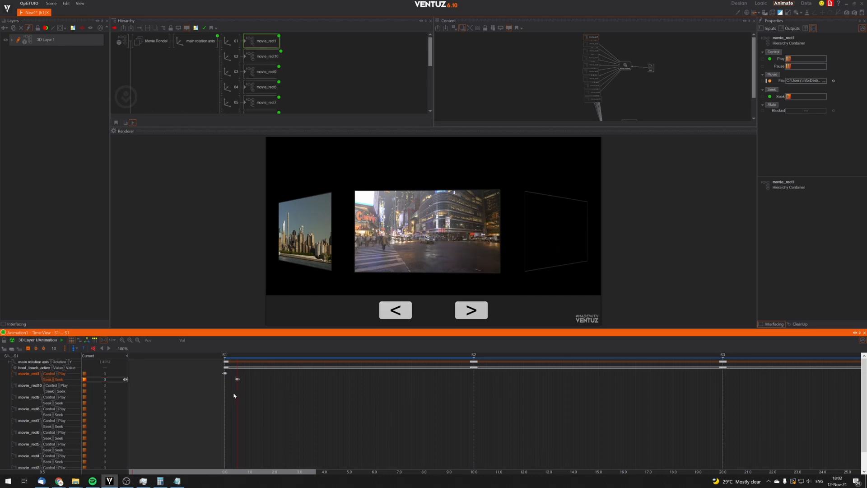
Collapse the Play and Seek channels of all ten movie containers in the animation's channel list.
{"action": "left_click_drag", "start_coordinate": [233, 395], "coordinate": [471, 394]}
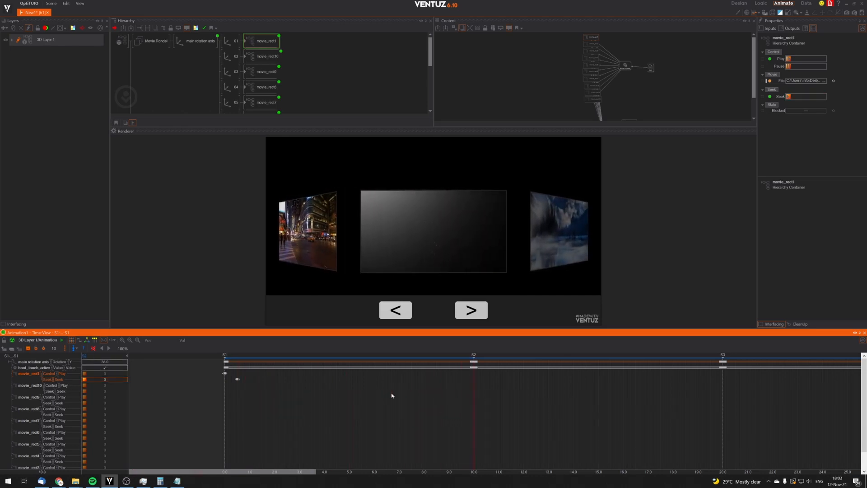
{"action": "left_click", "coordinate": [20, 385]}
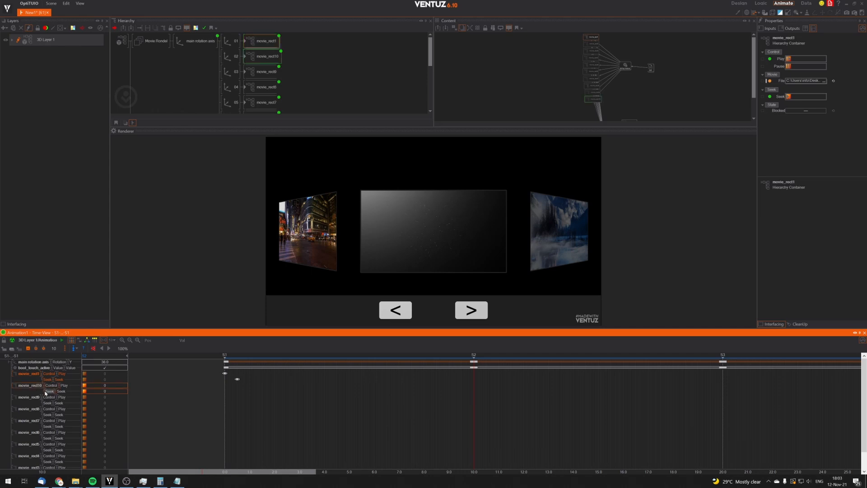
{"action": "scroll", "coordinate": [22, 392], "scroll_direction": "down", "scroll_amount": 1}
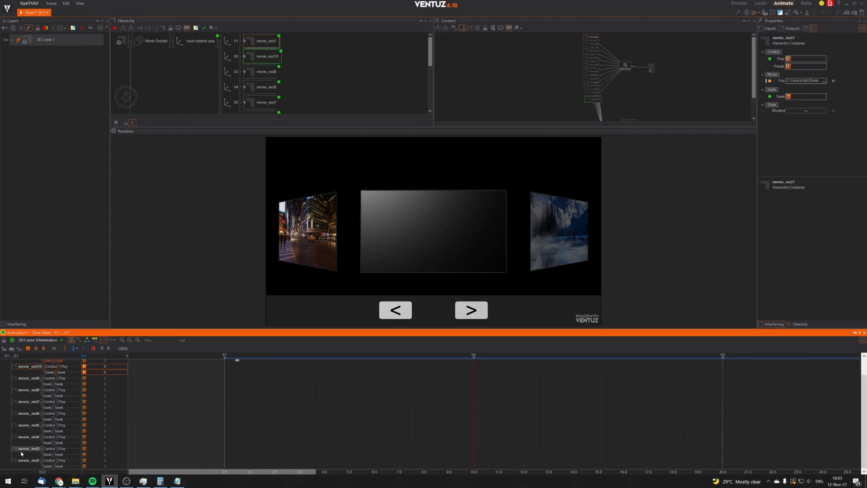
{"action": "scroll", "coordinate": [86, 412], "scroll_direction": "up", "scroll_amount": 1}
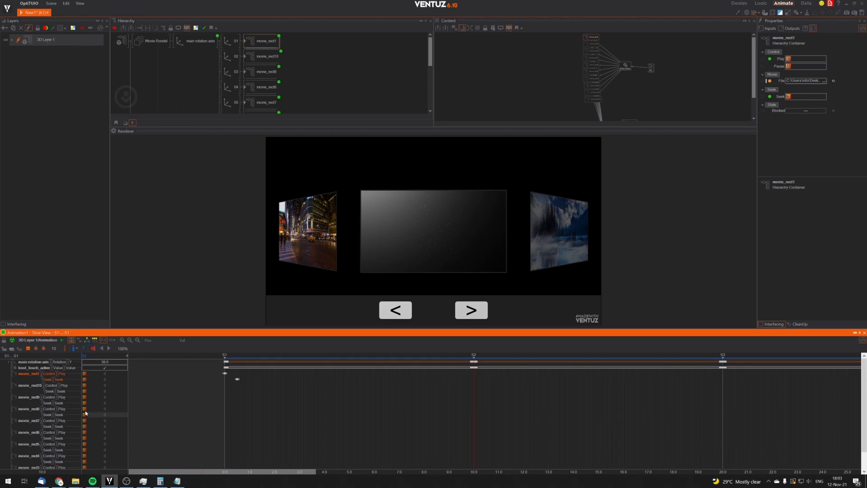
{"action": "left_click", "coordinate": [23, 373]}
{"action": "left_click", "coordinate": [23, 379]}
{"action": "left_click", "coordinate": [25, 385]}
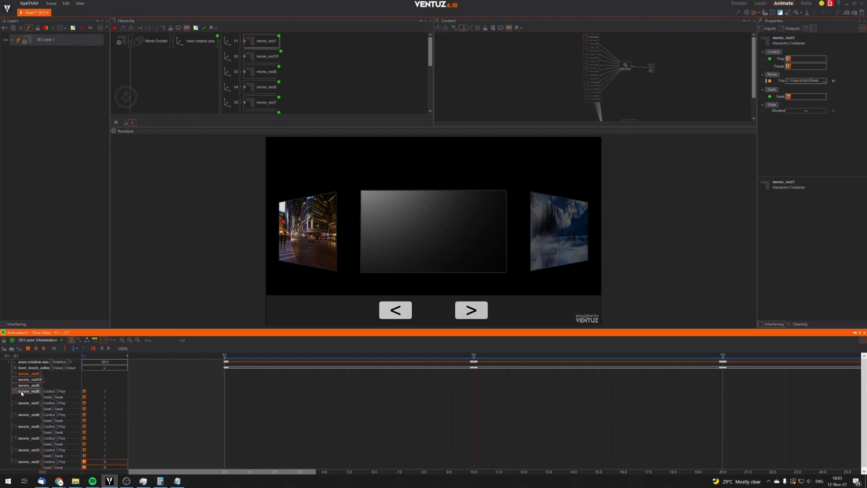
{"action": "left_click", "coordinate": [25, 390]}
{"action": "left_click", "coordinate": [26, 397]}
{"action": "left_click", "coordinate": [26, 402]}
{"action": "left_click", "coordinate": [27, 409]}
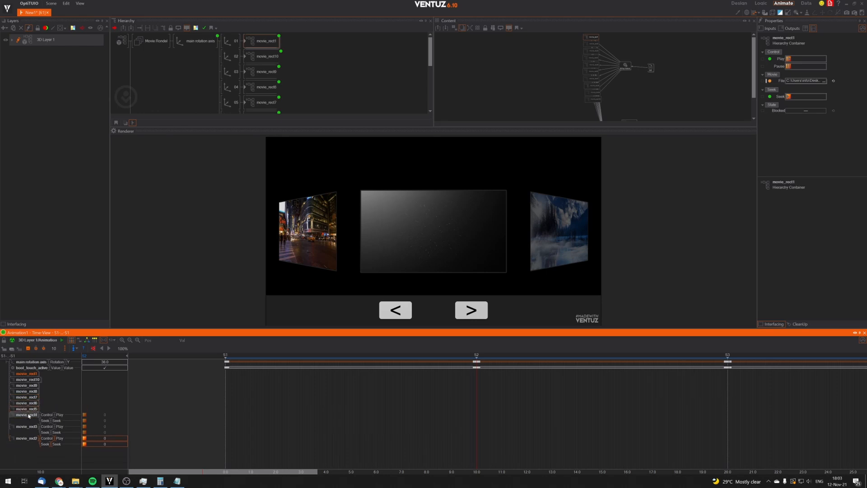
{"action": "left_click", "coordinate": [27, 415]}
{"action": "left_click", "coordinate": [27, 420]}
{"action": "left_click", "coordinate": [28, 426]}
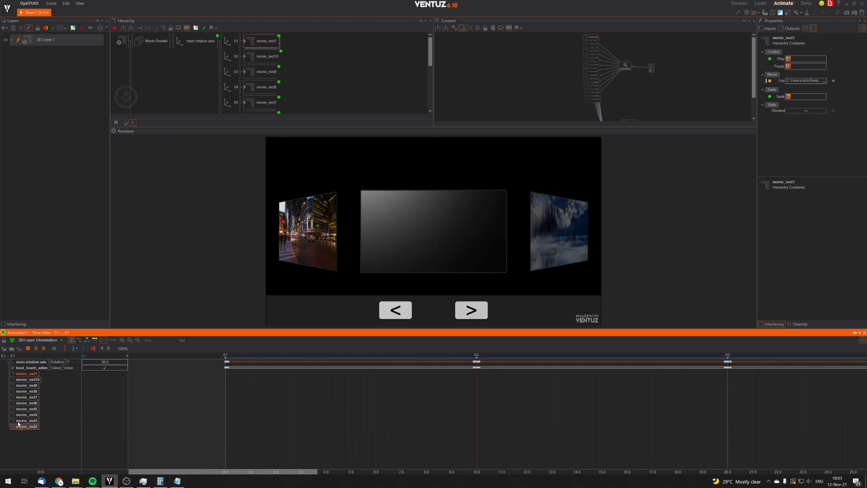
Reorder the movie containers in the animation's channel list into ascending order from movie_rect1 to movie_rect10.
{"action": "left_click_drag", "start_coordinate": [19, 378], "coordinate": [19, 378]}
{"action": "left_click_drag", "start_coordinate": [20, 385], "coordinate": [20, 386]}
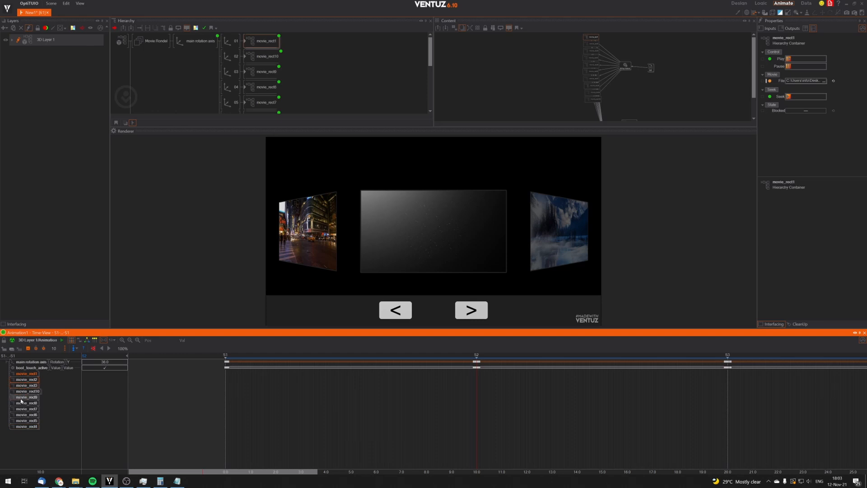
{"action": "left_click_drag", "start_coordinate": [21, 426], "coordinate": [20, 391]}
{"action": "left_click_drag", "start_coordinate": [21, 429], "coordinate": [22, 397]}
{"action": "mouse_move", "coordinate": [25, 429]}
{"action": "left_mouse_down"}
{"action": "mouse_move", "coordinate": [23, 402]}
{"action": "mouse_move", "coordinate": [21, 418]}
{"action": "left_mouse_up"}
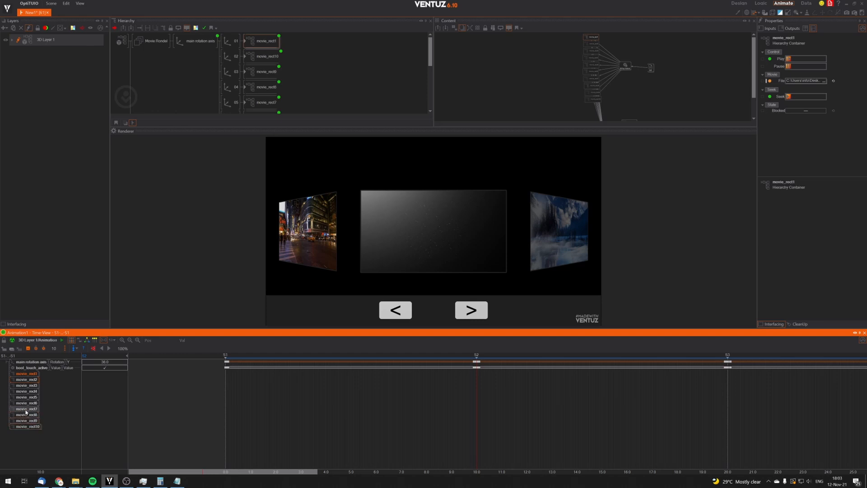
Expand the movie_rect1 and movie_rect2 channels and add a Play keyframe for movie_rect2 just before S2.
{"action": "double_click", "coordinate": [27, 380]}
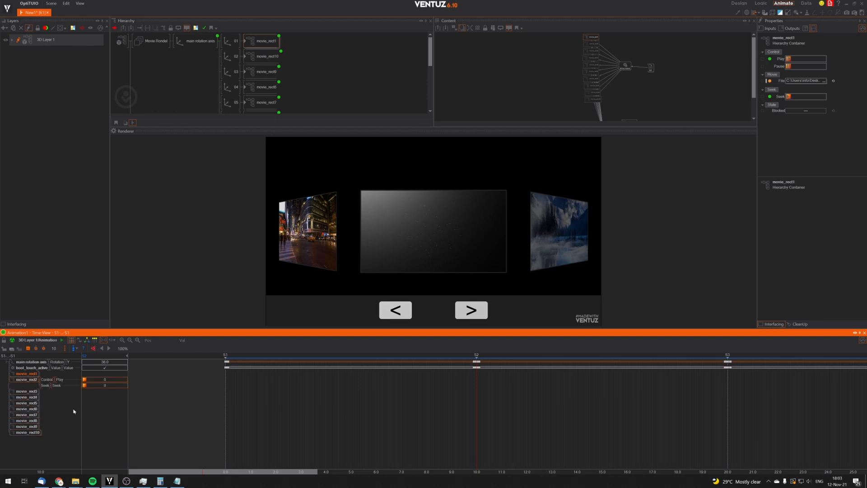
{"action": "left_click_drag", "start_coordinate": [280, 405], "coordinate": [203, 406]}
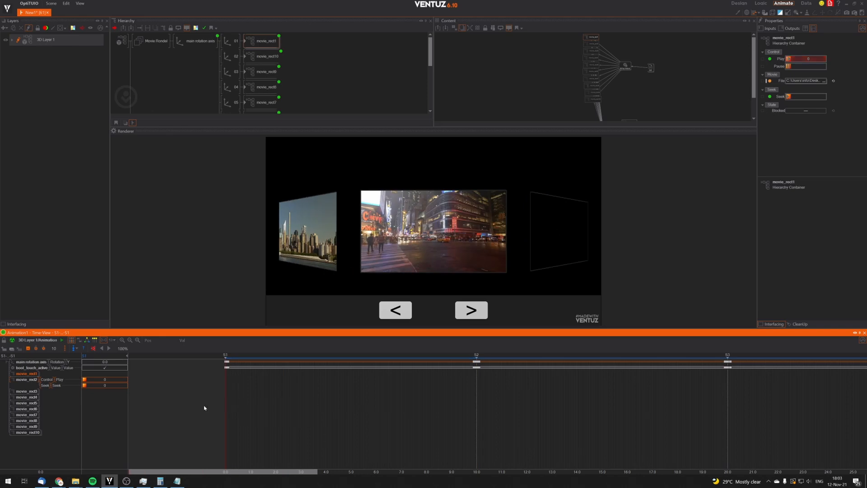
{"action": "double_click", "coordinate": [26, 374]}
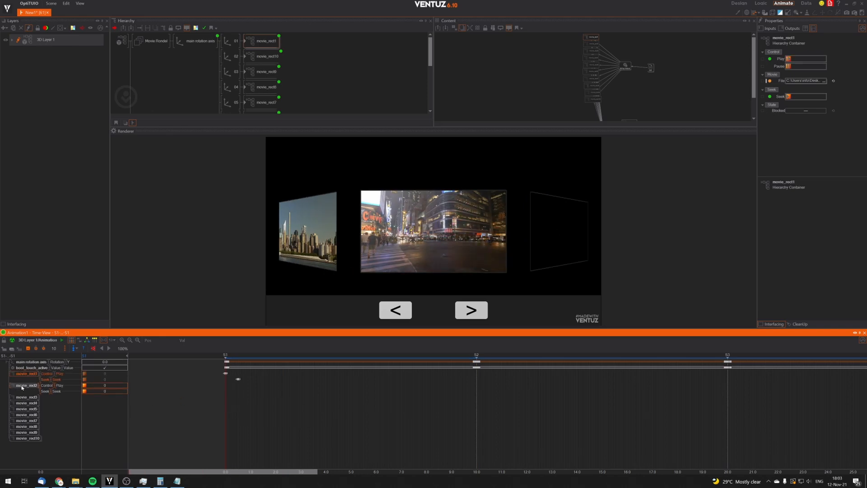
{"action": "left_click_drag", "start_coordinate": [235, 401], "coordinate": [470, 409]}
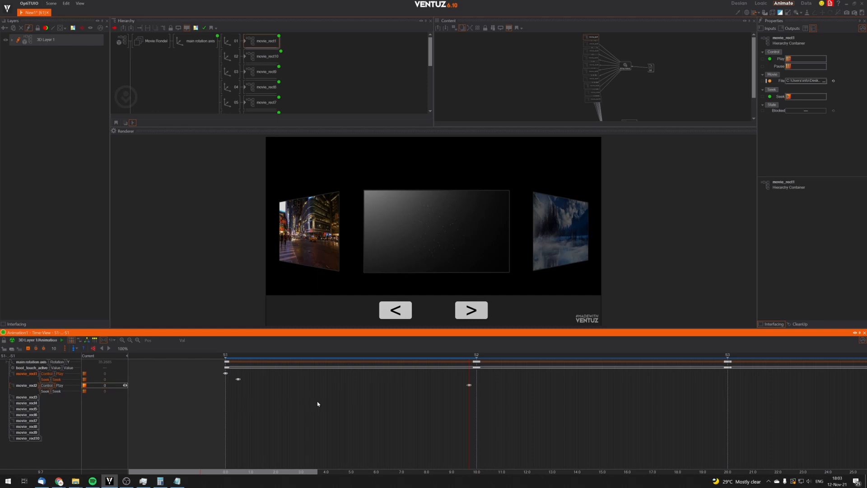
Add a keyframe on the Seek channel of movie_rect2 at time 10.3, just after S2.
{"action": "left_click_drag", "start_coordinate": [470, 398], "coordinate": [491, 401]}
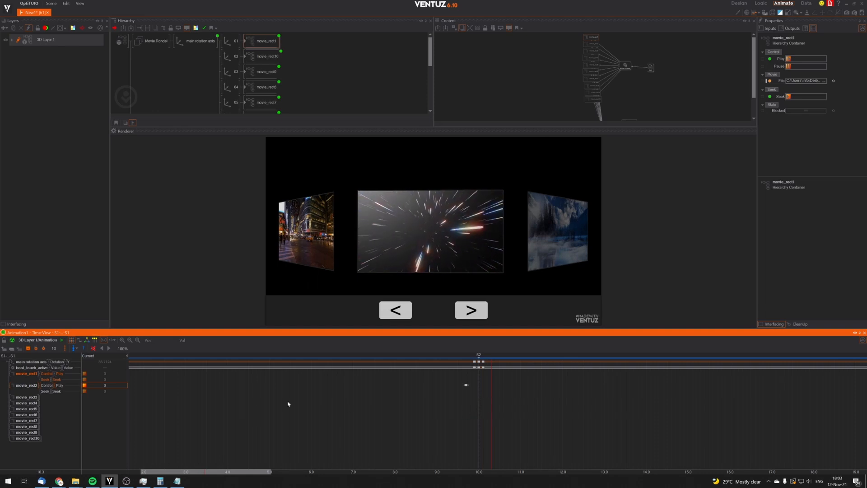
{"action": "left_click", "coordinate": [46, 392]}
{"action": "key", "text": "space"}
{"action": "middle_click_drag", "start_coordinate": [511, 418], "coordinate": [443, 416]}
{"action": "scroll", "coordinate": [393, 410], "scroll_direction": "down", "scroll_amount": 2}
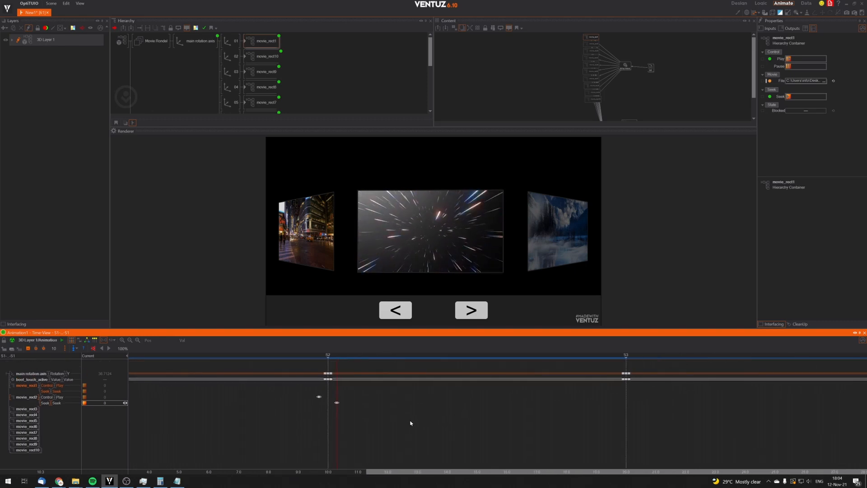
Scrub the animation between states and move the Play keyframe of movie_rect2 to position 10, exactly on S2.
{"action": "left_click_drag", "start_coordinate": [410, 421], "coordinate": [614, 420]}
{"action": "middle_click_drag", "start_coordinate": [397, 411], "coordinate": [517, 411]}
{"action": "middle_click_drag", "start_coordinate": [244, 423], "coordinate": [371, 424]}
{"action": "left_click_drag", "start_coordinate": [280, 422], "coordinate": [551, 431]}
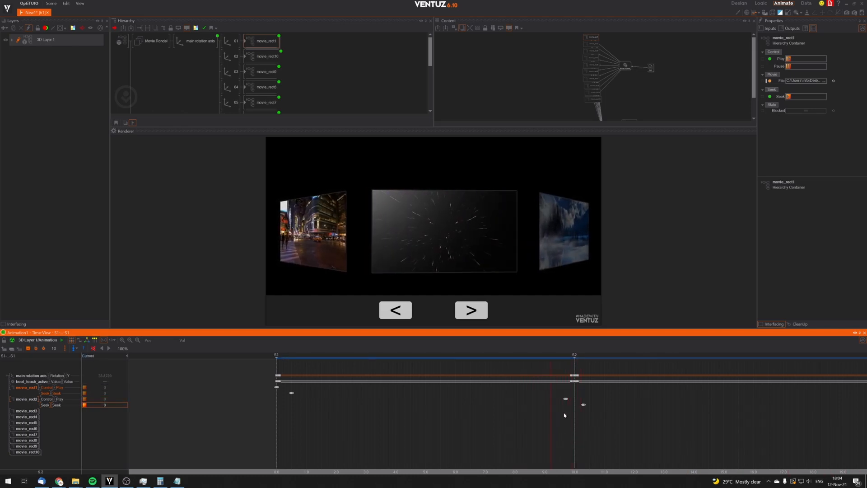
{"action": "left_click_drag", "start_coordinate": [566, 400], "coordinate": [570, 401]}
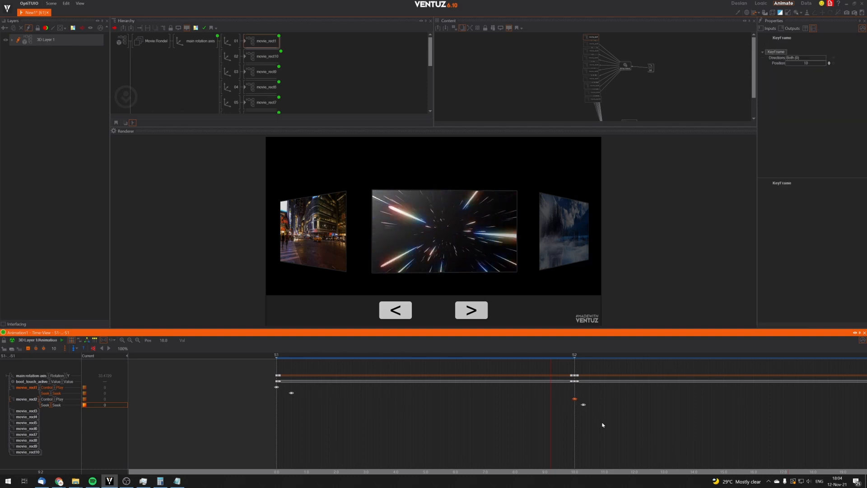
Add a second Seek keyframe for movie_rect2 at time 9.7, just before S2.
{"action": "middle_click_drag", "start_coordinate": [603, 424], "coordinate": [544, 420]}
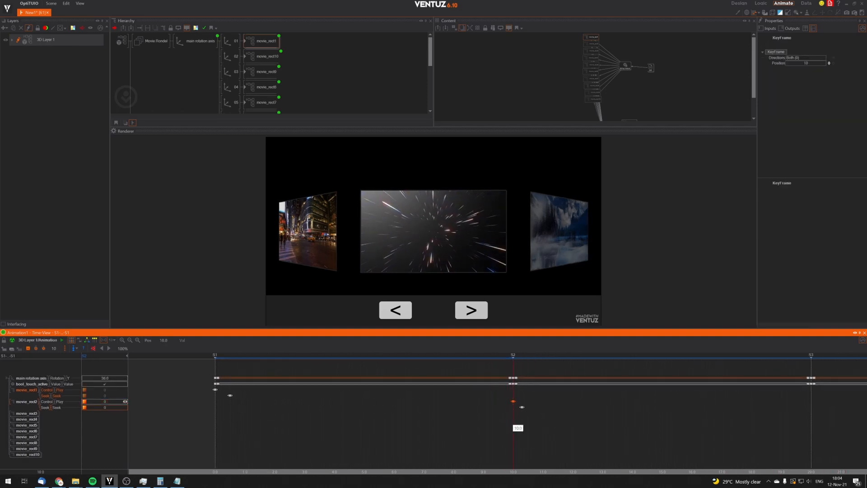
{"action": "mouse_move", "coordinate": [513, 424]}
{"action": "left_mouse_down"}
{"action": "mouse_move", "coordinate": [522, 424]}
{"action": "mouse_move", "coordinate": [498, 430]}
{"action": "mouse_move", "coordinate": [513, 429]}
{"action": "mouse_move", "coordinate": [507, 434]}
{"action": "left_mouse_up"}
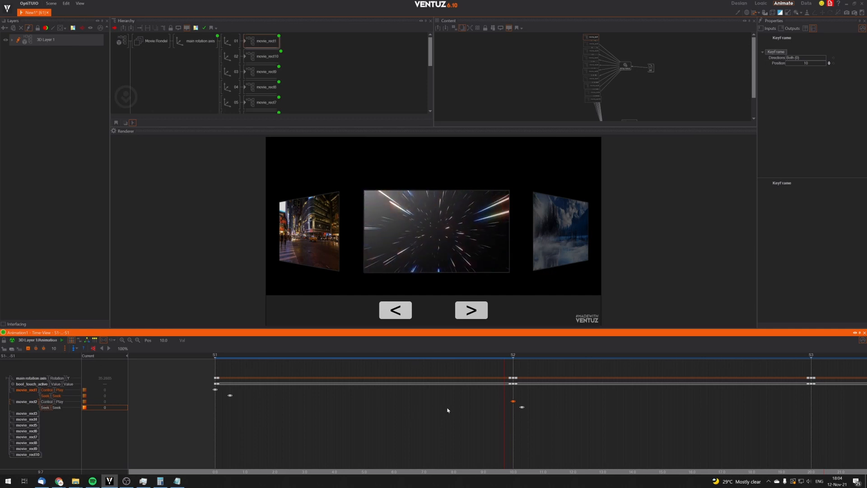
{"action": "middle_click_drag", "start_coordinate": [542, 411], "coordinate": [383, 427]}
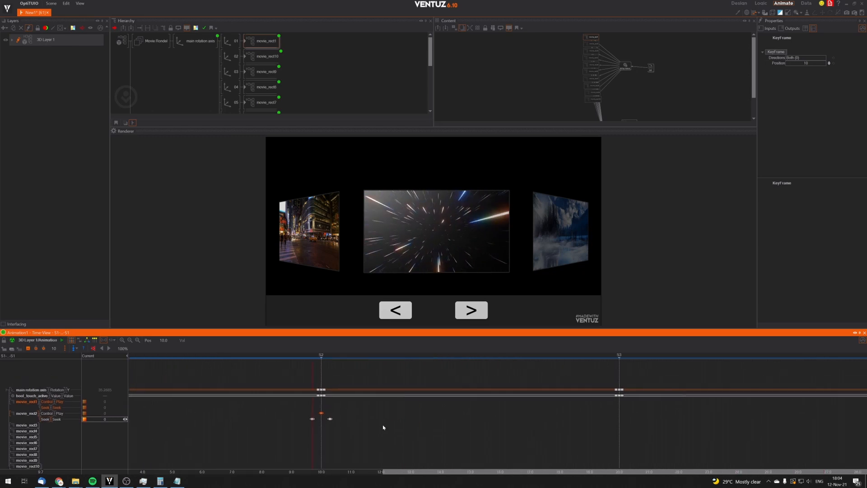
Collapse the movie_rect1 and movie_rect2 channels, expand movie_rect3, and add a Play keyframe for it on S3 at 20.0.
{"action": "left_click", "coordinate": [11, 413]}
{"action": "left_click", "coordinate": [22, 402]}
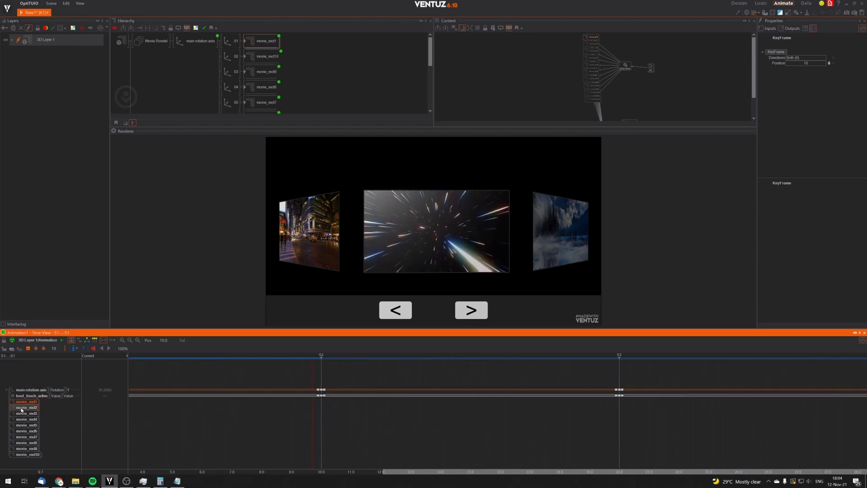
{"action": "left_click", "coordinate": [24, 414]}
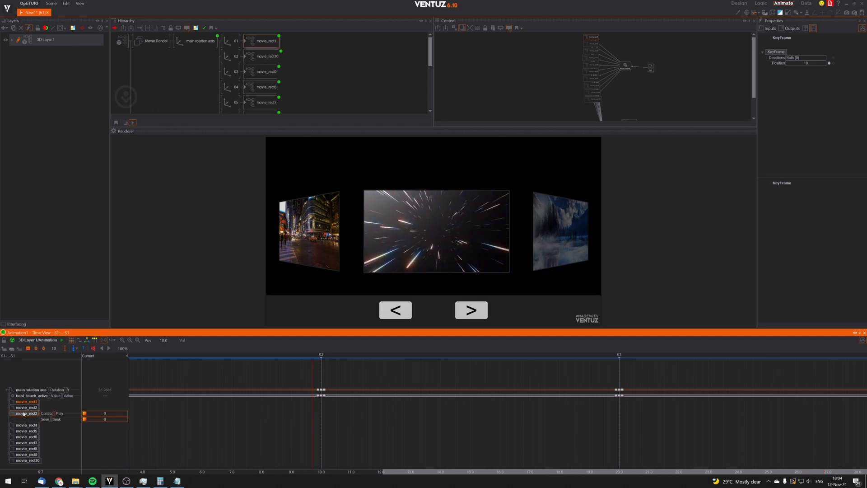
{"action": "middle_click_drag", "start_coordinate": [455, 425], "coordinate": [331, 423]}
{"action": "left_click", "coordinate": [487, 425]}
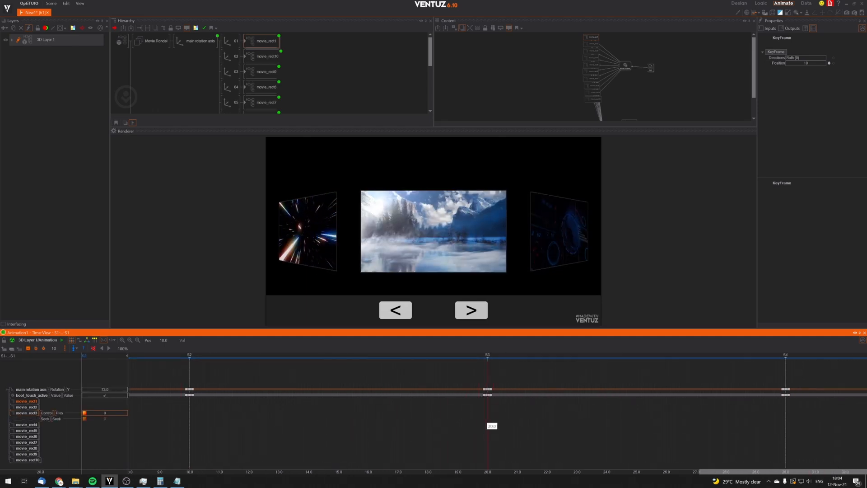
Add Seek keyframes for movie_rect3 at 19.6 and 20.4, just before and just after S3.
{"action": "left_click", "coordinate": [477, 420]}
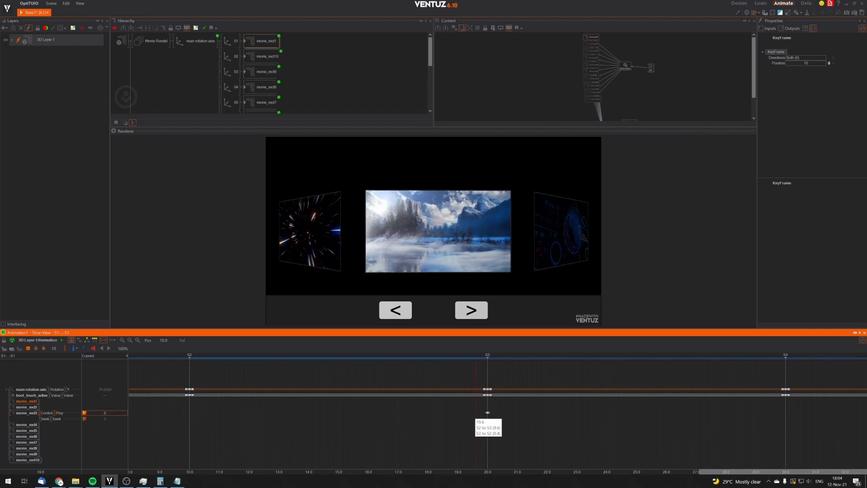
{"action": "left_click", "coordinate": [45, 420]}
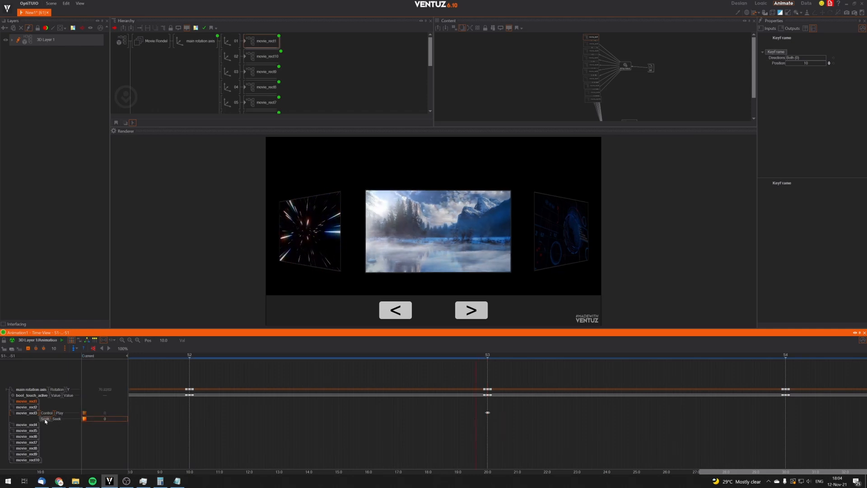
{"action": "left_click", "coordinate": [499, 422]}
{"action": "key", "text": "Insert"}
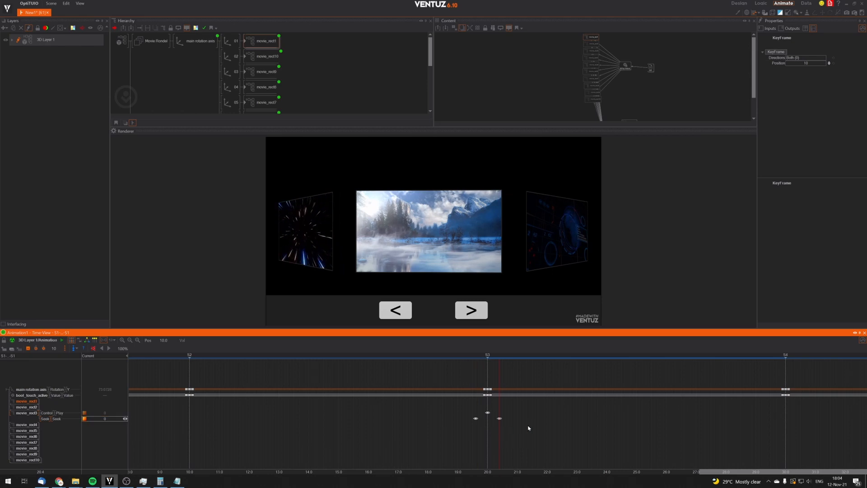
Show the channels of movie_rect4 instead of movie_rect3 and add a Play keyframe for it on S4 at 30.0.
{"action": "middle_click_drag", "start_coordinate": [518, 426], "coordinate": [302, 429]}
{"action": "middle_click_drag", "start_coordinate": [398, 434], "coordinate": [367, 422]}
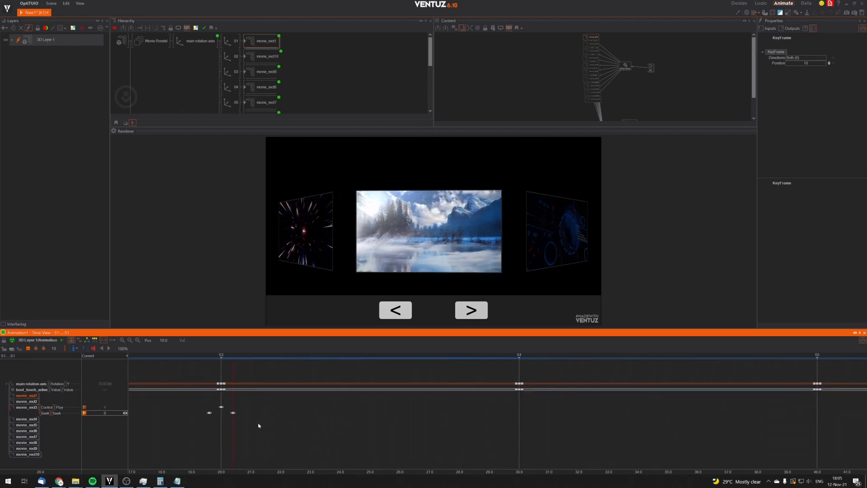
{"action": "left_click_drag", "start_coordinate": [259, 425], "coordinate": [433, 425]}
{"action": "left_click", "coordinate": [20, 418]}
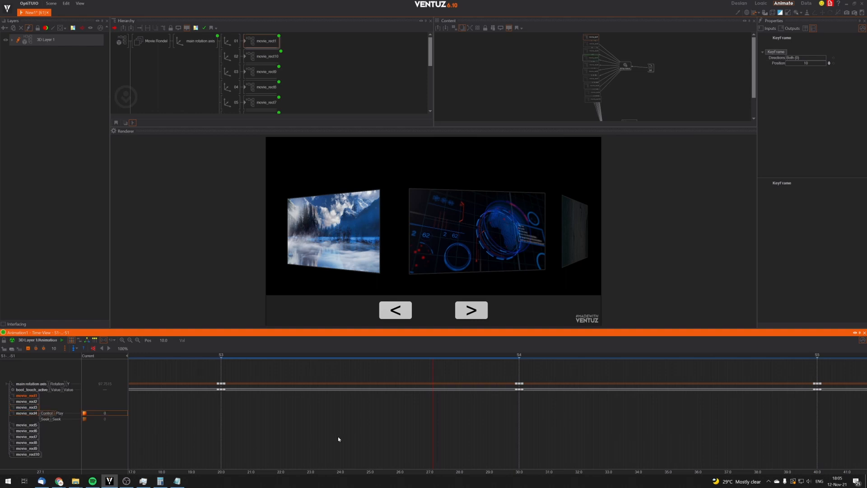
{"action": "left_click_drag", "start_coordinate": [329, 437], "coordinate": [492, 439]}
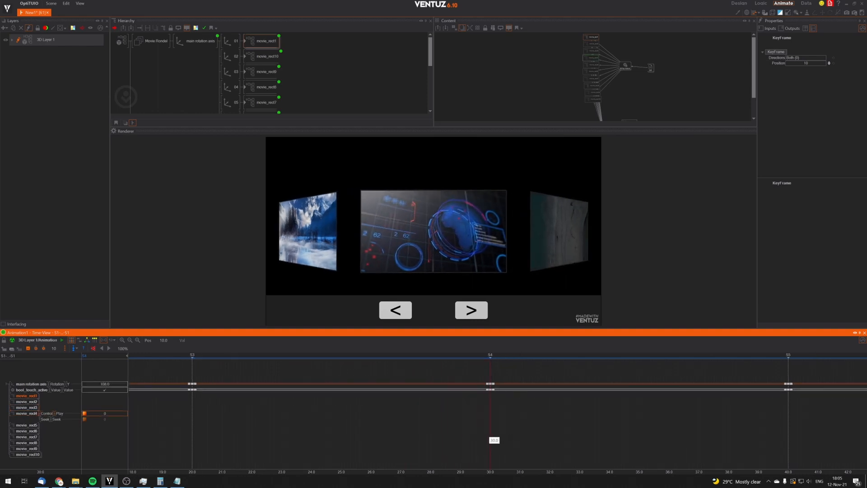
{"action": "left_click", "coordinate": [84, 413]}
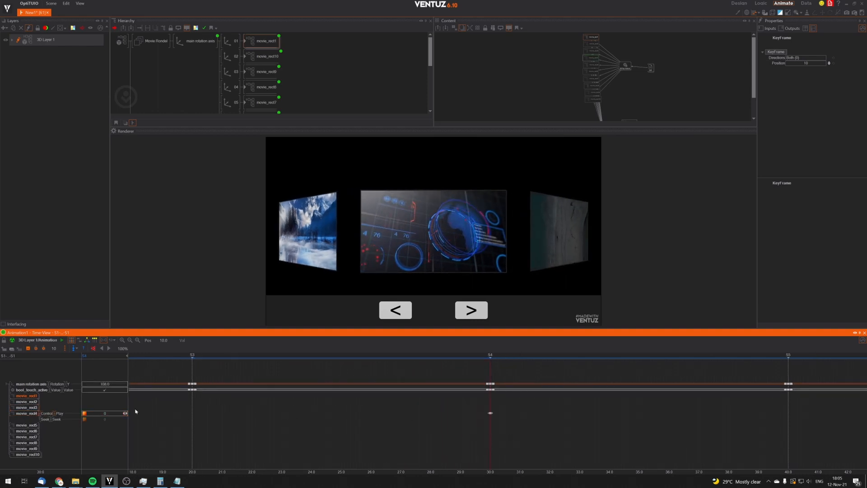
Add two Seek keyframes for movie_rect4, one just before S4 and one at 30.3 just after it.
{"action": "left_click", "coordinate": [48, 419]}
{"action": "left_click_drag", "start_coordinate": [476, 430], "coordinate": [499, 428]}
{"action": "key", "text": "space"}
{"action": "key", "text": "space"}
Collapse movie_rect4, expand movie_rect5, and add a keyframe on its Seek channel at 39.7, just before S5.
{"action": "middle_click_drag", "start_coordinate": [531, 427], "coordinate": [251, 430]}
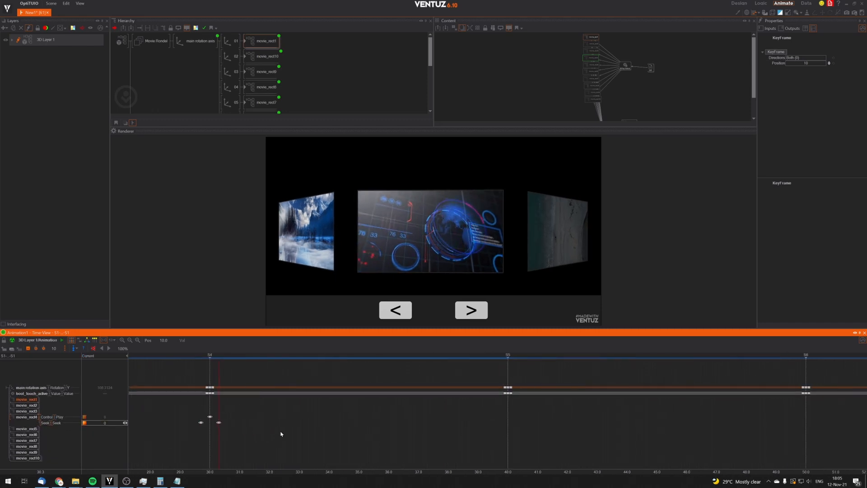
{"action": "left_click_drag", "start_coordinate": [438, 432], "coordinate": [496, 431]}
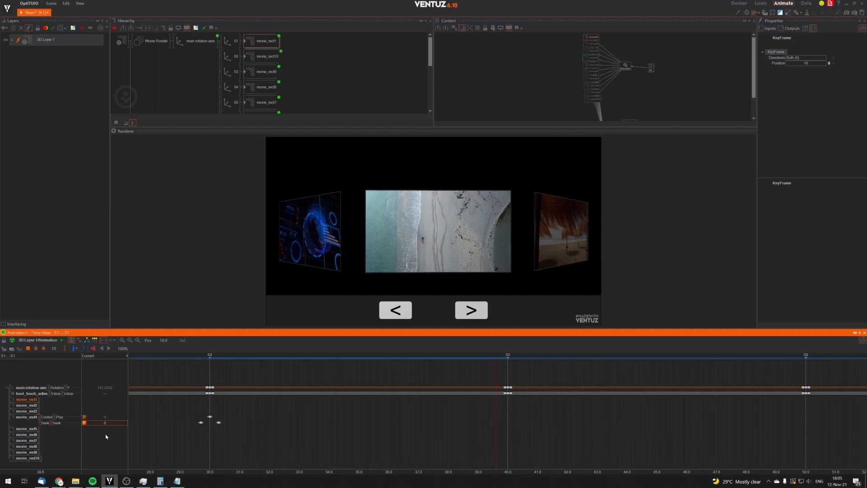
{"action": "left_click", "coordinate": [26, 416]}
{"action": "left_click", "coordinate": [27, 423]}
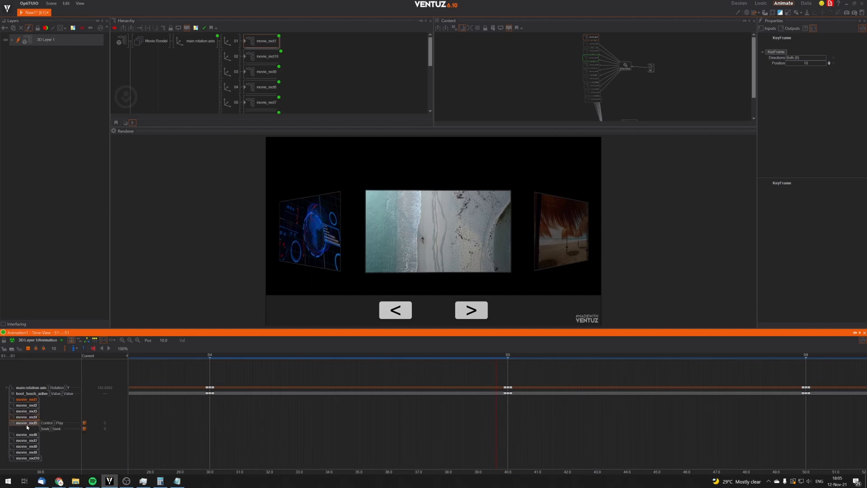
{"action": "left_click_drag", "start_coordinate": [495, 434], "coordinate": [499, 427]}
{"action": "key", "text": "space"}
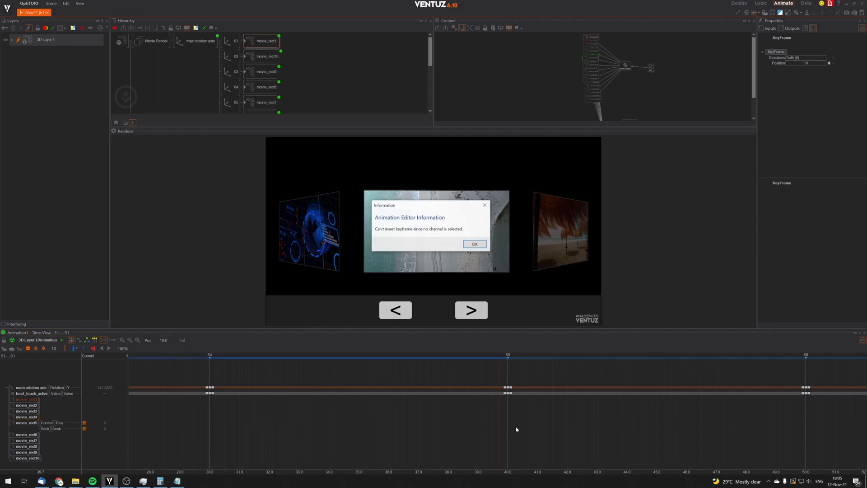
{"action": "left_click", "coordinate": [470, 245]}
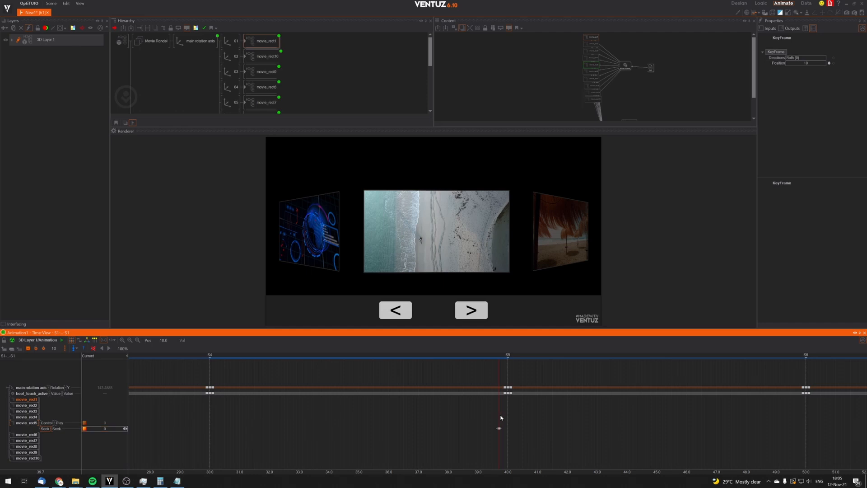
Add a second Seek keyframe for movie_rect5 just after S5 and a Play keyframe exactly on S5 at 40.0.
{"action": "left_click", "coordinate": [516, 432]}
{"action": "key", "text": "space"}
{"action": "left_click", "coordinate": [508, 412]}
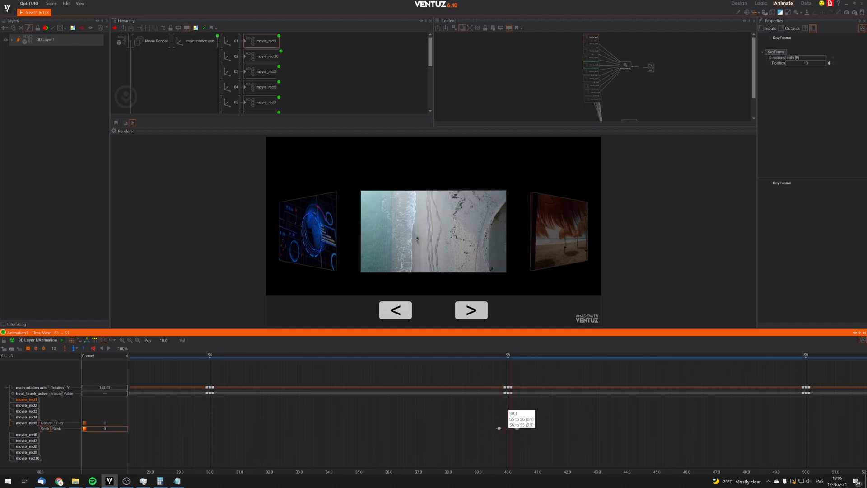
{"action": "left_click", "coordinate": [49, 423]}
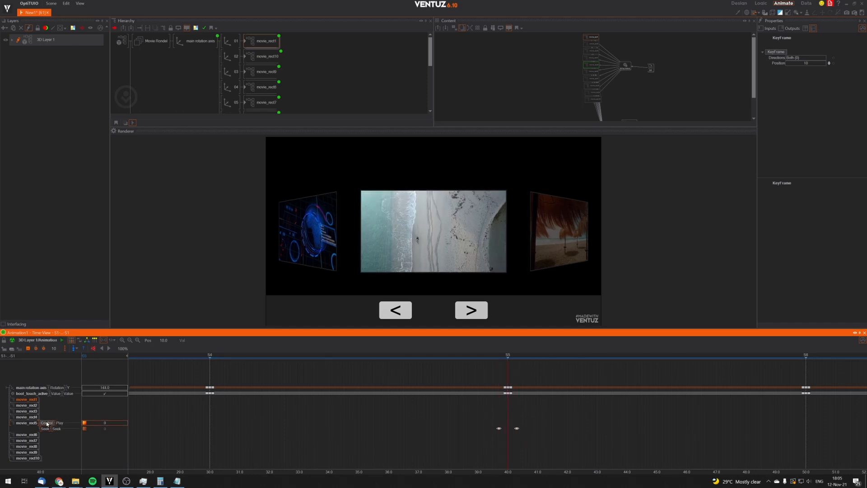
{"action": "key", "text": "space"}
Collapse movie_rect5, expand movie_rect6, and add a Play keyframe for it on S6 at 50.0.
{"action": "middle_click_drag", "start_coordinate": [569, 429], "coordinate": [284, 425]}
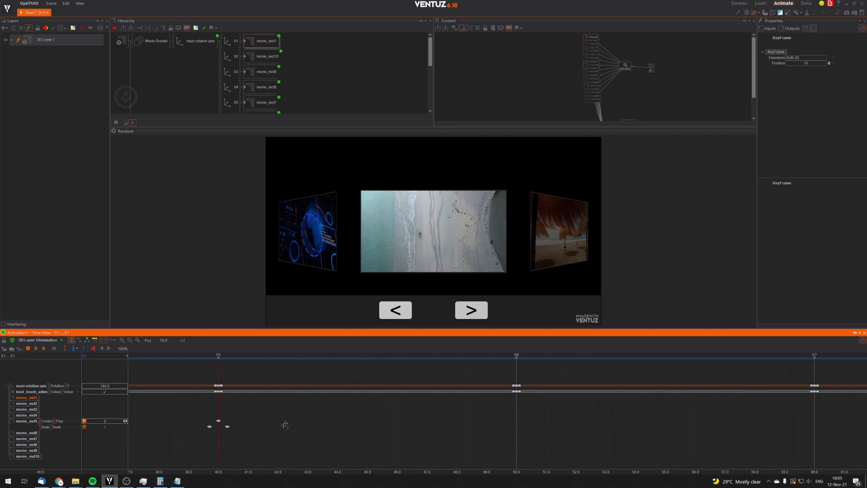
{"action": "left_click", "coordinate": [26, 432]}
{"action": "middle_click_drag", "start_coordinate": [362, 432], "coordinate": [284, 426]}
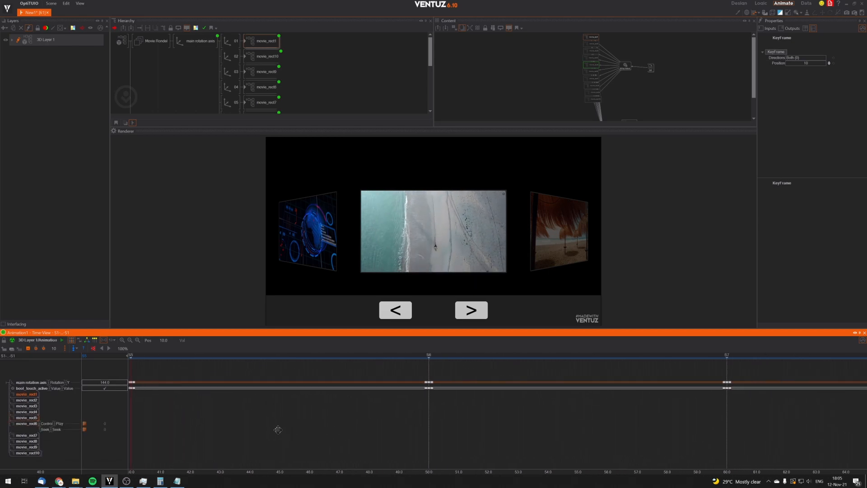
{"action": "left_click_drag", "start_coordinate": [417, 411], "coordinate": [438, 413]}
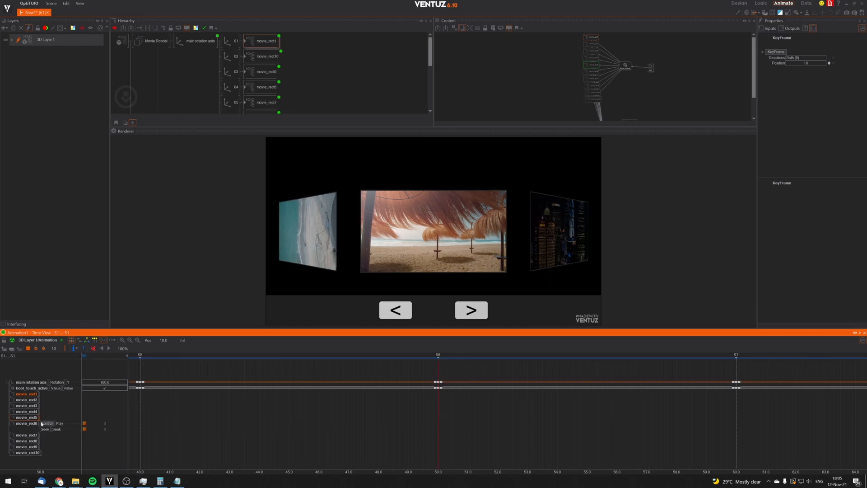
{"action": "key", "text": "space"}
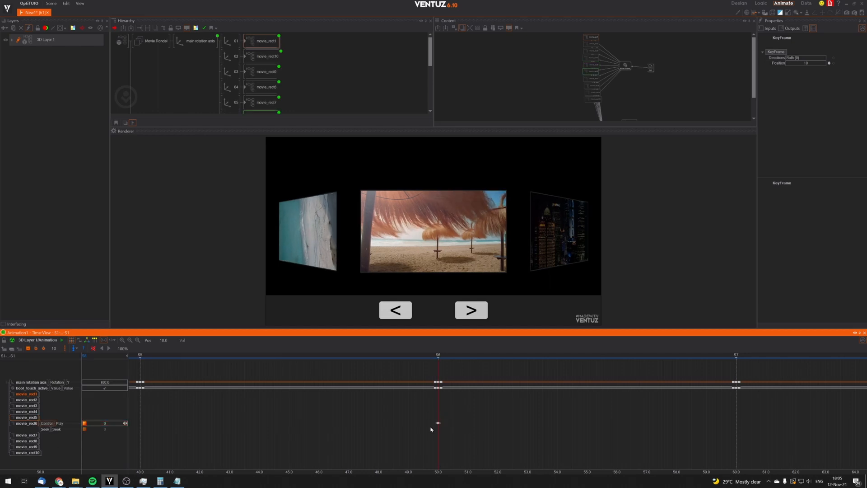
Add Seek keyframes for movie_rect6 just before S6 and at 50.2, just after S6.
{"action": "left_click_drag", "start_coordinate": [430, 426], "coordinate": [432, 425]}
{"action": "left_click", "coordinate": [46, 429]}
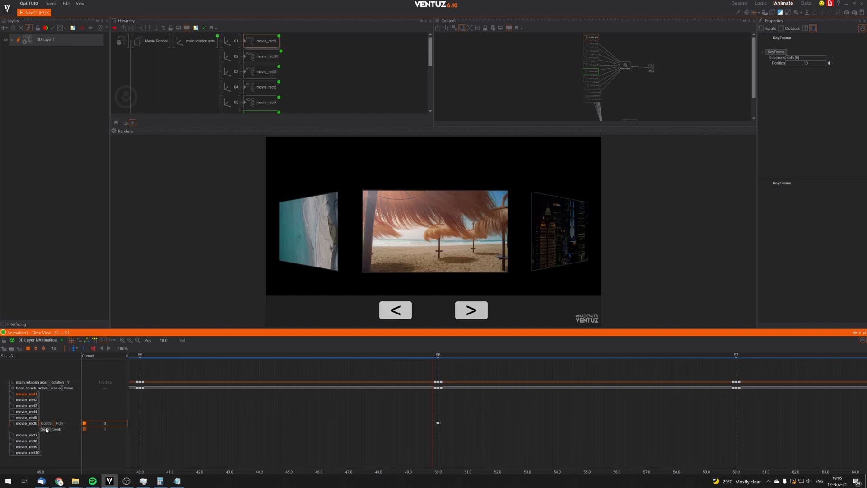
{"action": "key", "text": "space"}
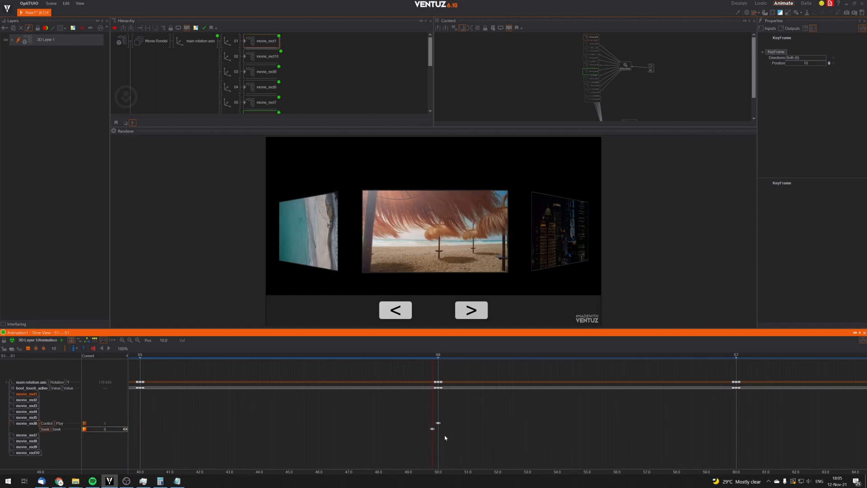
{"action": "left_click_drag", "start_coordinate": [447, 435], "coordinate": [445, 429]}
{"action": "key", "text": "space"}
{"action": "scroll", "coordinate": [443, 434], "scroll_direction": "up", "scroll_amount": 3}
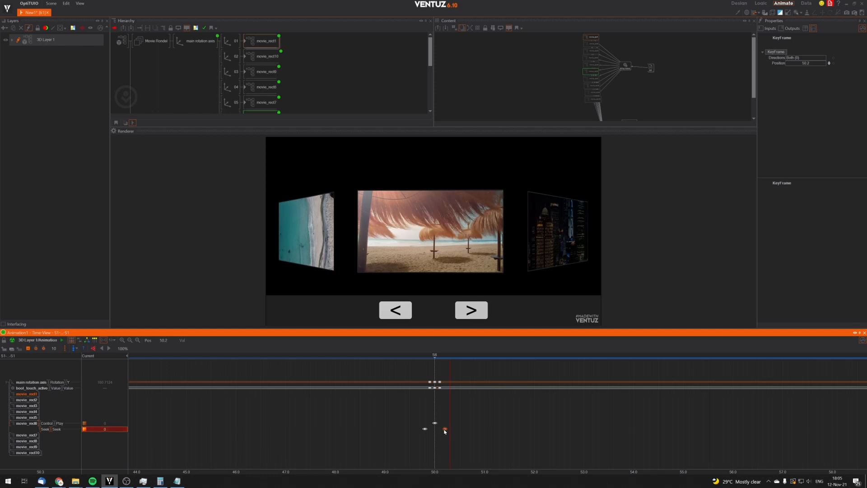
Collapse movie_rect6, expand movie_rect7, and add a Play keyframe for it on S7 at 60.0.
{"action": "left_click", "coordinate": [27, 423]}
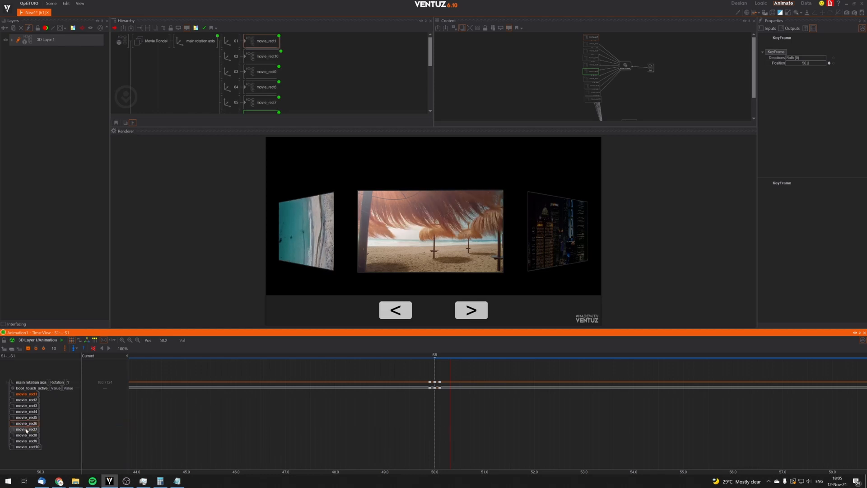
{"action": "left_click", "coordinate": [34, 431]}
{"action": "middle_click_drag", "start_coordinate": [526, 427], "coordinate": [493, 429]}
{"action": "scroll", "coordinate": [379, 423], "scroll_direction": "down", "scroll_amount": 2}
{"action": "scroll", "coordinate": [359, 421], "scroll_direction": "up", "scroll_amount": 1}
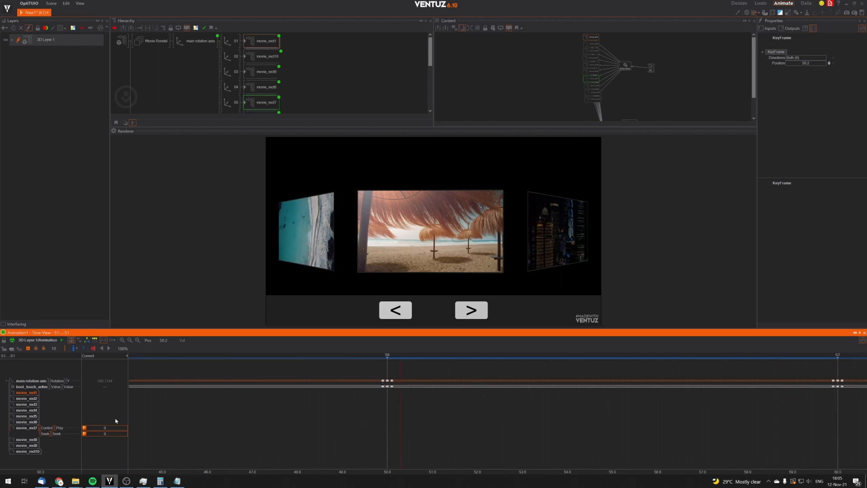
{"action": "left_click", "coordinate": [13, 423]}
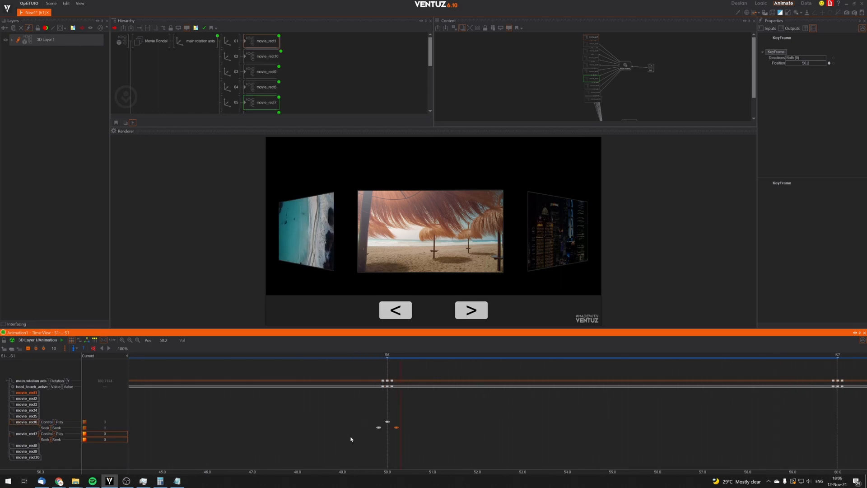
{"action": "left_click", "coordinate": [30, 425]}
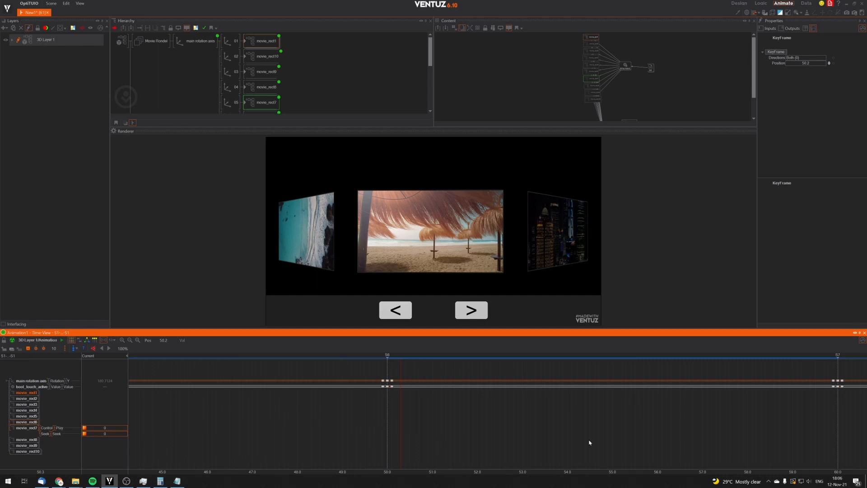
{"action": "middle_click_drag", "start_coordinate": [599, 433], "coordinate": [328, 432]}
{"action": "left_click_drag", "start_coordinate": [494, 426], "coordinate": [567, 426]}
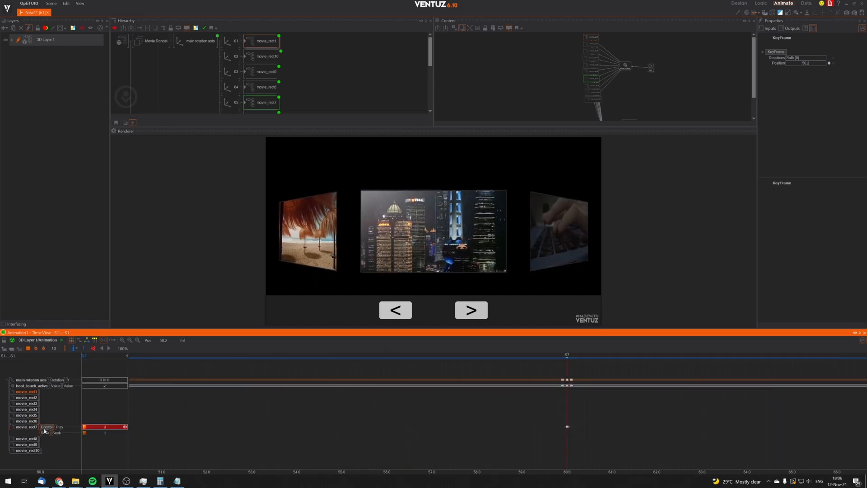
Add Seek keyframes for movie_rect7 just before and just after S7, and collapse its channels.
{"action": "left_click_drag", "start_coordinate": [550, 421], "coordinate": [575, 427]}
{"action": "key", "text": "Insert"}
{"action": "middle_click_drag", "start_coordinate": [575, 428], "coordinate": [209, 440]}
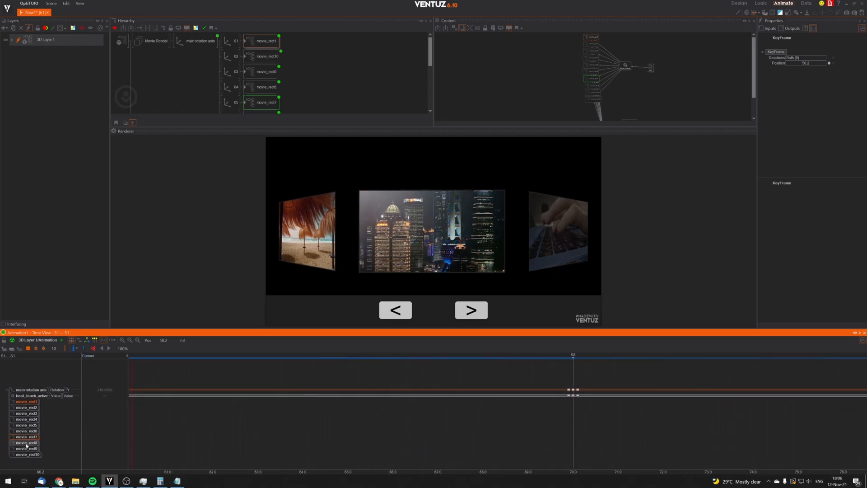
Expand movie_rect8 and add its Play keyframe on S8 at 70.0, with Seek keyframes just before and just after S8.
{"action": "middle_click_drag", "start_coordinate": [343, 429], "coordinate": [247, 429]}
{"action": "left_click", "coordinate": [383, 427]}
{"action": "left_click_drag", "start_coordinate": [384, 427], "coordinate": [456, 431]}
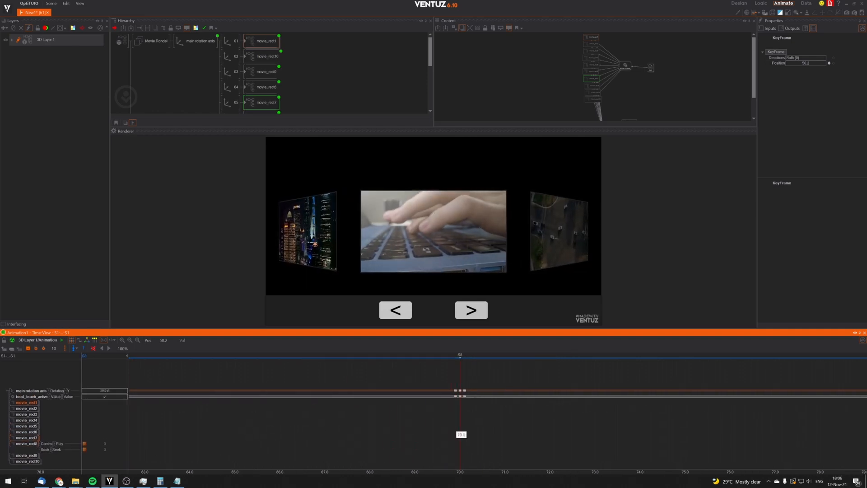
{"action": "left_click", "coordinate": [45, 445]}
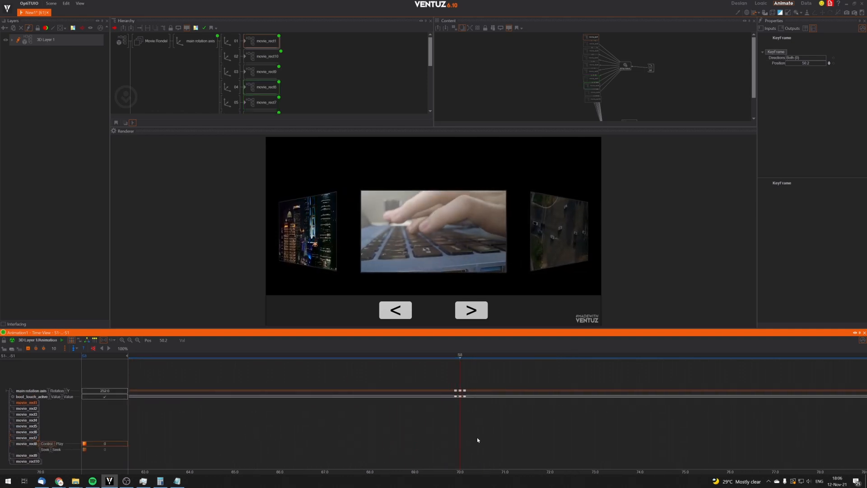
{"action": "left_click", "coordinate": [51, 449]}
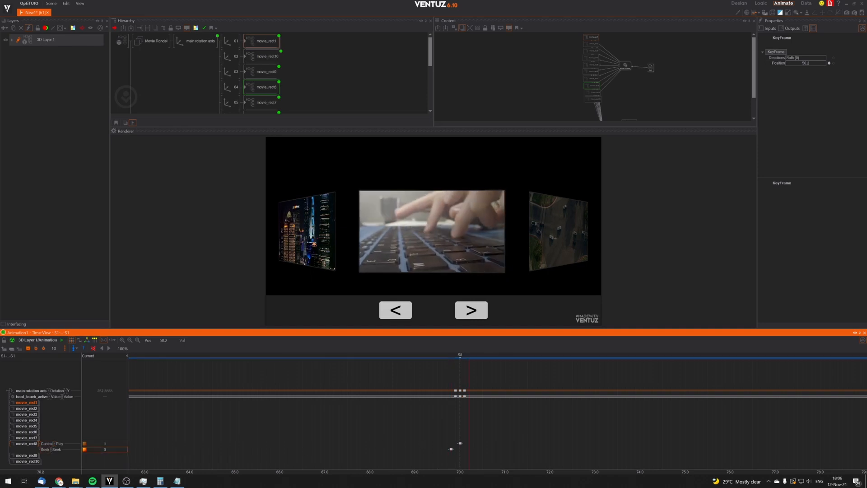
Collapse movie_rect8, expand movie_rect9, and add its Play keyframe on S9 at 80.0.
{"action": "middle_click_drag", "start_coordinate": [531, 446], "coordinate": [344, 447]}
{"action": "middle_click_drag", "start_coordinate": [540, 429], "coordinate": [341, 436]}
{"action": "left_click", "coordinate": [486, 431]}
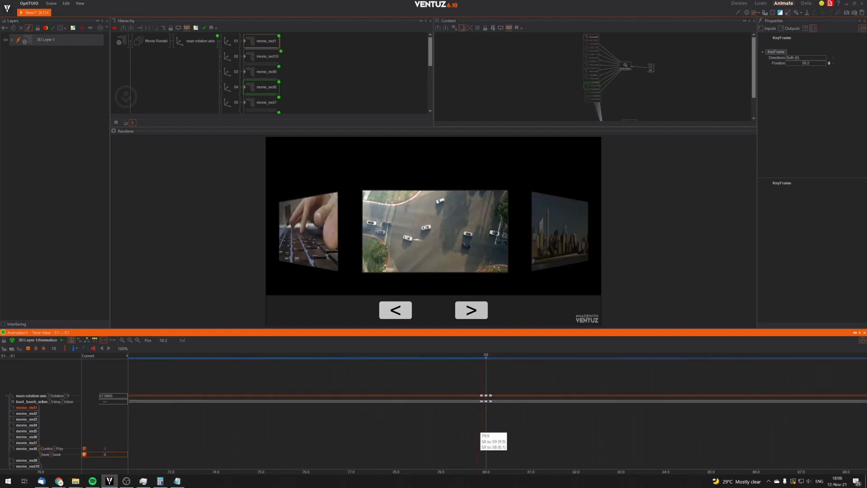
{"action": "left_click", "coordinate": [28, 449]}
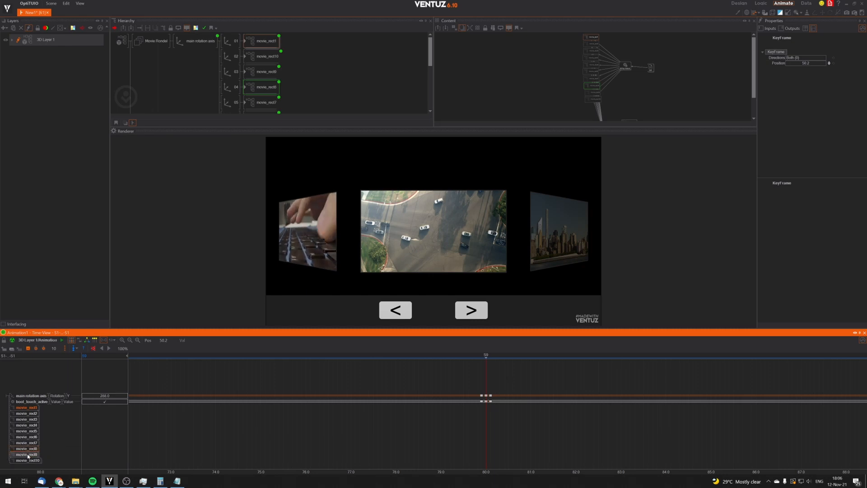
{"action": "left_click", "coordinate": [28, 455]}
{"action": "scroll", "coordinate": [203, 452], "scroll_direction": "down", "scroll_amount": 2}
{"action": "left_click", "coordinate": [53, 421]}
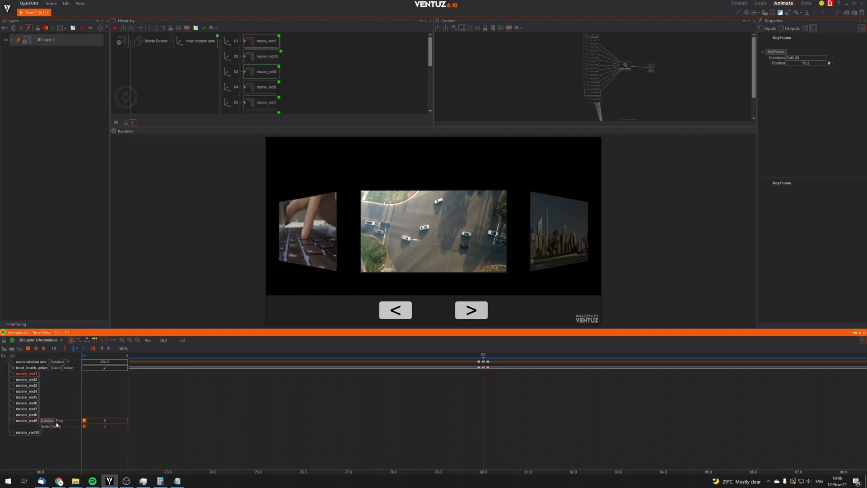
{"action": "left_click", "coordinate": [484, 423]}
{"action": "key", "text": "Return"}
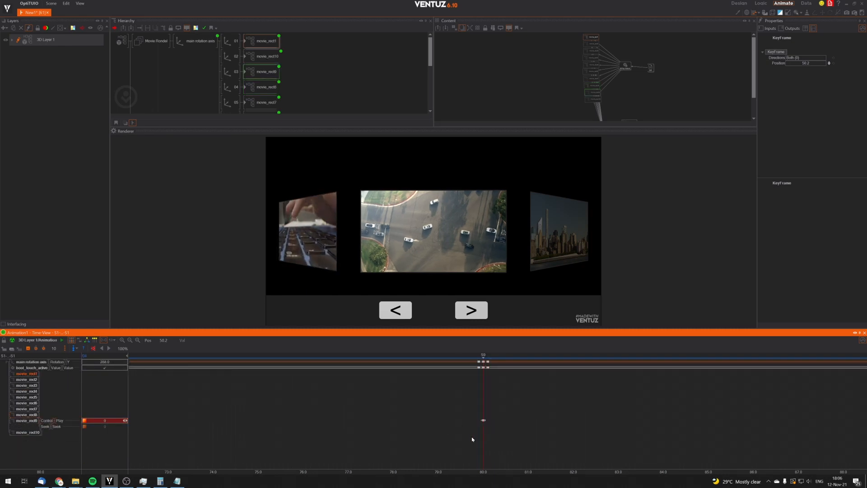
Add Seek keyframes for movie_rect9 at 79.8 and 80.2, around S9, and collapse its channels.
{"action": "left_click", "coordinate": [474, 436]}
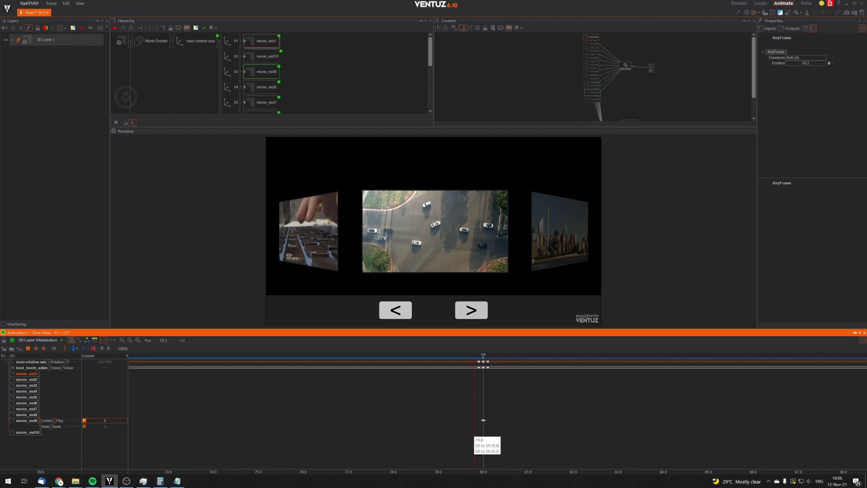
{"action": "left_click", "coordinate": [43, 426]}
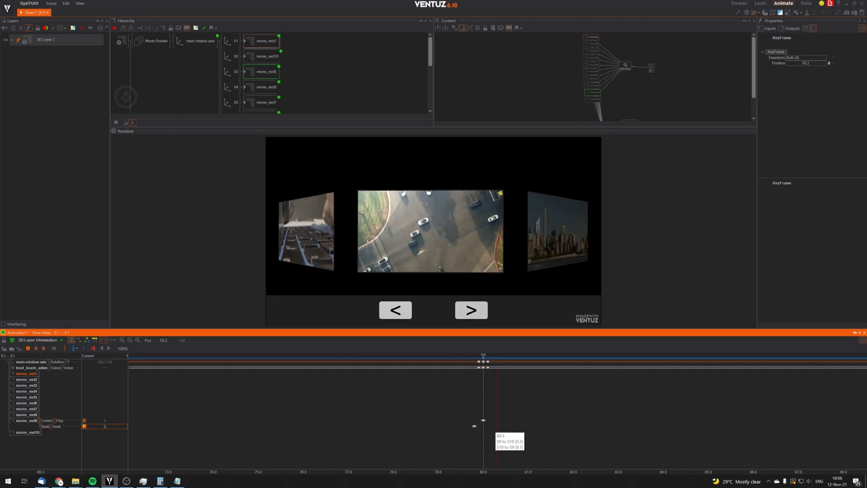
{"action": "middle_click_drag", "start_coordinate": [524, 428], "coordinate": [280, 438]}
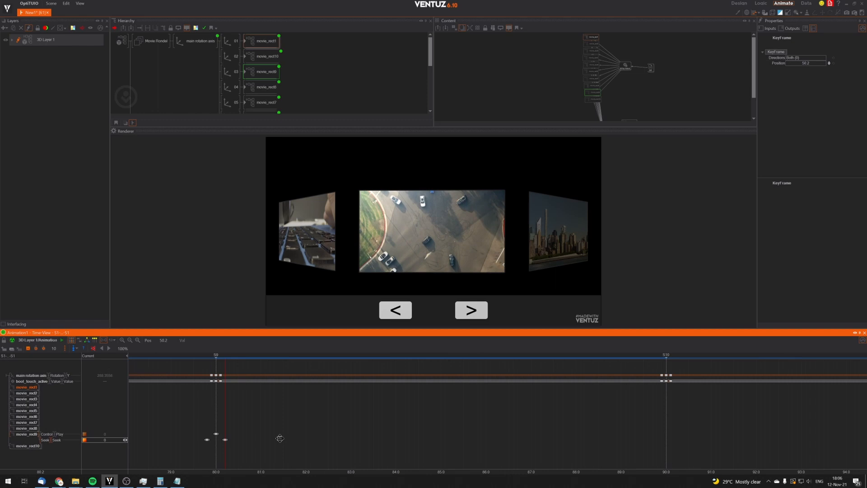
{"action": "double_click", "coordinate": [22, 435]}
Expand movie_rect10 and add its Play keyframe on S10 at 90.0, with Seek keyframes just before and just after S10.
{"action": "middle_click_drag", "start_coordinate": [545, 427], "coordinate": [317, 433]}
{"action": "left_click", "coordinate": [356, 431]}
{"action": "left_click", "coordinate": [437, 436]}
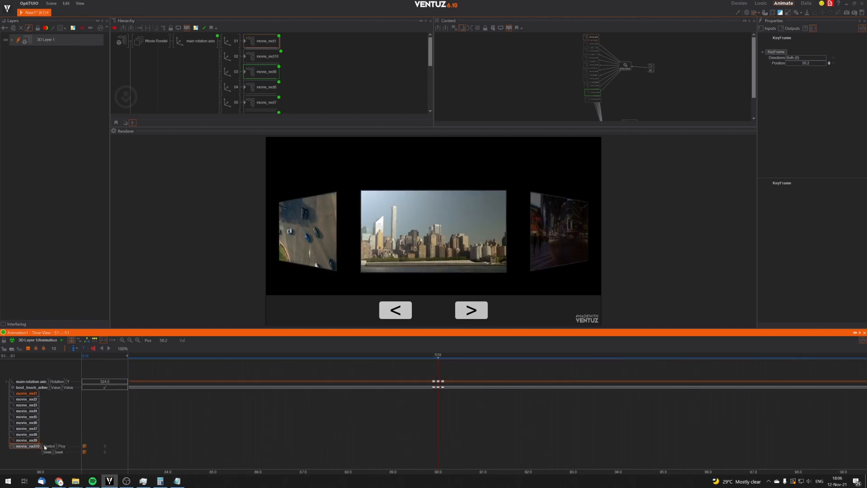
{"action": "left_click", "coordinate": [49, 446]}
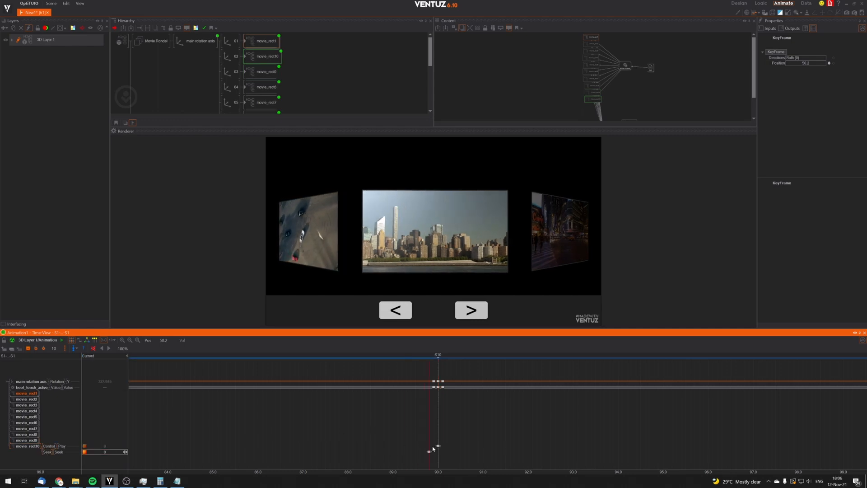
{"action": "left_click_drag", "start_coordinate": [105, 451], "coordinate": [447, 452]}
Collapse movie_rect10, expand movie_rect1, and add its Seek keyframe just before the closing S1 at the timeline's end.
{"action": "middle_click_drag", "start_coordinate": [592, 437], "coordinate": [287, 426]}
{"action": "middle_click_drag", "start_coordinate": [412, 424], "coordinate": [348, 448]}
{"action": "left_click_drag", "start_coordinate": [428, 438], "coordinate": [519, 441]}
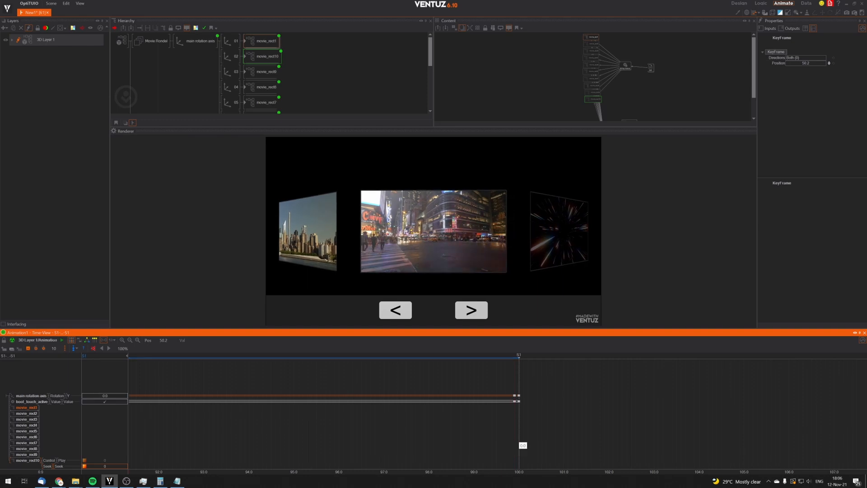
{"action": "mouse_move", "coordinate": [520, 442]}
{"action": "left_mouse_down"}
{"action": "mouse_move", "coordinate": [500, 441]}
{"action": "mouse_move", "coordinate": [512, 441]}
{"action": "left_mouse_up"}
{"action": "scroll", "coordinate": [74, 434], "scroll_direction": "down", "scroll_amount": 5}
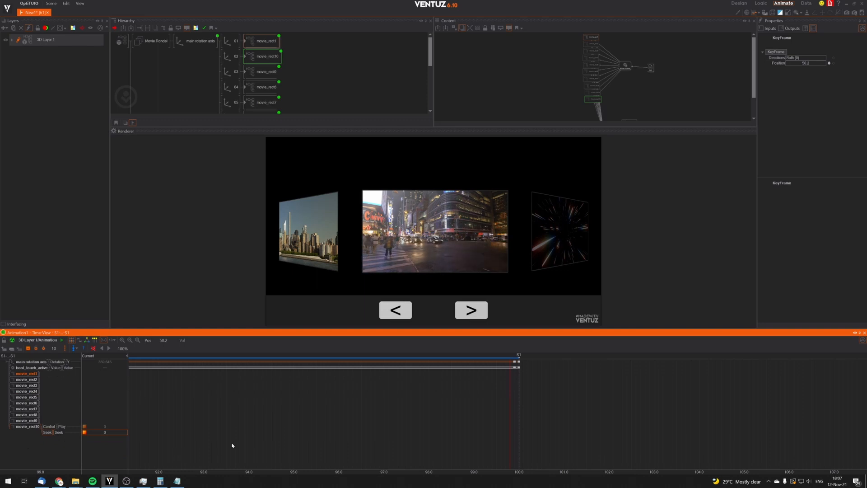
{"action": "left_click", "coordinate": [25, 426]}
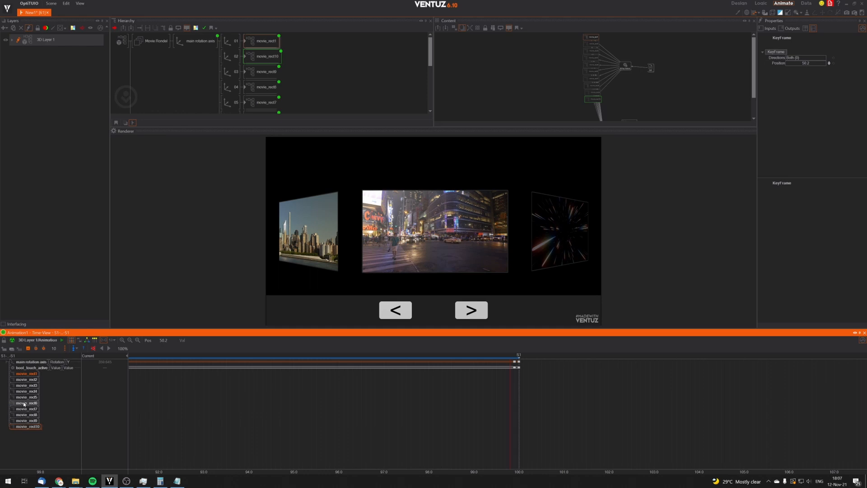
{"action": "scroll", "coordinate": [63, 409], "scroll_direction": "up", "scroll_amount": 6}
{"action": "left_click", "coordinate": [26, 413]}
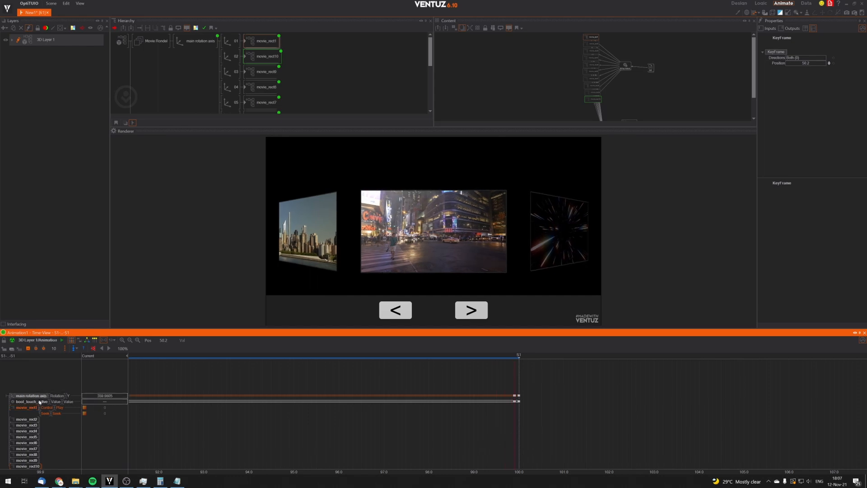
{"action": "left_click", "coordinate": [48, 414]}
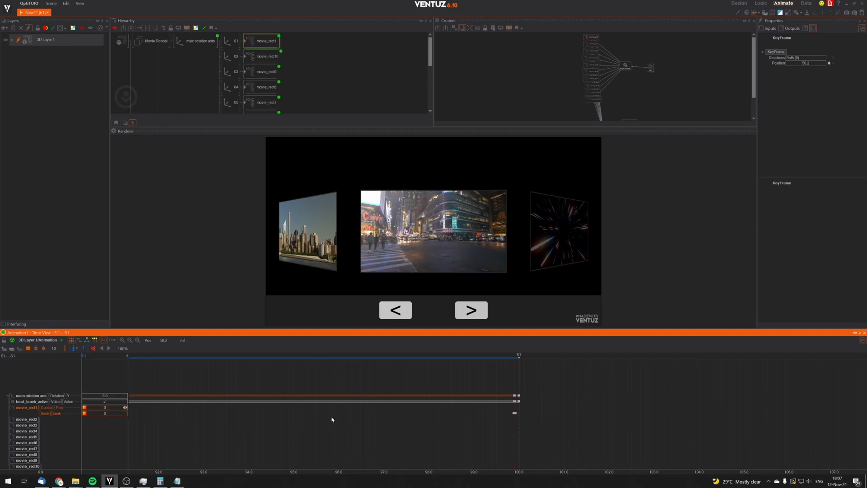
Expand the Play and Seek channels of movie_rect2 through movie_rect10 in the animation timeline.
{"action": "left_click", "coordinate": [20, 418]}
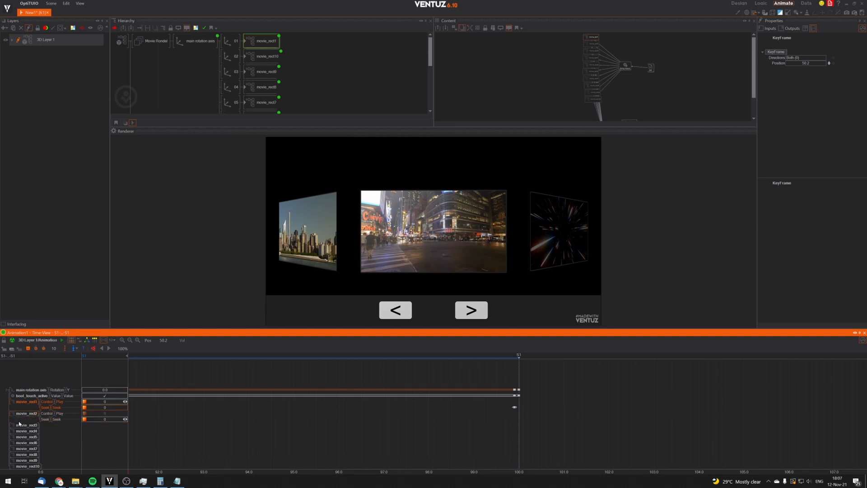
{"action": "scroll", "coordinate": [20, 423], "scroll_direction": "down", "scroll_amount": 2}
{"action": "left_click", "coordinate": [20, 399]}
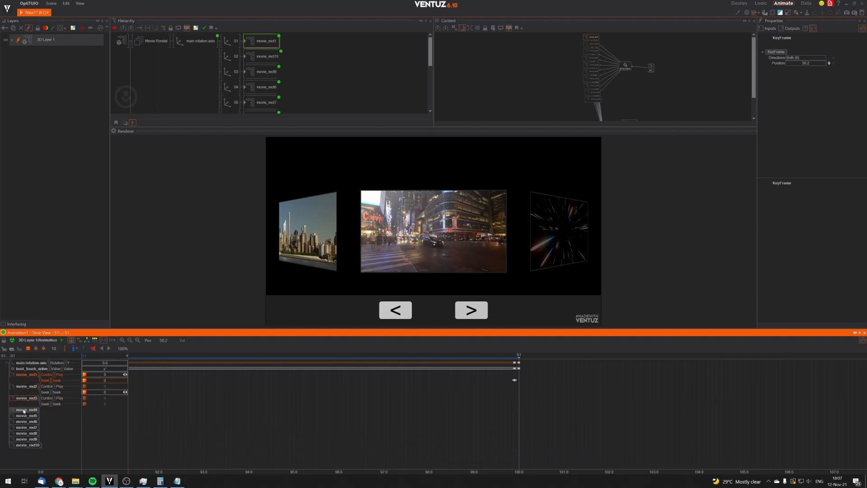
{"action": "left_click", "coordinate": [24, 410]}
{"action": "left_click", "coordinate": [26, 422]}
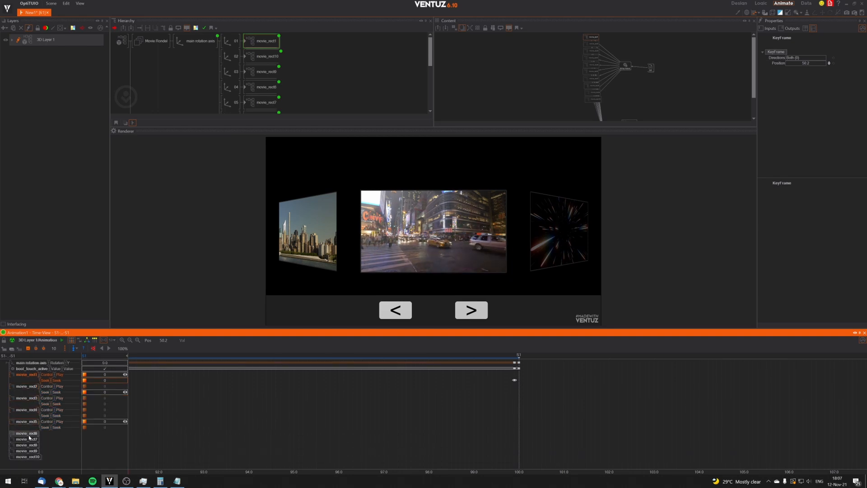
{"action": "left_click", "coordinate": [29, 434]}
{"action": "left_click", "coordinate": [30, 446]}
{"action": "scroll", "coordinate": [24, 417], "scroll_direction": "down", "scroll_amount": 1}
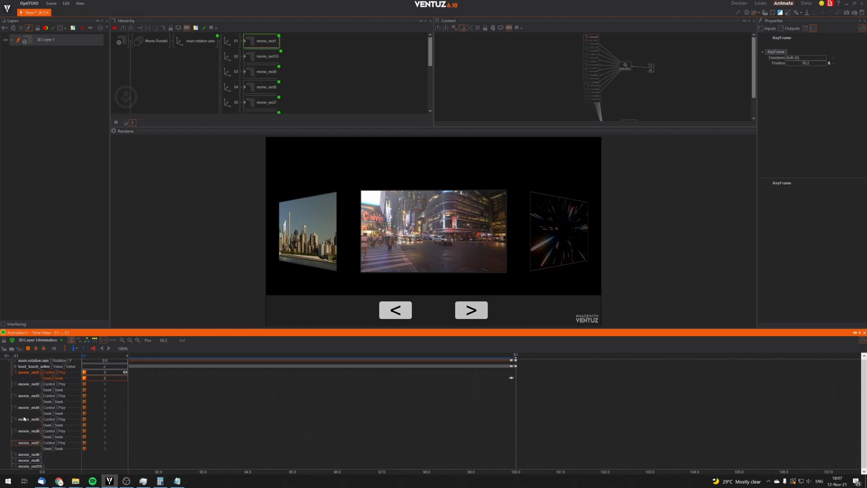
{"action": "left_click", "coordinate": [30, 454]}
{"action": "scroll", "coordinate": [31, 450], "scroll_direction": "down", "scroll_amount": 1}
{"action": "left_click", "coordinate": [31, 460]}
{"action": "scroll", "coordinate": [33, 455], "scroll_direction": "down", "scroll_amount": 1}
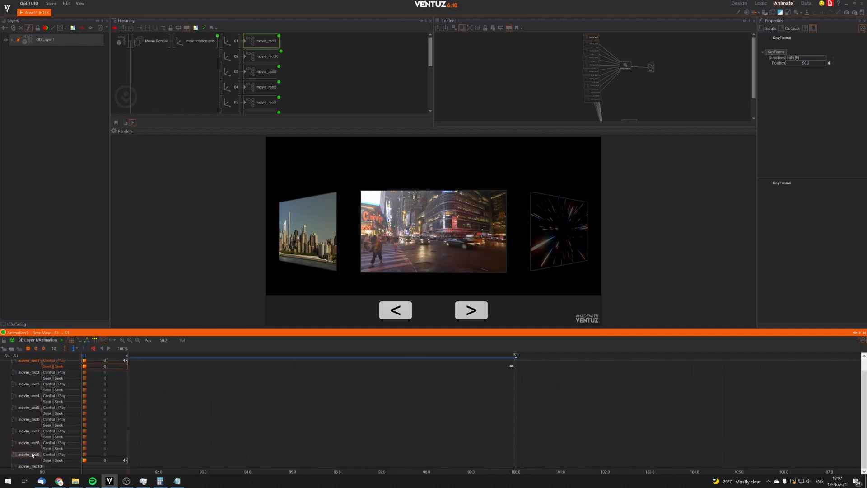
{"action": "left_click", "coordinate": [32, 466]}
{"action": "scroll", "coordinate": [174, 430], "scroll_direction": "down", "scroll_amount": 5}
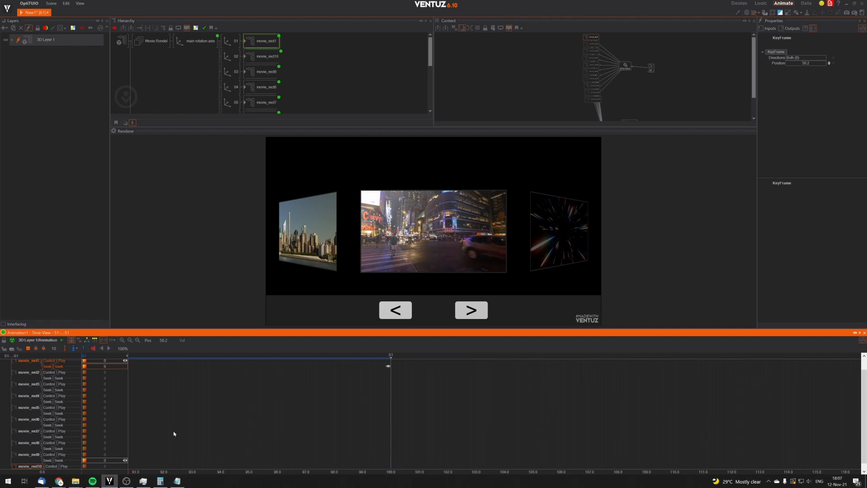
Review the keyframes across all states, and test the carousel by stepping through the movies with the rendered next and previous arrows.
{"action": "scroll", "coordinate": [298, 424], "scroll_direction": "down", "scroll_amount": 6}
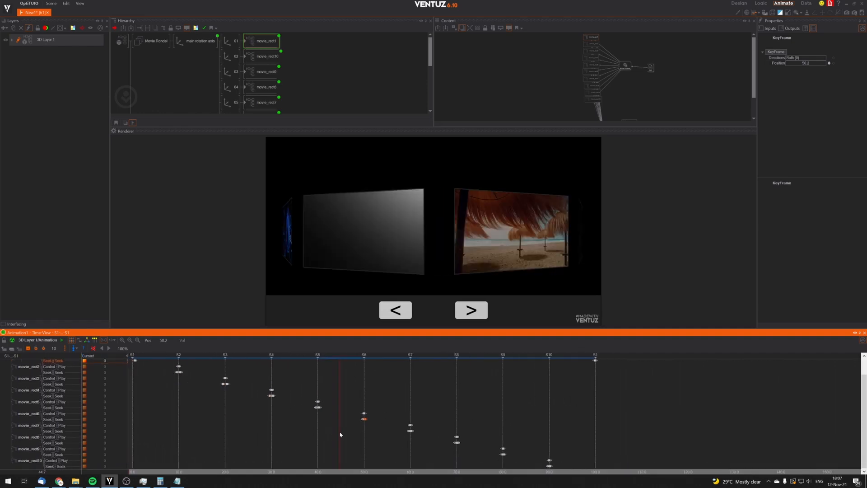
{"action": "scroll", "coordinate": [357, 429], "scroll_direction": "up", "scroll_amount": 8}
{"action": "scroll", "coordinate": [298, 420], "scroll_direction": "down", "scroll_amount": 8}
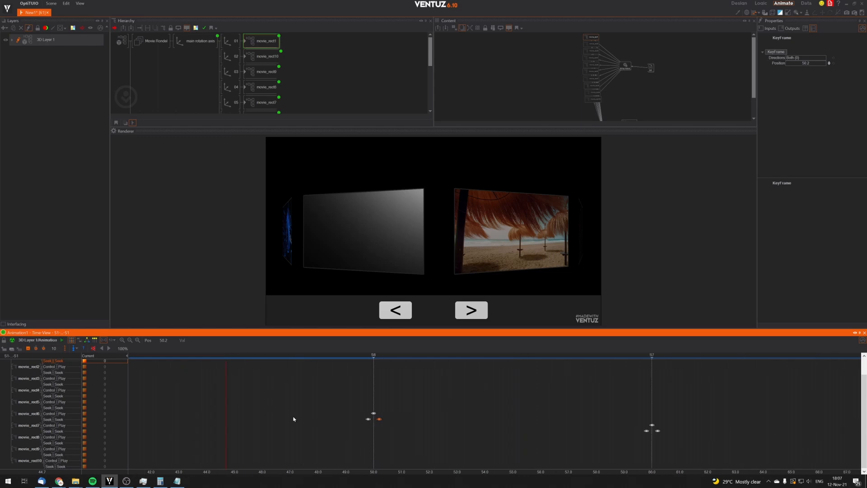
{"action": "scroll", "coordinate": [307, 434], "scroll_direction": "left", "scroll_amount": 2}
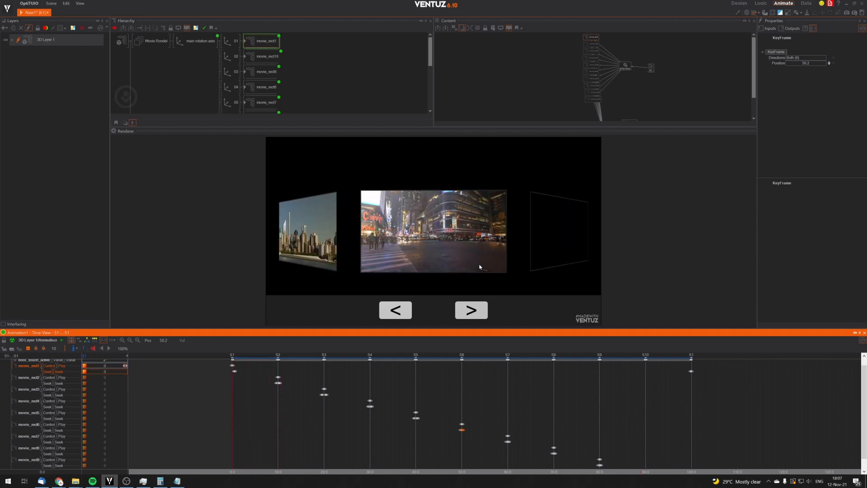
{"action": "left_click", "coordinate": [471, 309]}
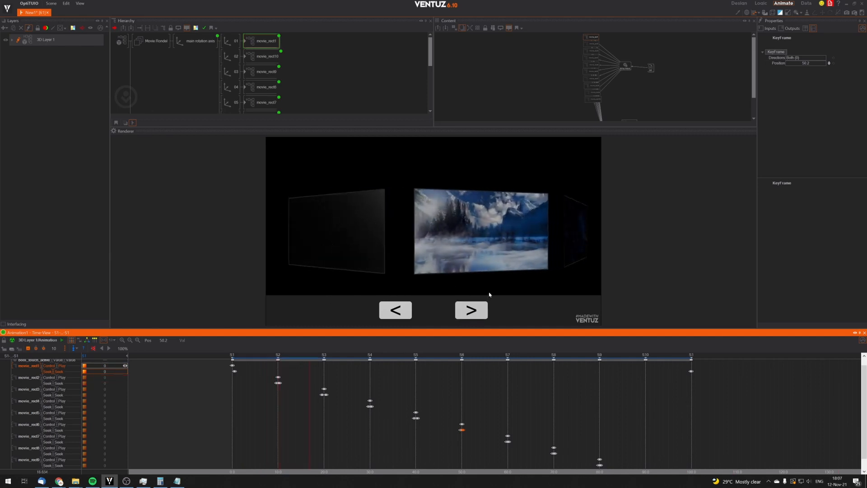
{"action": "left_click", "coordinate": [482, 307]}
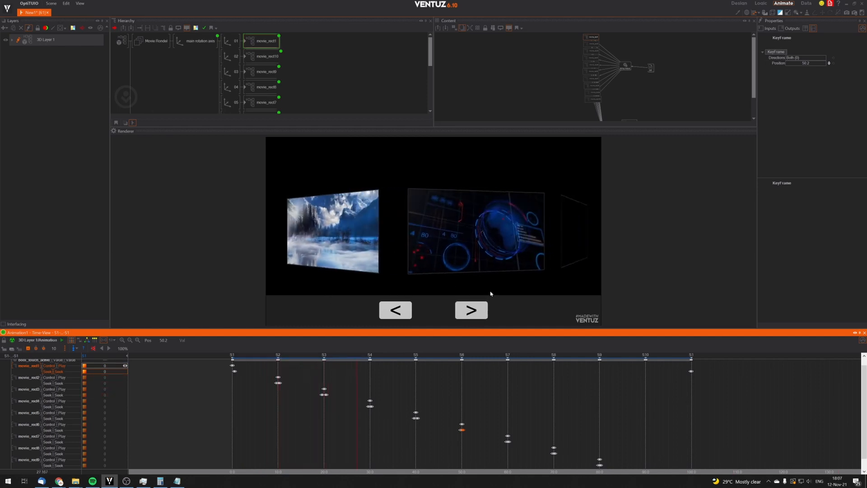
{"action": "left_click", "coordinate": [480, 308]}
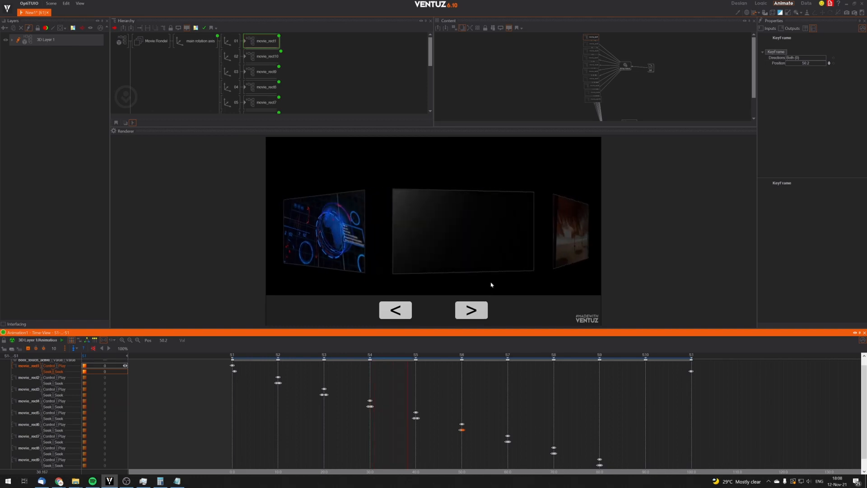
{"action": "left_click", "coordinate": [395, 308]}
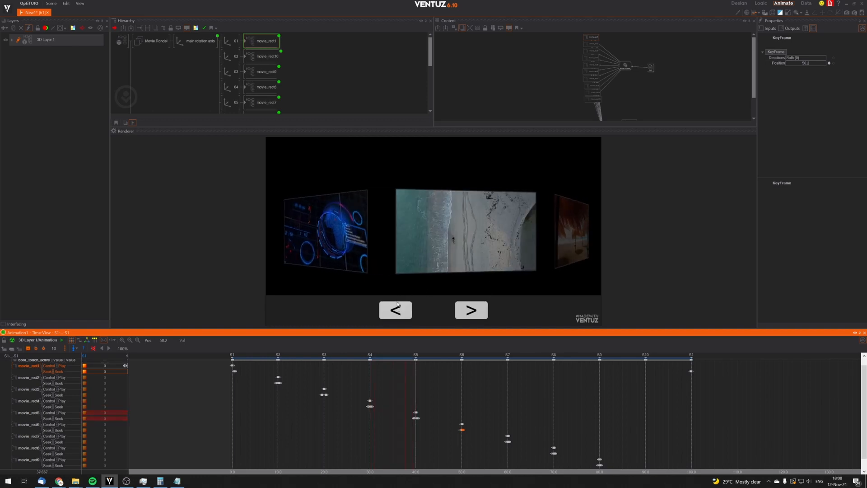
{"action": "left_click", "coordinate": [397, 304]}
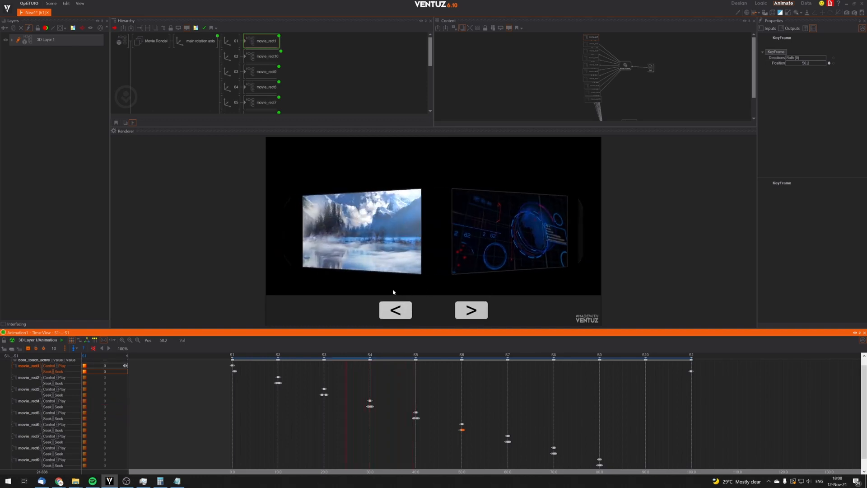
{"action": "left_click", "coordinate": [467, 304]}
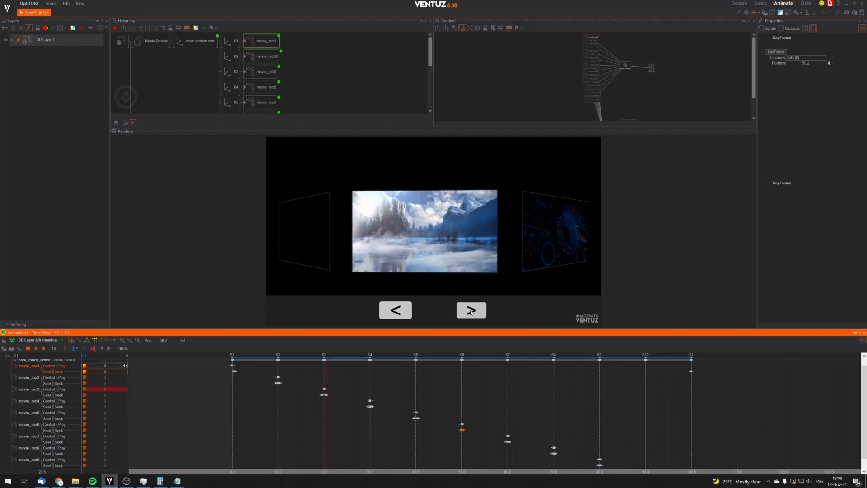
{"action": "left_click", "coordinate": [479, 308]}
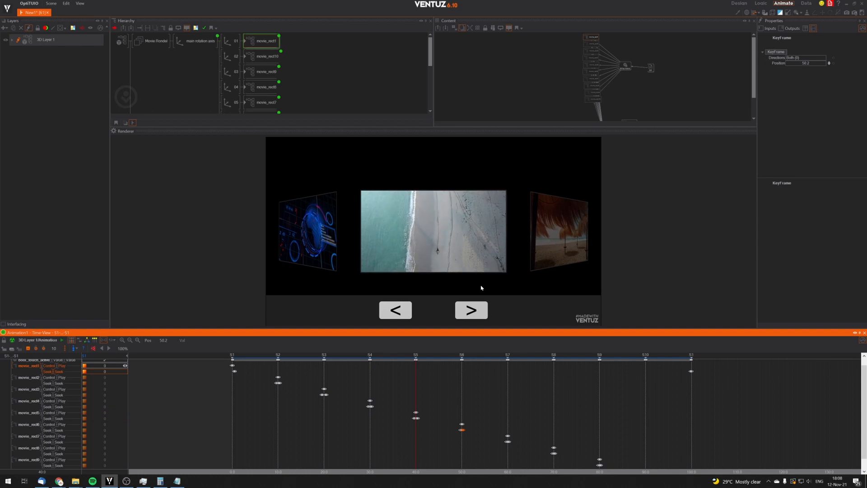
{"action": "left_click", "coordinate": [471, 316]}
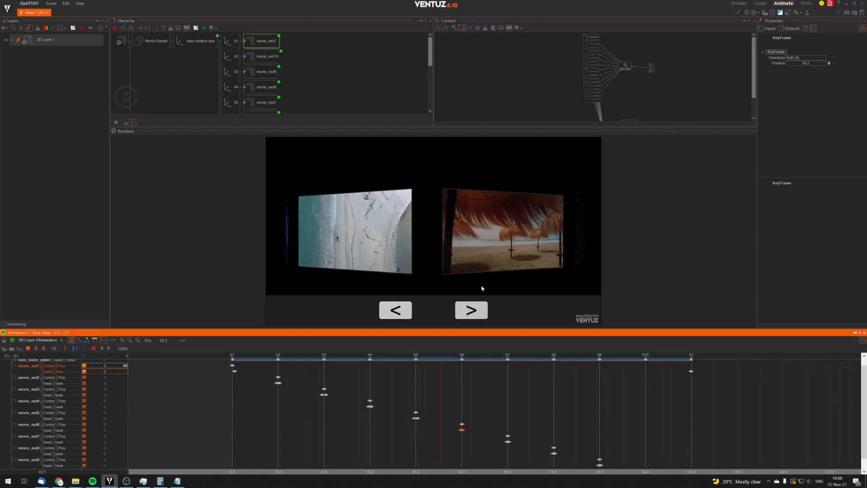
{"action": "left_click", "coordinate": [479, 305]}
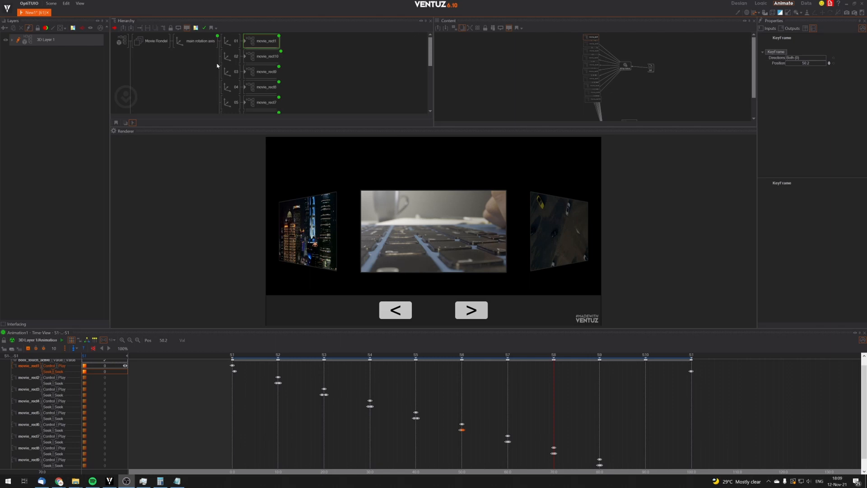
Select the Movie Rondel group, dismiss the mail notification, and show the properties of main rotation axis.
{"action": "left_click", "coordinate": [200, 46]}
{"action": "left_click", "coordinate": [149, 41]}
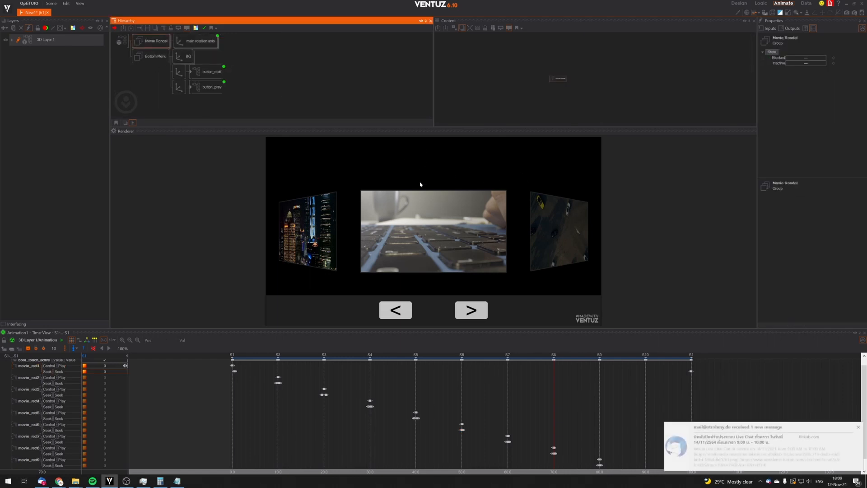
{"action": "left_click", "coordinate": [857, 427]}
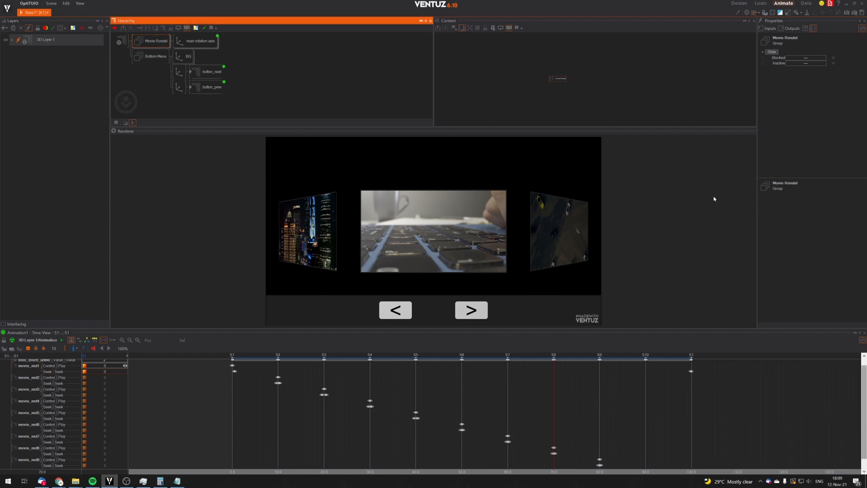
{"action": "left_click", "coordinate": [194, 40]}
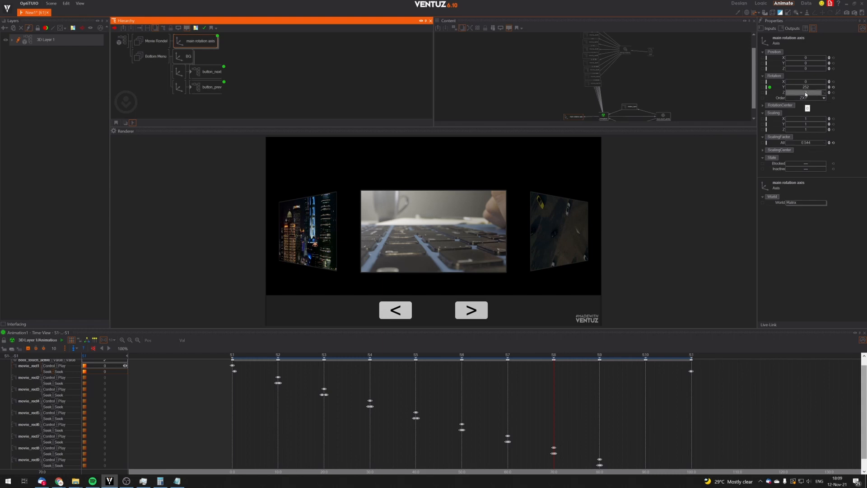
Raise main rotation axis along Y and enlarge it to a scaling factor of about 0.87 so the centre movie fills the area above the buttons.
{"action": "left_click_drag", "start_coordinate": [806, 68], "coordinate": [825, 64]}
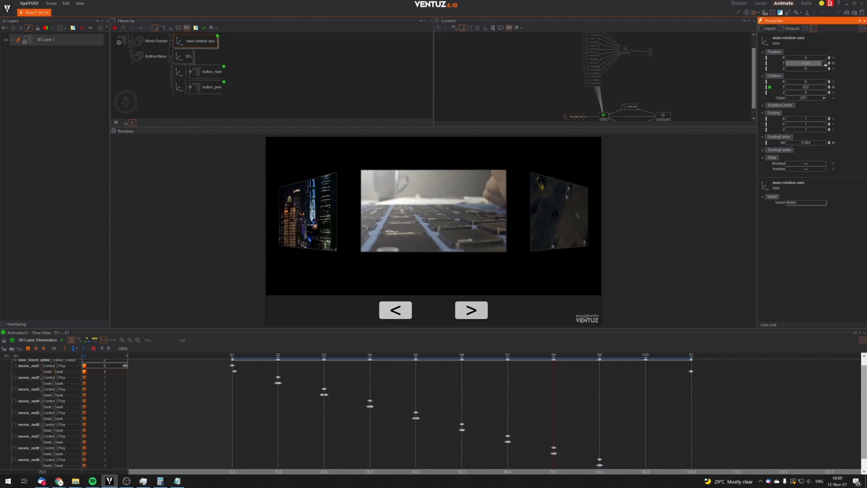
{"action": "left_click_drag", "start_coordinate": [810, 144], "coordinate": [826, 143]}
{"action": "mouse_move", "coordinate": [805, 63]}
{"action": "left_mouse_down"}
{"action": "mouse_move", "coordinate": [786, 65]}
{"action": "mouse_move", "coordinate": [797, 63]}
{"action": "left_mouse_up"}
{"action": "left_click_drag", "start_coordinate": [807, 144], "coordinate": [811, 141]}
{"action": "left_click_drag", "start_coordinate": [795, 64], "coordinate": [796, 64]}
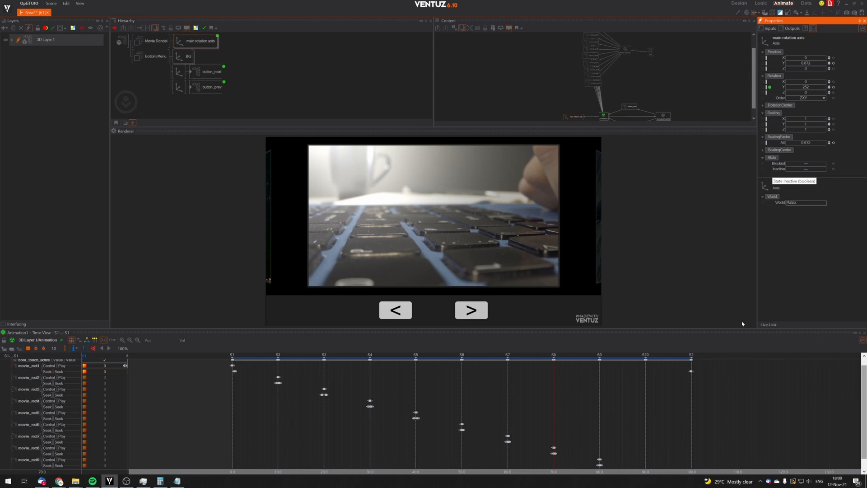
Test the enlarged carousel by stepping forward through several movies with the rendered next arrow.
{"action": "left_click", "coordinate": [479, 317]}
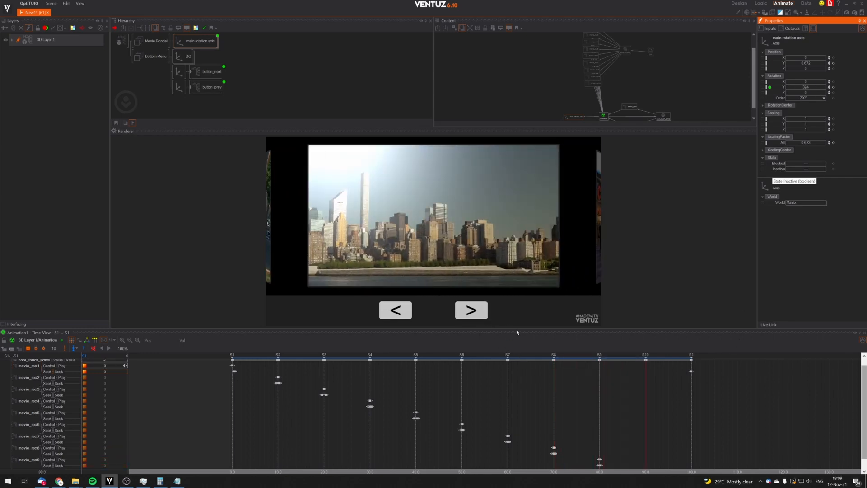
{"action": "left_click", "coordinate": [480, 323]}
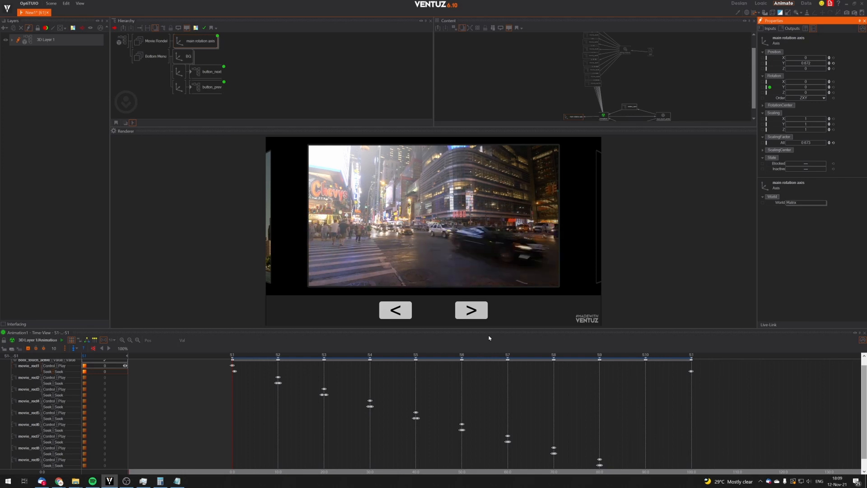
{"action": "left_click", "coordinate": [480, 325]}
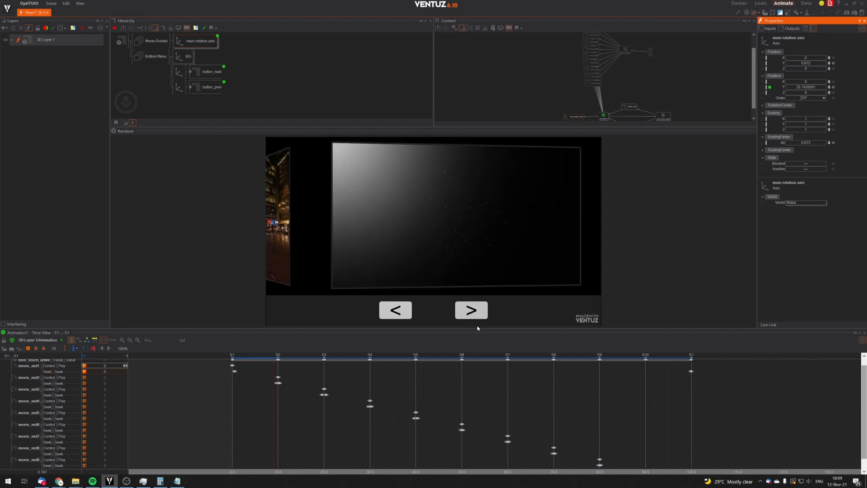
{"action": "left_click", "coordinate": [477, 324]}
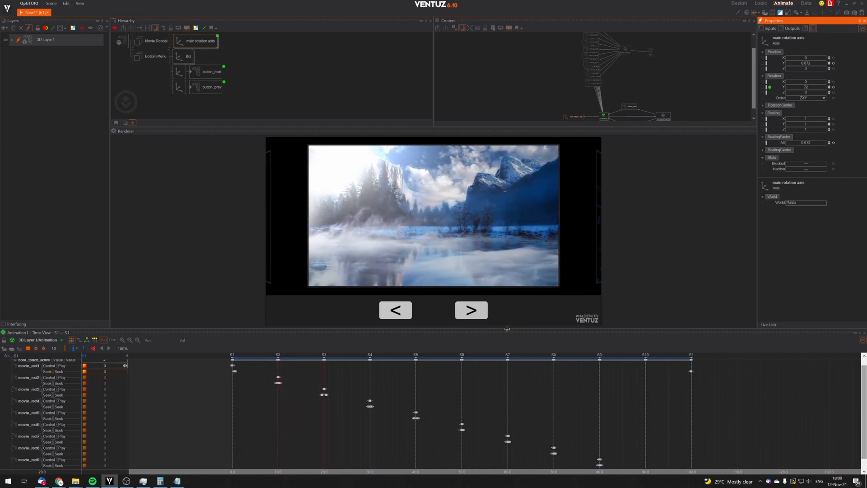
{"action": "left_click", "coordinate": [486, 329]}
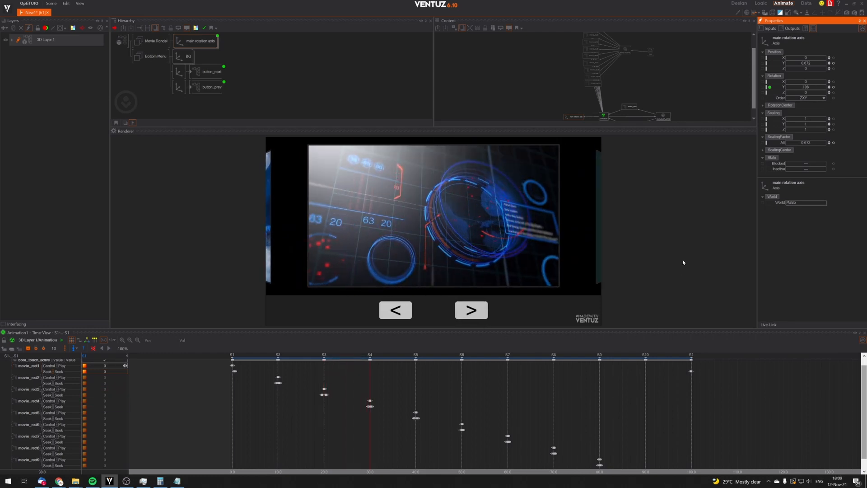
Add a 2D gradient layer and move it above 3D Layer 1 in the layer order as the scene's background.
{"action": "left_click", "coordinate": [277, 78]}
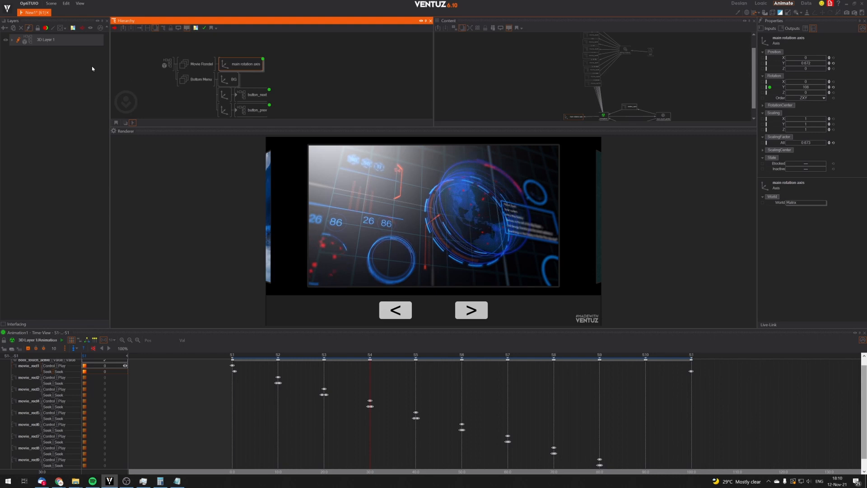
{"action": "left_click", "coordinate": [4, 28]}
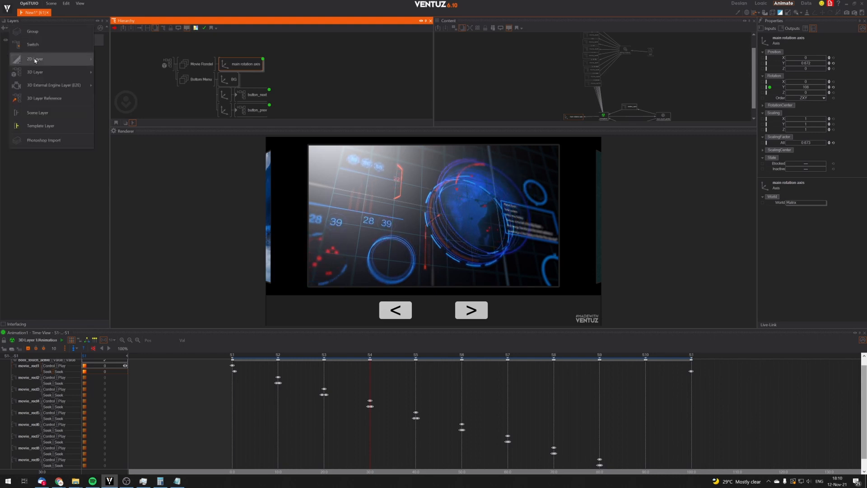
{"action": "mouse_move", "coordinate": [35, 60]}
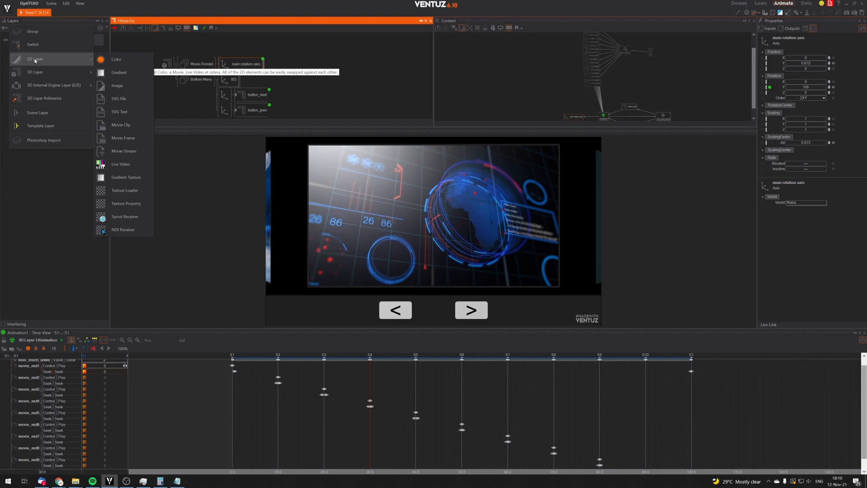
{"action": "left_click", "coordinate": [113, 74]}
{"action": "left_click", "coordinate": [78, 75]}
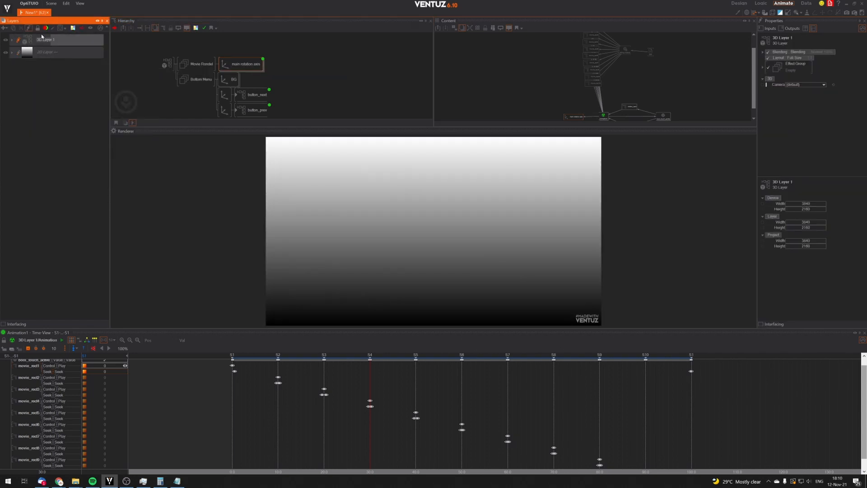
{"action": "left_click_drag", "start_coordinate": [70, 56], "coordinate": [68, 37]}
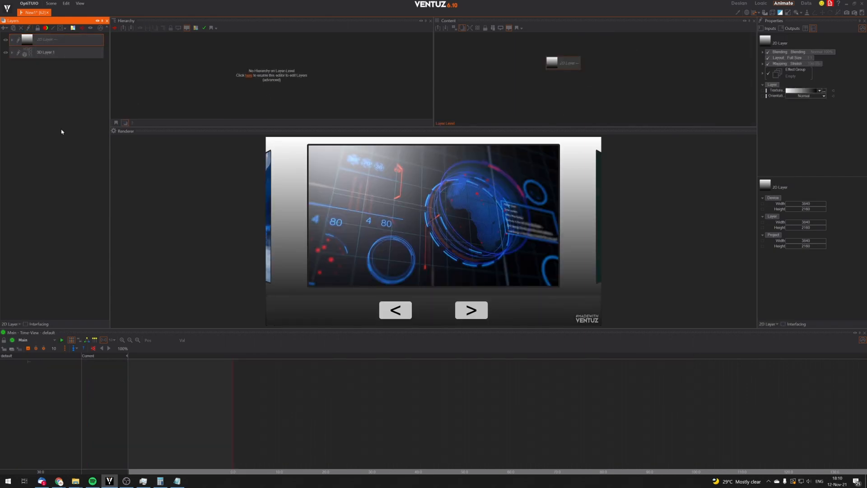
Change the background gradient's white start colour to blue with RGB 0, 0, 239, and close the gradient editor.
{"action": "left_click", "coordinate": [28, 39]}
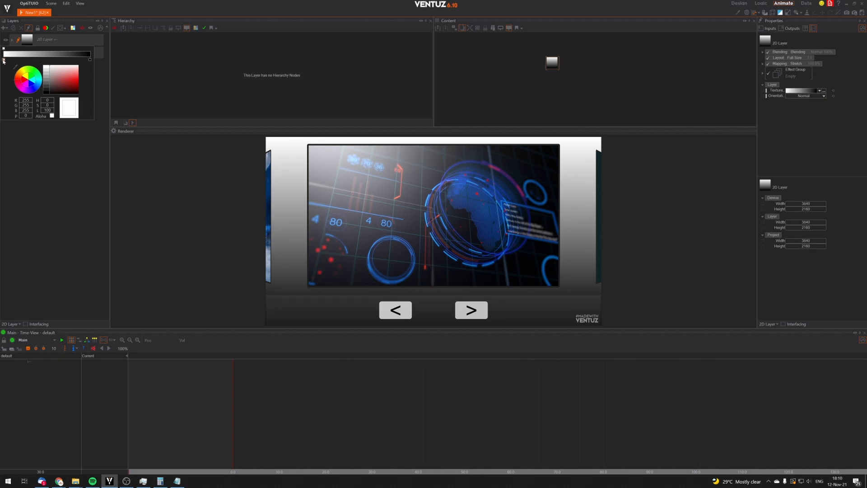
{"action": "left_click", "coordinate": [31, 84]}
{"action": "left_click", "coordinate": [76, 84]}
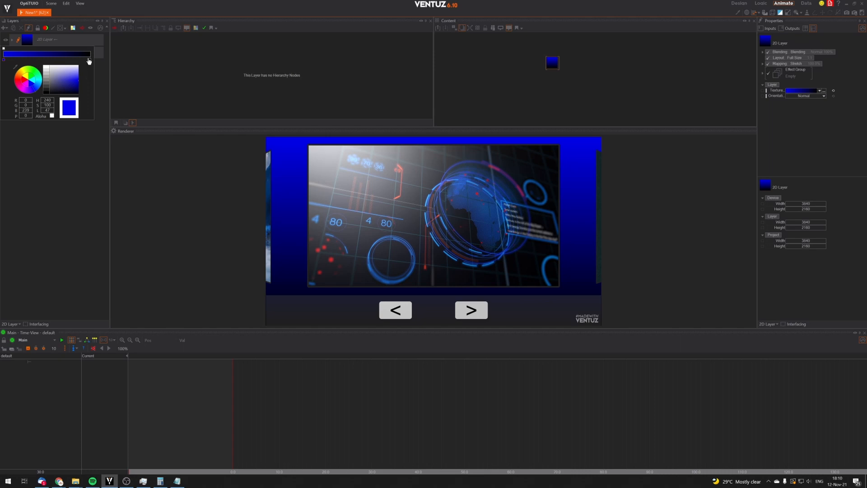
{"action": "left_click", "coordinate": [201, 62]}
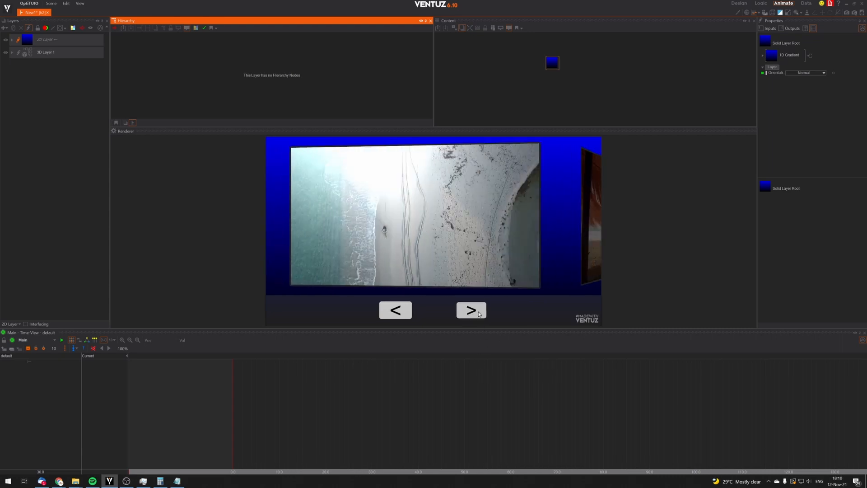
Step the carousel forward with the rendered next arrow to check the movies against the blue background.
{"action": "left_click", "coordinate": [479, 313]}
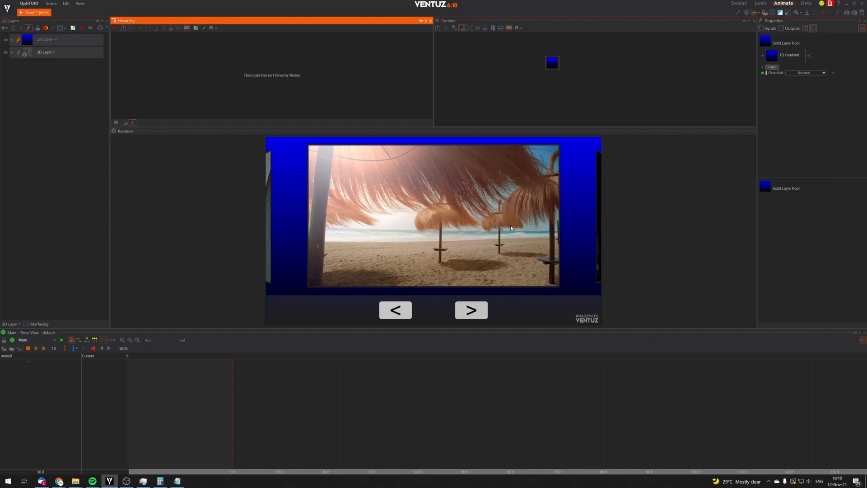
{"action": "left_click", "coordinate": [481, 305]}
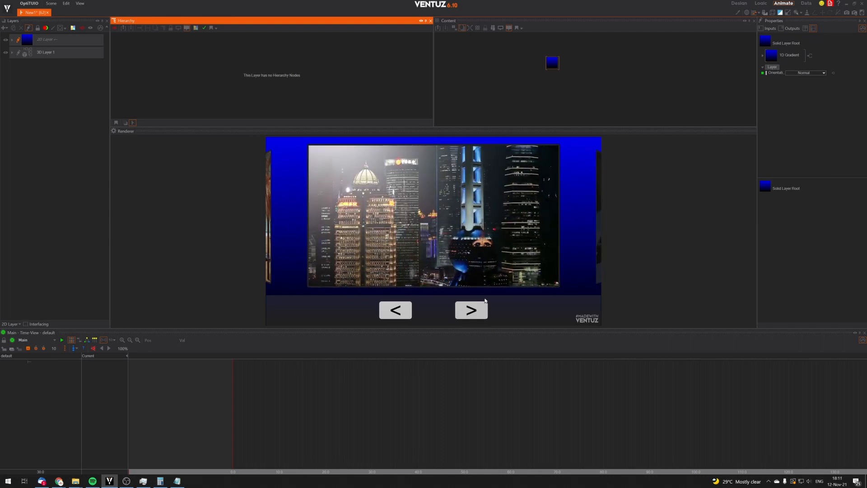
{"action": "left_click", "coordinate": [484, 302]}
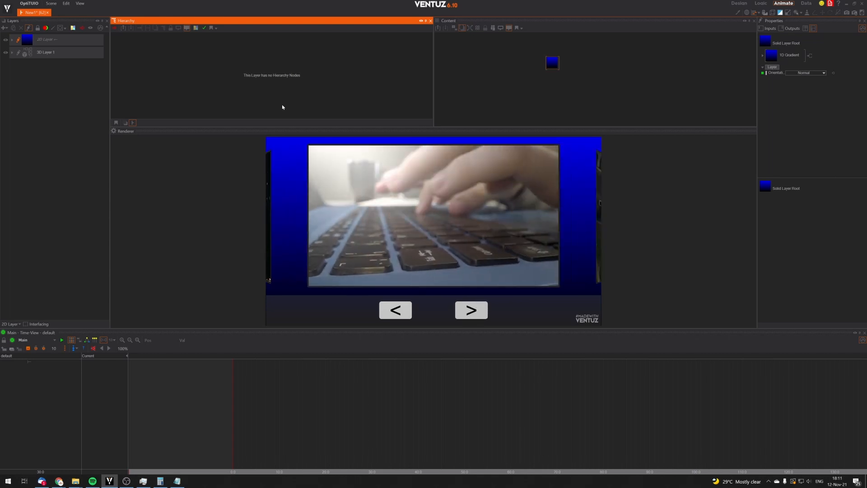
Open 3D Layer 1's scene, select main rotation axis to reach Animation1, and trigger the animation's Begin event.
{"action": "left_click", "coordinate": [50, 52]}
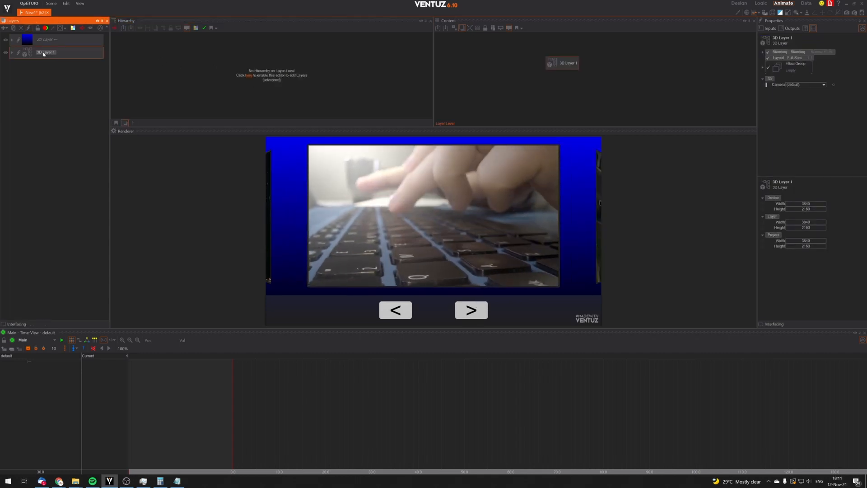
{"action": "left_click", "coordinate": [18, 53]}
{"action": "middle_click_drag", "start_coordinate": [165, 93], "coordinate": [159, 73]}
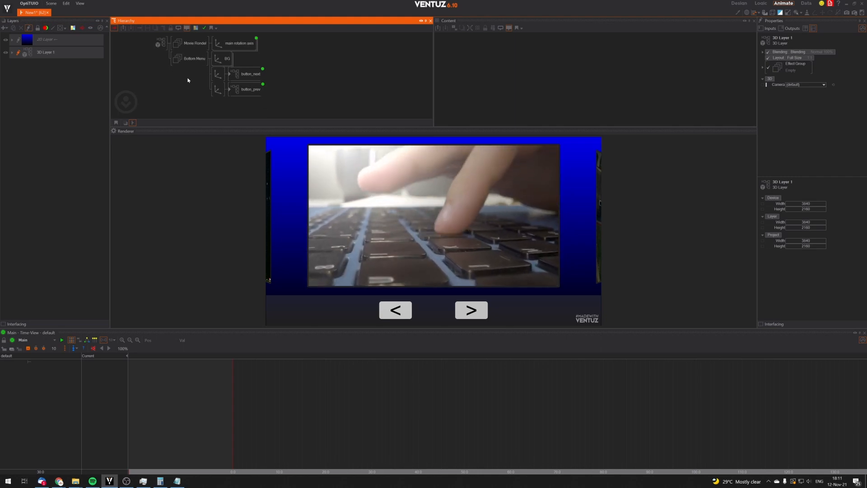
{"action": "middle_click_drag", "start_coordinate": [188, 80], "coordinate": [186, 83]}
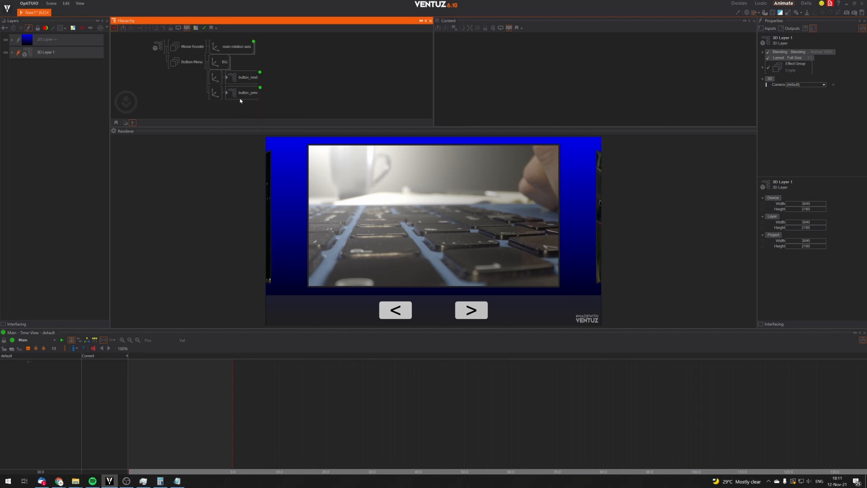
{"action": "left_click", "coordinate": [235, 46]}
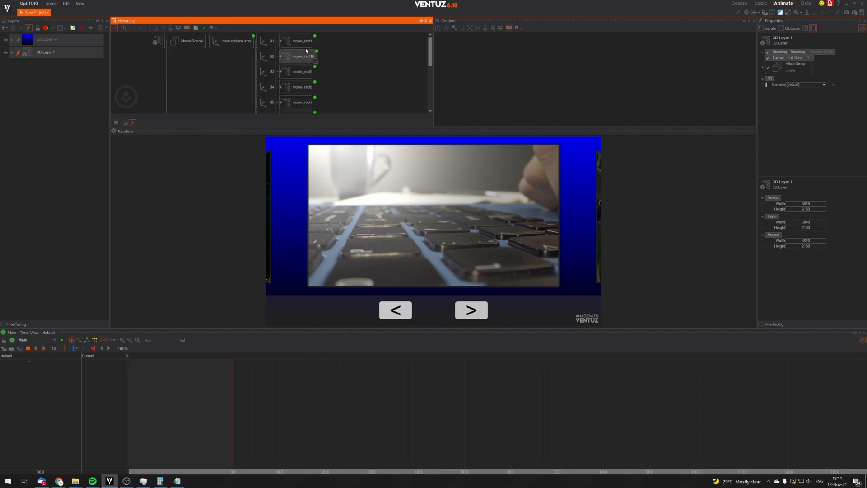
{"action": "left_click", "coordinate": [233, 41]}
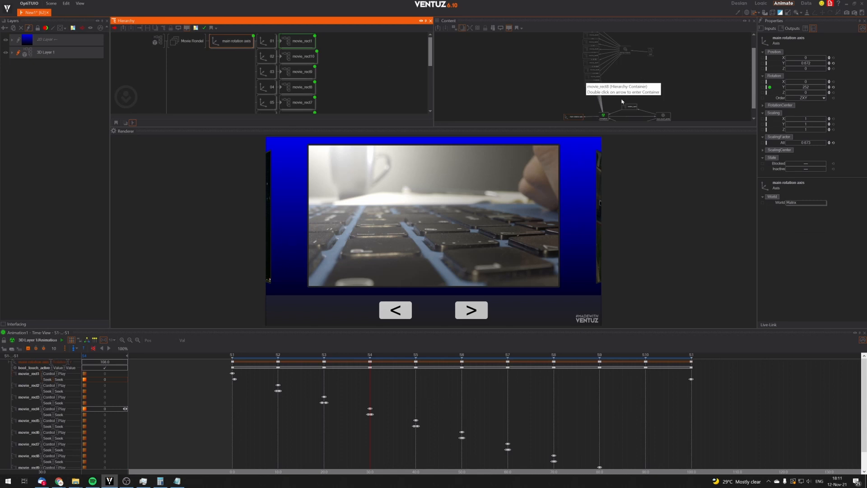
{"action": "left_click", "coordinate": [604, 115]}
{"action": "left_click", "coordinate": [789, 88]}
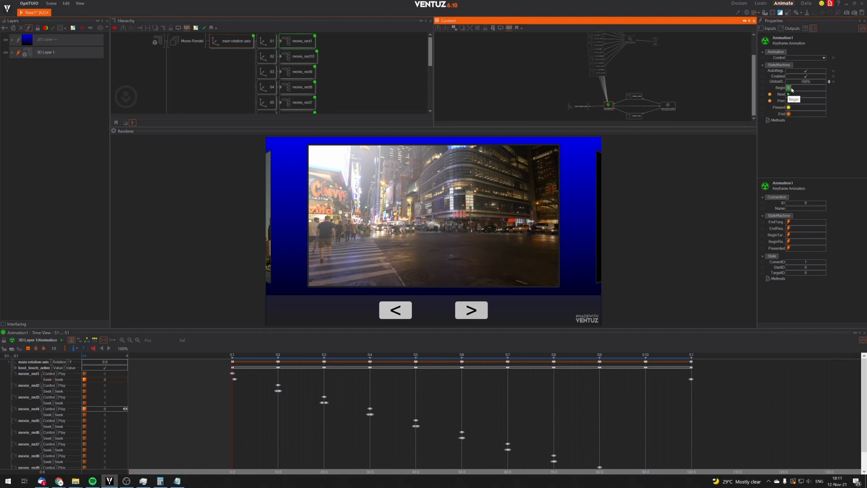
Add a Windows Key node to the content near Animation1 and assign the R key to it.
{"action": "scroll", "coordinate": [663, 81], "scroll_direction": "up", "scroll_amount": 2}
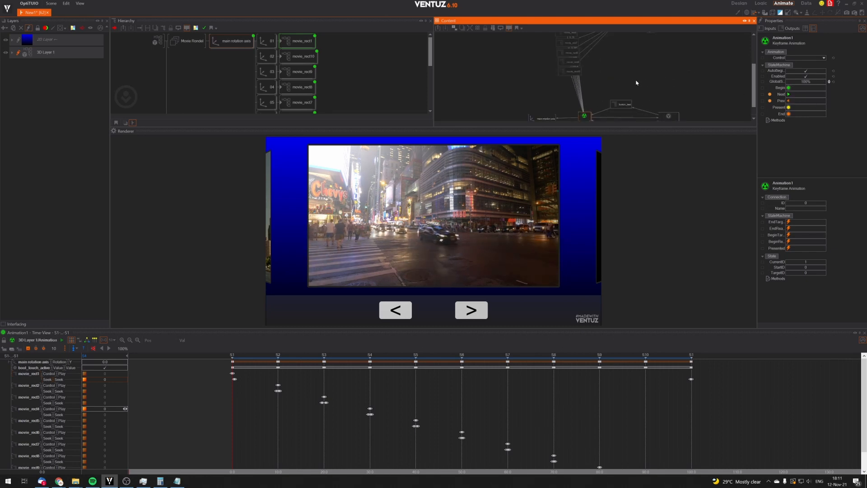
{"action": "scroll", "coordinate": [637, 83], "scroll_direction": "up", "scroll_amount": 3}
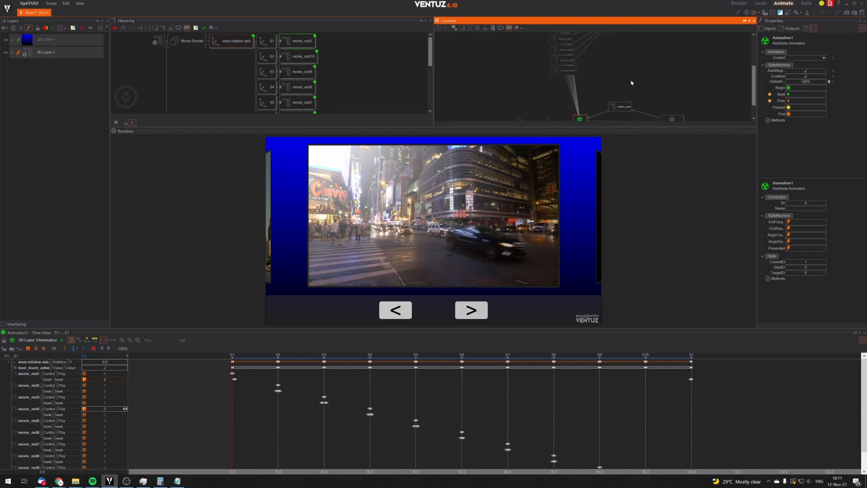
{"action": "left_click", "coordinate": [645, 60]}
{"action": "double_click", "coordinate": [645, 60]}
{"action": "type", "text": "ke"}
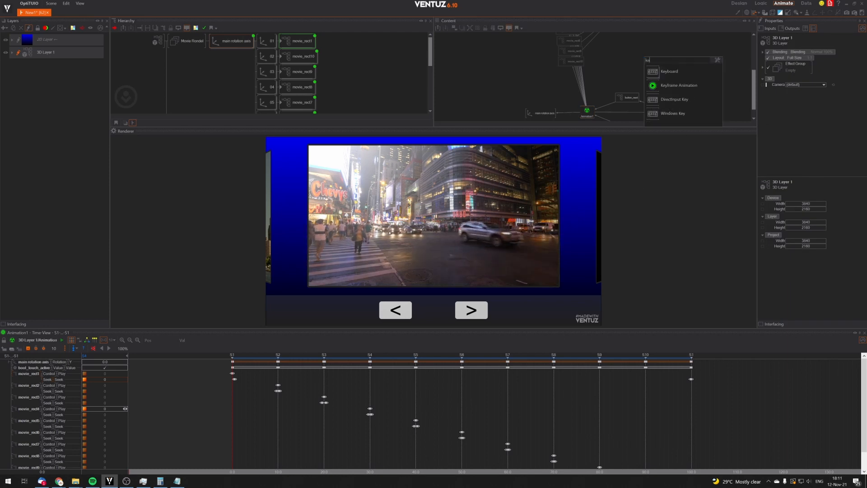
{"action": "type", "text": "y"}
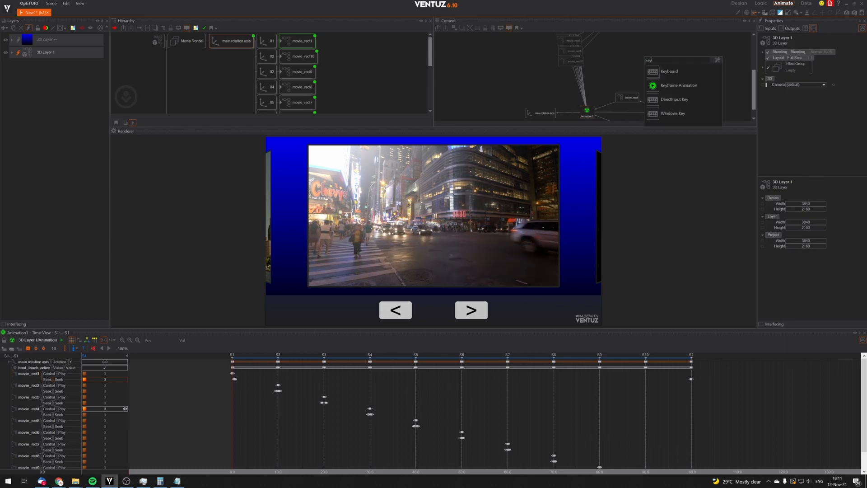
{"action": "left_click", "coordinate": [655, 113]}
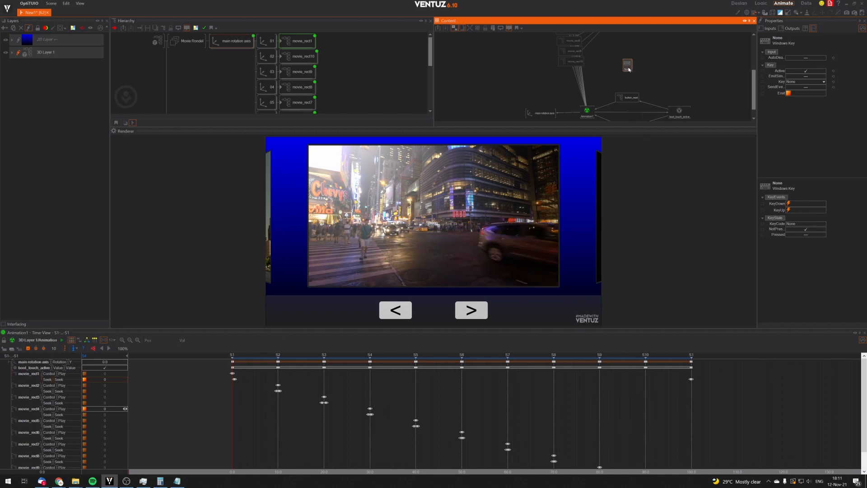
{"action": "left_click", "coordinate": [823, 82]}
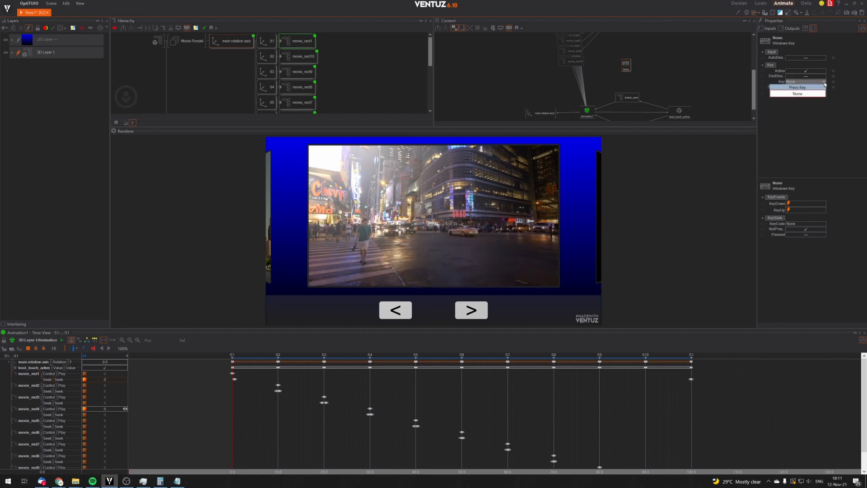
{"action": "left_click", "coordinate": [810, 88]}
{"action": "key", "text": "r"}
Bind the R key node's KeyDown event to Animation1's Begin method.
{"action": "left_click", "coordinate": [586, 110]}
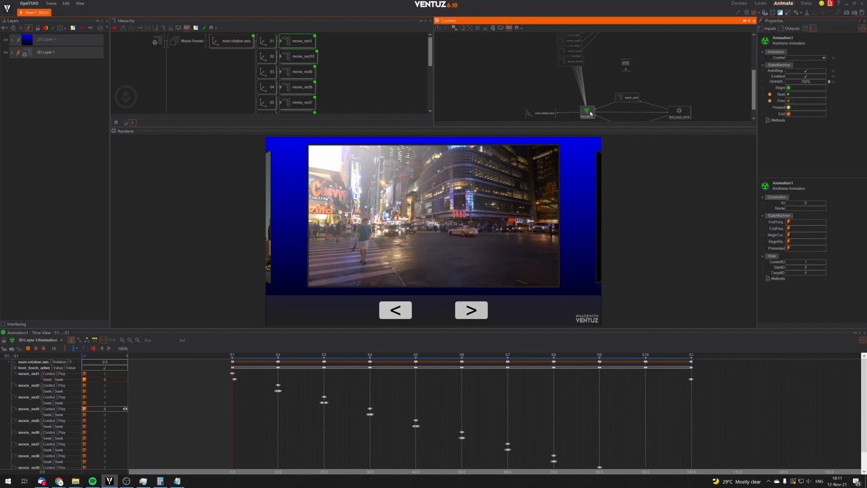
{"action": "left_click", "coordinate": [625, 63]}
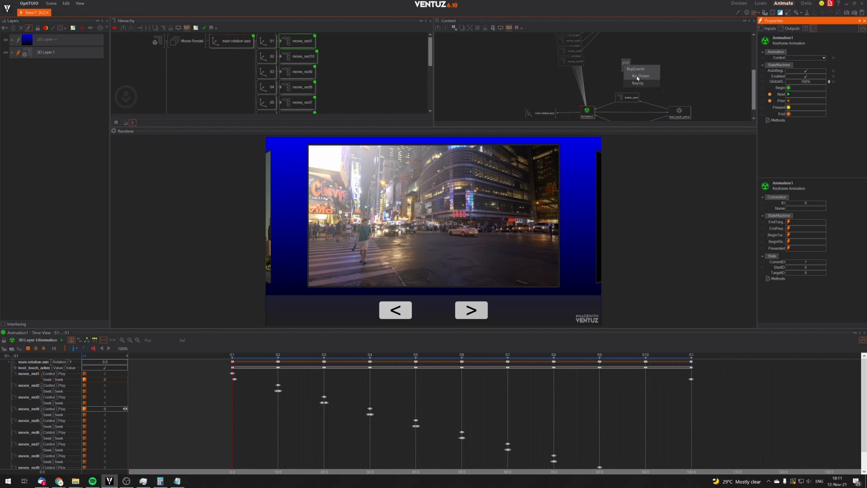
Test the reset key in the renderer by advancing the carousel with the next arrow and triggering the R shortcut.
{"action": "left_click", "coordinate": [426, 190]}
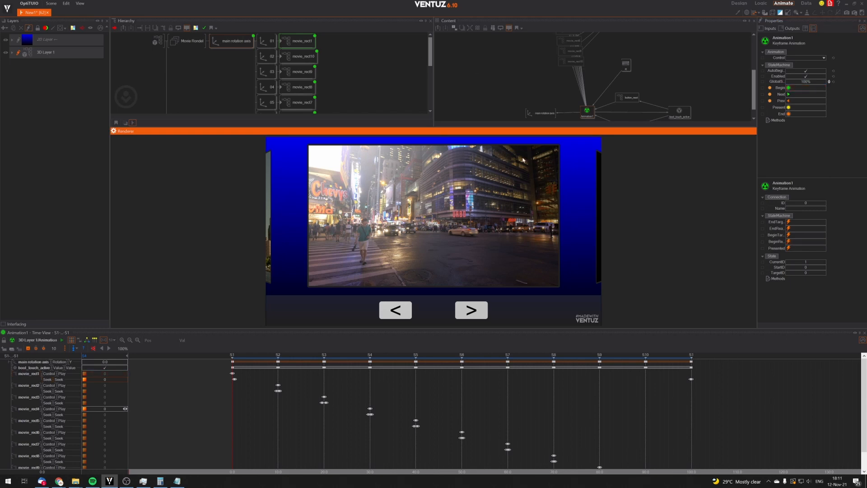
{"action": "left_click", "coordinate": [471, 310]}
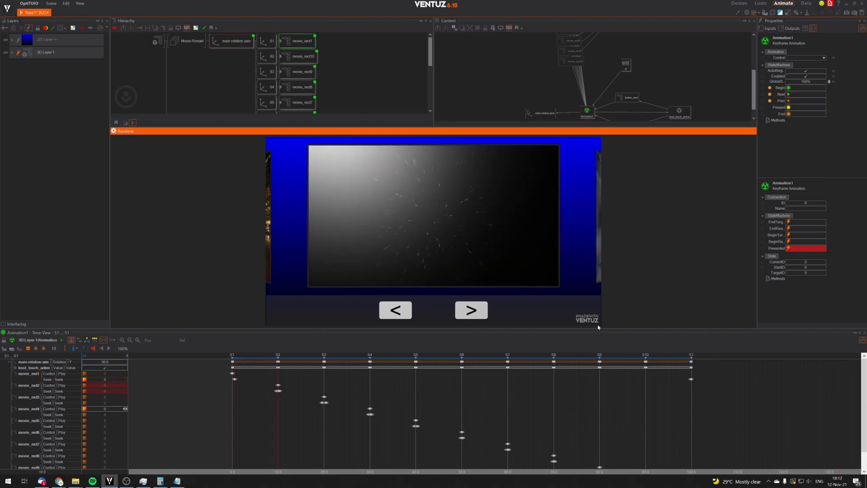
{"action": "left_click", "coordinate": [480, 312]}
{"action": "key", "text": "r"}
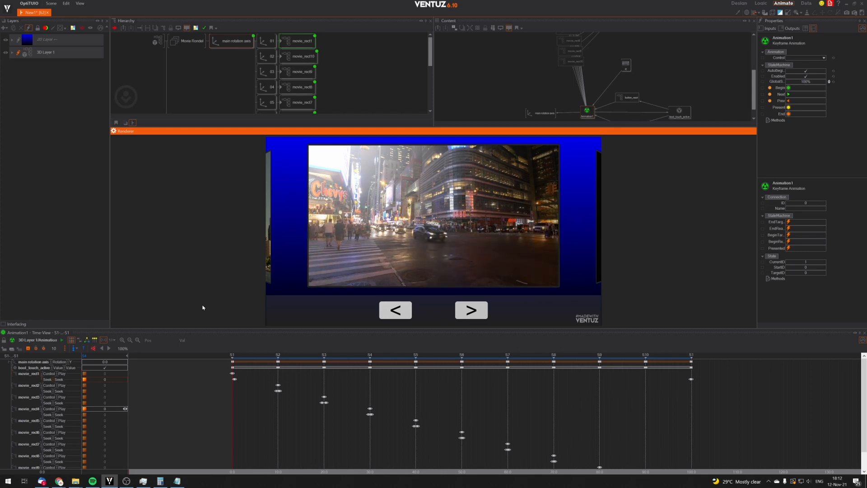
Open the movie_rect1 container and set the lighting model of its movie material to No Light.
{"action": "left_click", "coordinate": [312, 46]}
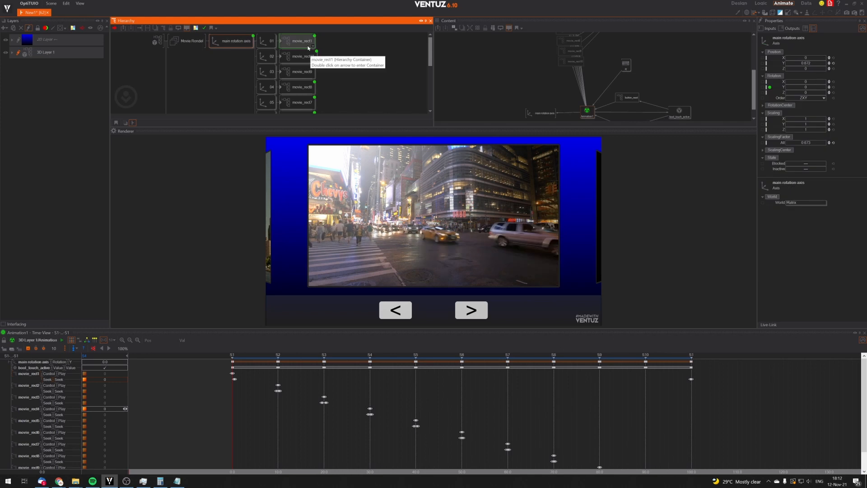
{"action": "double_click", "coordinate": [281, 44]}
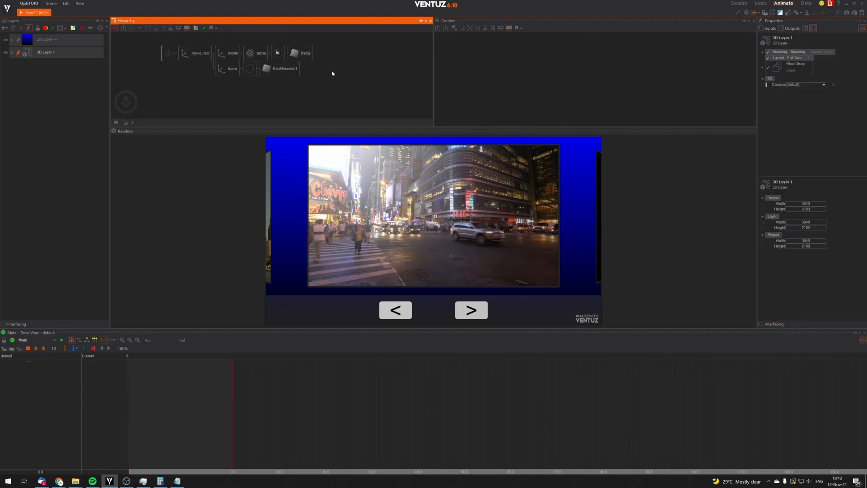
{"action": "left_click", "coordinate": [278, 53]}
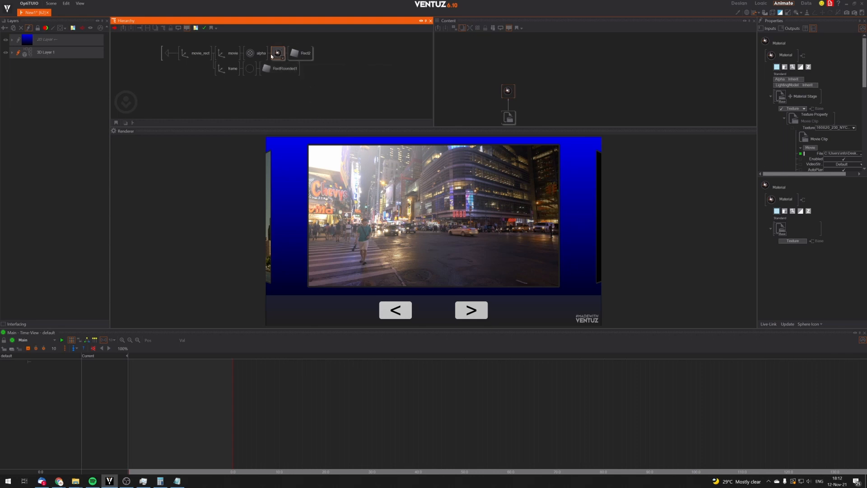
{"action": "left_click", "coordinate": [171, 56]}
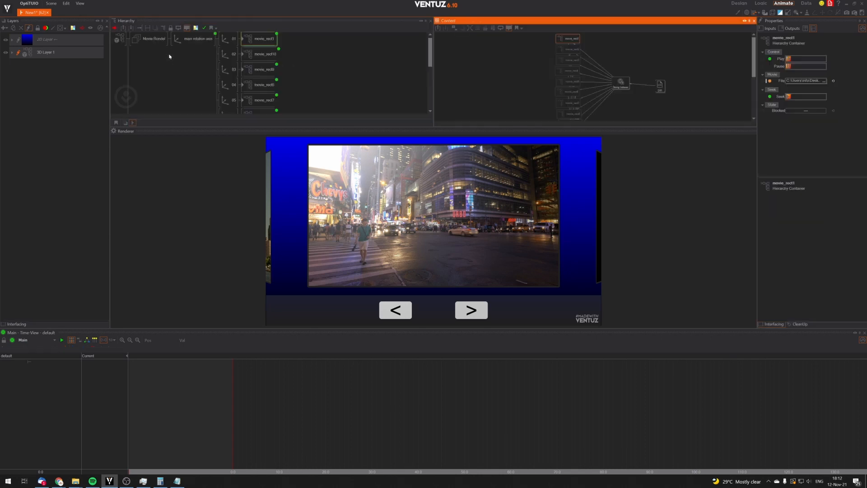
{"action": "double_click", "coordinate": [244, 43]}
{"action": "left_click", "coordinate": [229, 41]}
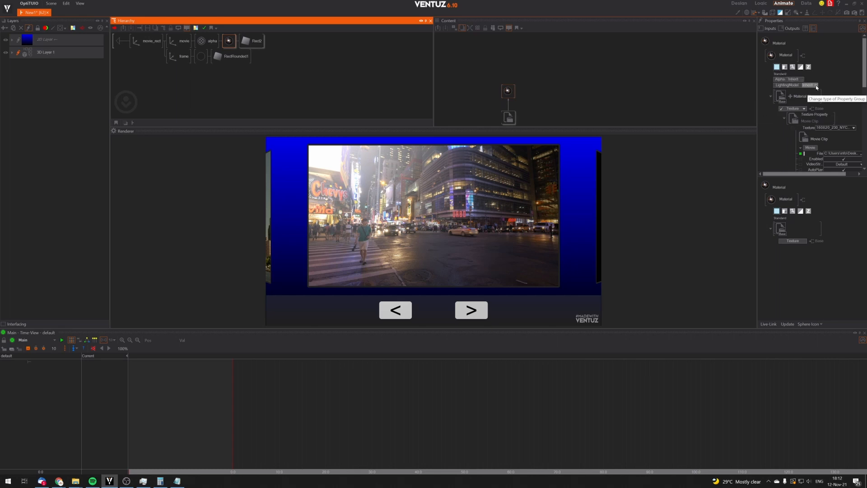
{"action": "left_click", "coordinate": [253, 44]}
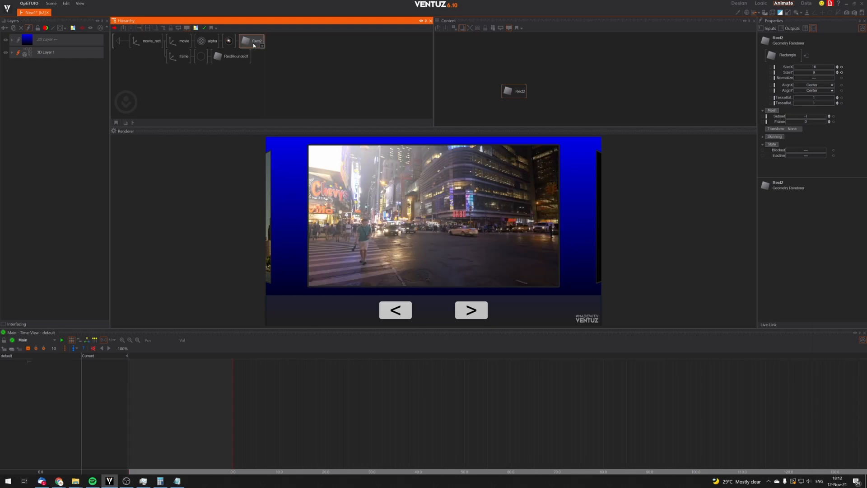
{"action": "left_click", "coordinate": [230, 41]}
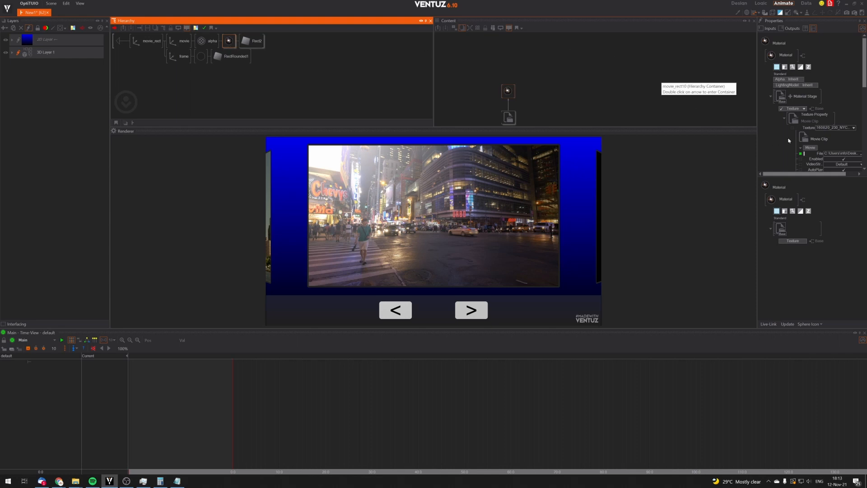
{"action": "left_click", "coordinate": [816, 85]}
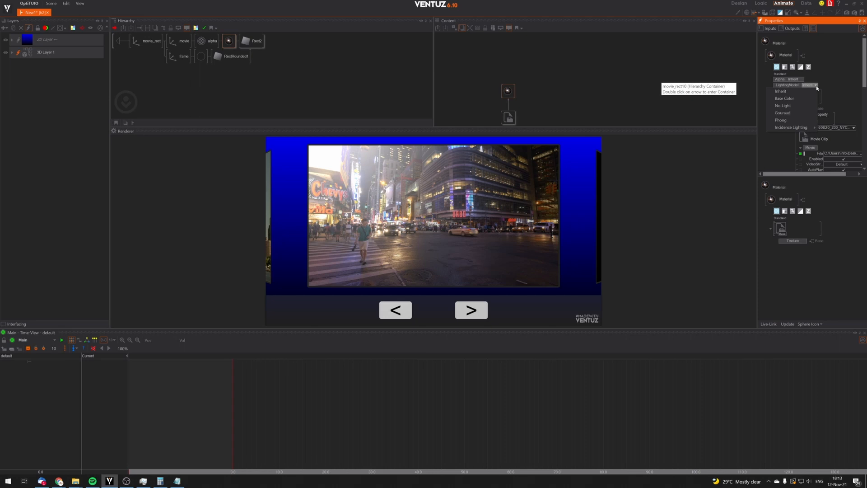
{"action": "left_click", "coordinate": [776, 106]}
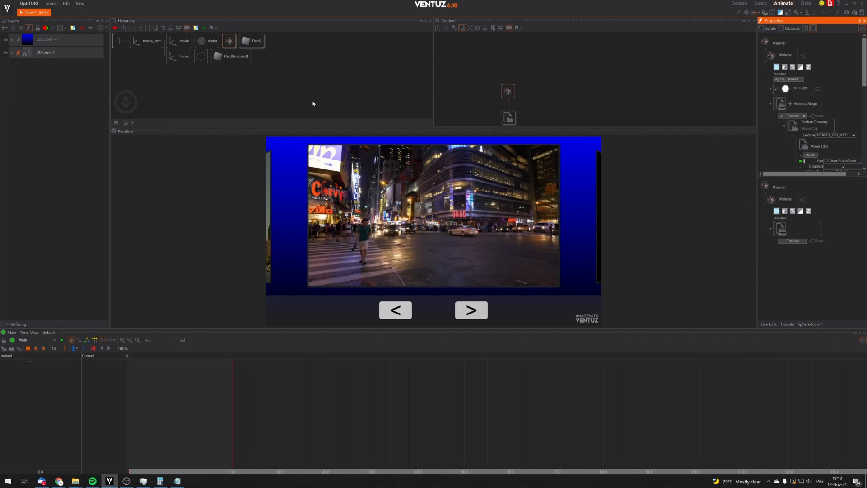
Advance the carousel by one movie and update the remaining movie_rect containers, from movie_rect10 downward, with movie_rect1's No Light material.
{"action": "left_click", "coordinate": [477, 322]}
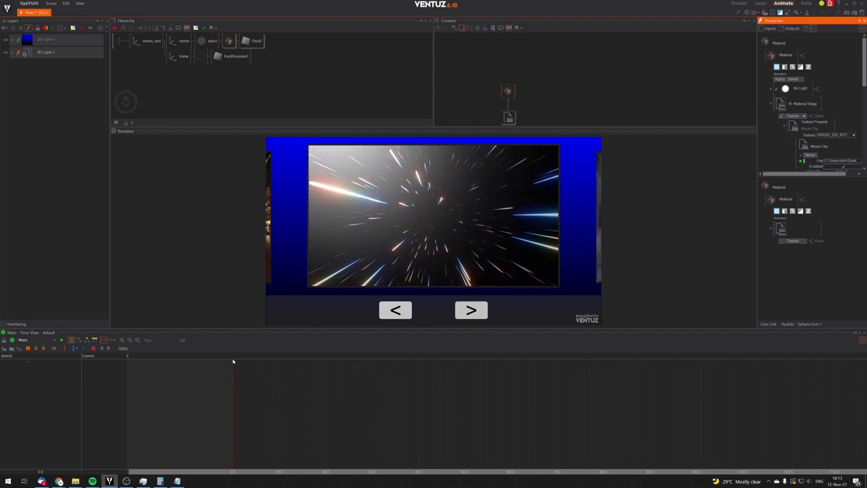
{"action": "left_click", "coordinate": [118, 42]}
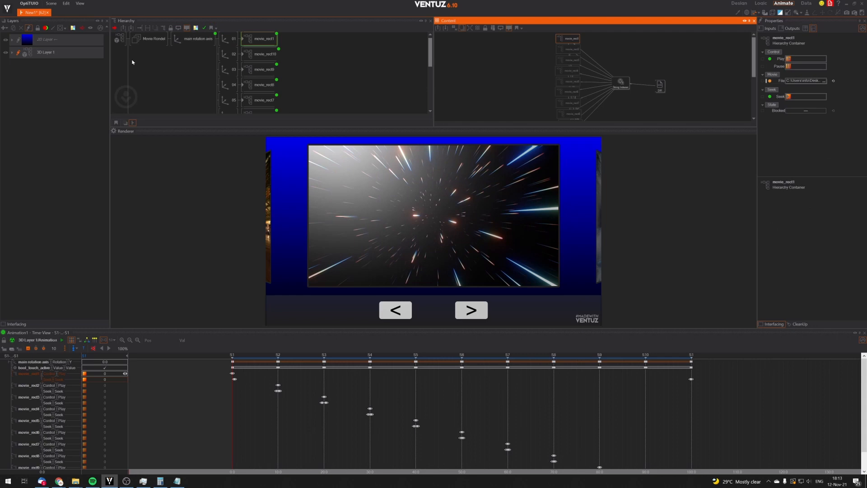
{"action": "left_click", "coordinate": [263, 39]}
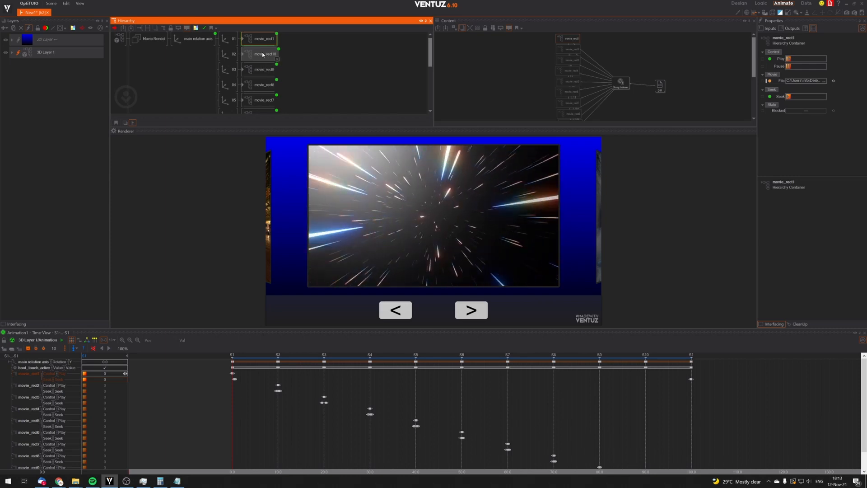
{"action": "left_click", "coordinate": [263, 55]}
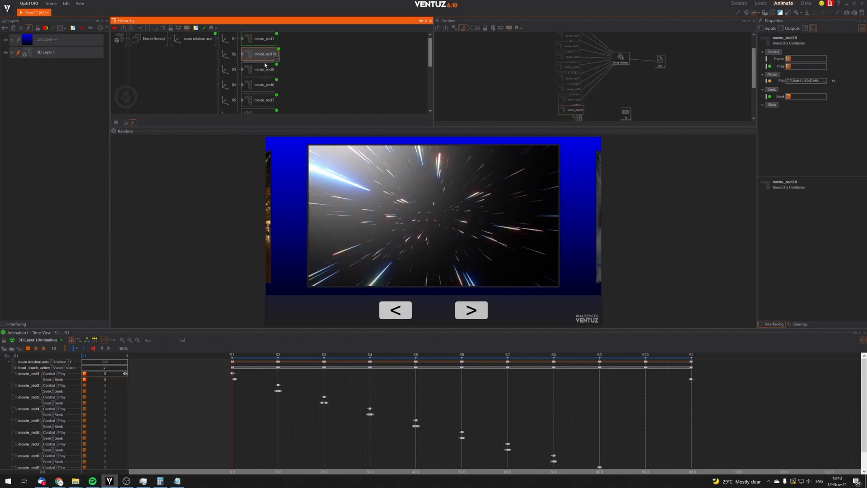
{"action": "left_click", "coordinate": [265, 69]}
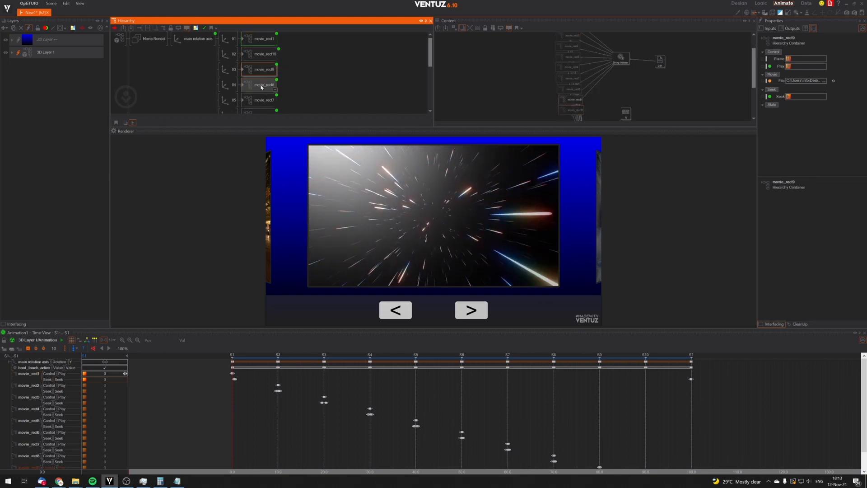
{"action": "left_click", "coordinate": [265, 85]}
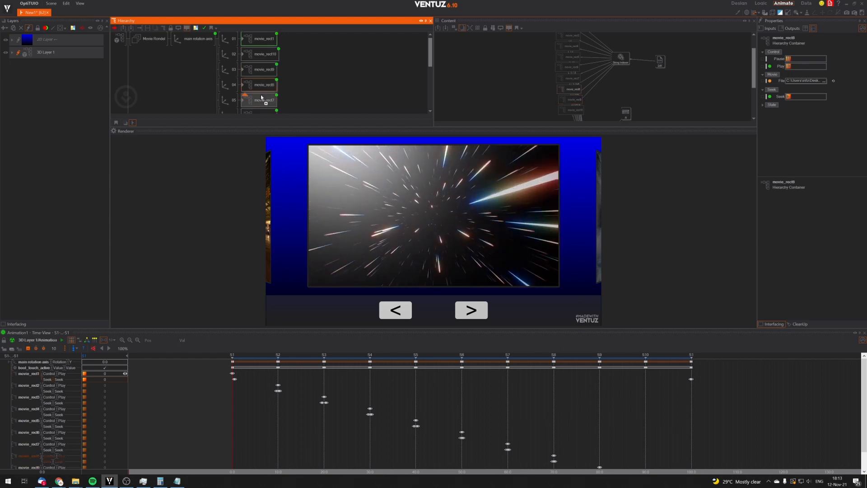
{"action": "scroll", "coordinate": [262, 90], "scroll_direction": "down", "scroll_amount": 2}
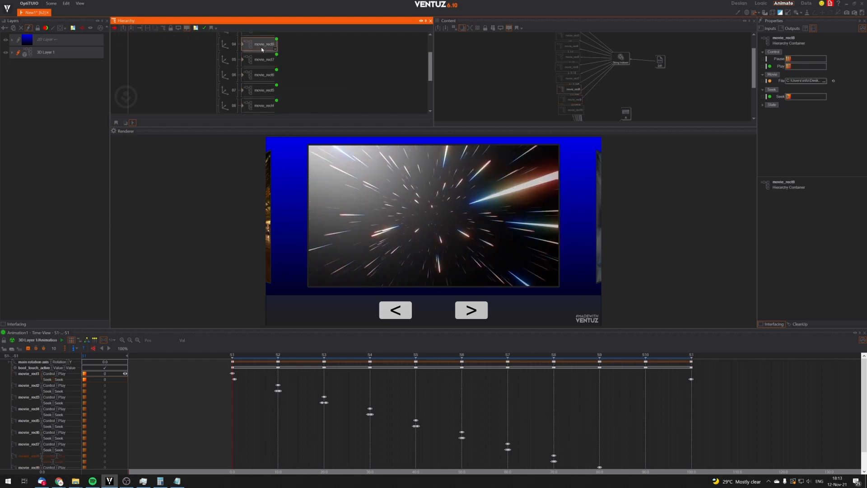
{"action": "left_click", "coordinate": [260, 59]}
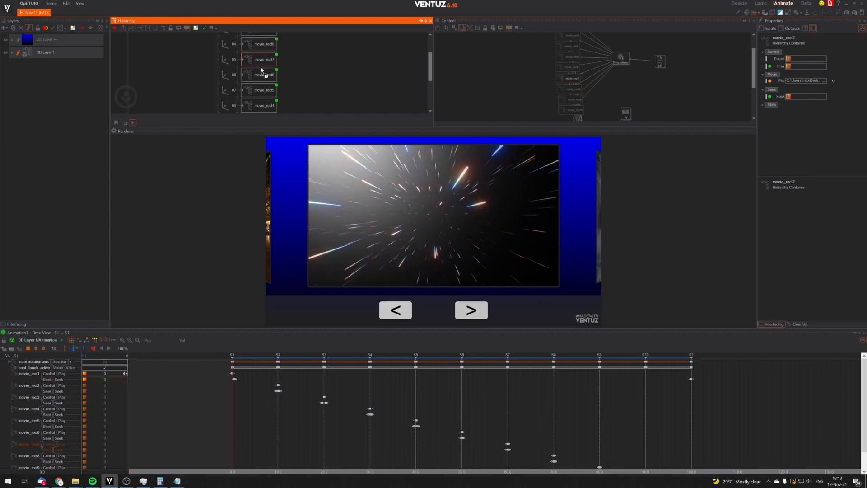
{"action": "left_click", "coordinate": [260, 76]}
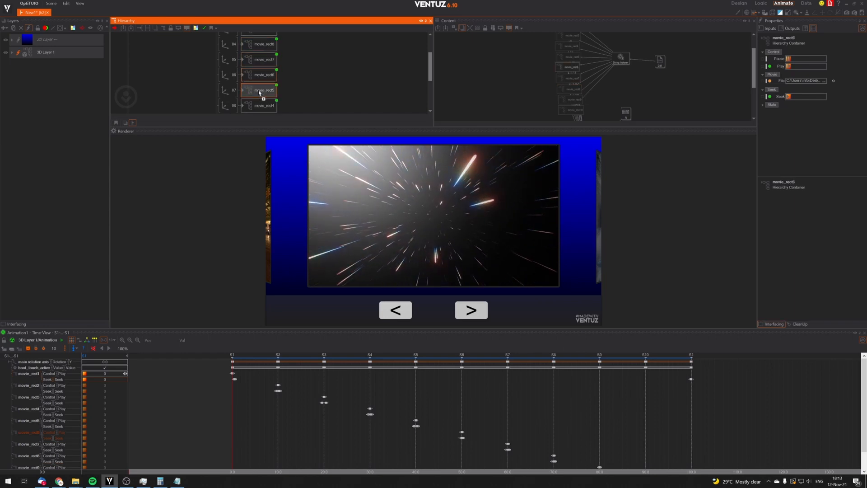
{"action": "left_click", "coordinate": [260, 90]}
{"action": "scroll", "coordinate": [262, 82], "scroll_direction": "down", "scroll_amount": 1}
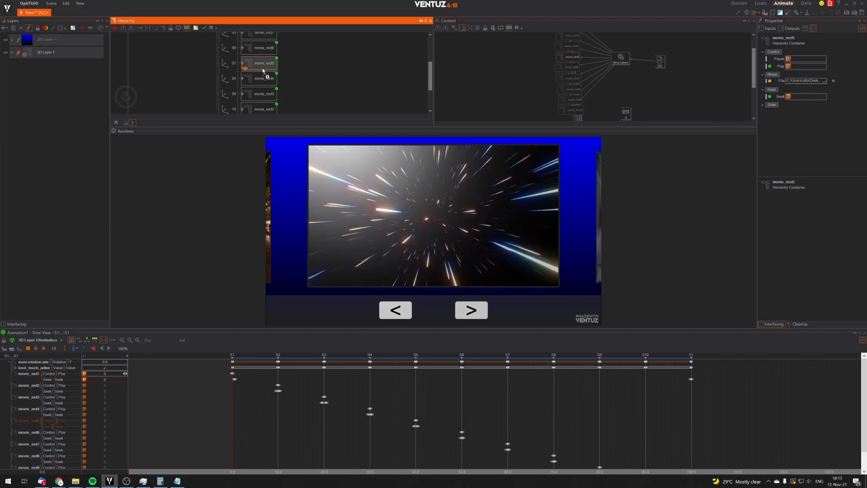
{"action": "left_click", "coordinate": [264, 78]}
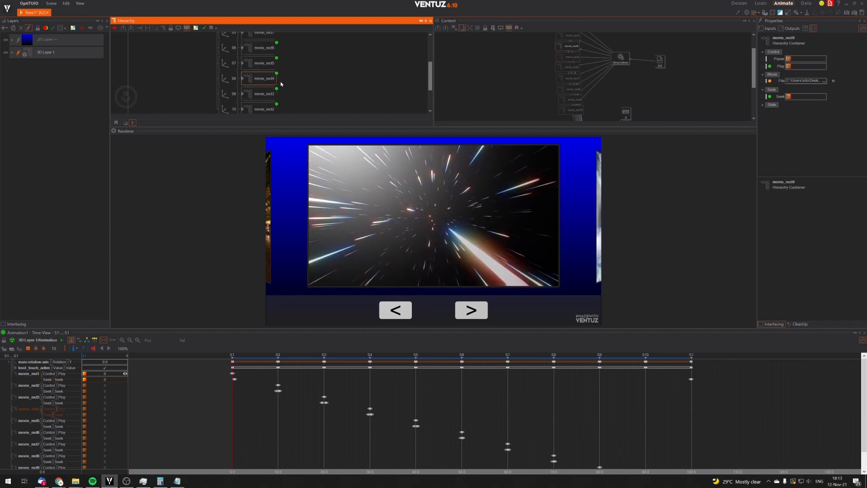
{"action": "scroll", "coordinate": [280, 84], "scroll_direction": "down", "scroll_amount": 1}
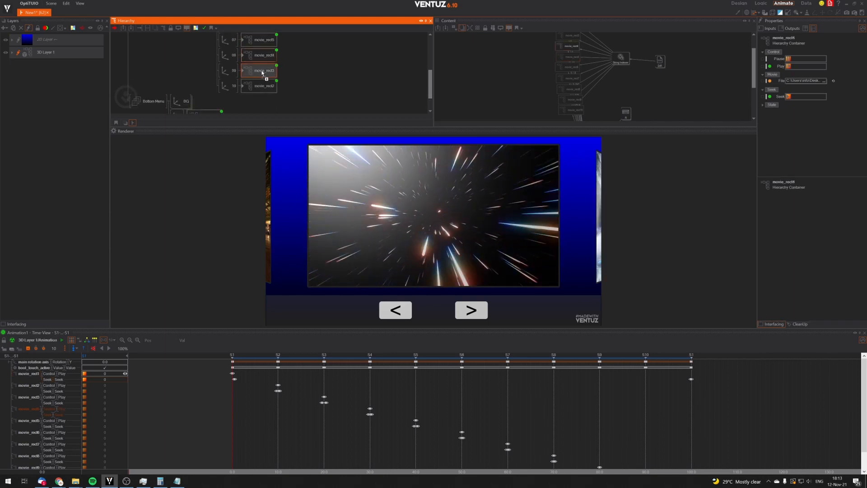
{"action": "left_click", "coordinate": [262, 72]}
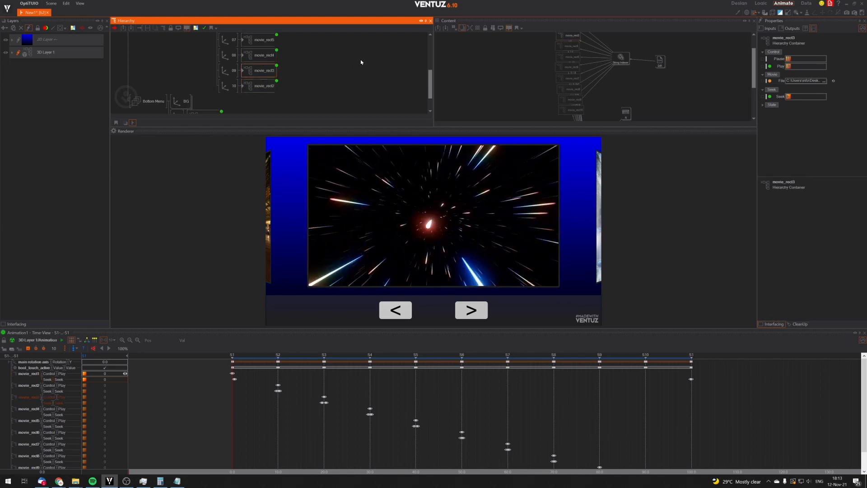
Review the material inside movie_rect1, return to the layer's scene, and advance the carousel twice to check the unlit movies.
{"action": "scroll", "coordinate": [348, 64], "scroll_direction": "up", "scroll_amount": 1}
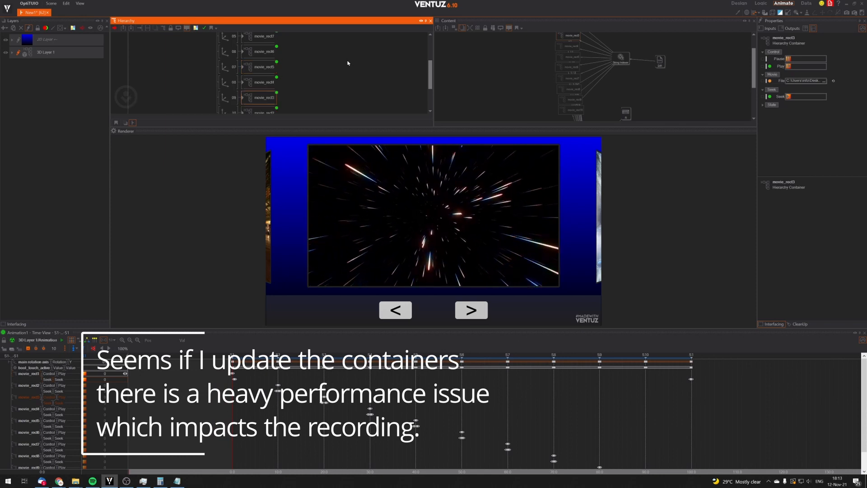
{"action": "scroll", "coordinate": [347, 64], "scroll_direction": "up", "scroll_amount": 1}
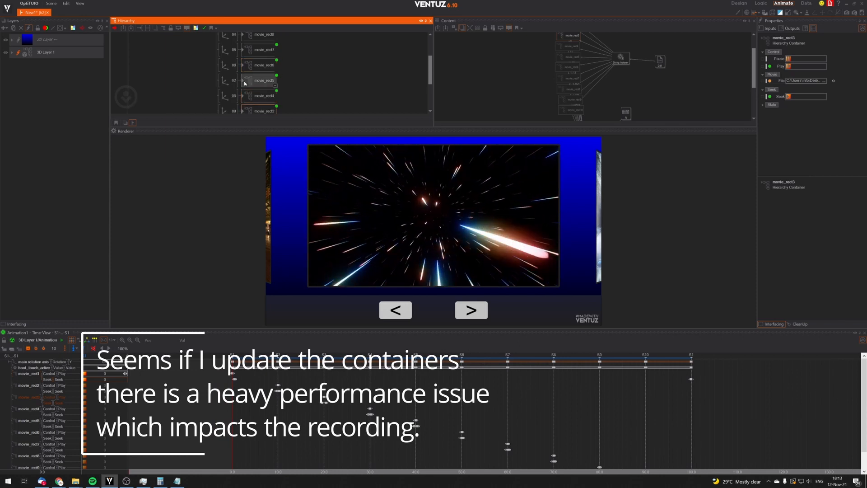
{"action": "scroll", "coordinate": [260, 79], "scroll_direction": "up", "scroll_amount": 3}
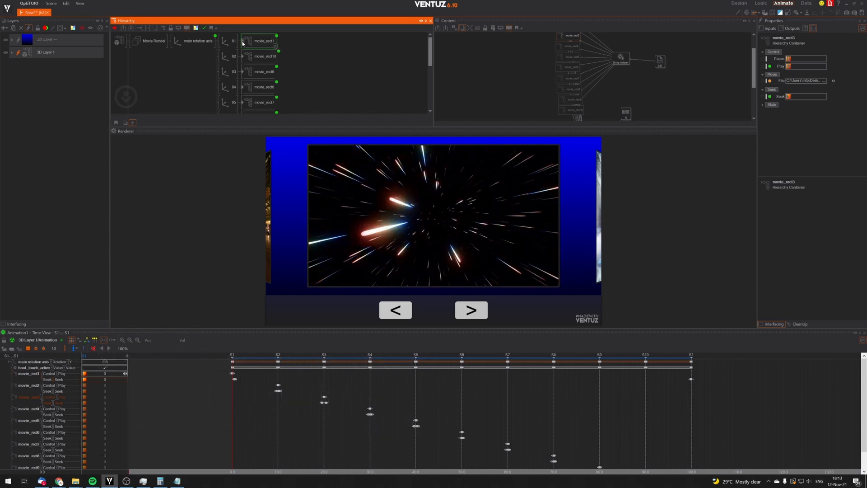
{"action": "double_click", "coordinate": [245, 40]}
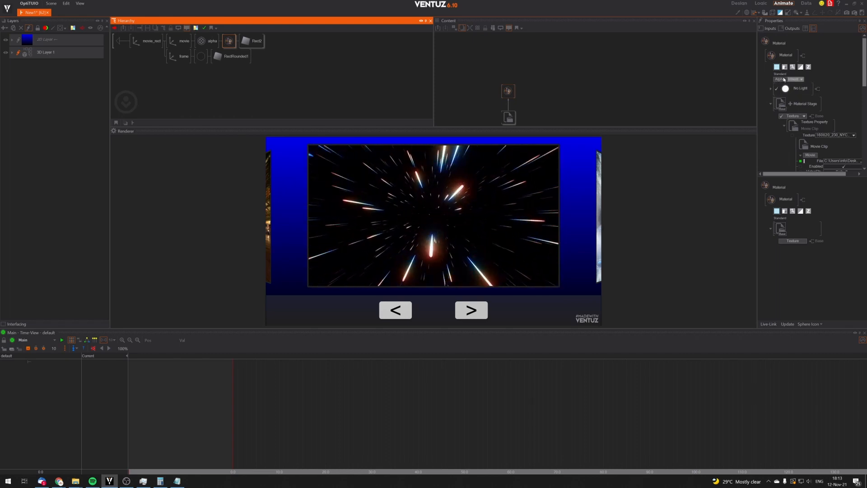
{"action": "left_click", "coordinate": [118, 40]}
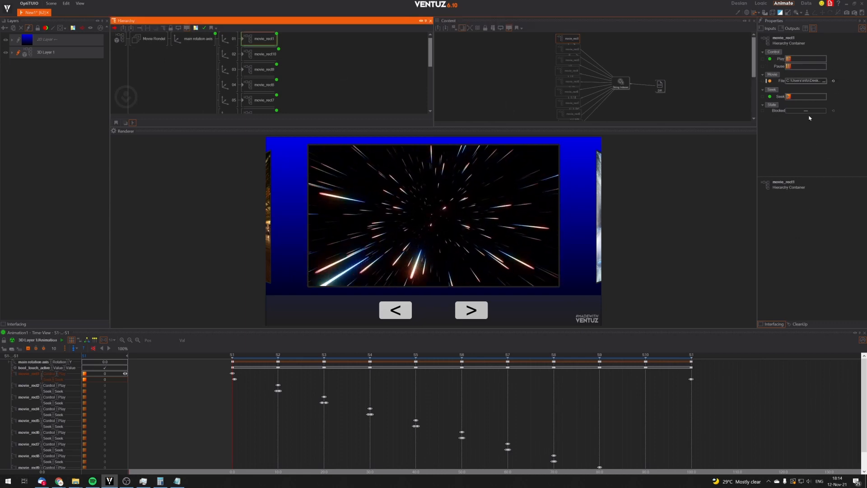
{"action": "left_click", "coordinate": [478, 311]}
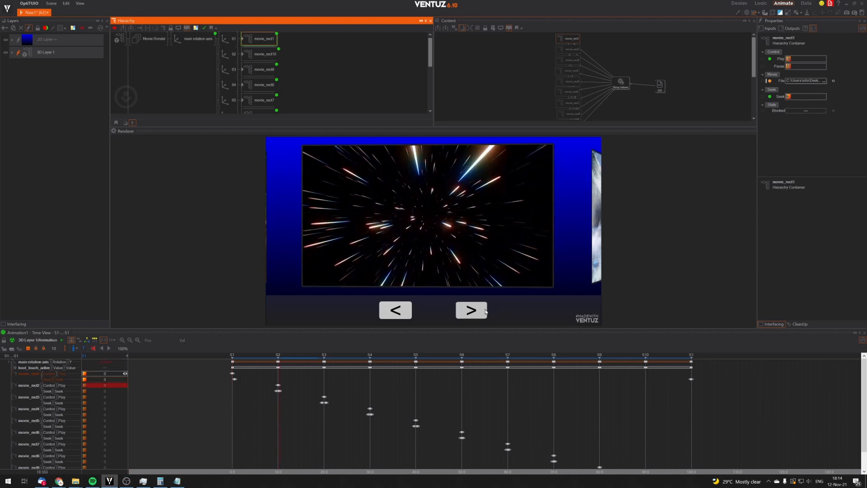
{"action": "left_click", "coordinate": [479, 311]}
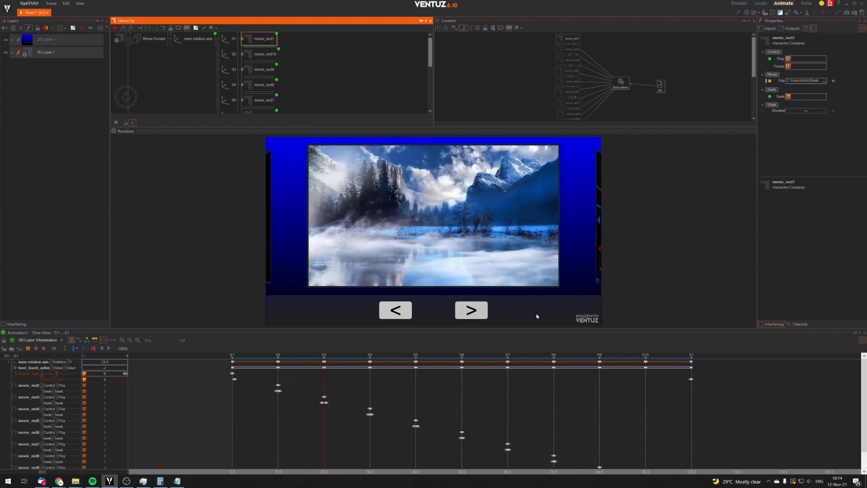
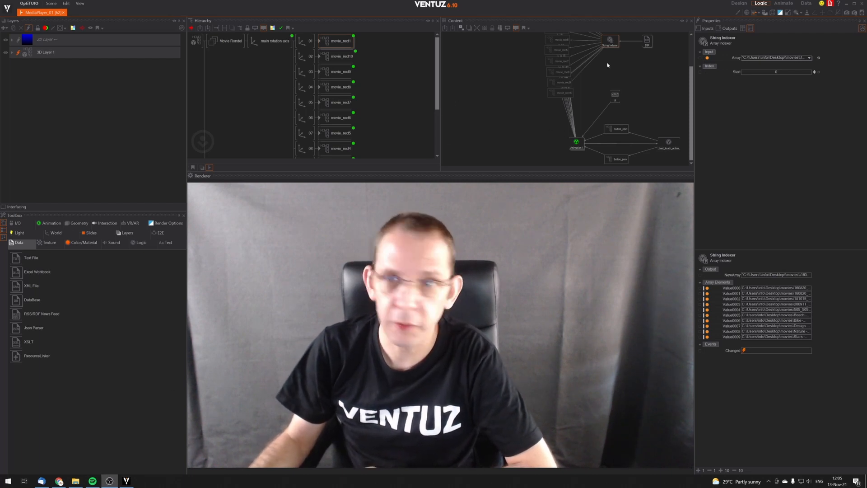
Shrink Ventuz to a floating window, open the OptiTUIO folder on the desktop, and launch OptiTUIO.Calibration.exe.
{"action": "left_click_drag", "start_coordinate": [701, 4], "coordinate": [472, 94]}
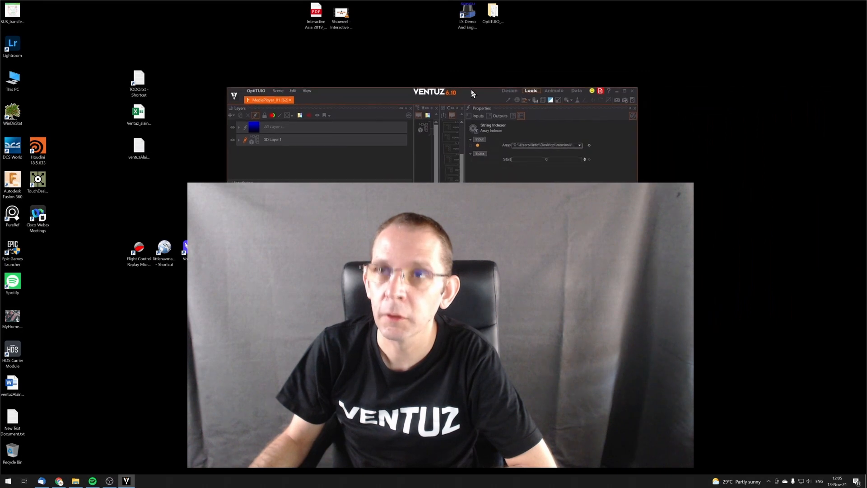
{"action": "double_click", "coordinate": [493, 12]}
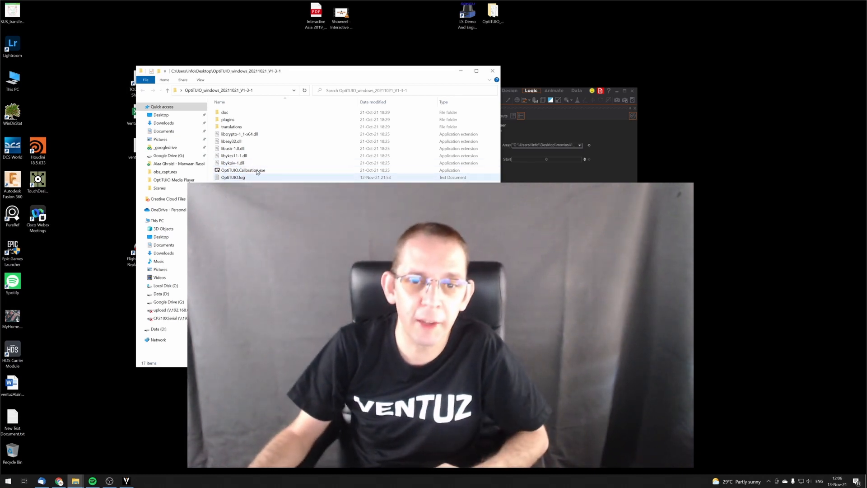
{"action": "double_click", "coordinate": [235, 171]}
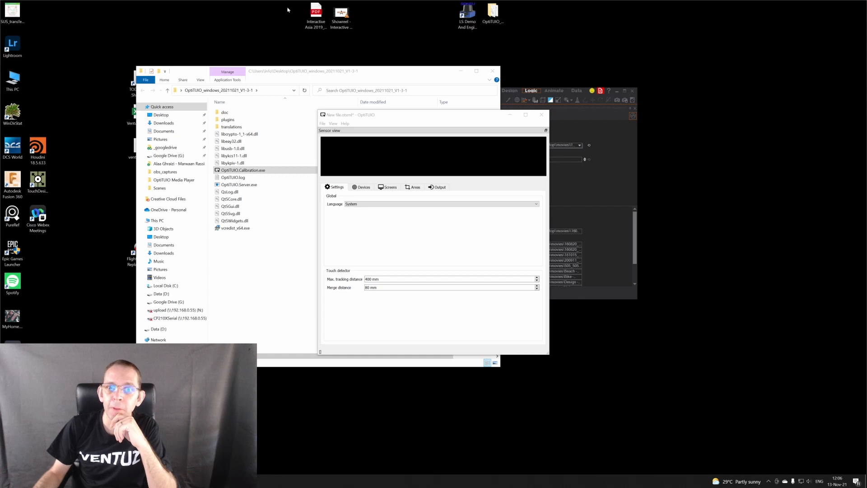
Minimize the OptiTUIO folder window, then enlarge the OptiTUIO application window and reposition it on the desktop.
{"action": "left_click", "coordinate": [465, 70]}
{"action": "left_click_drag", "start_coordinate": [470, 117], "coordinate": [399, 77]}
{"action": "left_click_drag", "start_coordinate": [475, 312], "coordinate": [601, 417]}
{"action": "left_click_drag", "start_coordinate": [455, 75], "coordinate": [405, 44]}
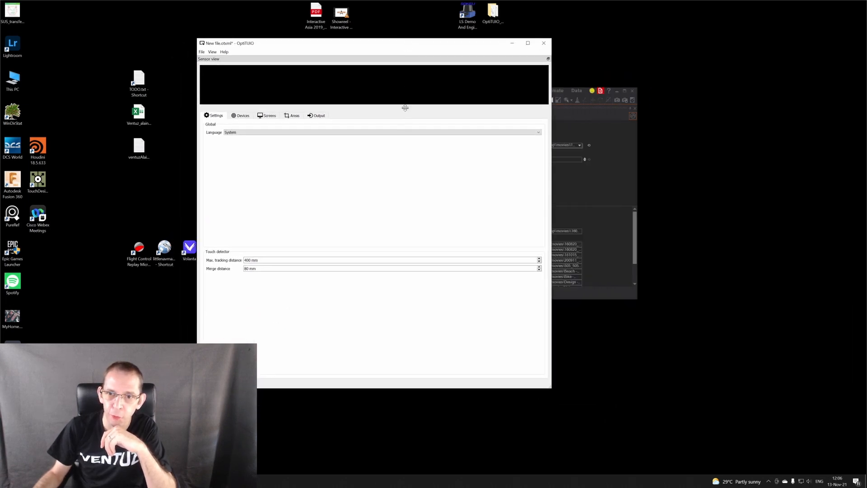
Make OptiTUIO's sensor view taller, minimize the Ventuz window, and place the OptiTUIO window on the cleared desktop.
{"action": "left_click_drag", "start_coordinate": [405, 108], "coordinate": [404, 178]}
{"action": "left_click_drag", "start_coordinate": [353, 44], "coordinate": [413, 43]}
{"action": "left_click", "coordinate": [620, 199]}
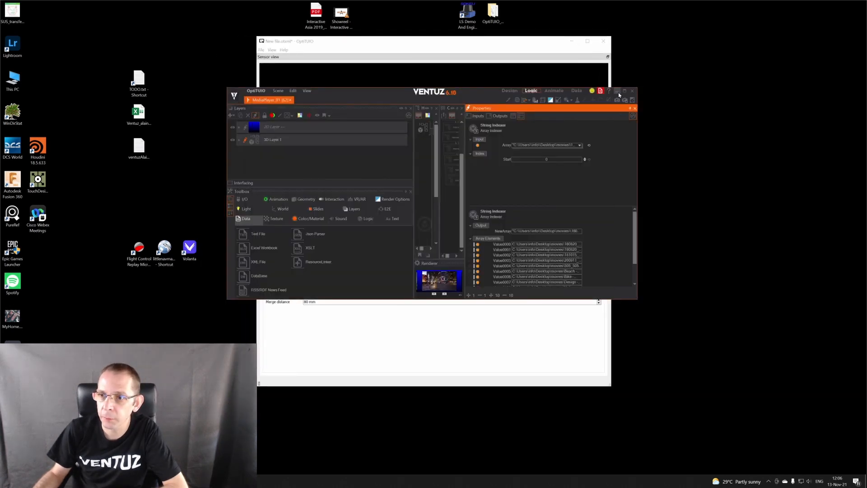
{"action": "left_click", "coordinate": [417, 60]}
{"action": "left_click_drag", "start_coordinate": [420, 45], "coordinate": [422, 48]}
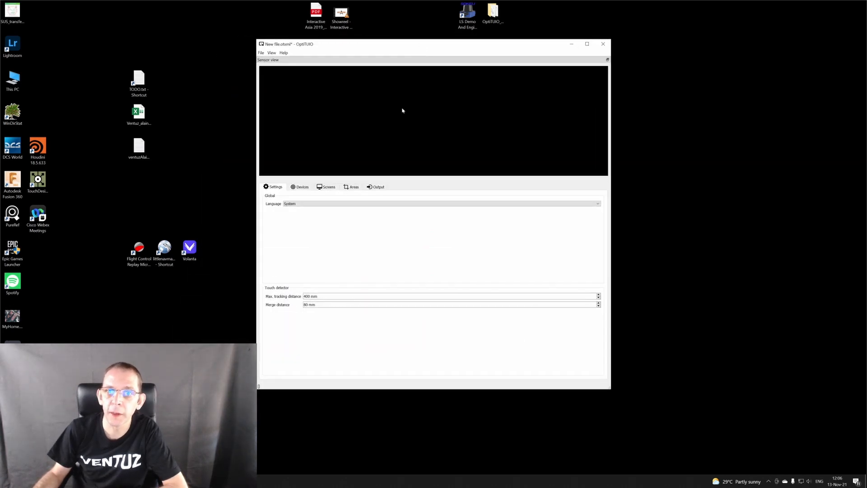
Add a KELI LS sensor to OptiTUIO's device list.
{"action": "left_click", "coordinate": [299, 187]}
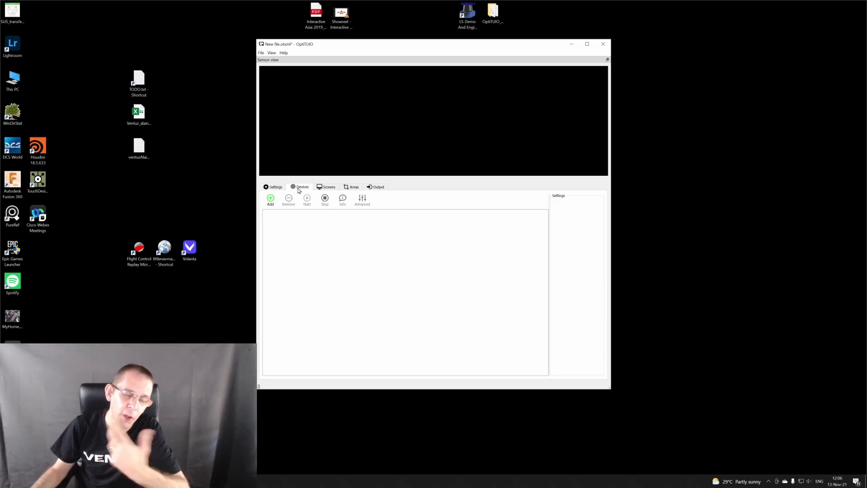
{"action": "left_click", "coordinate": [270, 199]}
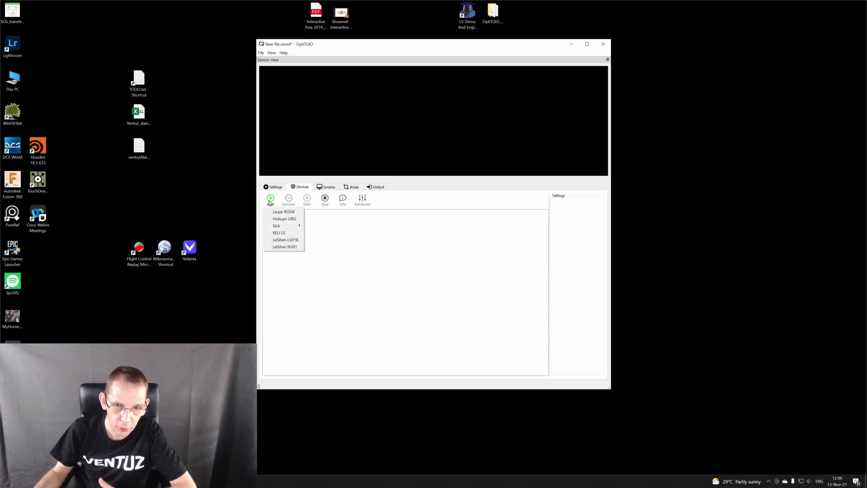
{"action": "left_click", "coordinate": [279, 234]}
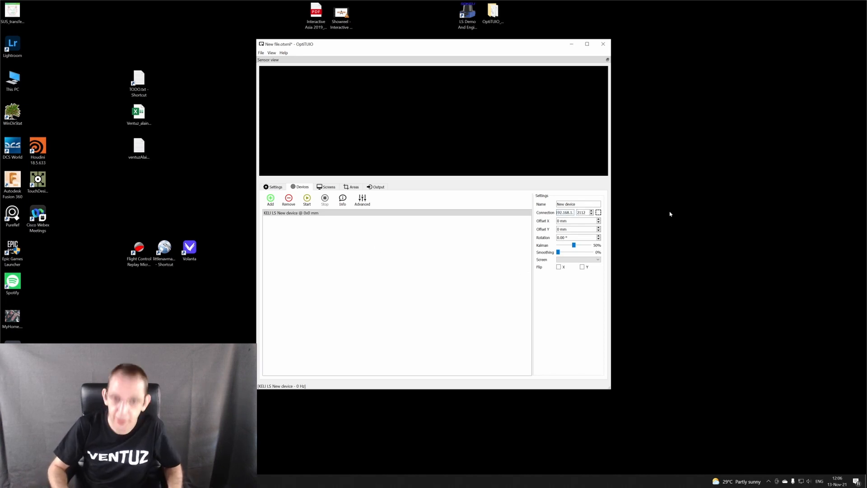
{"action": "left_click", "coordinate": [421, 296]}
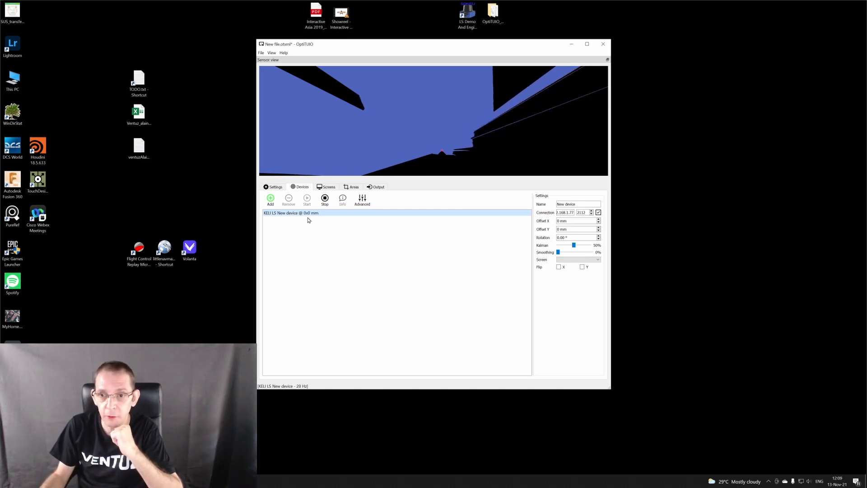
Add a rectangular screen and set its size to 350 mm in X and 200 mm in Y.
{"action": "left_click", "coordinate": [324, 187]}
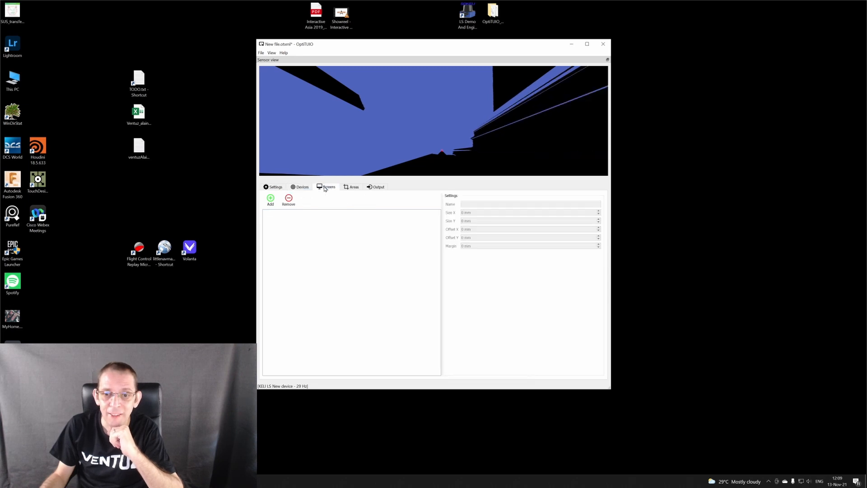
{"action": "left_click", "coordinate": [270, 198]}
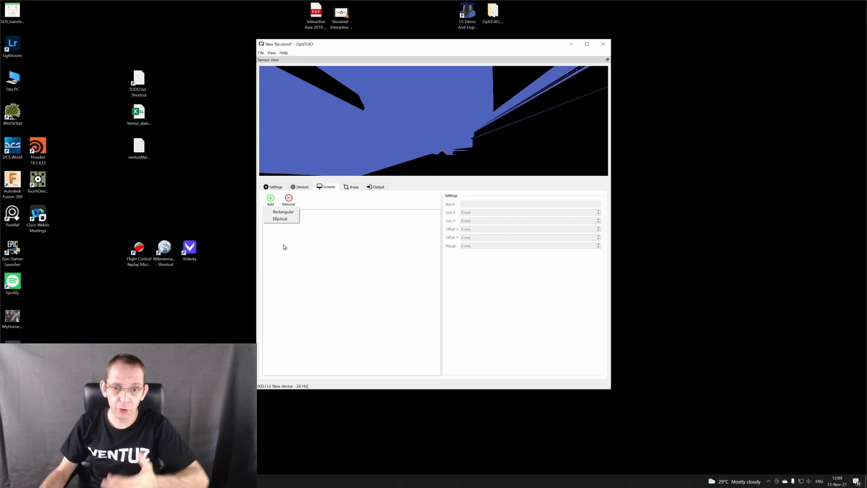
{"action": "left_click", "coordinate": [283, 211]}
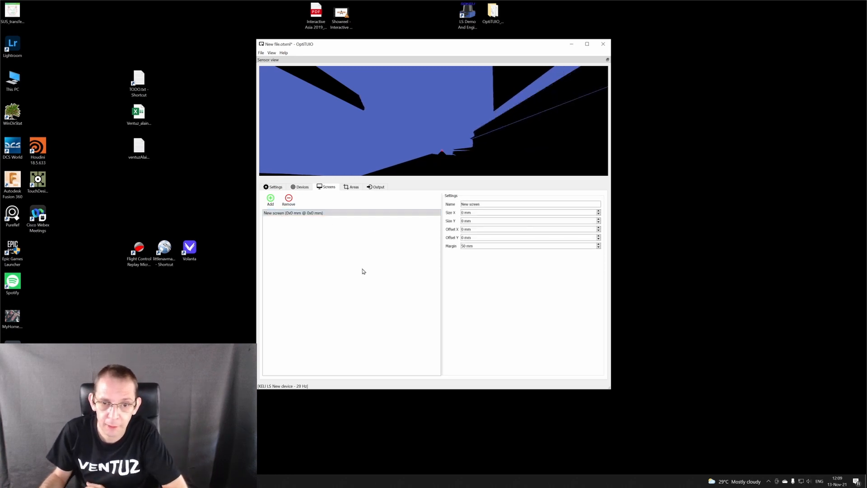
{"action": "triple_click", "coordinate": [465, 213]}
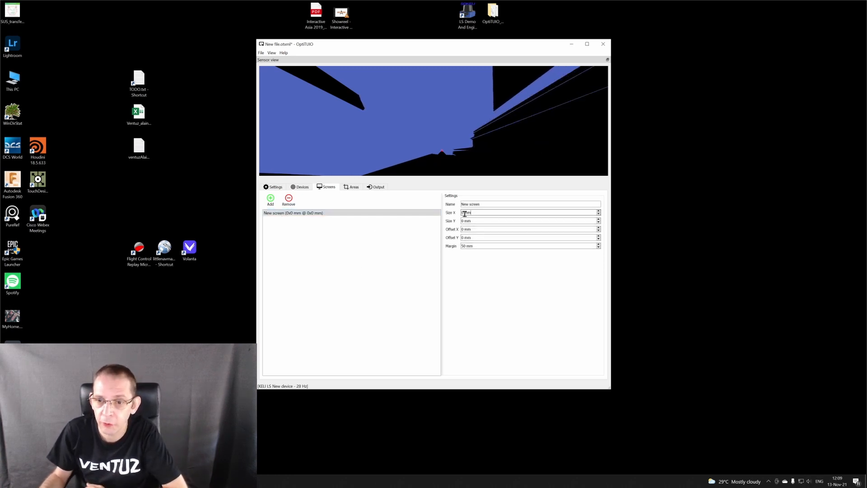
{"action": "key", "text": "Delete"}
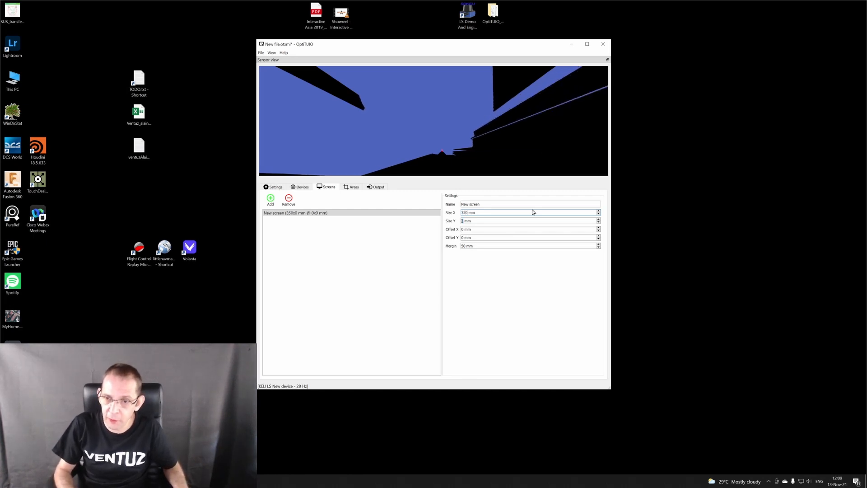
{"action": "type", "text": "20"}
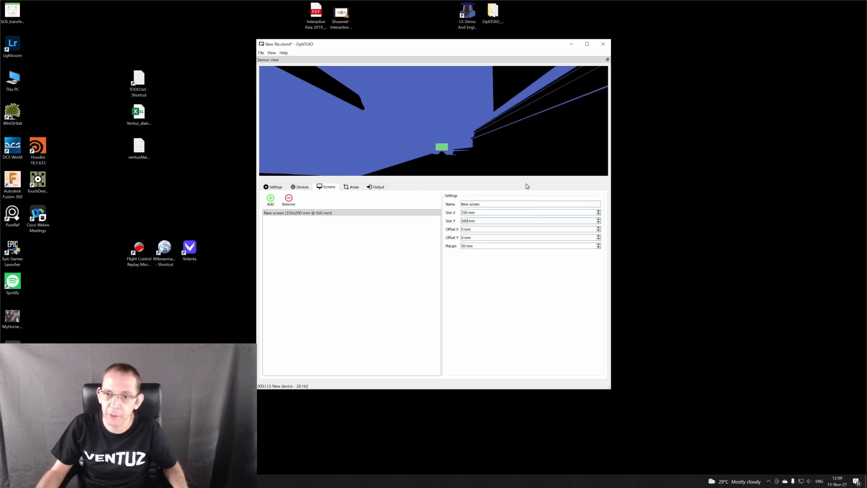
Raise the rectangular screen's Offset Y to 179 mm, checking its distance from the sensor in the sensor view.
{"action": "scroll", "coordinate": [458, 129], "scroll_direction": "up", "scroll_amount": 5}
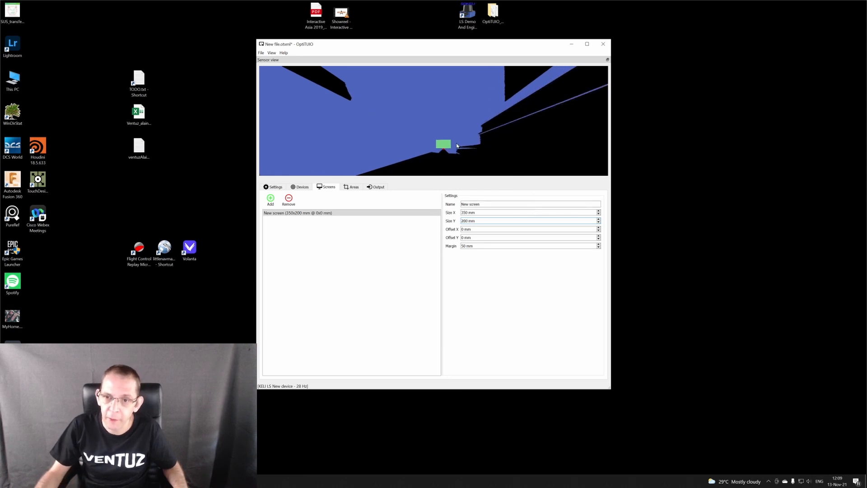
{"action": "scroll", "coordinate": [459, 129], "scroll_direction": "up", "scroll_amount": 2}
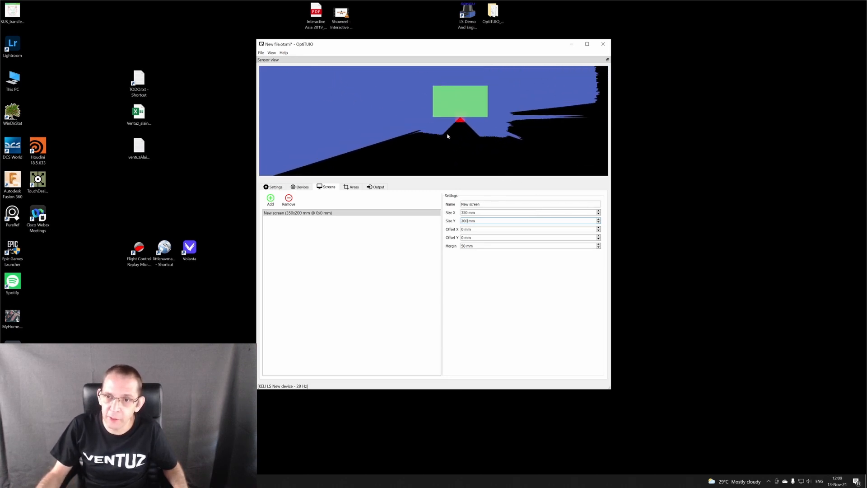
{"action": "left_click_drag", "start_coordinate": [447, 134], "coordinate": [439, 141]}
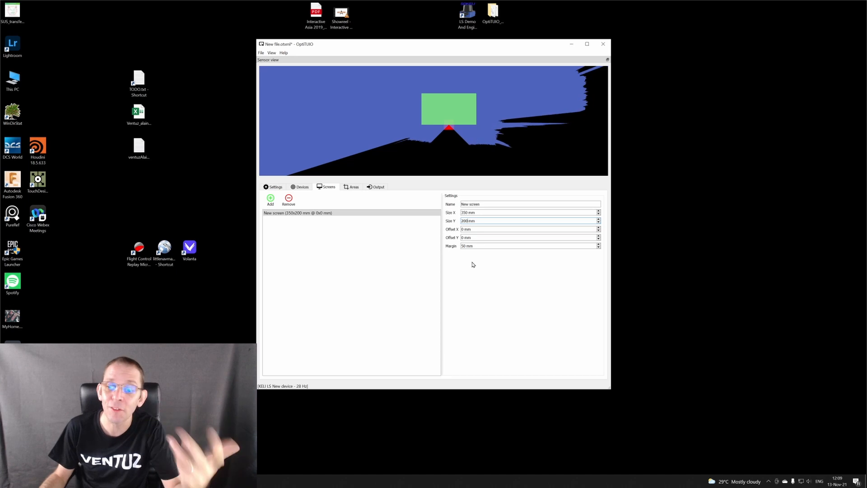
{"action": "scroll", "coordinate": [464, 238], "scroll_direction": "up", "scroll_amount": 20}
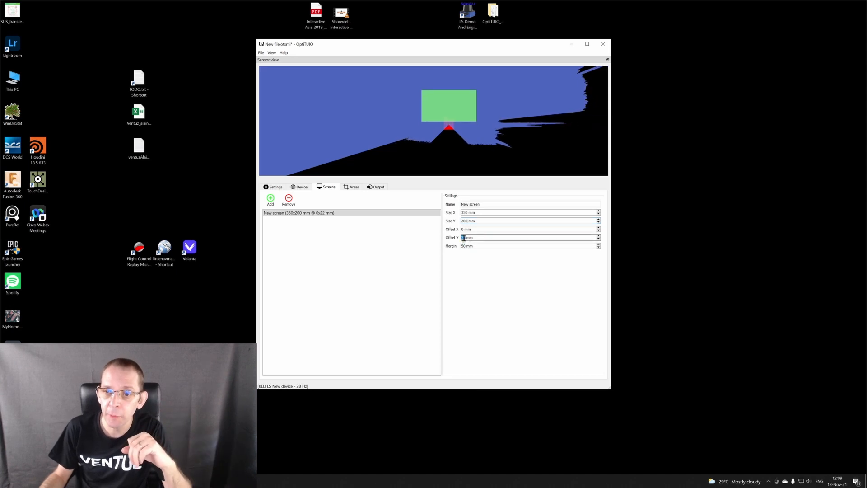
{"action": "scroll", "coordinate": [464, 238], "scroll_direction": "up", "scroll_amount": 6}
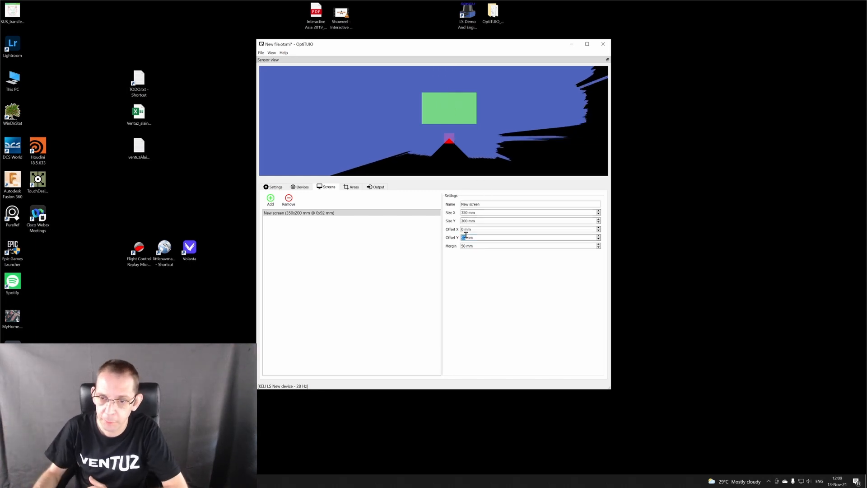
{"action": "scroll", "coordinate": [463, 237], "scroll_direction": "up", "scroll_amount": 20}
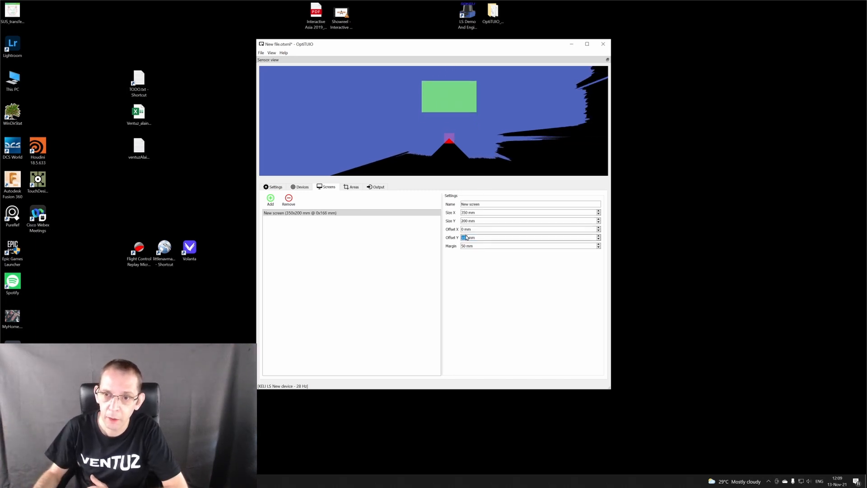
{"action": "scroll", "coordinate": [466, 141], "scroll_direction": "down", "scroll_amount": 2}
{"action": "left_click_drag", "start_coordinate": [465, 139], "coordinate": [468, 146]}
{"action": "scroll", "coordinate": [465, 140], "scroll_direction": "down", "scroll_amount": 3}
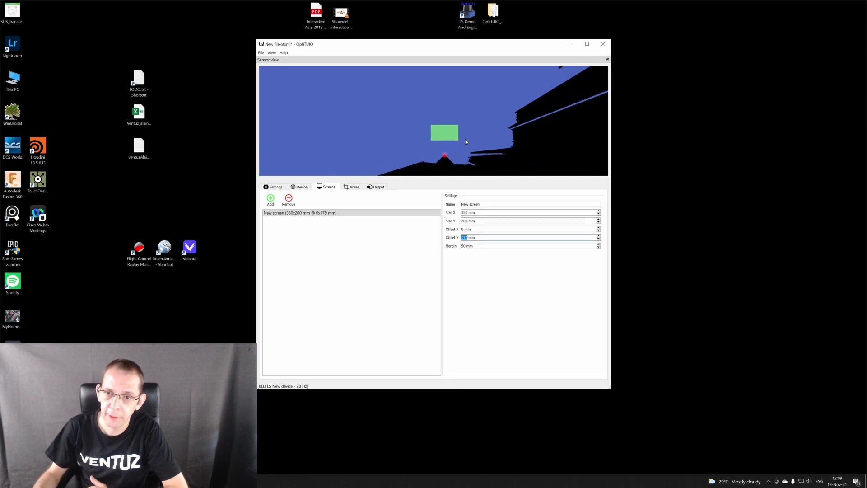
{"action": "scroll", "coordinate": [465, 140], "scroll_direction": "up", "scroll_amount": 8}
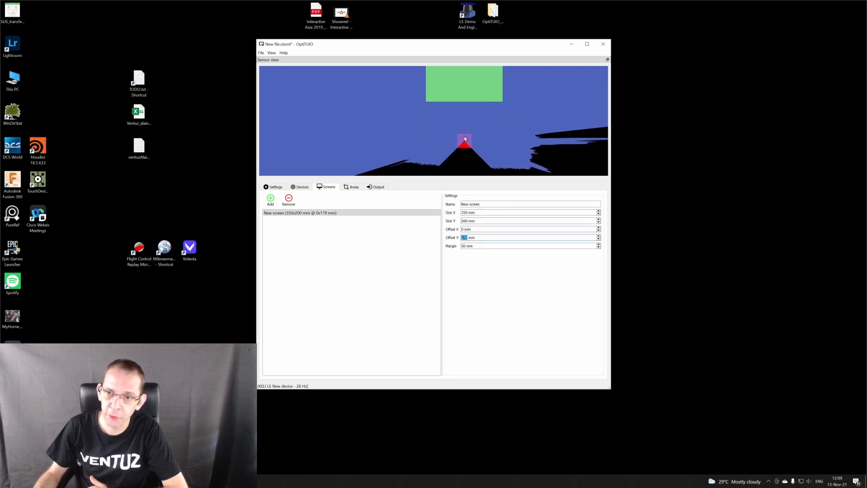
{"action": "left_click_drag", "start_coordinate": [473, 126], "coordinate": [478, 144]}
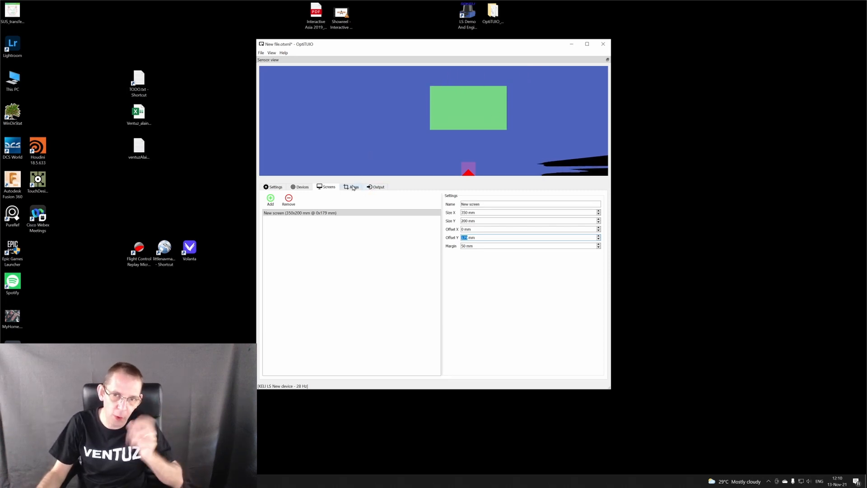
Assign the 350x200 mm screen to the KELI LS device.
{"action": "left_click", "coordinate": [299, 188]}
{"action": "left_click", "coordinate": [560, 261]}
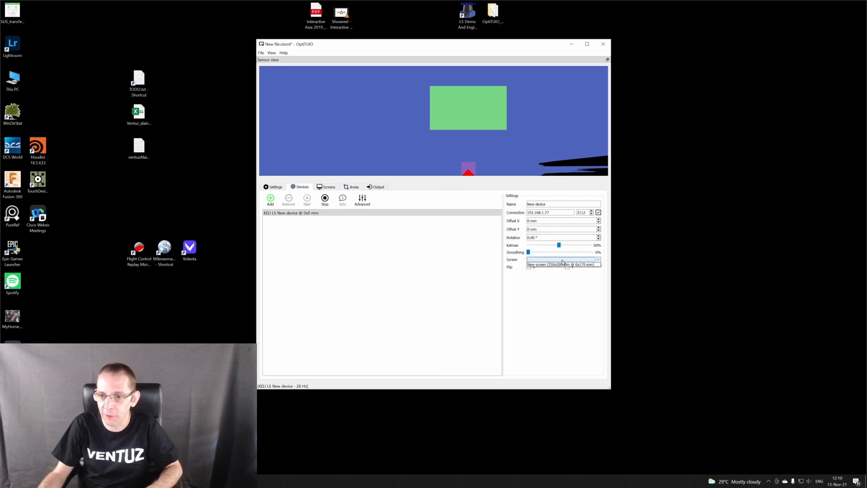
{"action": "left_click", "coordinate": [551, 264]}
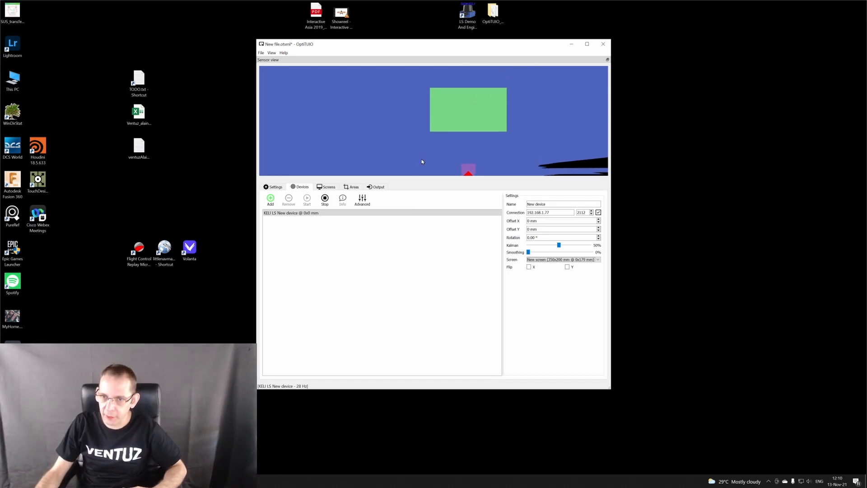
Increase the 350x200 mm screen's Offset Y to 294 mm.
{"action": "scroll", "coordinate": [431, 144], "scroll_direction": "down", "scroll_amount": 4}
{"action": "left_click_drag", "start_coordinate": [430, 142], "coordinate": [421, 137]}
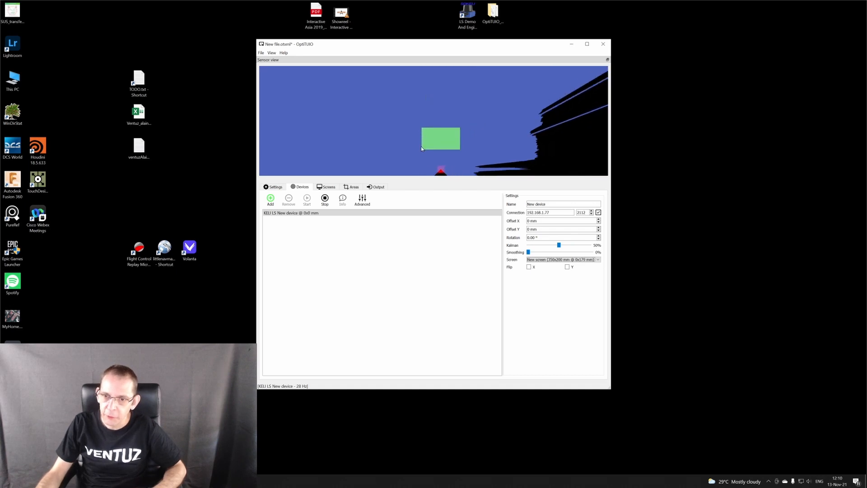
{"action": "left_click", "coordinate": [327, 187]}
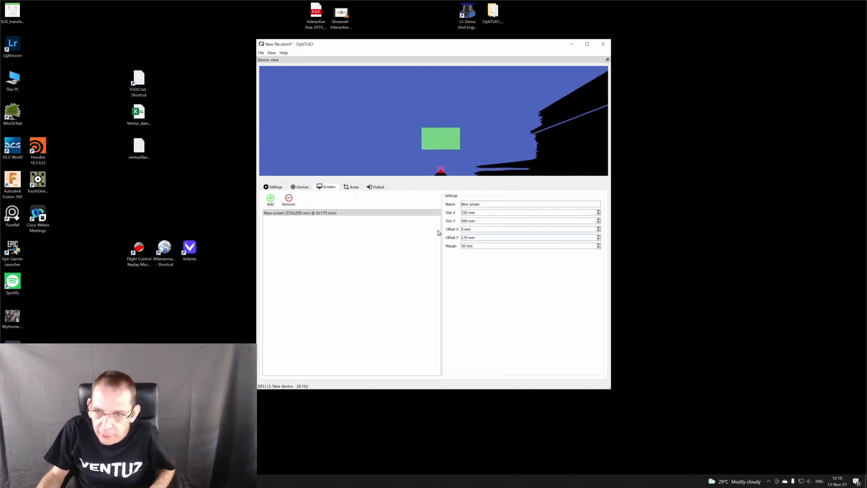
{"action": "scroll", "coordinate": [469, 237], "scroll_direction": "up", "scroll_amount": 15}
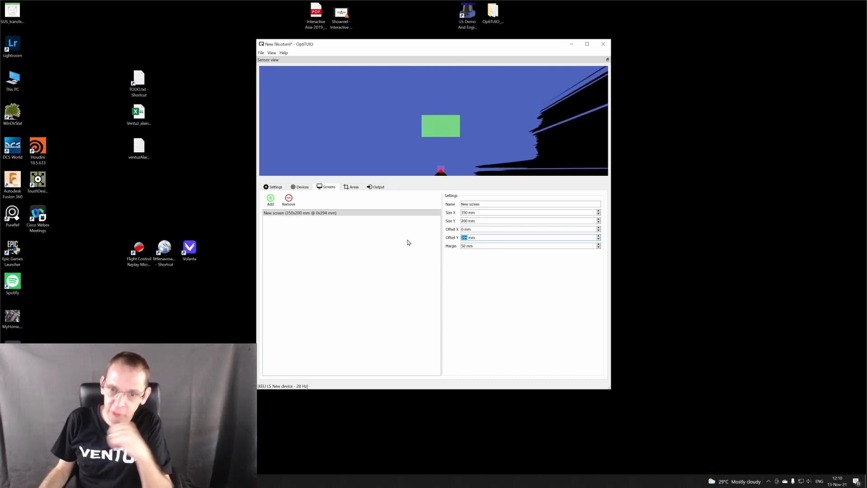
Add a TUIO output with the default host 127.0.0.1 and port 3333.
{"action": "left_click", "coordinate": [372, 188]}
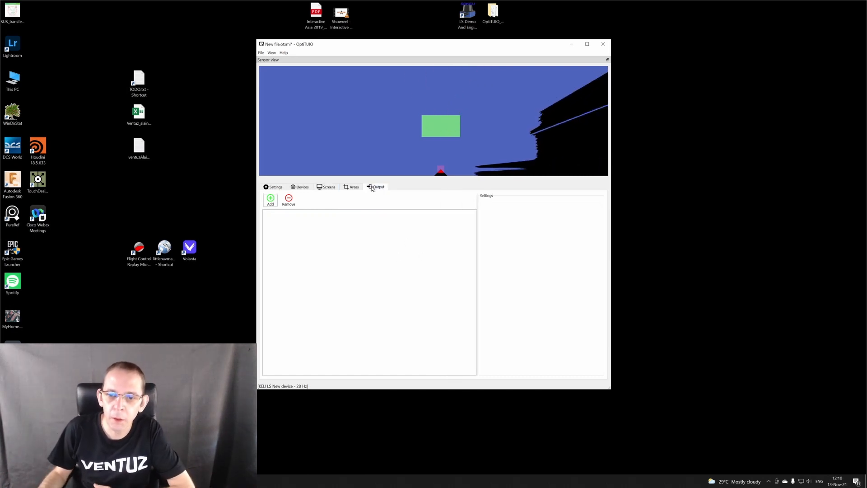
{"action": "left_click", "coordinate": [271, 199]}
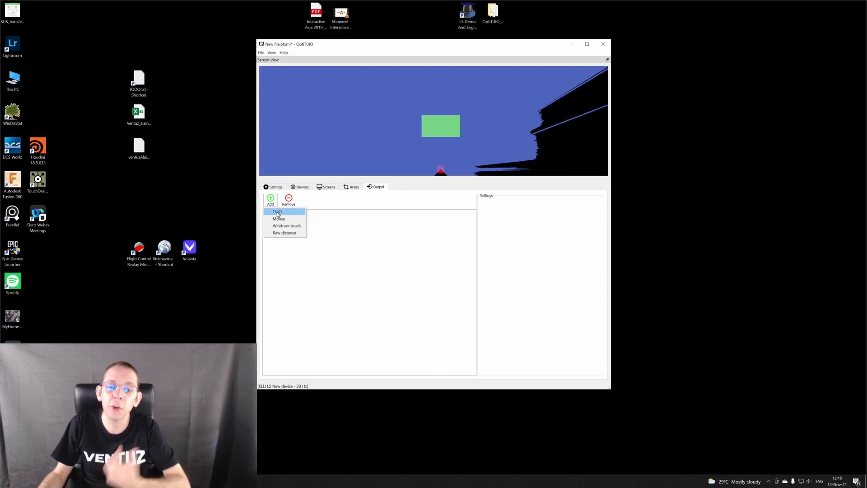
{"action": "left_click", "coordinate": [277, 213]}
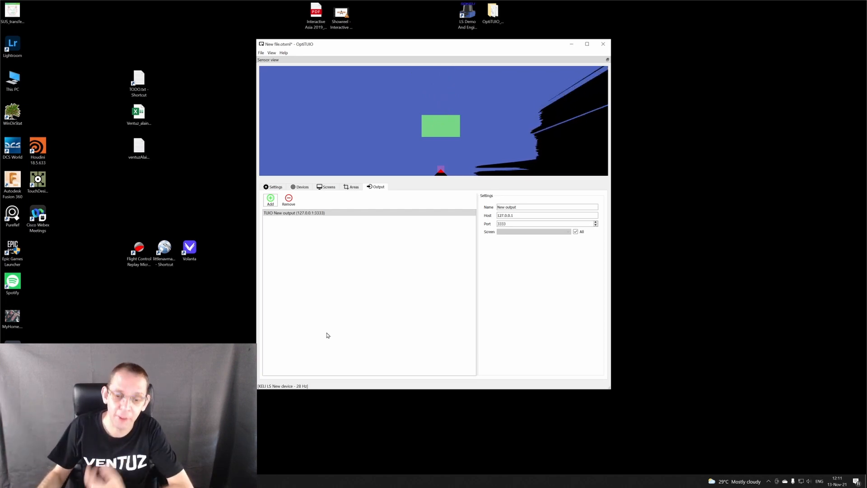
Move the OptiTUIO window aside, switch to Ventuz, and maximize it.
{"action": "left_click_drag", "start_coordinate": [406, 44], "coordinate": [186, 54]}
{"action": "key", "text": "alt+Tab"}
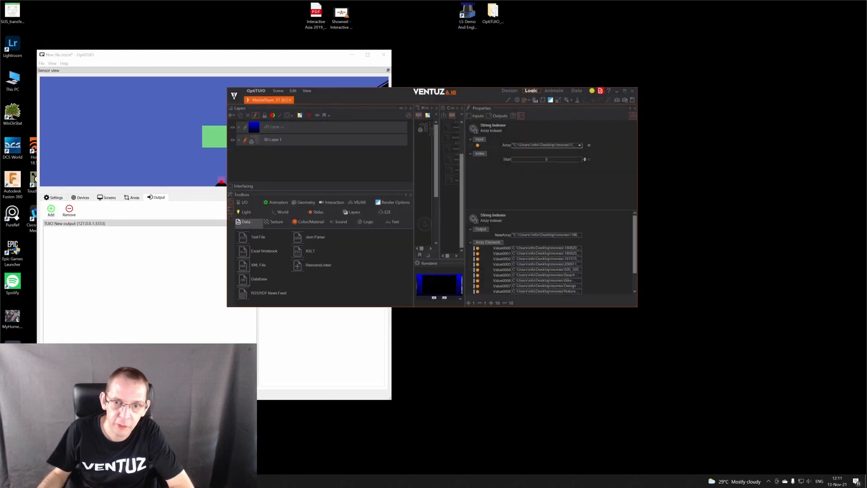
{"action": "key", "text": "super+Up"}
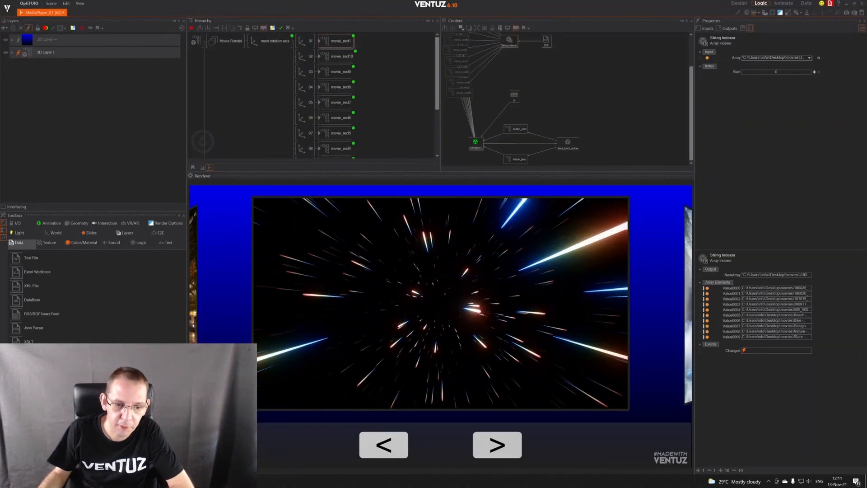
Bring OptiTUIO back in front of Ventuz, narrow its window, and move it so it overlaps less of the carousel render.
{"action": "key", "text": "alt+Tab"}
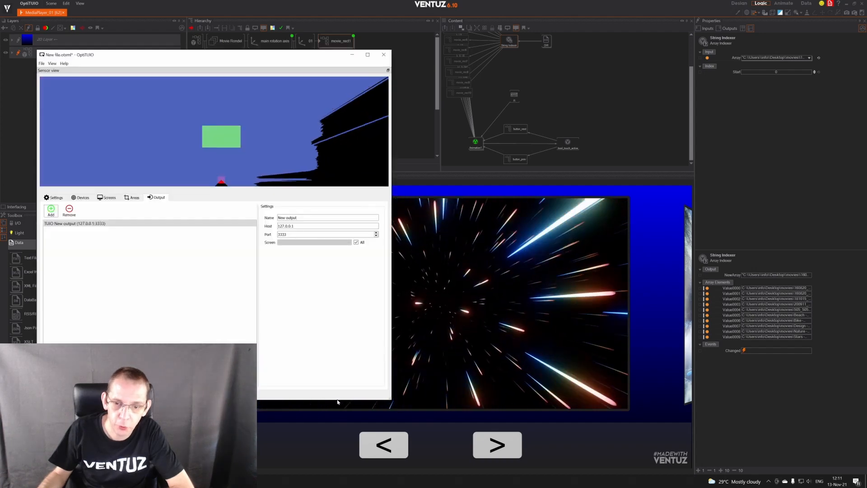
{"action": "left_click_drag", "start_coordinate": [389, 398], "coordinate": [332, 403]}
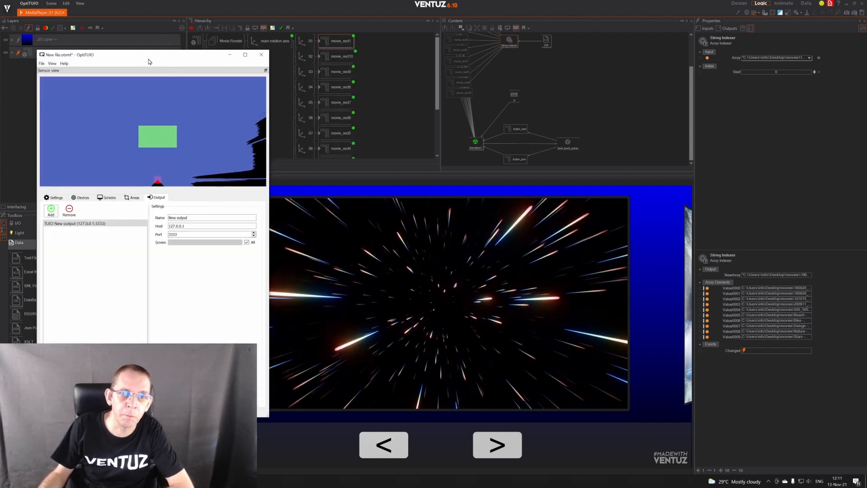
{"action": "left_click_drag", "start_coordinate": [155, 57], "coordinate": [133, 58]}
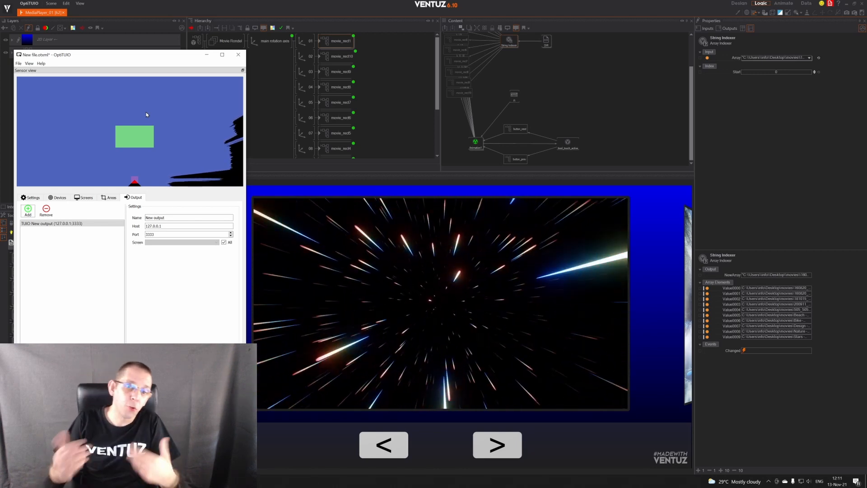
Enable Input Diagnosis in Ventuz, then switch back to OptiTUIO and reduce the height of its window.
{"action": "left_click", "coordinate": [765, 15]}
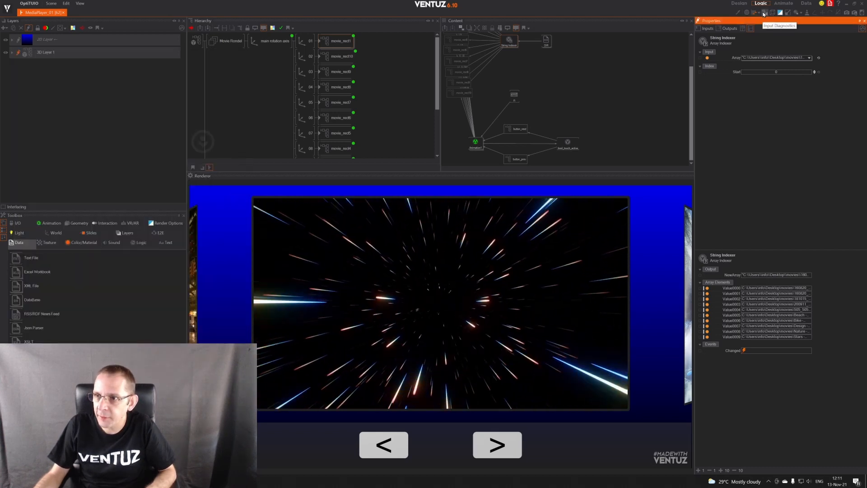
{"action": "left_click", "coordinate": [764, 13]}
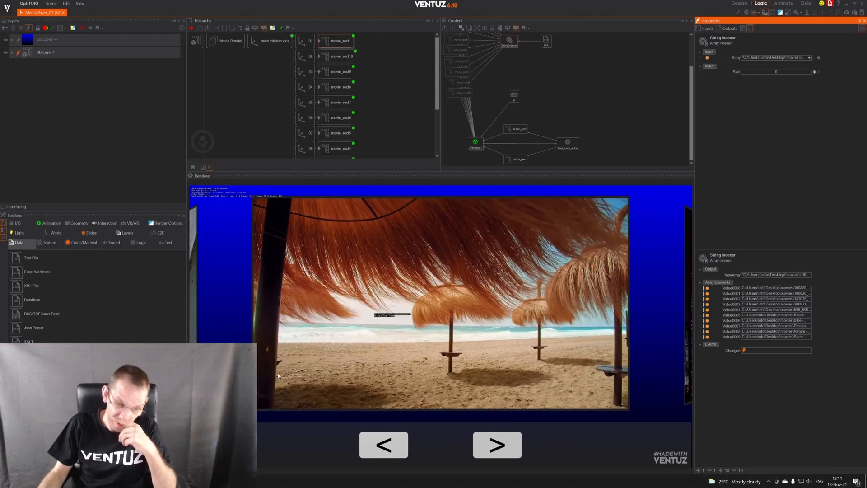
{"action": "key", "text": "alt+Tab"}
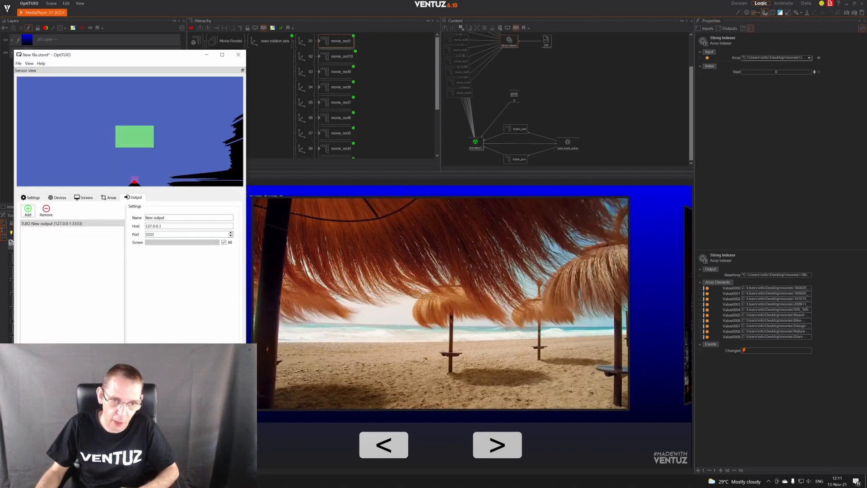
{"action": "left_click_drag", "start_coordinate": [245, 397], "coordinate": [246, 315]}
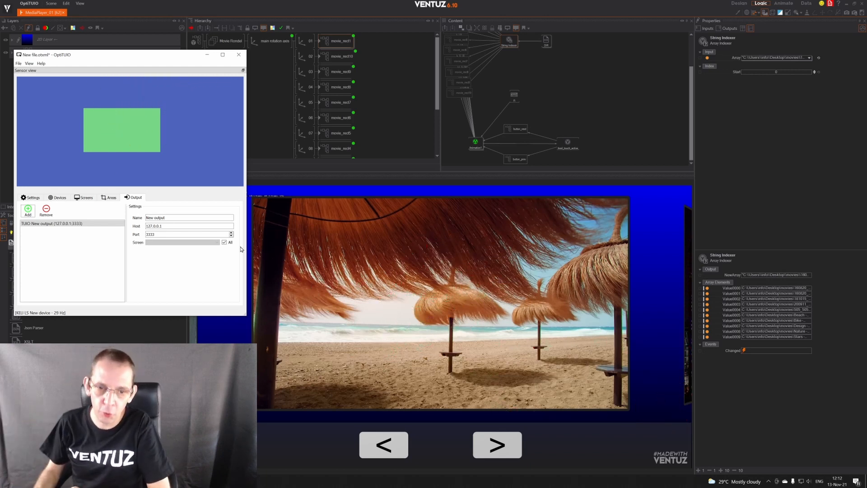
Review the KELI LS device's settings and the TUIO output's host and port settings.
{"action": "left_click", "coordinate": [64, 199]}
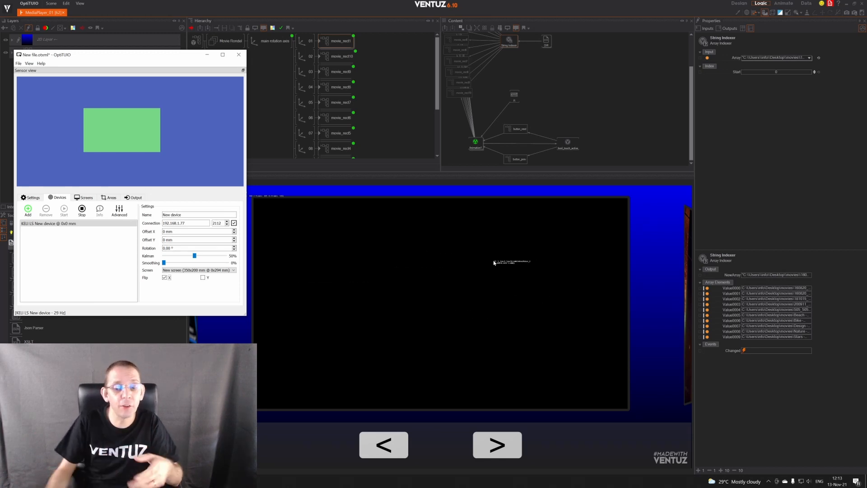
{"action": "left_click", "coordinate": [134, 197]}
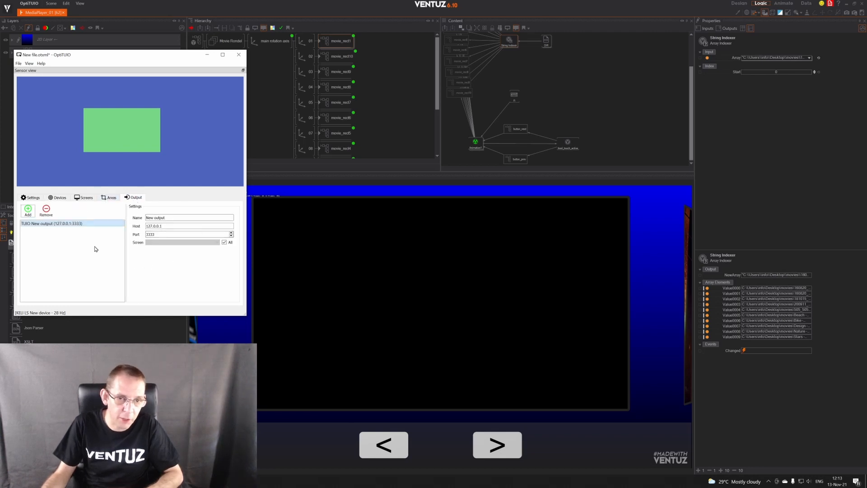
{"action": "double_click", "coordinate": [163, 227]}
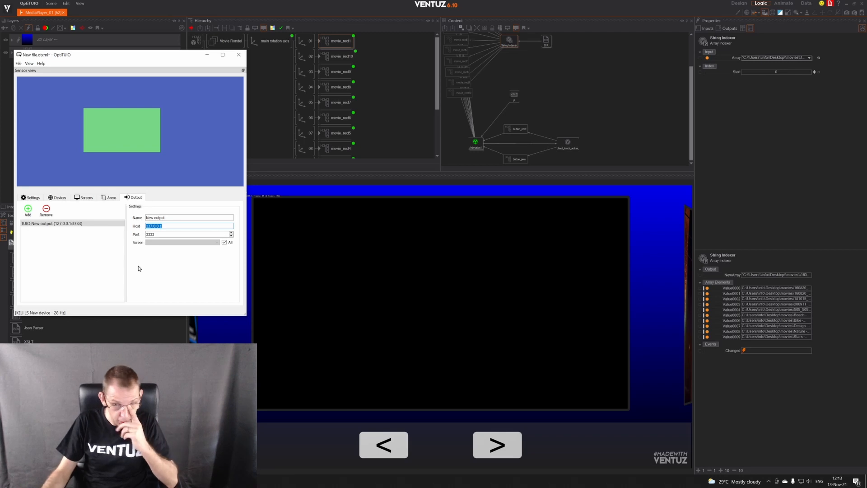
{"action": "left_click", "coordinate": [107, 251]}
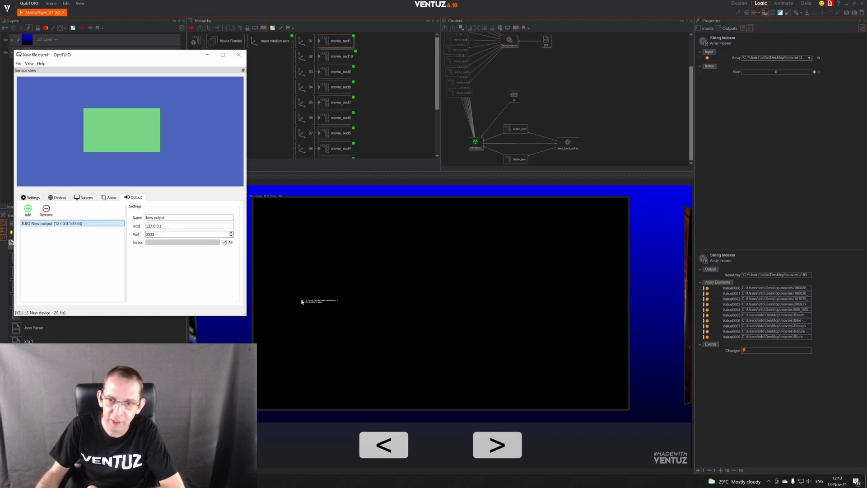
Show the Ventuz render full screen and test sensor touch by moving across it and triggering the previous and next buttons.
{"action": "left_click", "coordinate": [360, 306]}
{"action": "key", "text": "alt+Return"}
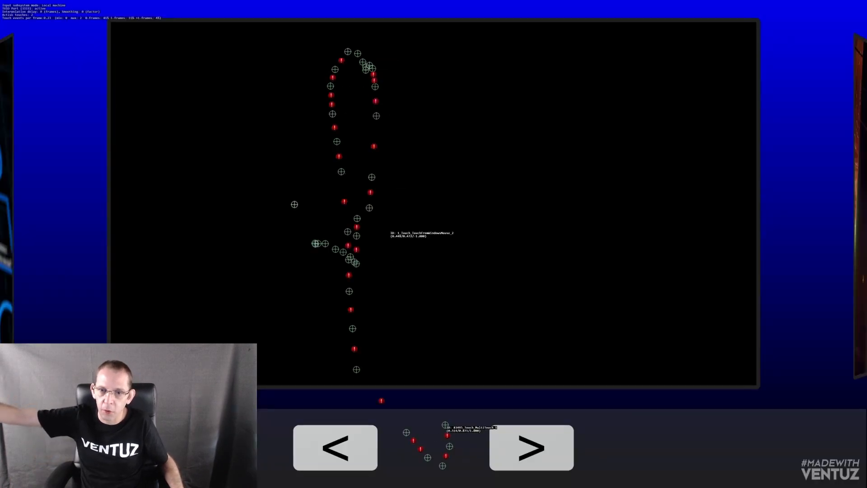
{"action": "mouse_move", "coordinate": [620, 233]}
{"action": "left_mouse_down"}
{"action": "mouse_move", "coordinate": [320, 279]}
{"action": "mouse_move", "coordinate": [343, 253]}
{"action": "mouse_move", "coordinate": [289, 329]}
{"action": "mouse_move", "coordinate": [316, 352]}
{"action": "mouse_move", "coordinate": [342, 435]}
{"action": "left_mouse_up"}
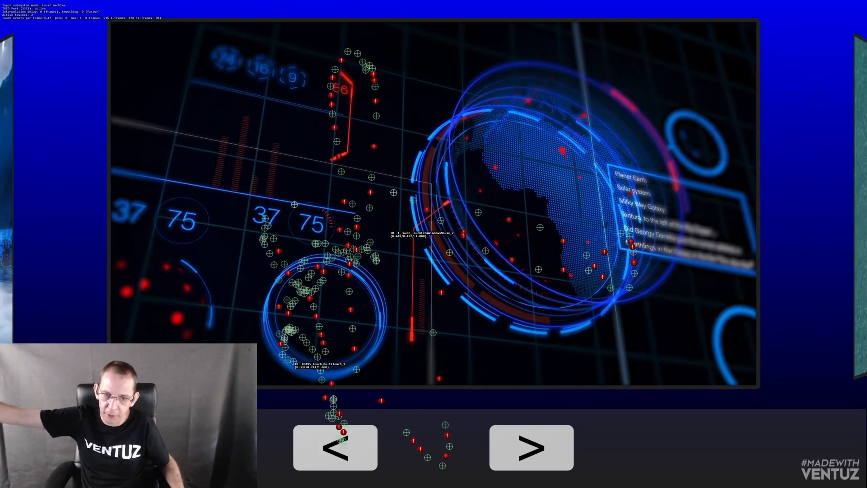
{"action": "left_click", "coordinate": [347, 447]}
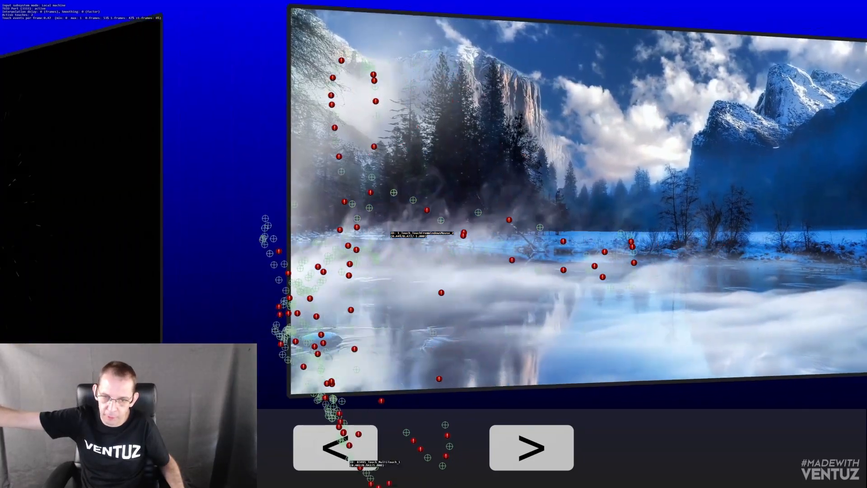
{"action": "mouse_move", "coordinate": [349, 459]}
{"action": "left_mouse_down"}
{"action": "mouse_move", "coordinate": [262, 313]}
{"action": "mouse_move", "coordinate": [344, 487]}
{"action": "mouse_move", "coordinate": [322, 452]}
{"action": "mouse_move", "coordinate": [293, 299]}
{"action": "left_mouse_up"}
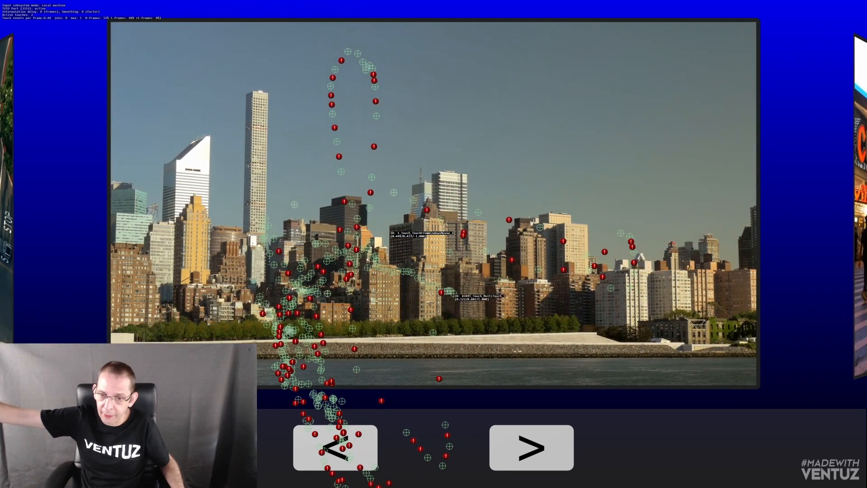
{"action": "left_click", "coordinate": [514, 436]}
{"action": "left_click_drag", "start_coordinate": [433, 327], "coordinate": [398, 455]}
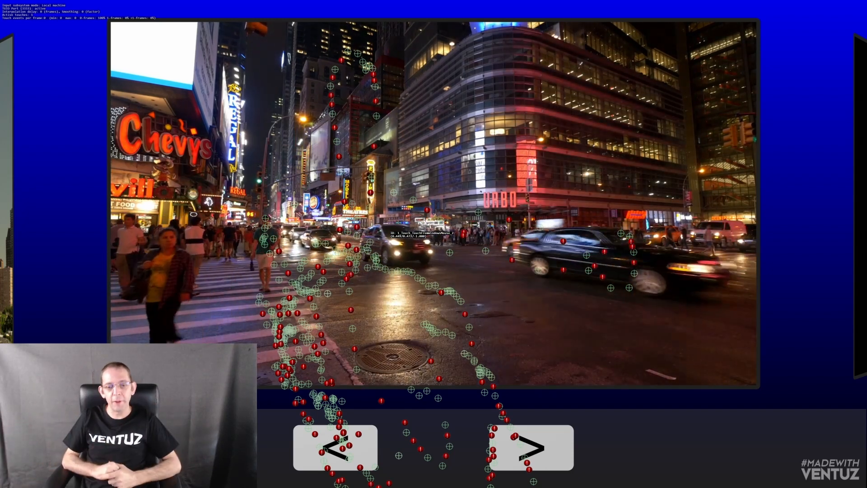
{"action": "mouse_move", "coordinate": [672, 261]}
{"action": "left_mouse_down"}
{"action": "mouse_move", "coordinate": [529, 188]}
{"action": "mouse_move", "coordinate": [469, 213]}
{"action": "mouse_move", "coordinate": [464, 171]}
{"action": "mouse_move", "coordinate": [493, 193]}
{"action": "mouse_move", "coordinate": [577, 336]}
{"action": "left_mouse_up"}
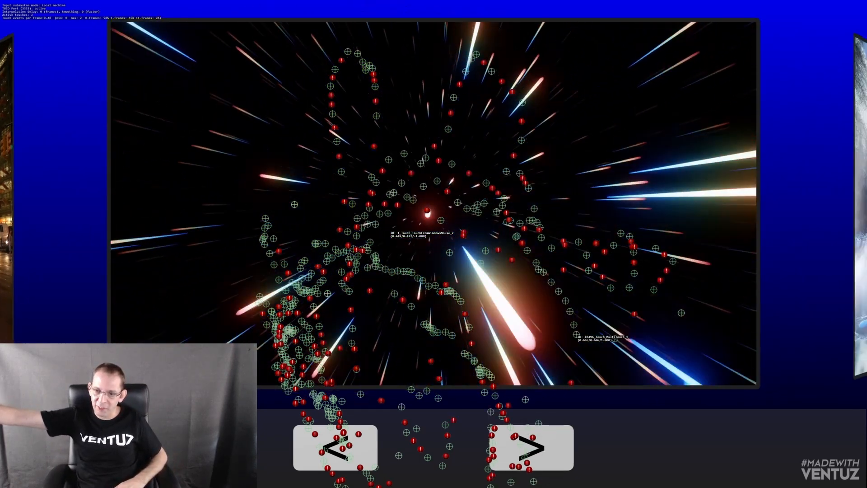
{"action": "left_click", "coordinate": [515, 445]}
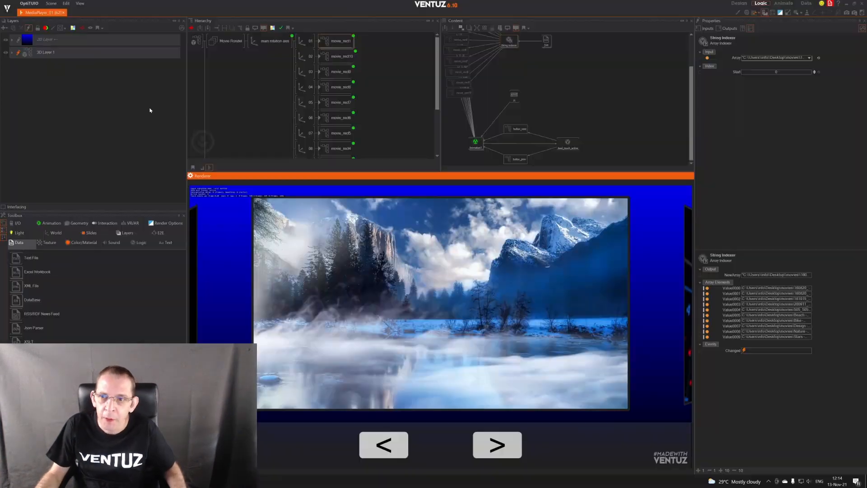
Turn off the Input Diagnosis overlay in the Ventuz render.
{"action": "left_click", "coordinate": [762, 14]}
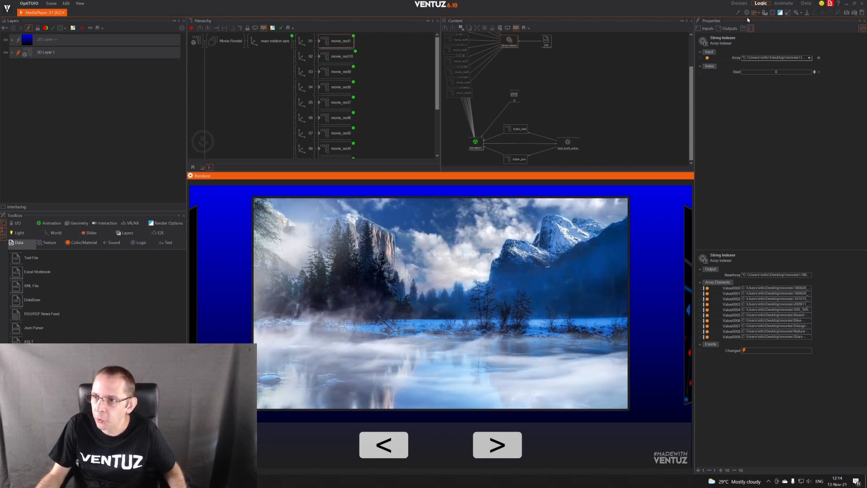
{"action": "left_click", "coordinate": [766, 12]}
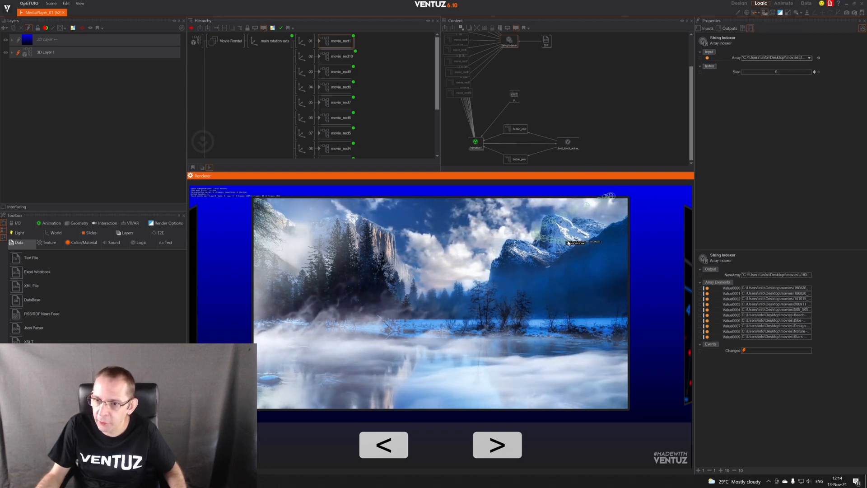
{"action": "left_click", "coordinate": [763, 13]}
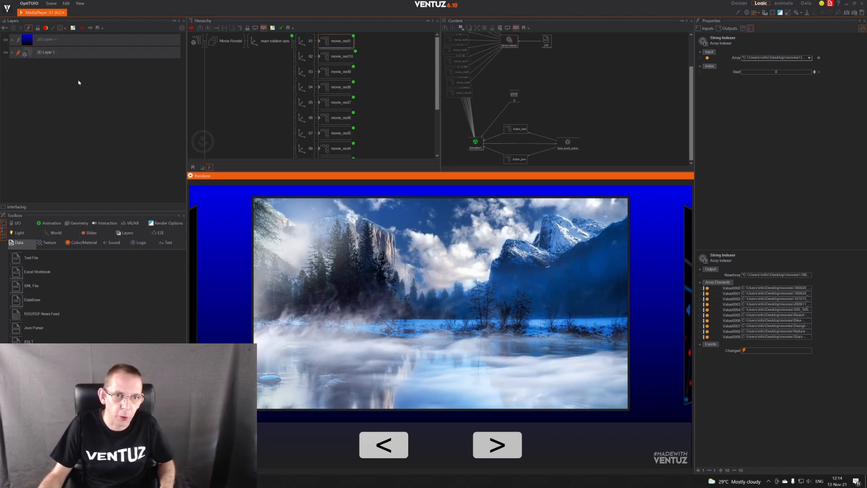
Open the hierarchy of 3D Layer 1 and add an Axis with a Circle attached below the Bottom Menu group.
{"action": "left_click", "coordinate": [48, 54]}
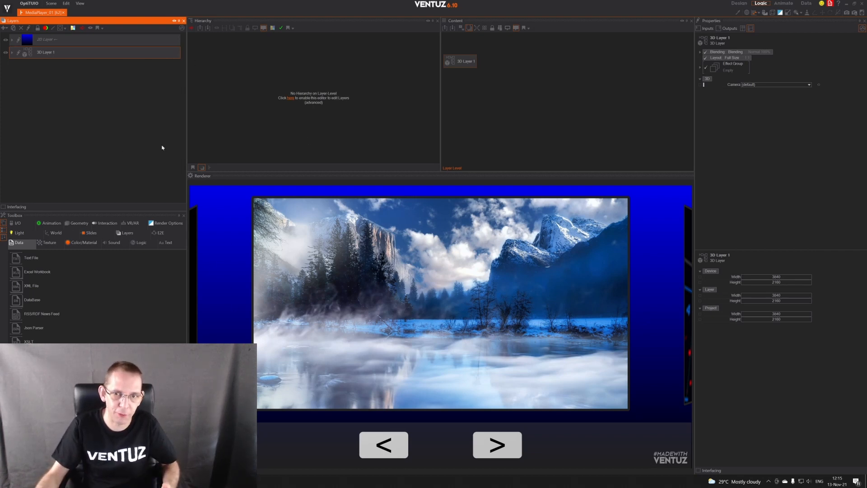
{"action": "left_click", "coordinate": [18, 55]}
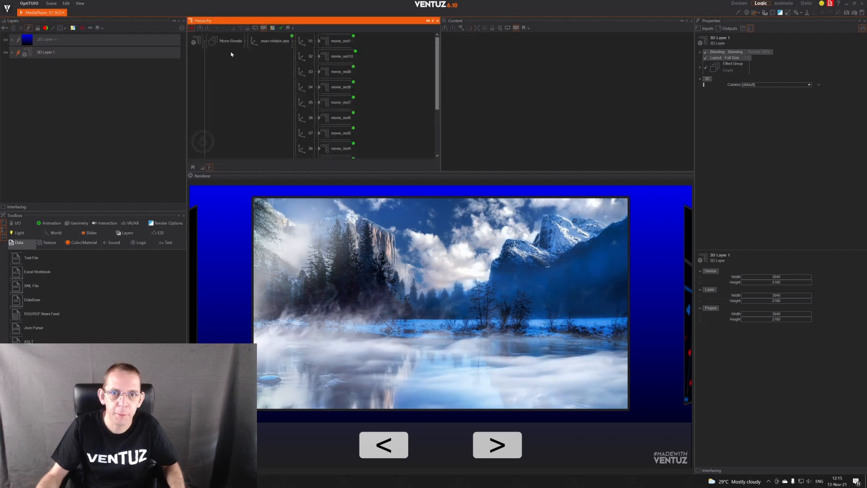
{"action": "middle_click", "coordinate": [230, 47]}
{"action": "middle_click", "coordinate": [228, 61]}
{"action": "double_click", "coordinate": [228, 103]}
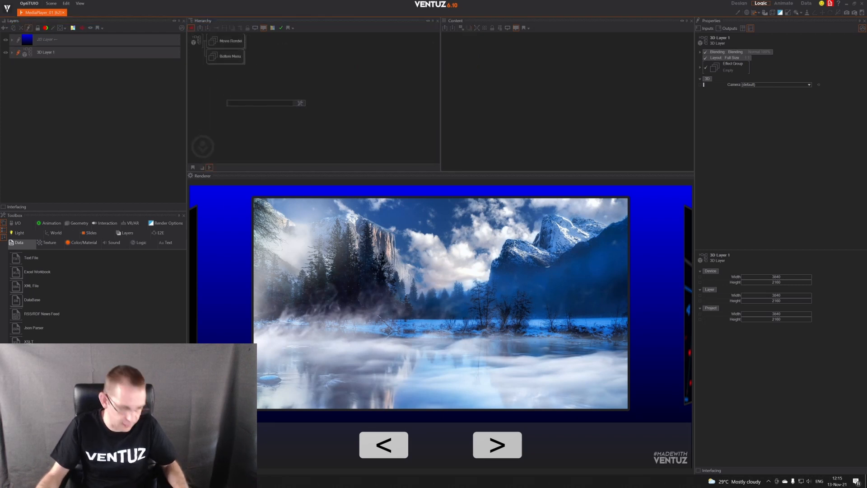
{"action": "key", "text": "Return"}
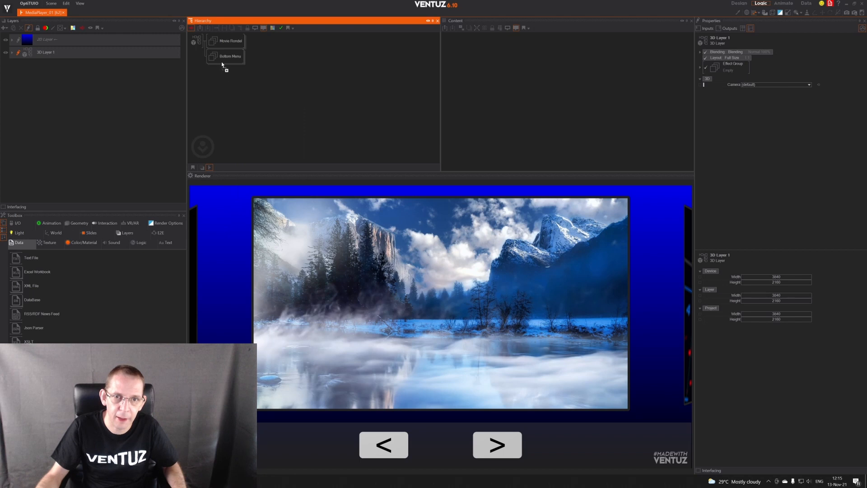
{"action": "left_click", "coordinate": [222, 65]}
{"action": "double_click", "coordinate": [224, 94]}
{"action": "type", "text": "cir"}
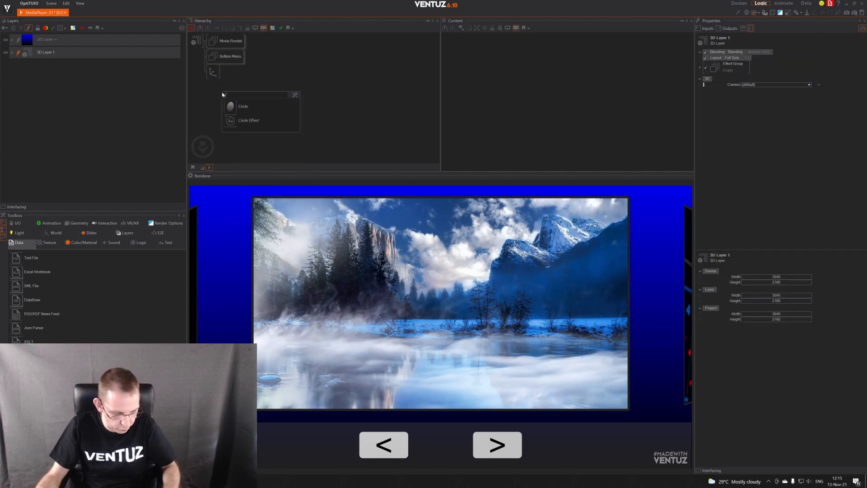
{"action": "left_click", "coordinate": [225, 105]}
{"action": "left_click", "coordinate": [222, 75]}
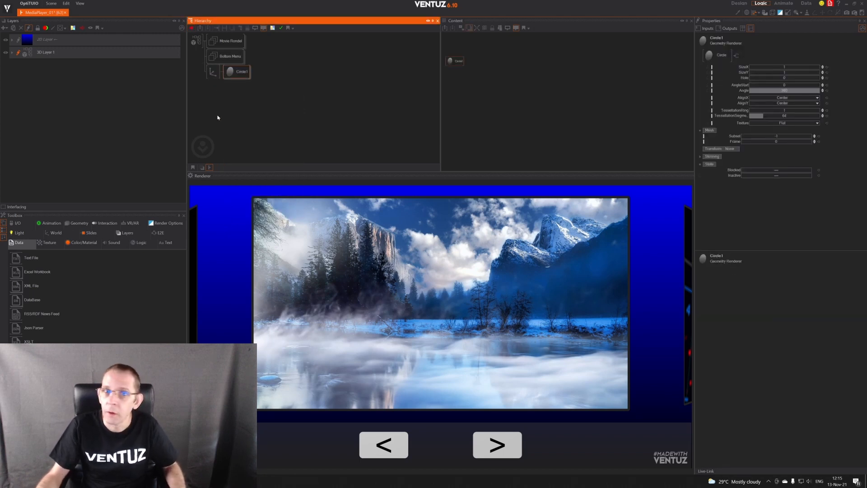
Set the circle axis's overall scaling factor to 11.2 and its X position to 17.6.
{"action": "left_click", "coordinate": [213, 73]}
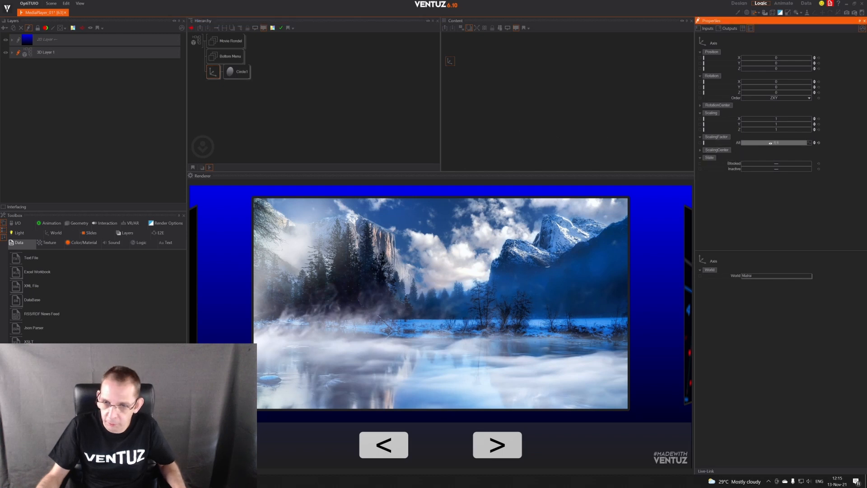
{"action": "left_click_drag", "start_coordinate": [783, 143], "coordinate": [722, 174]}
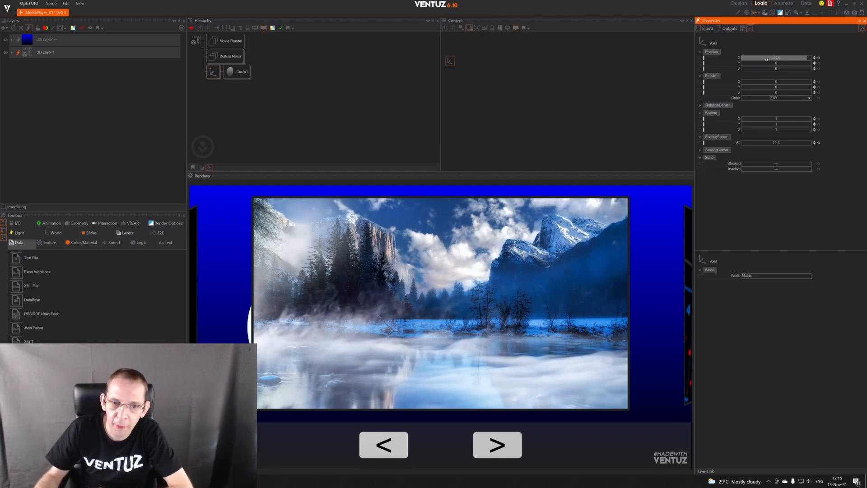
{"action": "left_click_drag", "start_coordinate": [766, 59], "coordinate": [804, 58]}
Inspect the circle's placement relative to the carousel with the editor camera, and reset the axis's X position to 0.
{"action": "left_click", "coordinate": [438, 309]}
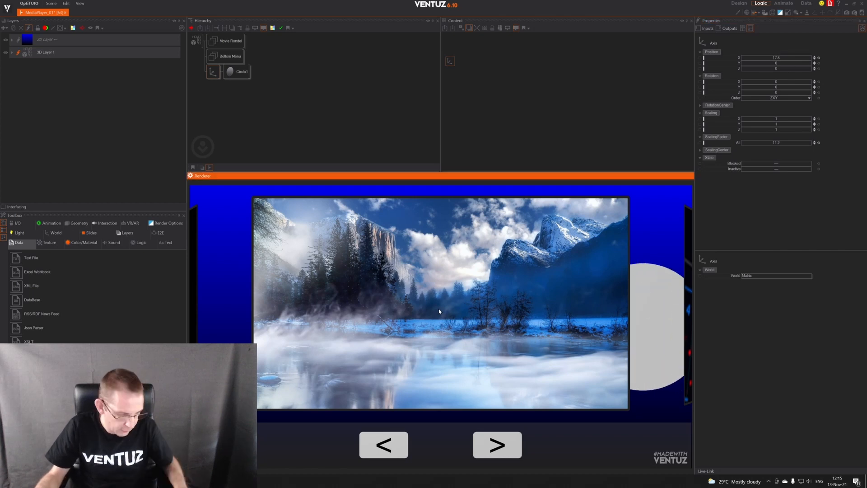
{"action": "key", "text": "c"}
{"action": "left_click_drag", "start_coordinate": [437, 284], "coordinate": [438, 285]}
{"action": "left_click", "coordinate": [771, 63]}
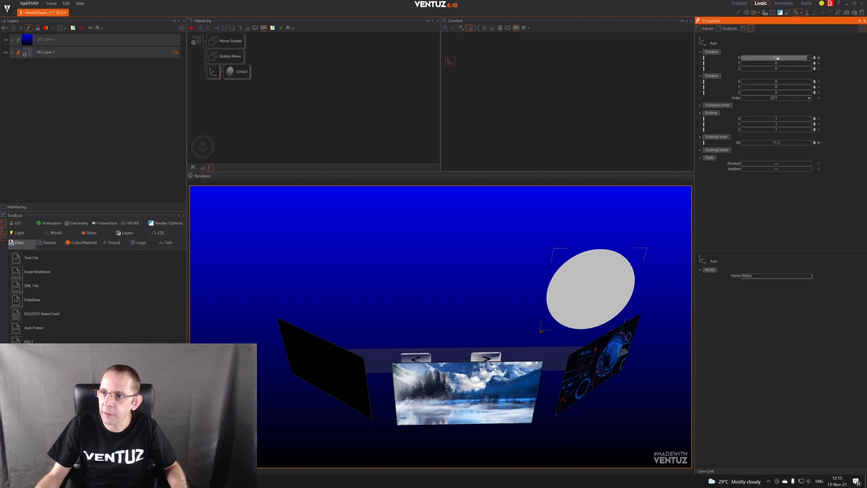
{"action": "left_click", "coordinate": [818, 58]}
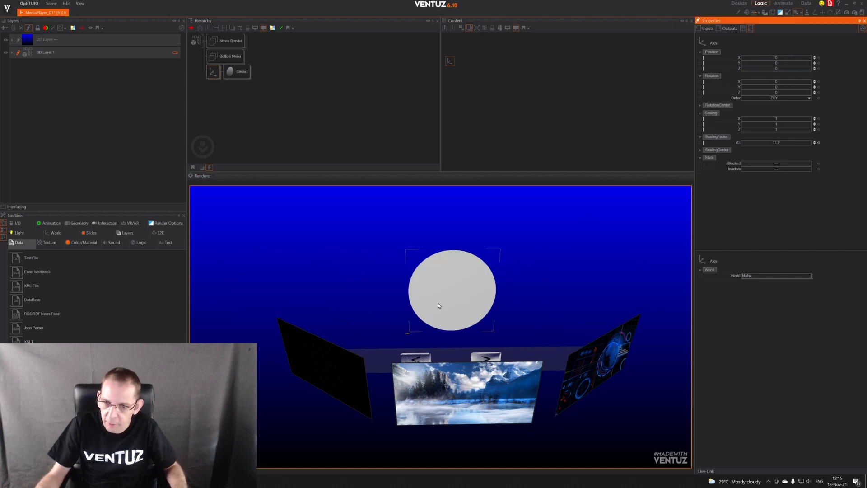
{"action": "middle_click_drag", "start_coordinate": [424, 305], "coordinate": [424, 305]}
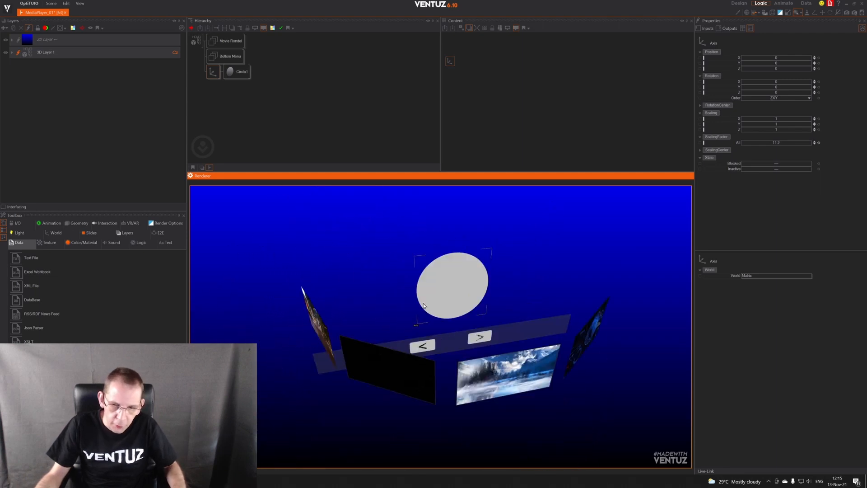
Return to the normal scene view and delete the axis together with its circle from 3D Layer 1.
{"action": "key", "text": "Escape"}
{"action": "left_click", "coordinate": [212, 74]}
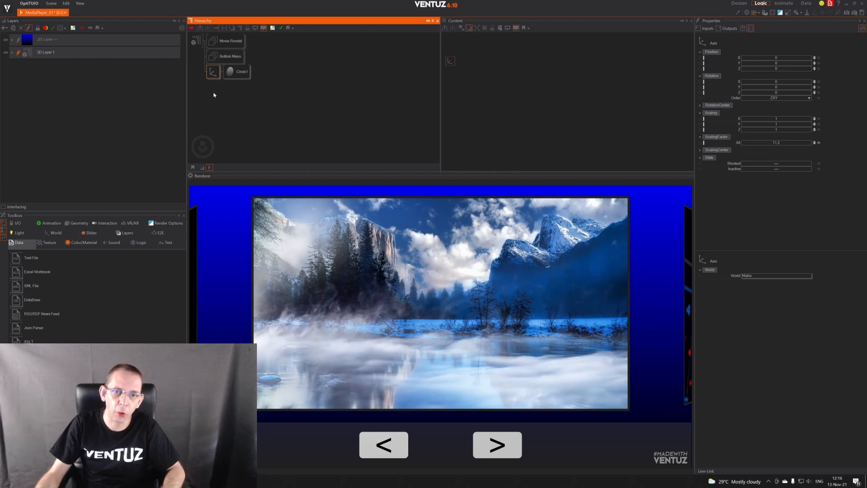
{"action": "key", "text": "Delete"}
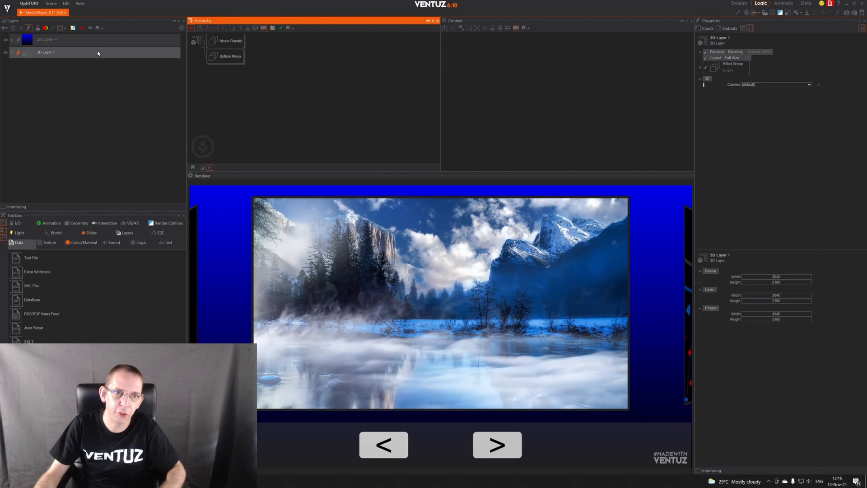
Add a standard 3D layer below 3D Layer 1 and rename it Touc OptiTUIO.
{"action": "left_click", "coordinate": [8, 29]}
{"action": "mouse_move", "coordinate": [37, 73]}
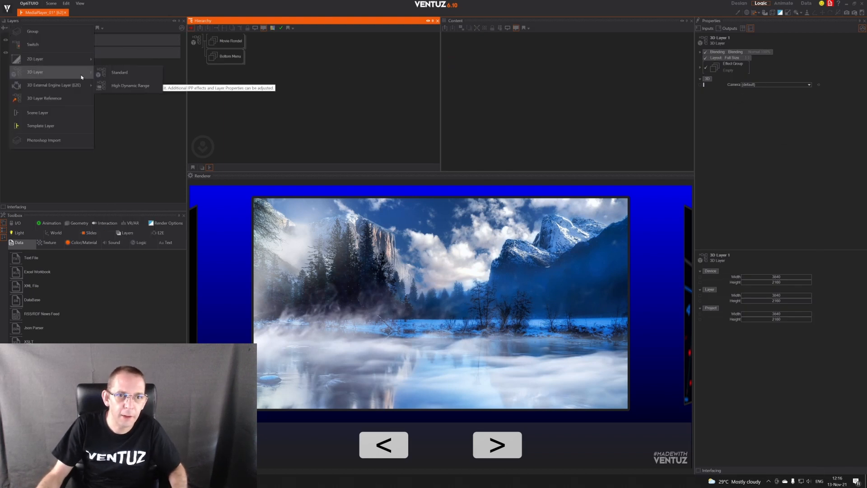
{"action": "left_click", "coordinate": [105, 72]}
{"action": "left_click", "coordinate": [51, 65]}
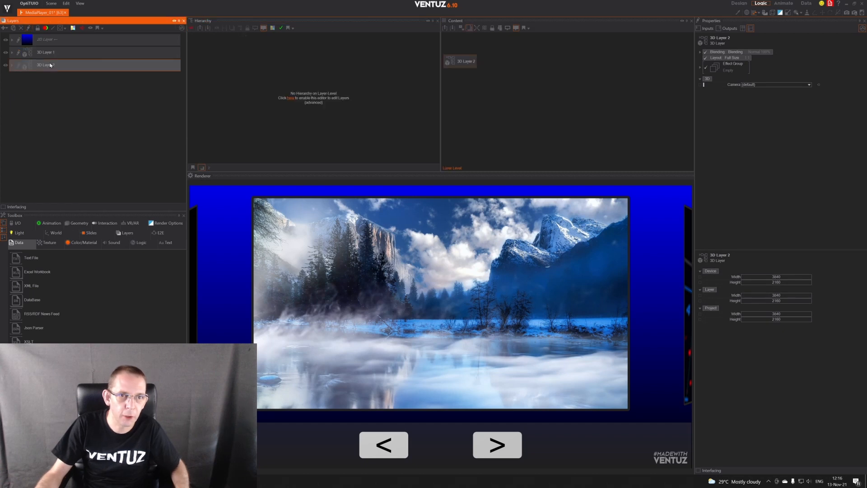
{"action": "double_click", "coordinate": [46, 65]}
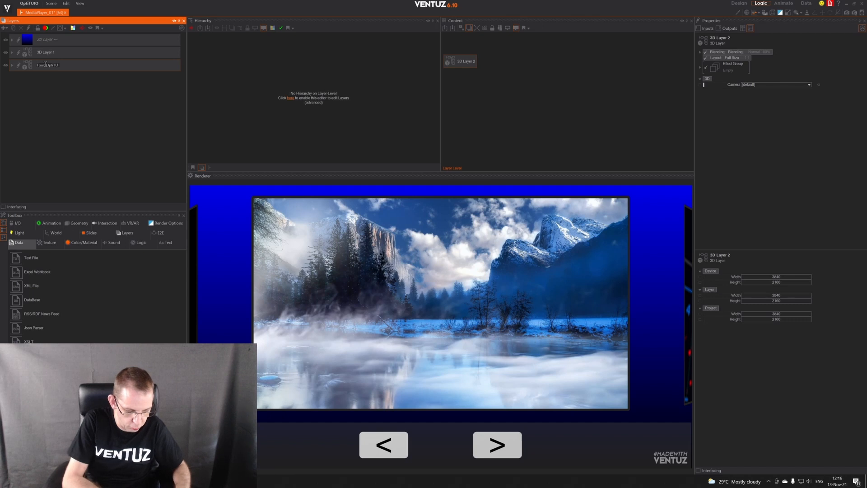
{"action": "key", "text": "Return"}
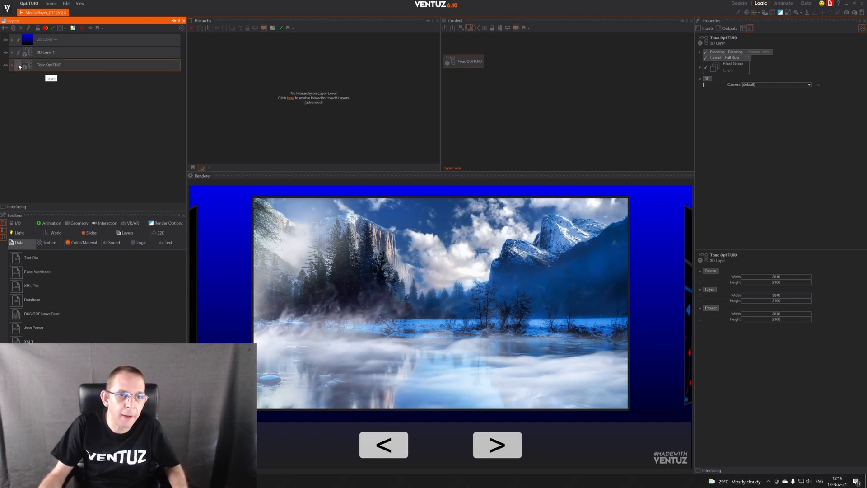
Open the hierarchy of the touch layer and add a Touch Ripples node to it.
{"action": "left_click", "coordinate": [19, 66]}
{"action": "double_click", "coordinate": [236, 72]}
{"action": "type", "text": "rip"}
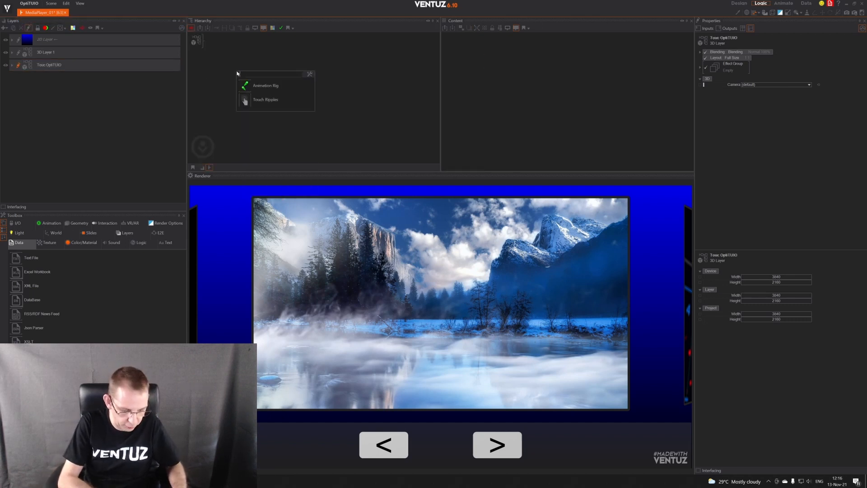
{"action": "left_click", "coordinate": [266, 85]}
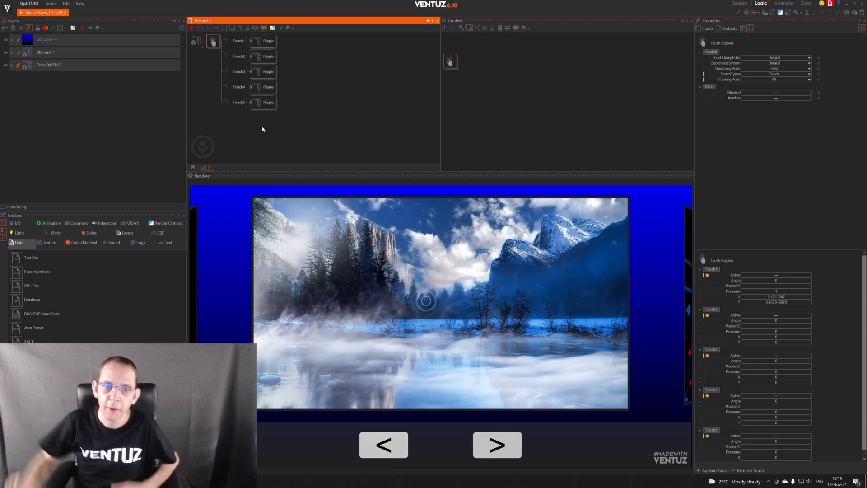
Set the base color of the Touch1 ripple to red and test the carousel's previous button in the renderer.
{"action": "left_click", "coordinate": [267, 40]}
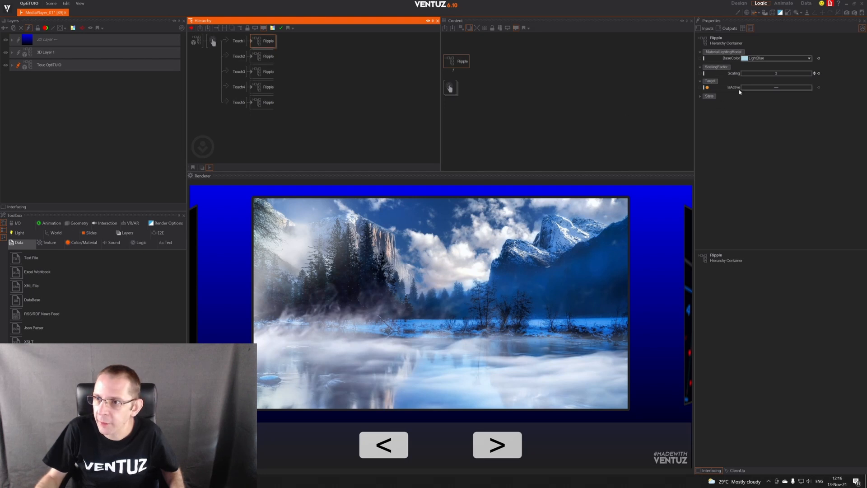
{"action": "left_click", "coordinate": [803, 59]}
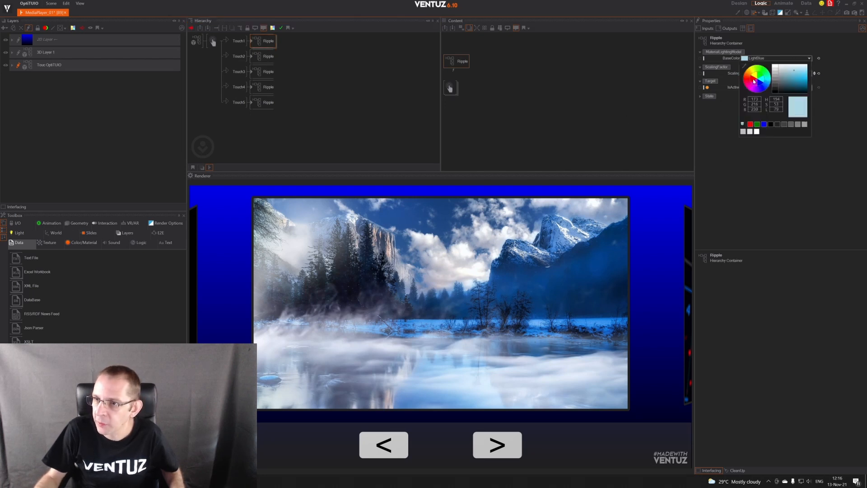
{"action": "left_click", "coordinate": [753, 81]}
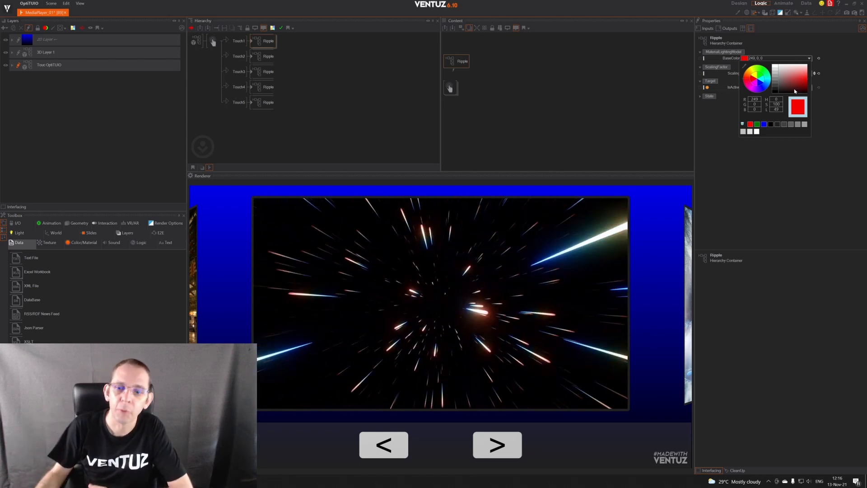
{"action": "left_click", "coordinate": [766, 215]}
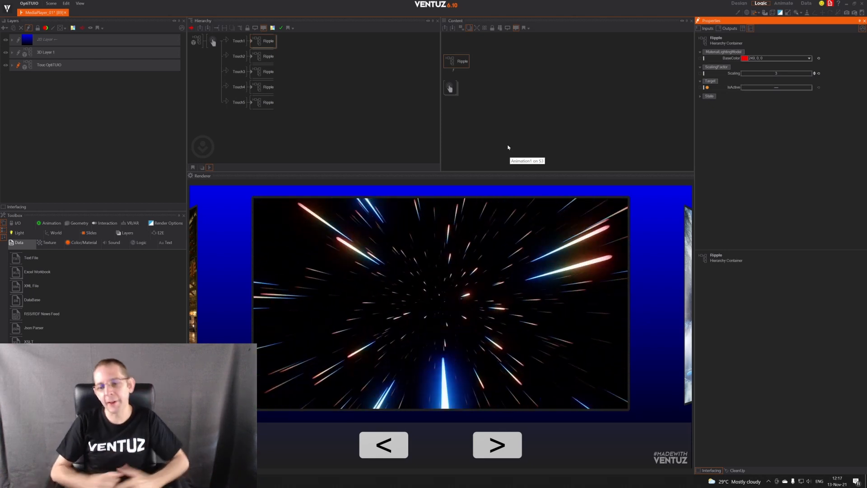
{"action": "left_click", "coordinate": [375, 440]}
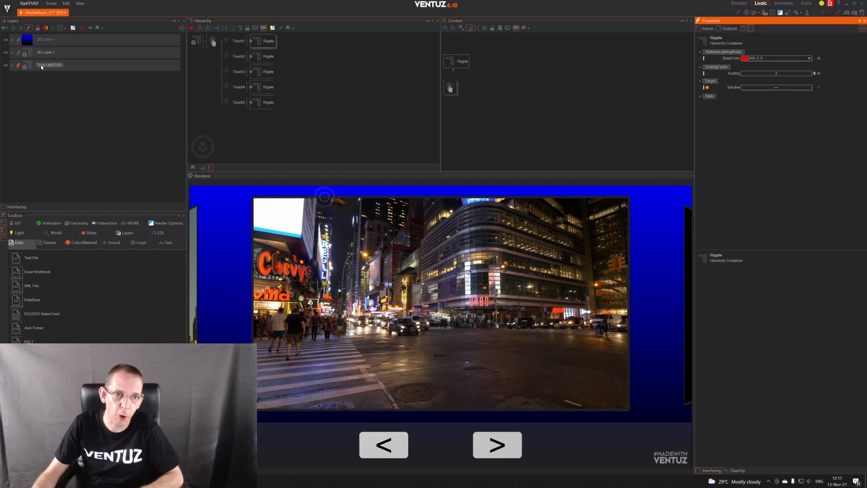
Open the button_next container in the Bottom Menu of 3D Layer 1 and examine its Touch Button's properties and events.
{"action": "left_click", "coordinate": [22, 66]}
{"action": "left_click", "coordinate": [20, 54]}
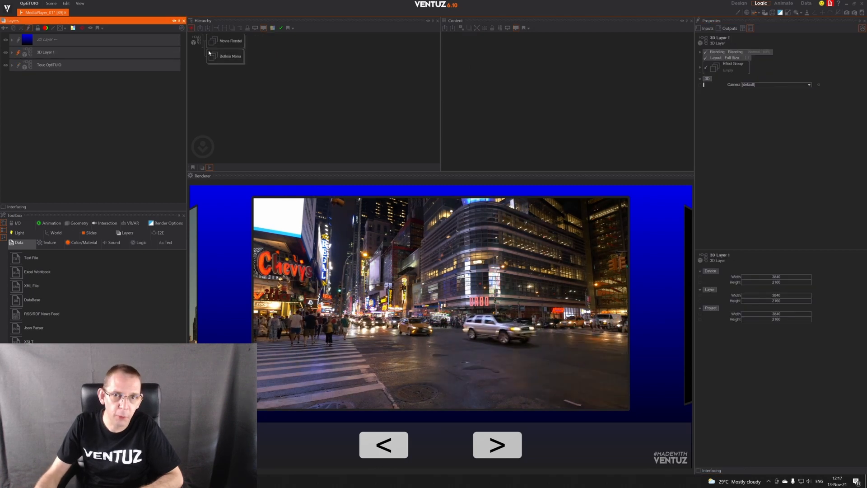
{"action": "left_click", "coordinate": [243, 61]}
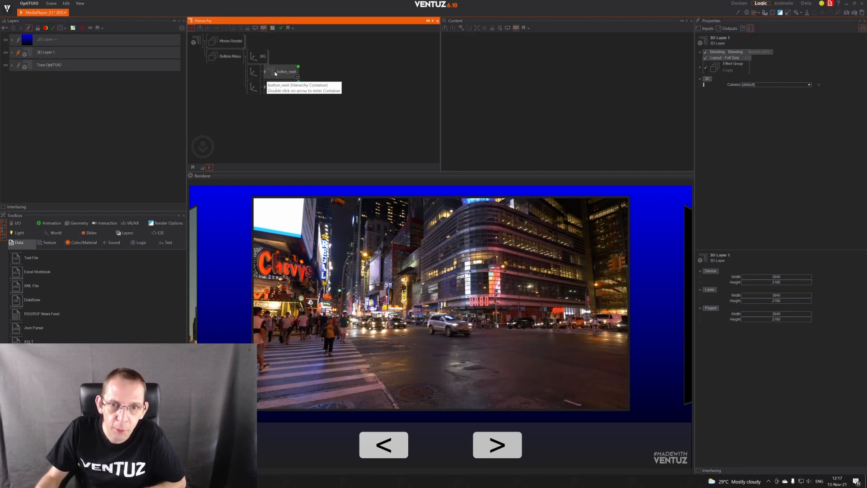
{"action": "double_click", "coordinate": [266, 73]}
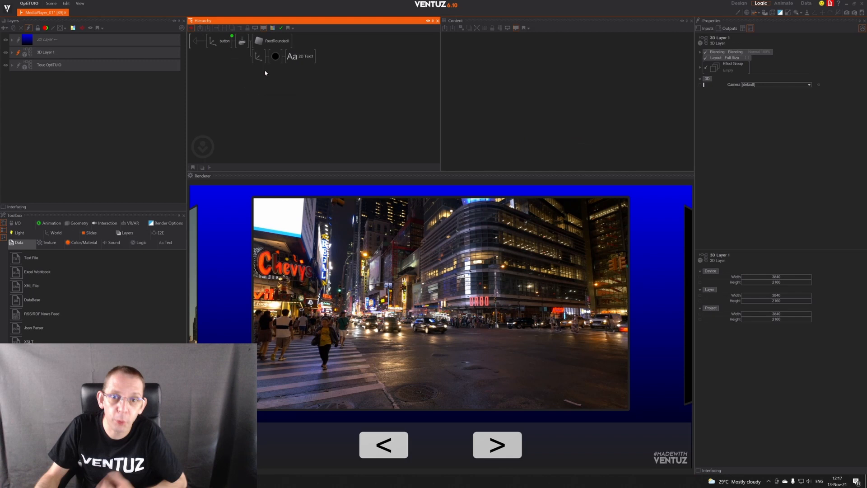
{"action": "left_click", "coordinate": [241, 41]}
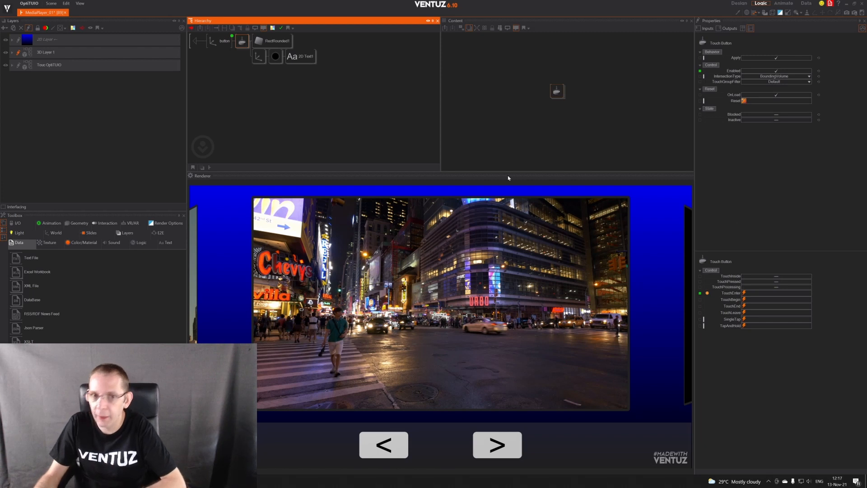
Leave and reopen the button_next container, select its Touch Button, and test the carousel's next button while watching the touch outputs.
{"action": "double_click", "coordinate": [208, 73]}
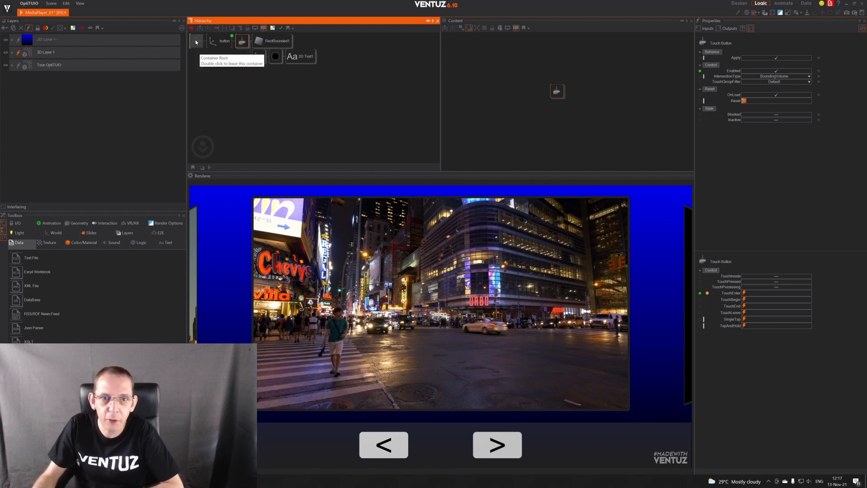
{"action": "double_click", "coordinate": [266, 74]}
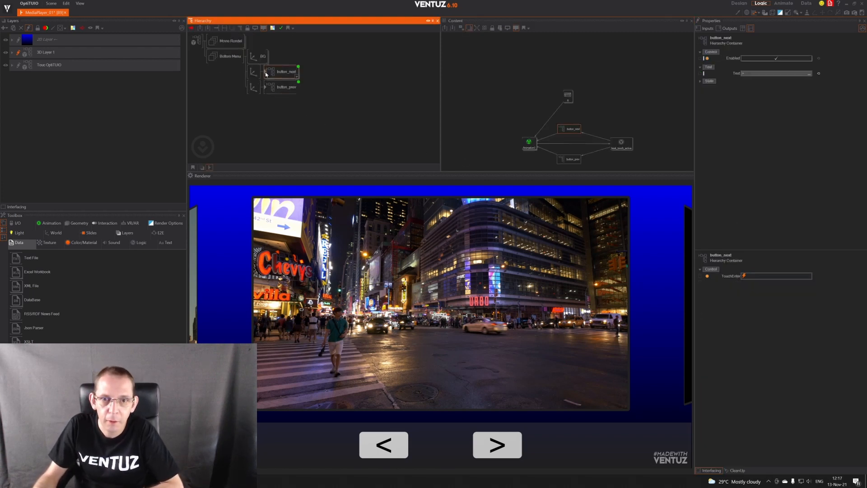
{"action": "left_click", "coordinate": [487, 444]}
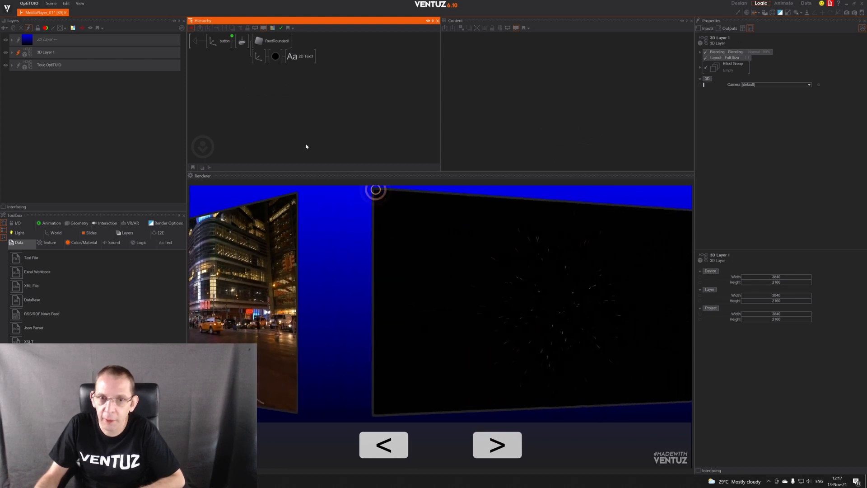
{"action": "left_click", "coordinate": [242, 40]}
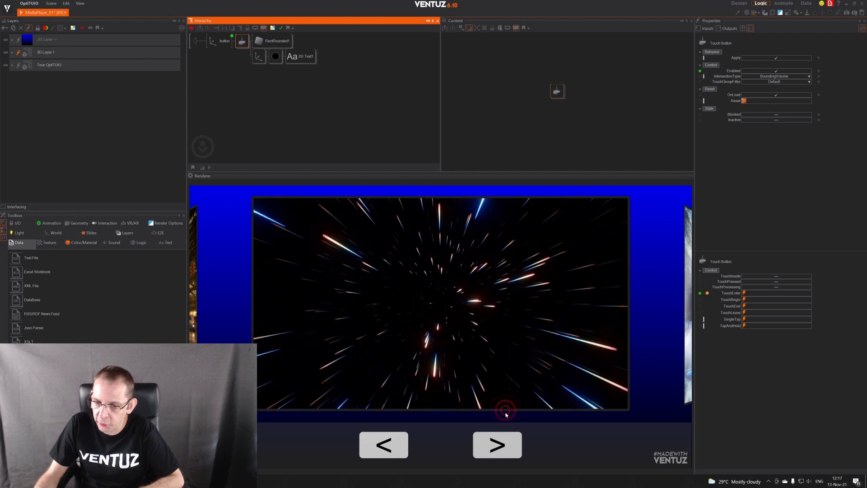
{"action": "left_click", "coordinate": [497, 443]}
{"action": "left_click", "coordinate": [498, 442]}
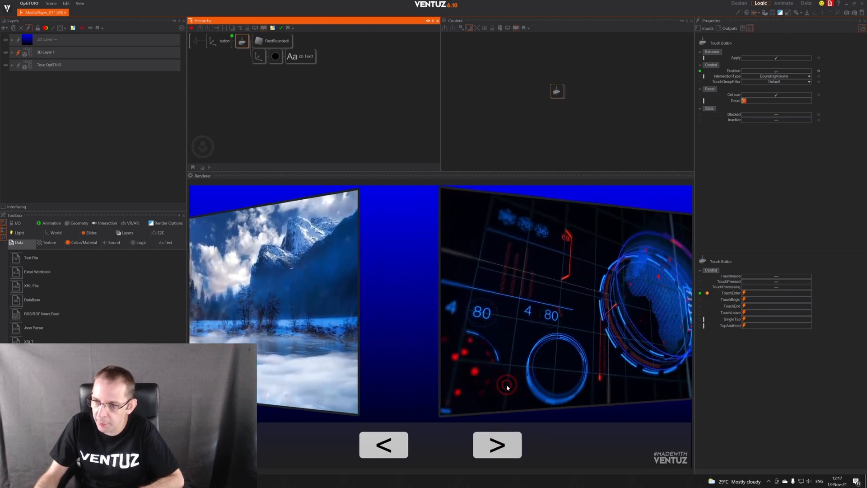